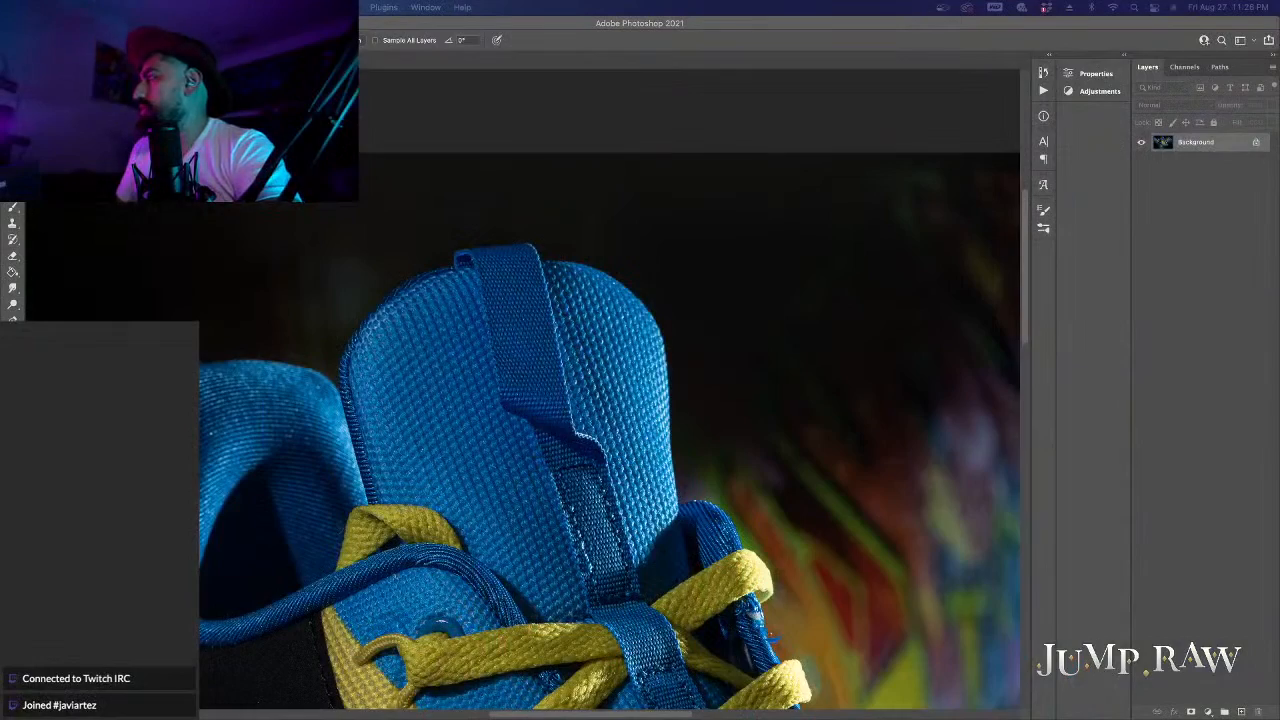
# Step: Heal the dark strip along the upper edge of the shoe photo with the Spot Healing Brush
pyautogui.scroll(-10, 689, 169)
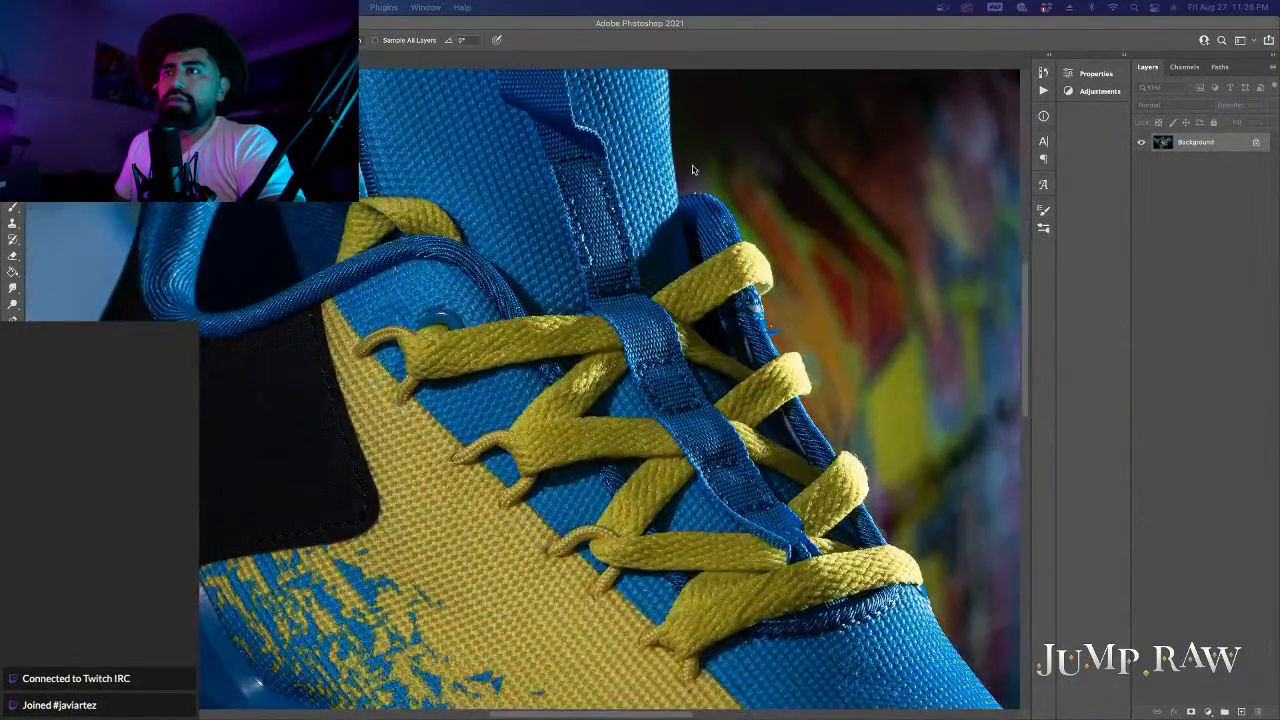
pyautogui.scroll(-10, 692, 169)
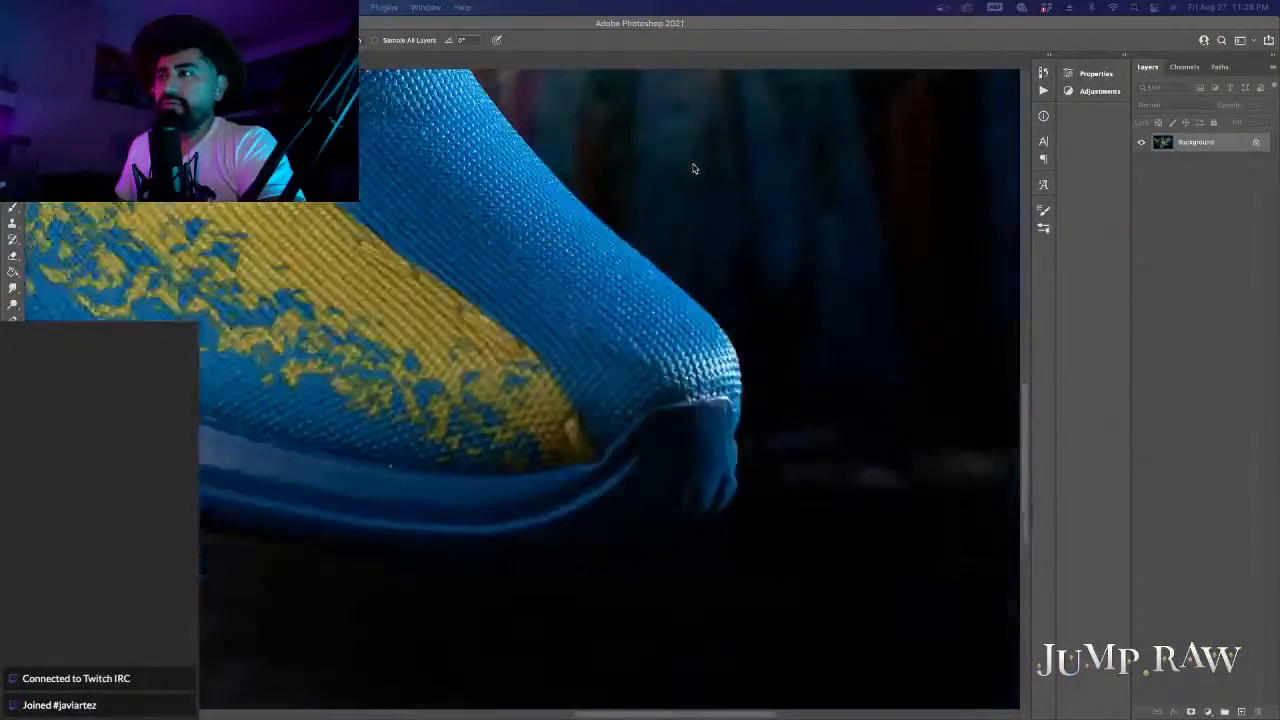
pyautogui.scroll(8, 693, 169)
pyautogui.scroll(-10, 693, 169)
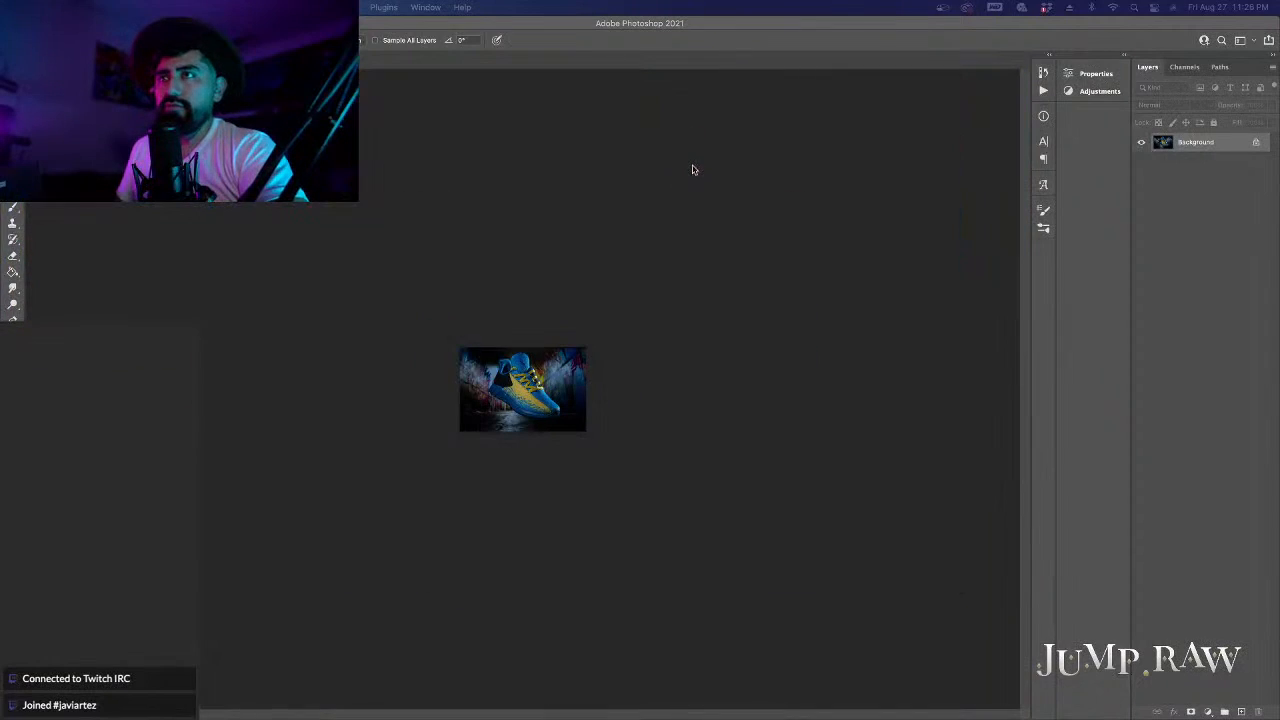
pyautogui.scroll(6, 629, 316)
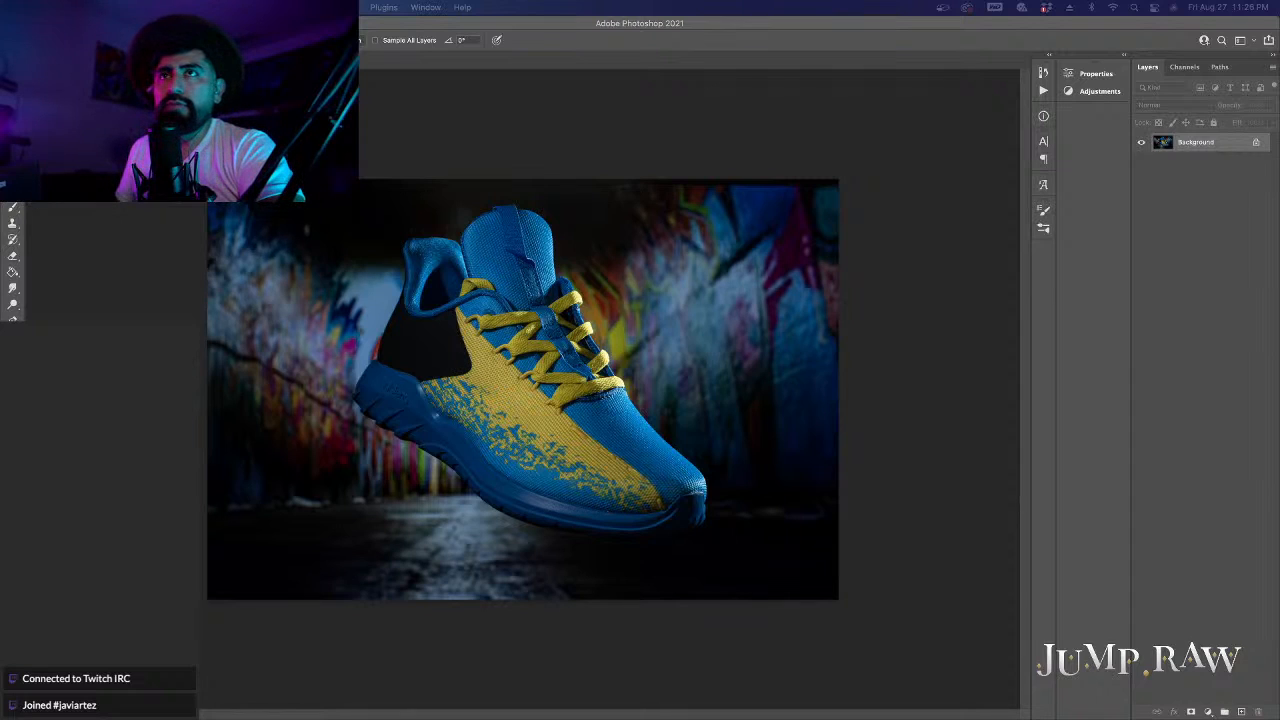
pyautogui.press('super+Tab')
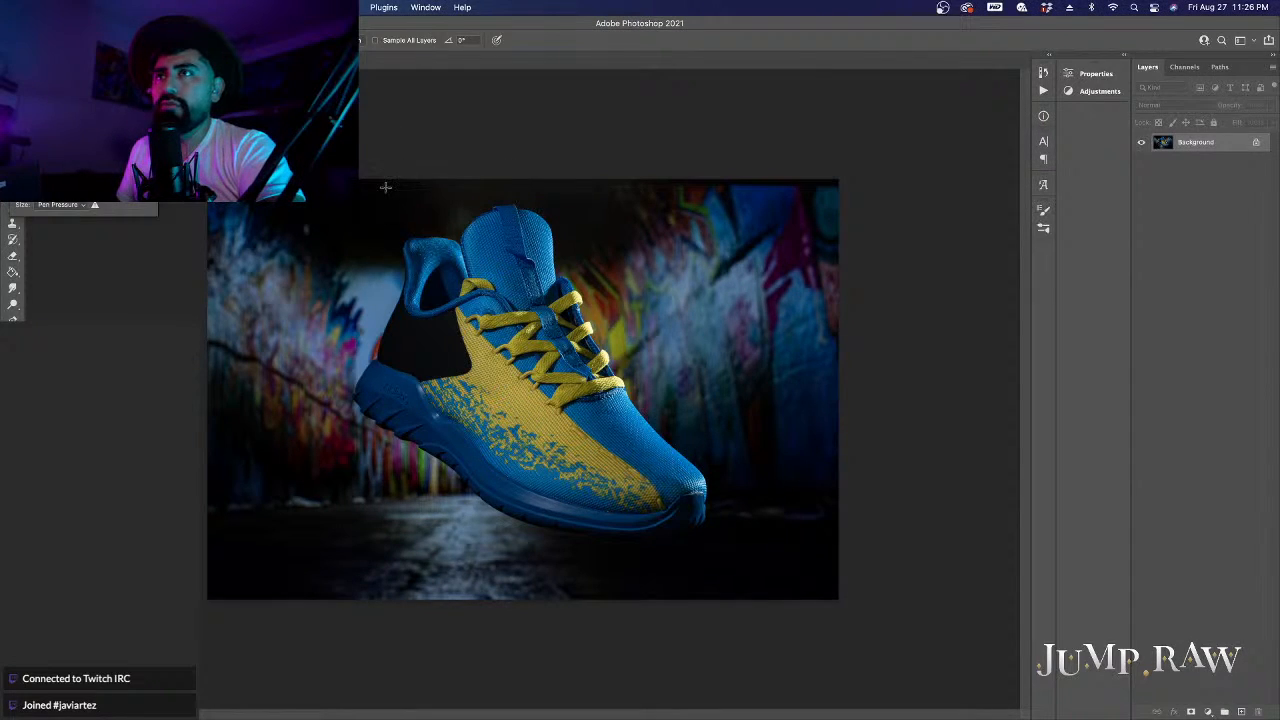
pyautogui.press('Escape')
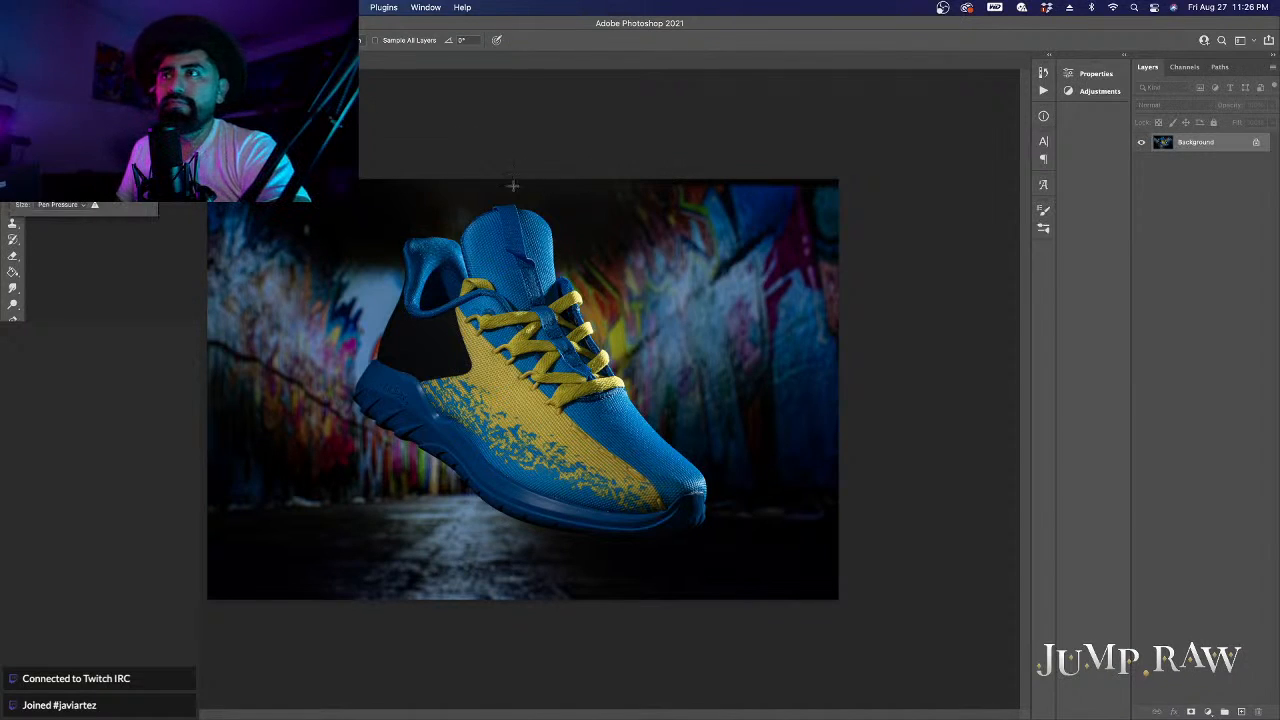
pyautogui.moveTo(506, 182); pyautogui.dragTo(868, 176)
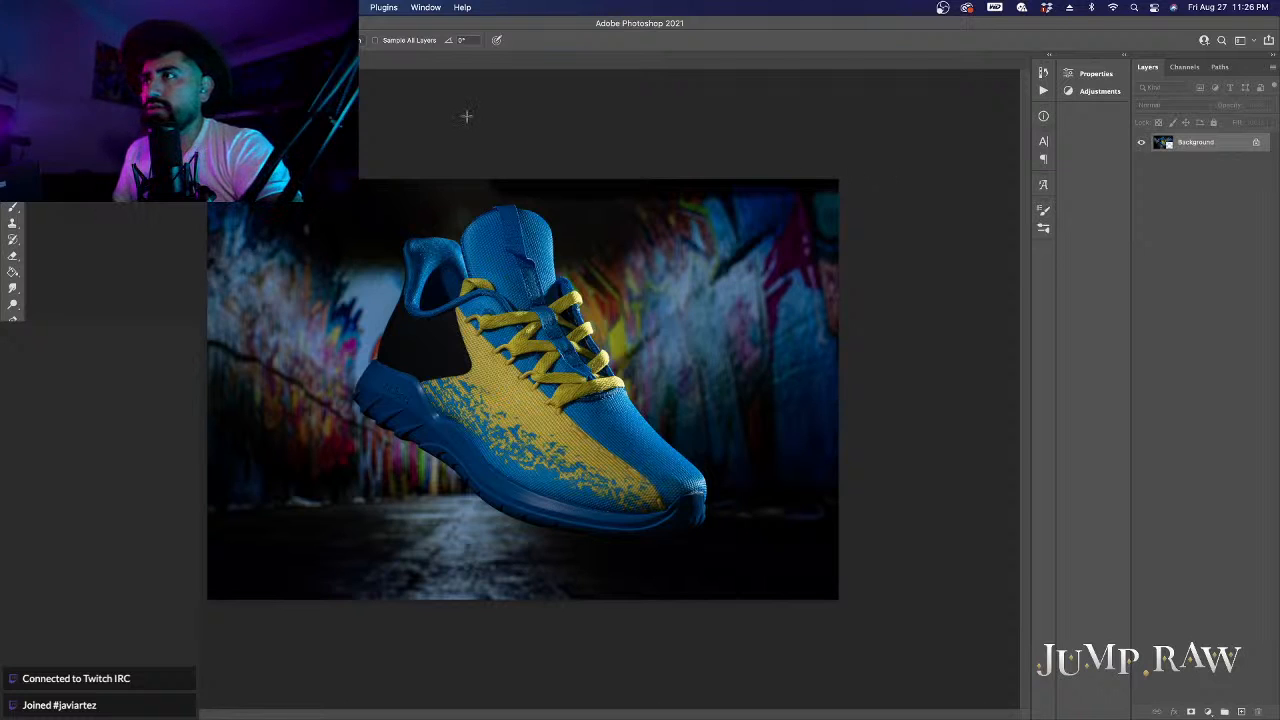
pyautogui.press('super+z')
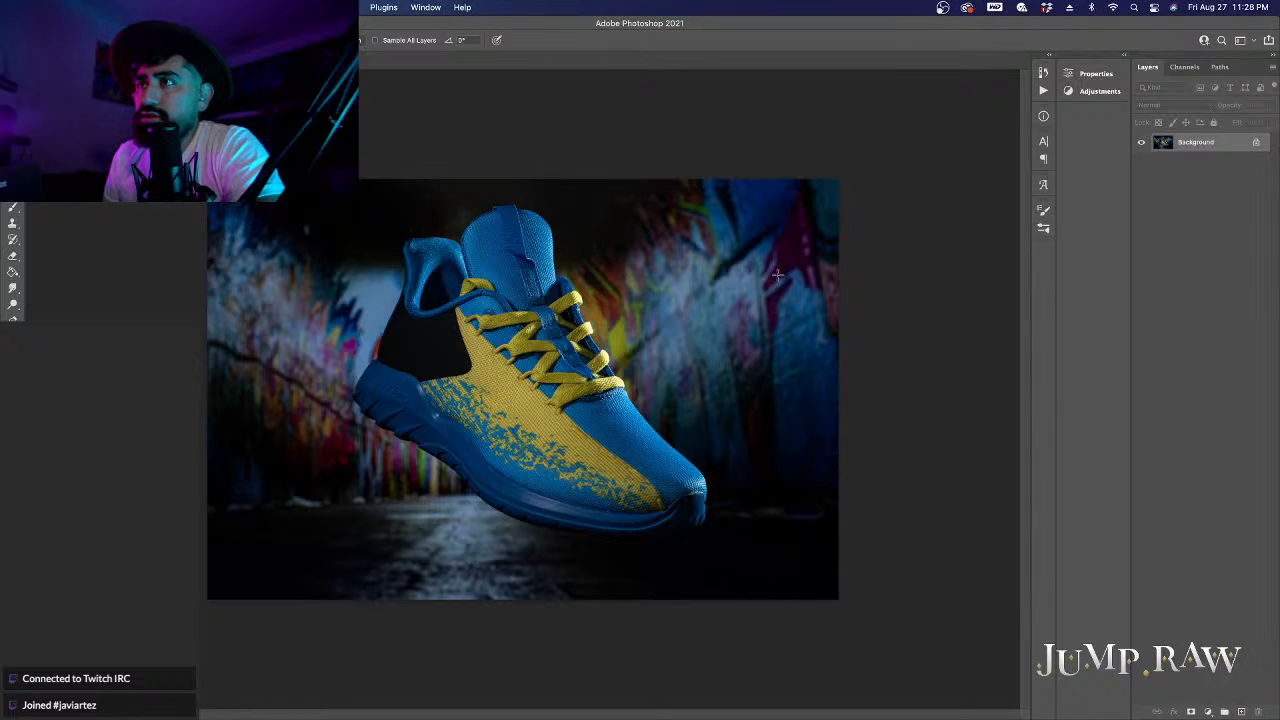
# Step: Close the retouched document JEM00010.ARW and save its changes
pyautogui.press('super+w')
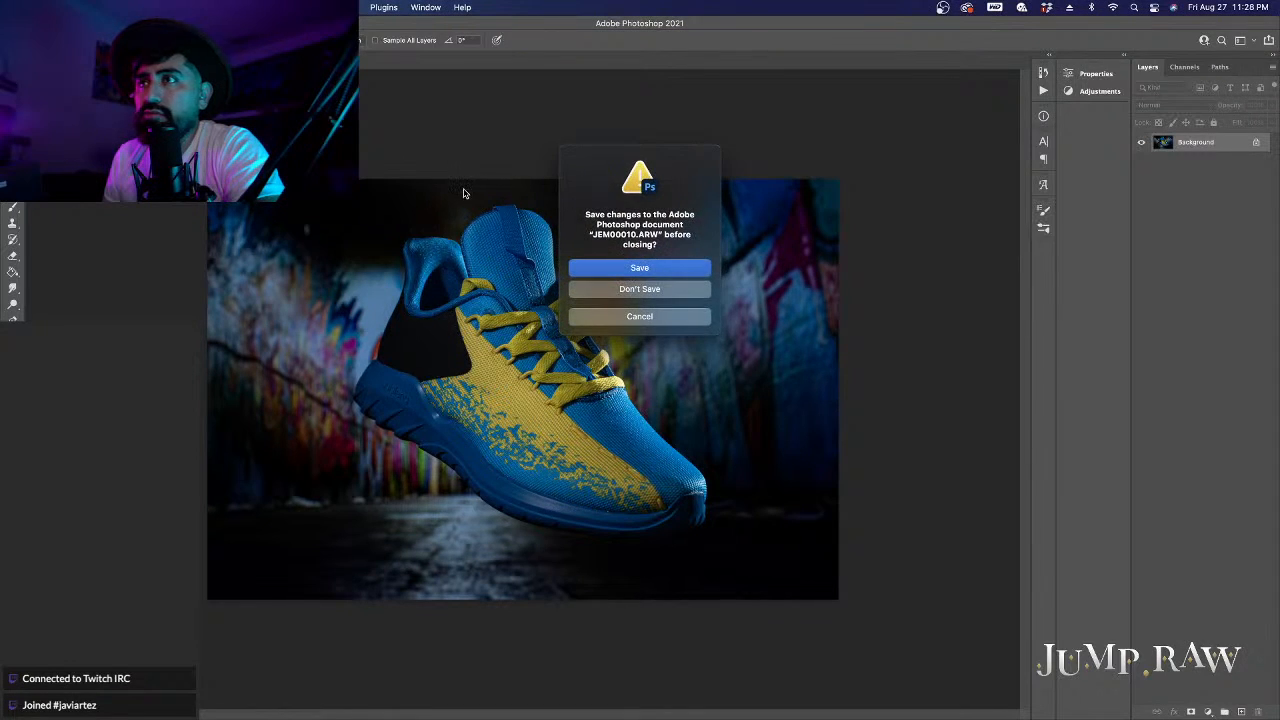
pyautogui.press('Escape')
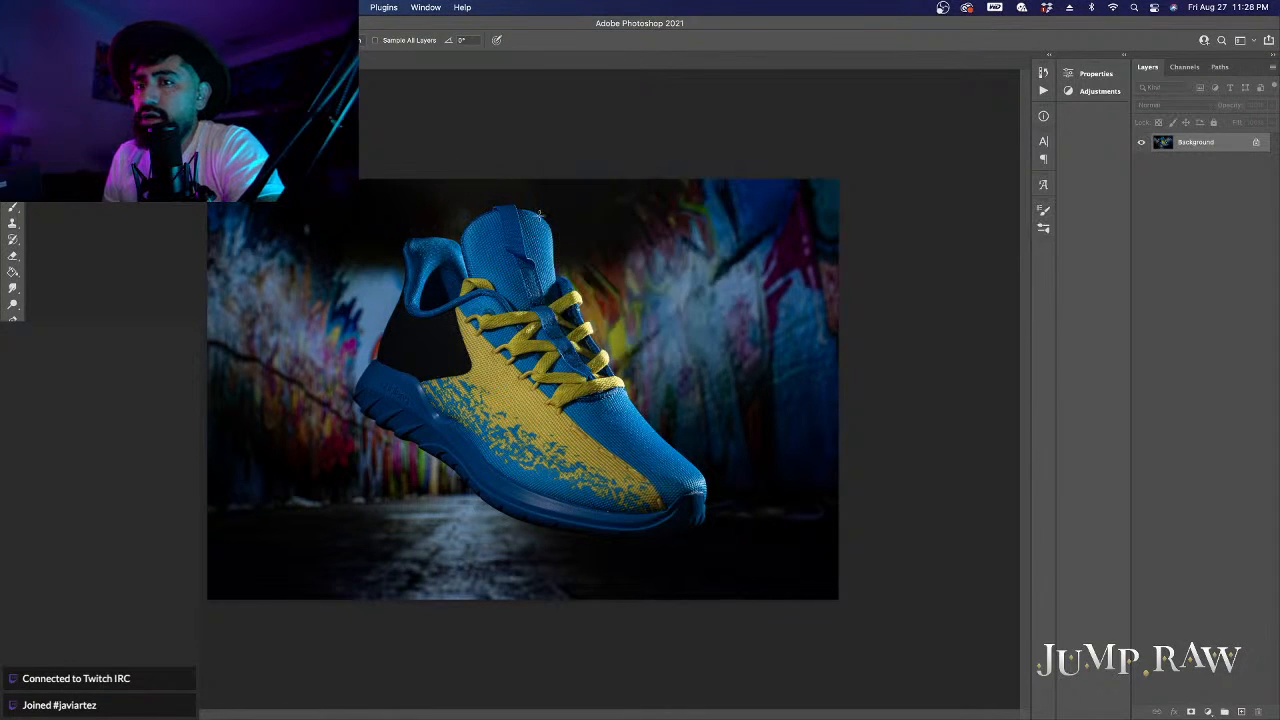
# Step: Move the full-screen Lightroom Classic space ahead of Desktop 1 and switch to it
pyautogui.hotkey('ctrl', 'Right')
pyautogui.hotkey('ctrl', 'Left')
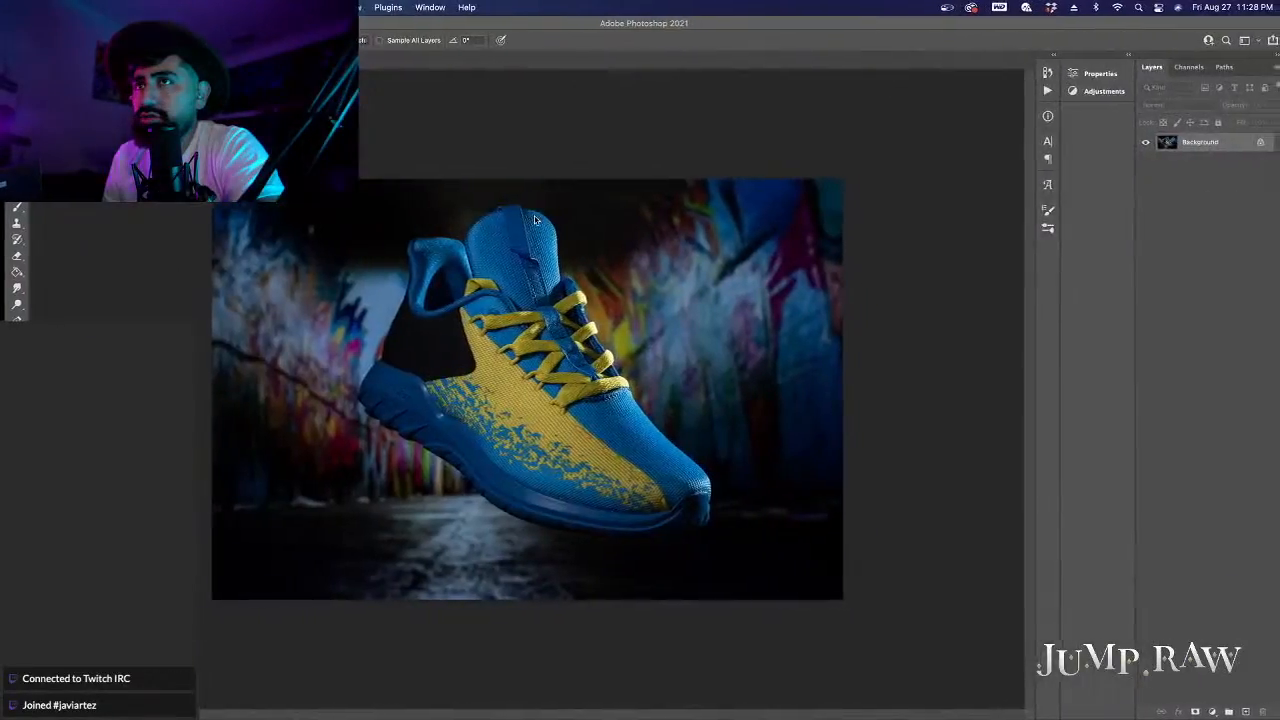
pyautogui.hotkey('ctrl', 'Right')
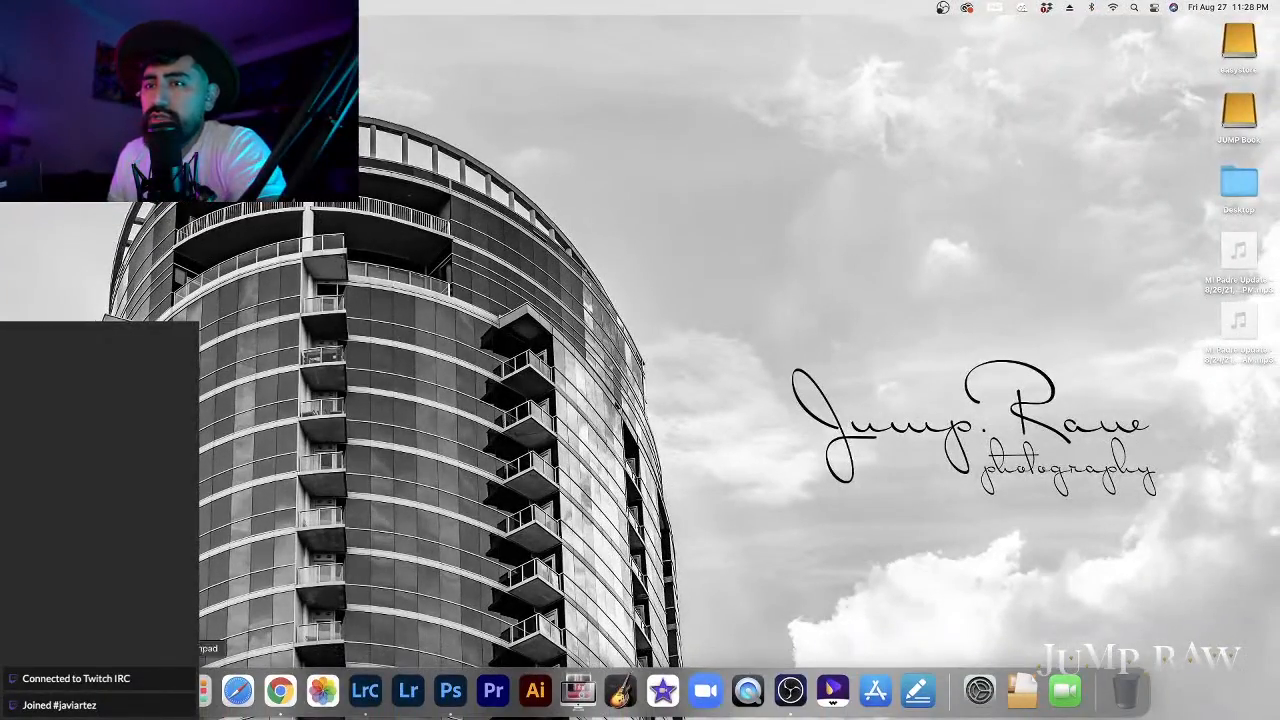
pyautogui.click(365, 690)
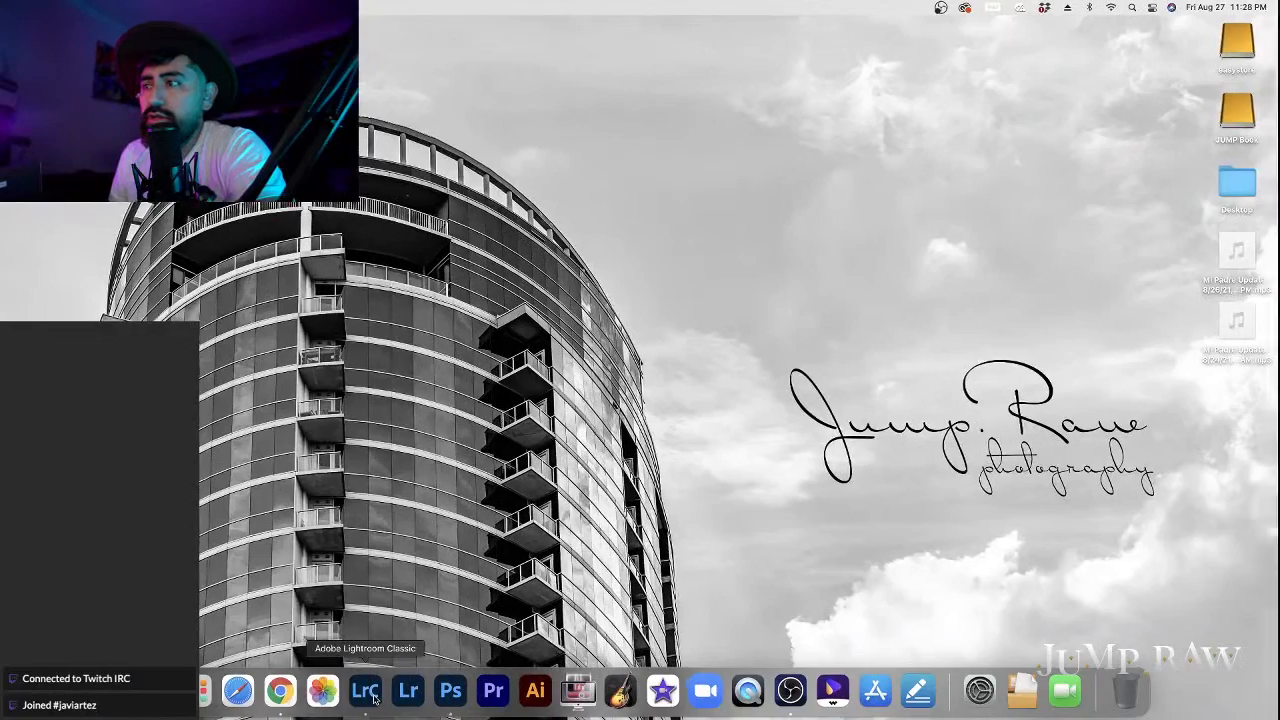
pyautogui.hotkey('ctrl', 'Up')
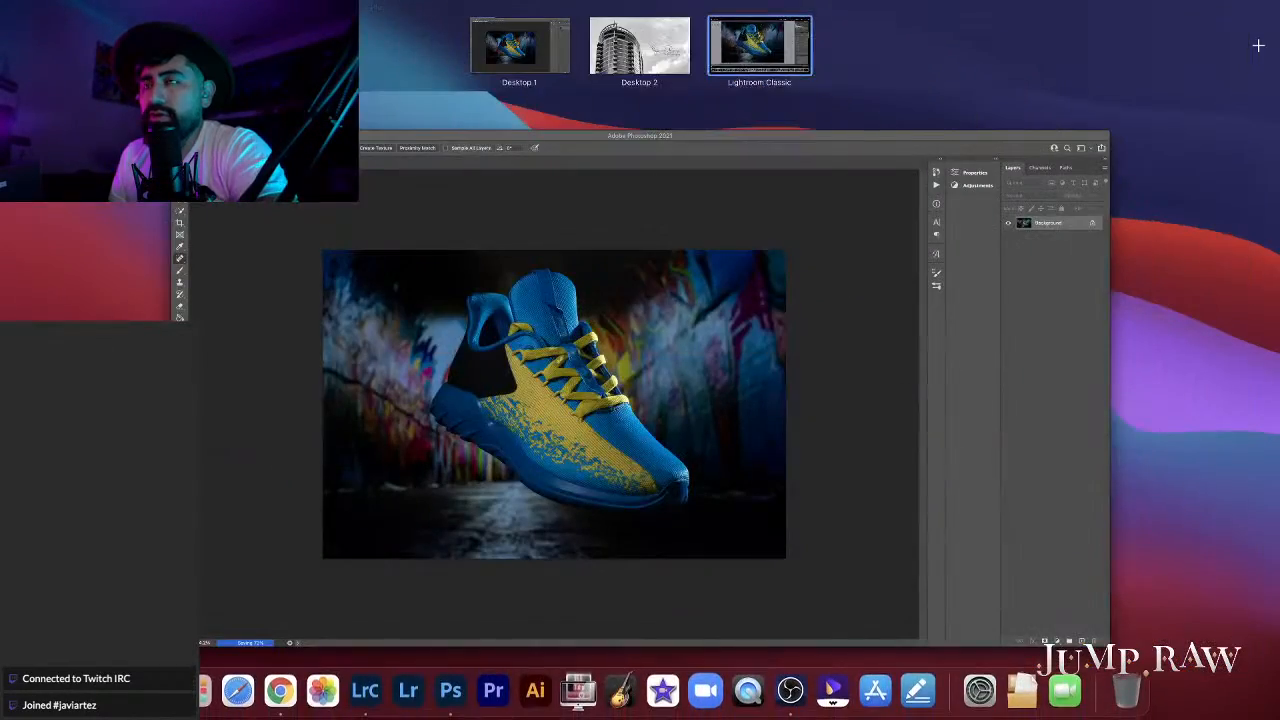
pyautogui.moveTo(752, 45); pyautogui.dragTo(498, 45)
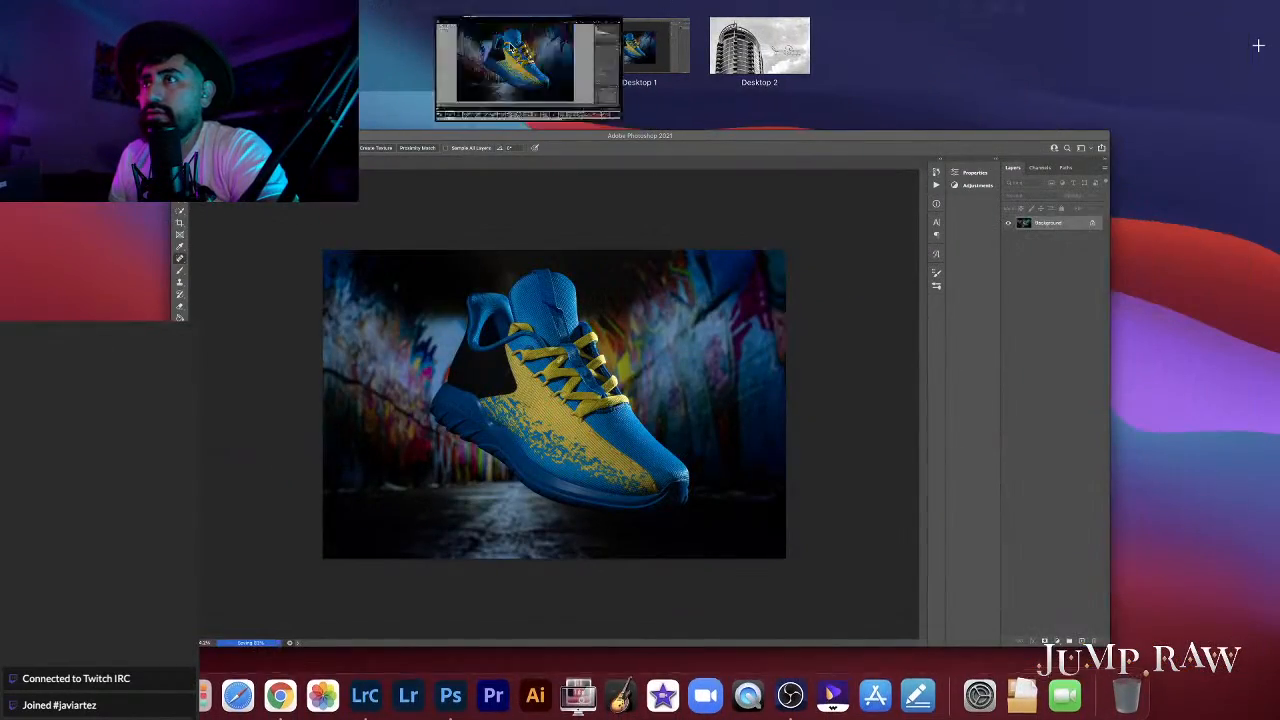
pyautogui.click(510, 45)
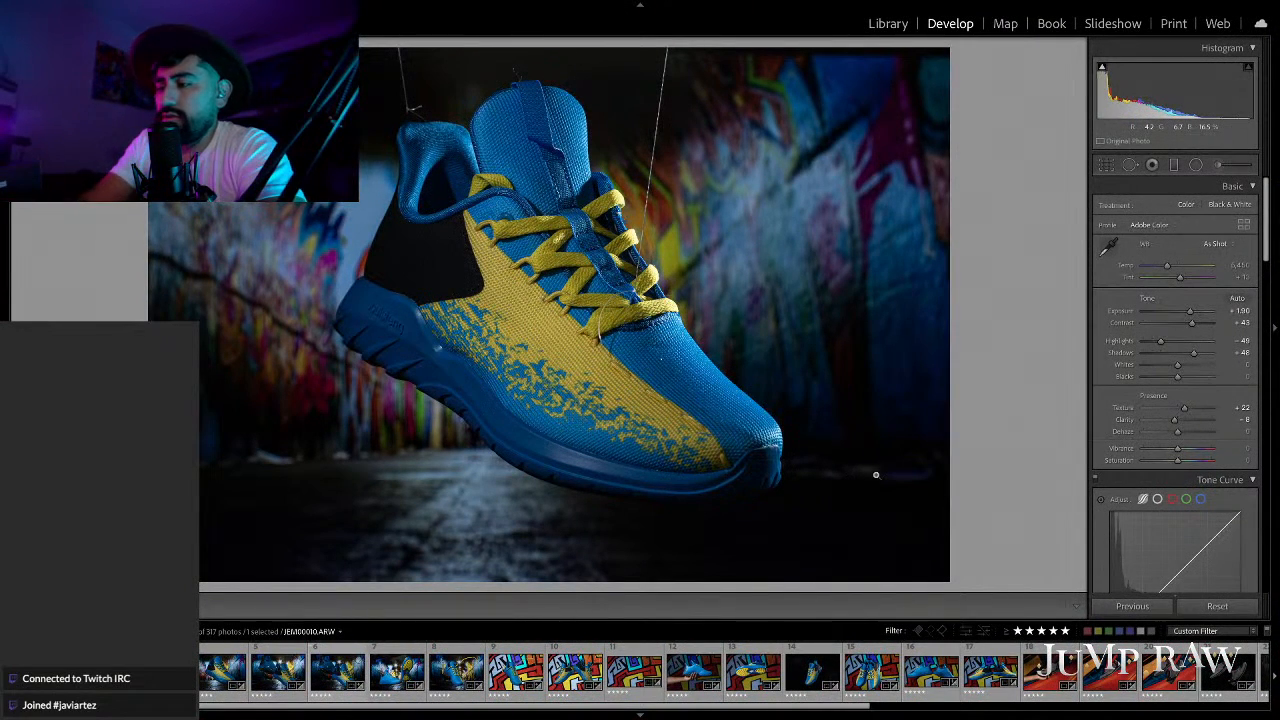
# Step: Compare the retouched JEM00010-Edit.tif with the original JEM00010.ARW, including the raw photo's before view
pyautogui.press('super+apostrophe')
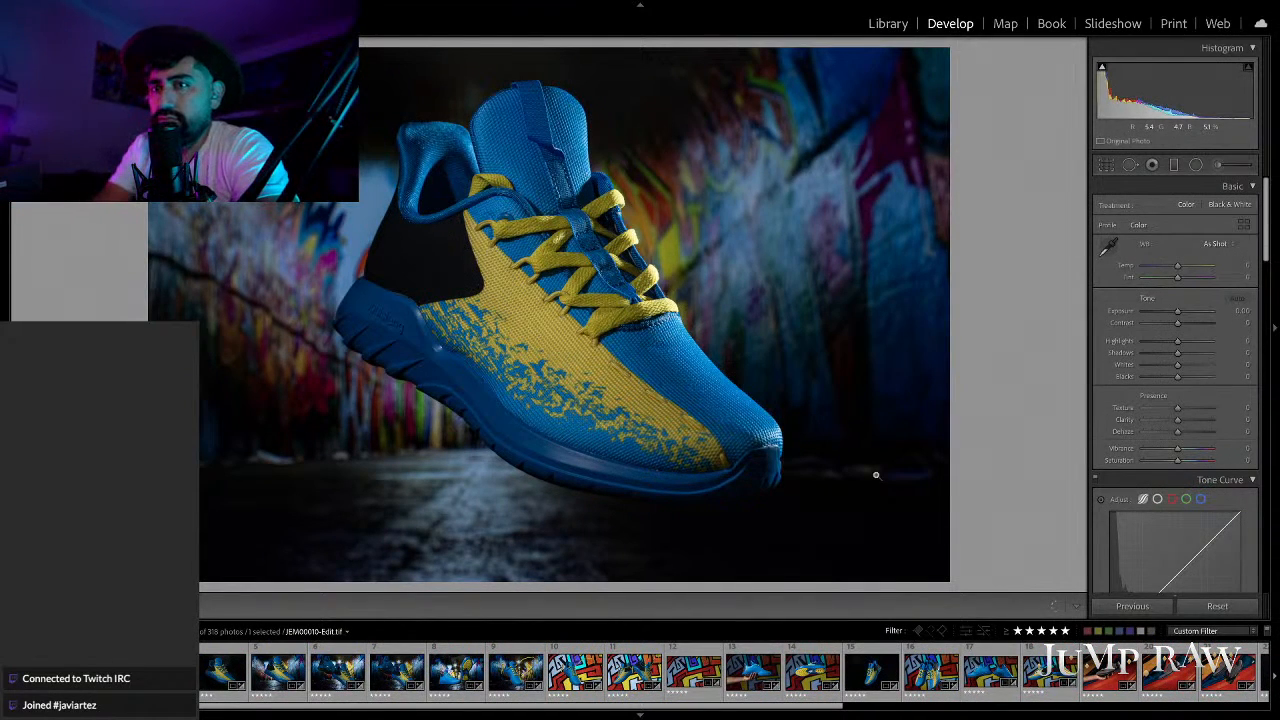
pyautogui.press('Left')
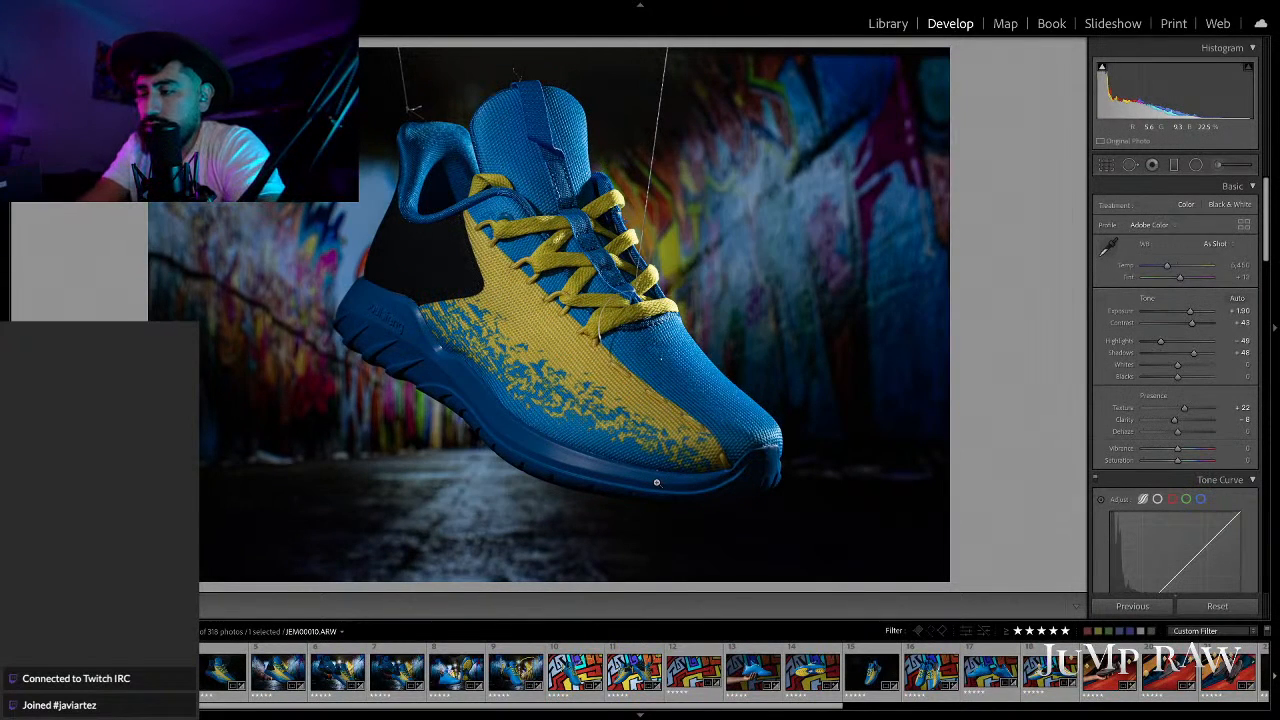
pyautogui.press('\\')
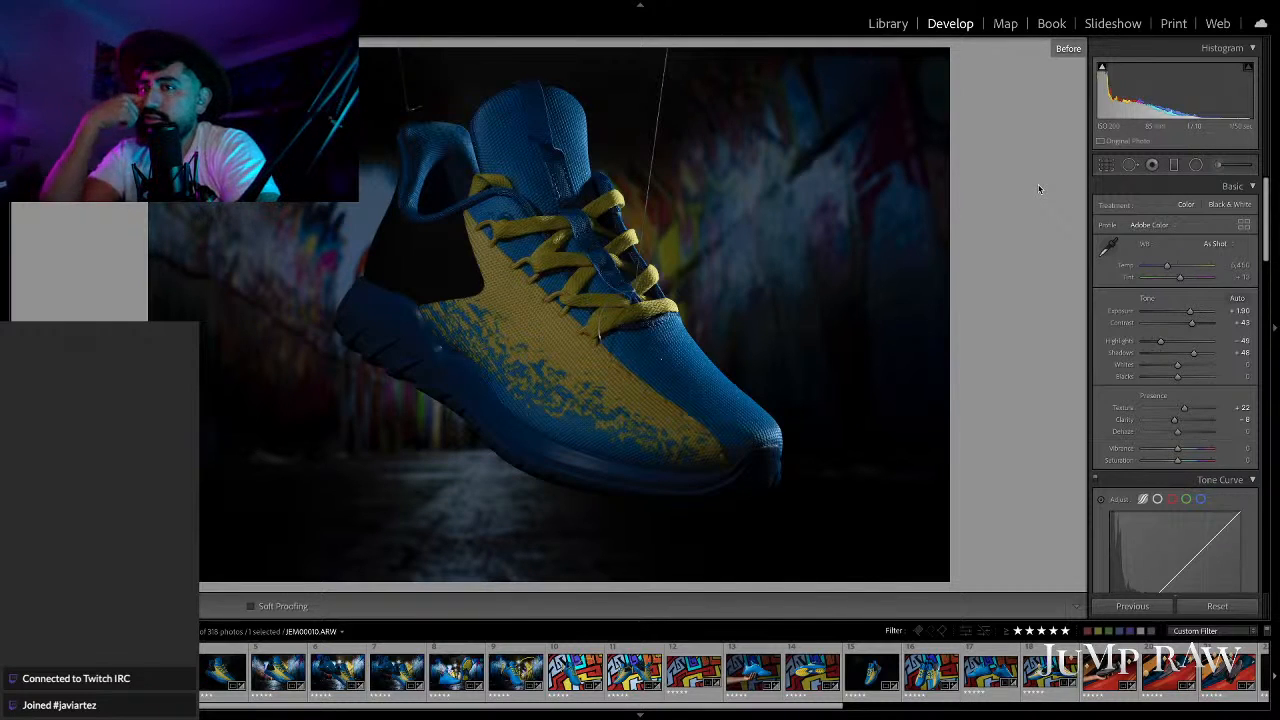
pyautogui.press('\\')
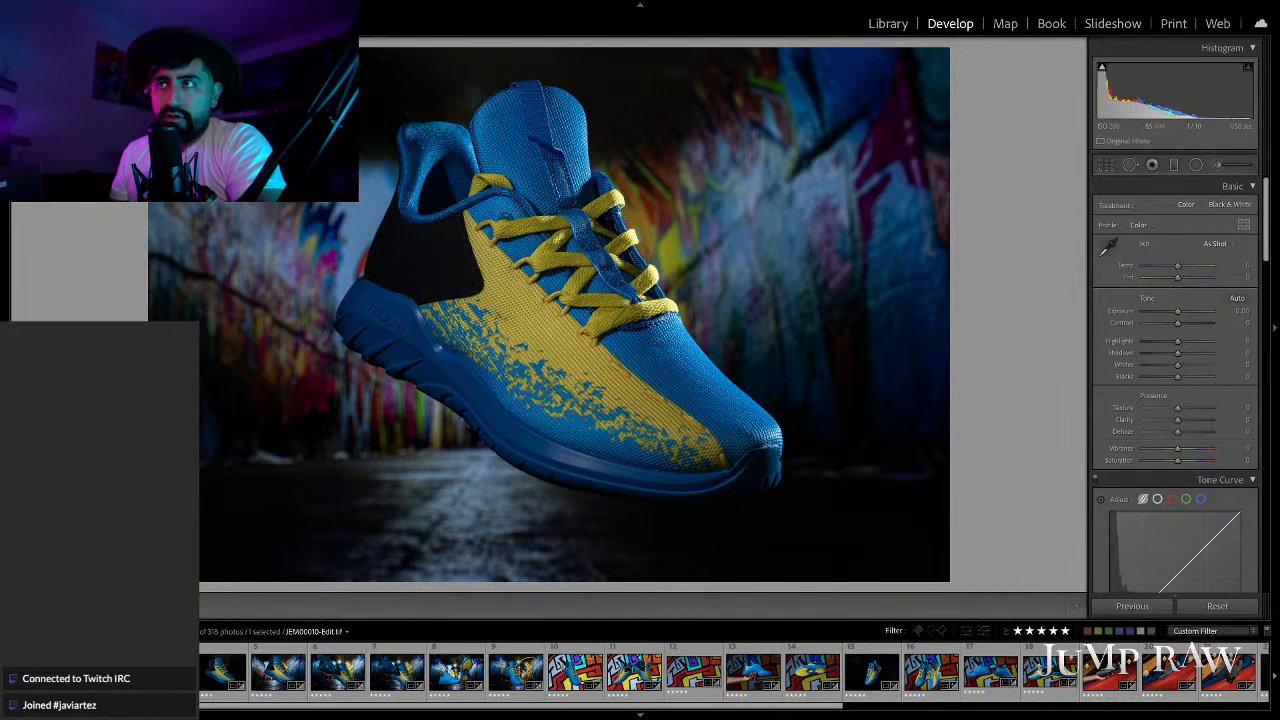
pyautogui.press('Left')
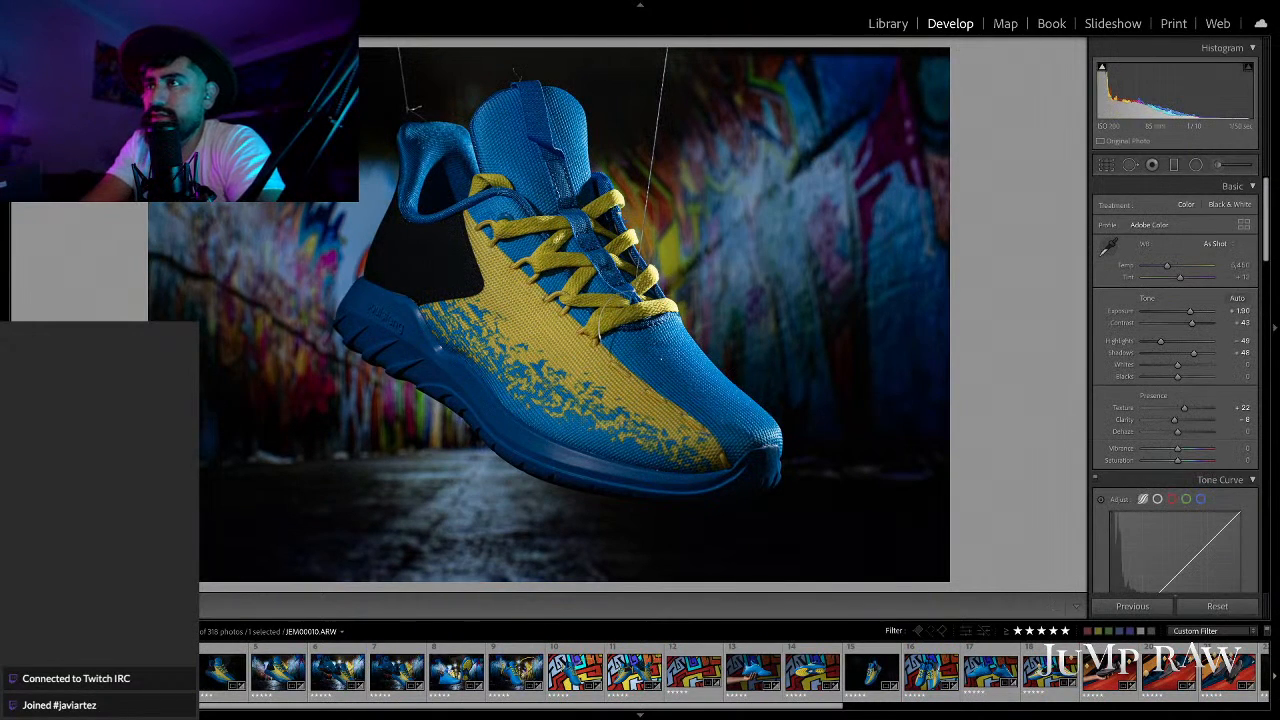
pyautogui.press('\\')
pyautogui.press('\\')
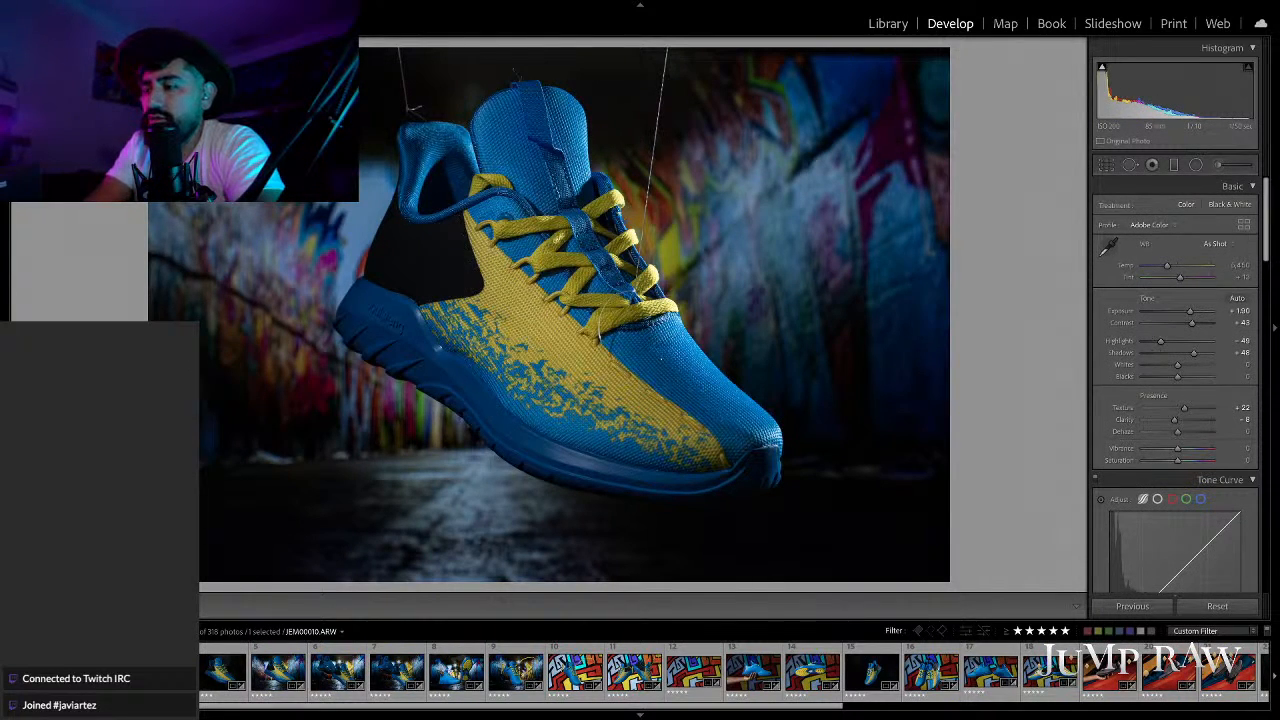
pyautogui.press('Left')
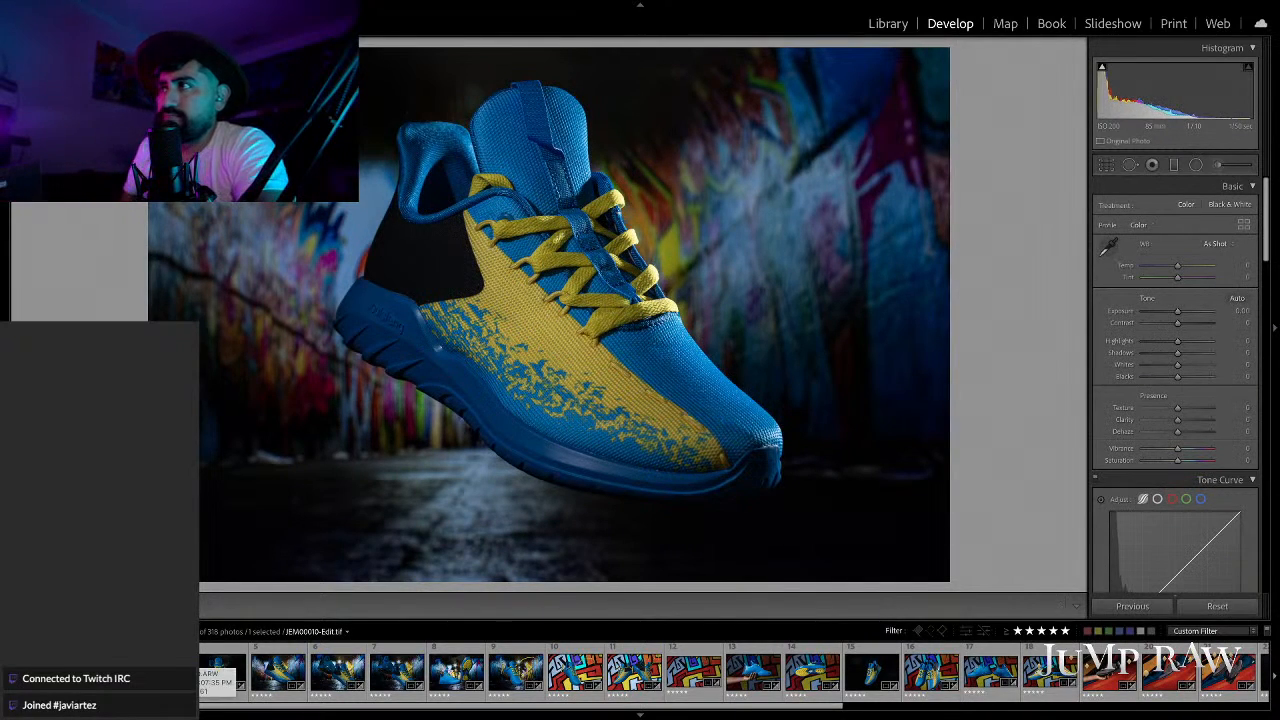
pyautogui.press('Right')
pyautogui.press('Left')
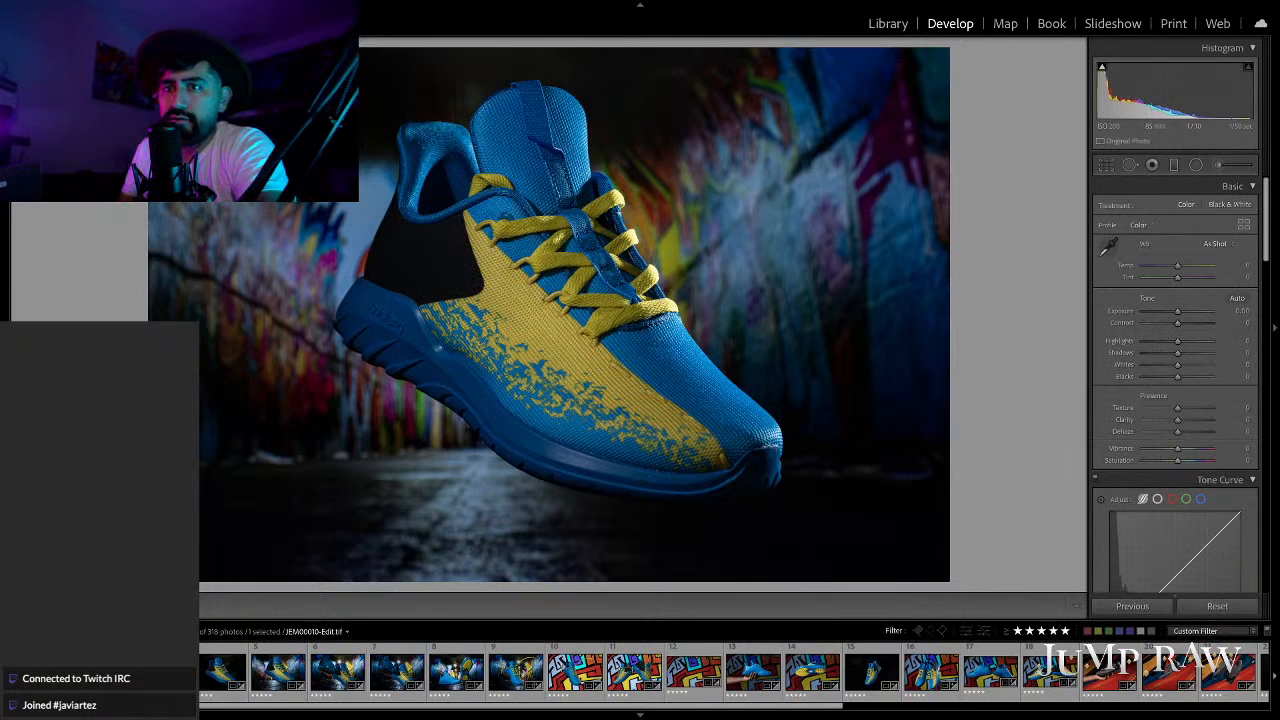
# Step: Go to the photo JEM00013.ARW and open it for editing in Adobe Photoshop 2021
pyautogui.press('Right')
pyautogui.press('Right')
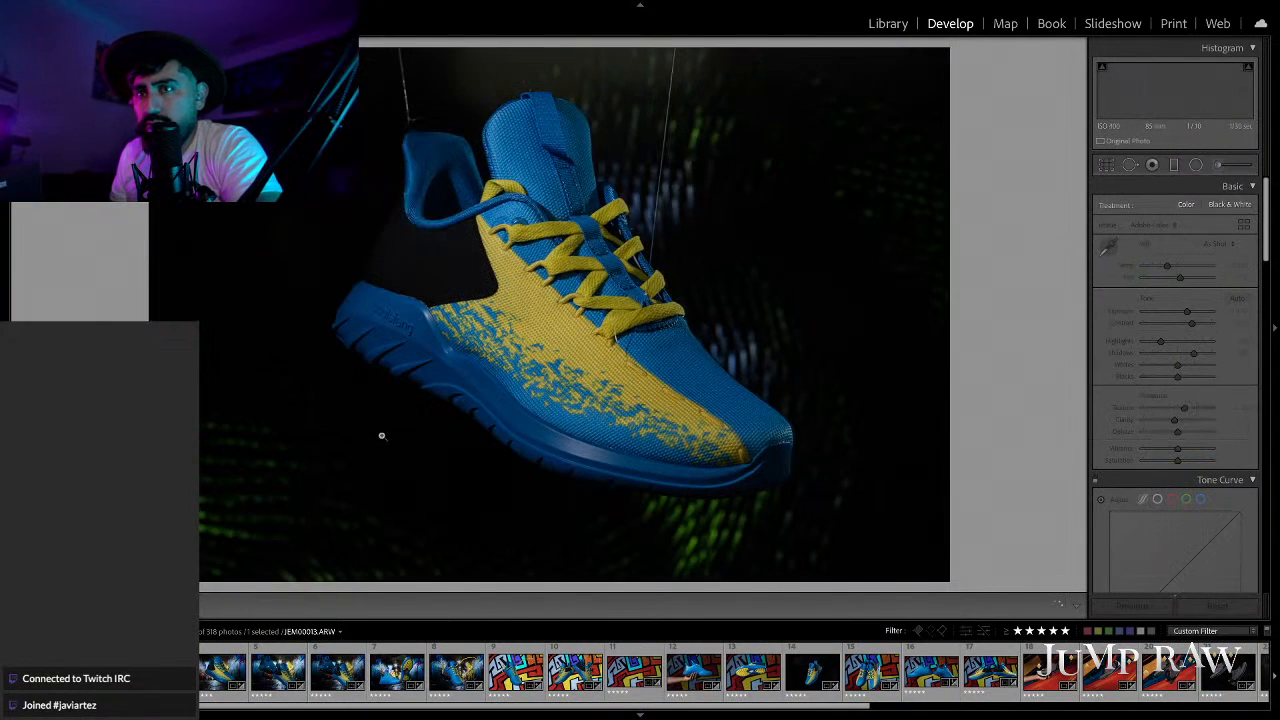
pyautogui.rightClick(667, 299)
pyautogui.moveTo(801, 429)
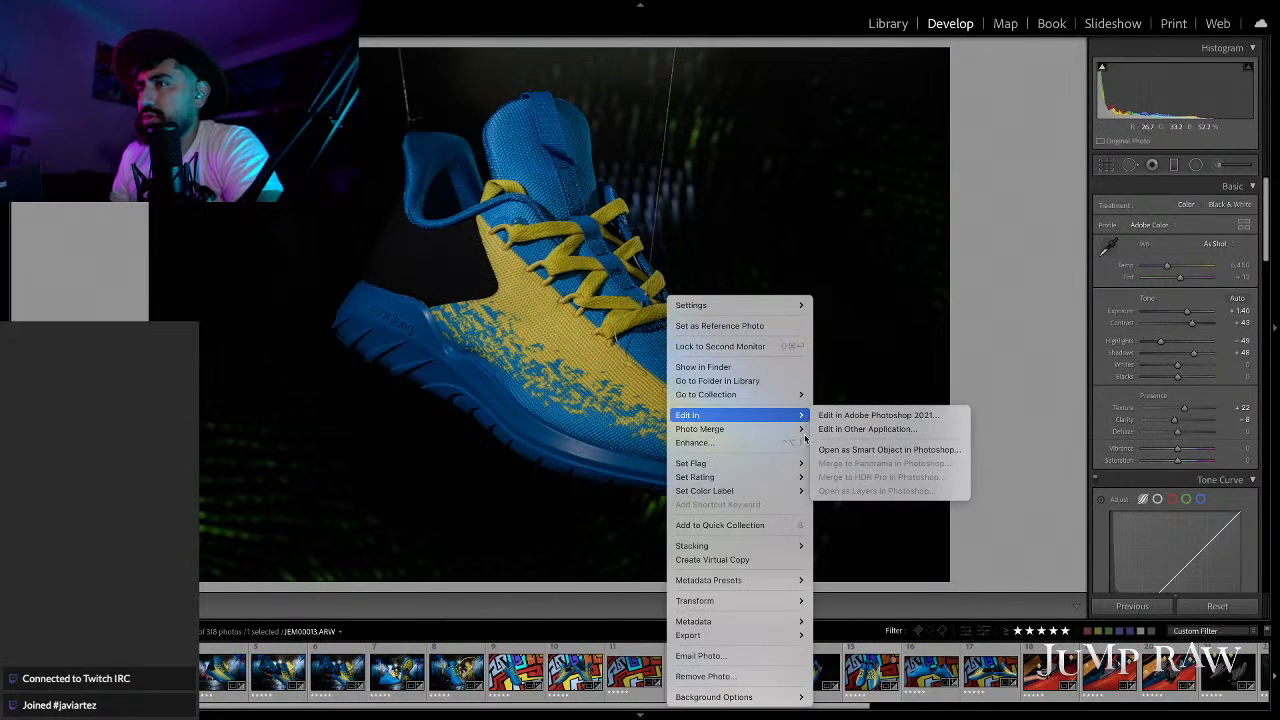
pyautogui.click(851, 421)
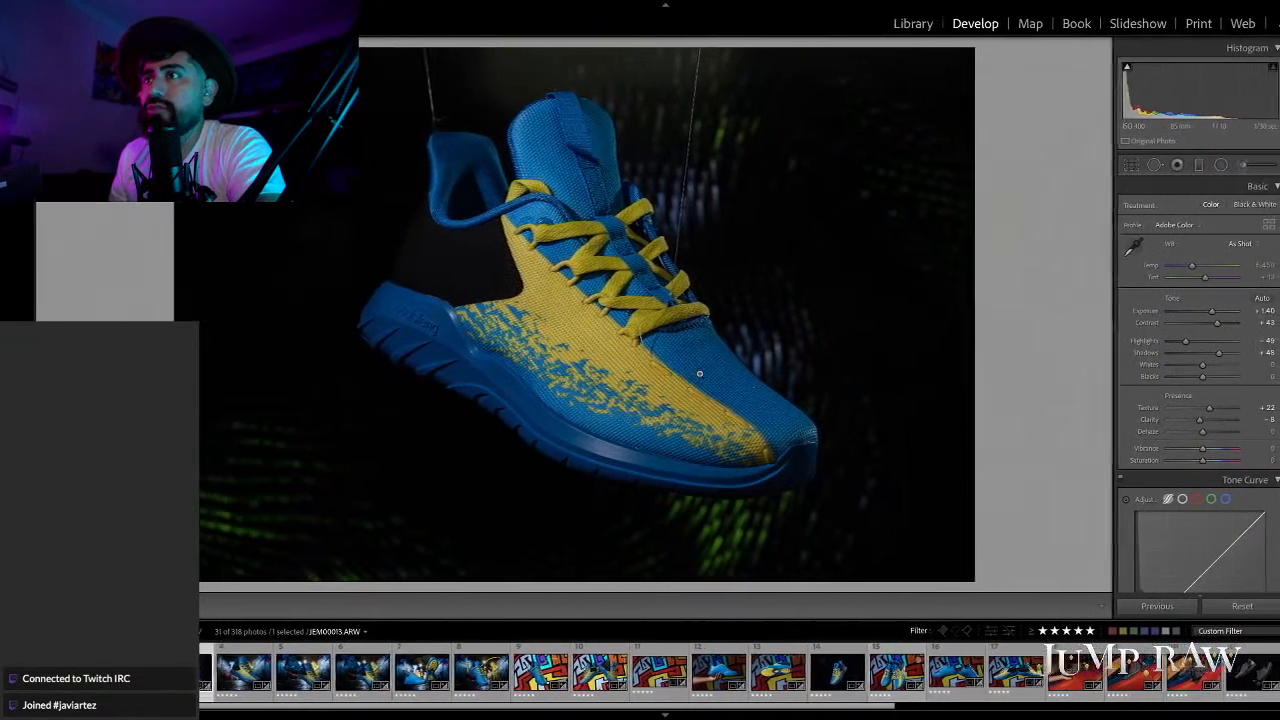
pyautogui.press('super+e')
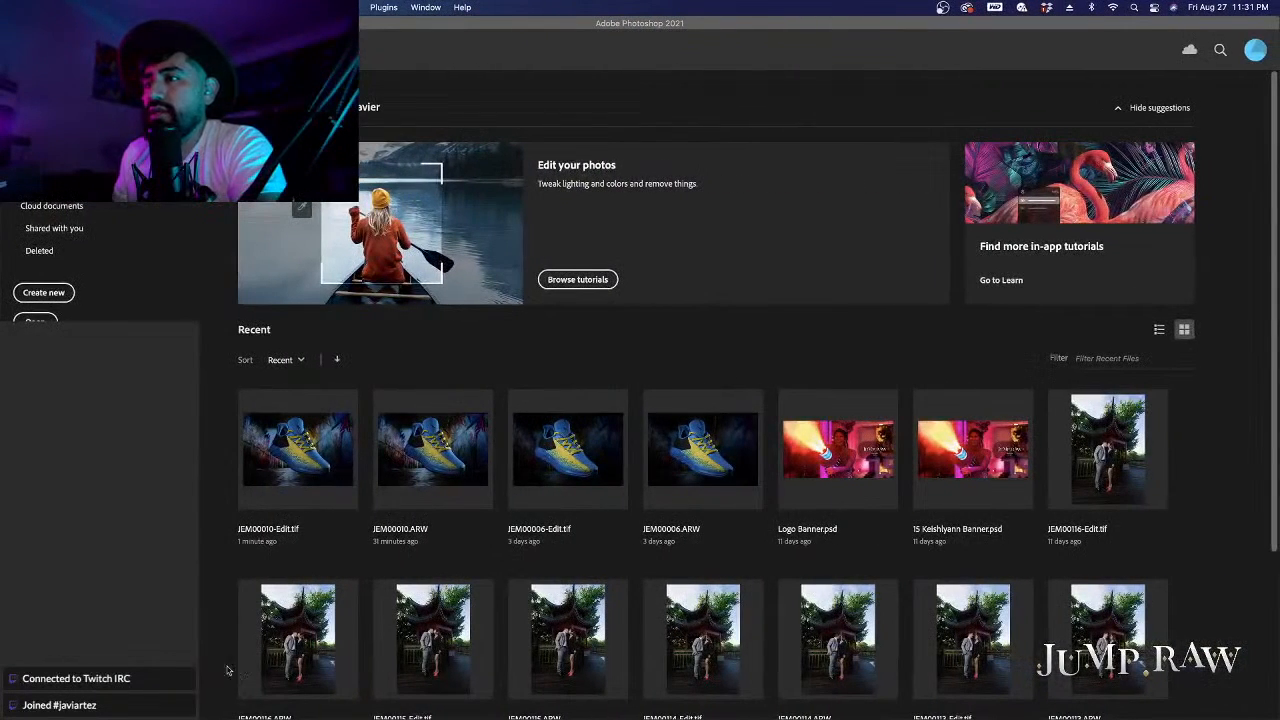
pyautogui.moveTo(457, 716)
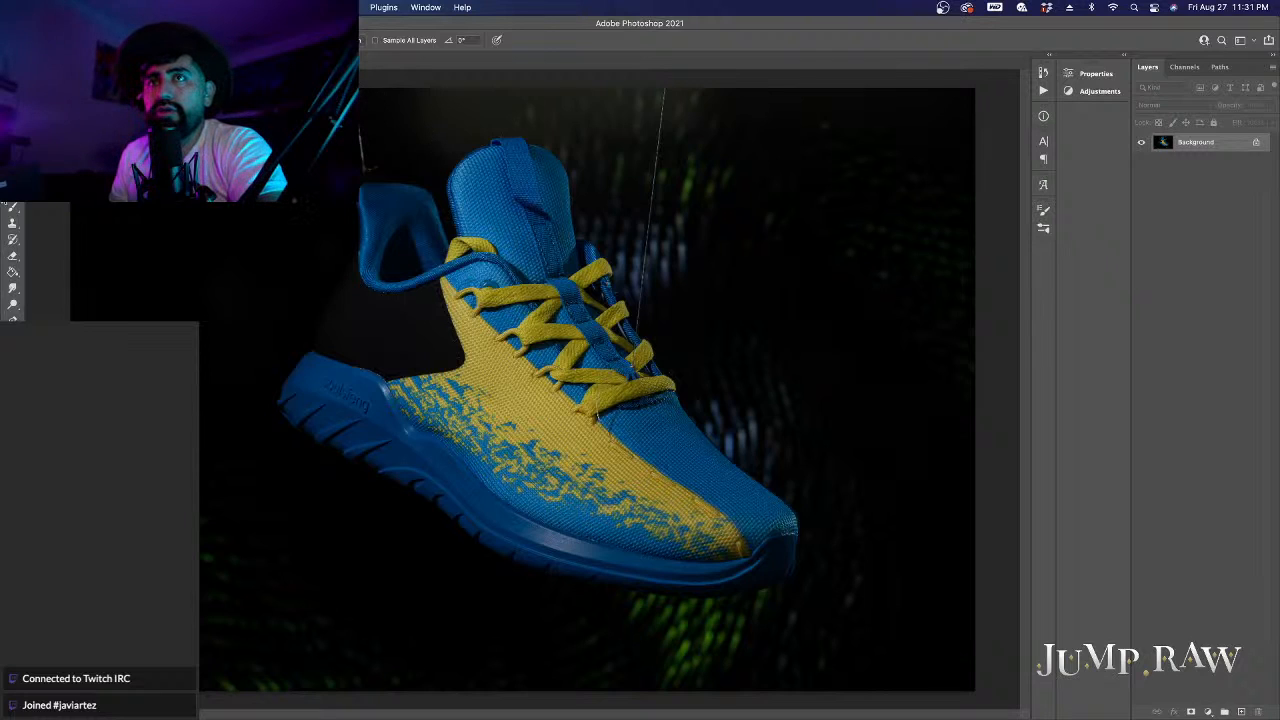
# Step: Remove the hanging thread and its knot above the shoe's heel loop with the Spot Healing Brush
pyautogui.scroll(3, 356, 93)
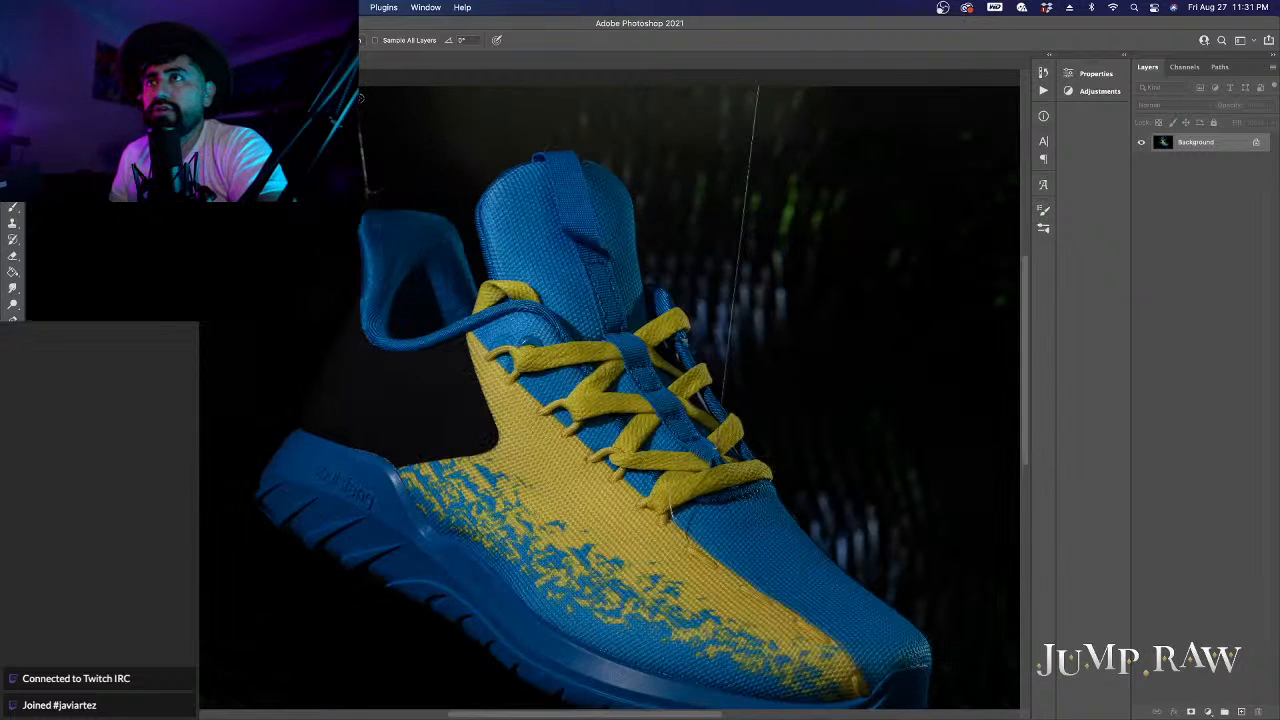
pyautogui.scroll(5, 360, 97)
pyautogui.scroll(-4, 374, 231)
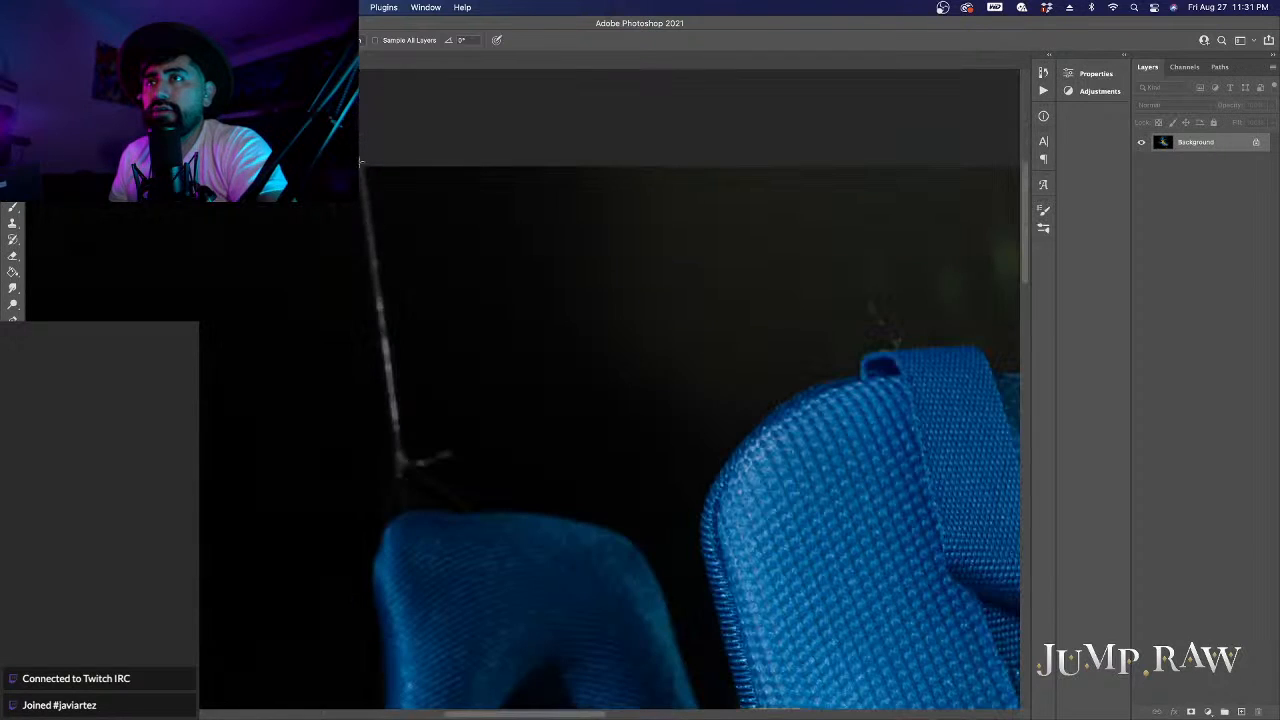
pyautogui.moveTo(361, 162); pyautogui.dragTo(388, 343)
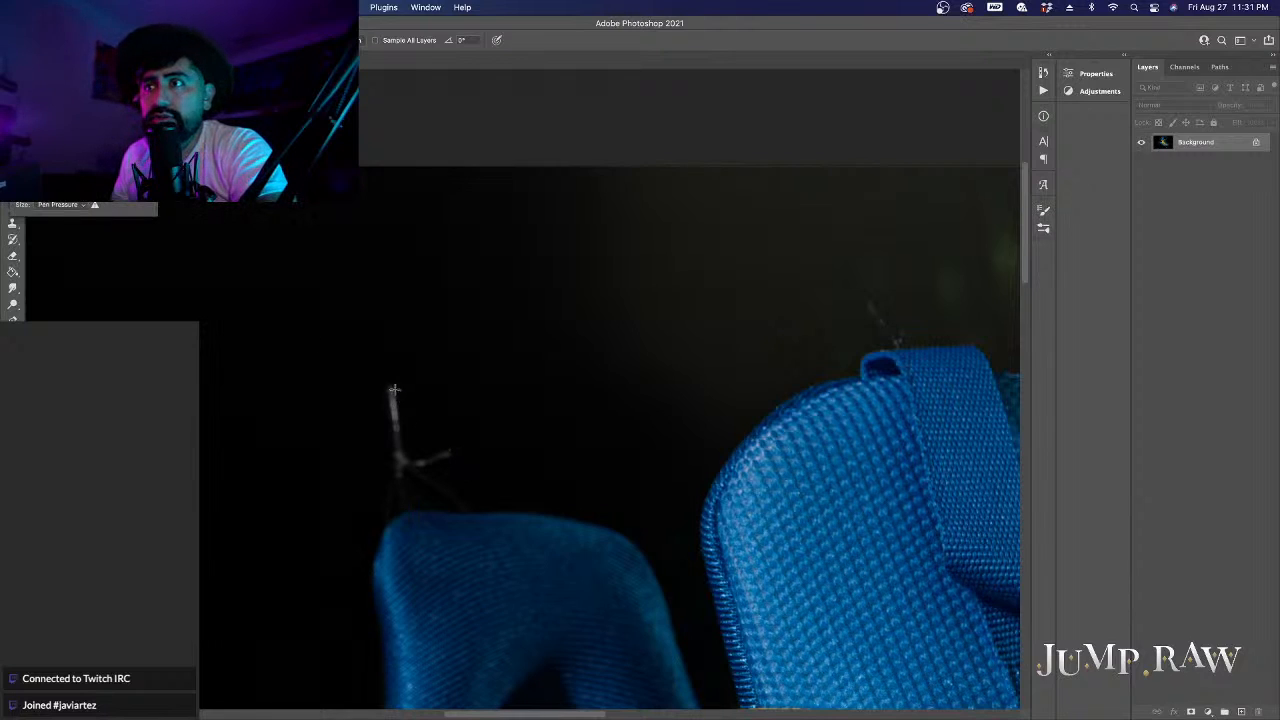
pyautogui.moveTo(392, 386); pyautogui.dragTo(400, 472)
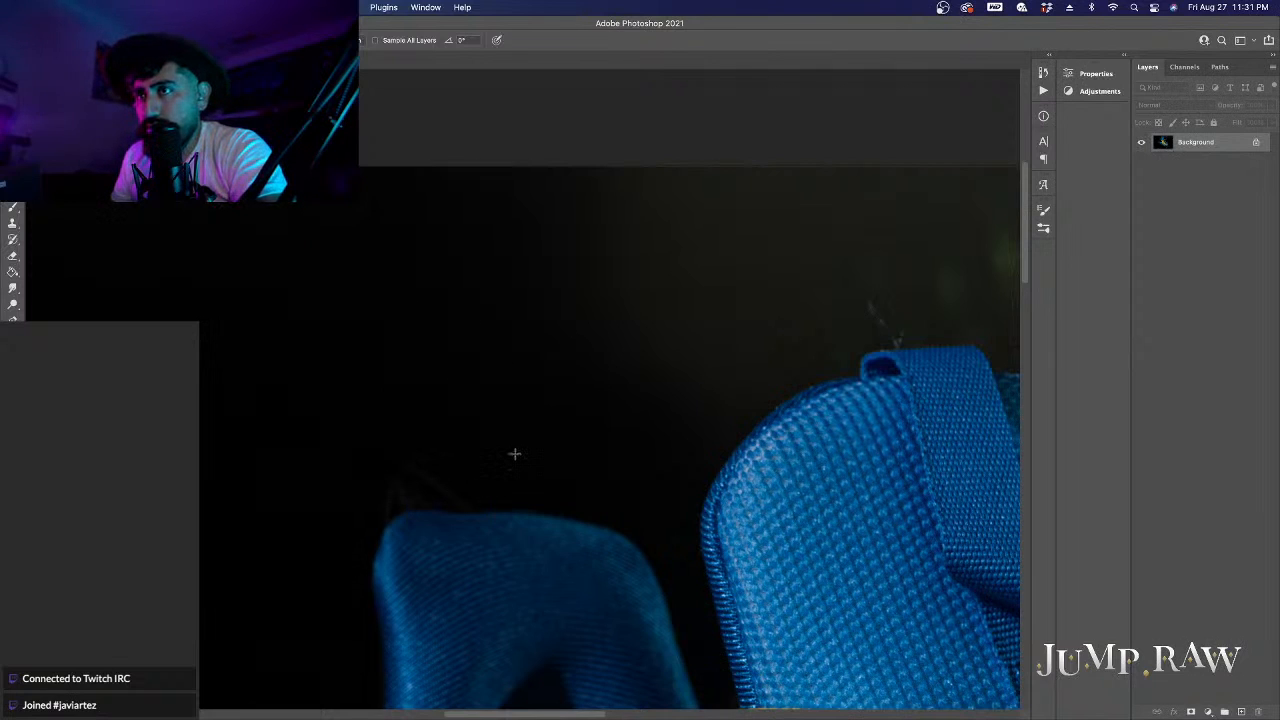
# Step: Heal away the stray thread ends sticking up above the pull tab on the shoe's tongue
pyautogui.hscroll(5, 494, 449)
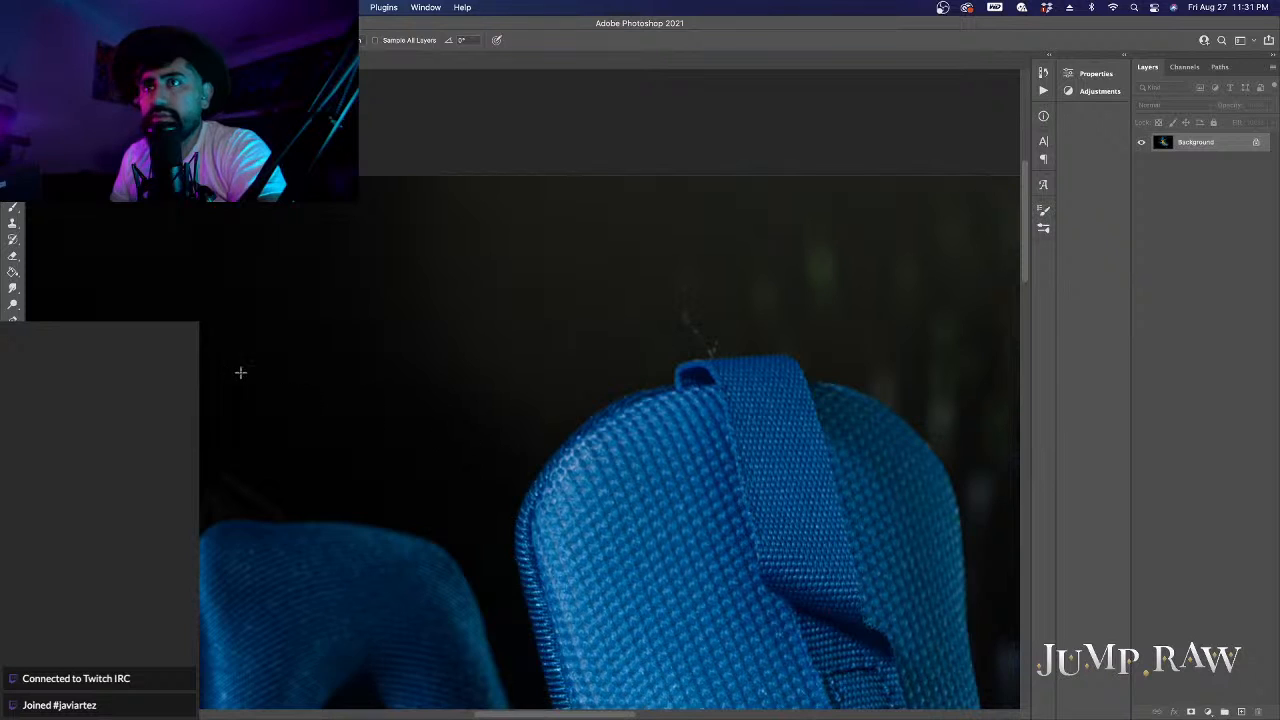
pyautogui.hscroll(4, 600, 294)
pyautogui.moveTo(584, 343); pyautogui.dragTo(549, 311)
pyautogui.hscroll(5, 680, 318)
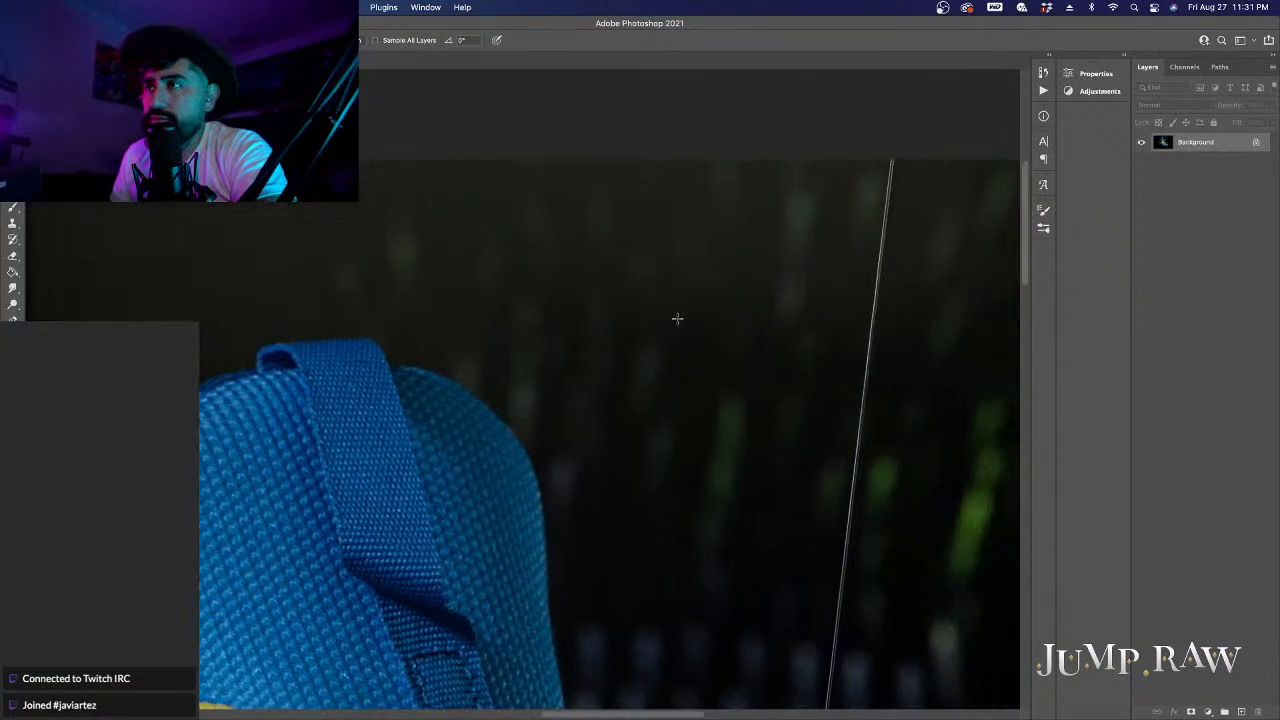
# Step: Heal away the thread loop crossing the lowest yellow lace at the front of the shoe
pyautogui.scroll(-10, 680, 318)
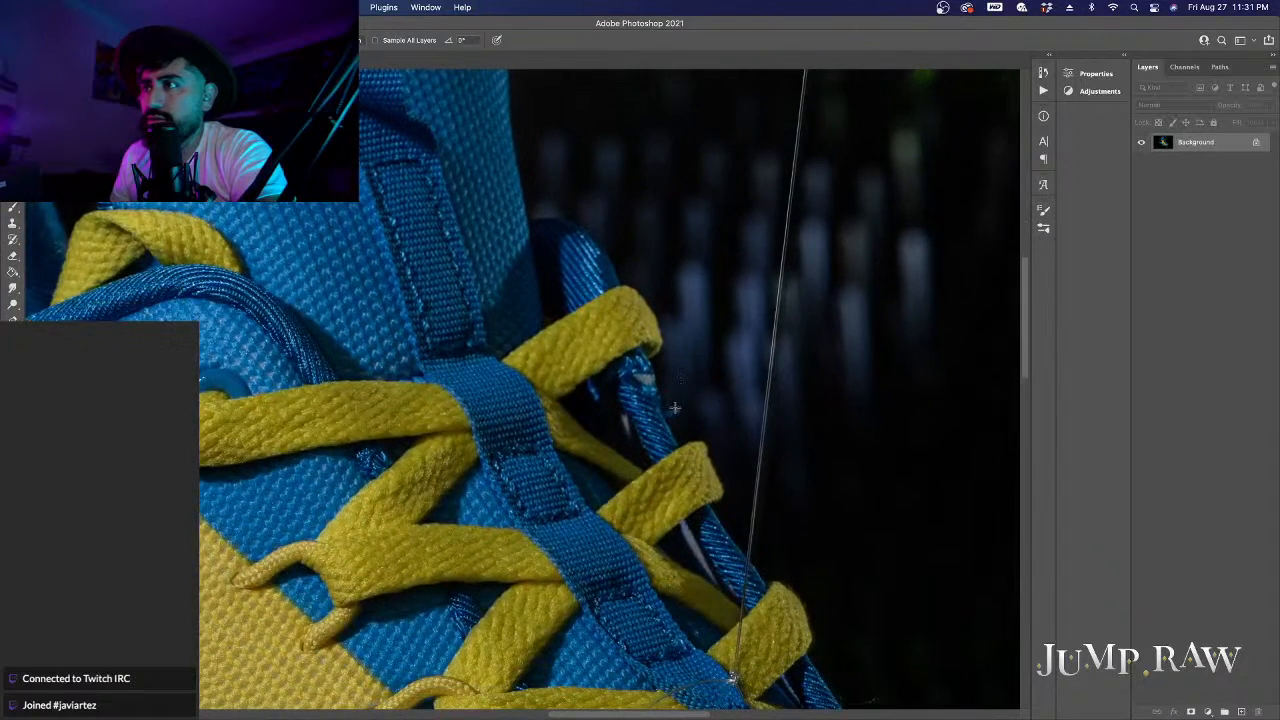
pyautogui.scroll(-3, 724, 347)
pyautogui.scroll(-8, 724, 347)
pyautogui.hscroll(2, 724, 347)
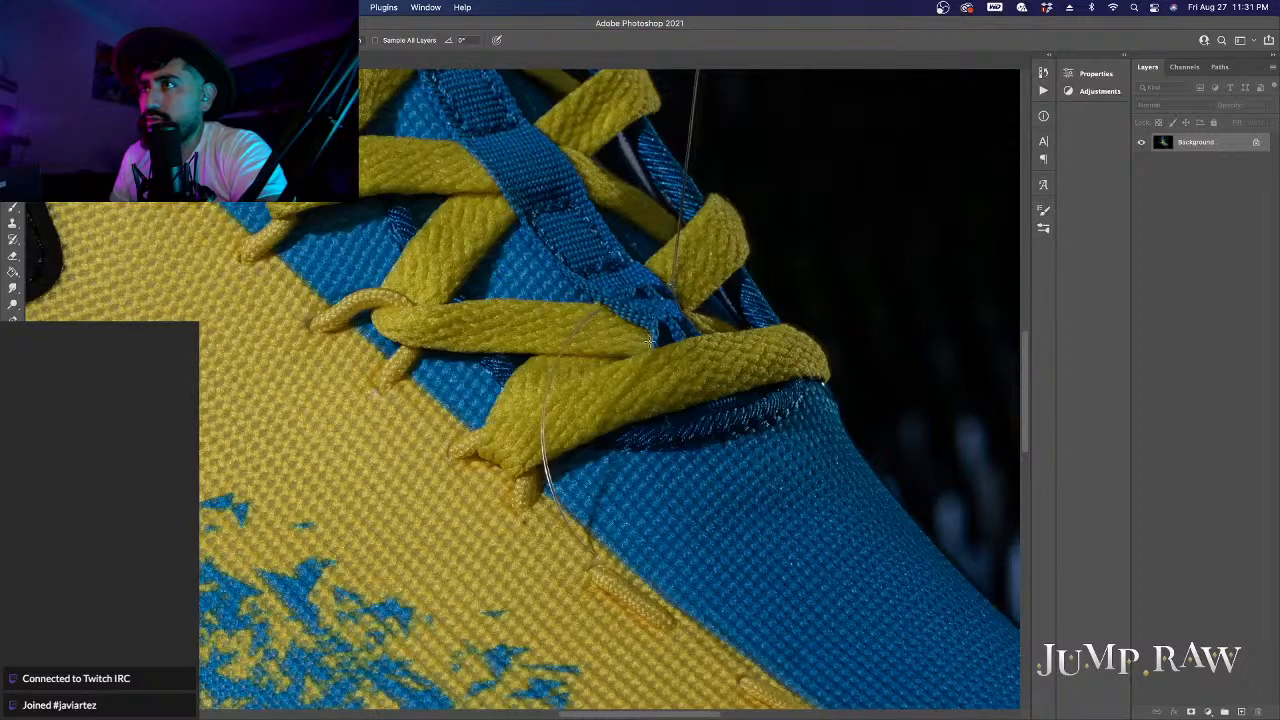
pyautogui.moveTo(600, 308); pyautogui.dragTo(556, 362)
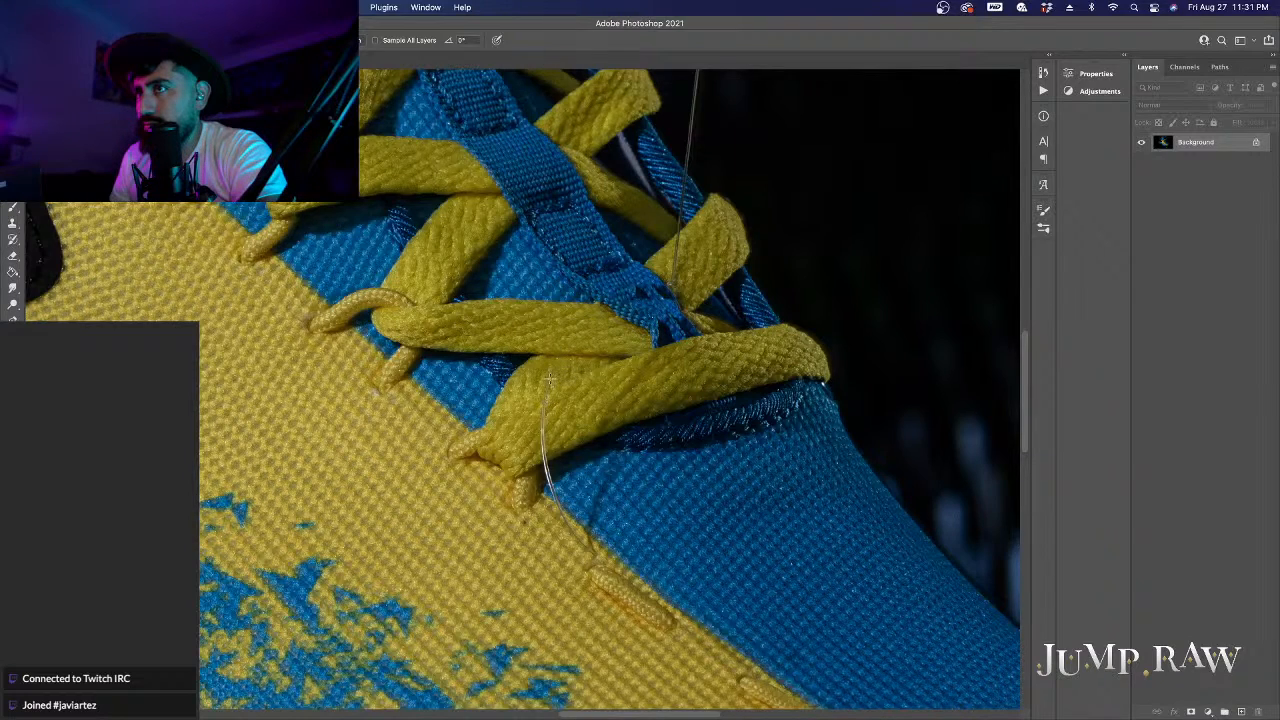
pyautogui.moveTo(545, 390); pyautogui.dragTo(545, 458)
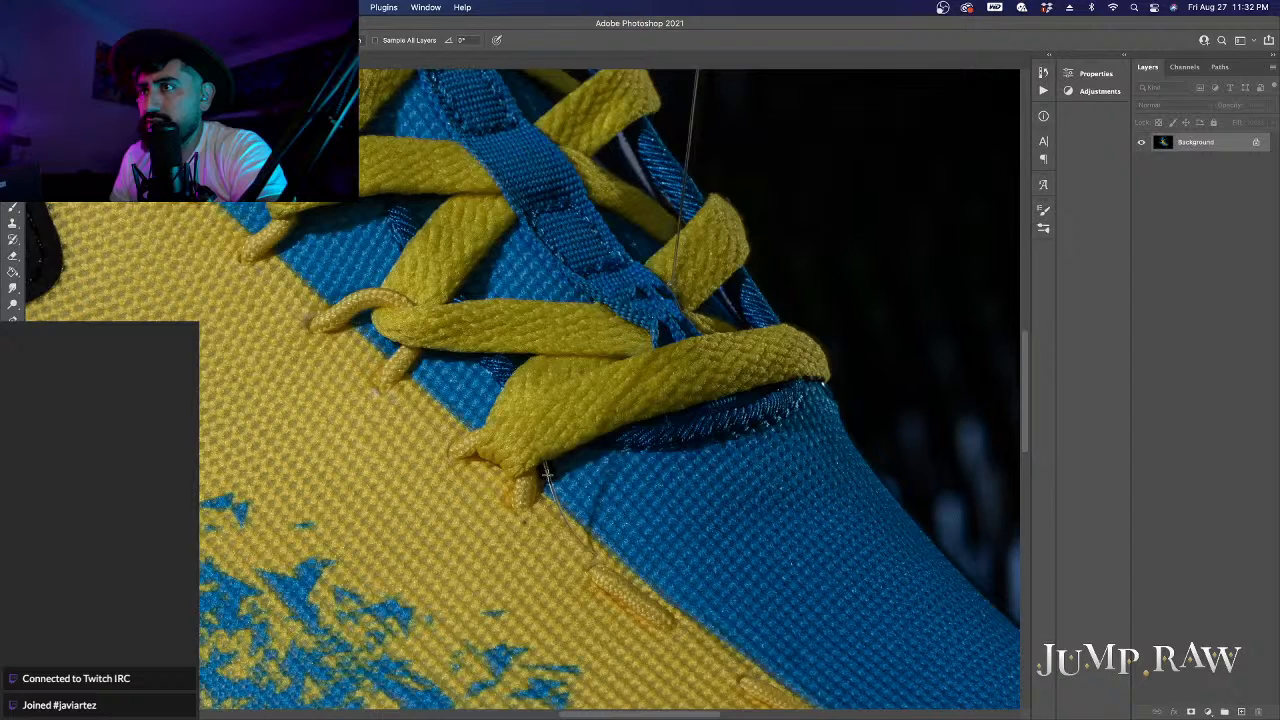
# Step: Remove the loose thread below the lowest lace, along the edge between the yellow and blue fabric, redoing the first healing stroke
pyautogui.moveTo(547, 475); pyautogui.dragTo(596, 553)
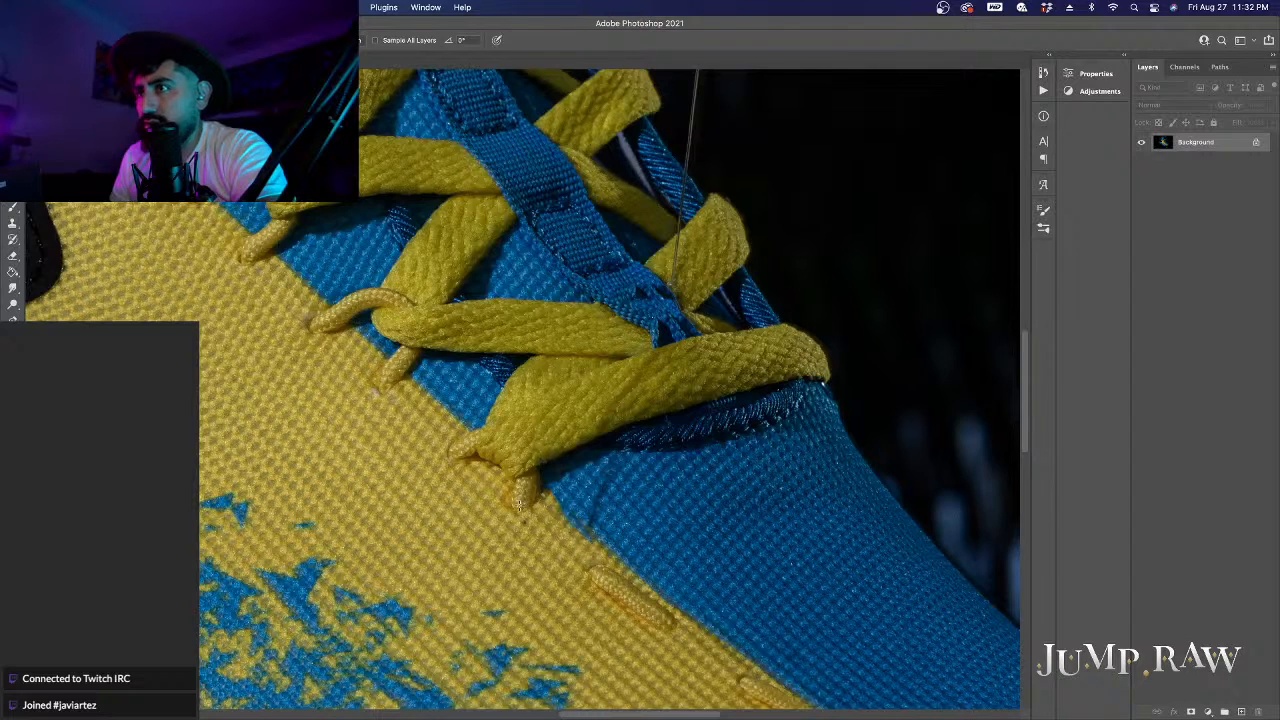
pyautogui.press('super+z')
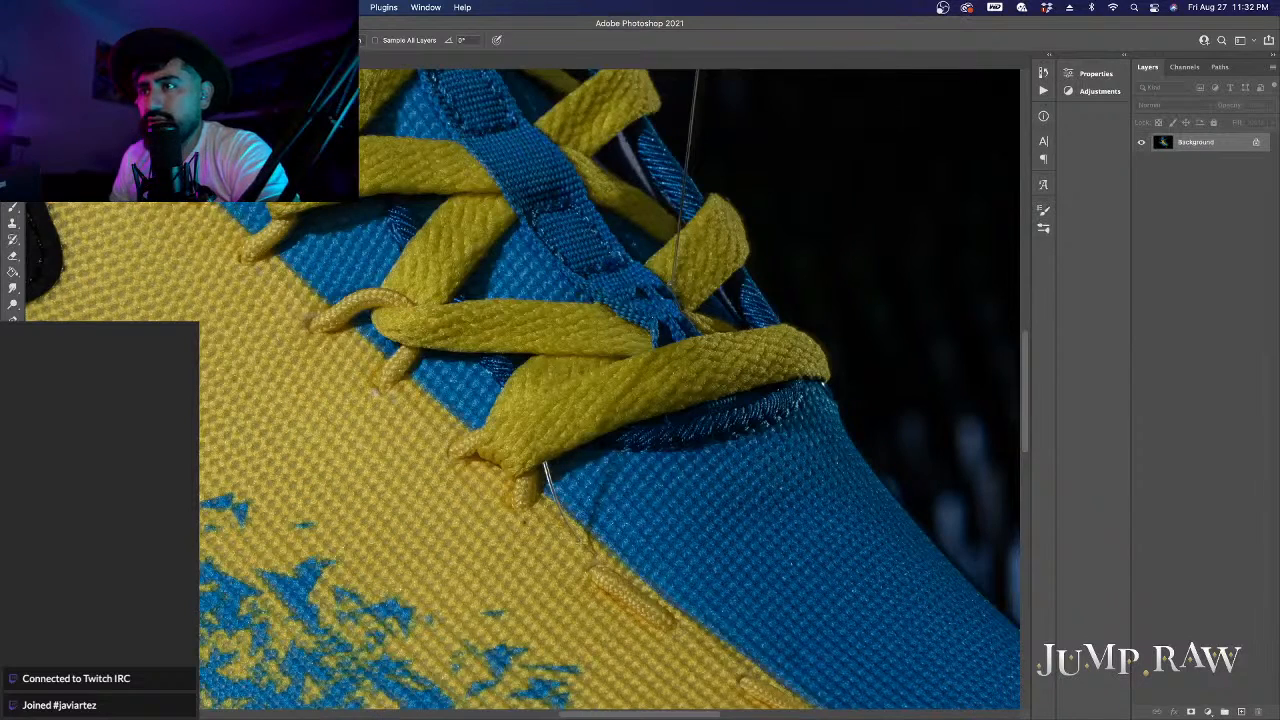
pyautogui.moveTo(590, 553); pyautogui.dragTo(546, 510)
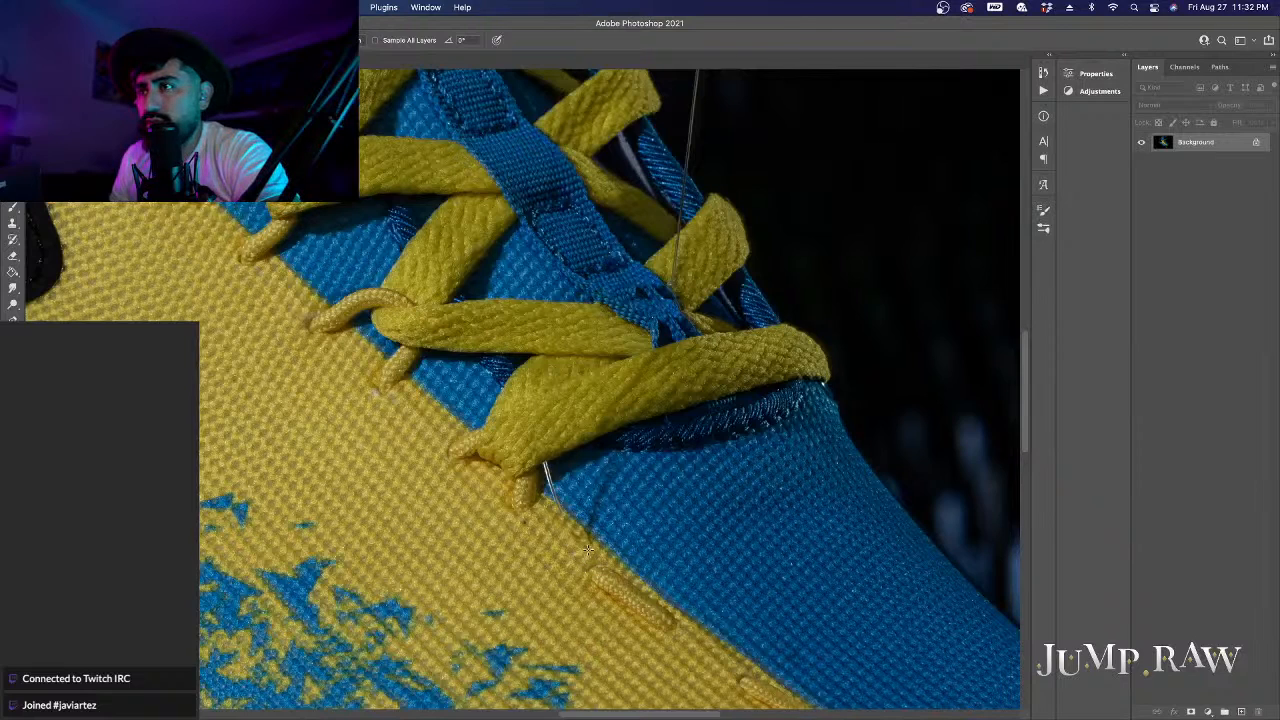
pyautogui.moveTo(586, 548)
pyautogui.mouseDown()
pyautogui.moveTo(619, 474)
pyautogui.moveTo(614, 496)
pyautogui.moveTo(550, 486)
pyautogui.moveTo(543, 463)
pyautogui.mouseUp()
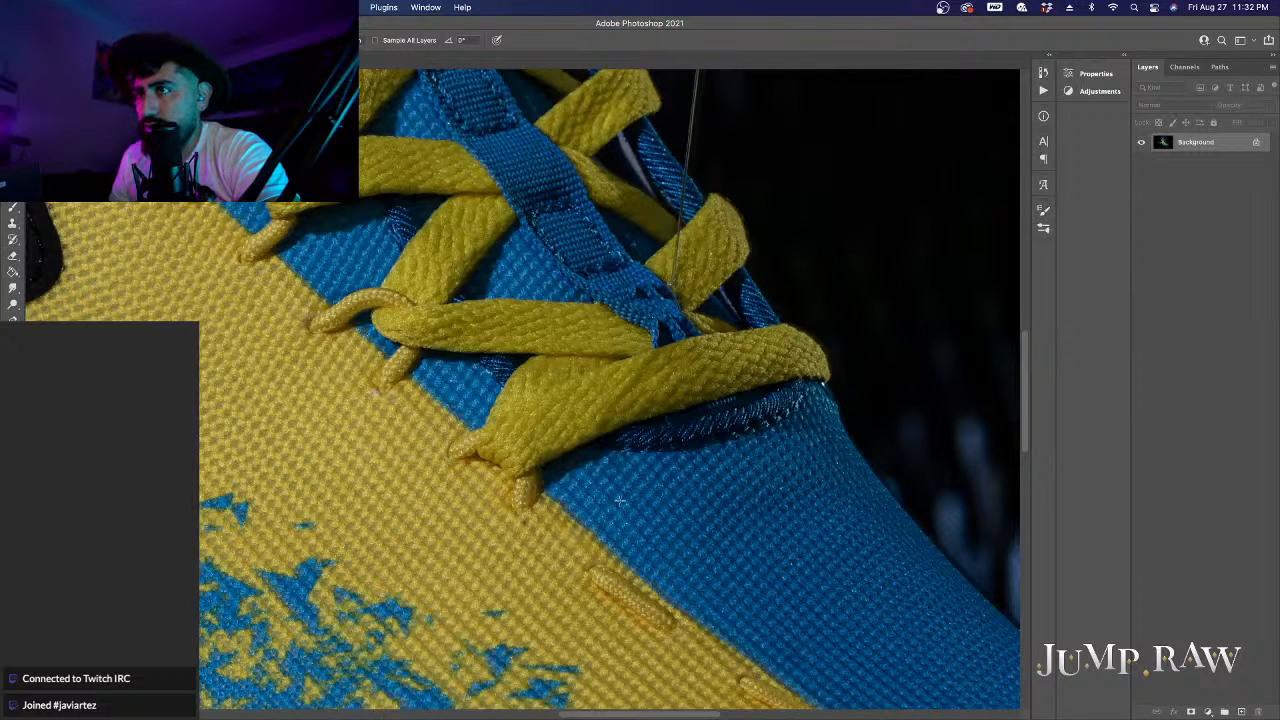
# Step: Heal away the lower part of the front hanging thread where it crosses the laces and enters the dark background
pyautogui.hscroll(5, 620, 507)
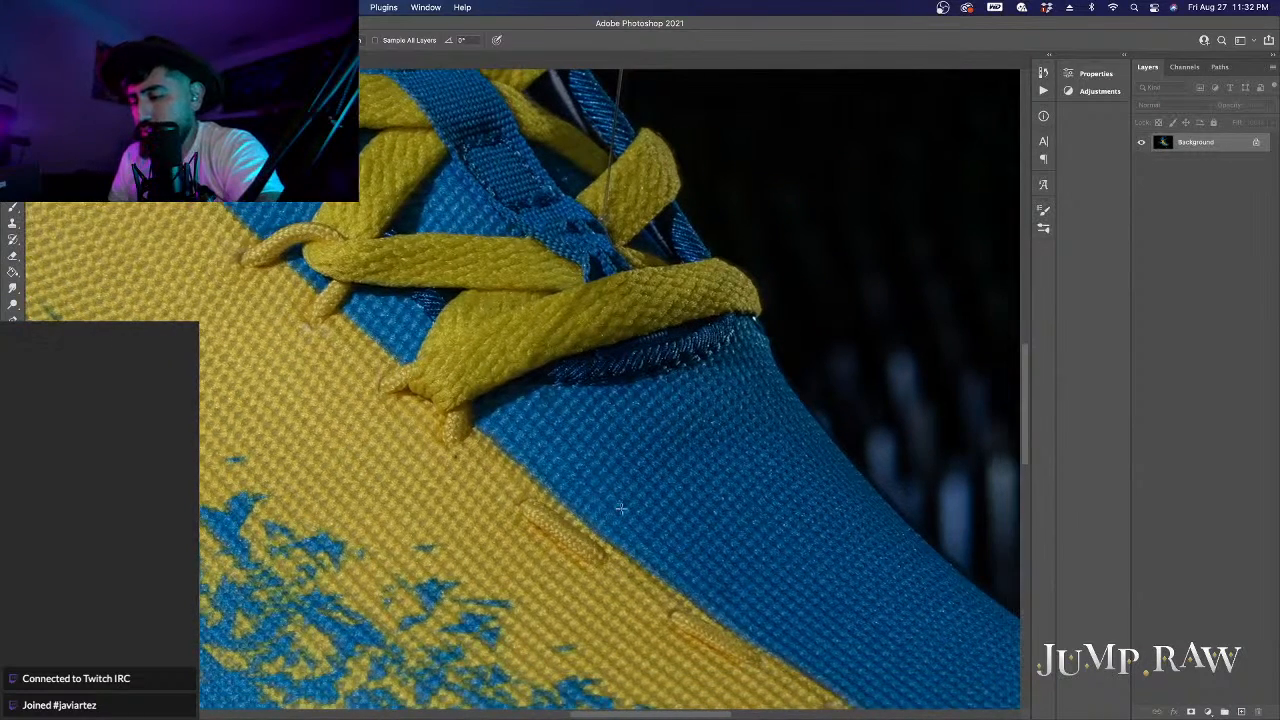
pyautogui.scroll(5, 620, 507)
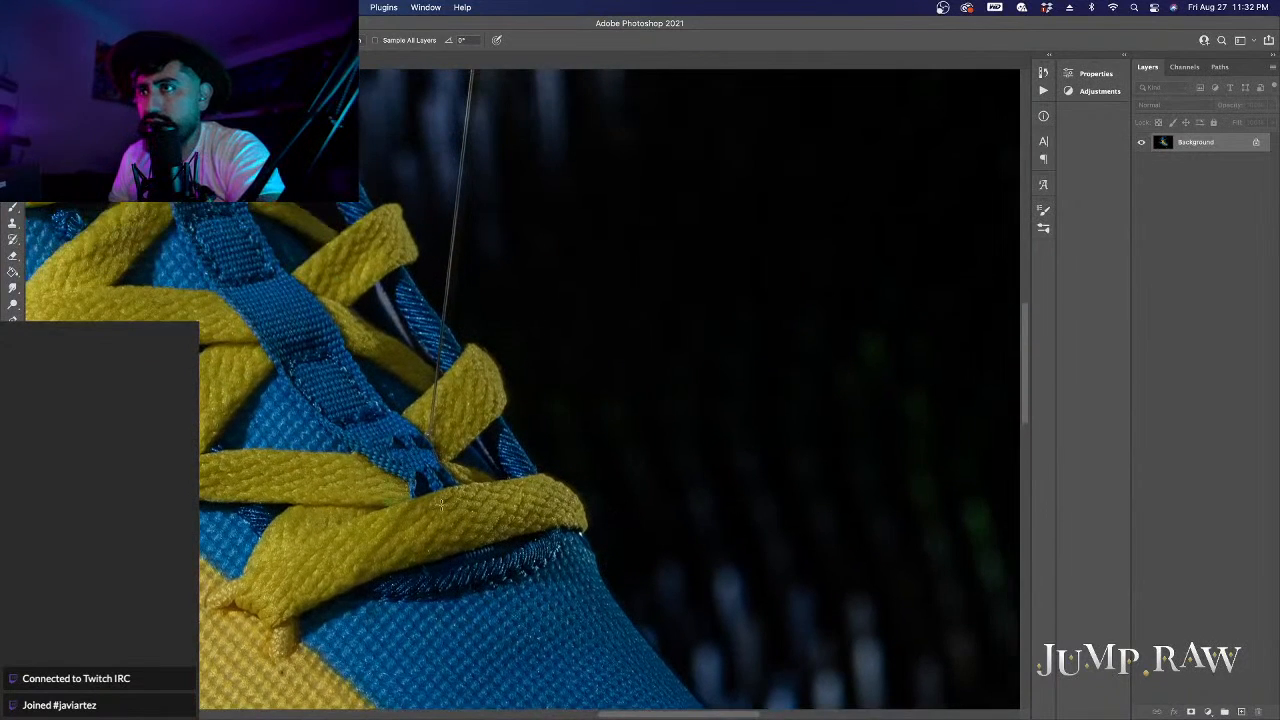
pyautogui.scroll(4, 441, 503)
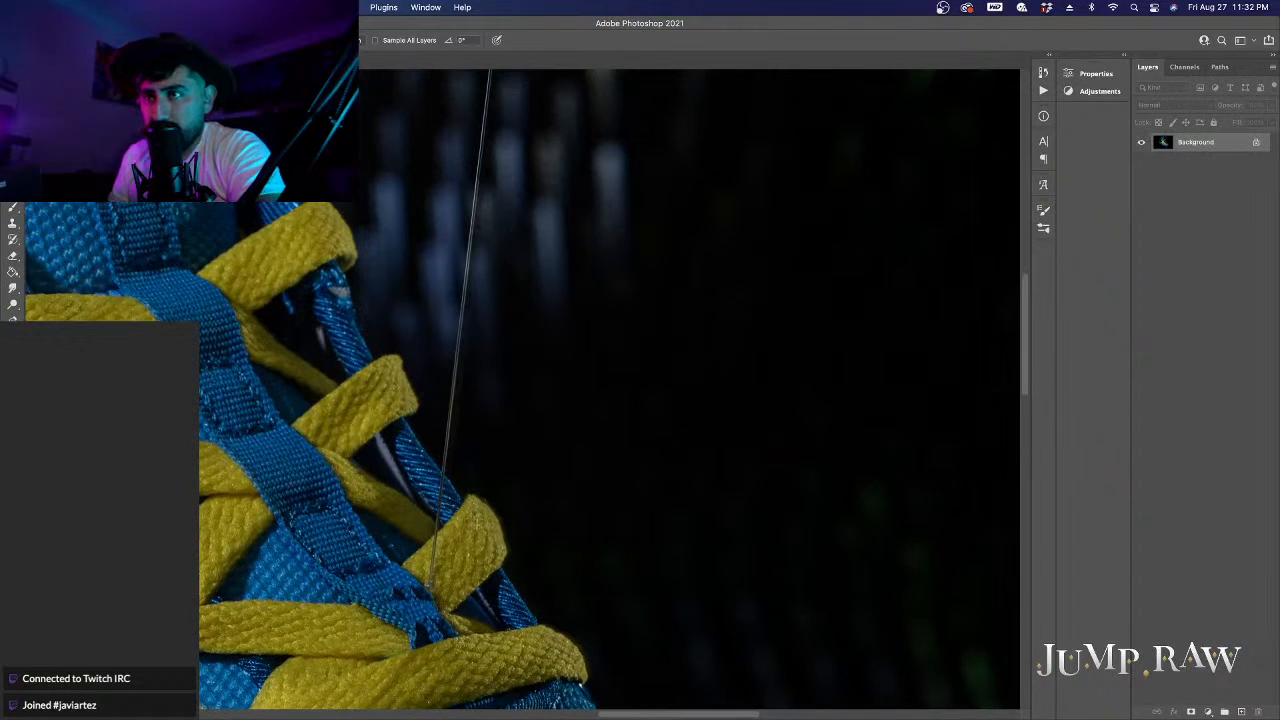
pyautogui.scroll(-2, 472, 548)
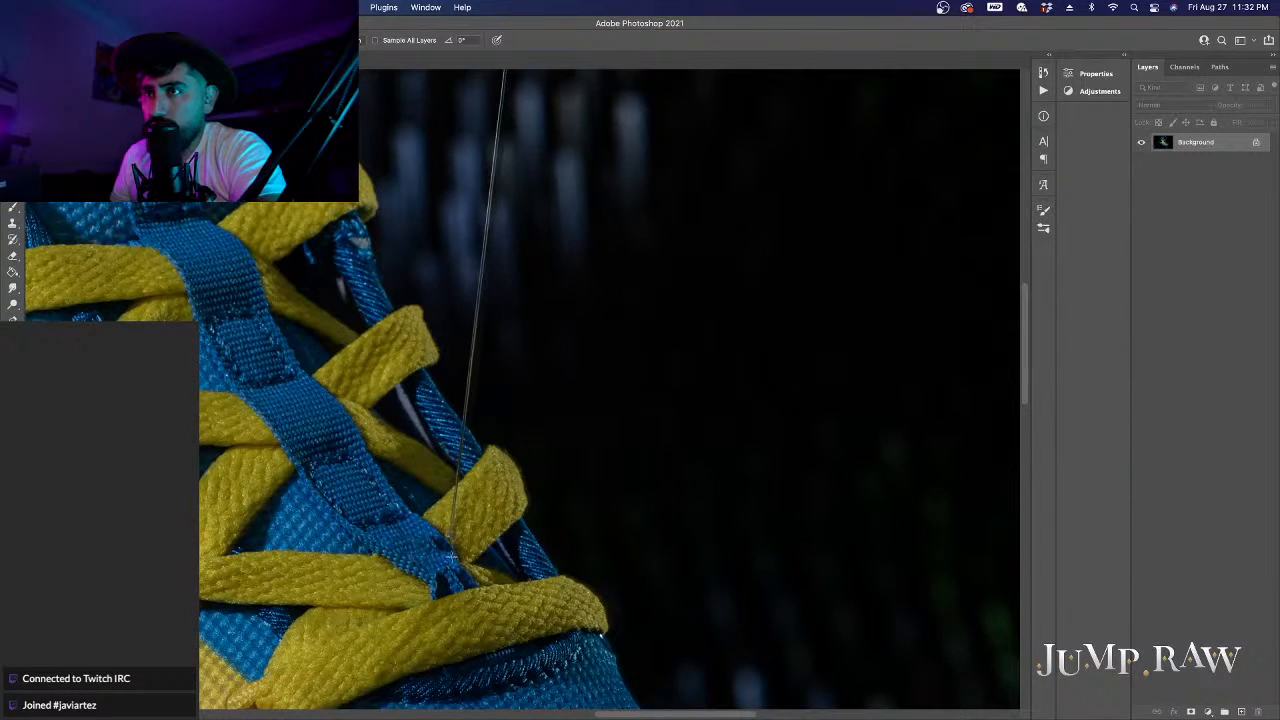
pyautogui.moveTo(452, 550)
pyautogui.mouseDown()
pyautogui.moveTo(460, 468)
pyautogui.moveTo(481, 494)
pyautogui.moveTo(465, 494)
pyautogui.moveTo(461, 452)
pyautogui.mouseUp()
pyautogui.scroll(1, 482, 492)
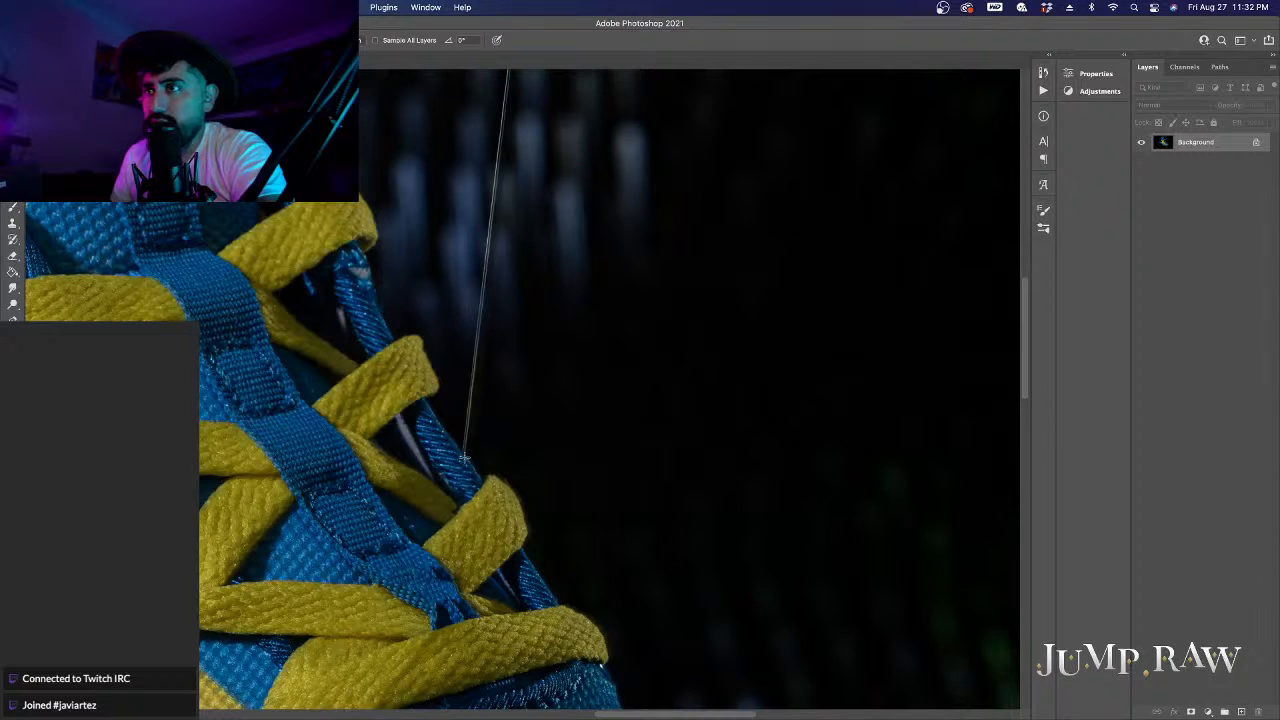
pyautogui.moveTo(466, 444); pyautogui.dragTo(483, 354)
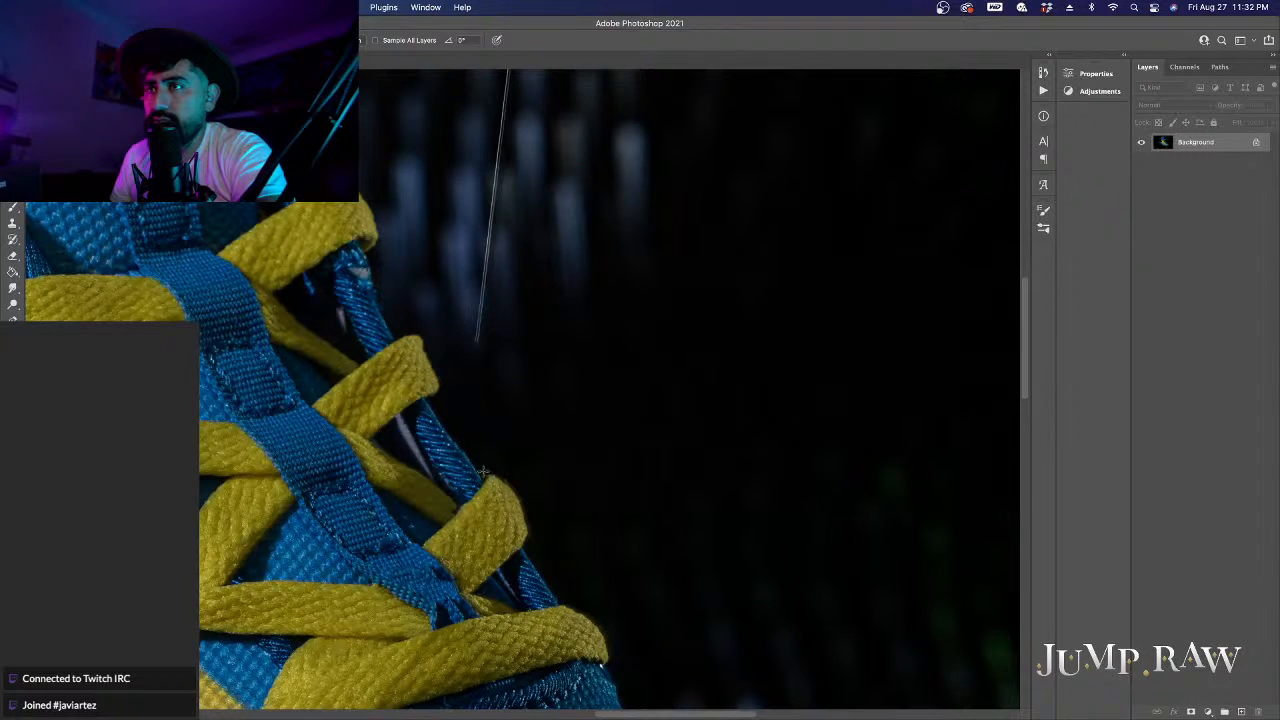
# Step: Try to heal away the rest of the front thread through the background up to the photo's upper edge
pyautogui.scroll(5, 506, 488)
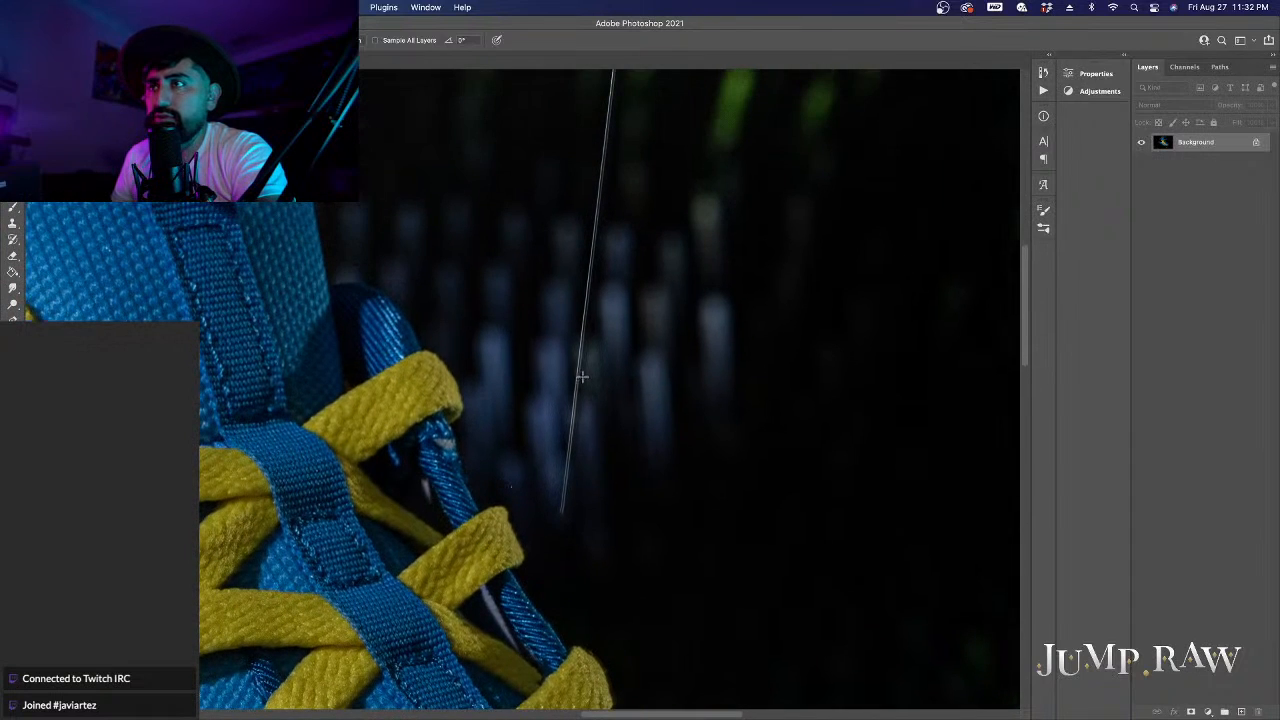
pyautogui.moveTo(580, 361); pyautogui.dragTo(561, 524)
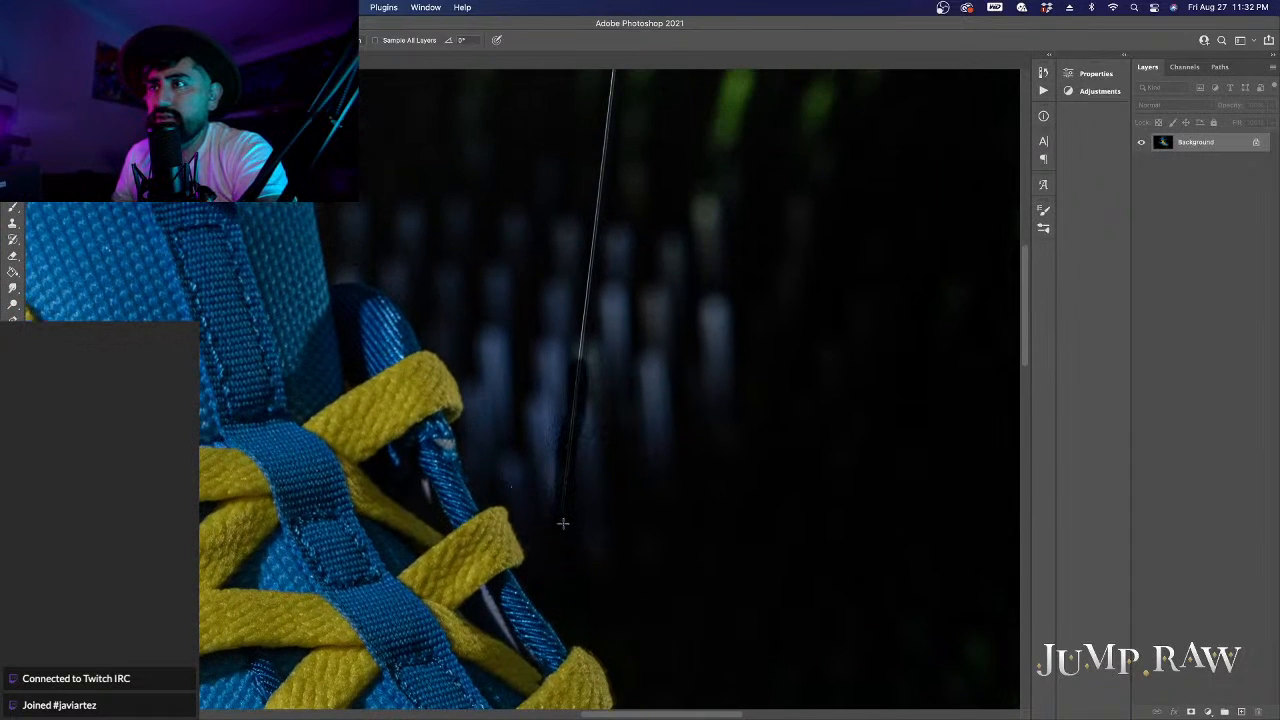
pyautogui.scroll(3, 592, 375)
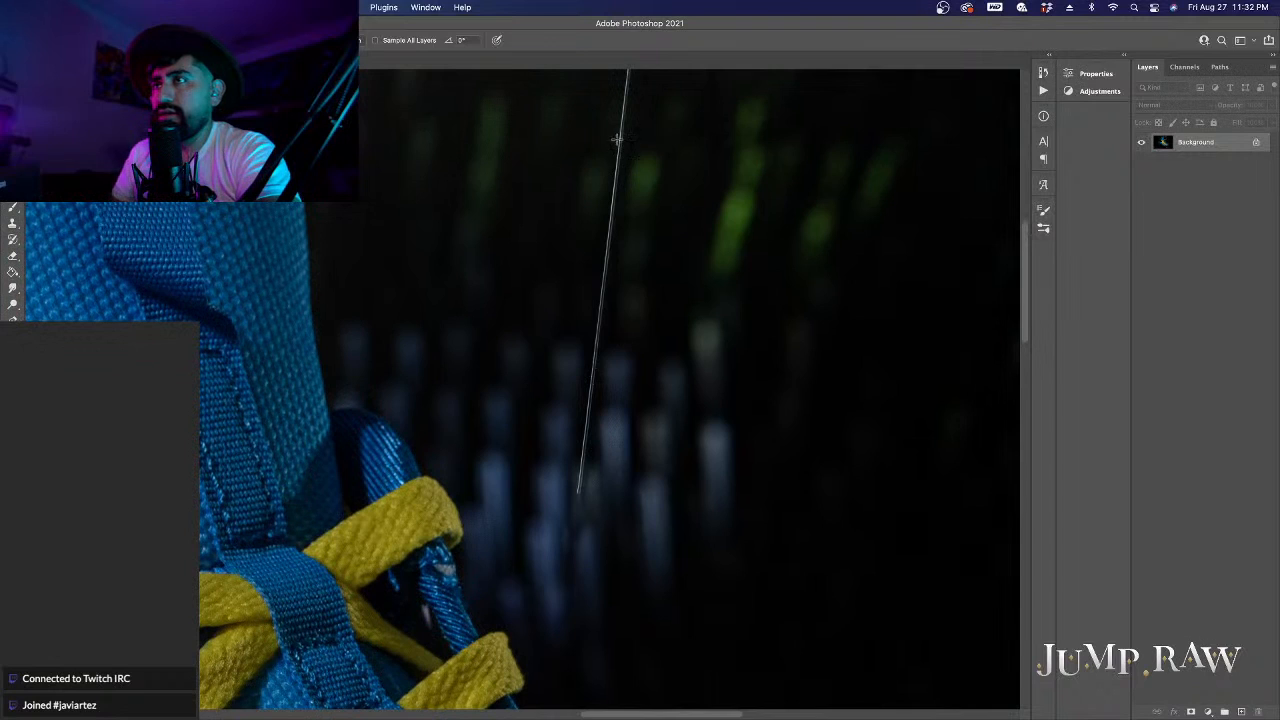
pyautogui.moveTo(619, 132); pyautogui.dragTo(578, 510)
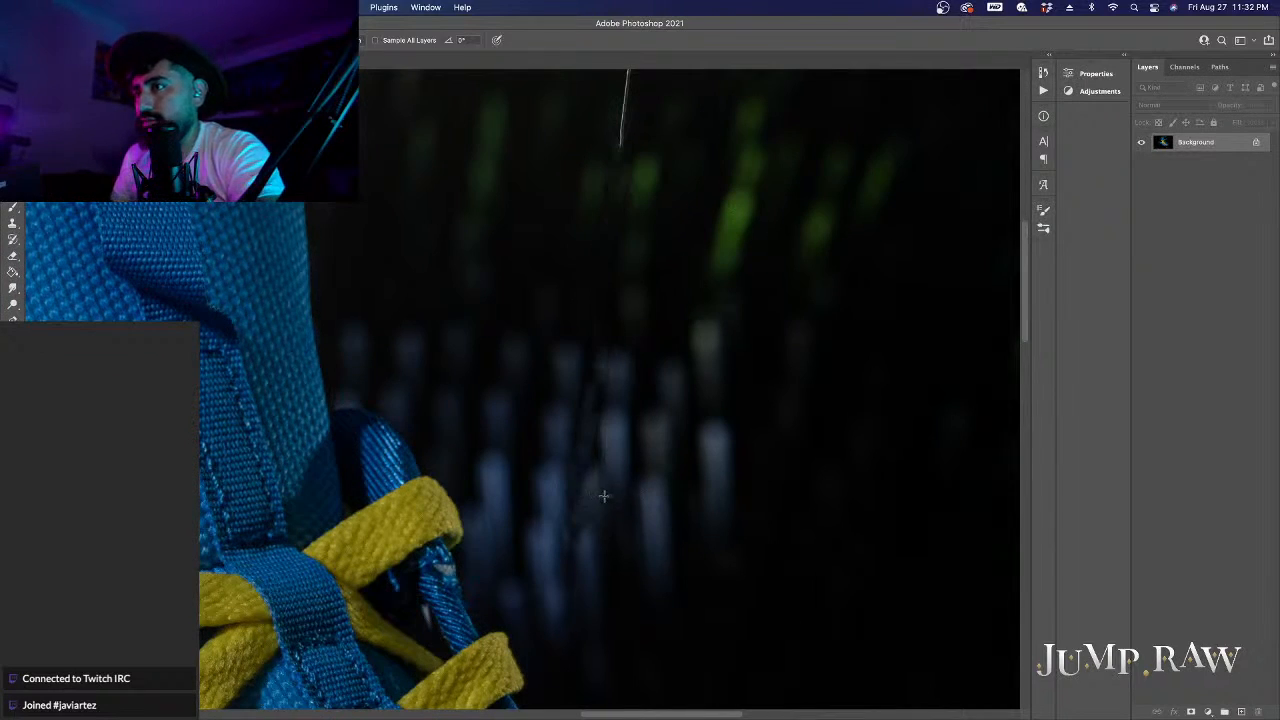
pyautogui.scroll(10, 595, 497)
pyautogui.moveTo(655, 274); pyautogui.dragTo(622, 586)
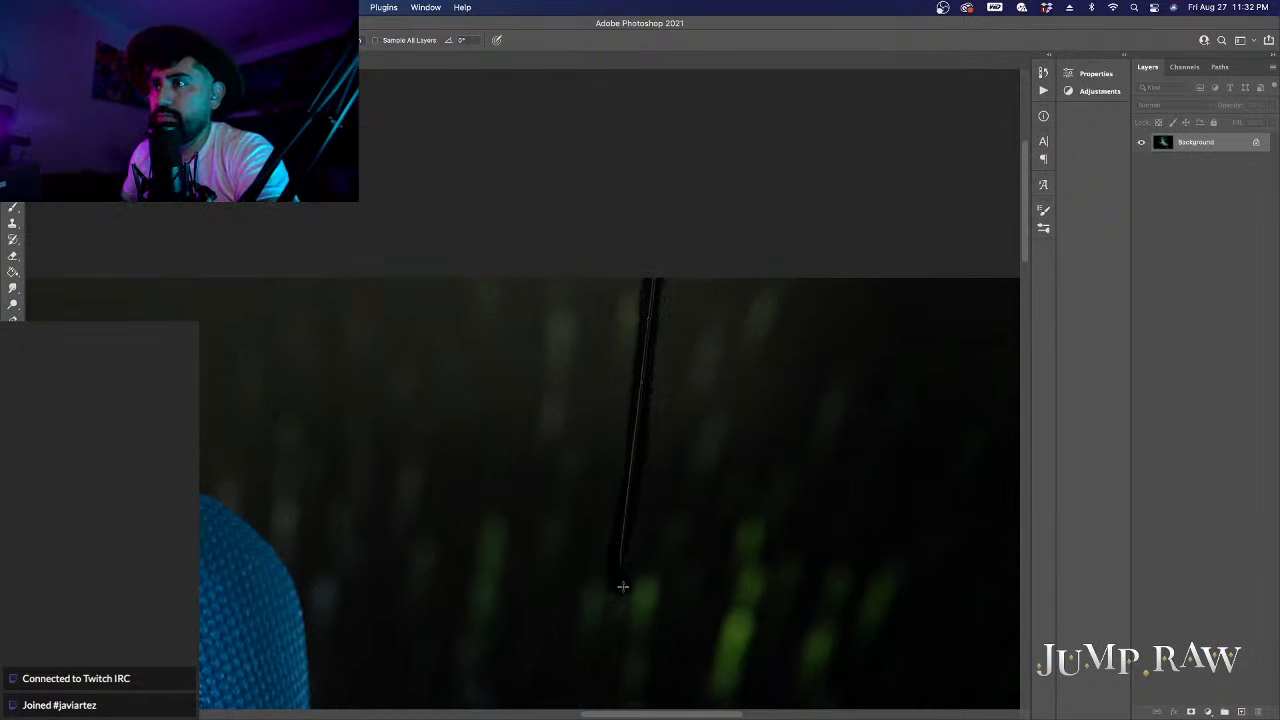
# Step: Check the healed background at full view and undo the last healing strokes along the front thread
pyautogui.scroll(-5, 690, 461)
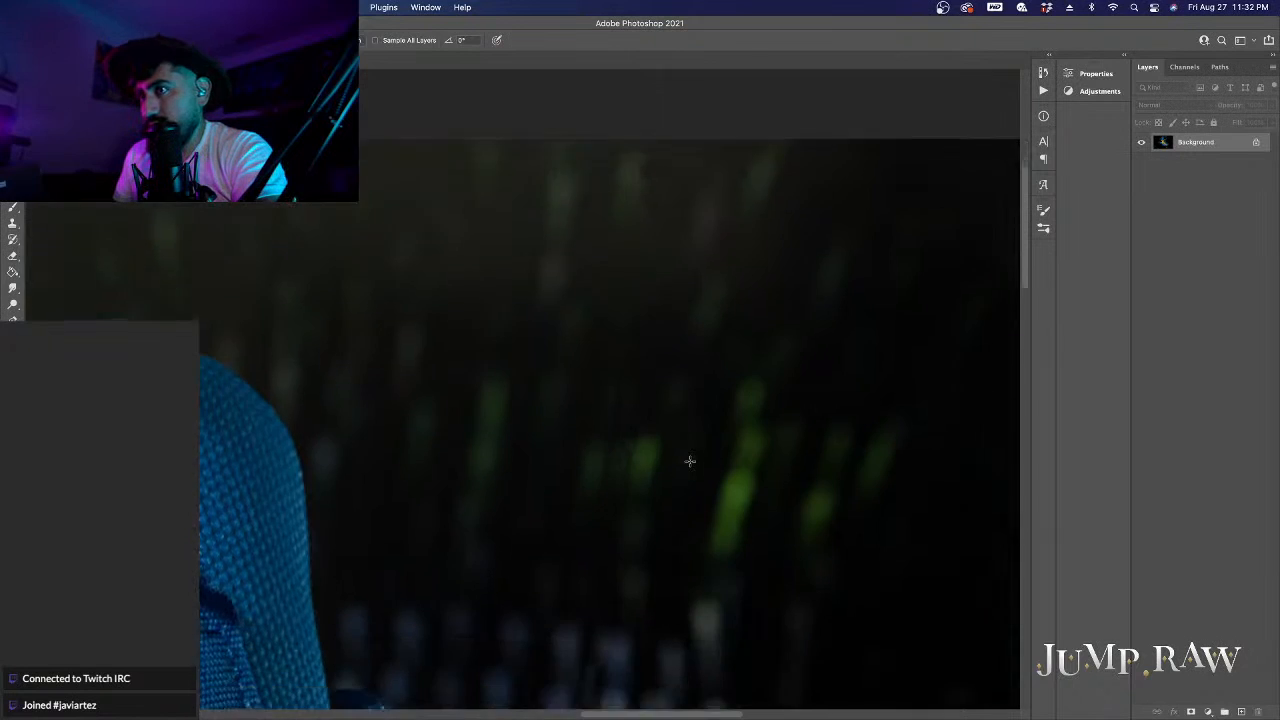
pyautogui.hscroll(-3, 690, 461)
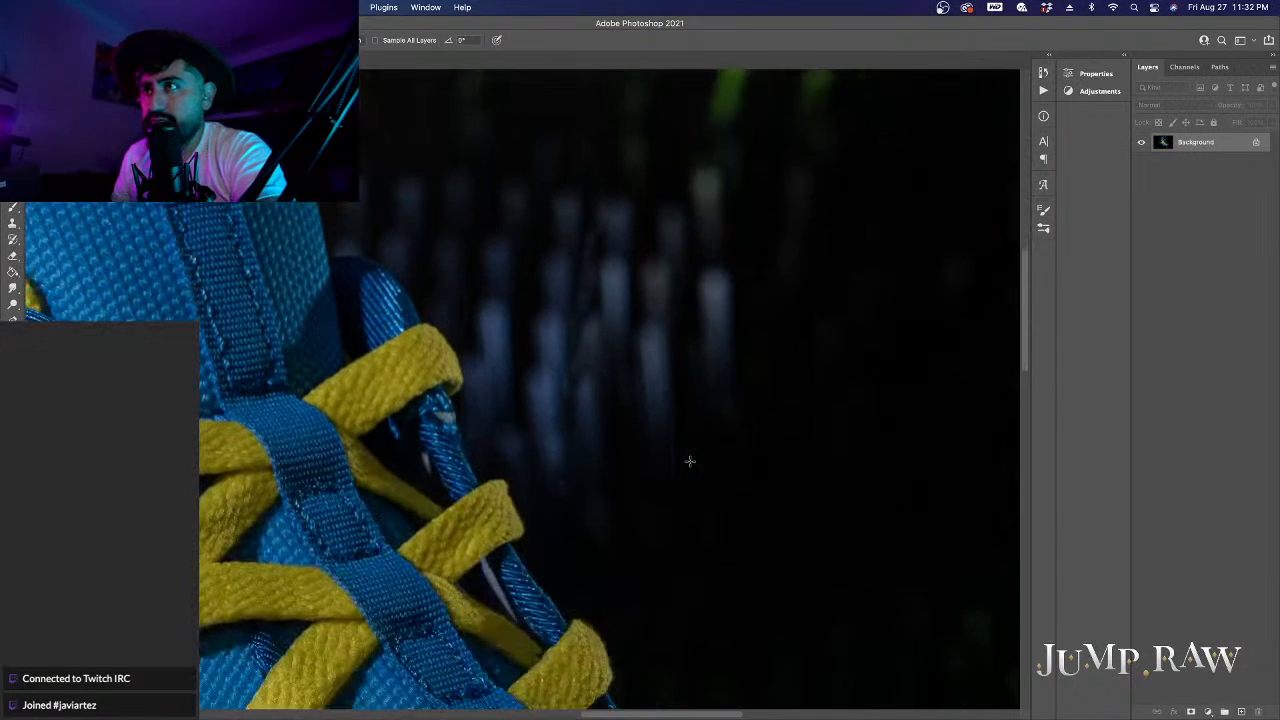
pyautogui.press('super+0')
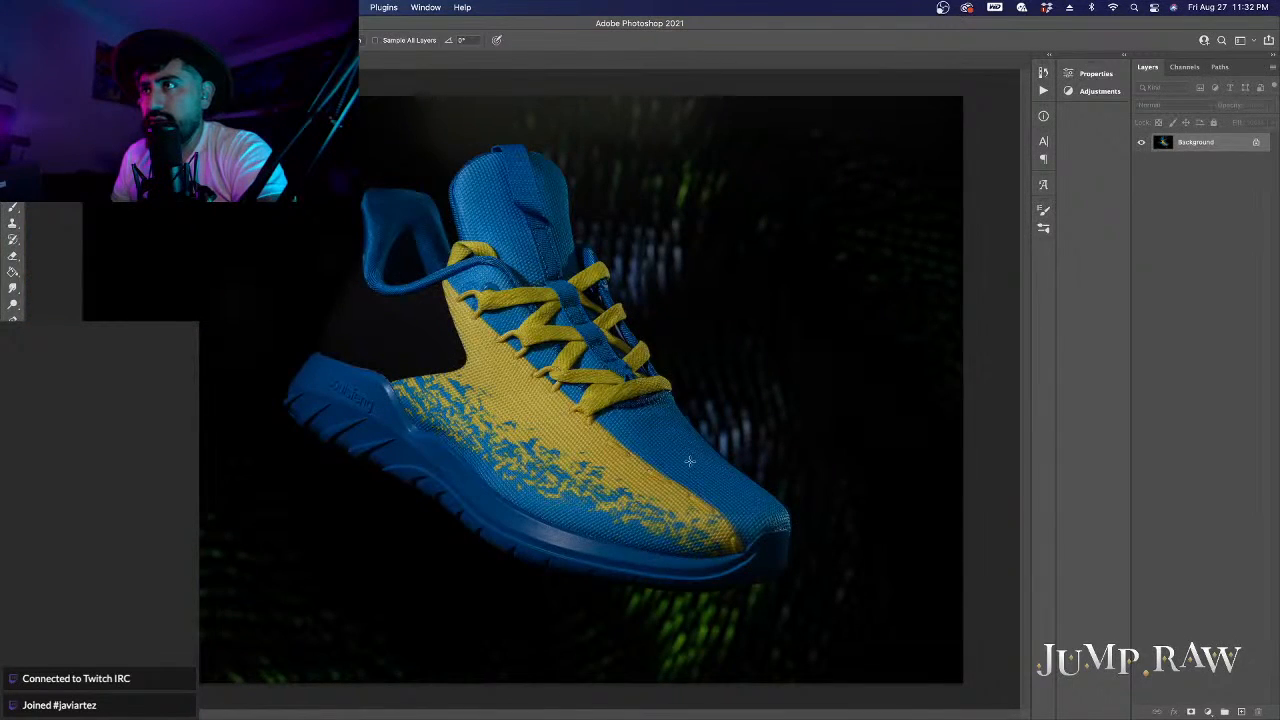
pyautogui.scroll(4, 765, 212)
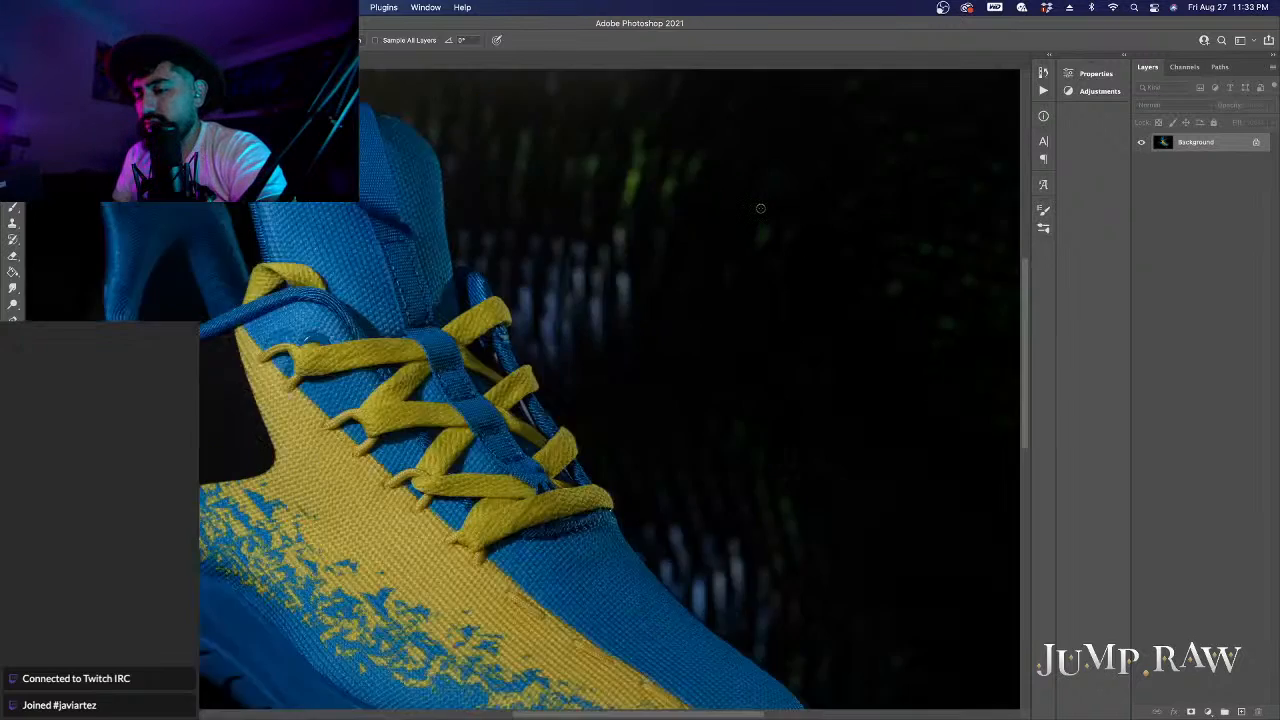
pyautogui.scroll(-5, 760, 209)
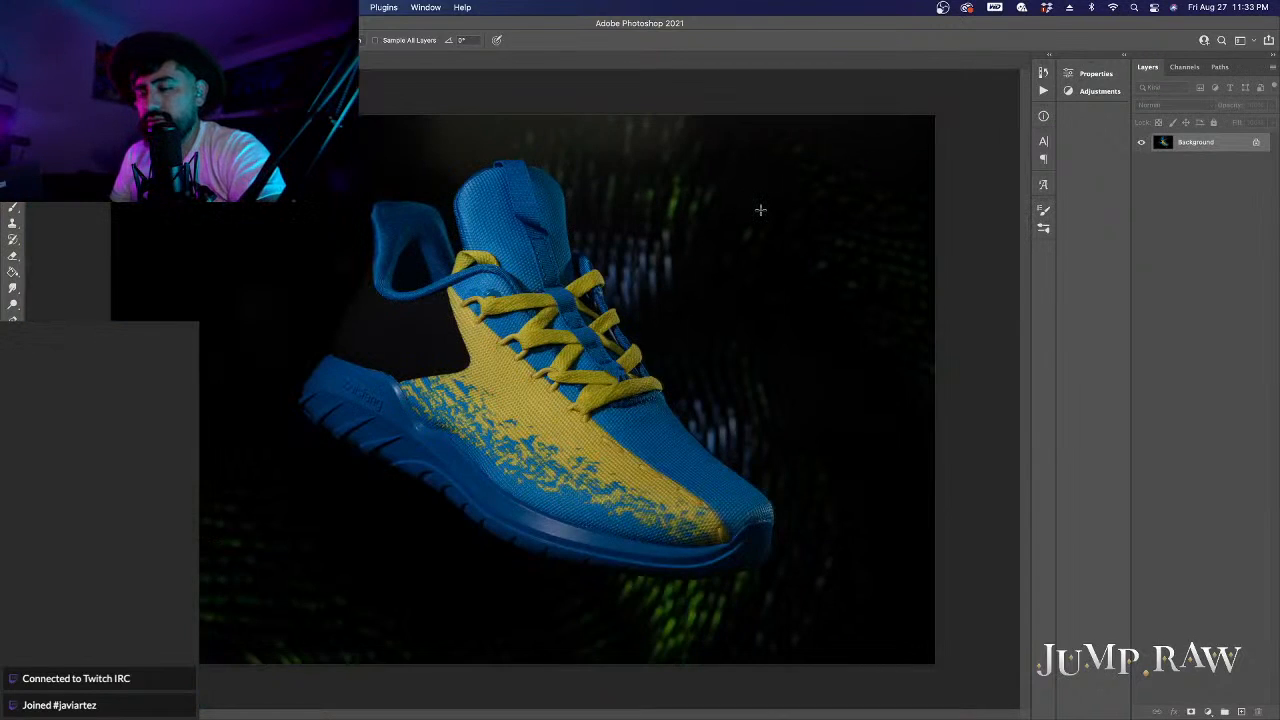
pyautogui.press('super+z')
pyautogui.press('super+z')
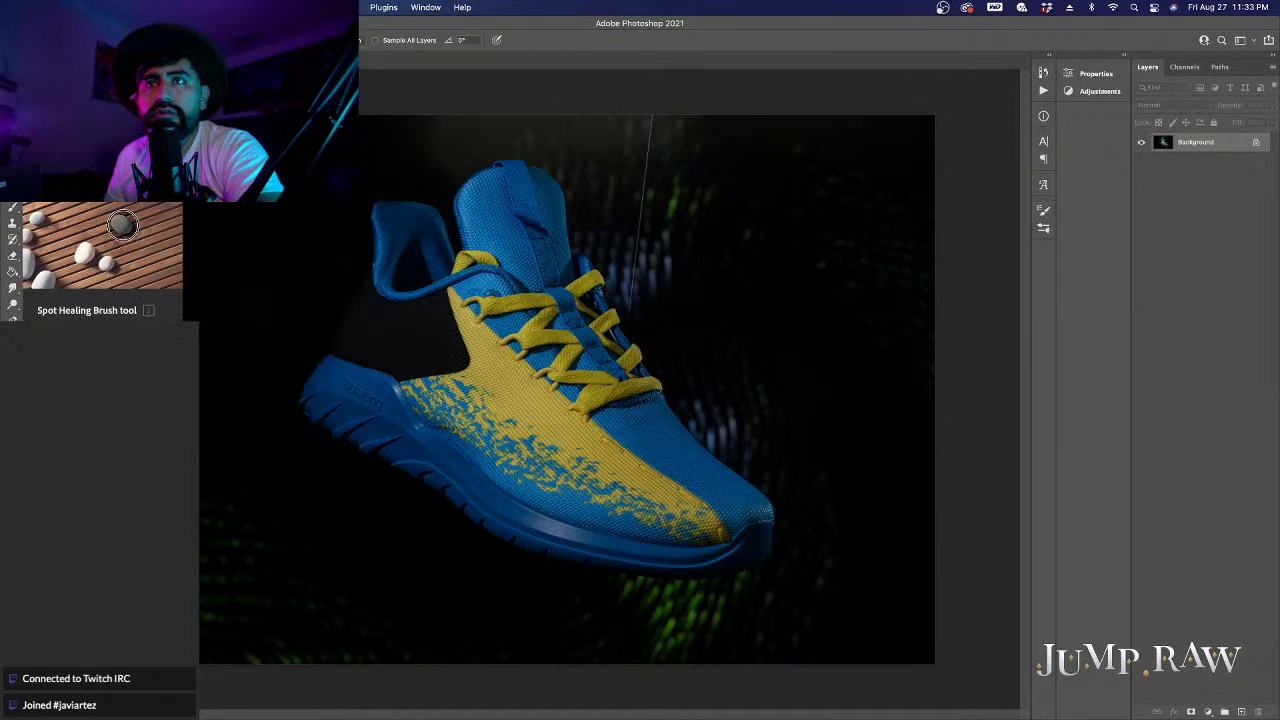
# Step: Outline the remaining front thread with the Patch tool, replace it with nearby background, and clear the selection
pyautogui.click(12, 191)
pyautogui.click(104, 213)
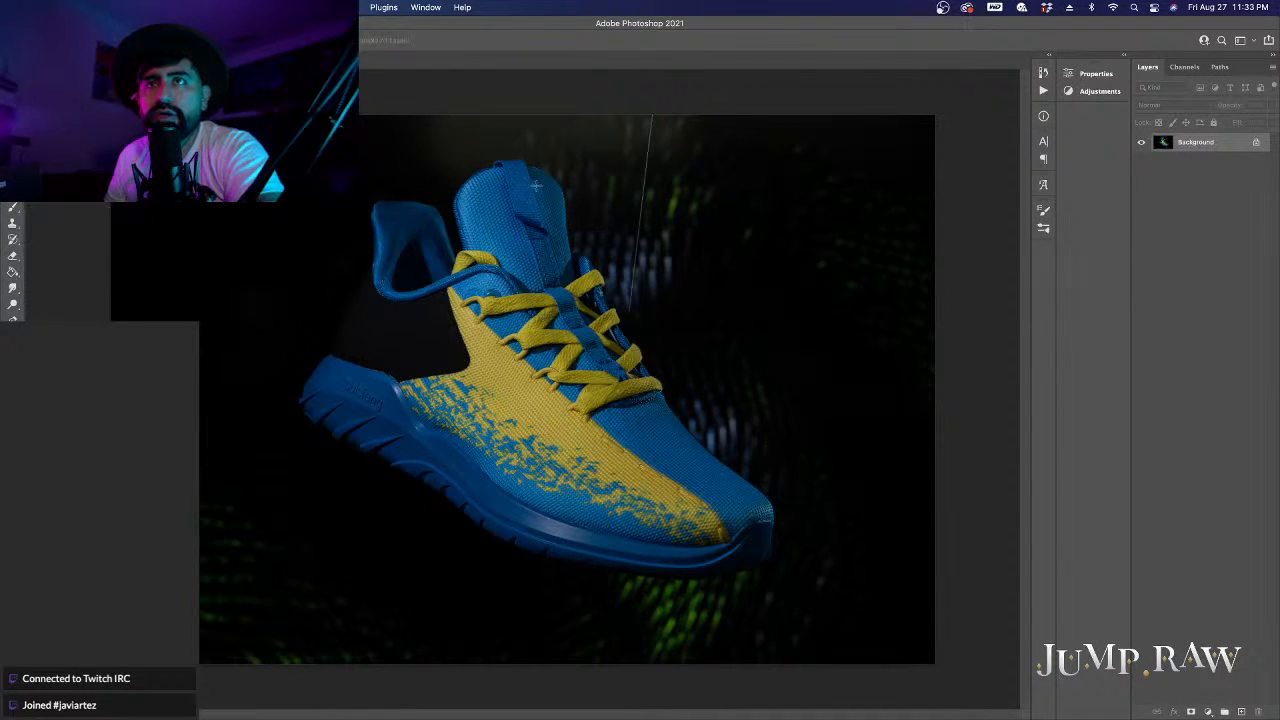
pyautogui.moveTo(648, 112)
pyautogui.mouseDown()
pyautogui.moveTo(628, 316)
pyautogui.moveTo(656, 105)
pyautogui.moveTo(651, 114)
pyautogui.mouseUp()
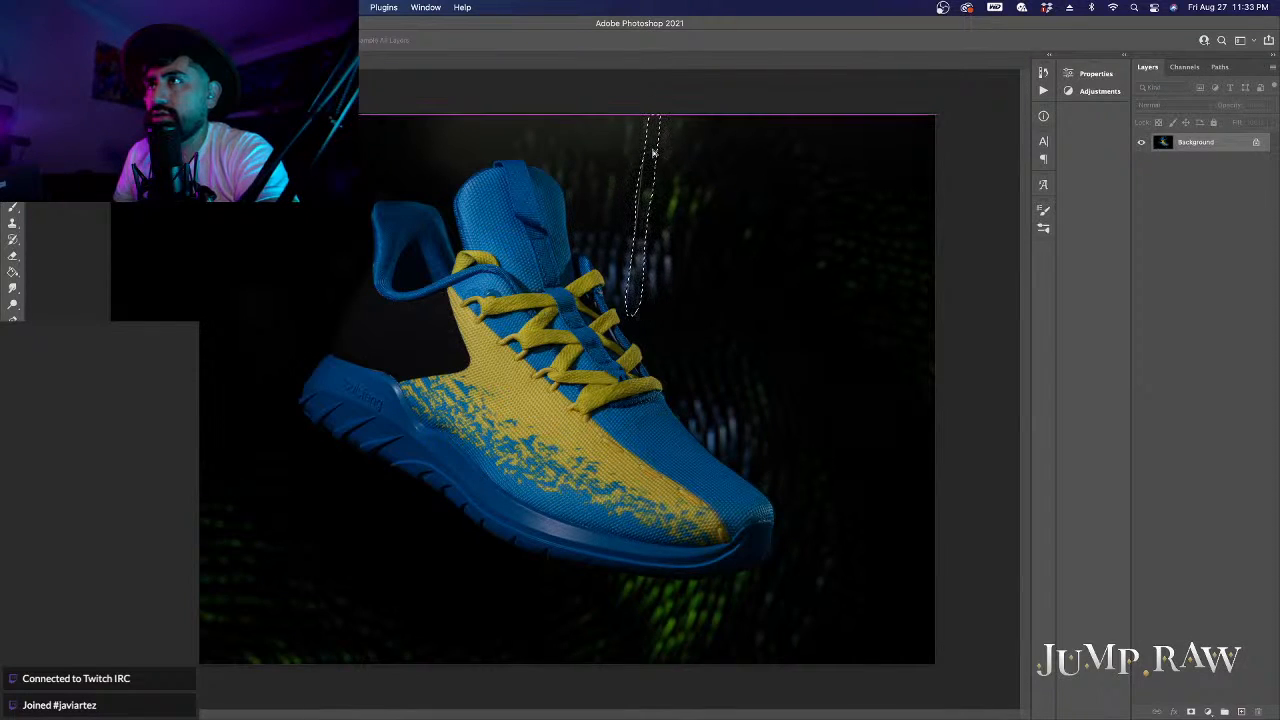
pyautogui.click(704, 168)
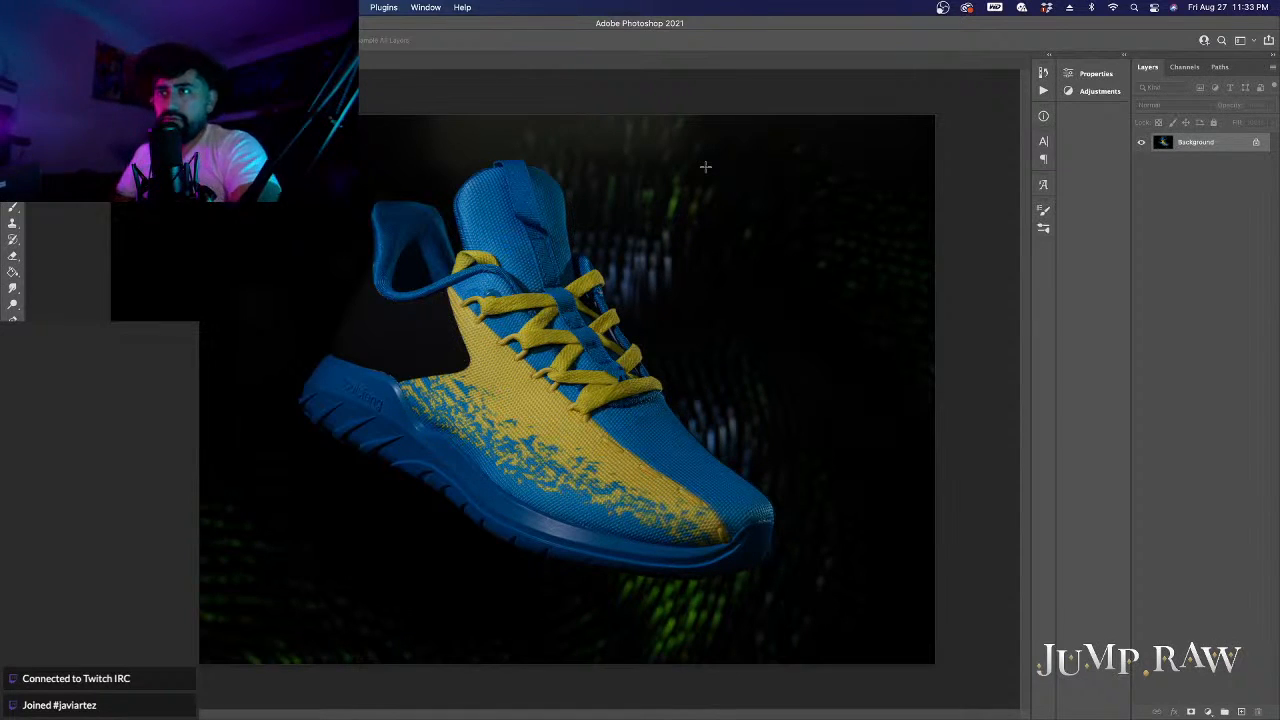
pyautogui.rightClick(12, 208)
pyautogui.click(75, 202)
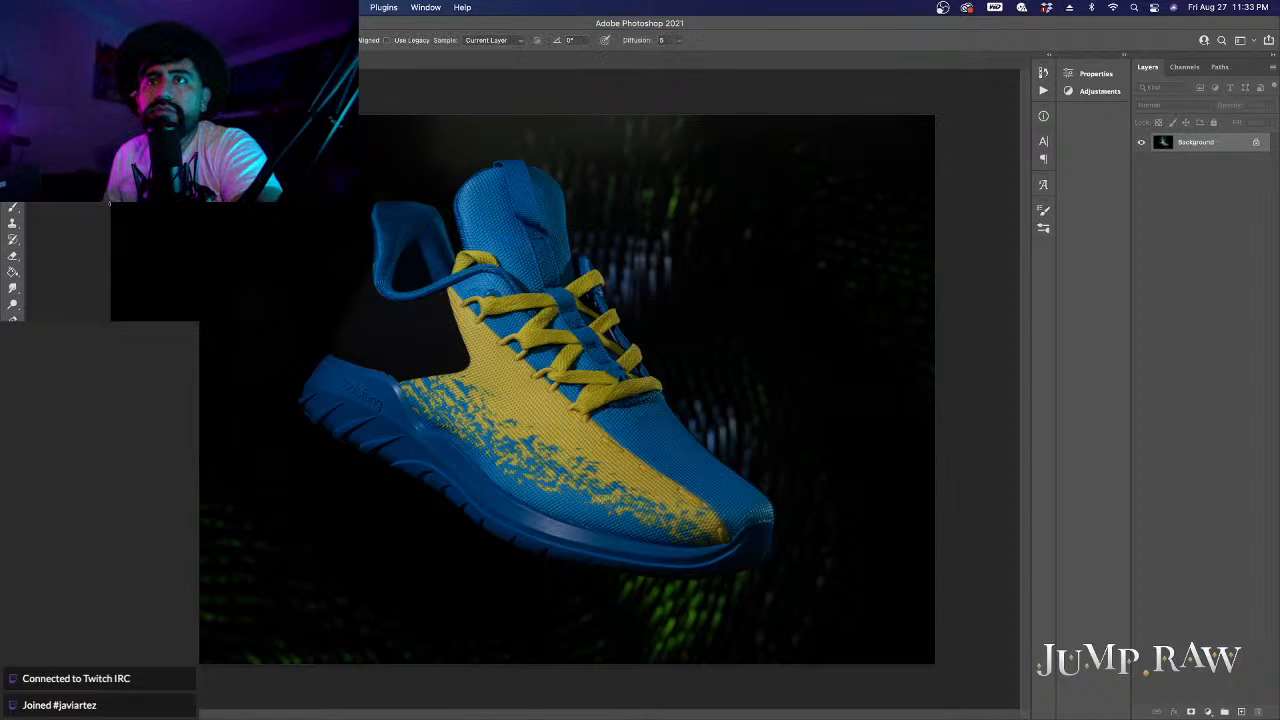
pyautogui.rightClick(12, 208)
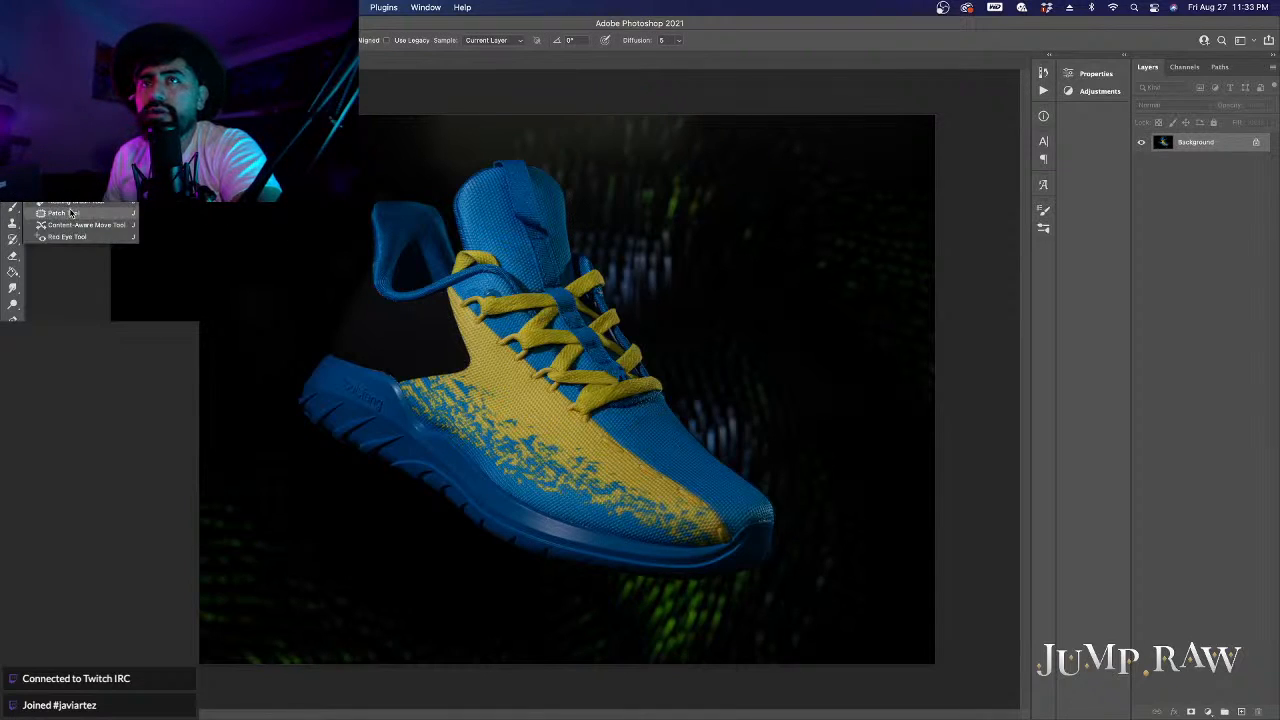
pyautogui.click(12, 192)
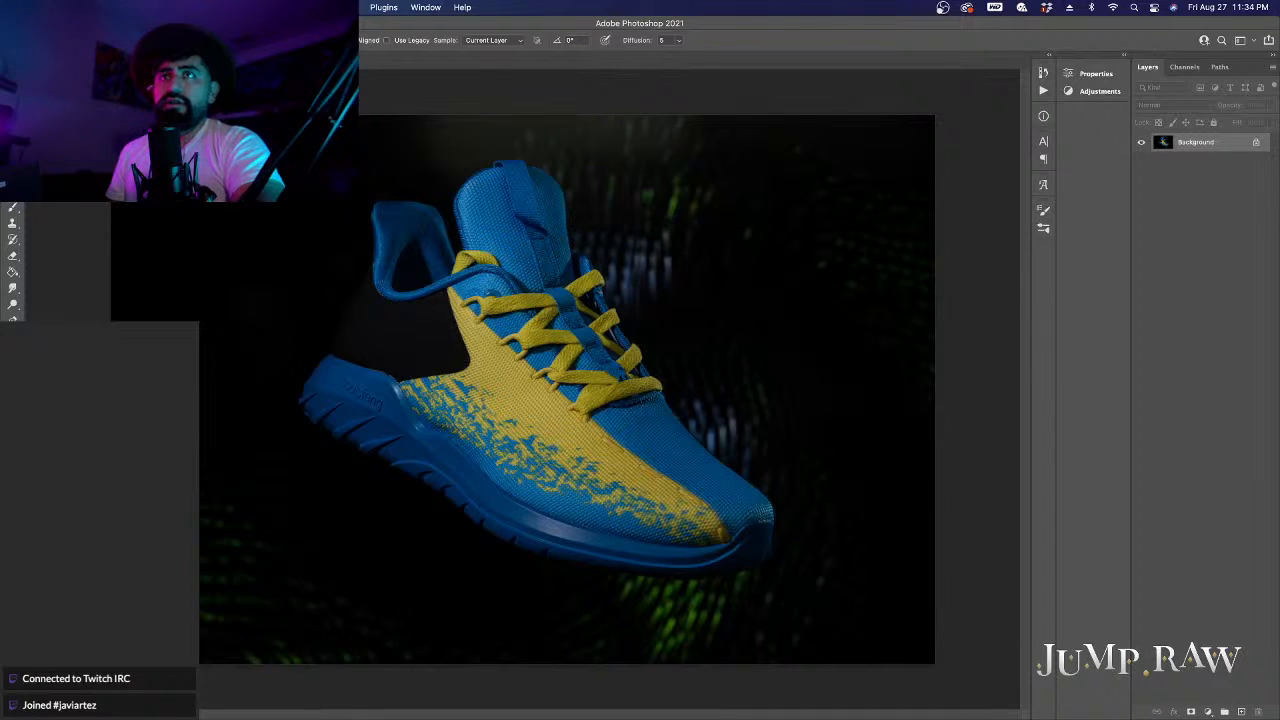
# Step: Save and close the retouched JEM00013-Edit.tif
pyautogui.press('super+w')
pyautogui.press('Escape')
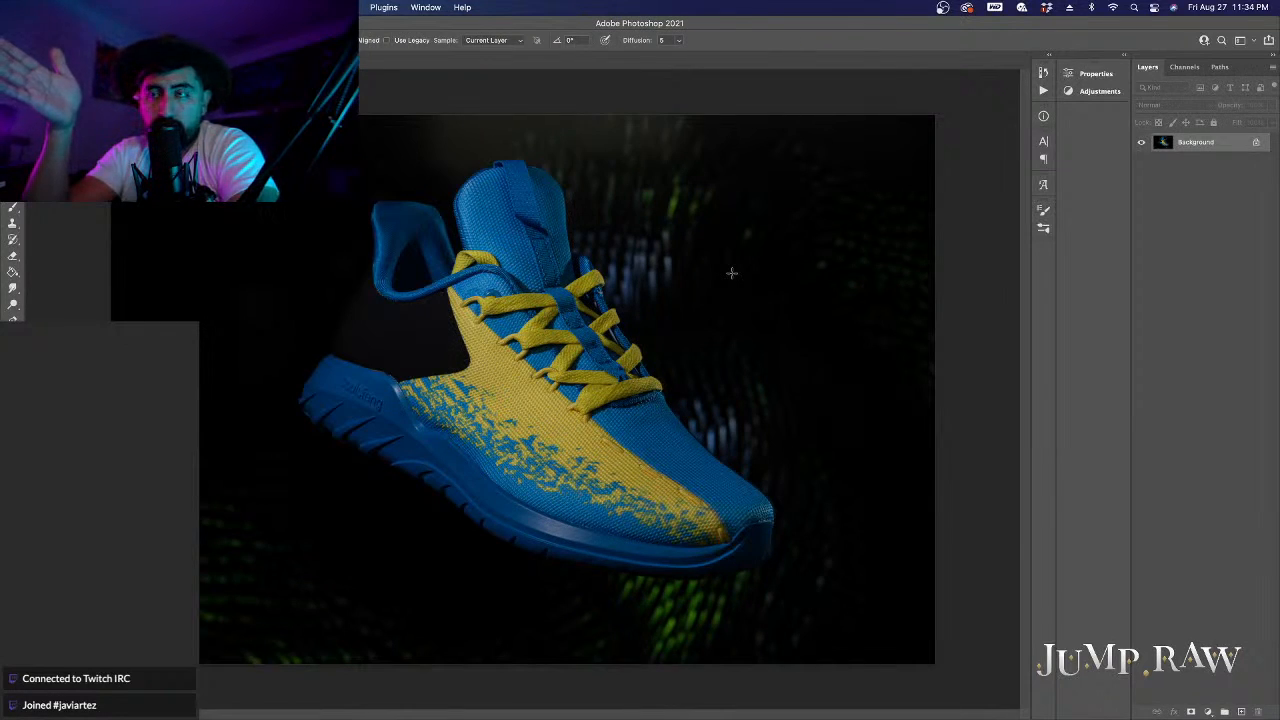
pyautogui.press('super+w')
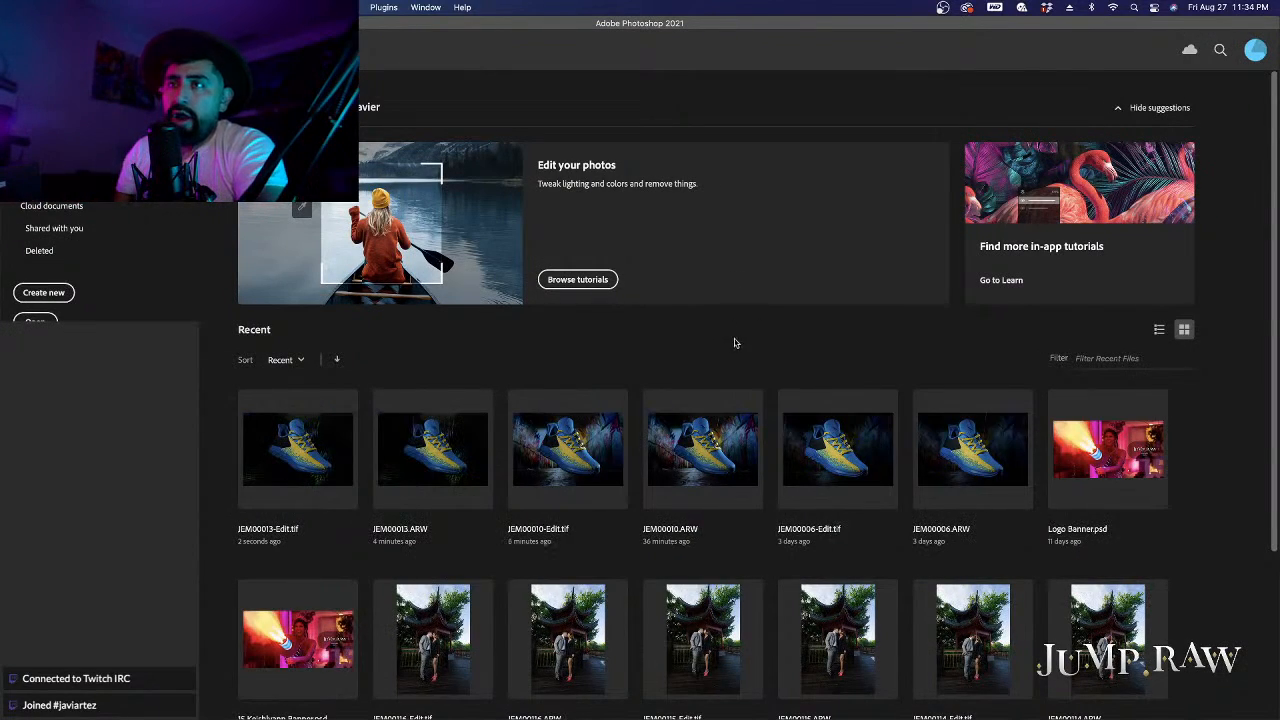
# Step: Switch to Lightroom Classic and set the Green hue of JEM00013-Edit.tif to -66
pyautogui.hotkey('ctrl', 'Right')
pyautogui.hotkey('ctrl', 'Left')
pyautogui.hotkey('ctrl', 'Left')
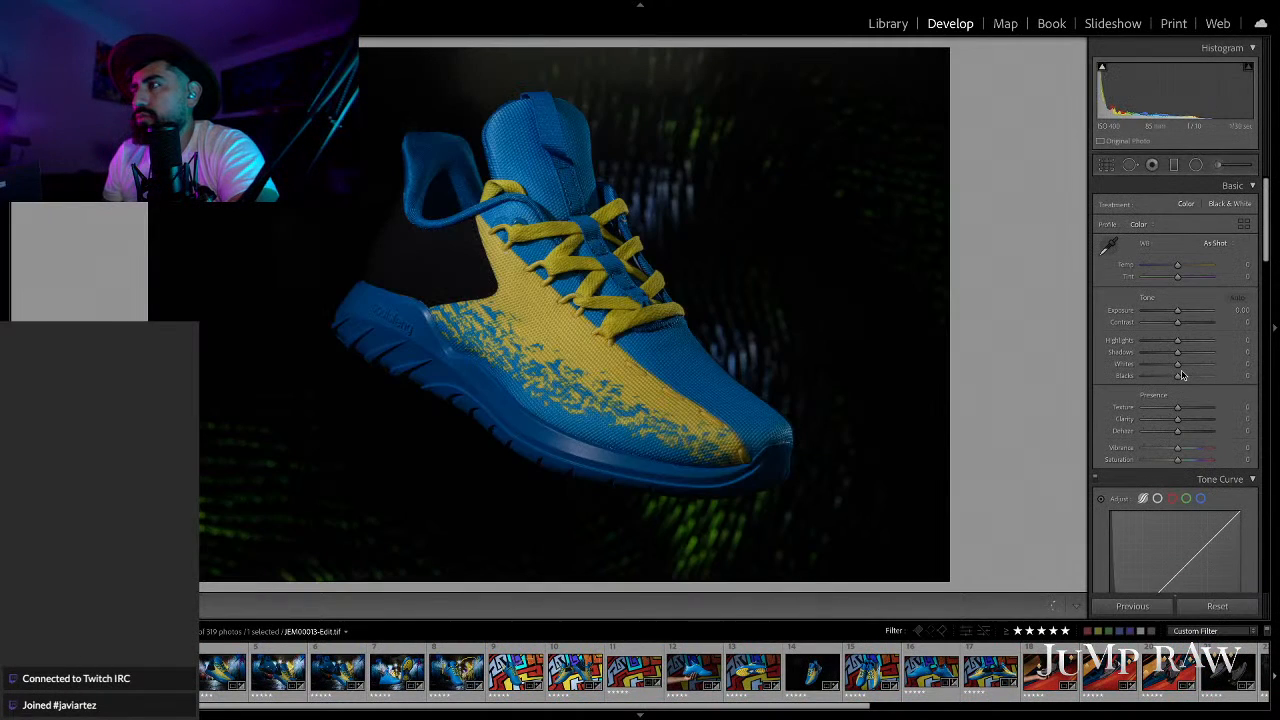
pyautogui.scroll(-3, 1182, 374)
pyautogui.scroll(-1, 1182, 371)
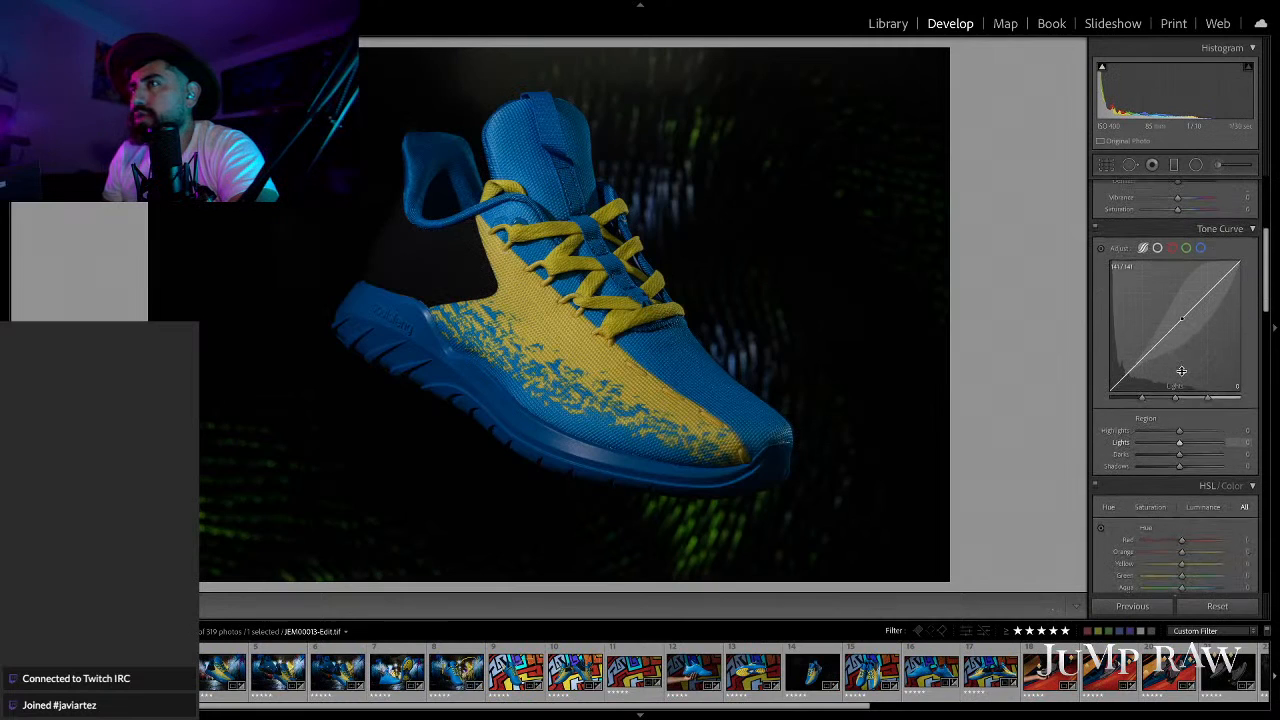
pyautogui.scroll(-5, 1182, 371)
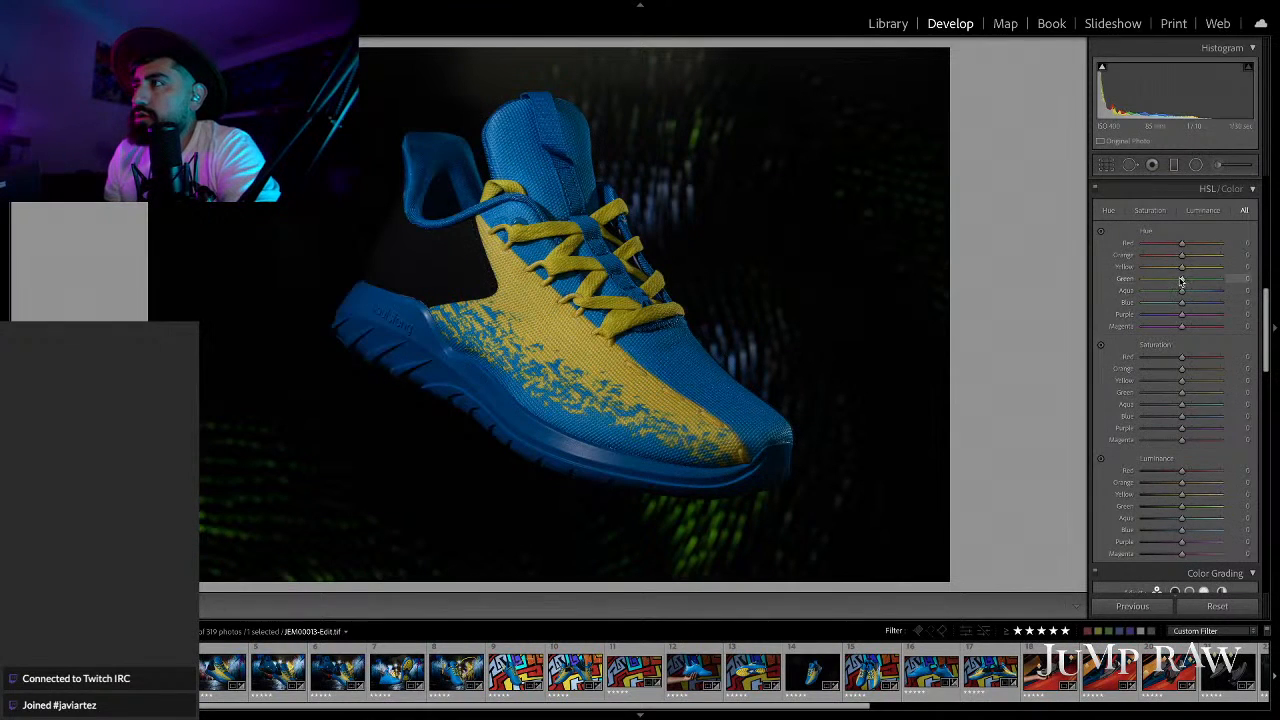
pyautogui.moveTo(1181, 282); pyautogui.dragTo(1133, 285)
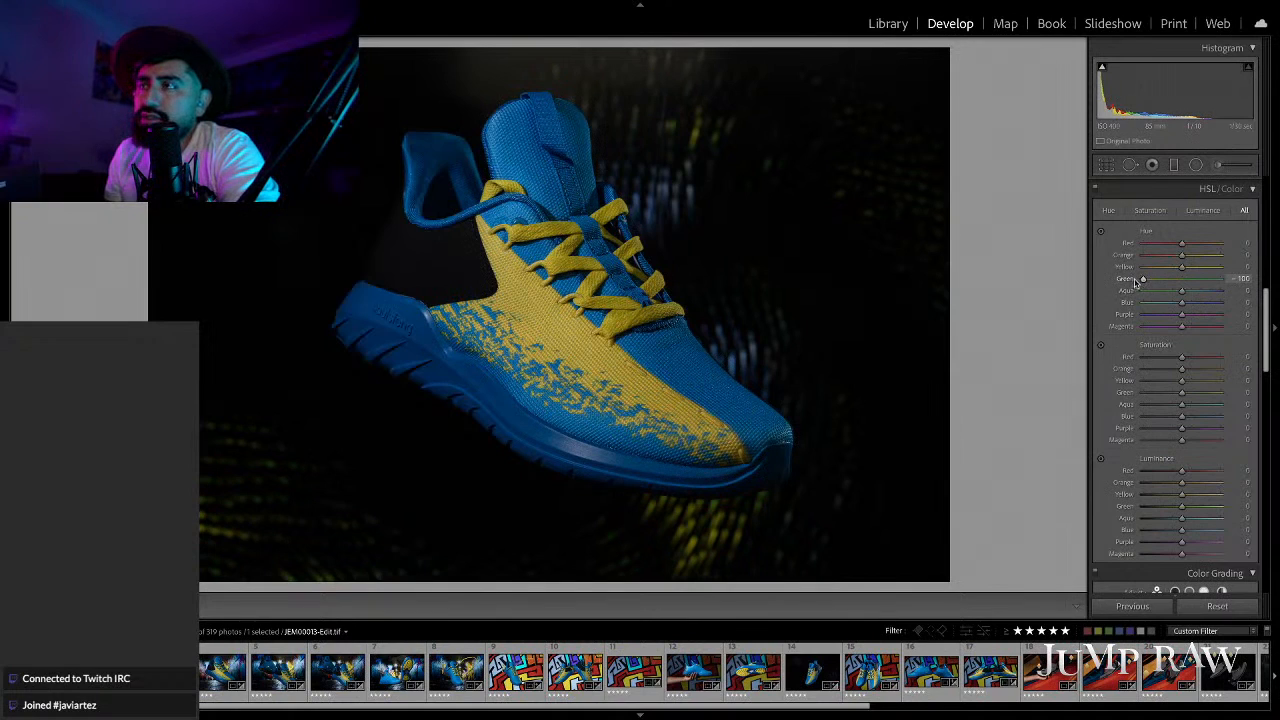
pyautogui.moveTo(1135, 284)
pyautogui.mouseDown()
pyautogui.moveTo(1154, 280)
pyautogui.moveTo(1120, 281)
pyautogui.moveTo(1250, 287)
pyautogui.moveTo(1156, 281)
pyautogui.mouseUp()
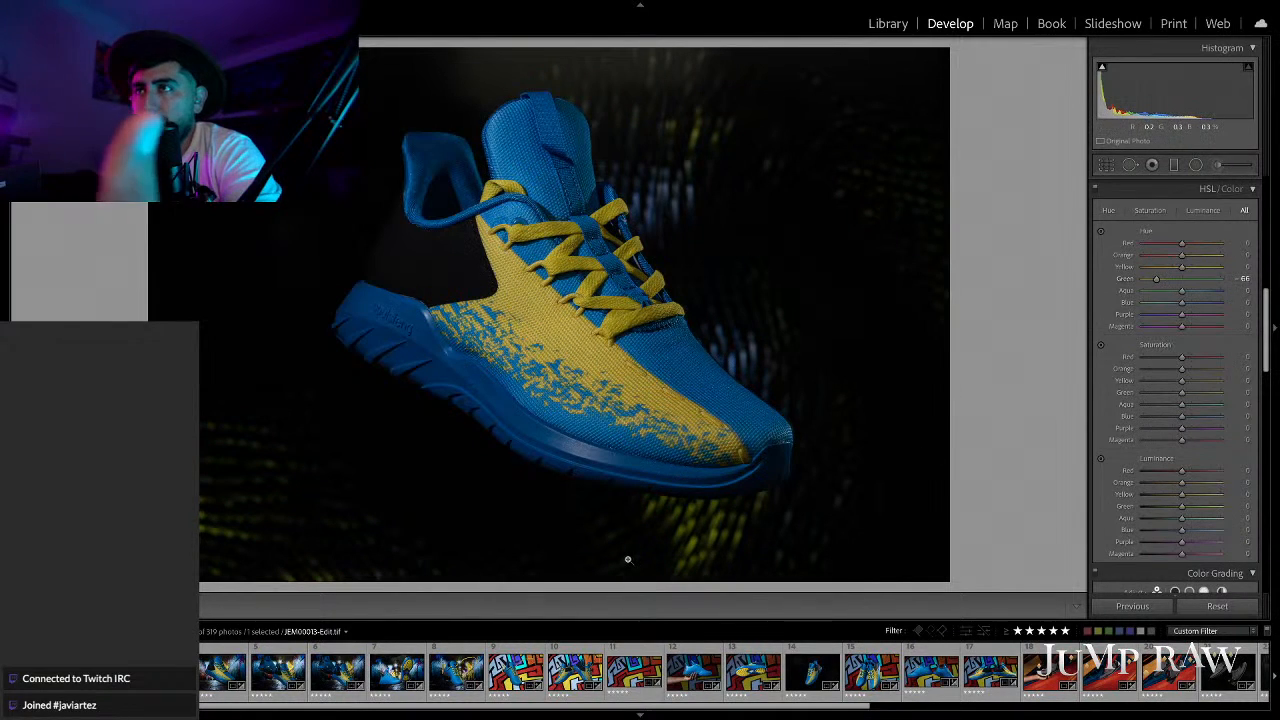
# Step: Open the floating shoe photo with the graffiti background, JEM00015.ARW, in Adobe Photoshop 2021 for editing
pyautogui.click(210, 668)
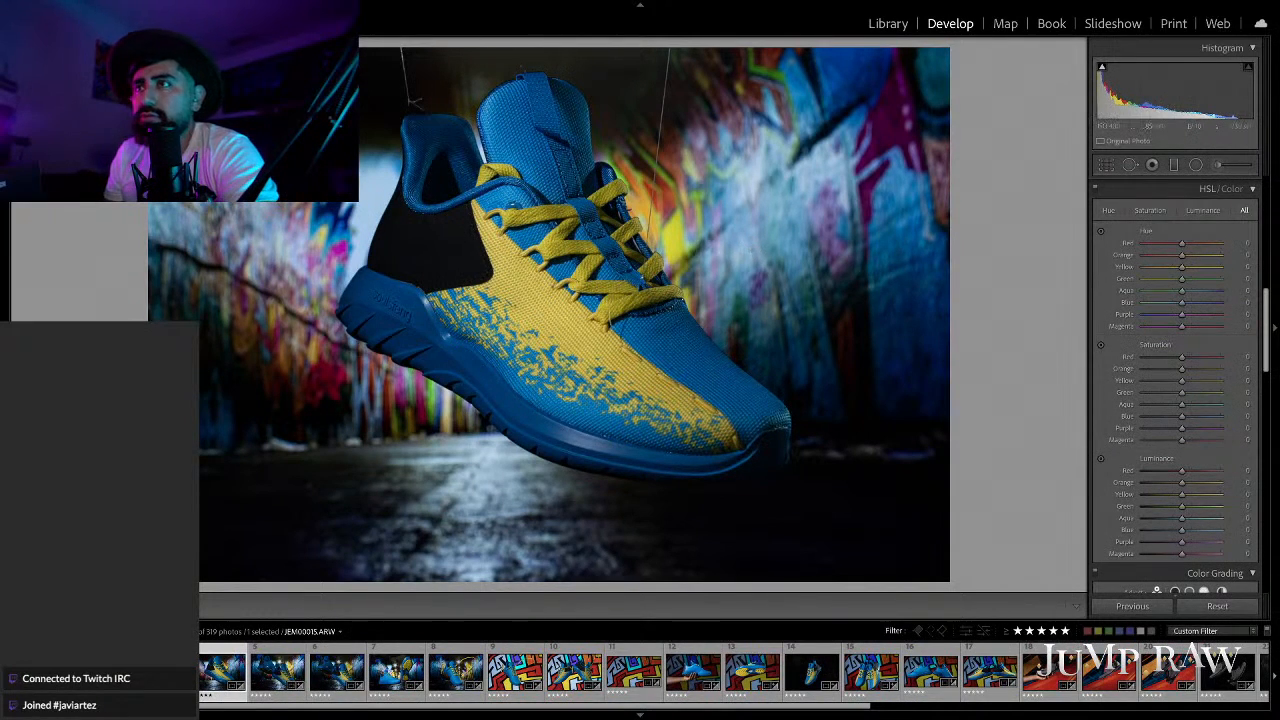
pyautogui.click(165, 670)
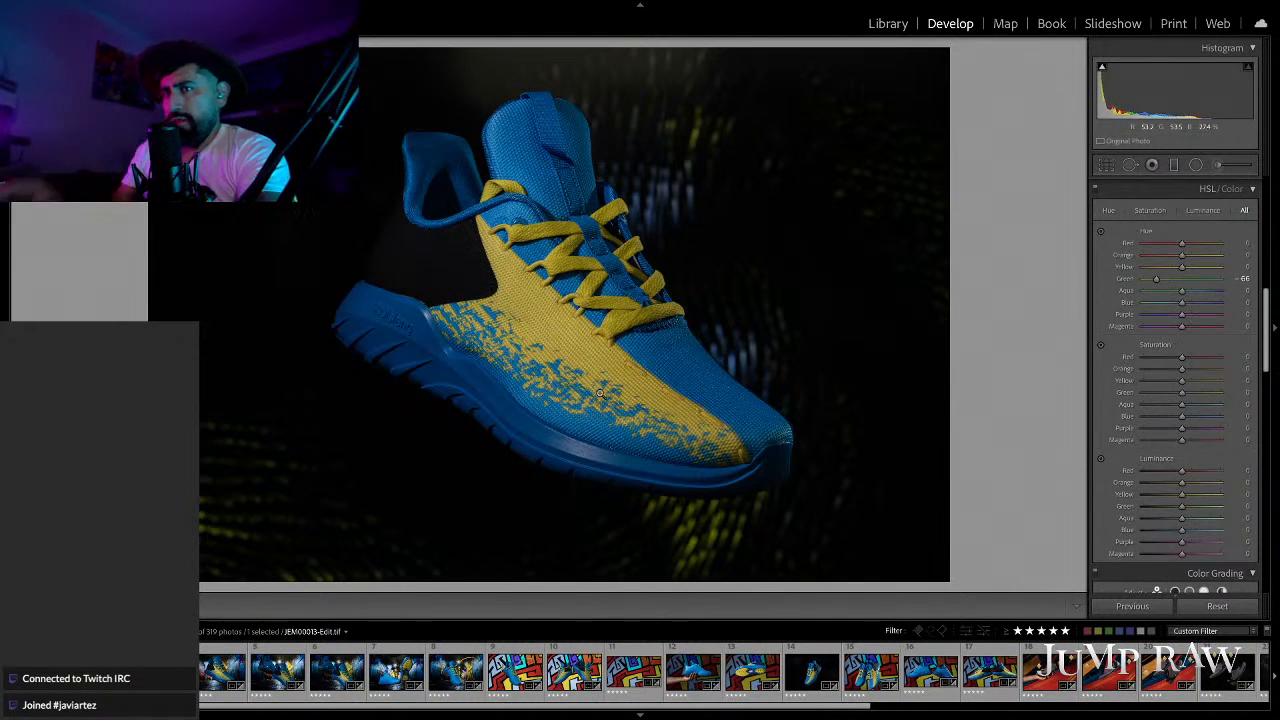
pyautogui.click(222, 675)
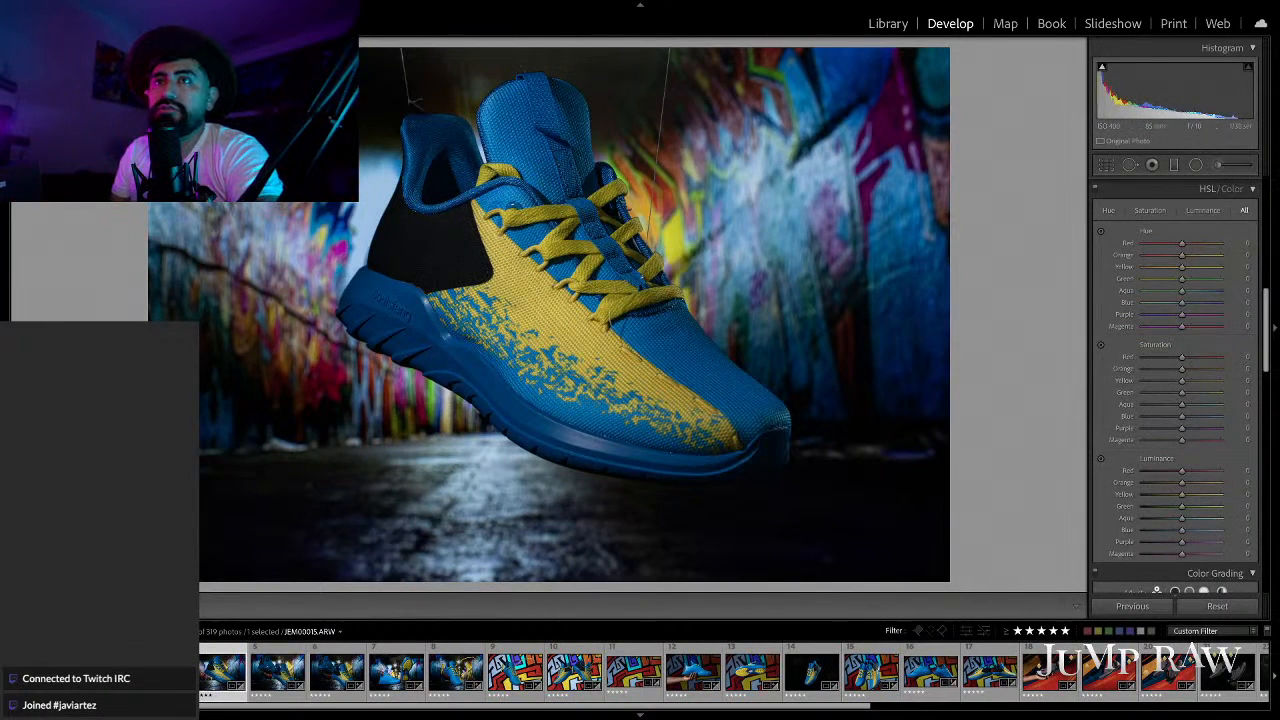
pyautogui.rightClick(419, 115)
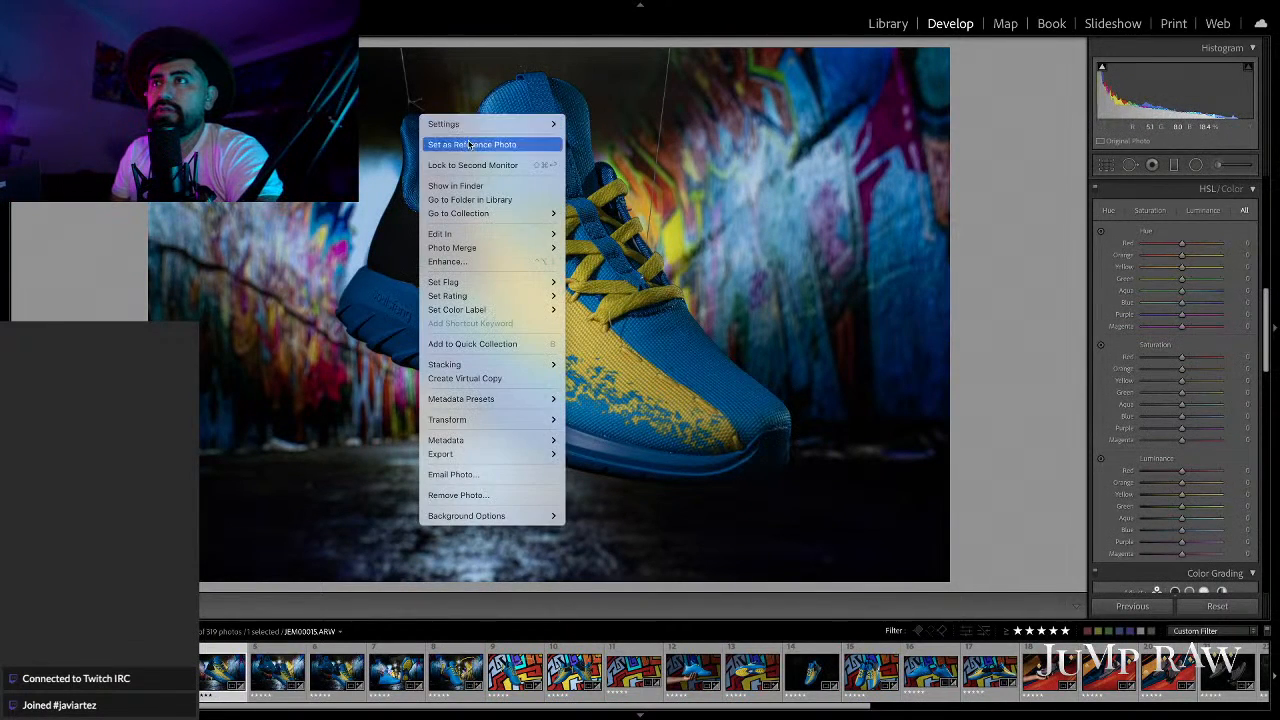
pyautogui.moveTo(545, 236)
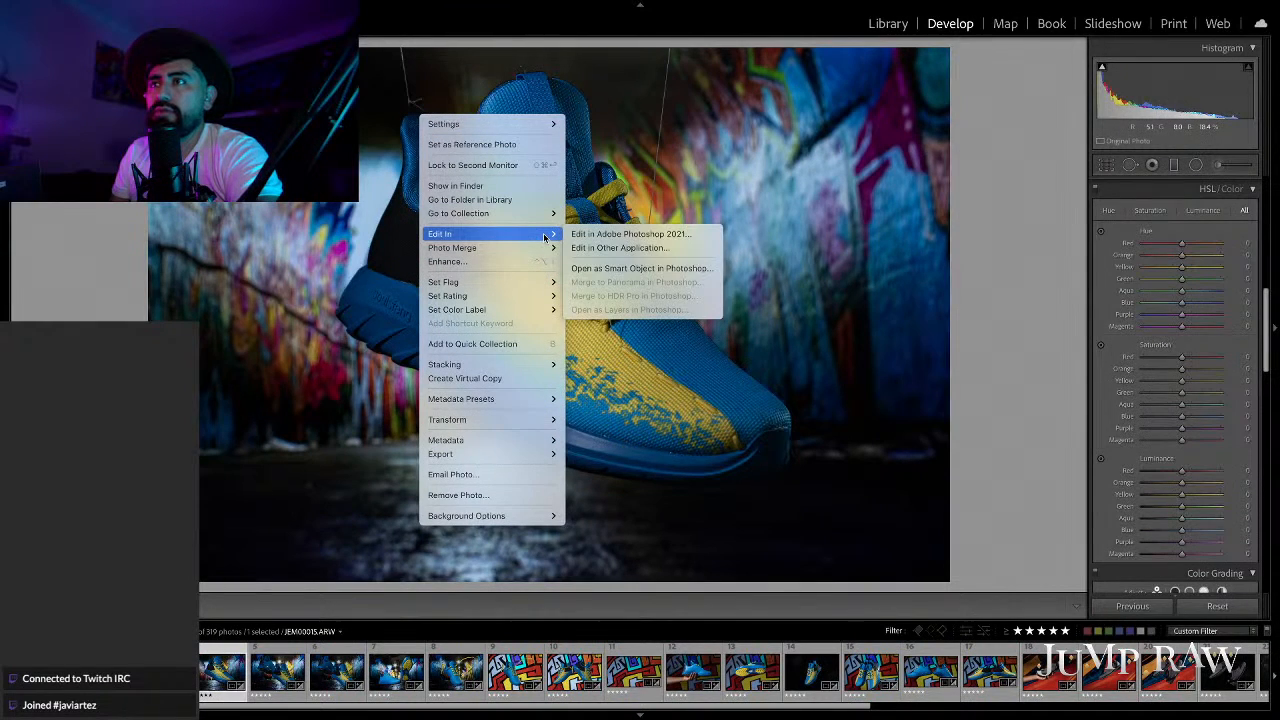
pyautogui.click(620, 234)
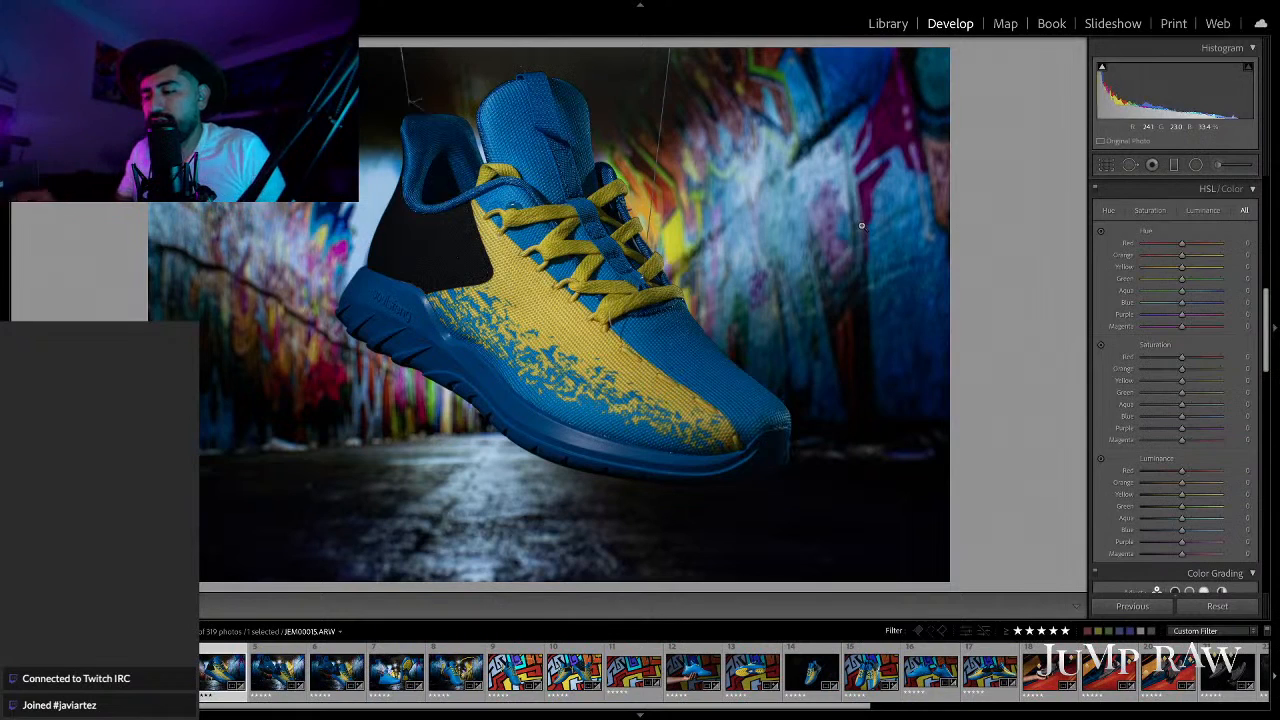
pyautogui.moveTo(5, 262)
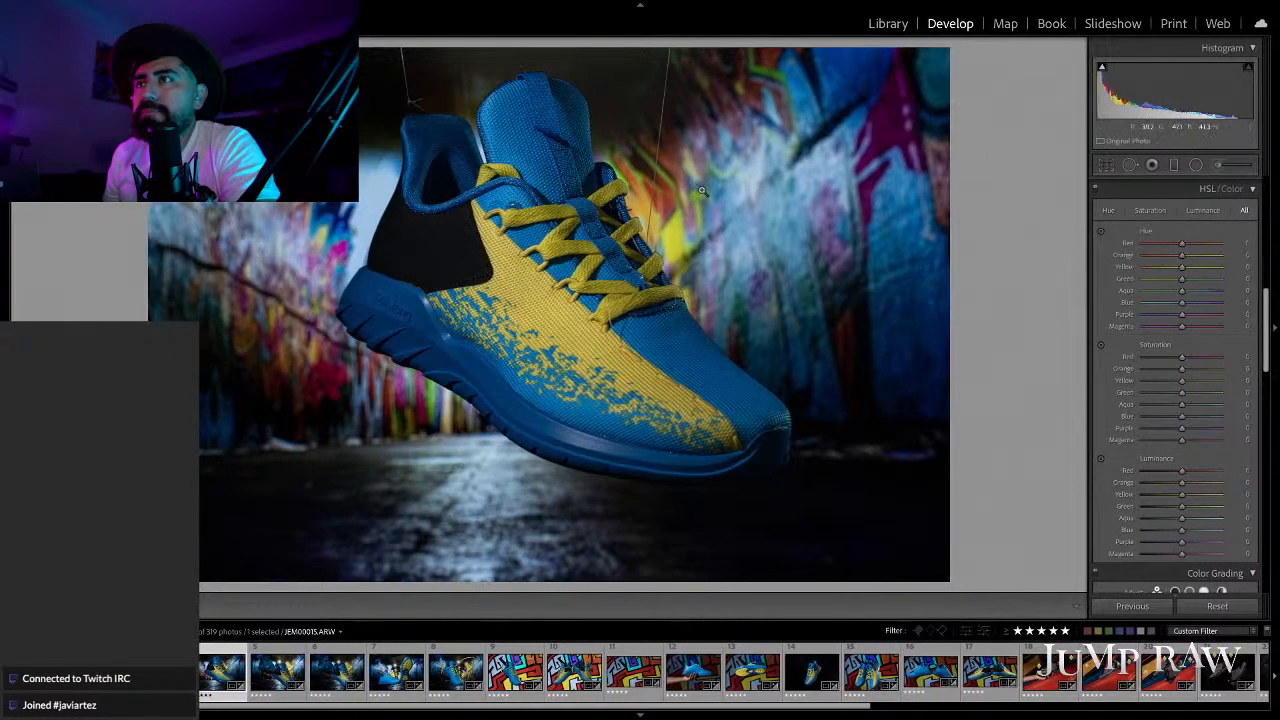
pyautogui.press('super+e')
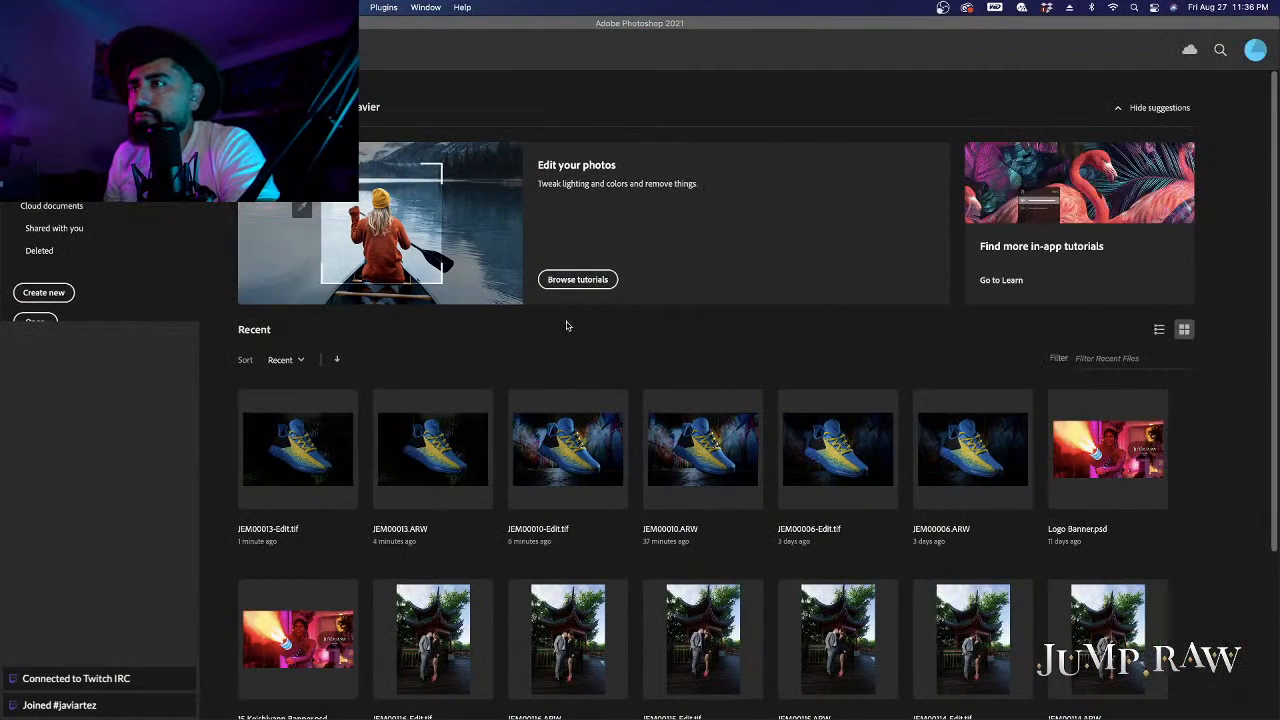
# Step: Remove the knotted suspension thread above the shoe's heel with the Spot Healing Brush
pyautogui.moveTo(979, 700)
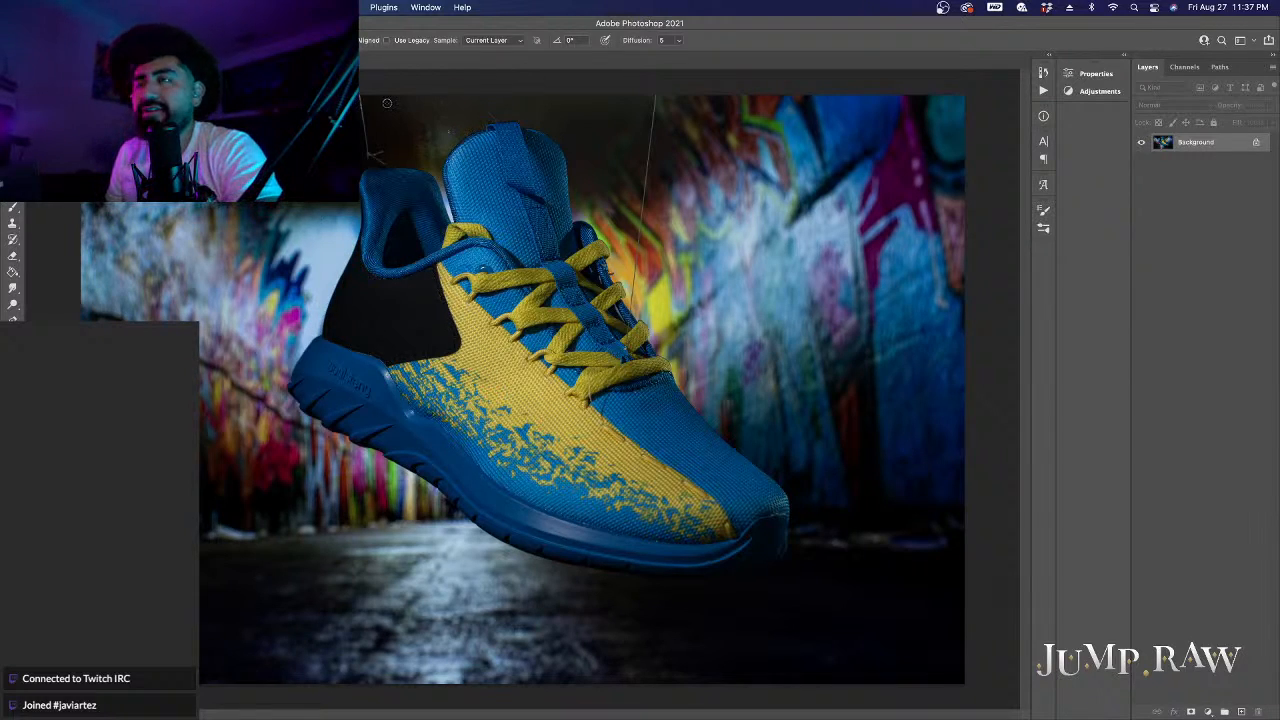
pyautogui.scroll(2, 390, 105)
pyautogui.scroll(5, 377, 128)
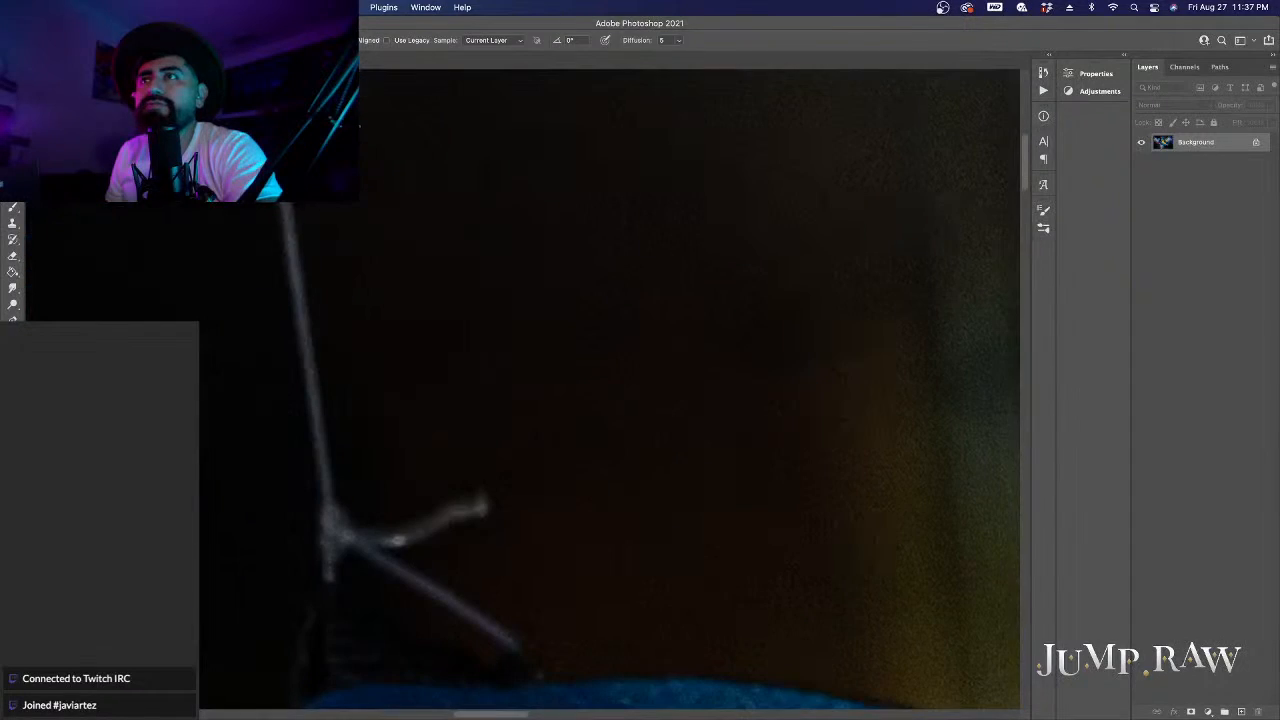
pyautogui.scroll(-3, 360, 150)
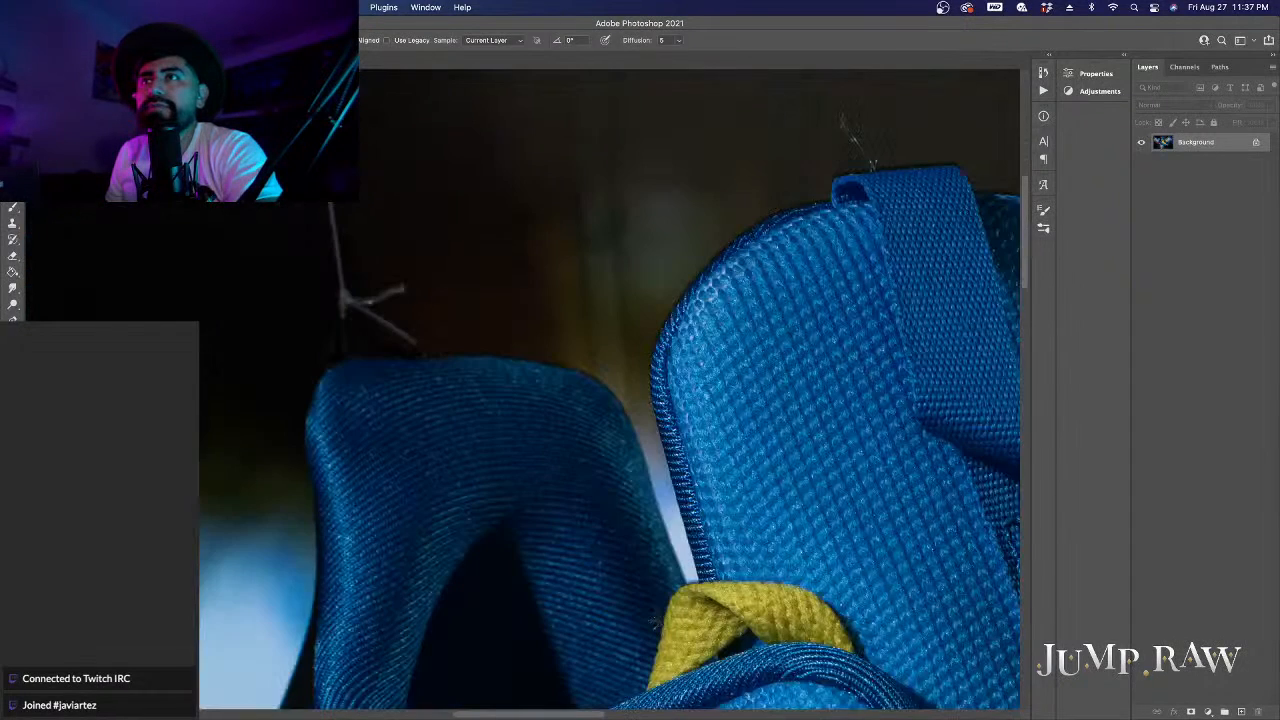
pyautogui.click(346, 306)
pyautogui.click(637, 271)
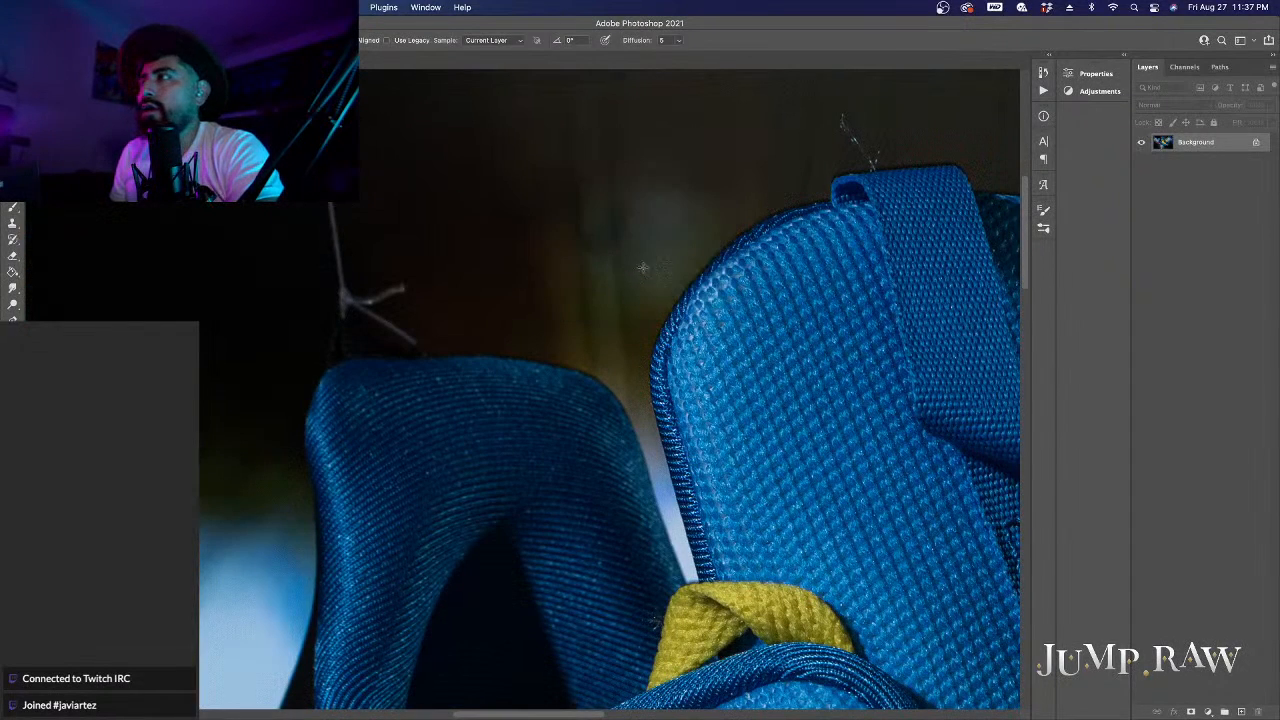
pyautogui.rightClick(13, 191)
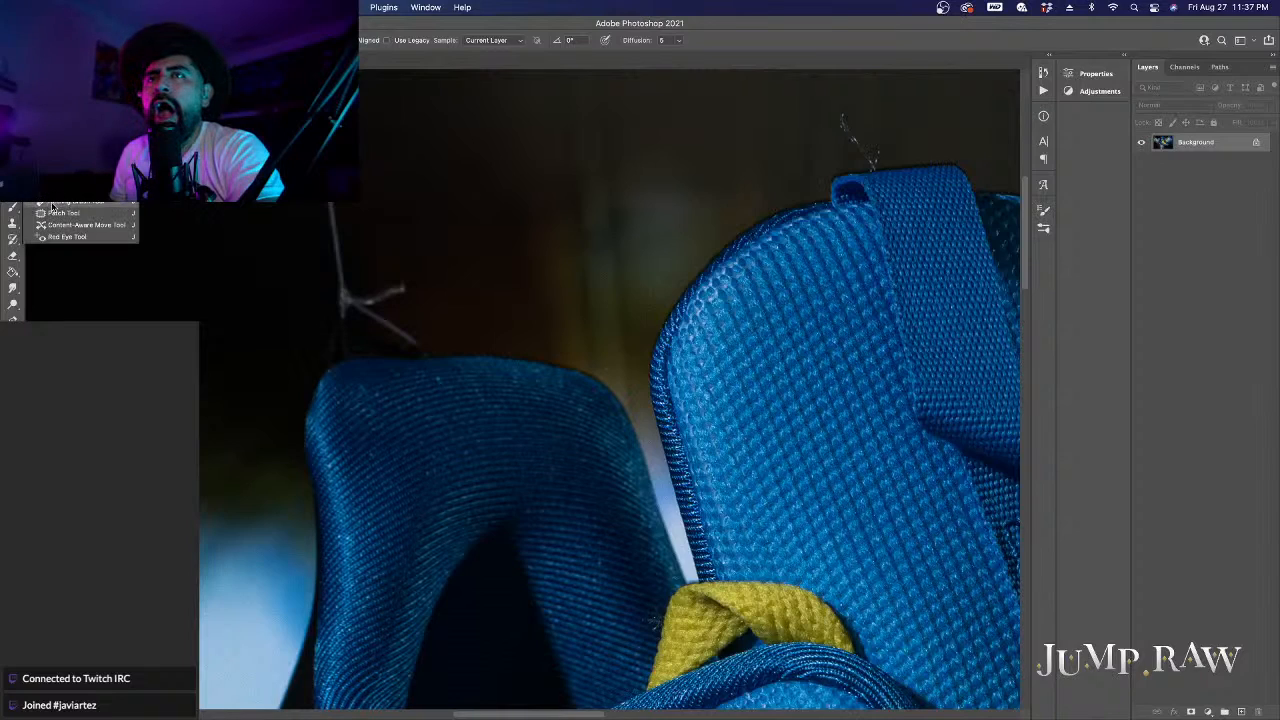
pyautogui.click(55, 183)
pyautogui.moveTo(340, 297); pyautogui.dragTo(414, 340)
pyautogui.moveTo(363, 303)
pyautogui.mouseDown()
pyautogui.moveTo(399, 289)
pyautogui.moveTo(347, 293)
pyautogui.moveTo(330, 204)
pyautogui.mouseUp()
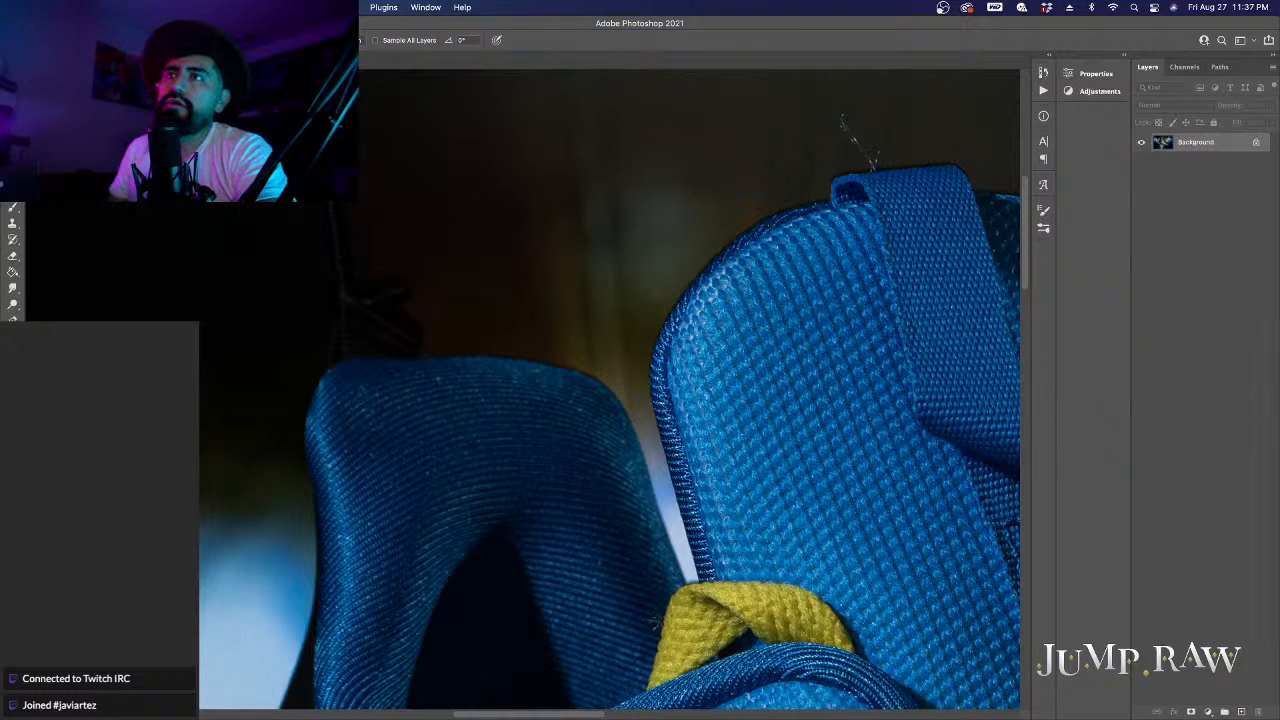
# Step: Heal away the stray thread ends sticking up from the loop on top of the tongue
pyautogui.scroll(5, 474, 337)
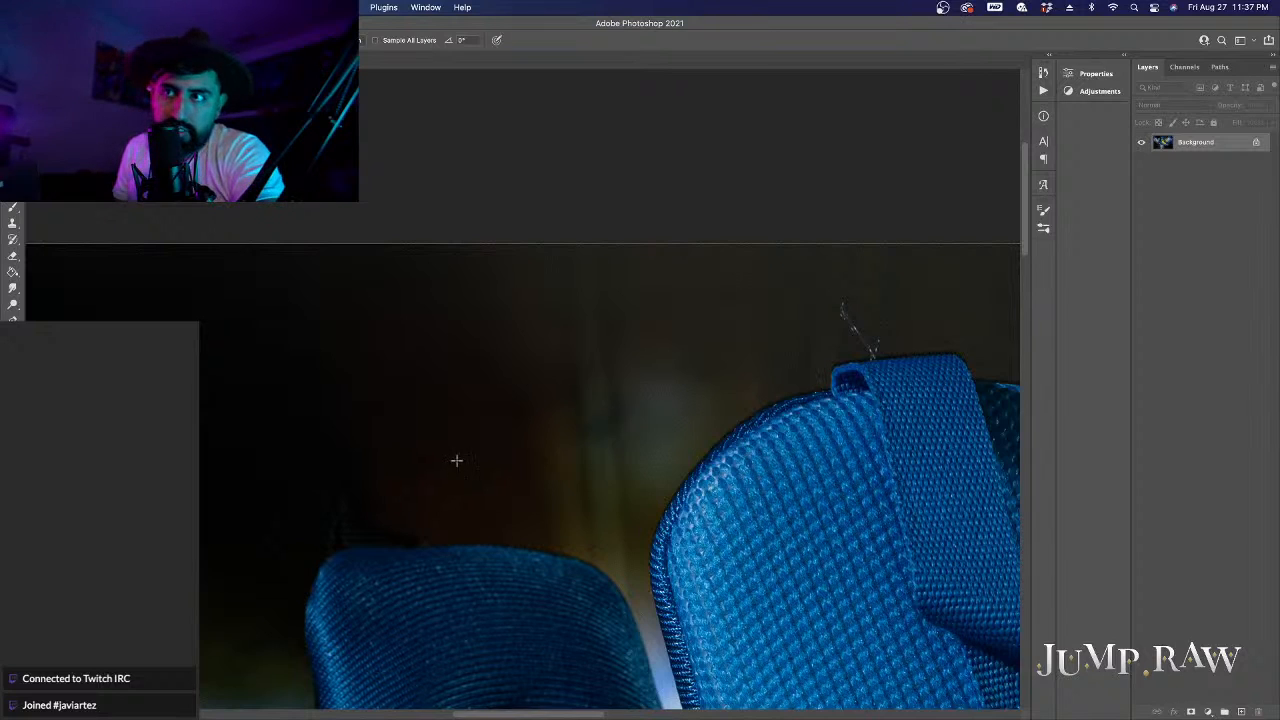
pyautogui.hscroll(5, 460, 457)
pyautogui.moveTo(752, 340)
pyautogui.mouseDown()
pyautogui.moveTo(748, 352)
pyautogui.moveTo(716, 298)
pyautogui.mouseUp()
# Step: Heal the thread and its shadow off the blue toe fabric, the yellow seam and the lower part of the front lace
pyautogui.scroll(-10, 786, 332)
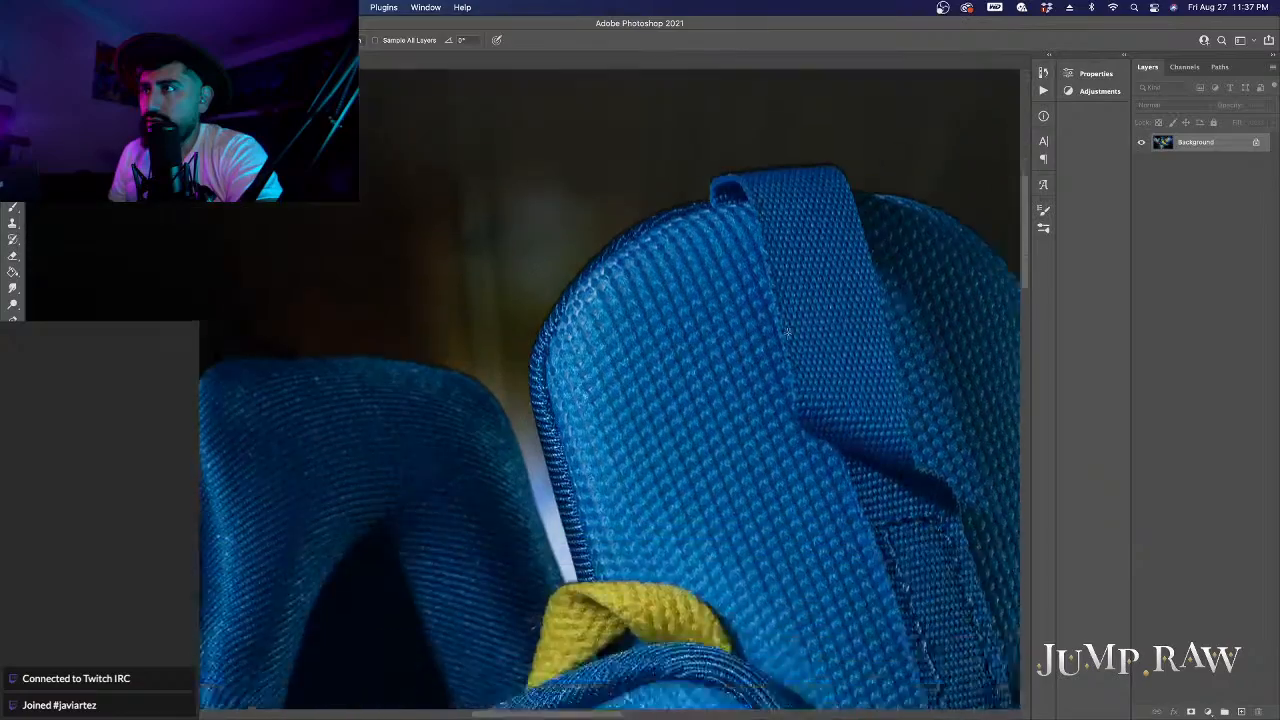
pyautogui.hscroll(3, 787, 332)
pyautogui.scroll(-10, 787, 332)
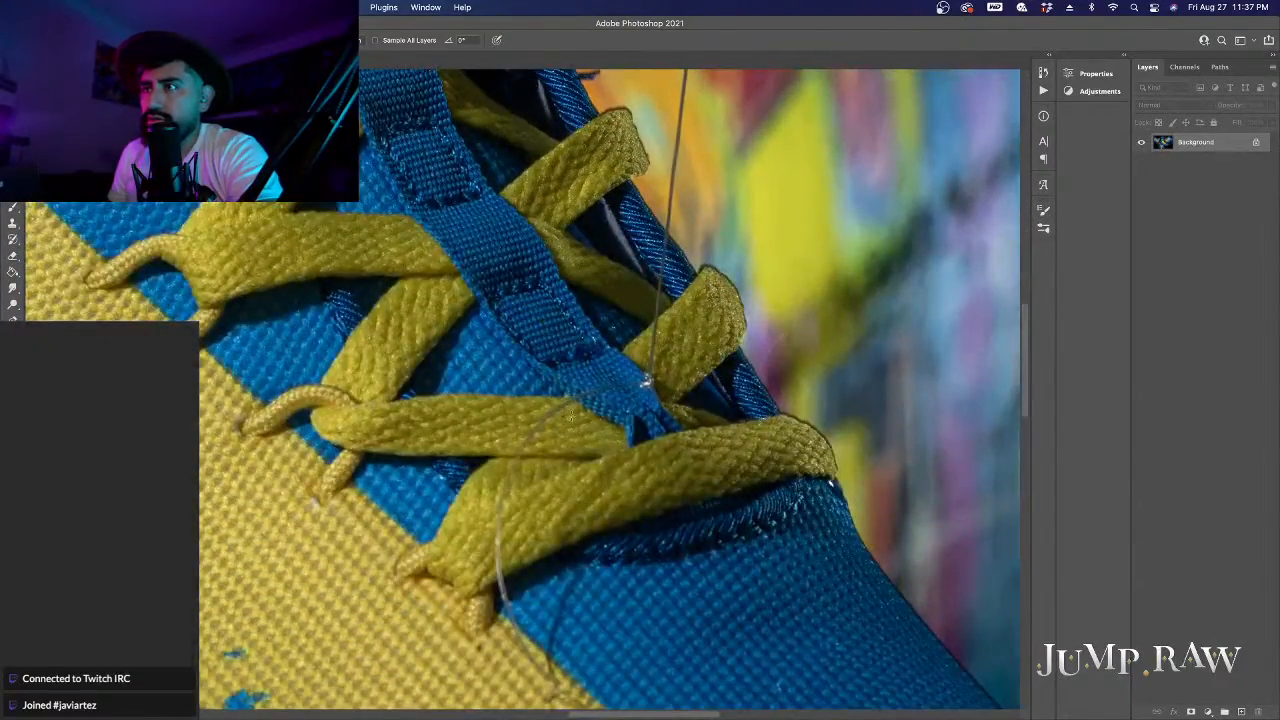
pyautogui.scroll(-3, 470, 522)
pyautogui.scroll(-3, 506, 535)
pyautogui.scroll(-1, 663, 580)
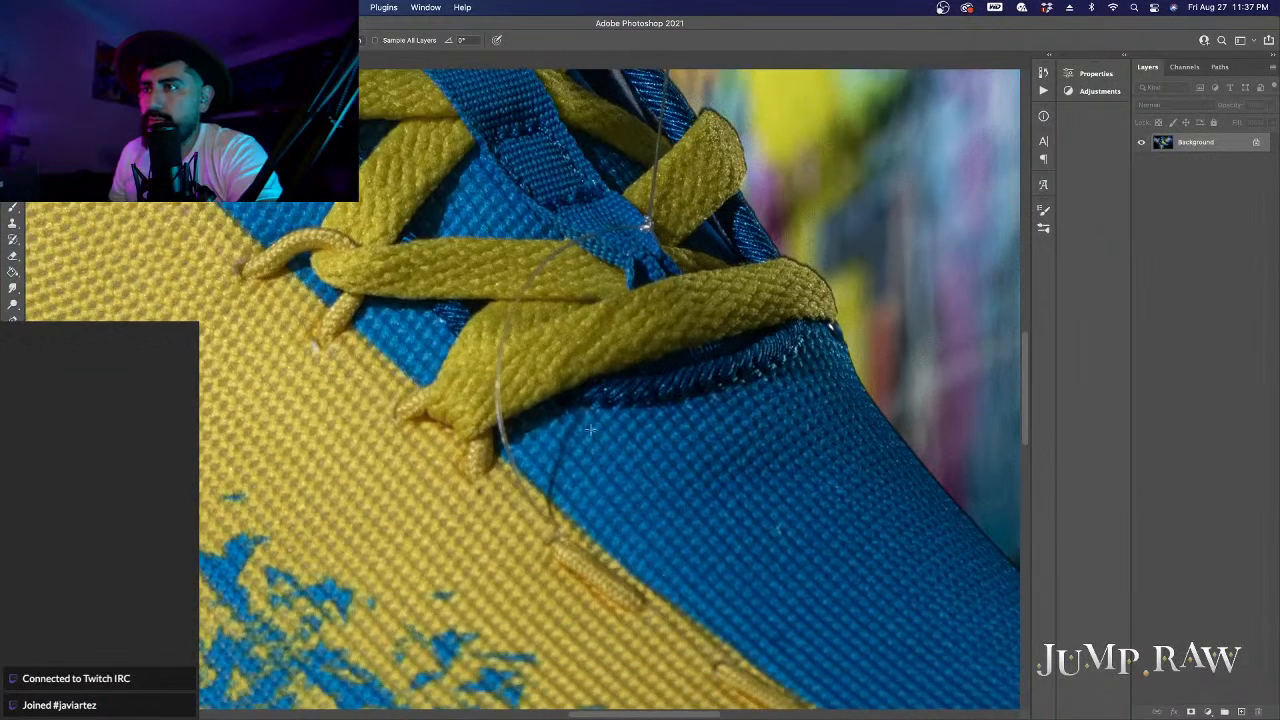
pyautogui.moveTo(582, 418)
pyautogui.mouseDown()
pyautogui.moveTo(557, 523)
pyautogui.moveTo(519, 487)
pyautogui.moveTo(515, 459)
pyautogui.moveTo(506, 466)
pyautogui.moveTo(524, 487)
pyautogui.mouseUp()
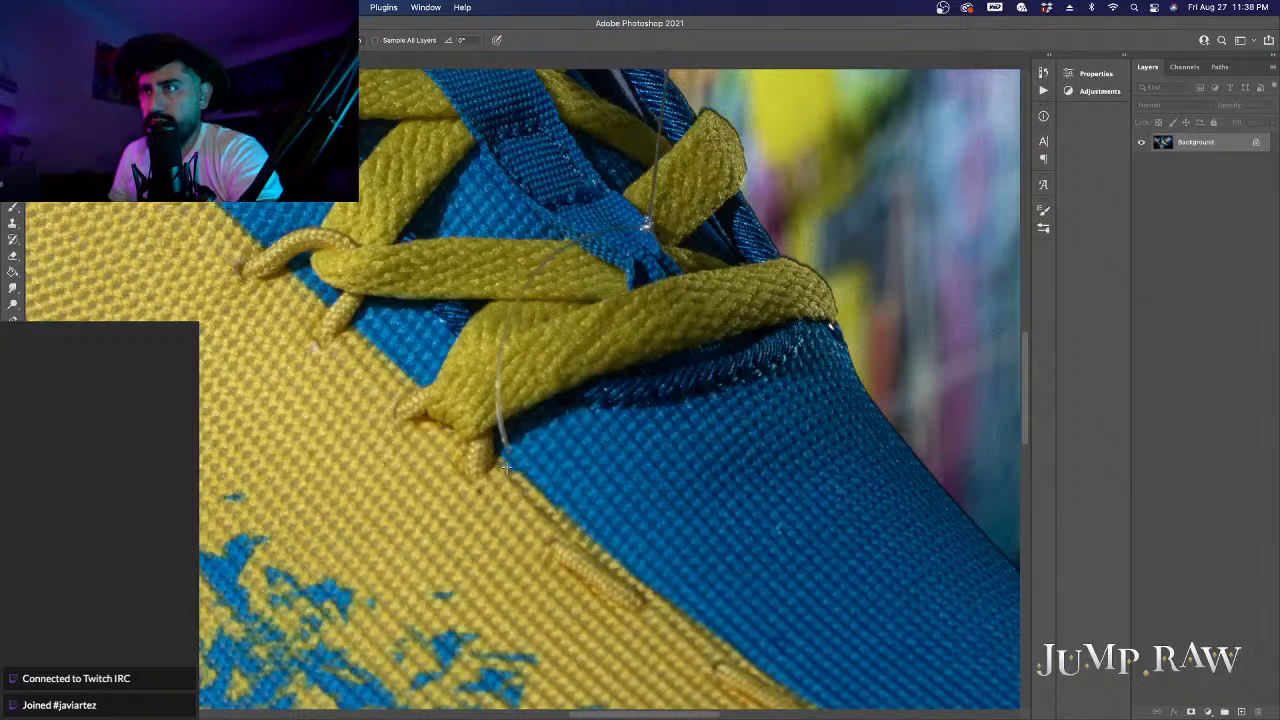
pyautogui.click(506, 467)
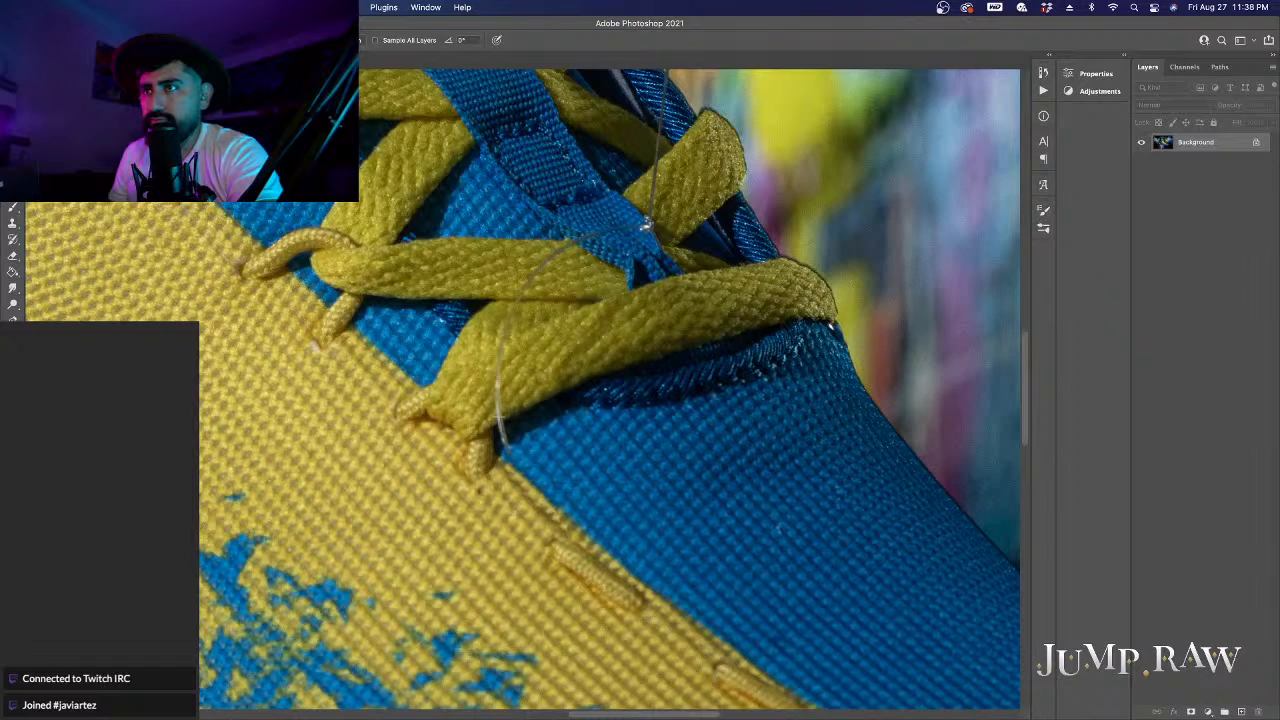
pyautogui.moveTo(493, 377)
pyautogui.mouseDown()
pyautogui.moveTo(512, 450)
pyautogui.moveTo(528, 455)
pyautogui.mouseUp()
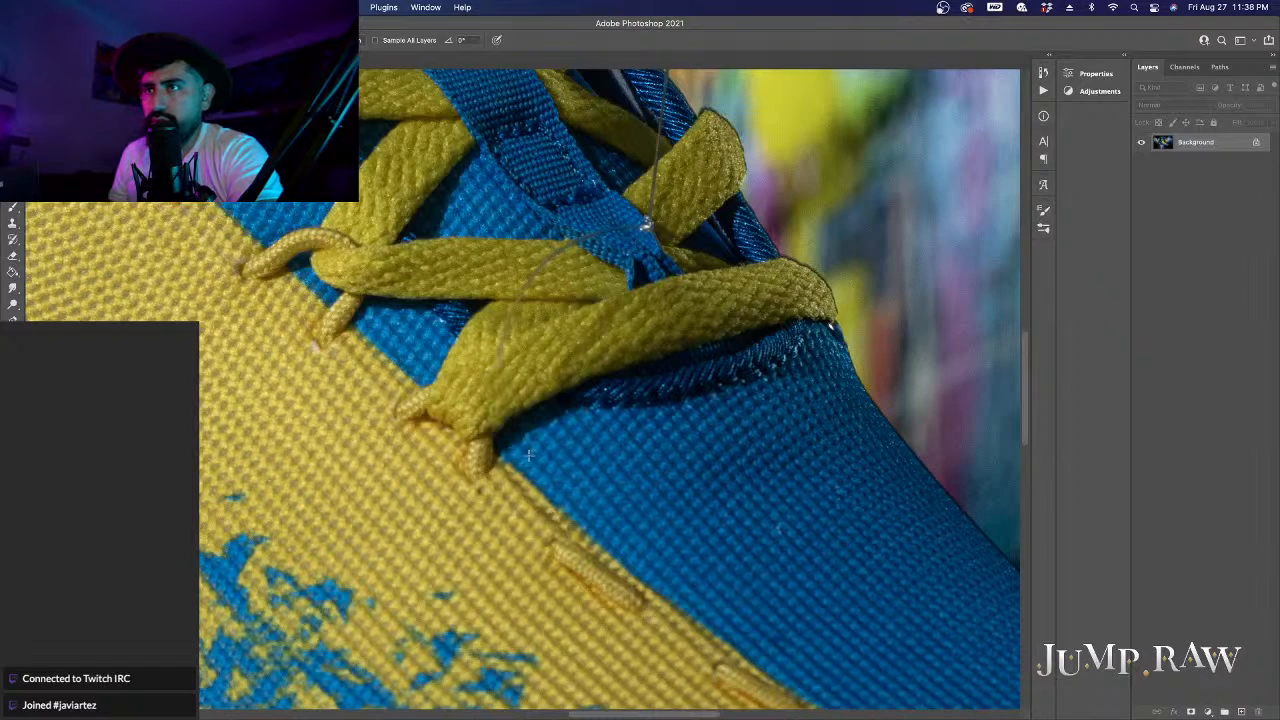
pyautogui.moveTo(500, 349); pyautogui.dragTo(505, 364)
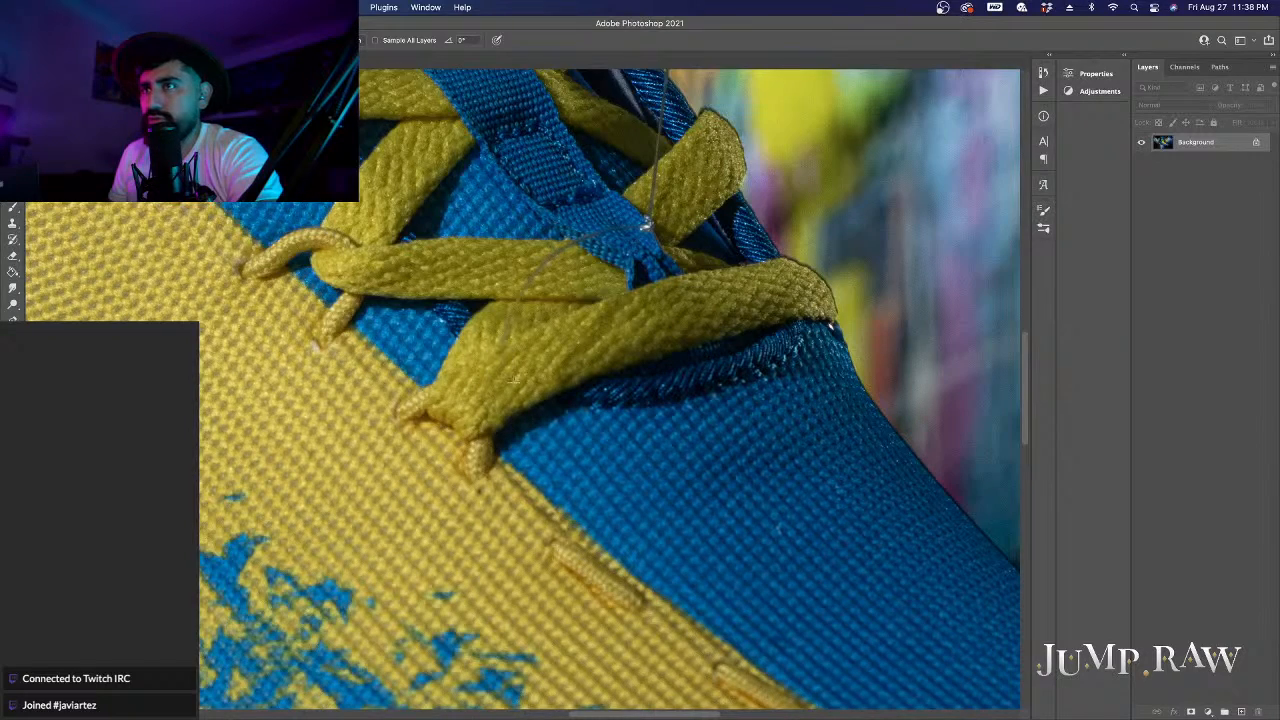
# Step: Heal the rest of the curved thread across the front laces, including its knot at the blue tongue tab
pyautogui.scroll(2, 515, 381)
pyautogui.hscroll(2, 515, 381)
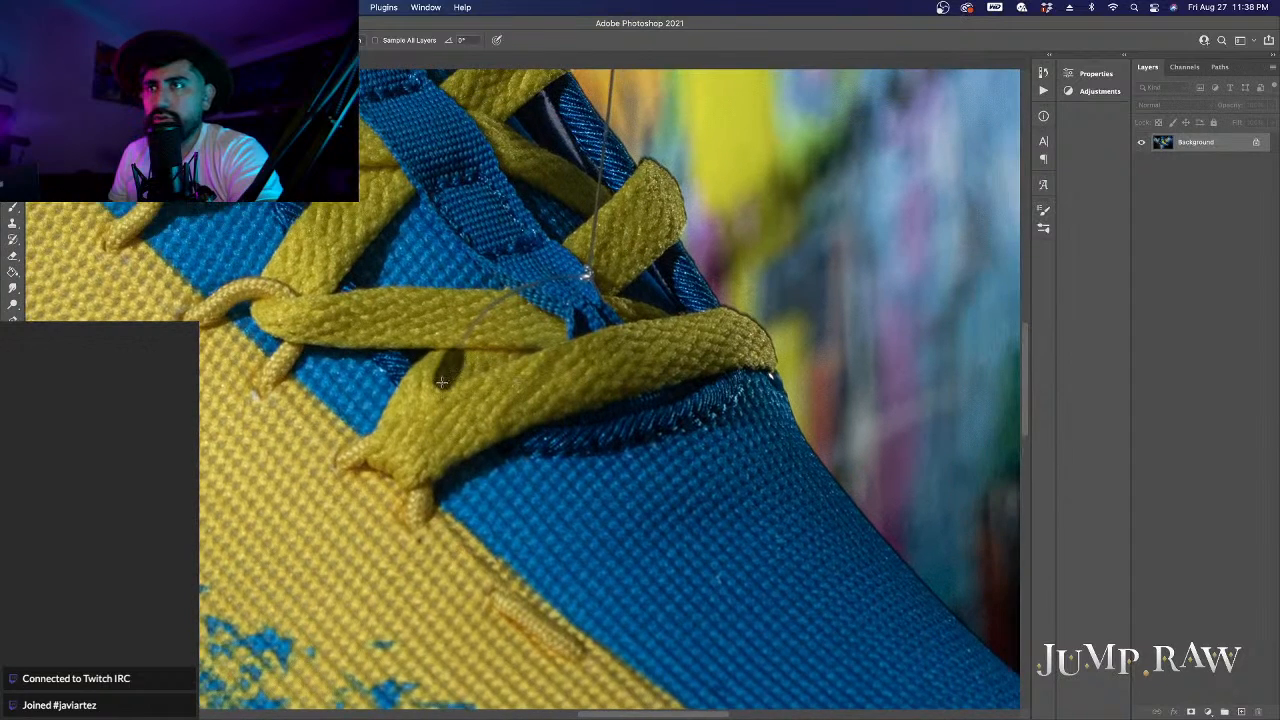
pyautogui.moveTo(502, 296); pyautogui.dragTo(452, 356)
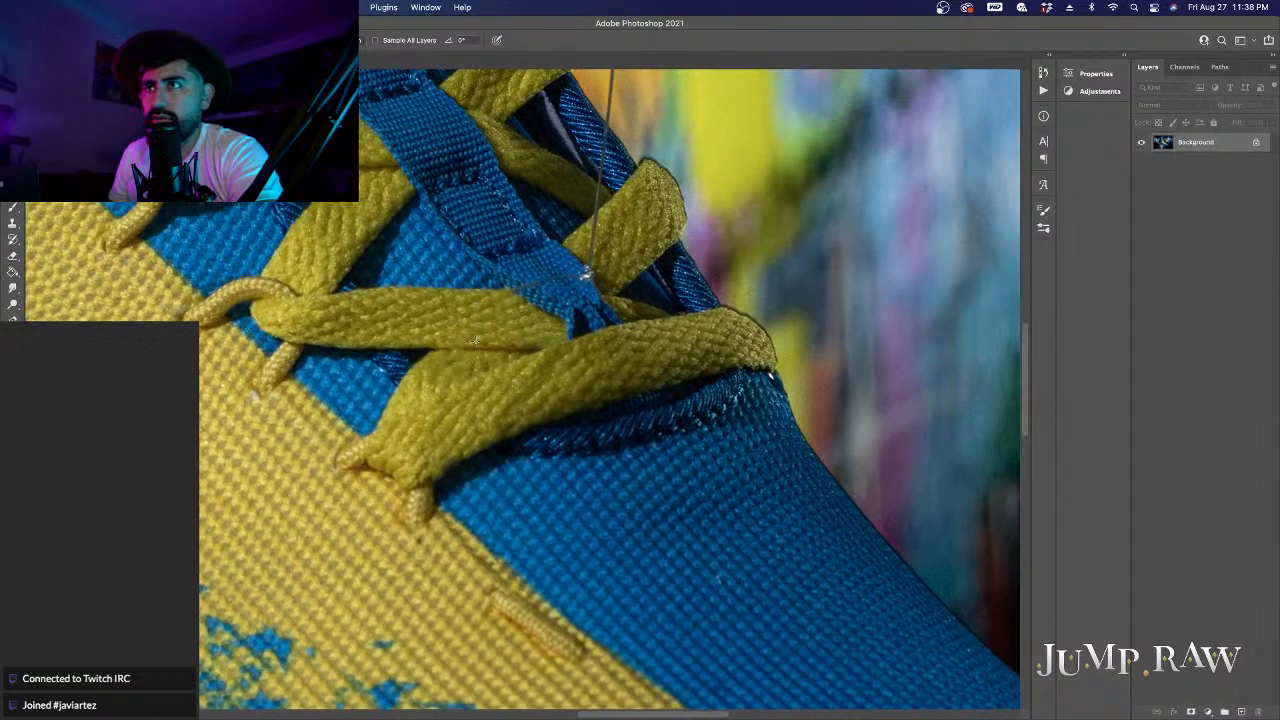
pyautogui.moveTo(519, 289)
pyautogui.mouseDown()
pyautogui.moveTo(580, 272)
pyautogui.moveTo(592, 285)
pyautogui.moveTo(582, 268)
pyautogui.mouseUp()
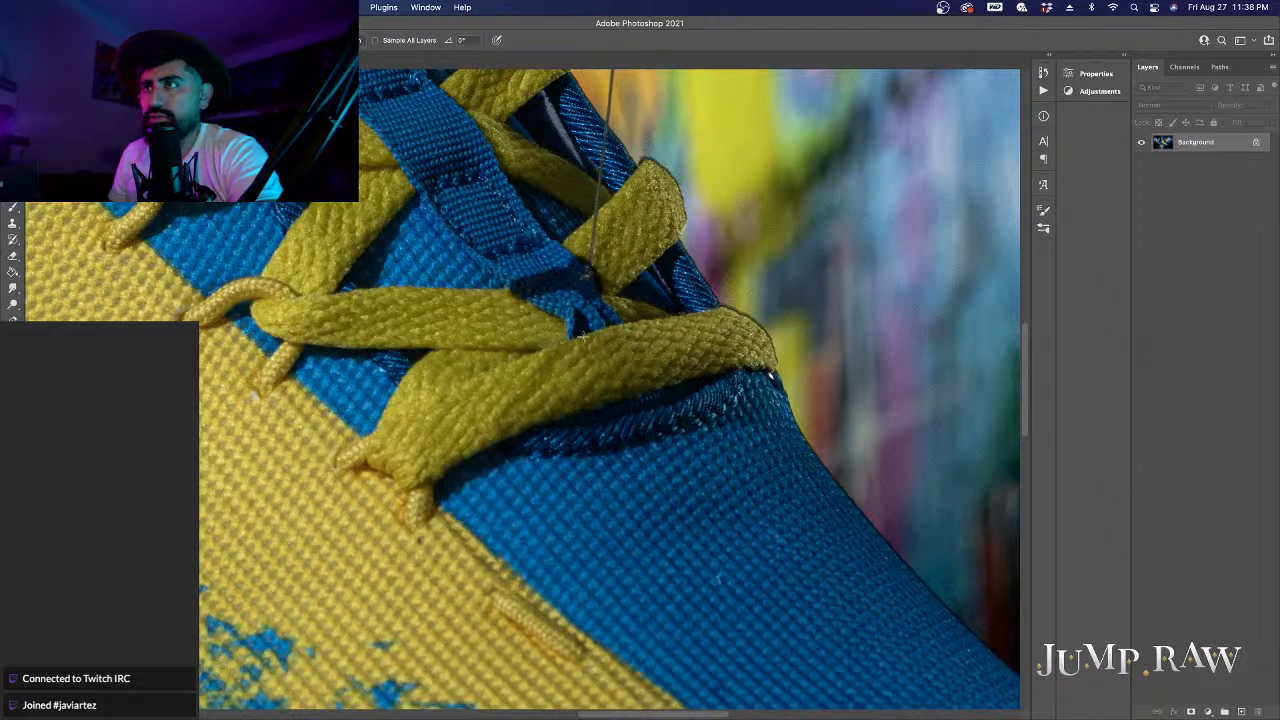
pyautogui.click(587, 271)
# Step: Heal the front thread off the yellow lace and blue eyelet edge, undoing and repainting the strokes near the lace
pyautogui.scroll(5, 590, 254)
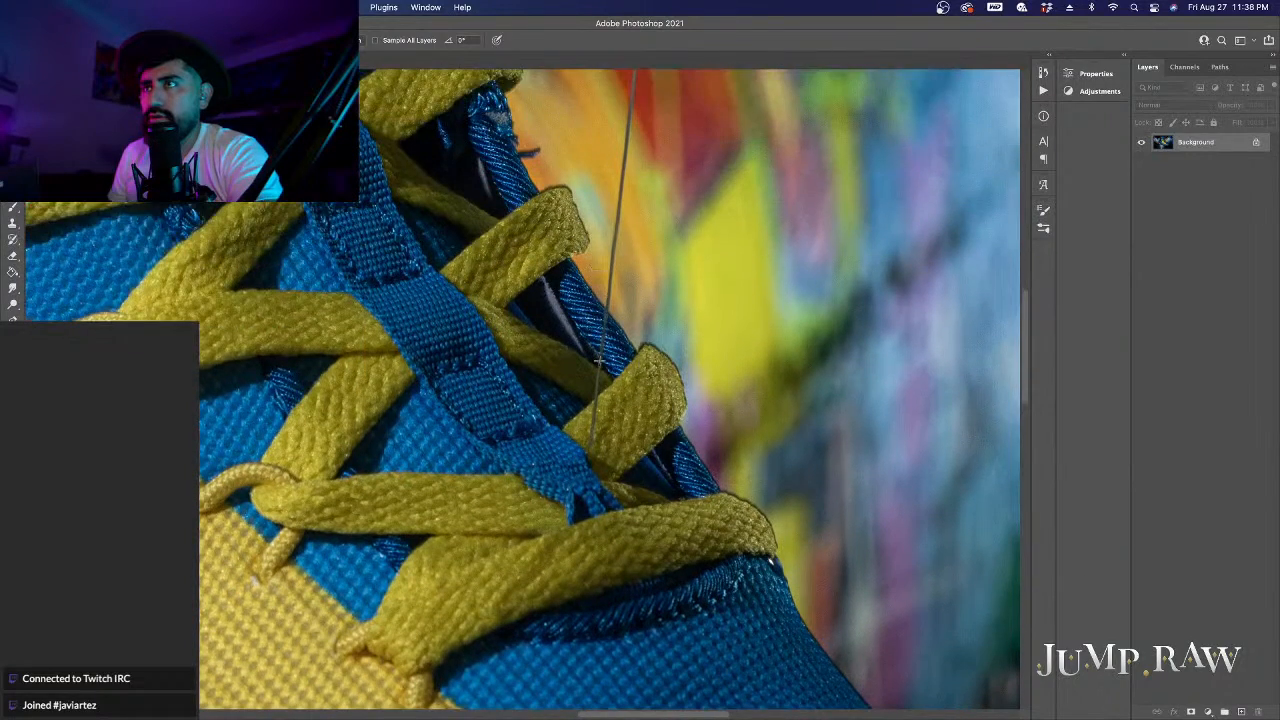
pyautogui.moveTo(601, 370)
pyautogui.mouseDown()
pyautogui.moveTo(602, 342)
pyautogui.moveTo(596, 455)
pyautogui.mouseUp()
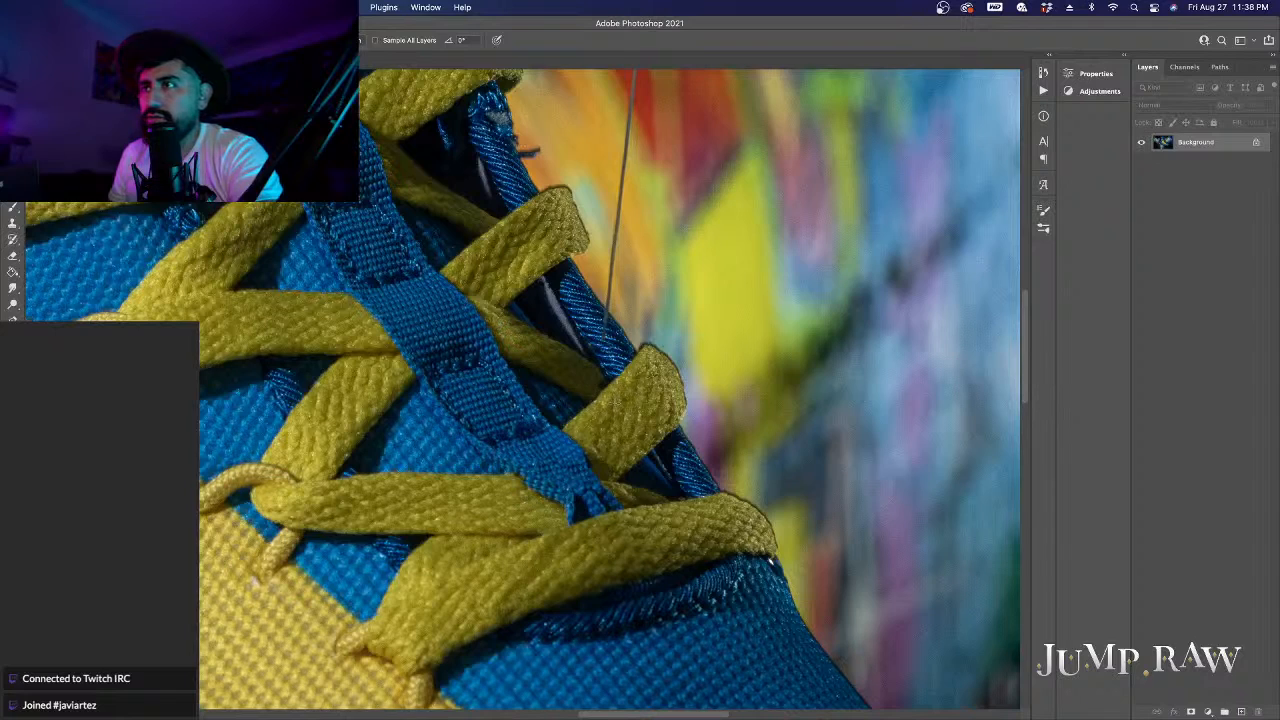
pyautogui.moveTo(605, 380); pyautogui.dragTo(617, 409)
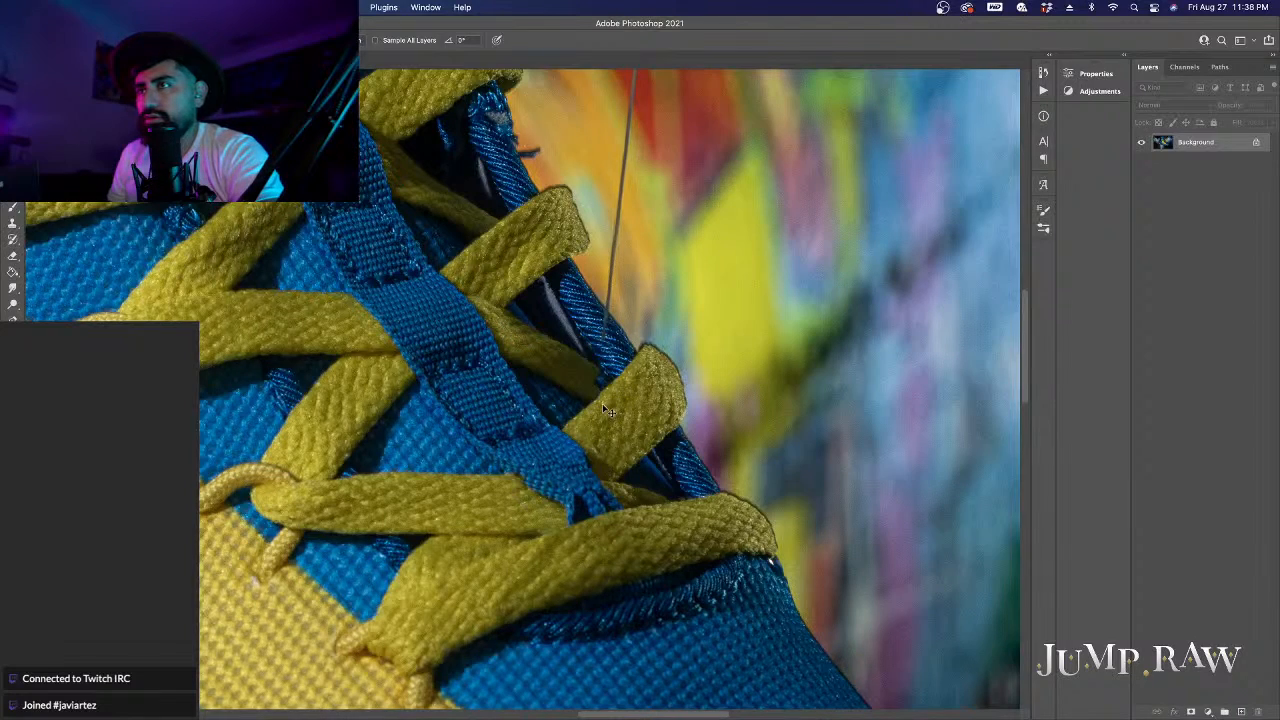
pyautogui.press('super+z')
pyautogui.moveTo(597, 378)
pyautogui.mouseDown()
pyautogui.moveTo(596, 364)
pyautogui.moveTo(596, 444)
pyautogui.mouseUp()
pyautogui.press('super+z')
pyautogui.scroll(1, 630, 350)
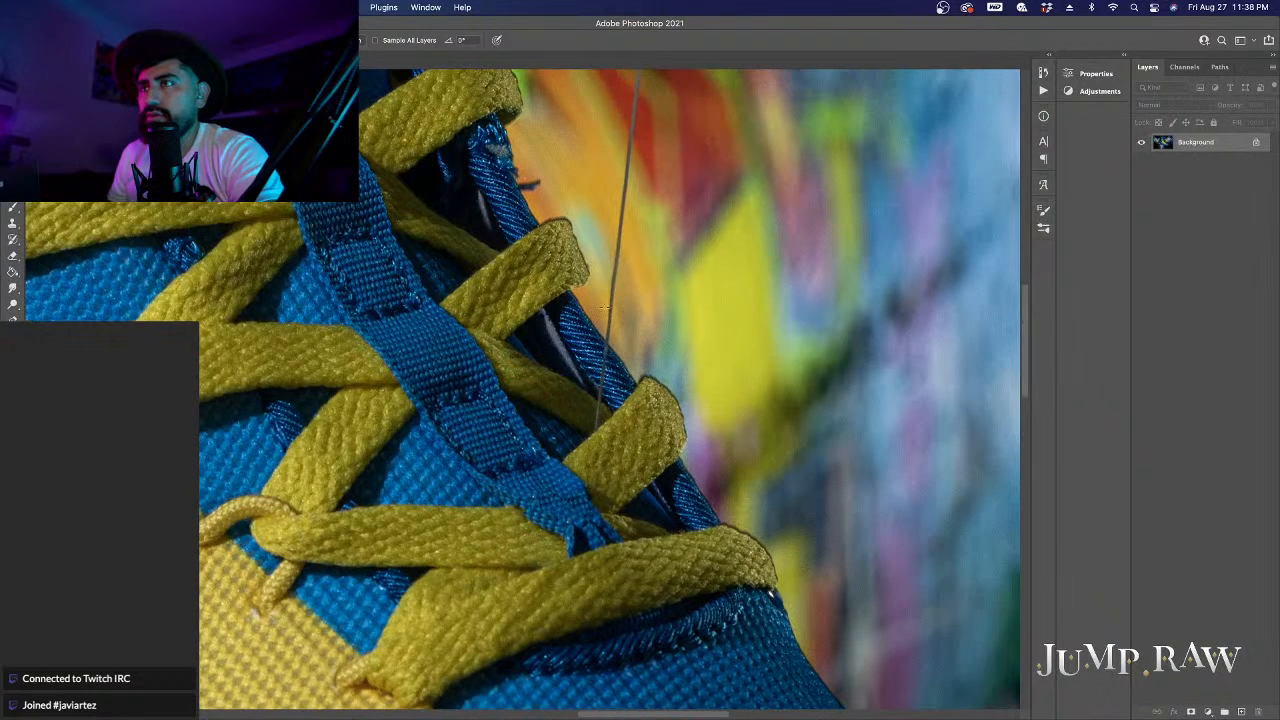
pyautogui.moveTo(604, 342); pyautogui.dragTo(596, 432)
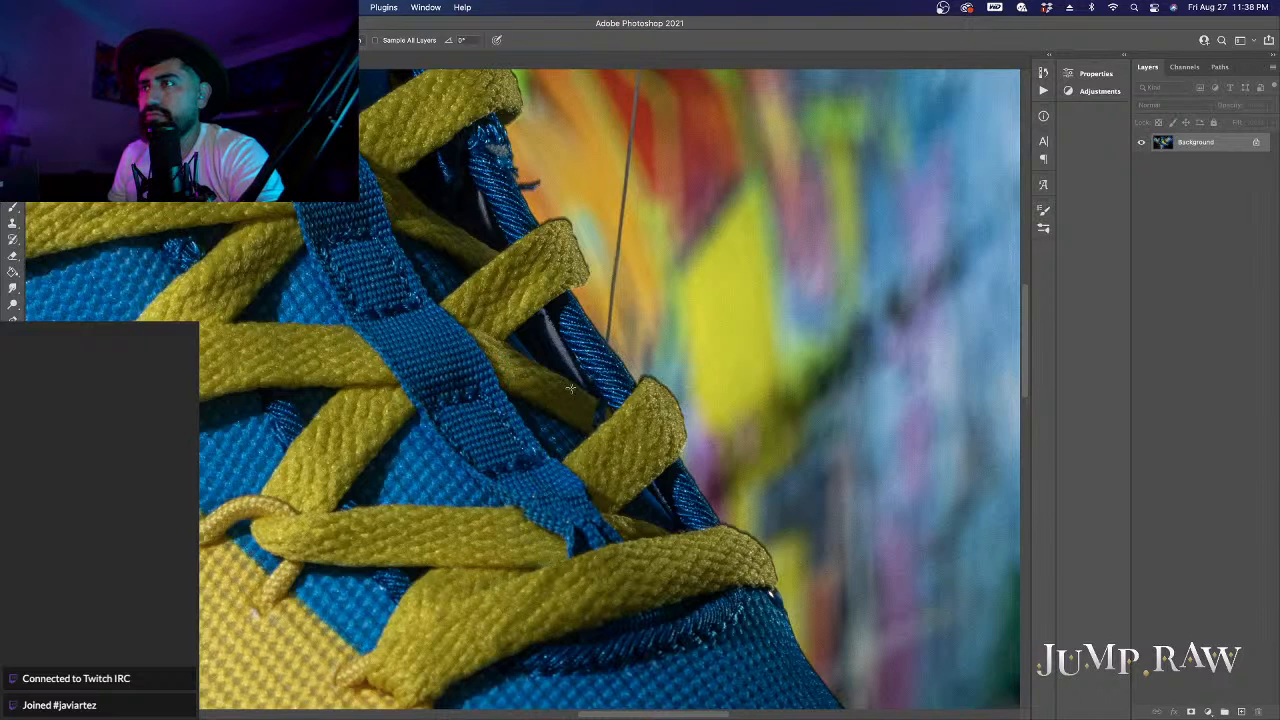
# Step: Heal the remaining short piece of thread off the shaded yellow lace behind the third lace loop at the front
pyautogui.scroll(3, 600, 420)
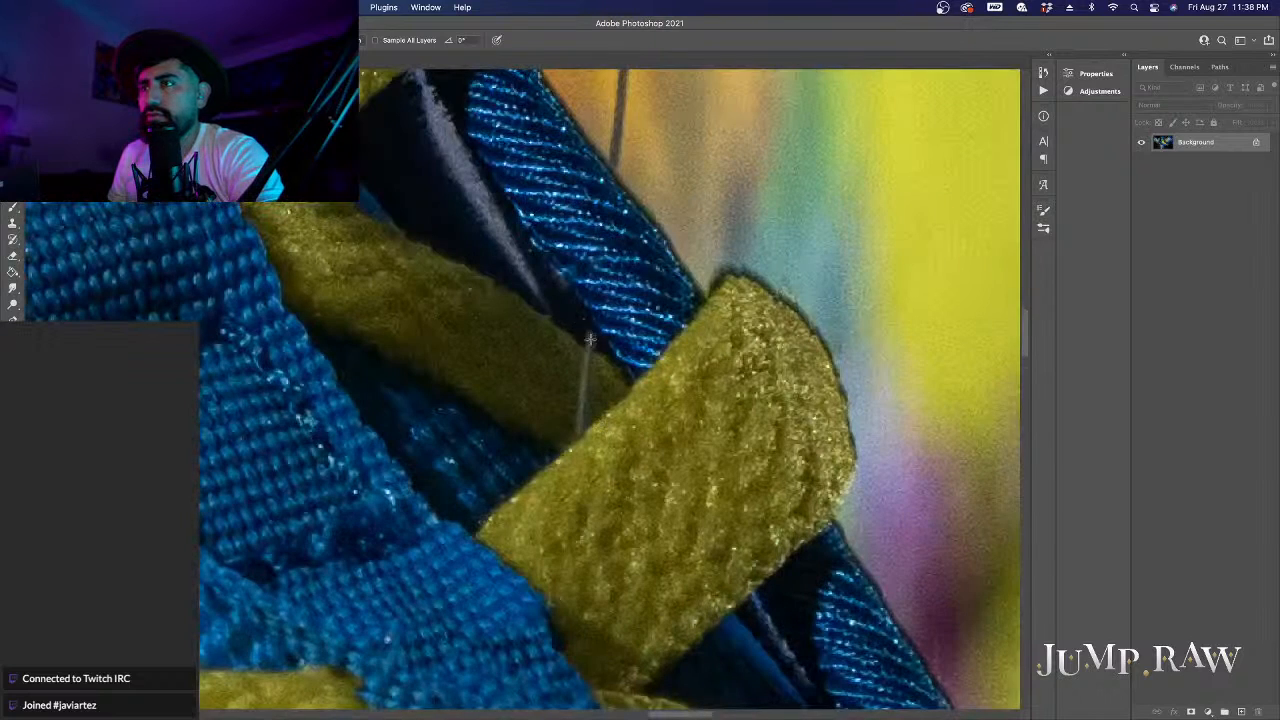
pyautogui.click(590, 340)
pyautogui.moveTo(587, 368)
pyautogui.mouseDown()
pyautogui.moveTo(572, 378)
pyautogui.moveTo(577, 409)
pyautogui.mouseUp()
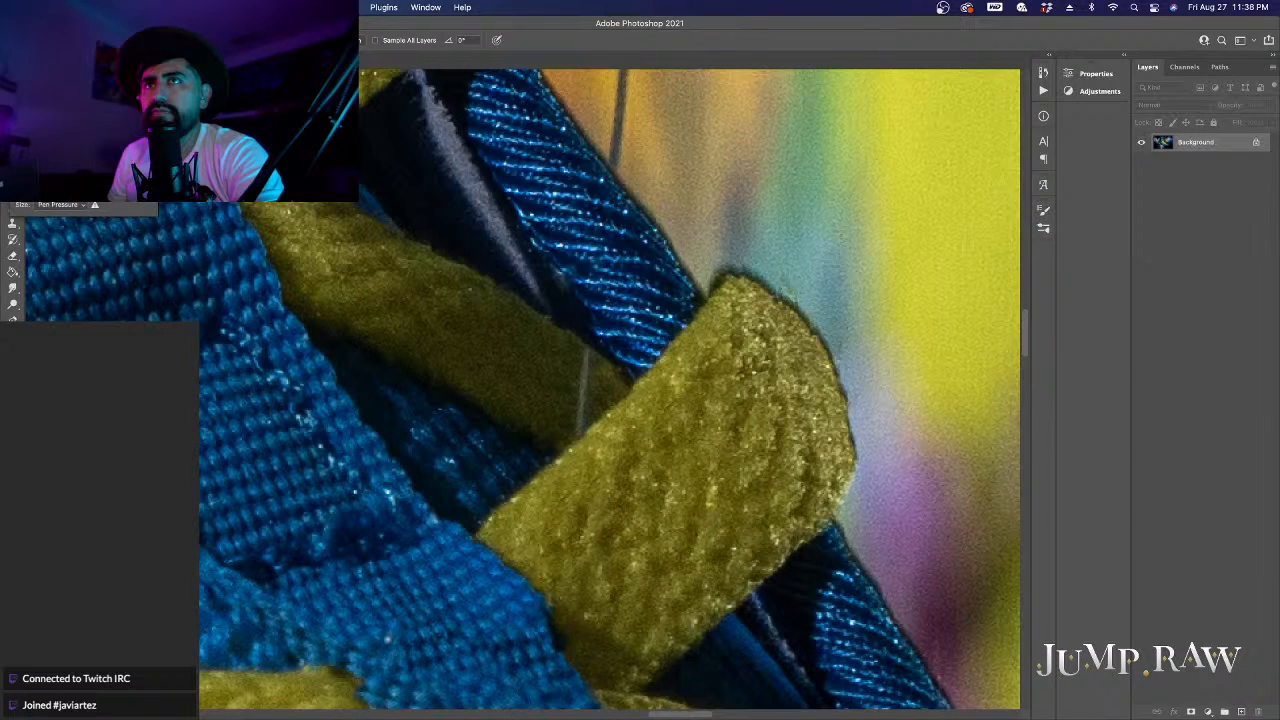
pyautogui.moveTo(580, 356); pyautogui.dragTo(574, 430)
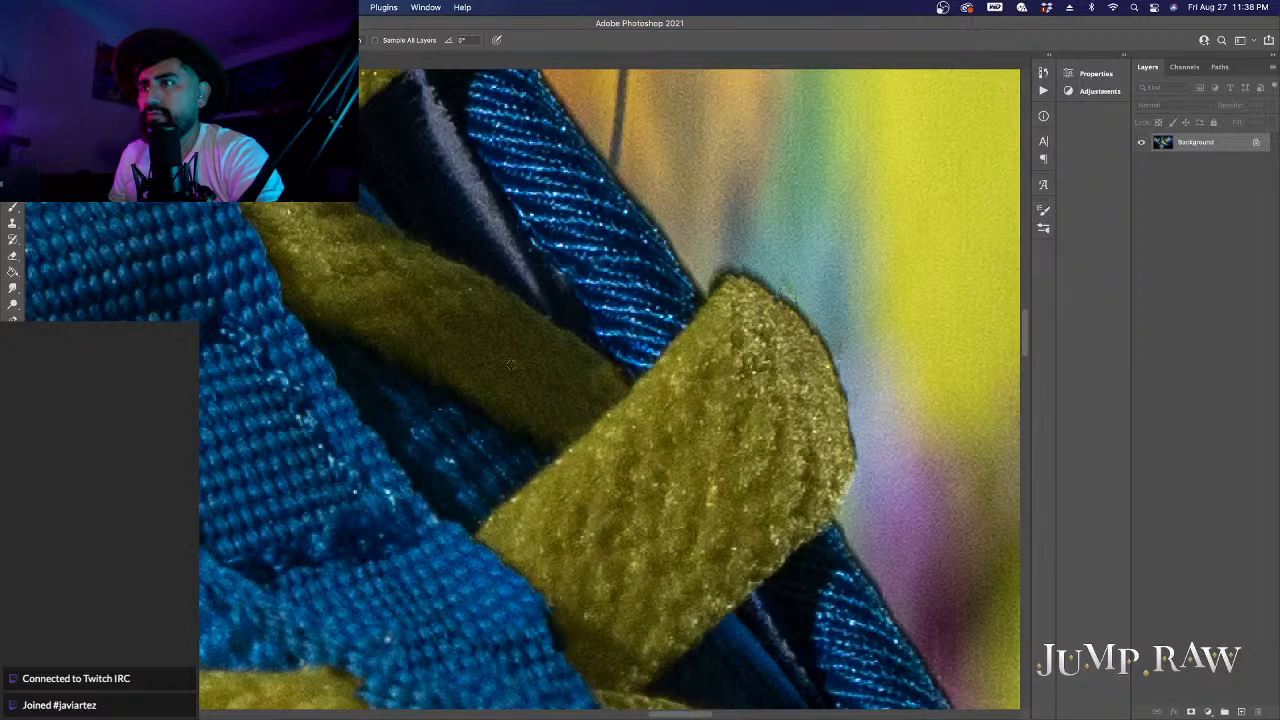
# Step: Lasso a narrow straight-edged selection around the long background thread, from the image's upper edge down to the laces
pyautogui.scroll(-3, 536, 365)
pyautogui.scroll(-3, 536, 365)
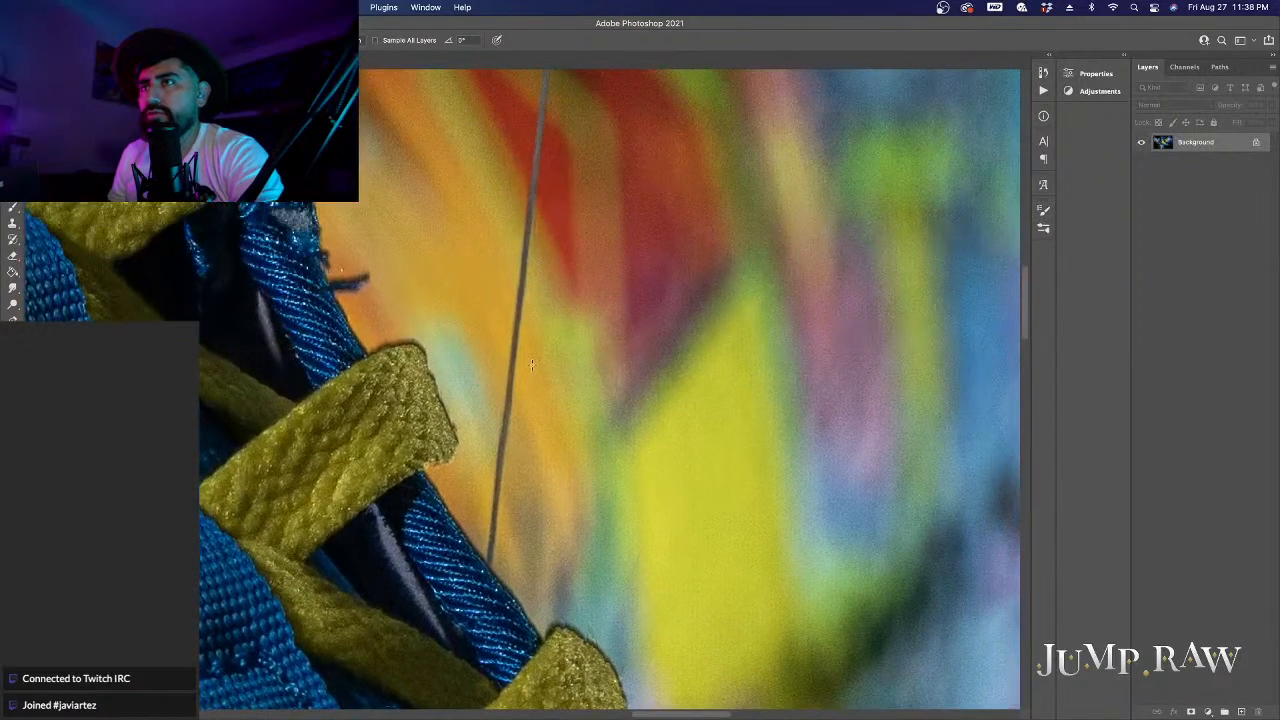
pyautogui.scroll(-3, 531, 366)
pyautogui.scroll(5, 531, 366)
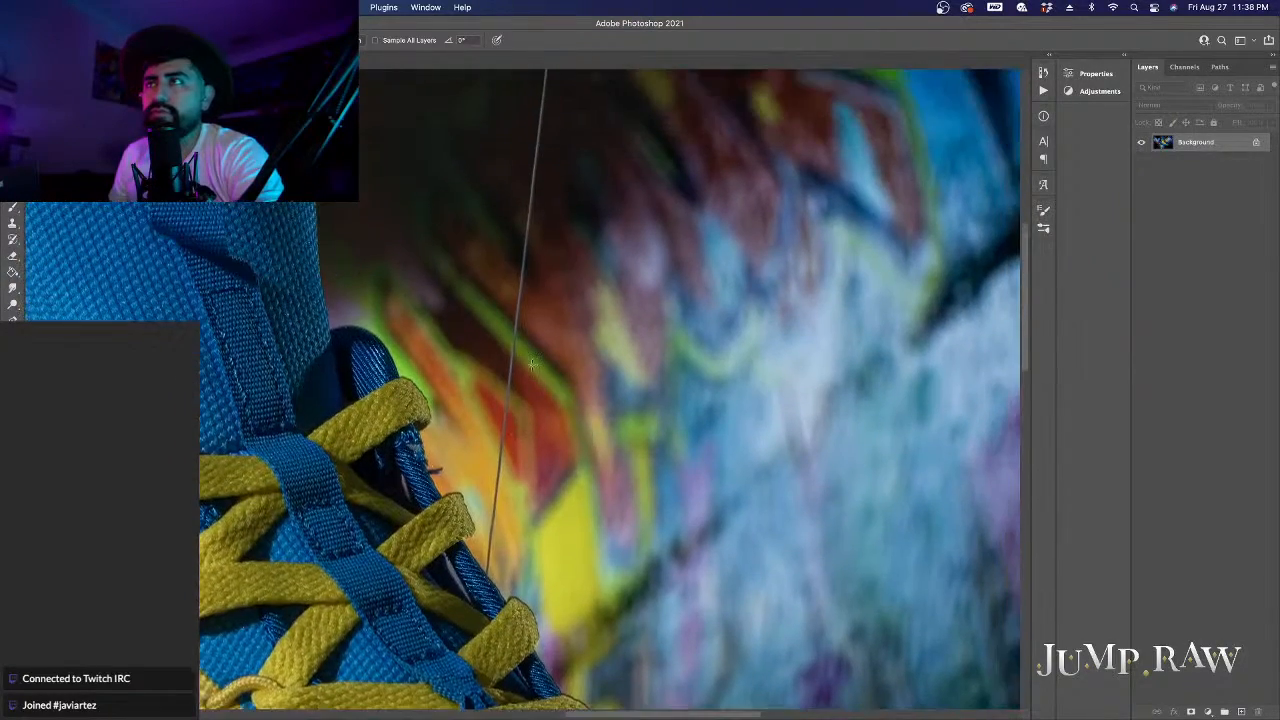
pyautogui.scroll(2, 506, 347)
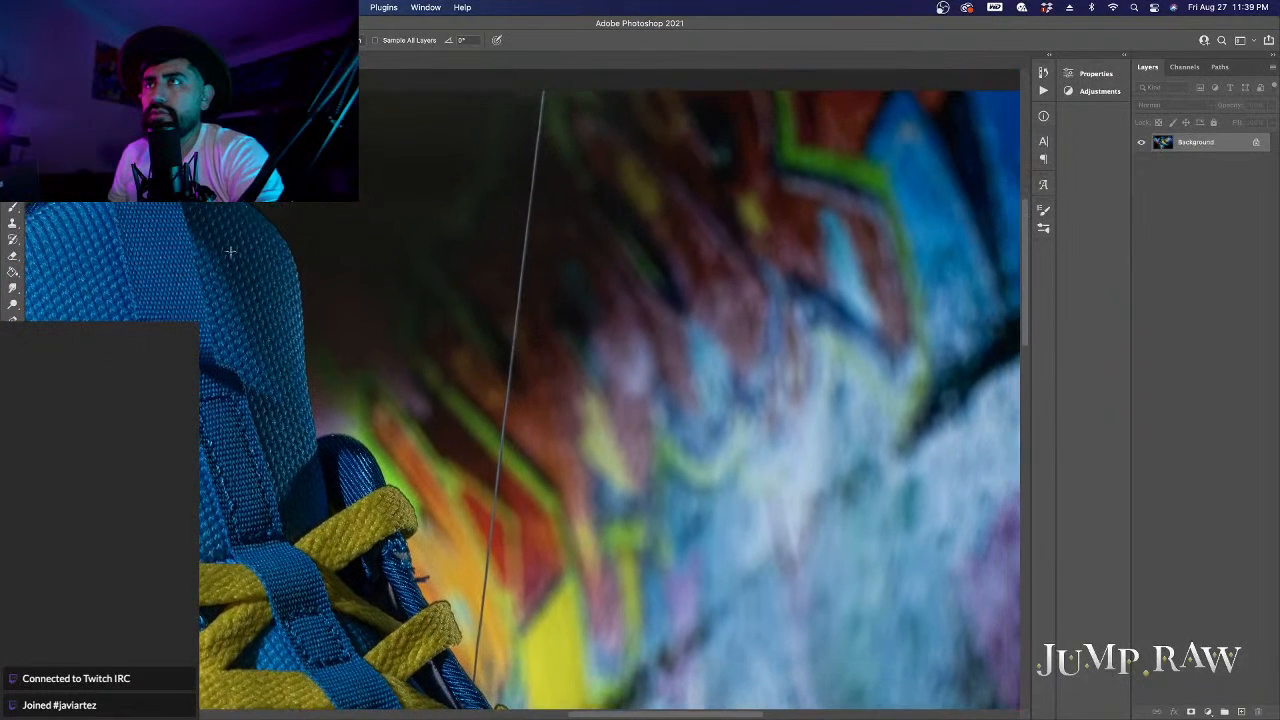
pyautogui.press('l')
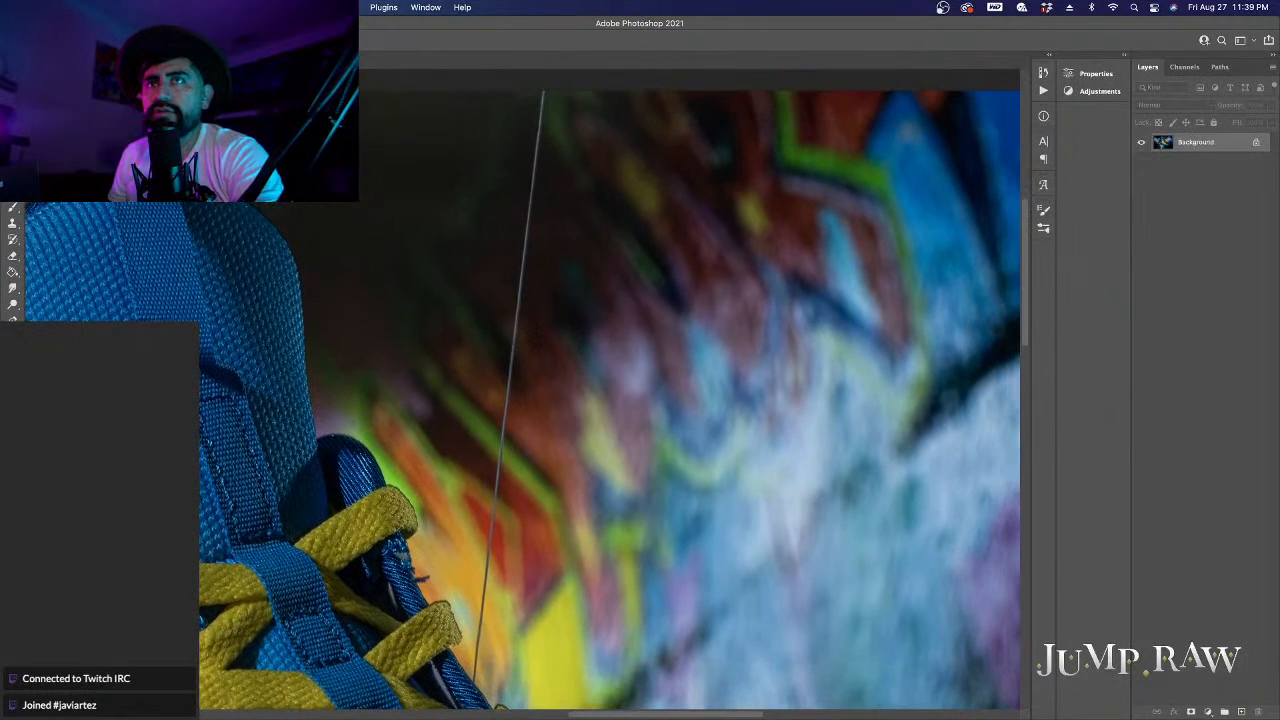
pyautogui.click(538, 86)
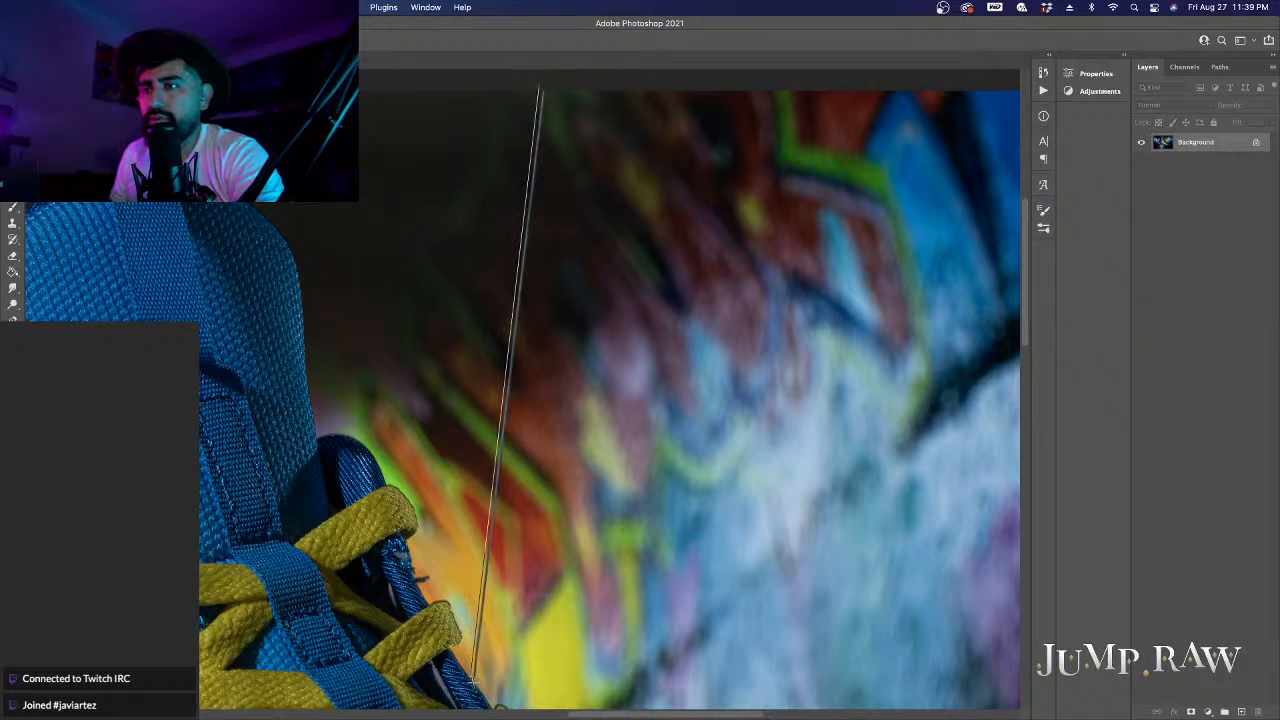
pyautogui.click(478, 688)
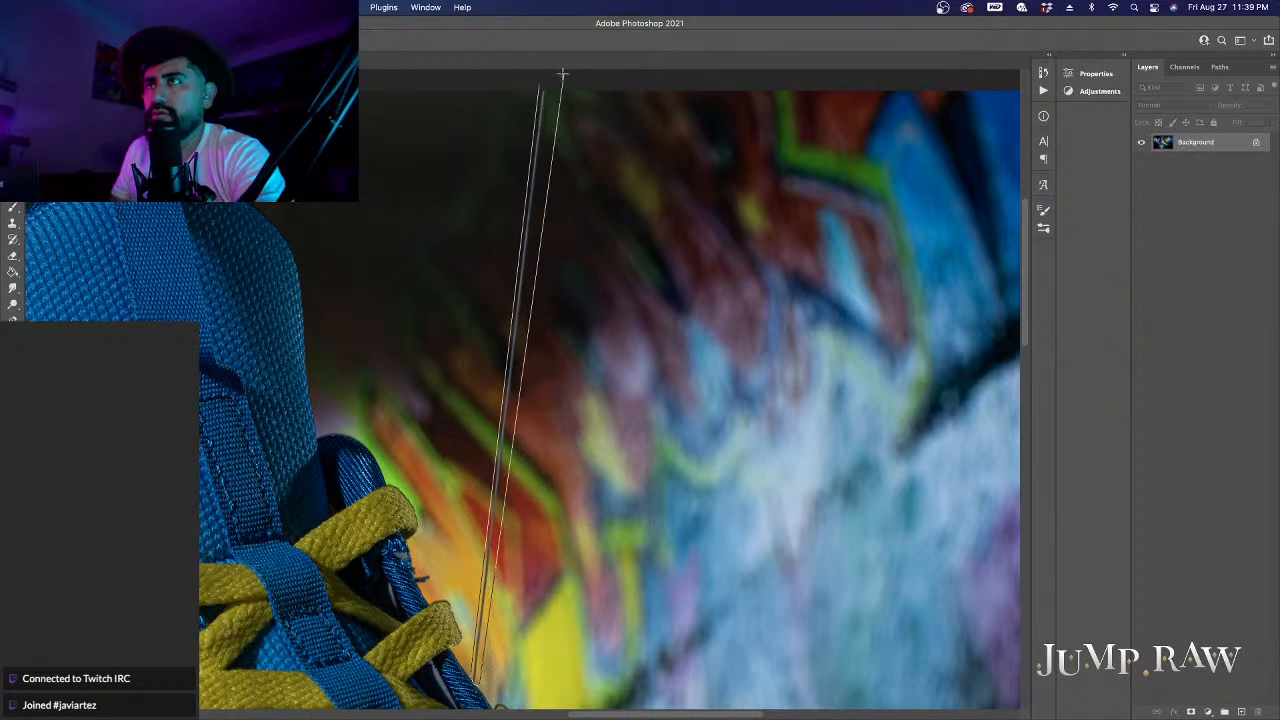
pyautogui.hscroll(-3, 607, 101)
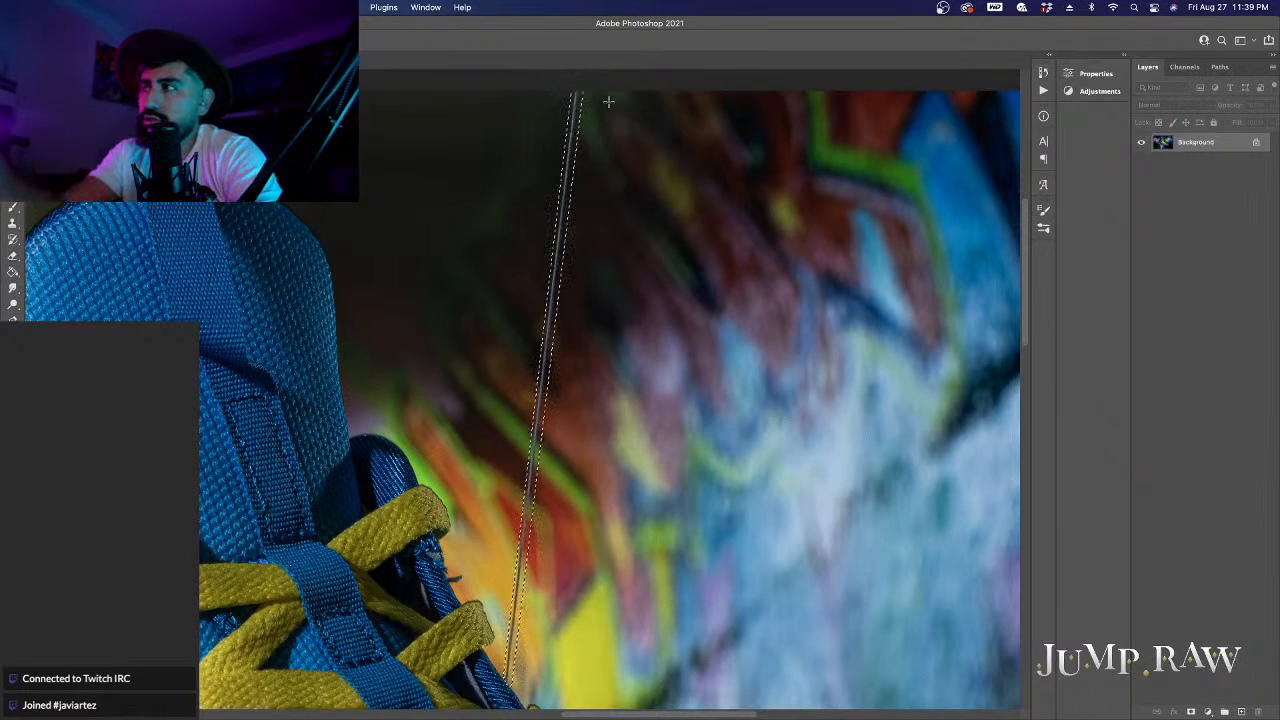
# Step: Fill the selected thread with Content-Aware, Color Adaptation on, Normal mode and 100% opacity, and deselect
pyautogui.hotkey('shift', 'BackSpace')
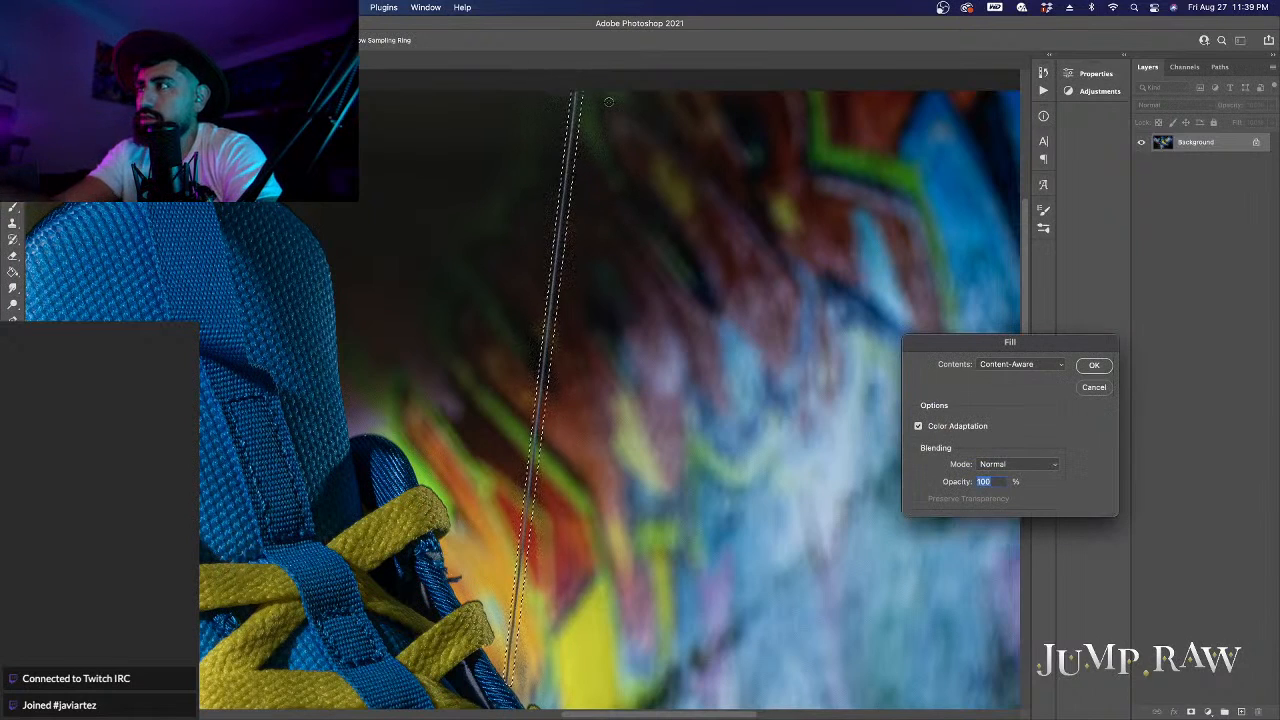
pyautogui.click(1095, 366)
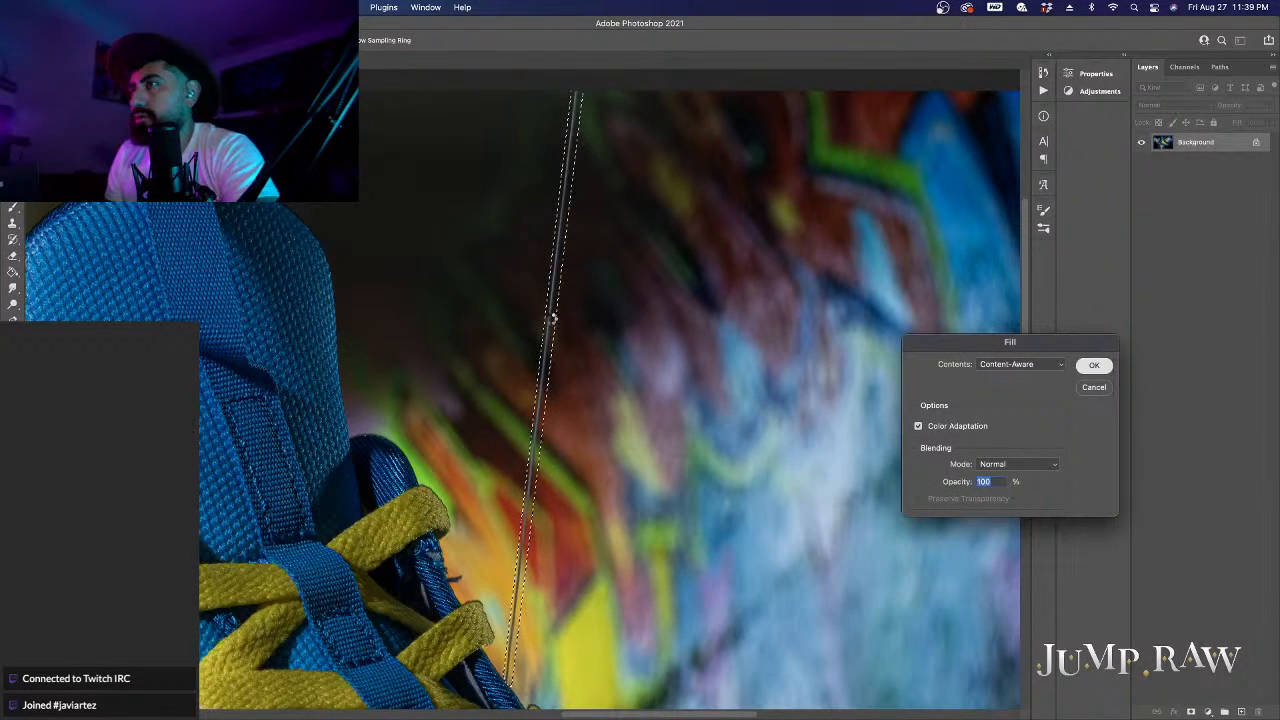
pyautogui.scroll(-2, 635, 339)
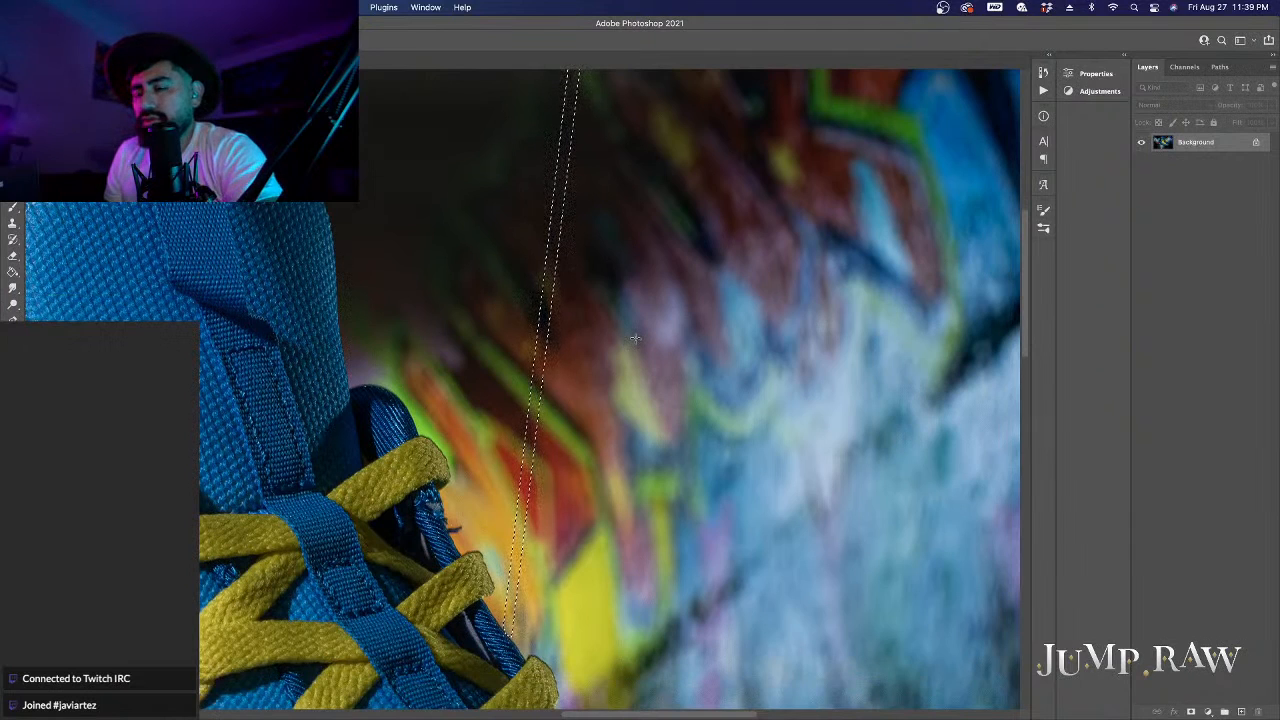
pyautogui.press('super+d')
pyautogui.scroll(-7, 635, 339)
pyautogui.hscroll(-3, 635, 339)
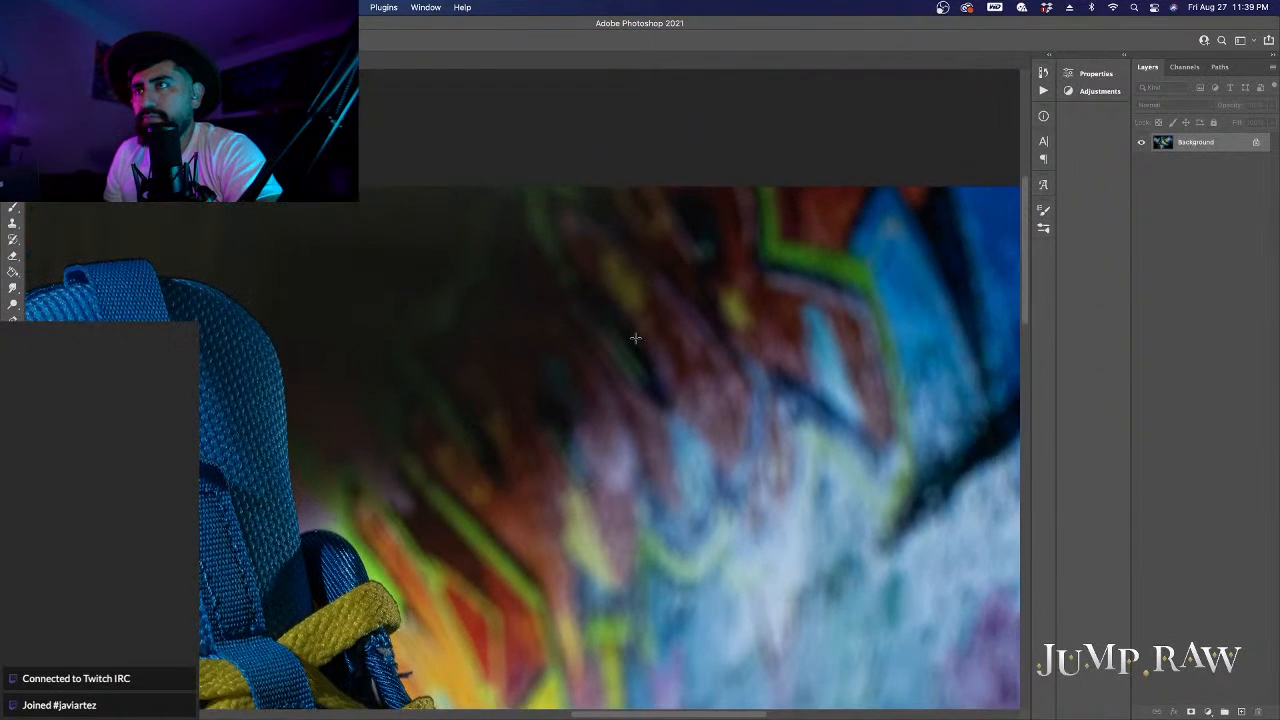
# Step: Check the laces and the whole shoe for leftovers, save and close JEM00015, and switch back to Lightroom Classic
pyautogui.press('j')
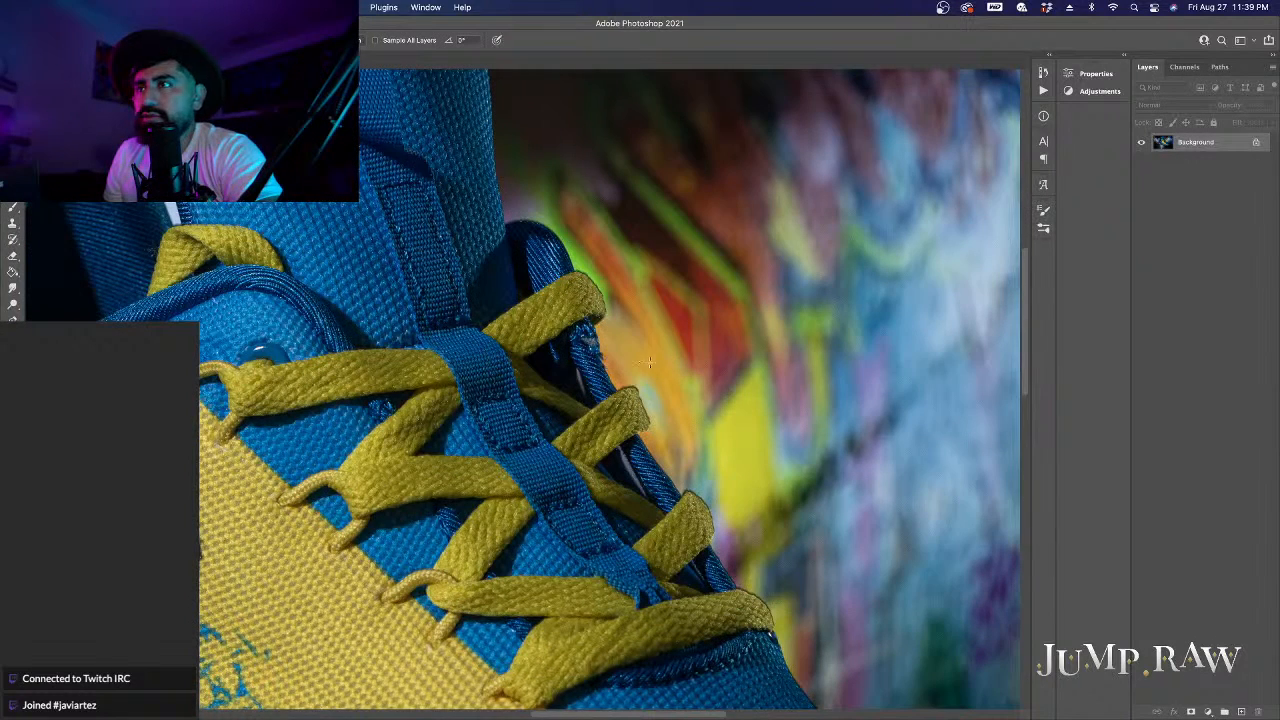
pyautogui.hscroll(-5, 660, 378)
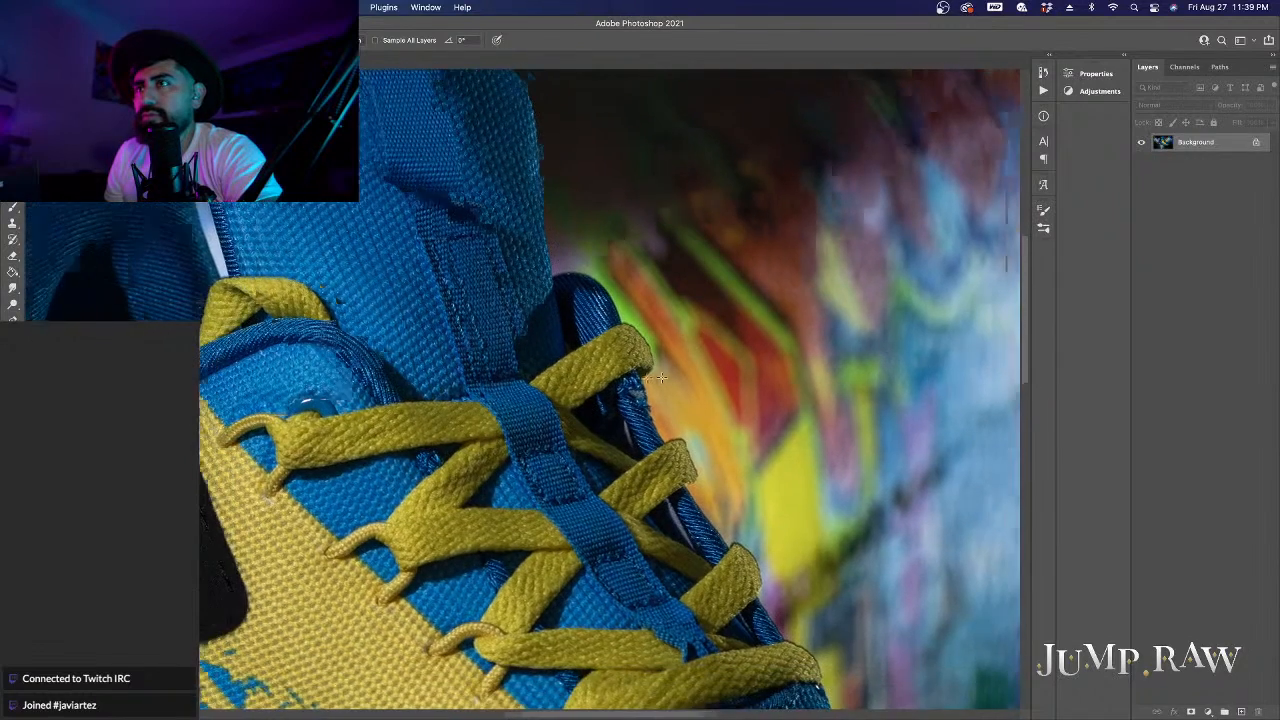
pyautogui.hscroll(-5, 662, 379)
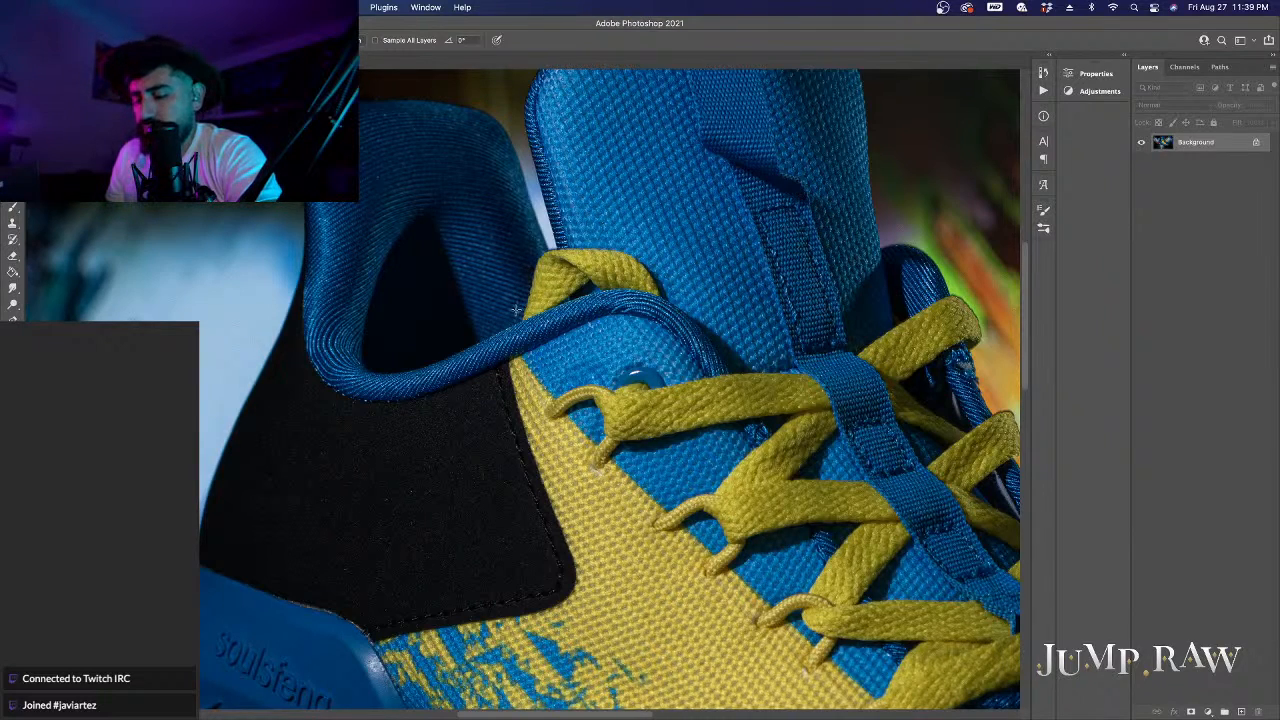
pyautogui.press('super+0')
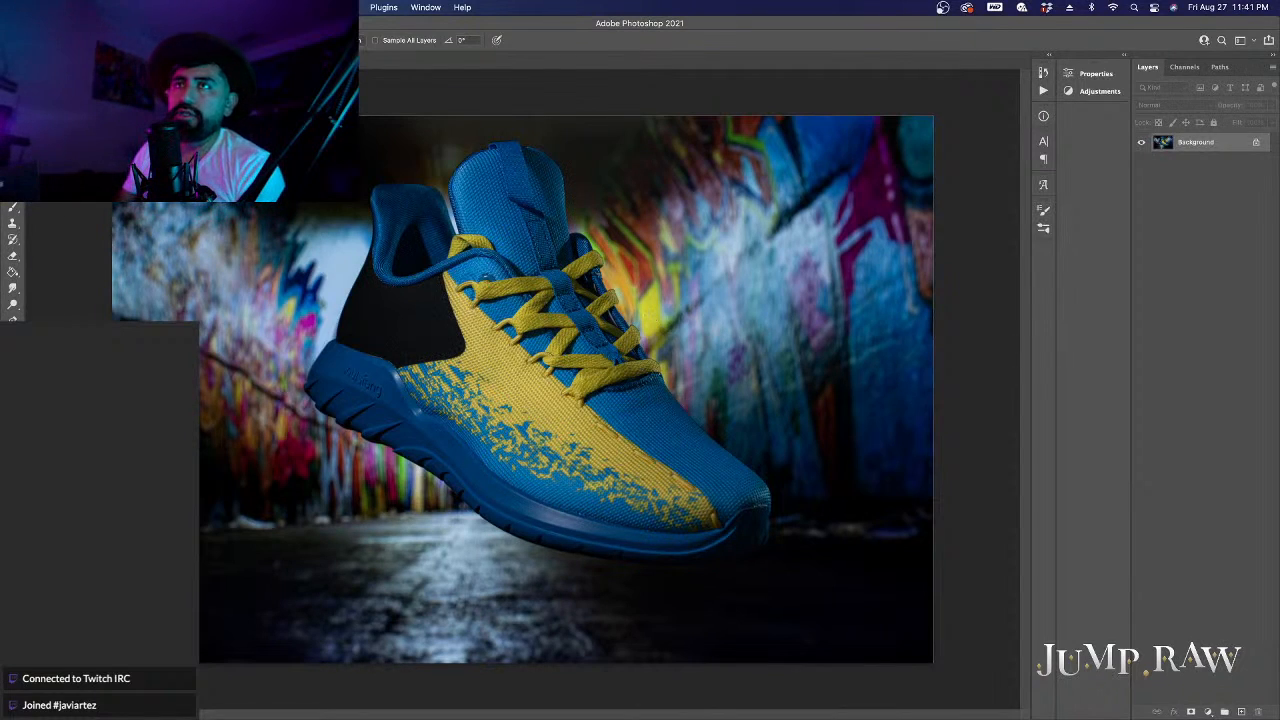
pyautogui.press('super+w')
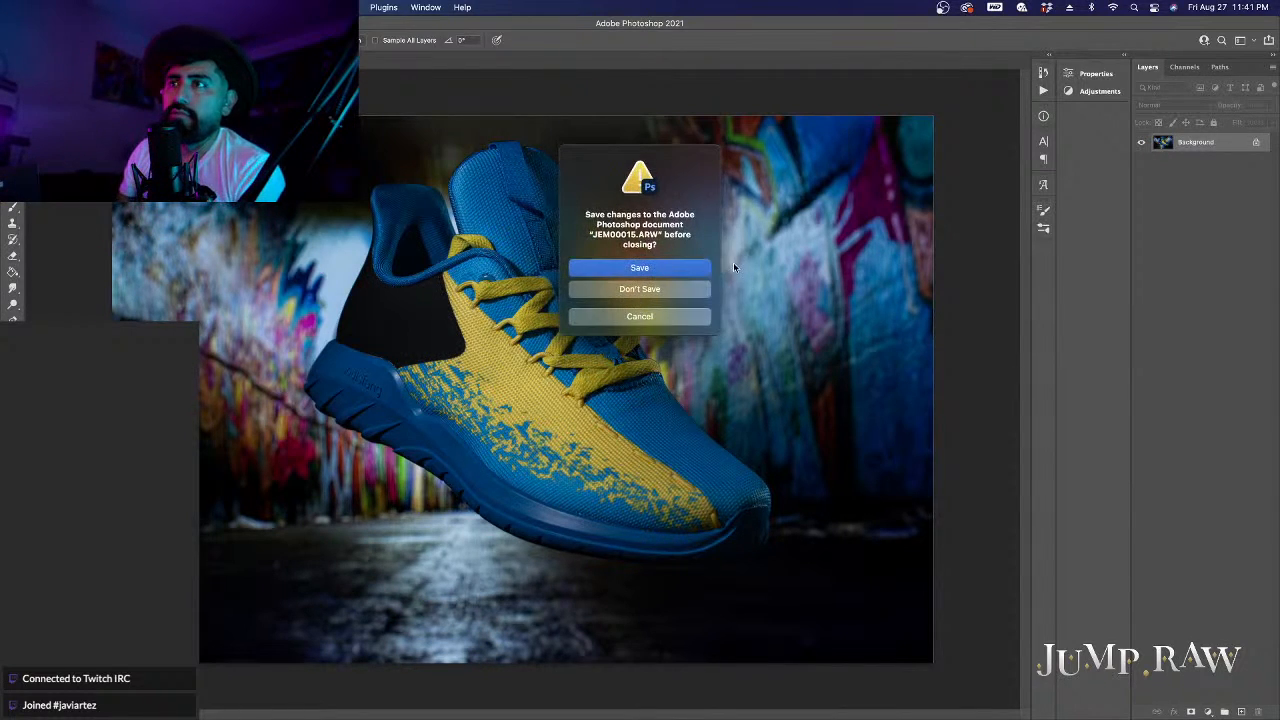
pyautogui.press('Escape')
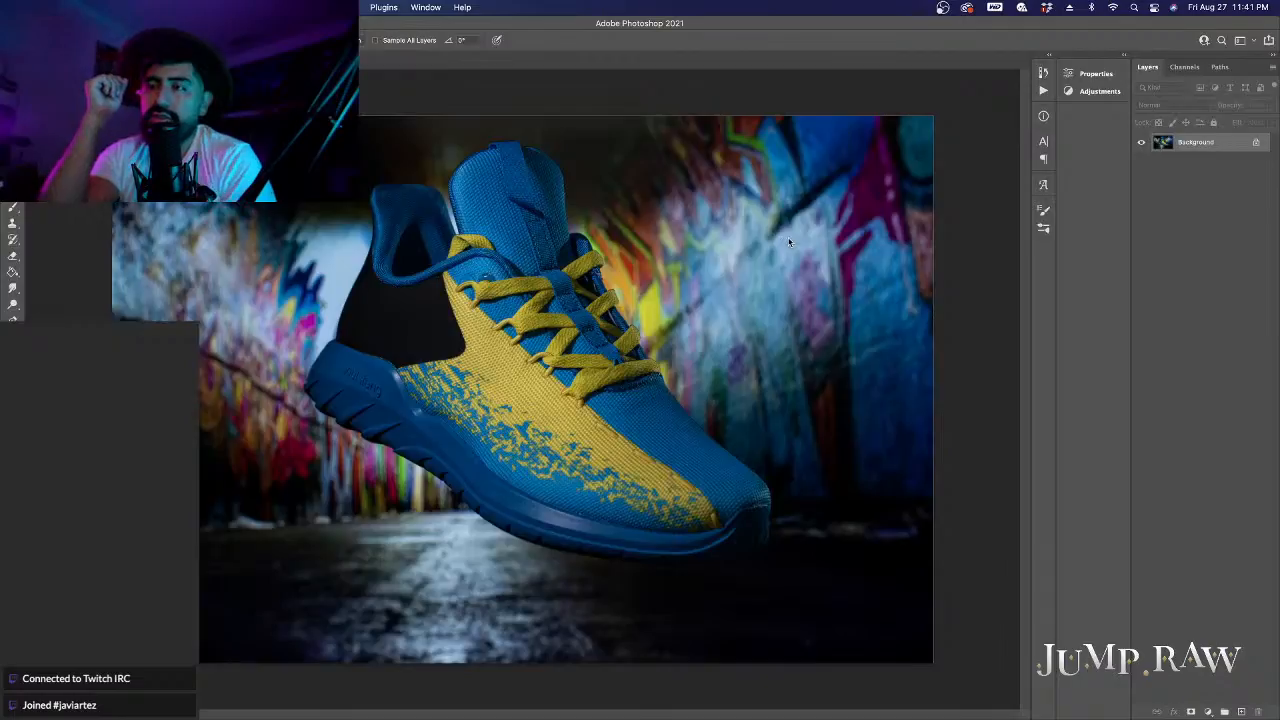
pyautogui.press('super+w')
pyautogui.hotkey('ctrl', 'Right')
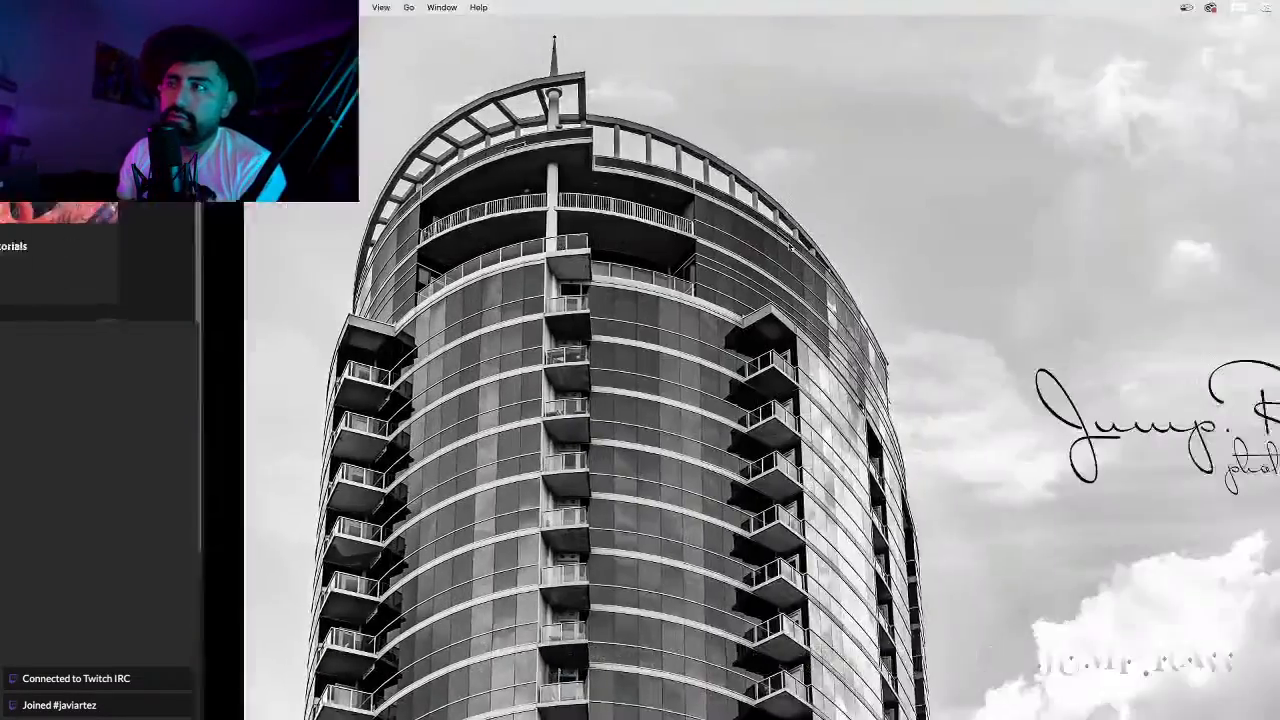
pyautogui.hotkey('ctrl', 'Left')
pyautogui.hotkey('ctrl', 'Left')
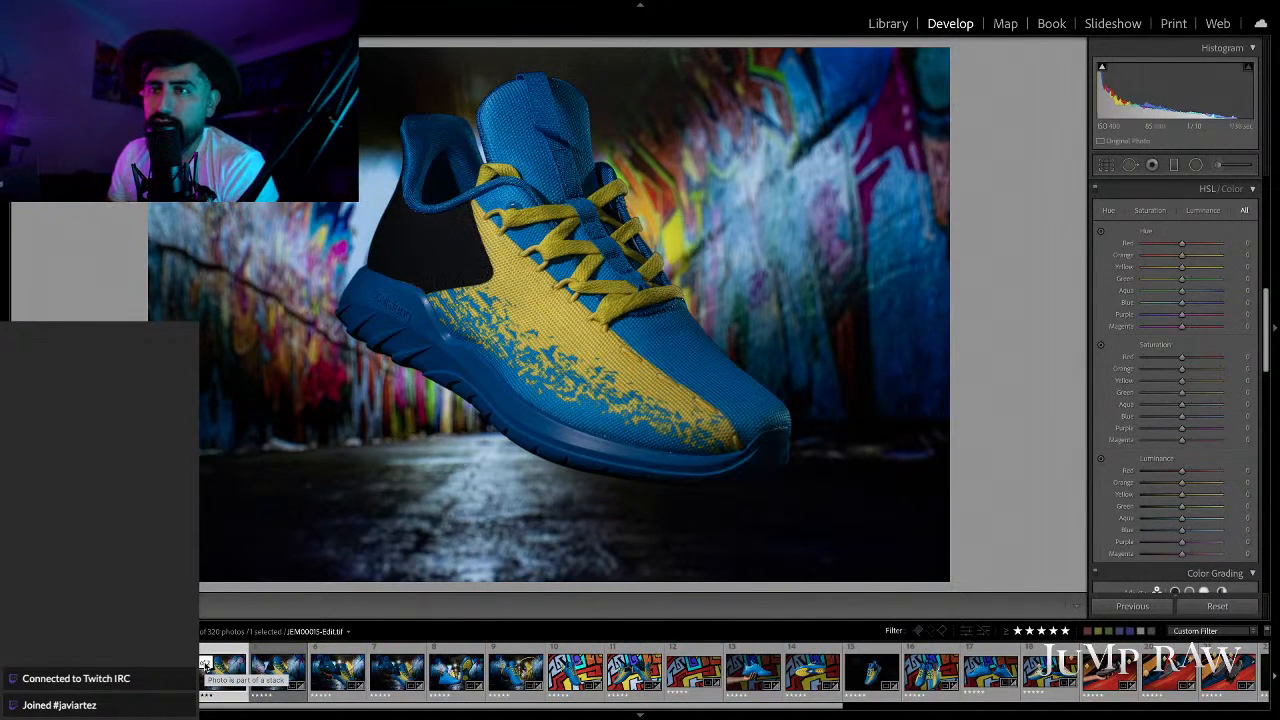
# Step: Adjust JEM00017.ARW in Develop, setting Exposure to +2.00, Shadows to +63 and Highlights to -35
pyautogui.click(205, 664)
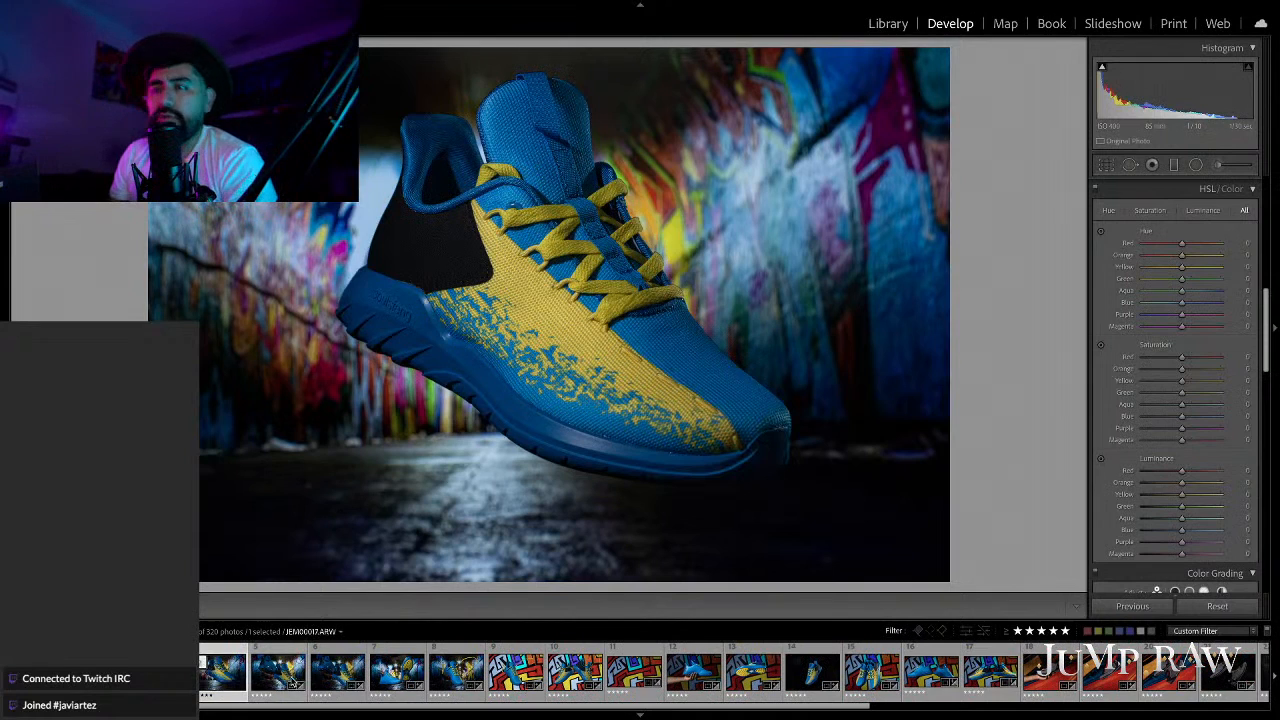
pyautogui.click(273, 680)
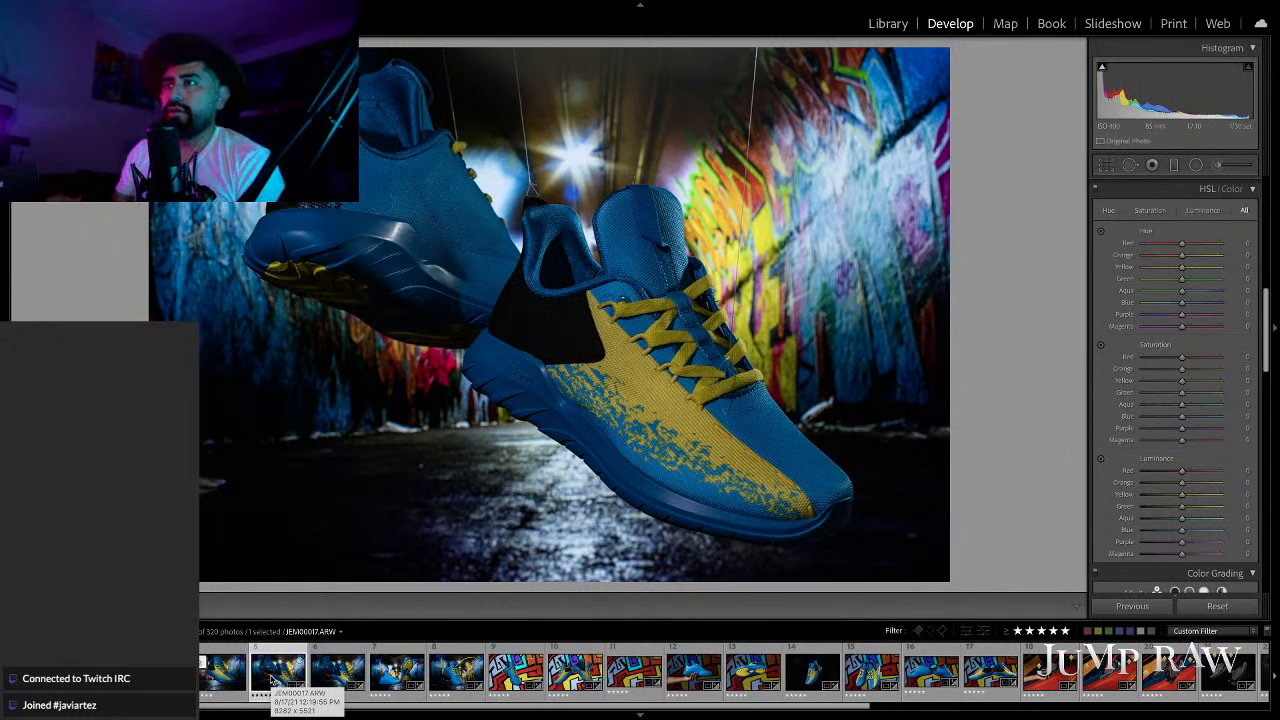
pyautogui.scroll(10, 1150, 280)
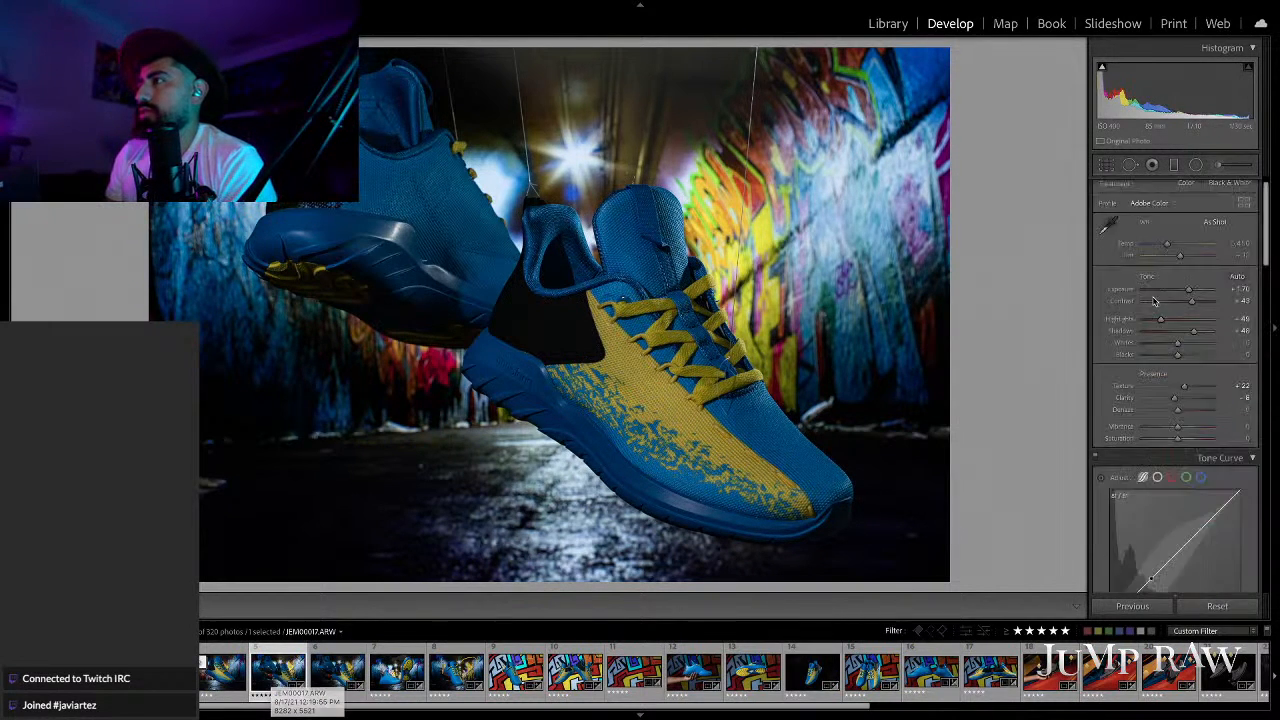
pyautogui.moveTo(1190, 318); pyautogui.dragTo(1192, 316)
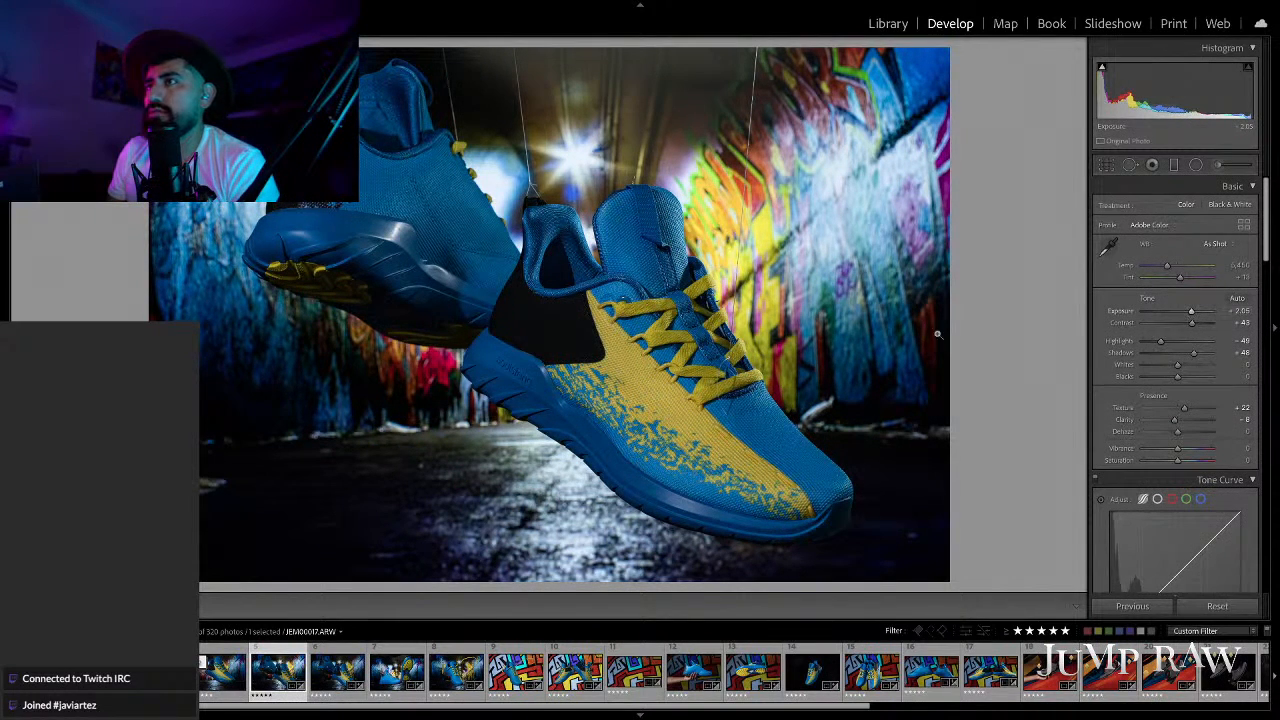
pyautogui.moveTo(1197, 357); pyautogui.dragTo(1200, 358)
pyautogui.moveTo(1191, 313); pyautogui.dragTo(1190, 314)
pyautogui.rightClick(632, 287)
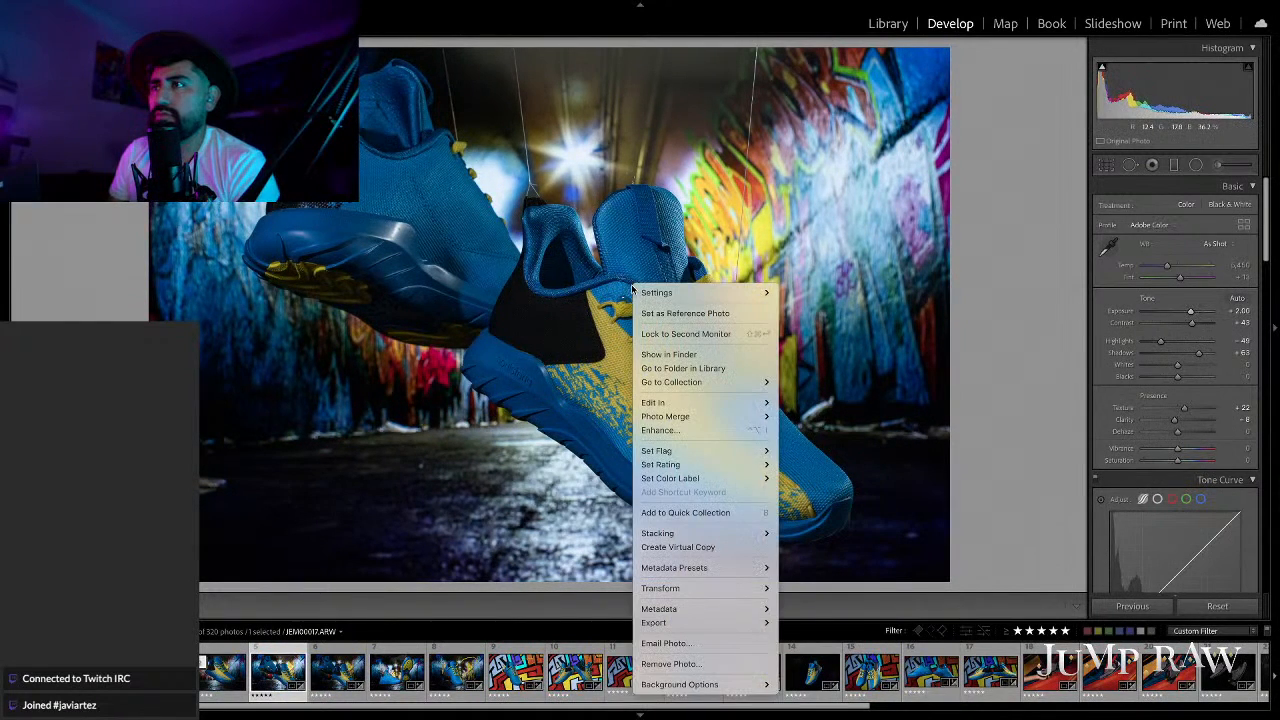
pyautogui.click(1165, 345)
pyautogui.moveTo(1165, 345); pyautogui.dragTo(1170, 345)
# Step: Open JEM00017.ARW for editing in Adobe Photoshop 2021, enlarge the workspace and leave the document properties collapsed
pyautogui.rightClick(637, 274)
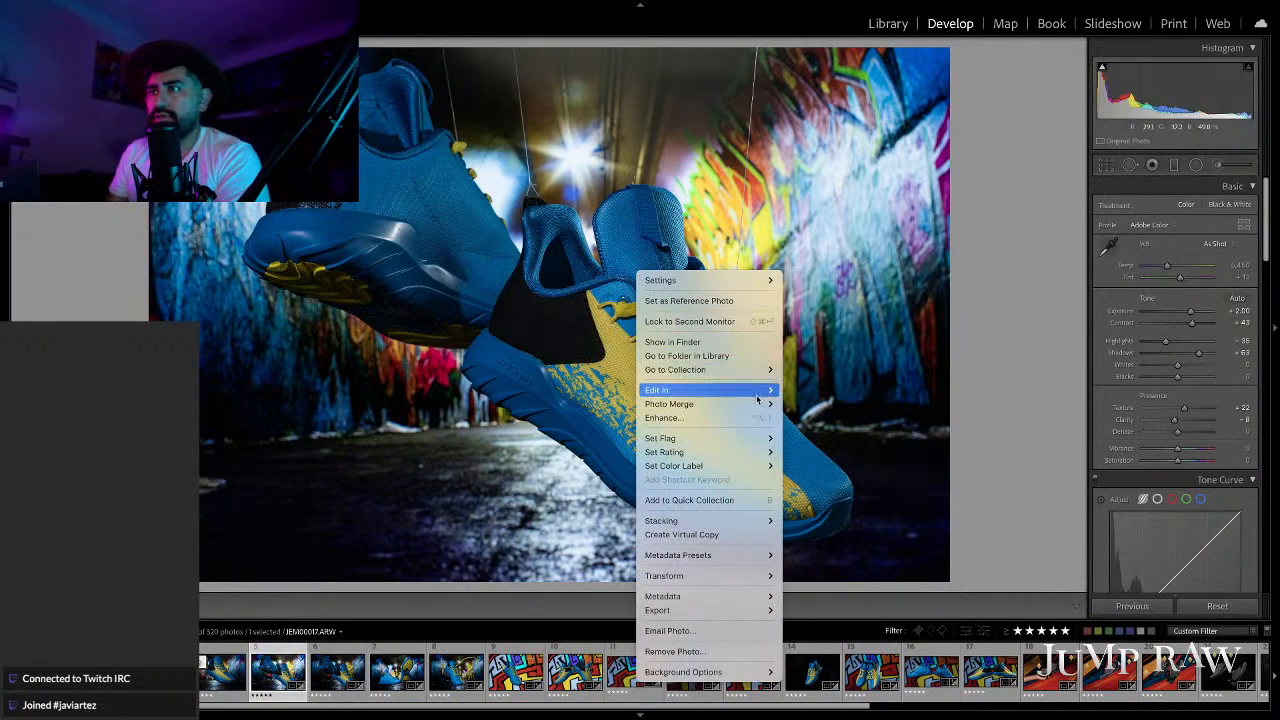
pyautogui.moveTo(760, 391)
pyautogui.click(813, 394)
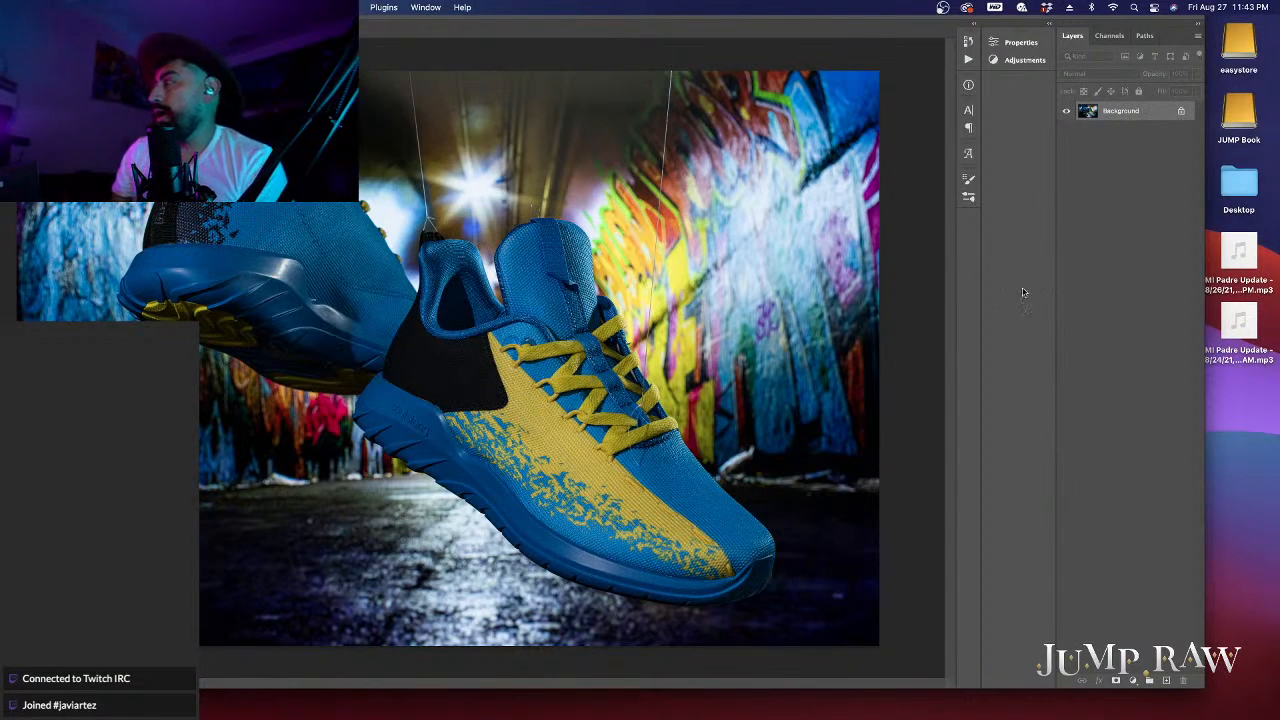
pyautogui.click(1013, 46)
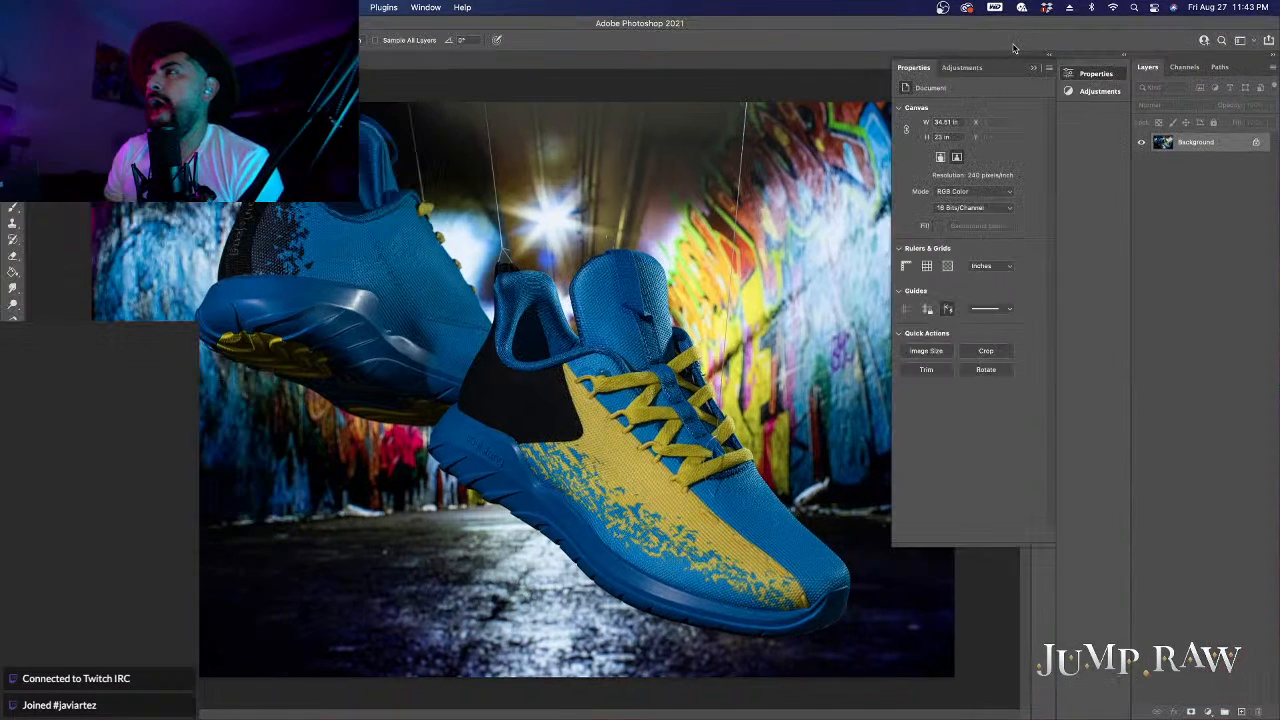
pyautogui.click(1093, 76)
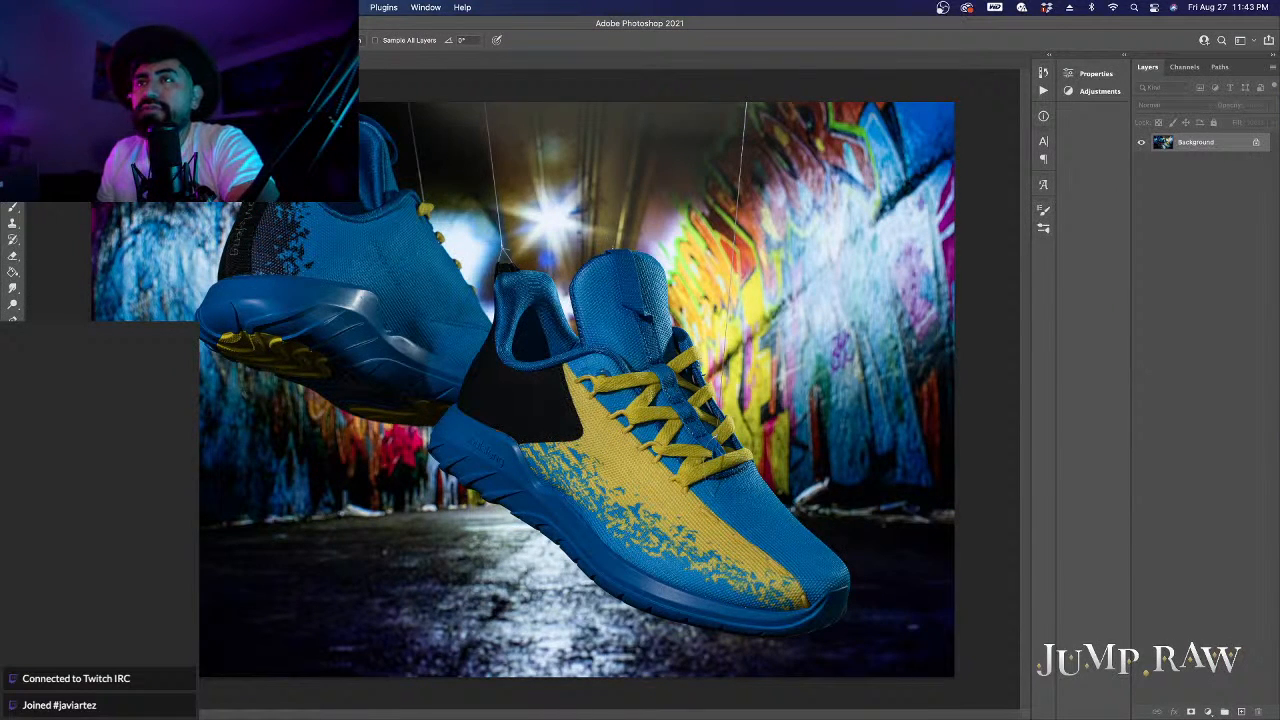
# Step: Heal away the thread, its knot and loose ends above the black heel tab of the rear shoe
pyautogui.scroll(5, 250, 140)
pyautogui.scroll(3, 316, 257)
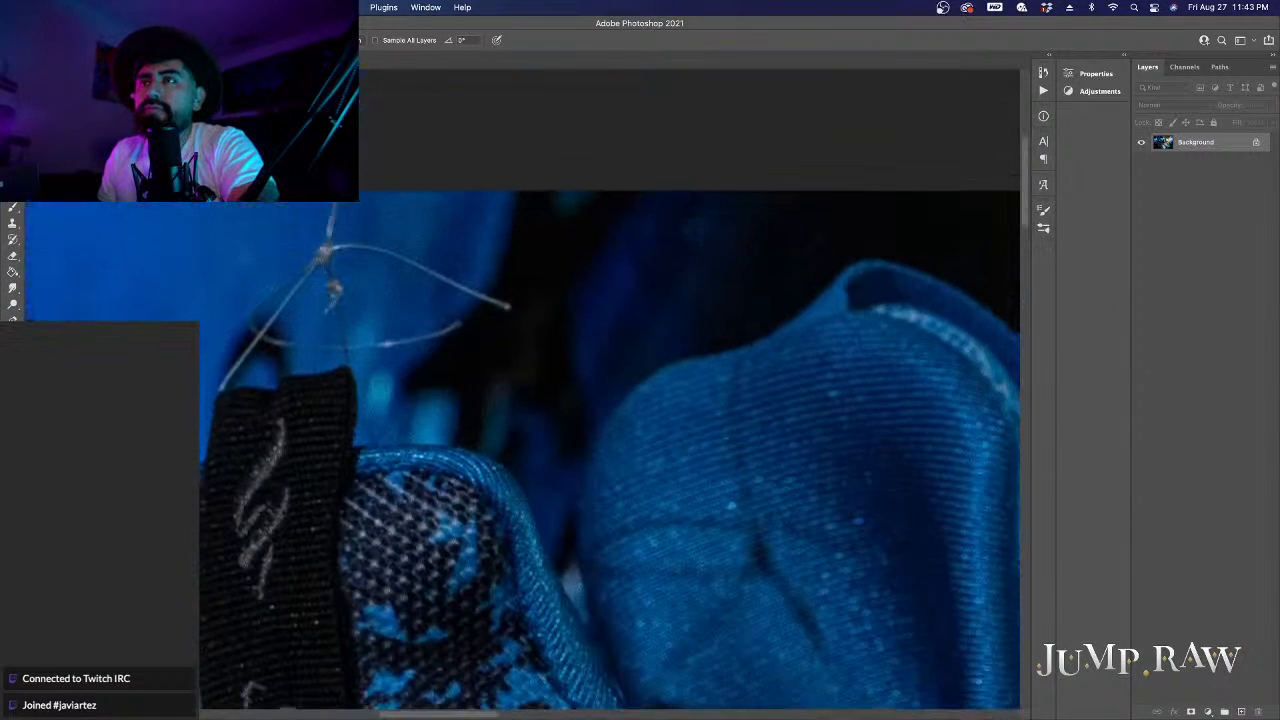
pyautogui.moveTo(316, 257)
pyautogui.mouseDown()
pyautogui.moveTo(258, 304)
pyautogui.moveTo(250, 326)
pyautogui.moveTo(264, 340)
pyautogui.moveTo(406, 343)
pyautogui.moveTo(462, 326)
pyautogui.moveTo(338, 348)
pyautogui.moveTo(347, 361)
pyautogui.moveTo(319, 266)
pyautogui.moveTo(217, 388)
pyautogui.moveTo(326, 251)
pyautogui.moveTo(403, 260)
pyautogui.moveTo(511, 308)
pyautogui.moveTo(390, 251)
pyautogui.moveTo(324, 247)
pyautogui.moveTo(333, 205)
pyautogui.mouseUp()
pyautogui.moveTo(364, 270); pyautogui.dragTo(364, 271)
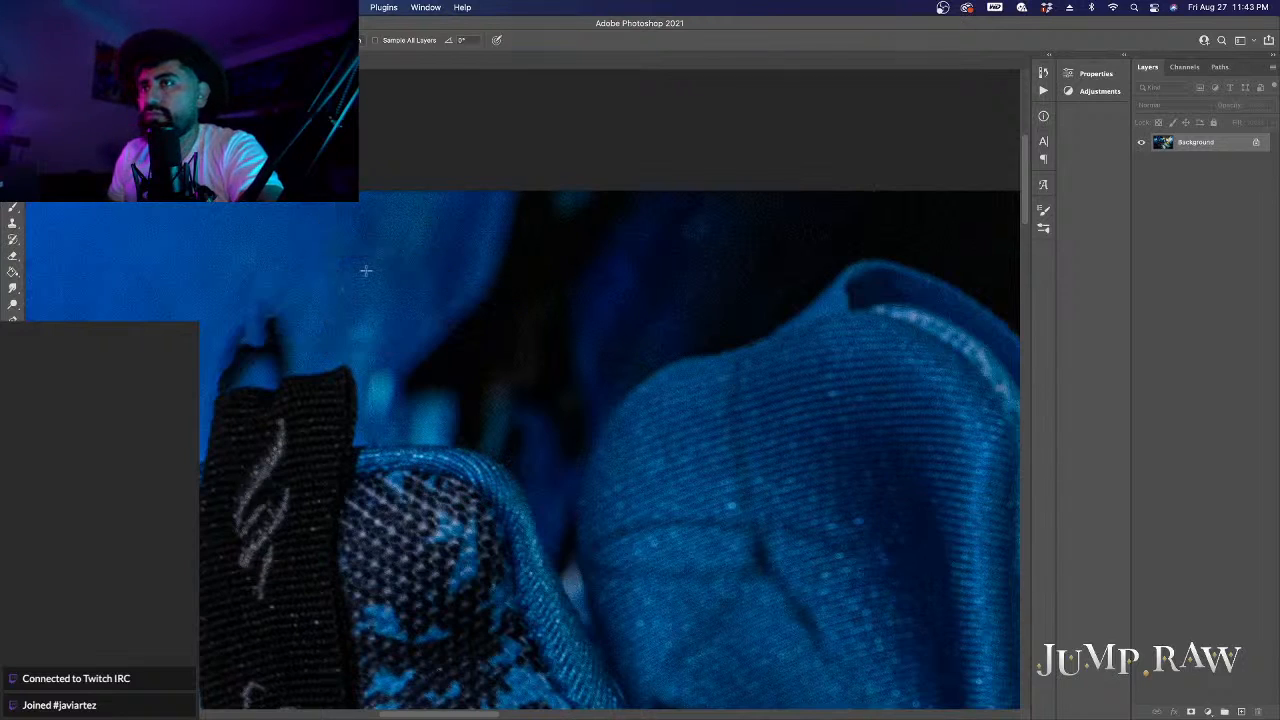
pyautogui.moveTo(264, 320); pyautogui.dragTo(262, 334)
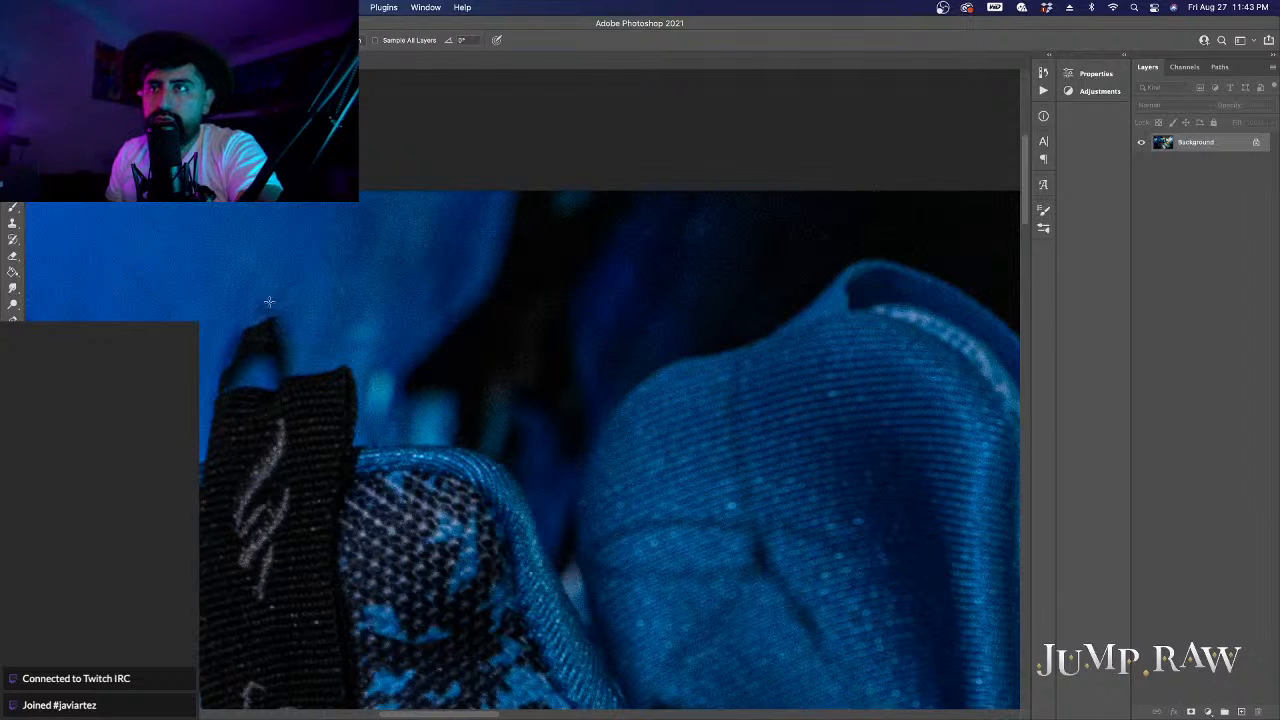
pyautogui.hscroll(3, 383, 320)
pyautogui.hscroll(6, 381, 320)
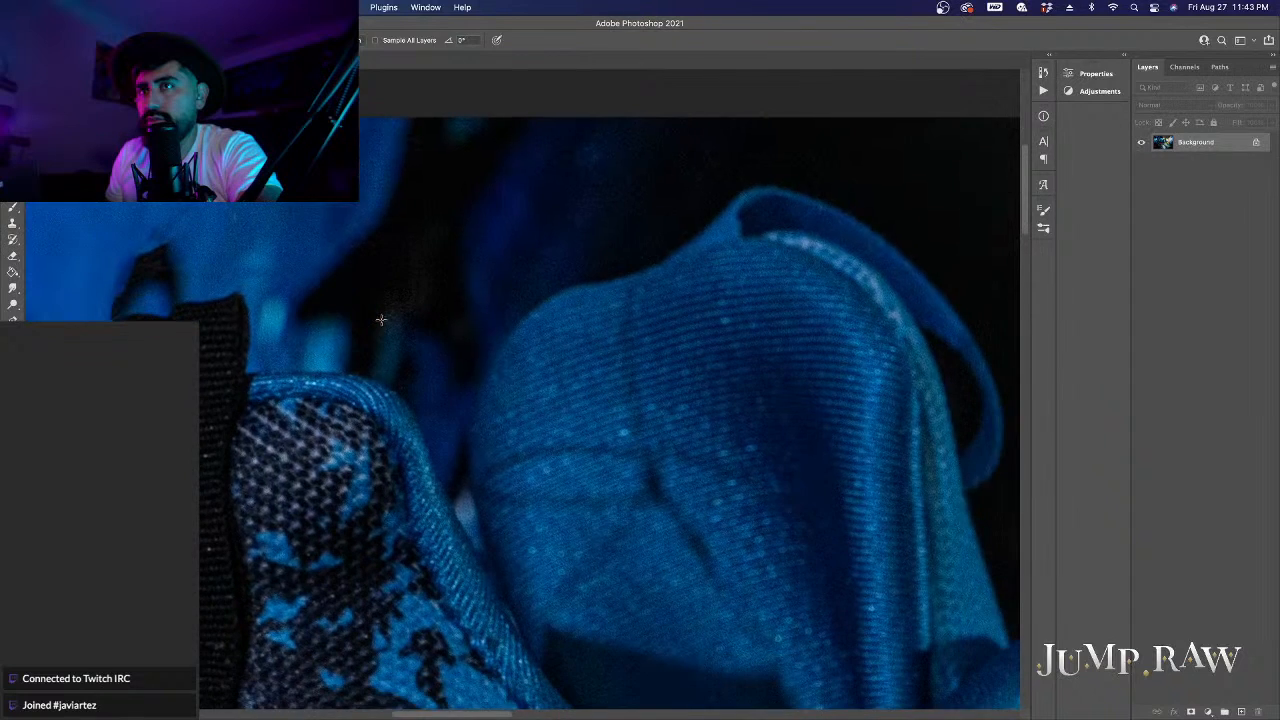
# Step: Adjust the healing brush size and heal away the dark thread-shadow lines on the blue ribbed fabric of the rear shoe
pyautogui.scroll(5, 381, 320)
pyautogui.scroll(-5, 381, 320)
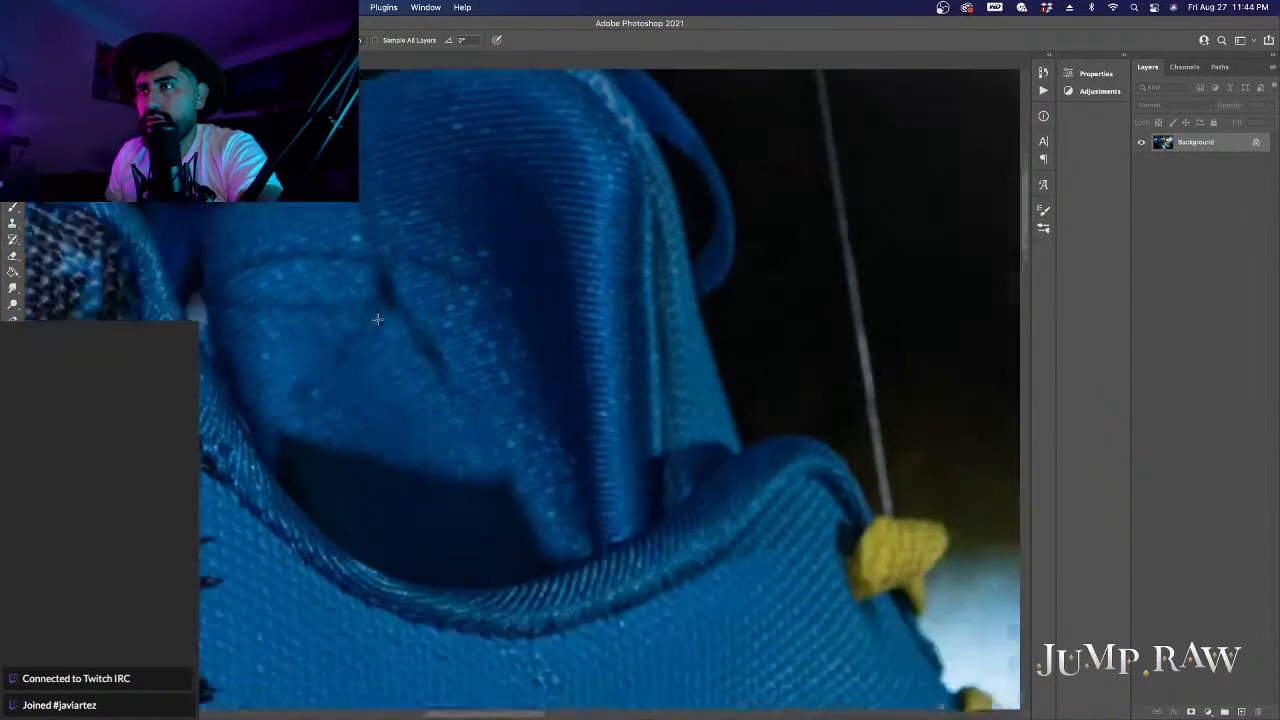
pyautogui.scroll(3, 379, 321)
pyautogui.scroll(5, 378, 322)
pyautogui.hscroll(2, 378, 322)
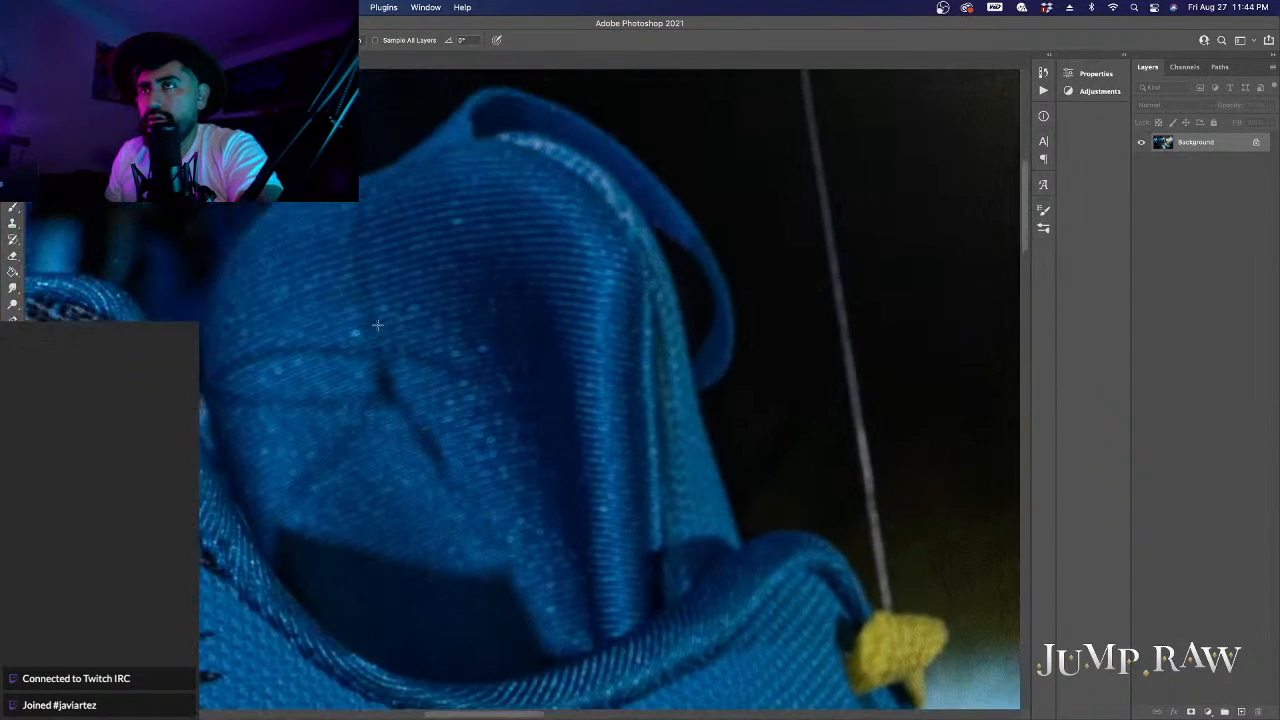
pyautogui.moveTo(358, 228)
pyautogui.mouseDown()
pyautogui.moveTo(372, 335)
pyautogui.moveTo(352, 350)
pyautogui.moveTo(291, 350)
pyautogui.moveTo(397, 349)
pyautogui.moveTo(484, 381)
pyautogui.moveTo(470, 380)
pyautogui.mouseUp()
pyautogui.rightClick(401, 294)
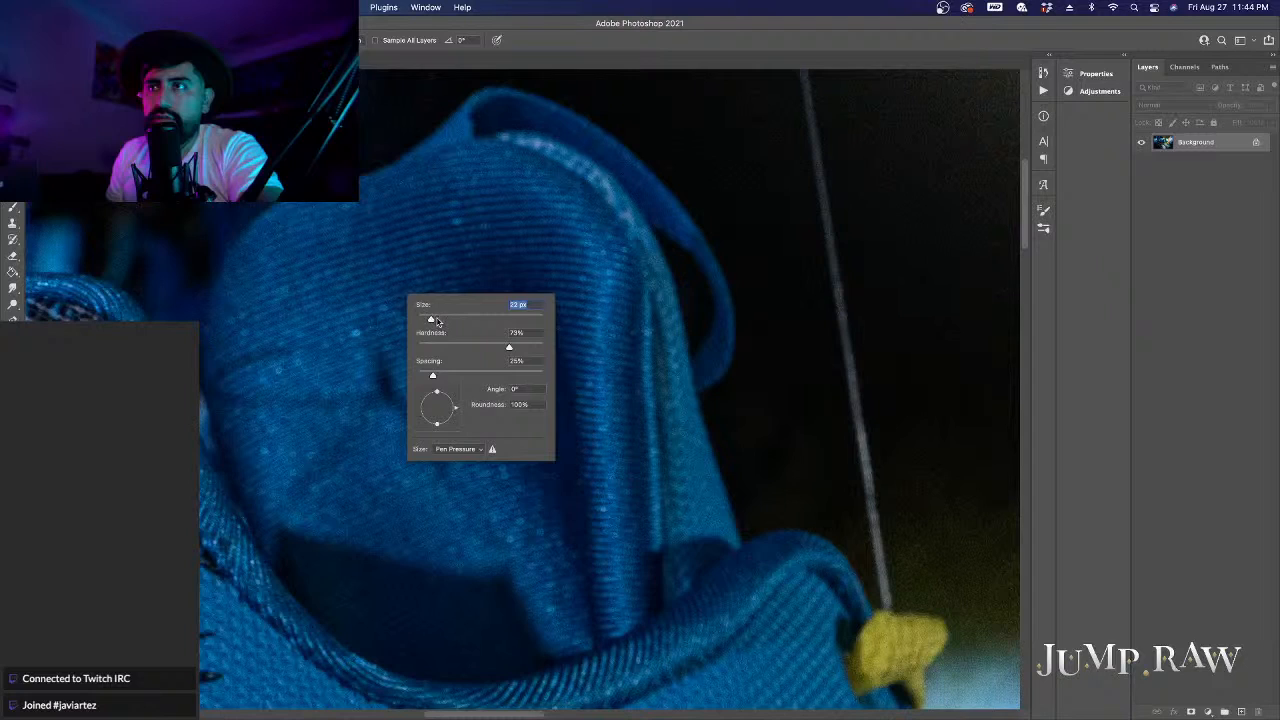
pyautogui.moveTo(288, 340)
pyautogui.mouseDown()
pyautogui.moveTo(215, 384)
pyautogui.moveTo(217, 395)
pyautogui.moveTo(352, 398)
pyautogui.moveTo(382, 382)
pyautogui.moveTo(382, 361)
pyautogui.moveTo(291, 503)
pyautogui.moveTo(387, 381)
pyautogui.moveTo(452, 506)
pyautogui.moveTo(499, 555)
pyautogui.moveTo(424, 442)
pyautogui.mouseUp()
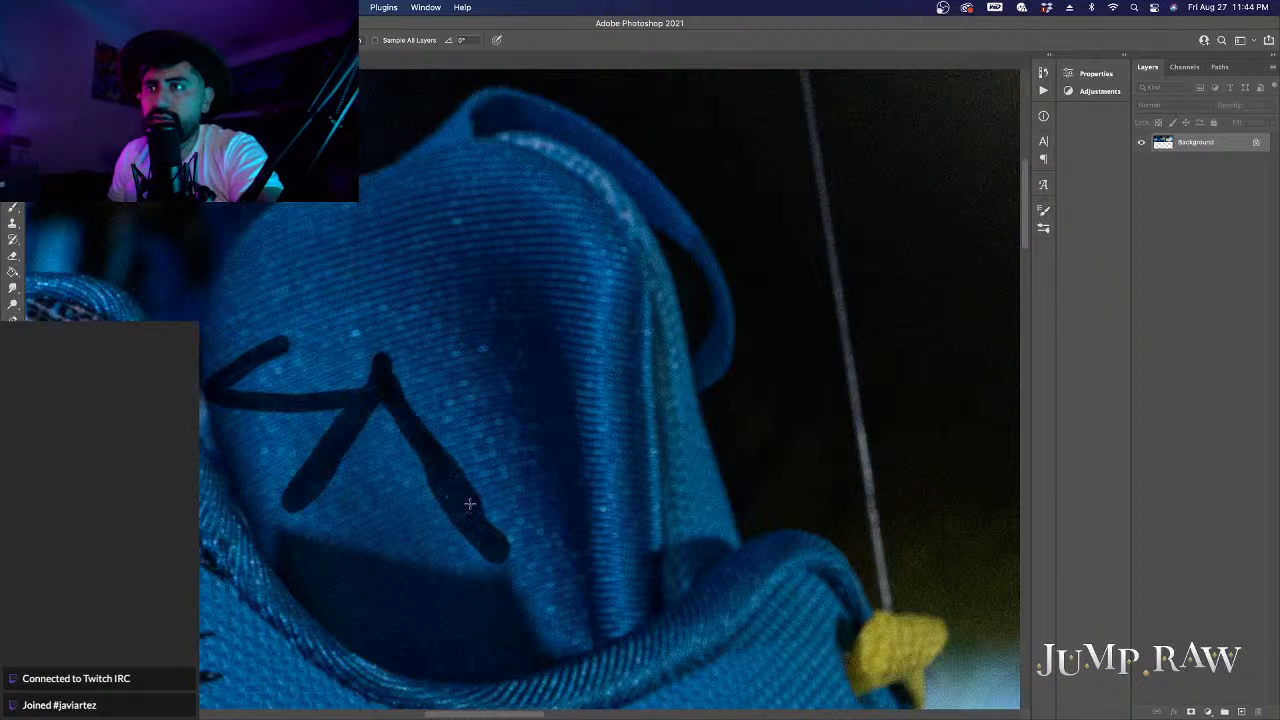
pyautogui.moveTo(469, 503); pyautogui.dragTo(471, 501)
# Step: Heal away the thread running from the yellow lace loop up through the dark background to the image's upper edge
pyautogui.hscroll(10, 513, 388)
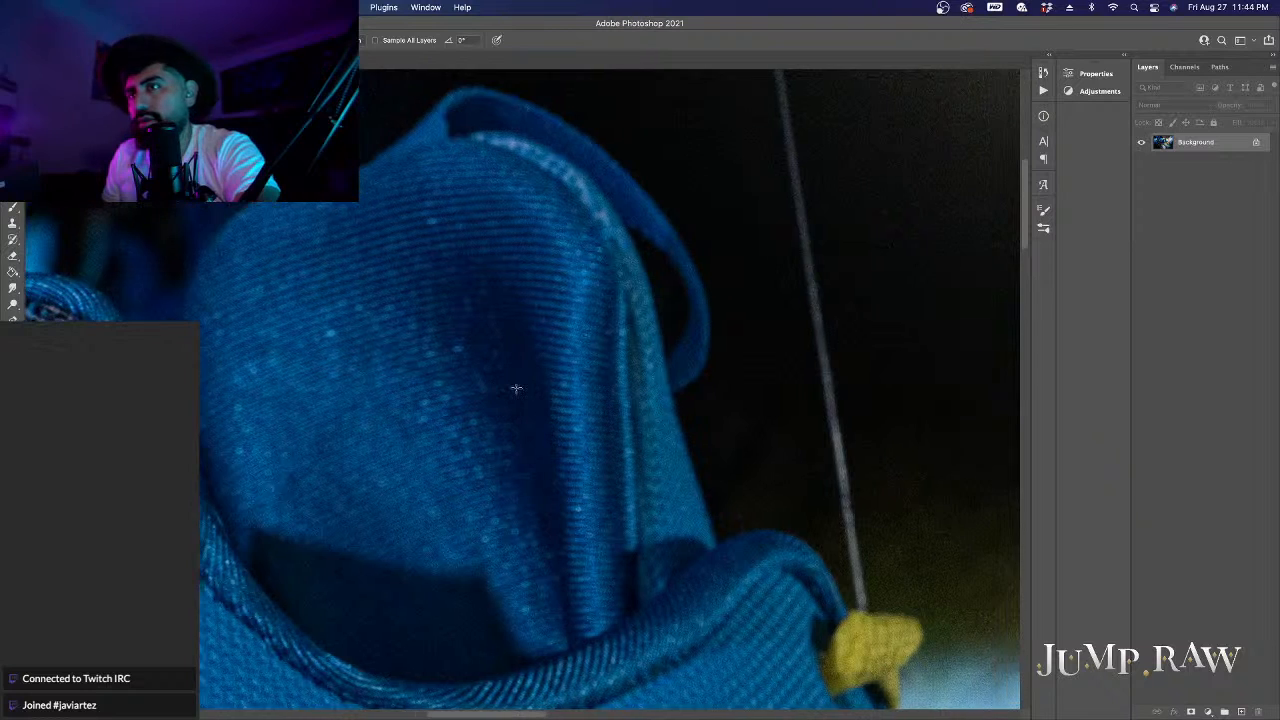
pyautogui.scroll(5, 514, 388)
pyautogui.scroll(-9, 514, 388)
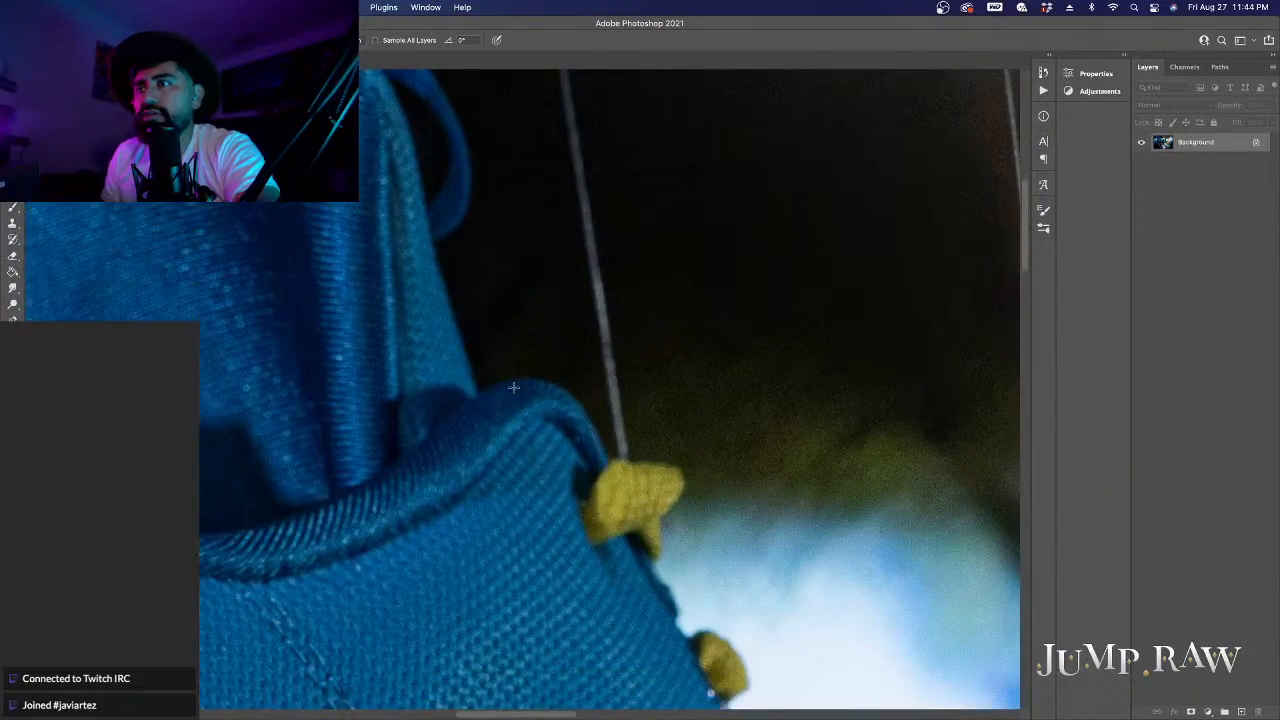
pyautogui.scroll(5, 514, 389)
pyautogui.hscroll(4, 514, 389)
pyautogui.moveTo(524, 563)
pyautogui.mouseDown()
pyautogui.moveTo(518, 580)
pyautogui.moveTo(437, 86)
pyautogui.mouseUp()
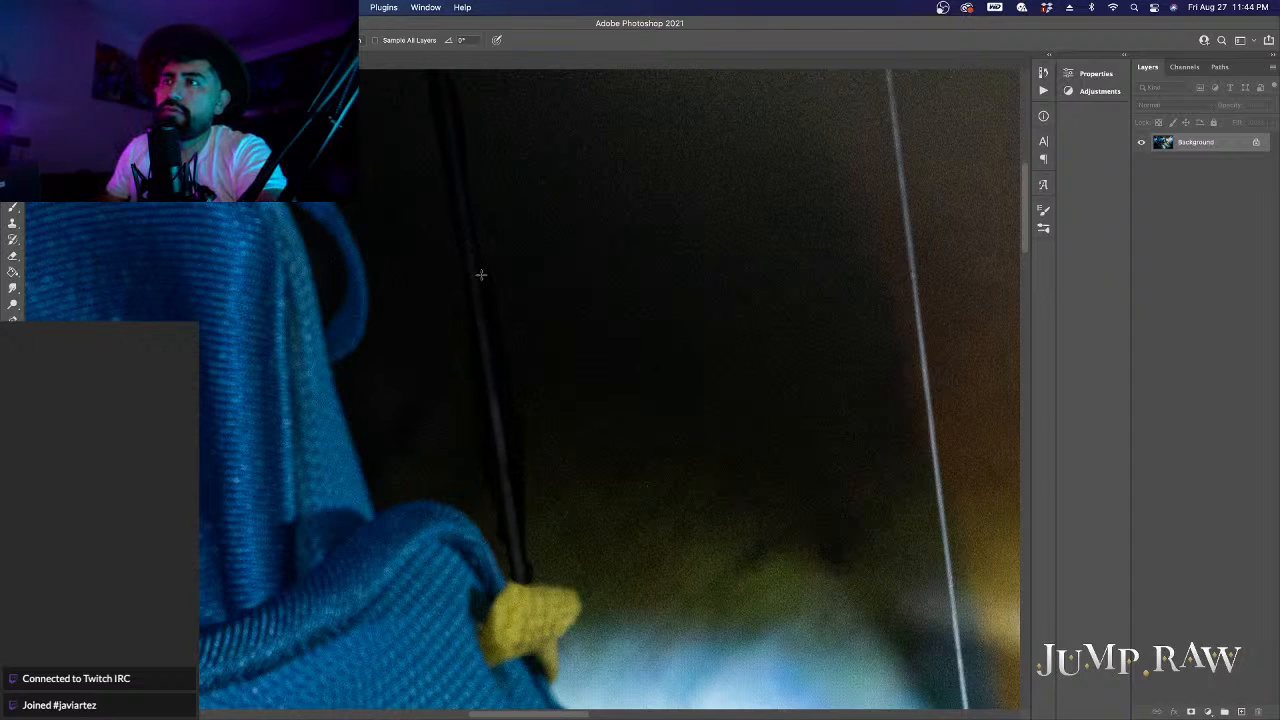
pyautogui.moveTo(441, 66)
pyautogui.mouseDown()
pyautogui.moveTo(446, 120)
pyautogui.moveTo(439, 58)
pyautogui.moveTo(446, 86)
pyautogui.moveTo(444, 73)
pyautogui.mouseUp()
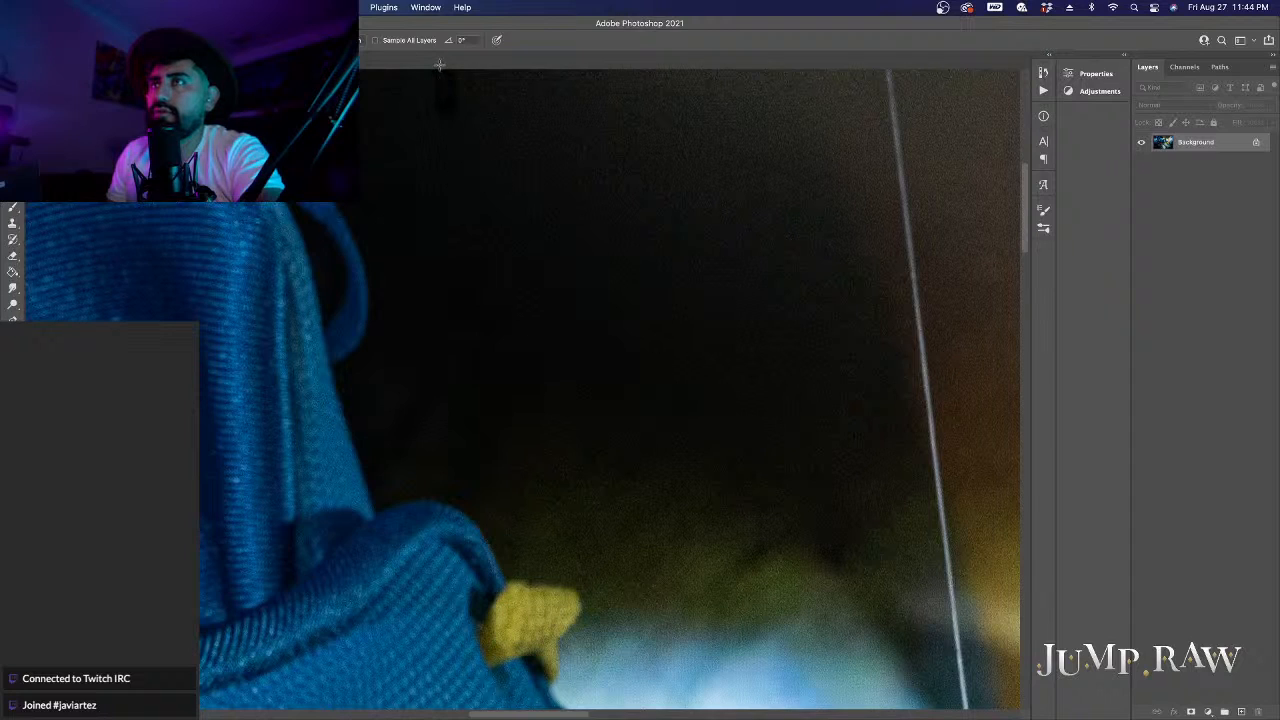
pyautogui.scroll(4, 449, 105)
pyautogui.moveTo(450, 177); pyautogui.dragTo(440, 257)
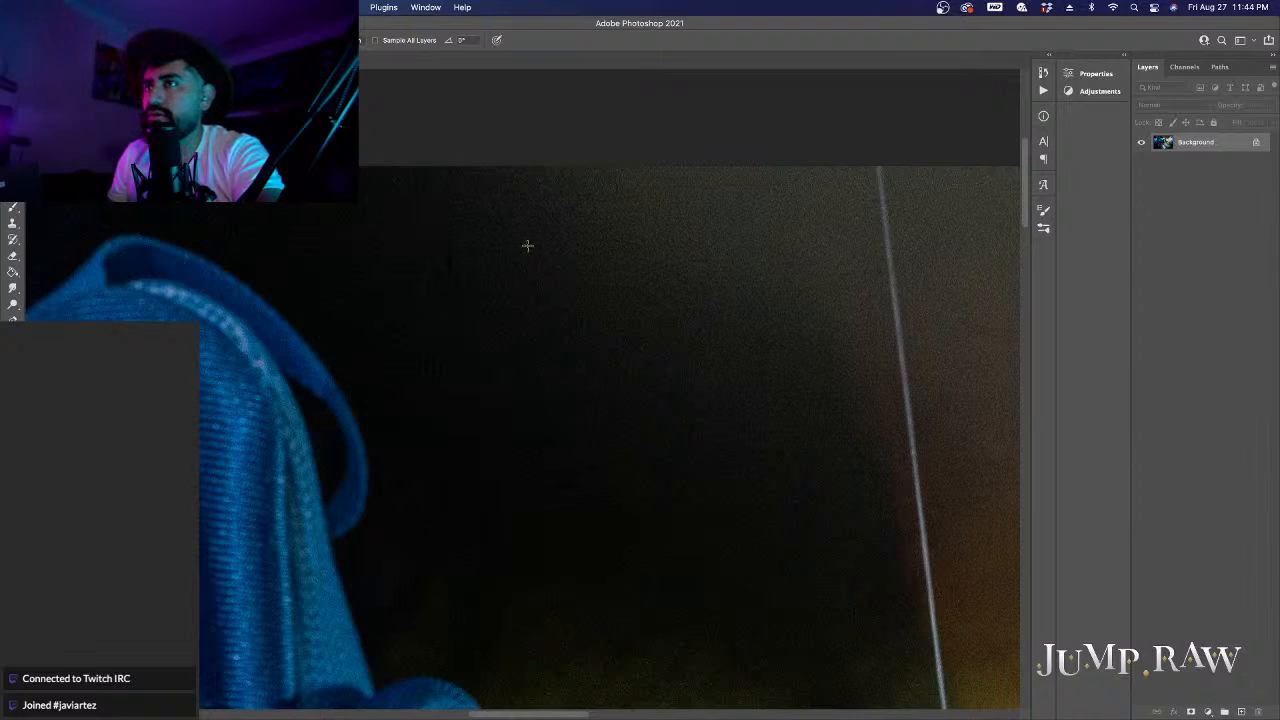
# Step: Heal away the forked thread ends and knot above the black heel tab of the front shoe
pyautogui.scroll(-10, 527, 242)
pyautogui.hscroll(10, 527, 242)
pyautogui.scroll(-5, 527, 242)
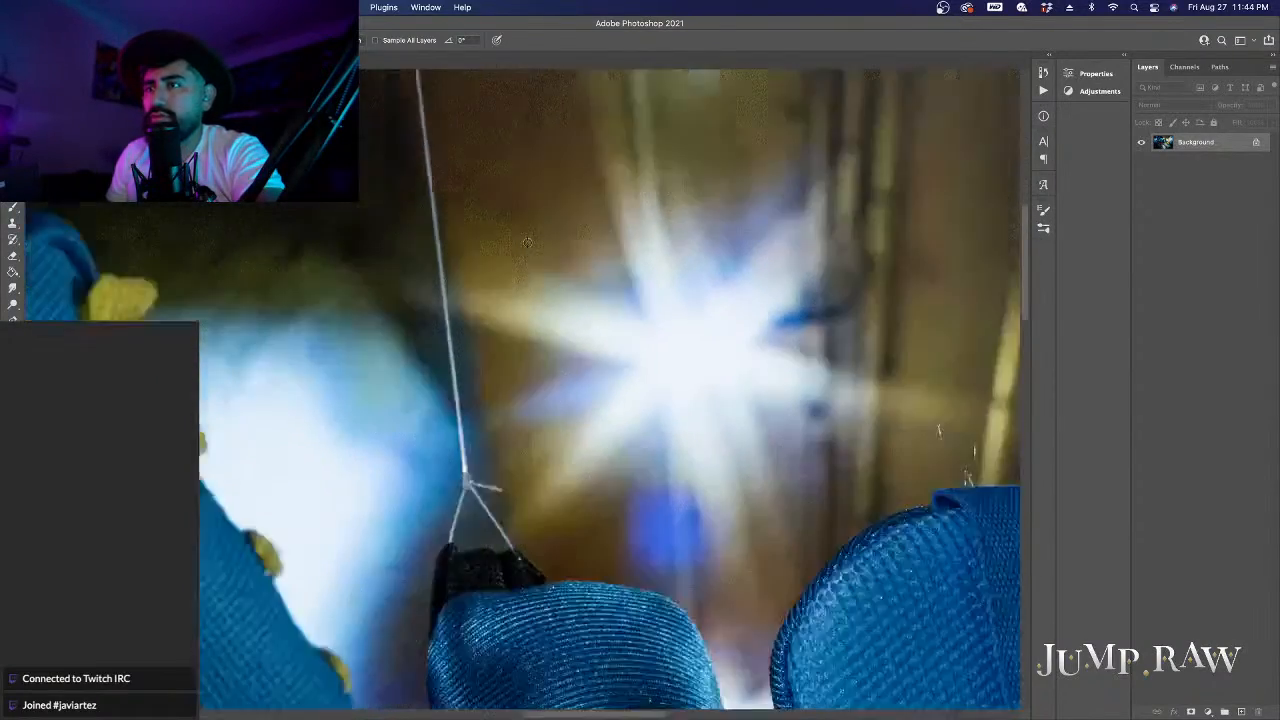
pyautogui.scroll(5, 516, 448)
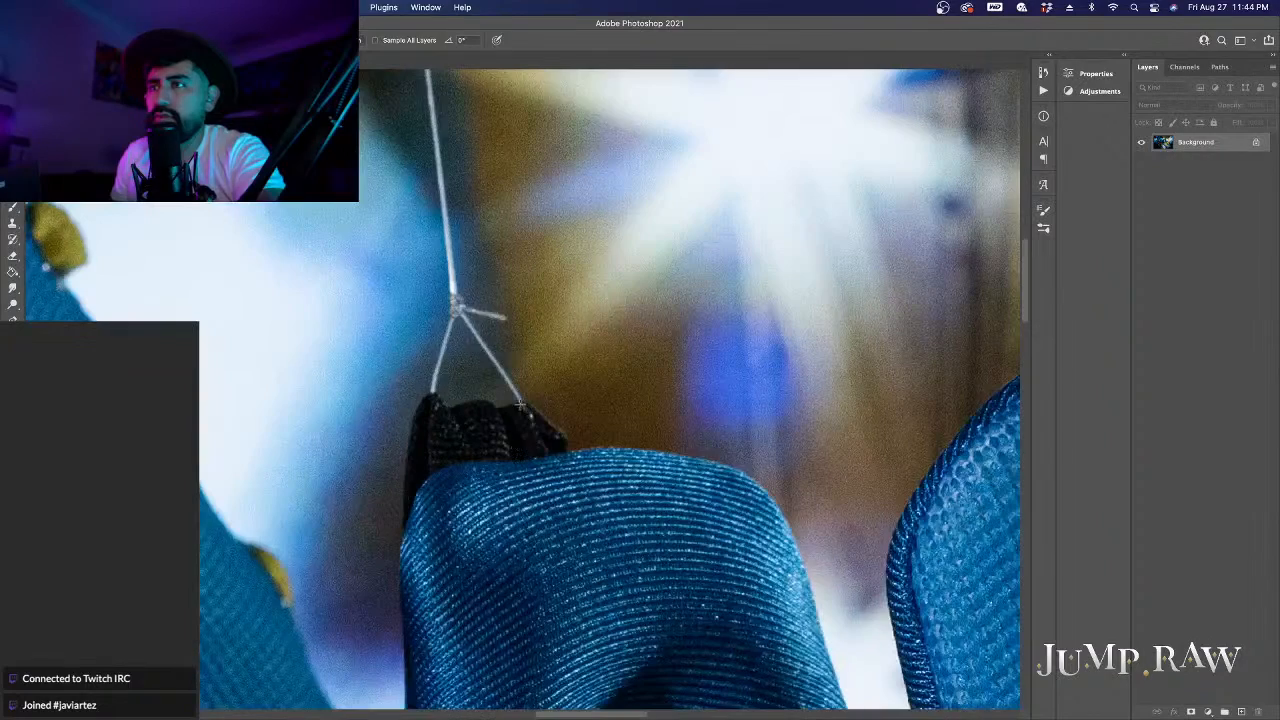
pyautogui.moveTo(522, 403)
pyautogui.mouseDown()
pyautogui.moveTo(454, 307)
pyautogui.moveTo(506, 322)
pyautogui.moveTo(453, 304)
pyautogui.moveTo(433, 387)
pyautogui.mouseUp()
pyautogui.moveTo(457, 308); pyautogui.dragTo(456, 289)
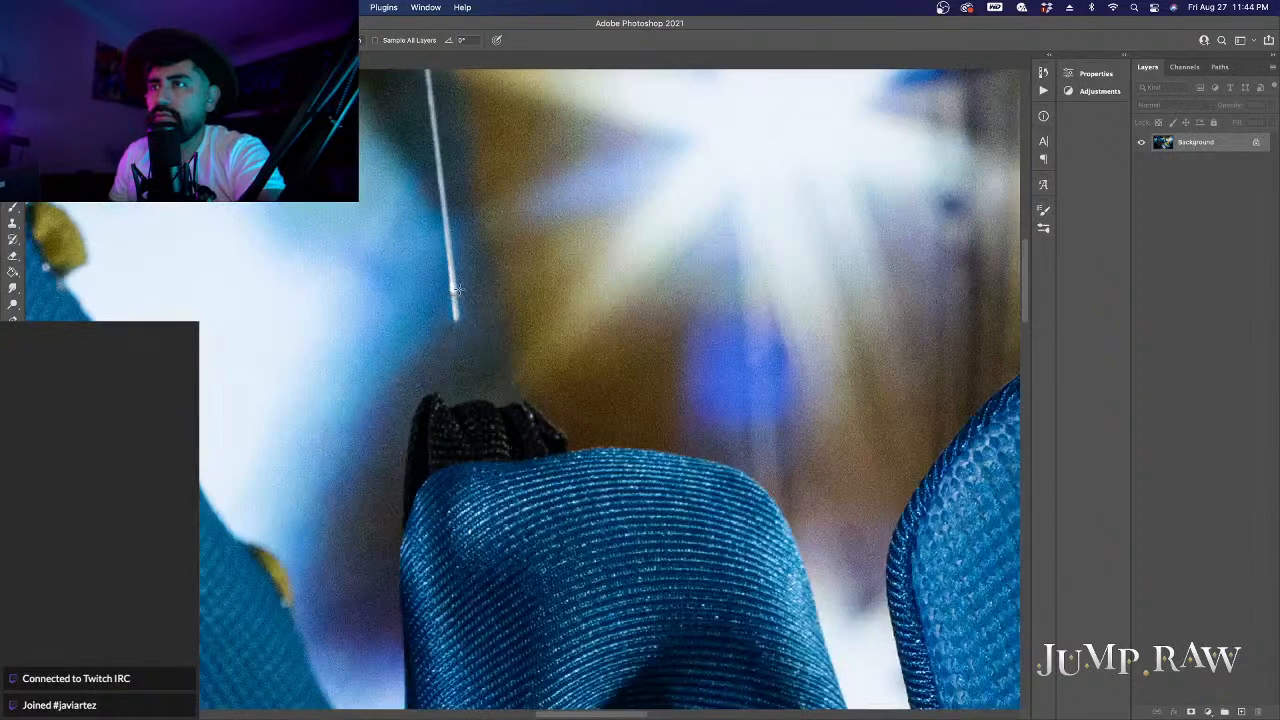
# Step: Select the long thread above the front shoe's heel tab with a narrow straight-edged lasso, fill it to remove it, and deselect
pyautogui.scroll(10, 474, 352)
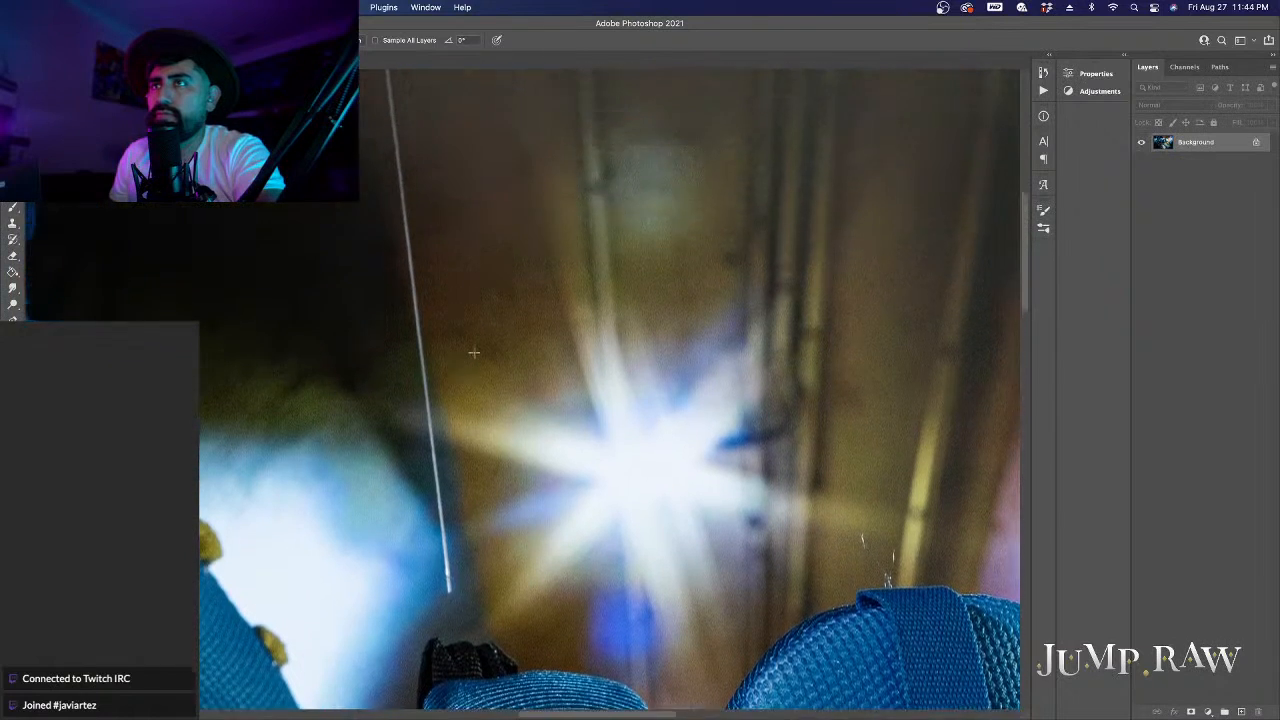
pyautogui.scroll(-1, 474, 352)
pyautogui.press('l')
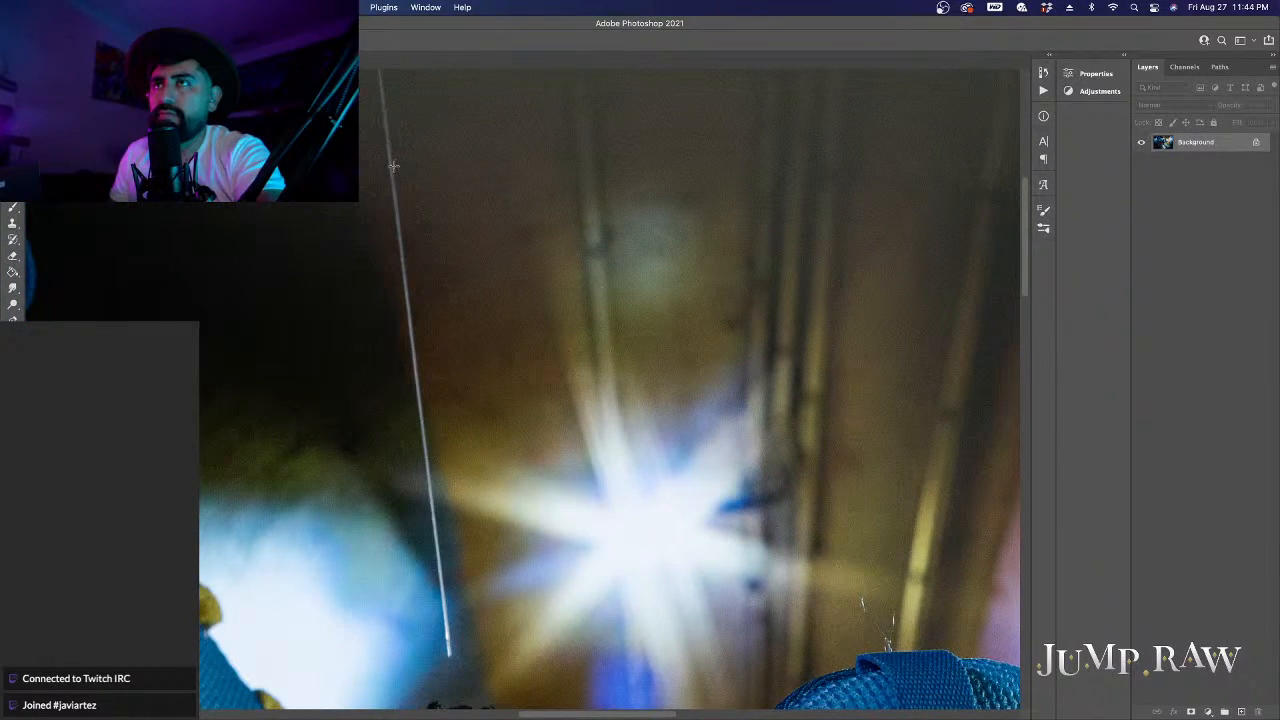
pyautogui.scroll(3, 393, 165)
pyautogui.scroll(-3, 393, 165)
pyautogui.scroll(-3, 393, 165)
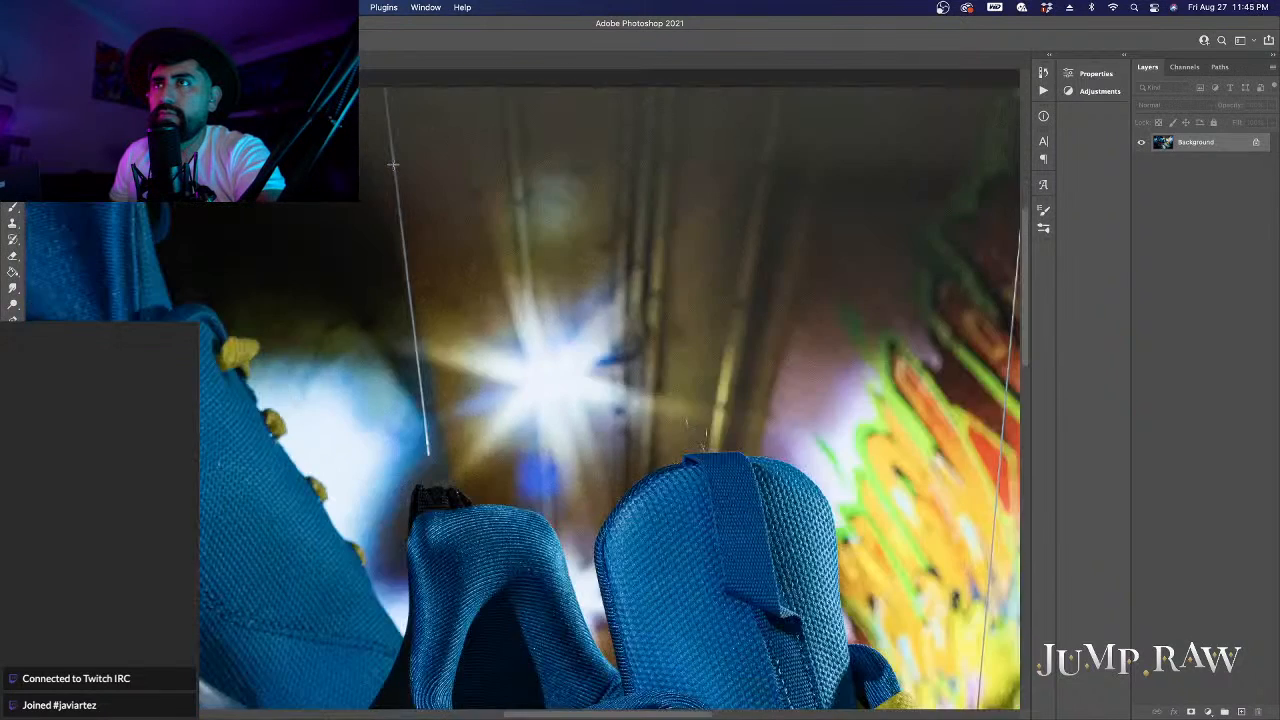
pyautogui.scroll(2, 377, 89)
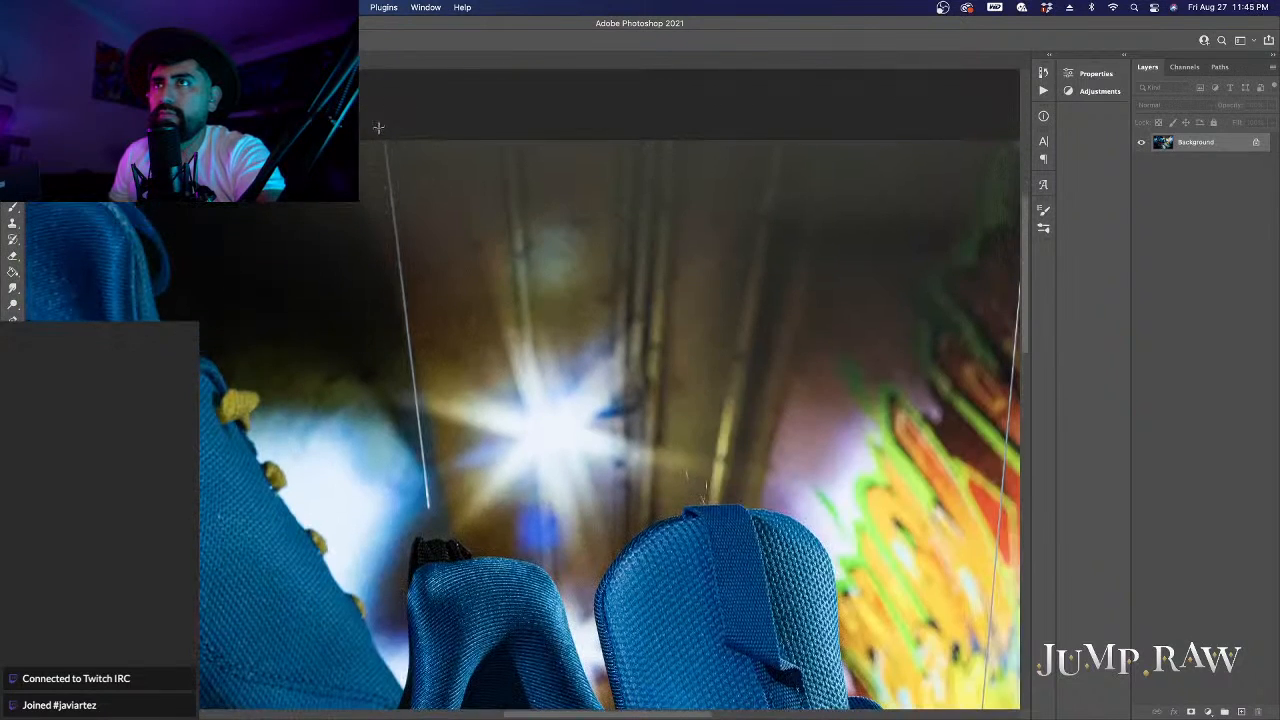
pyautogui.click(381, 136)
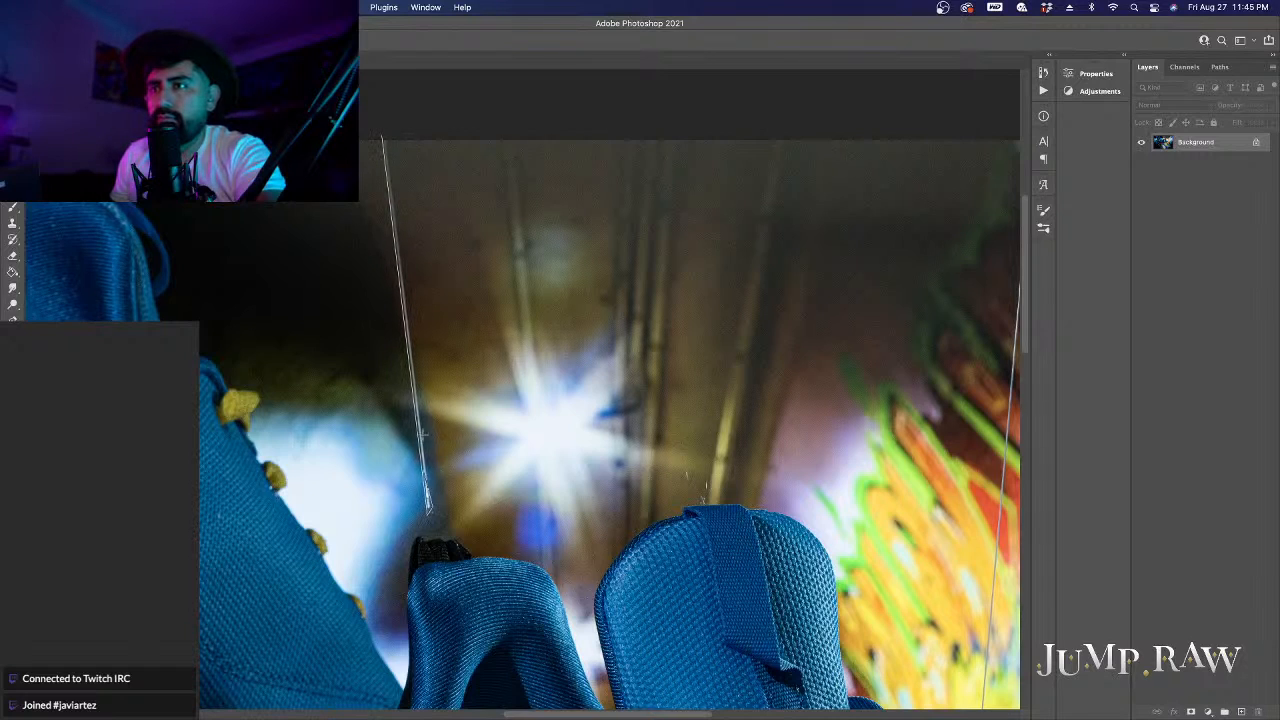
pyautogui.click(429, 510)
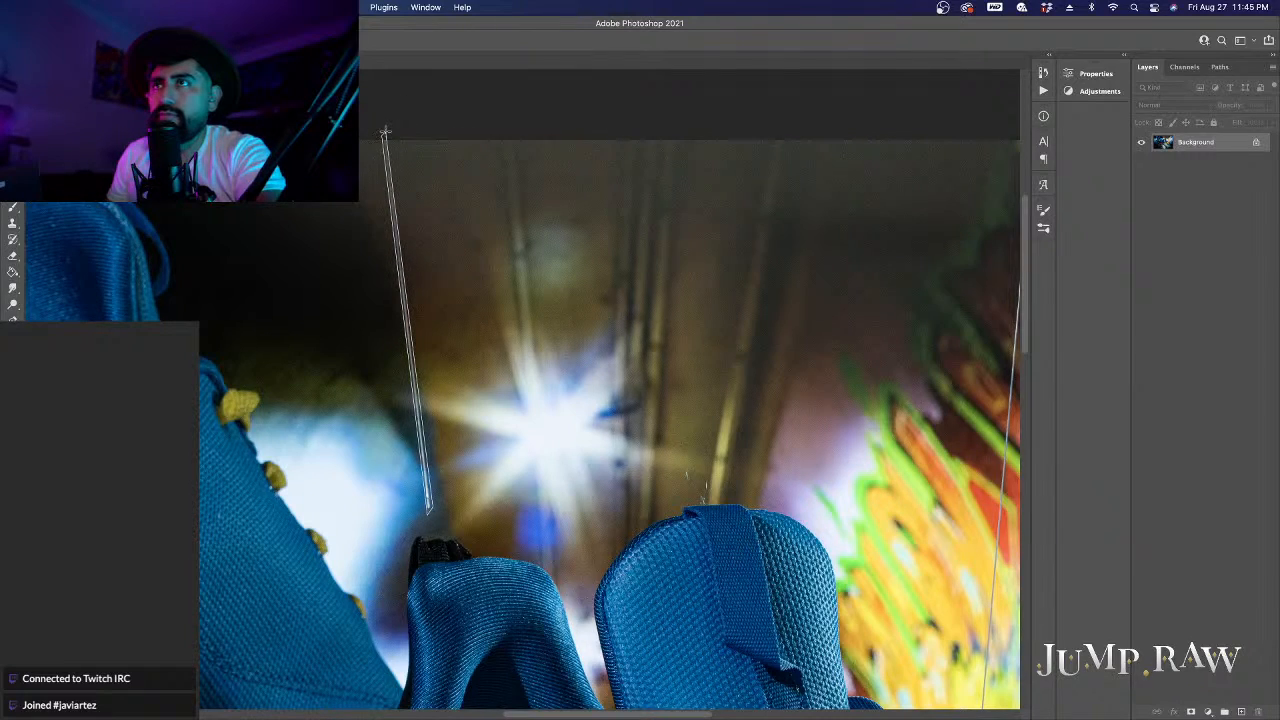
pyautogui.click(384, 132)
pyautogui.hotkey('shift', 'BackSpace')
pyautogui.press('Return')
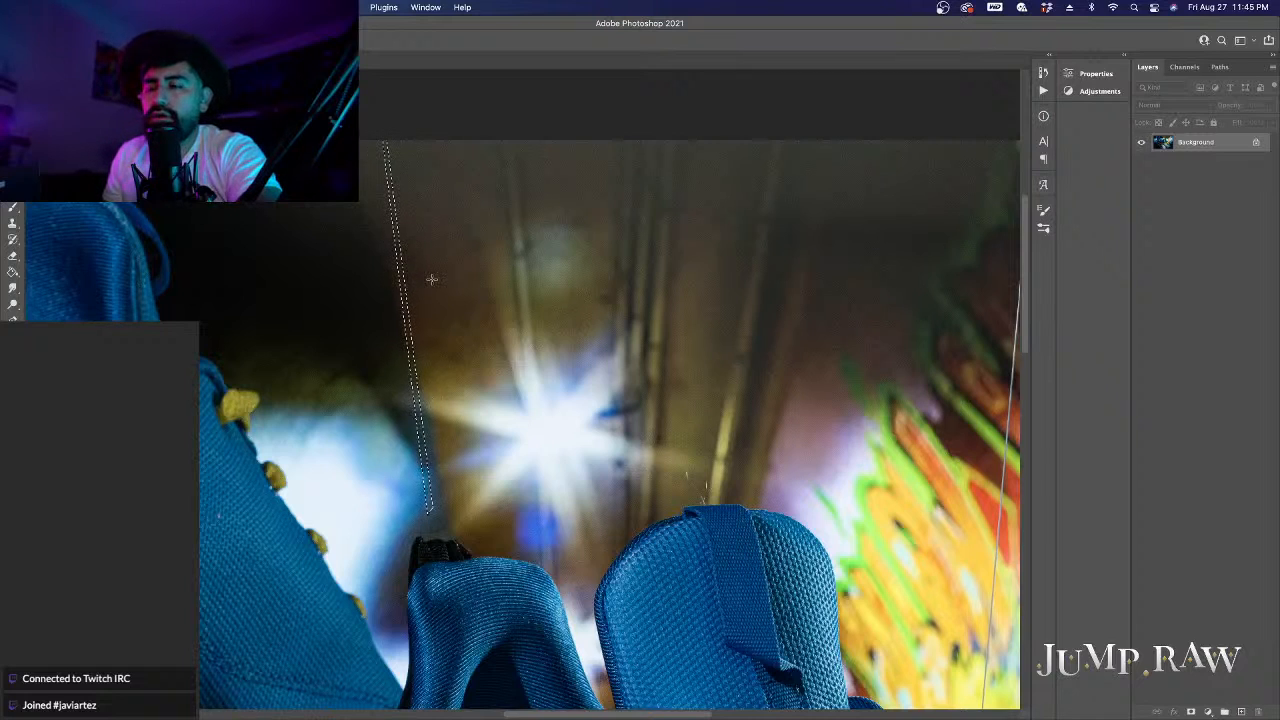
pyautogui.press('super+d')
# Step: Heal away the loose thread bits above the blue strap on the front shoe's tongue
pyautogui.hscroll(5, 437, 279)
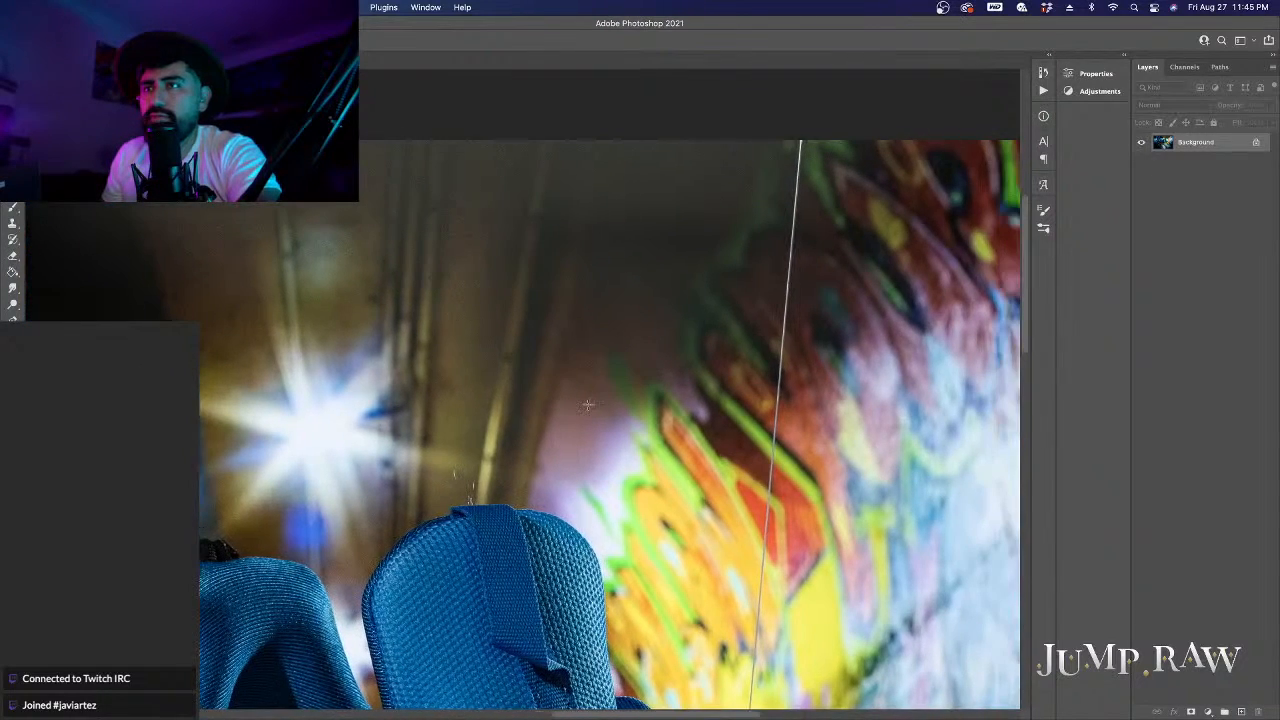
pyautogui.press('j')
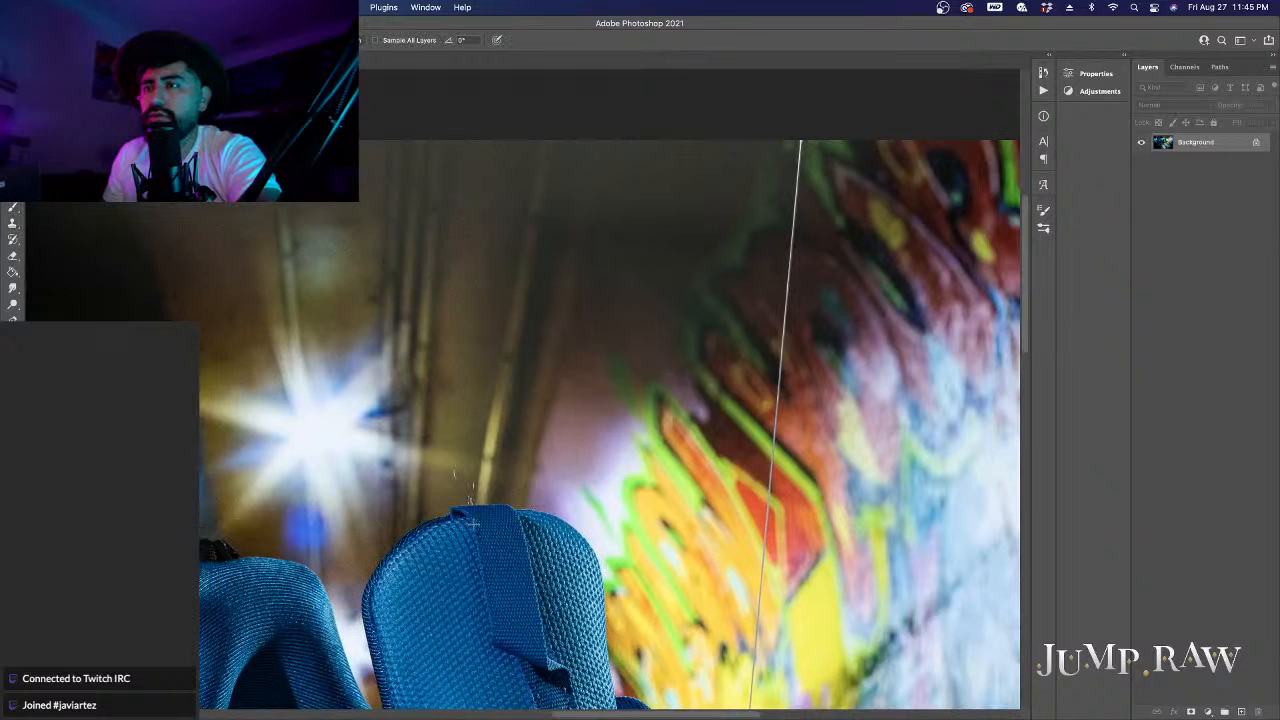
pyautogui.scroll(2, 484, 516)
pyautogui.scroll(3, 484, 542)
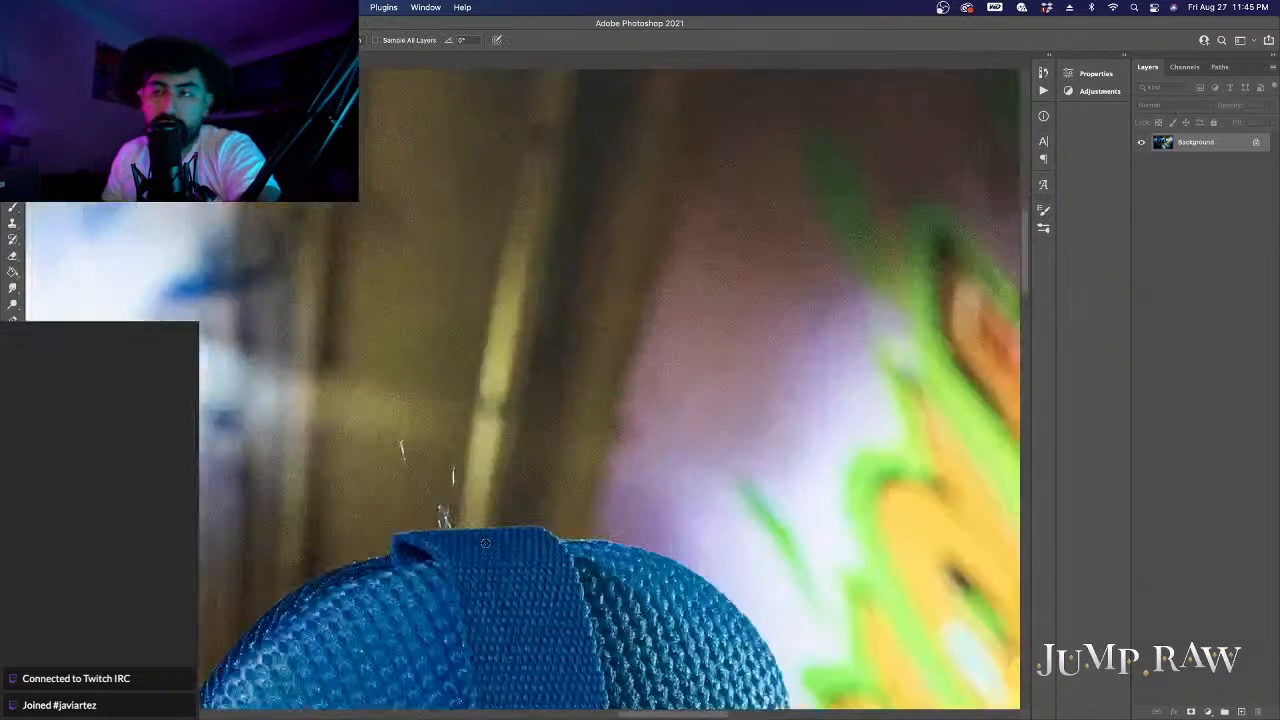
pyautogui.moveTo(402, 446)
pyautogui.mouseDown()
pyautogui.moveTo(446, 520)
pyautogui.moveTo(457, 473)
pyautogui.mouseUp()
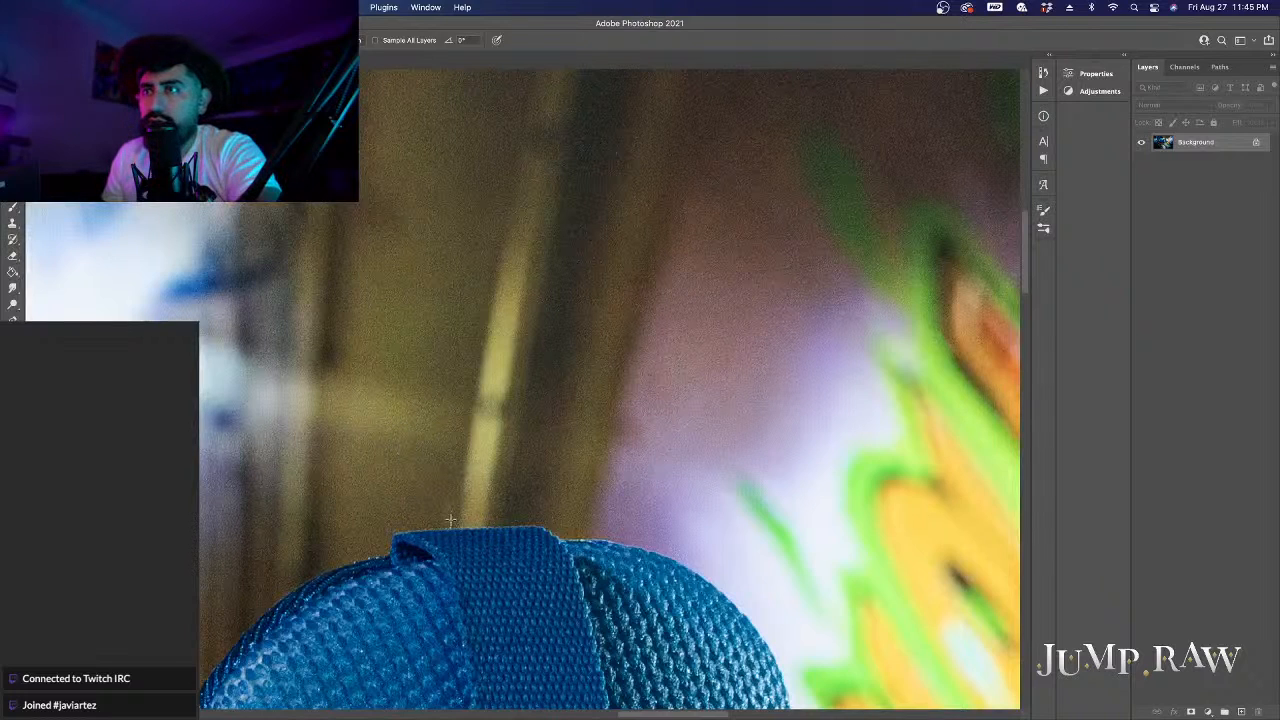
# Step: Heal away the loose thread end lying across the blue toe fabric and the lowest yellow laces of the front shoe
pyautogui.hscroll(5, 512, 486)
pyautogui.scroll(-6, 517, 486)
pyautogui.scroll(-3, 517, 486)
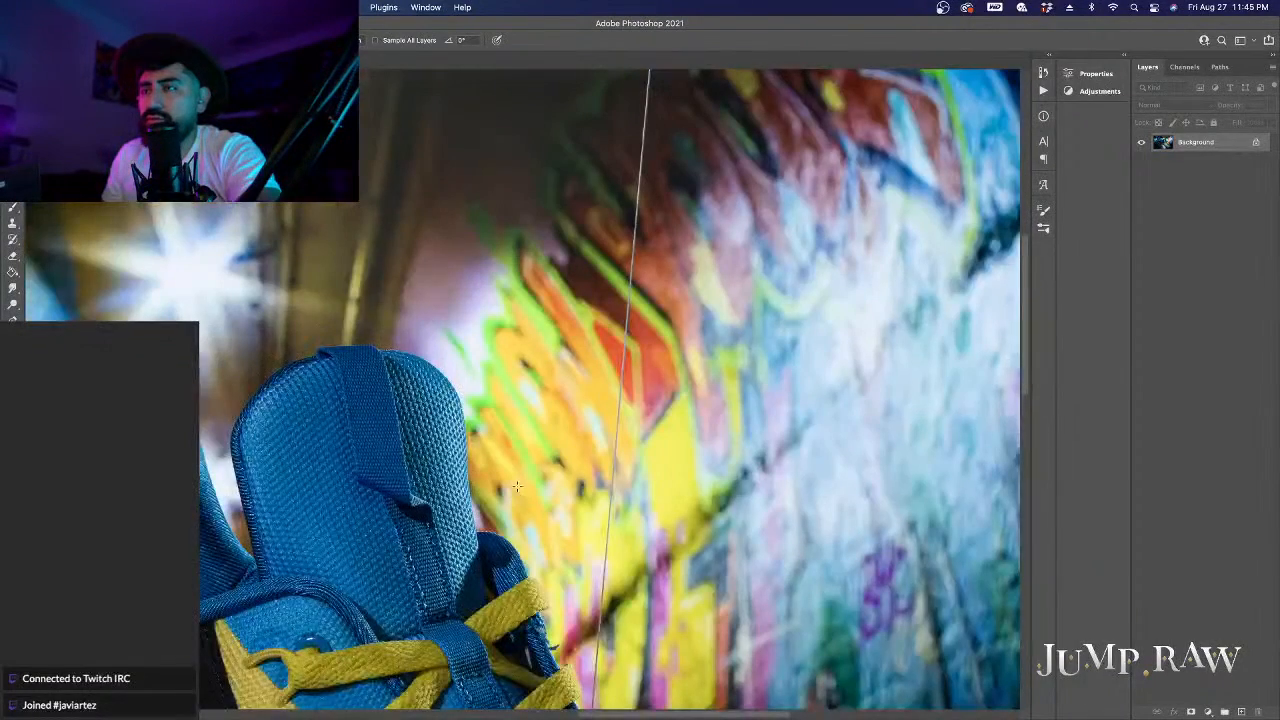
pyautogui.scroll(-8, 537, 493)
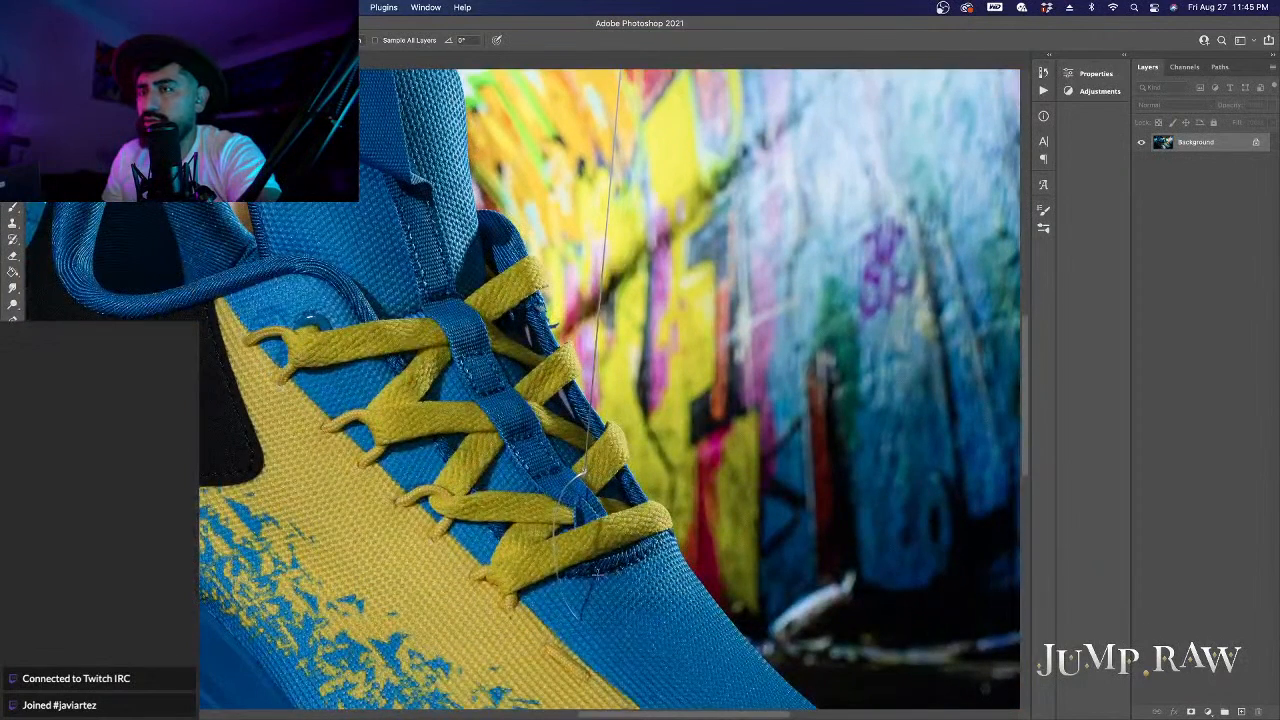
pyautogui.scroll(3, 596, 634)
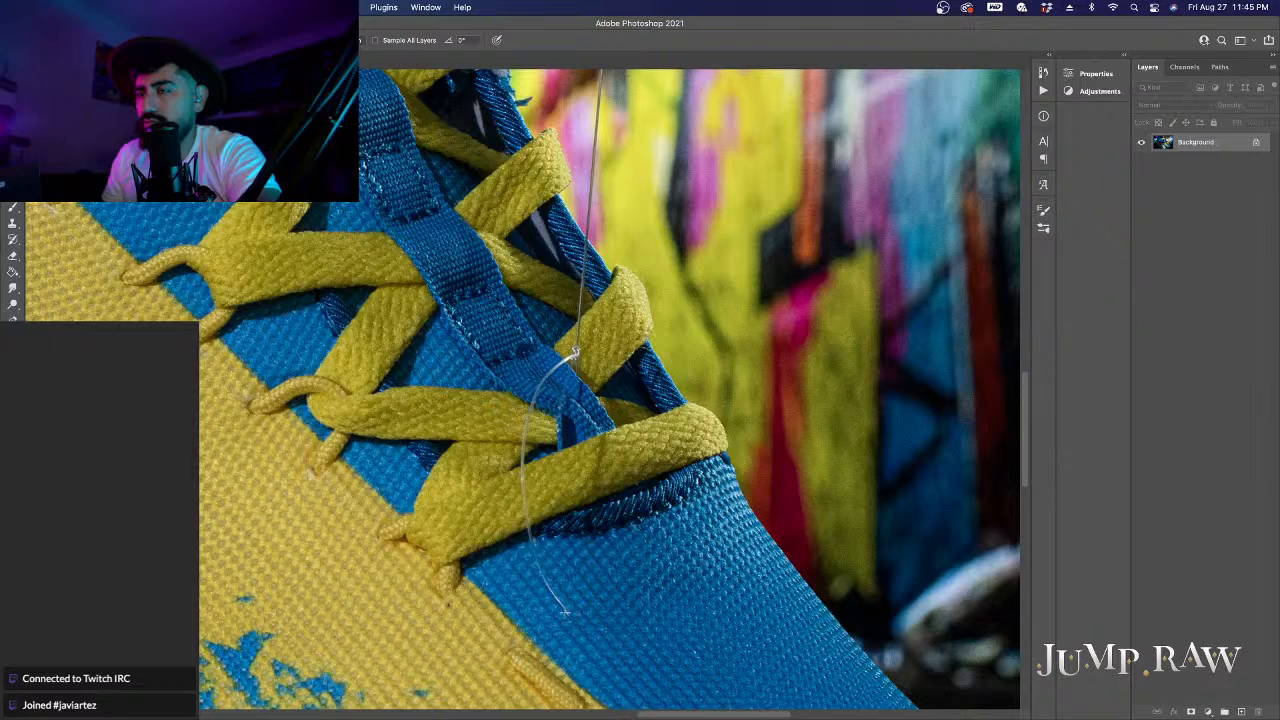
pyautogui.moveTo(520, 472)
pyautogui.mouseDown()
pyautogui.moveTo(545, 583)
pyautogui.moveTo(569, 614)
pyautogui.mouseUp()
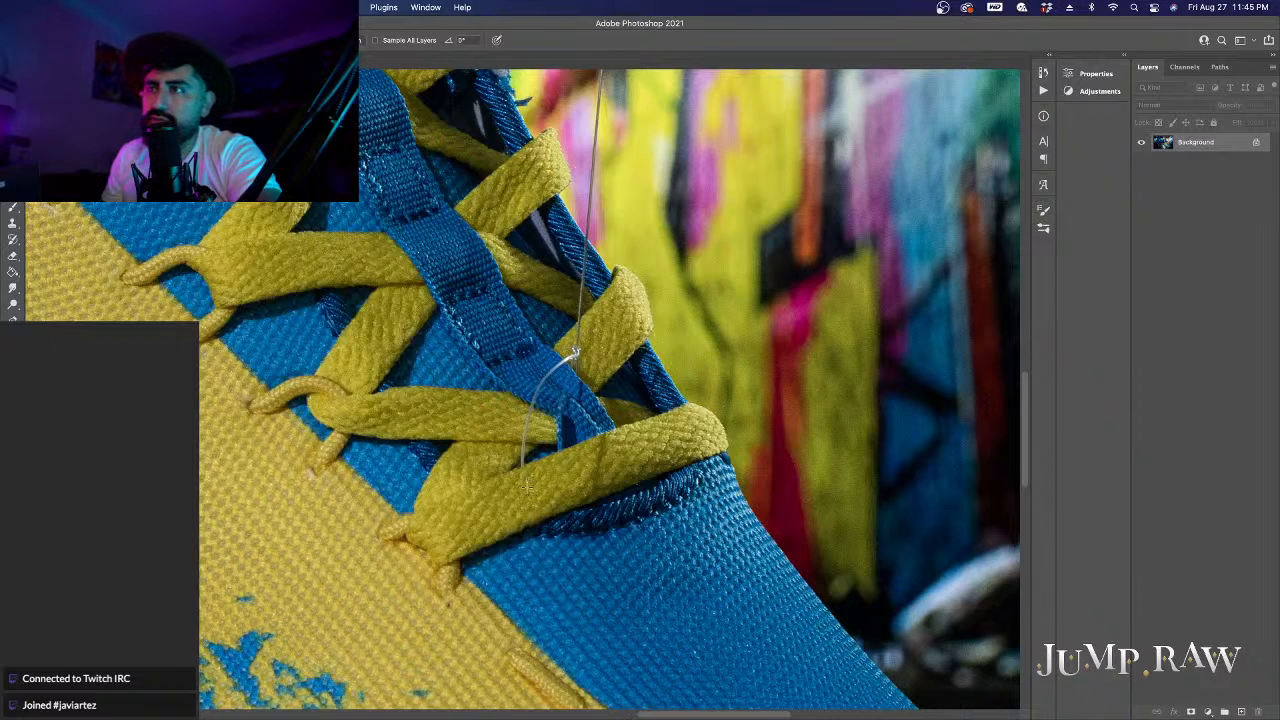
pyautogui.scroll(3, 526, 487)
pyautogui.moveTo(511, 452); pyautogui.dragTo(494, 488)
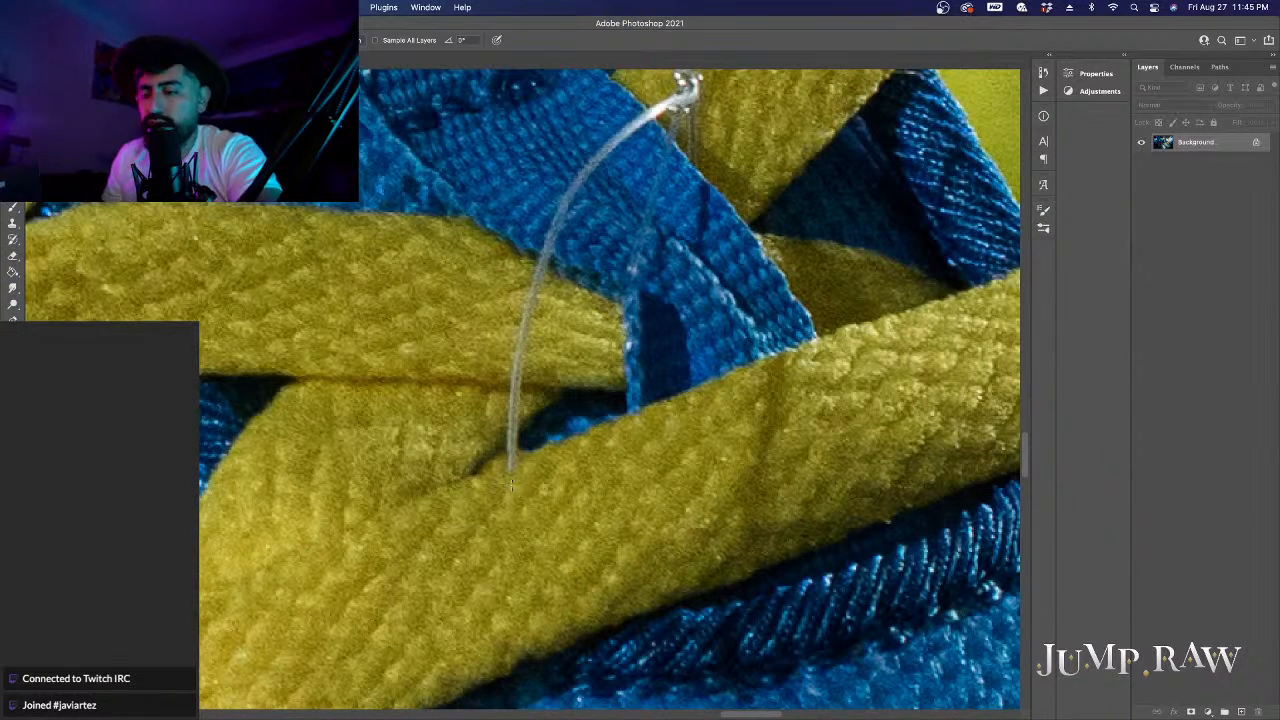
pyautogui.moveTo(537, 275)
pyautogui.mouseDown()
pyautogui.moveTo(523, 353)
pyautogui.moveTo(504, 363)
pyautogui.moveTo(519, 373)
pyautogui.moveTo(520, 505)
pyautogui.mouseUp()
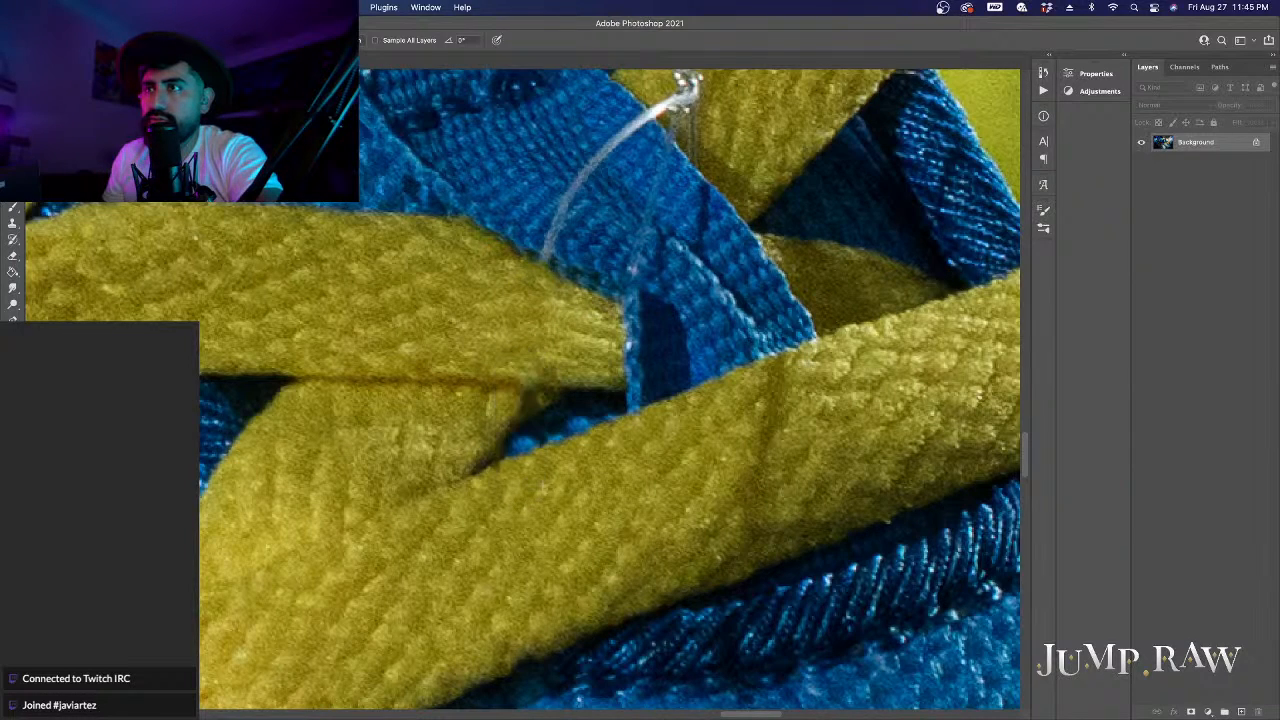
# Step: Heal away the knot, its curved thread ends on the blue lace strap, and the thread crossing the neighbouring yellow lace
pyautogui.scroll(5, 548, 480)
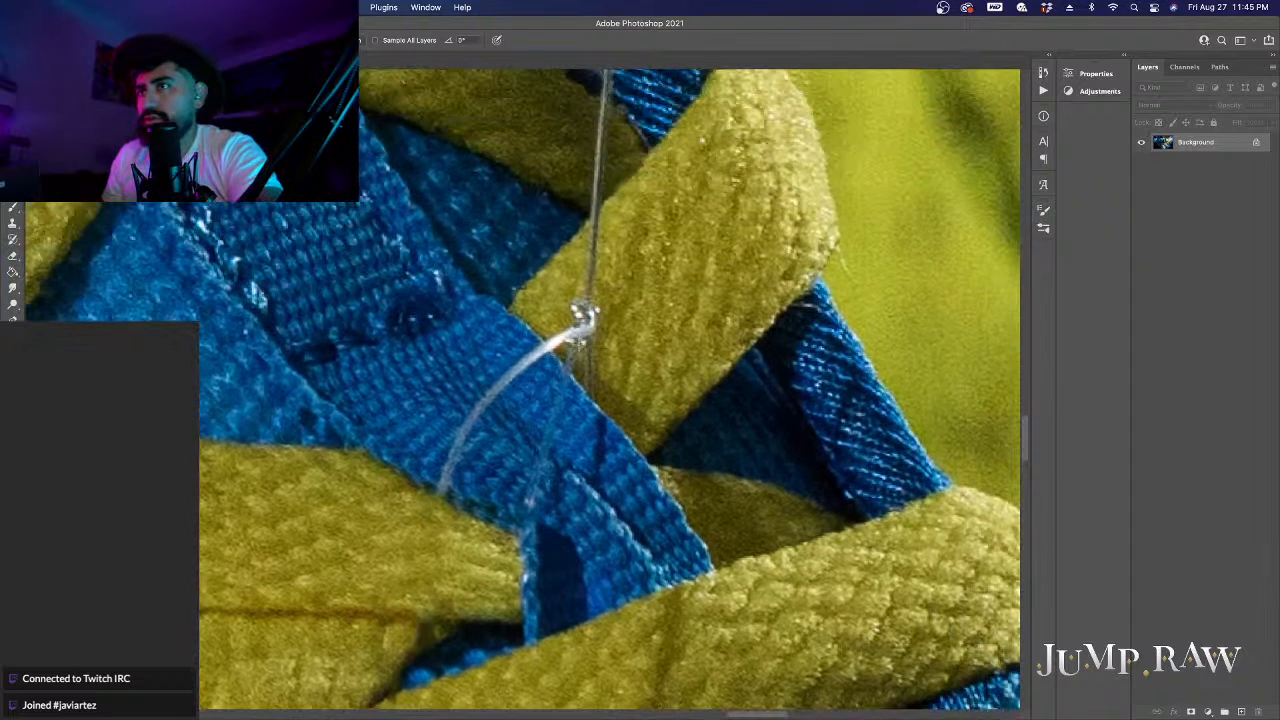
pyautogui.moveTo(588, 298)
pyautogui.mouseDown()
pyautogui.moveTo(582, 336)
pyautogui.moveTo(586, 323)
pyautogui.moveTo(516, 369)
pyautogui.moveTo(456, 436)
pyautogui.moveTo(440, 502)
pyautogui.mouseUp()
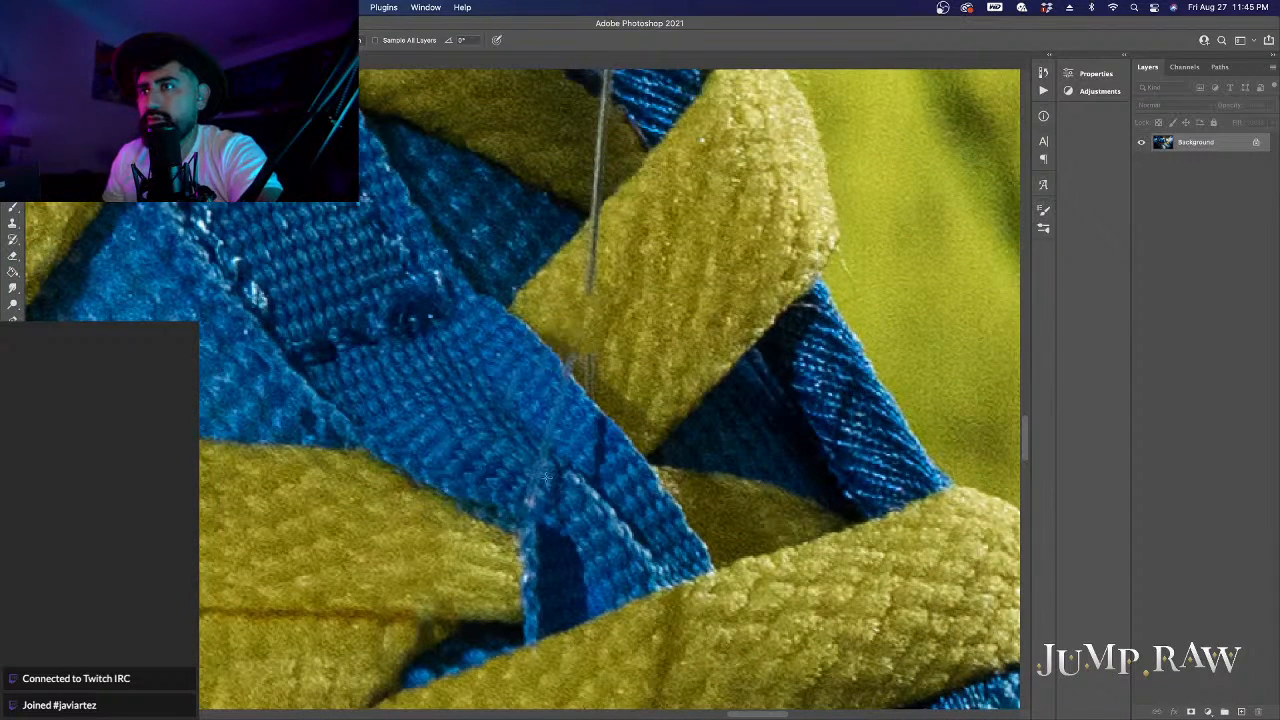
pyautogui.moveTo(564, 391); pyautogui.dragTo(518, 522)
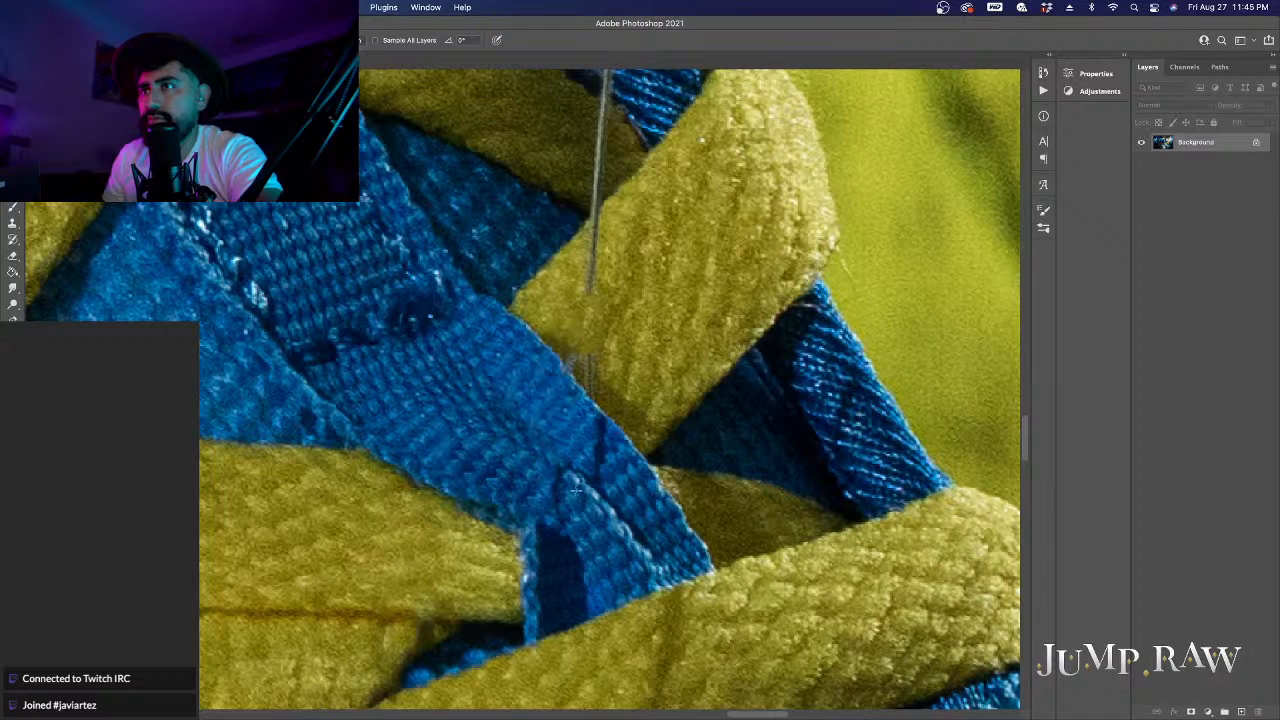
pyautogui.click(567, 350)
pyautogui.click(576, 376)
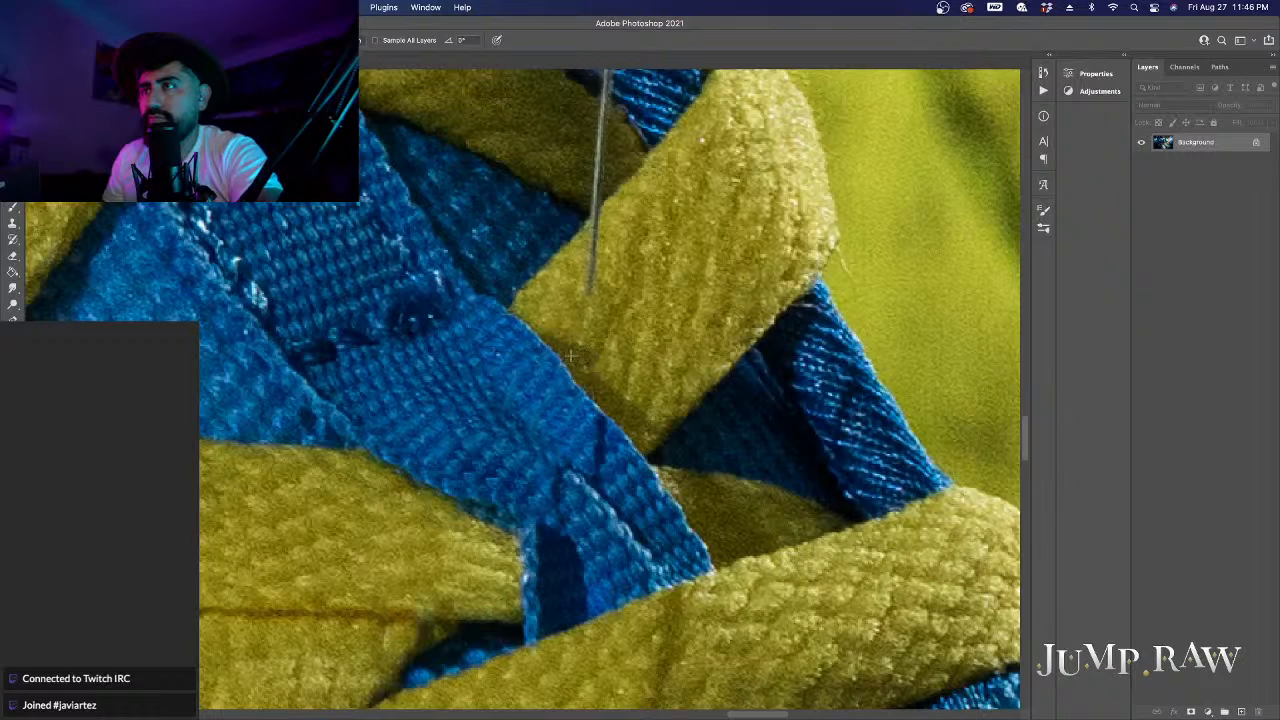
pyautogui.click(569, 356)
pyautogui.click(587, 404)
pyautogui.click(572, 376)
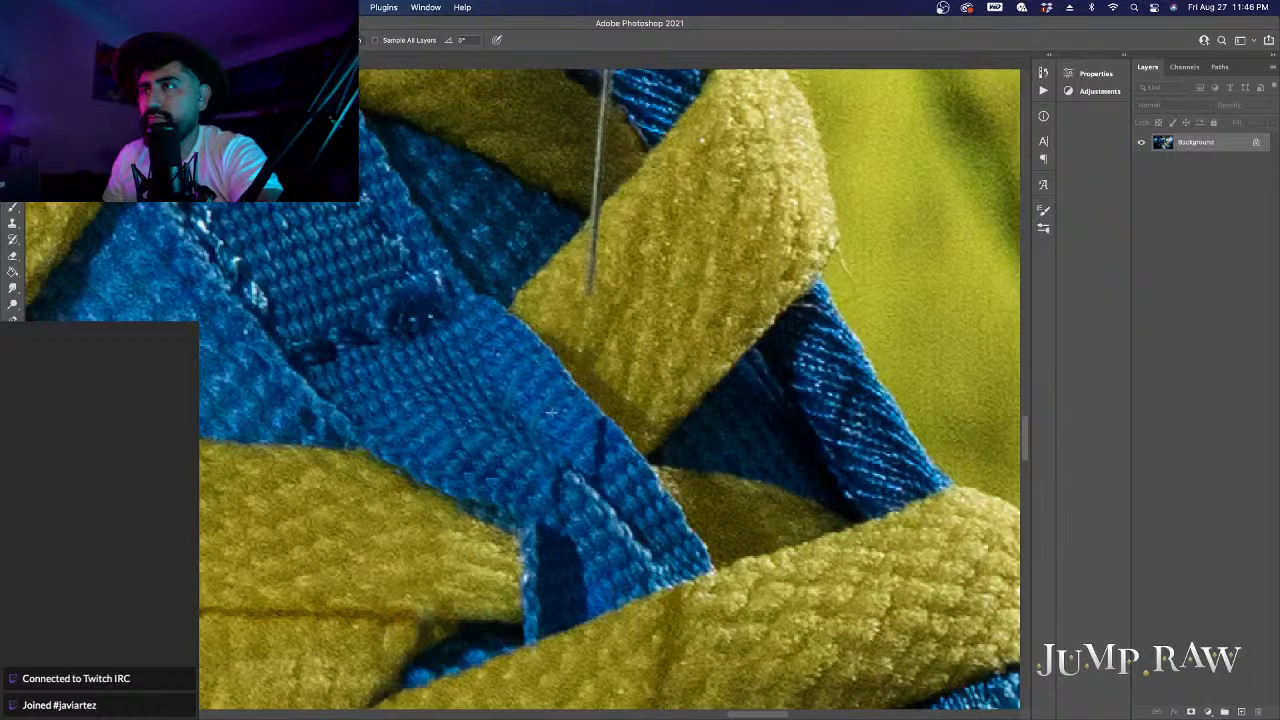
pyautogui.scroll(5, 566, 412)
pyautogui.moveTo(576, 401); pyautogui.dragTo(577, 453)
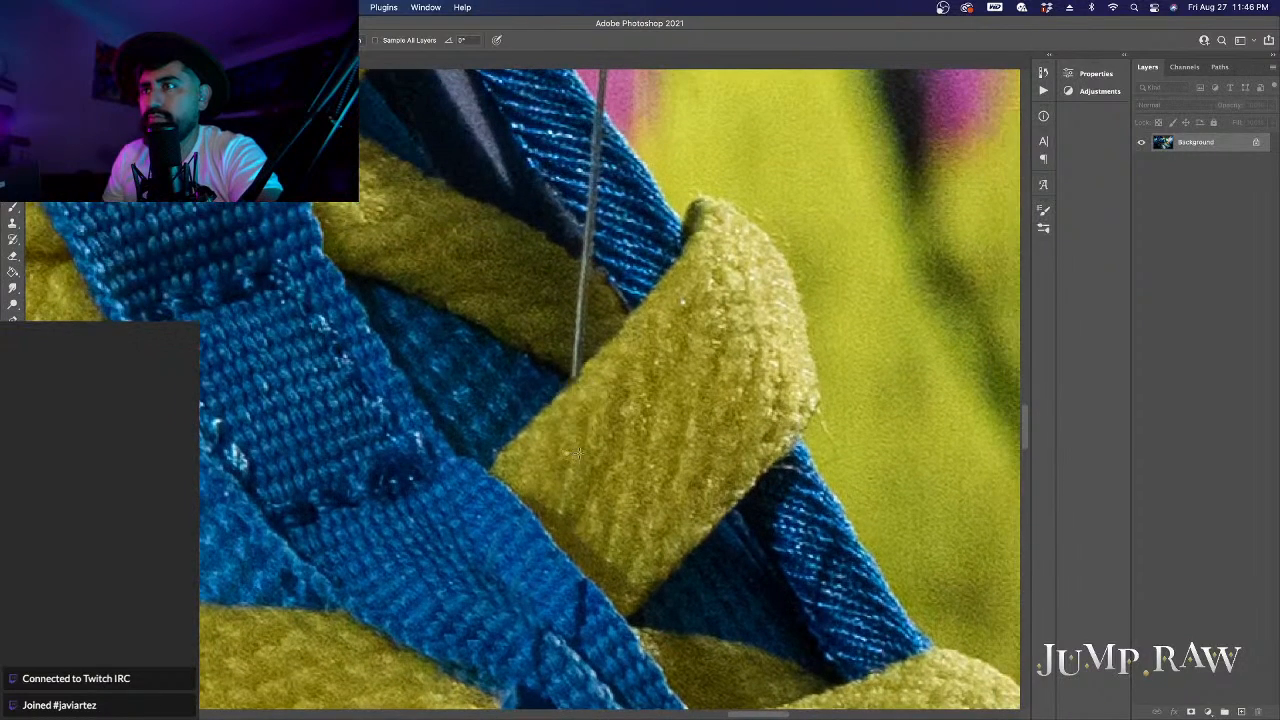
# Step: Try to heal away the thread crossing the shaded yellow lace beside the front shoe's tongue, and undo the strokes
pyautogui.scroll(2, 601, 482)
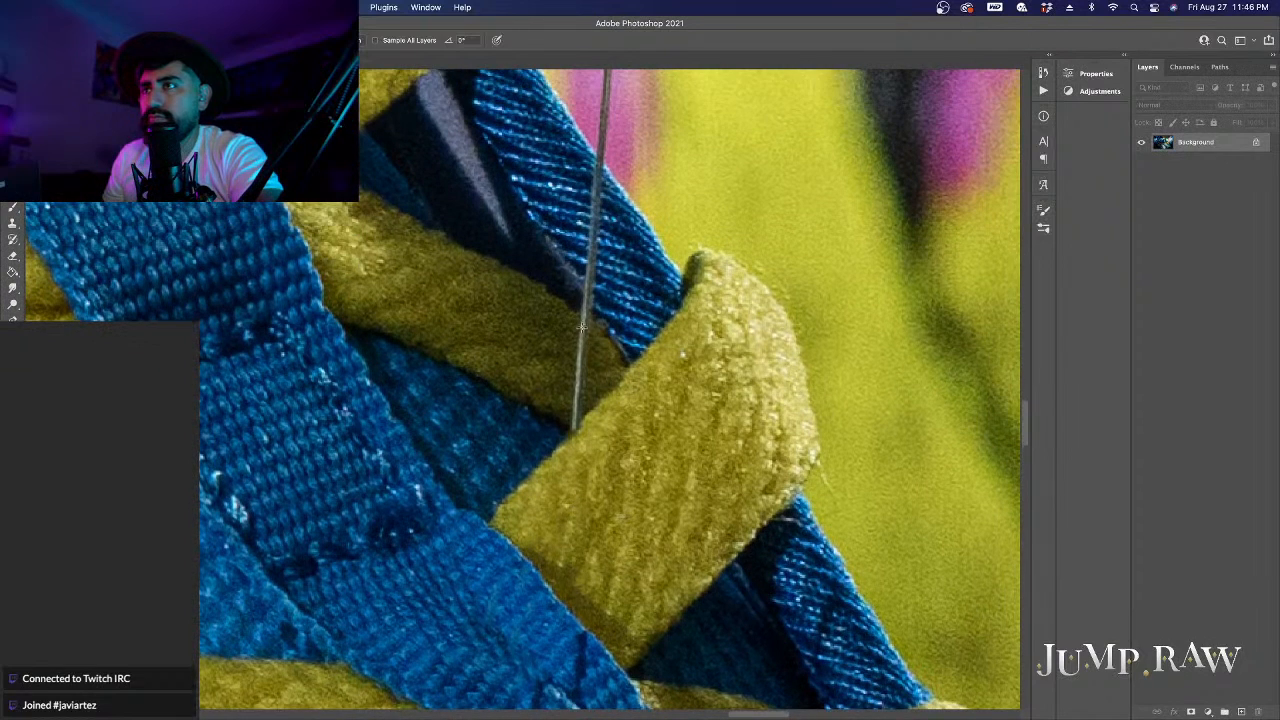
pyautogui.moveTo(582, 327); pyautogui.dragTo(575, 420)
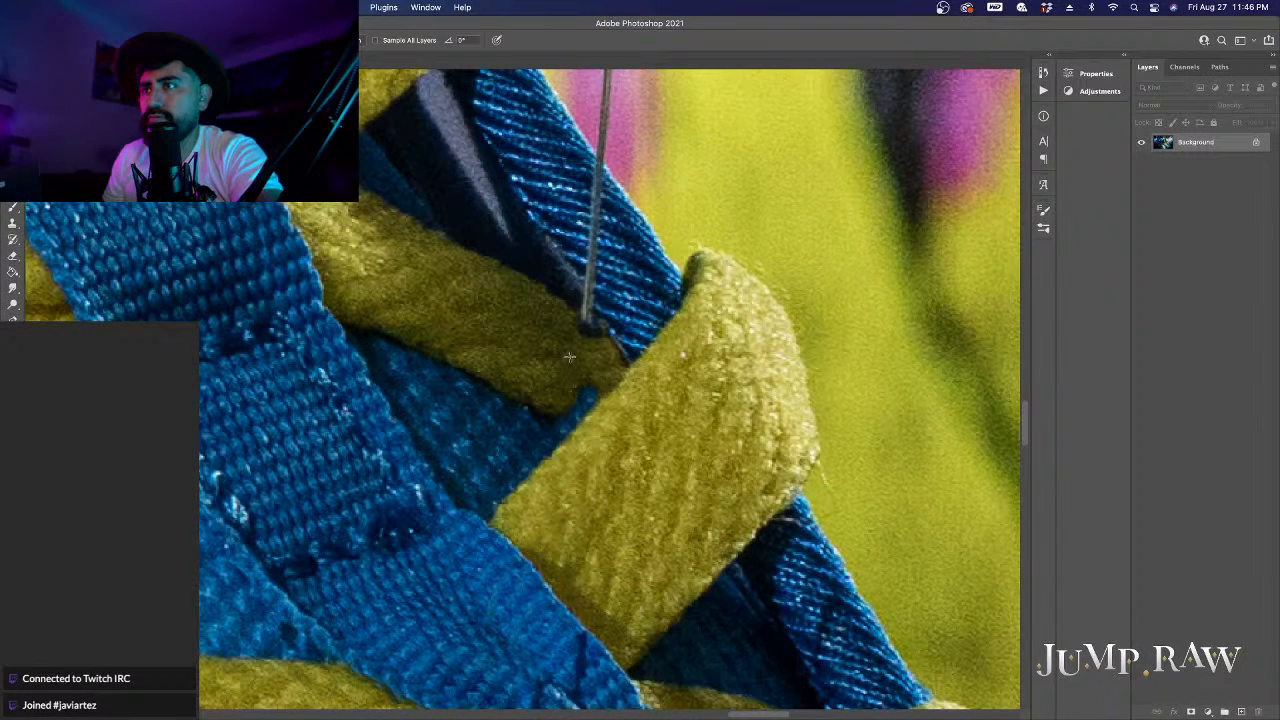
pyautogui.press('super+z')
pyautogui.click(580, 429)
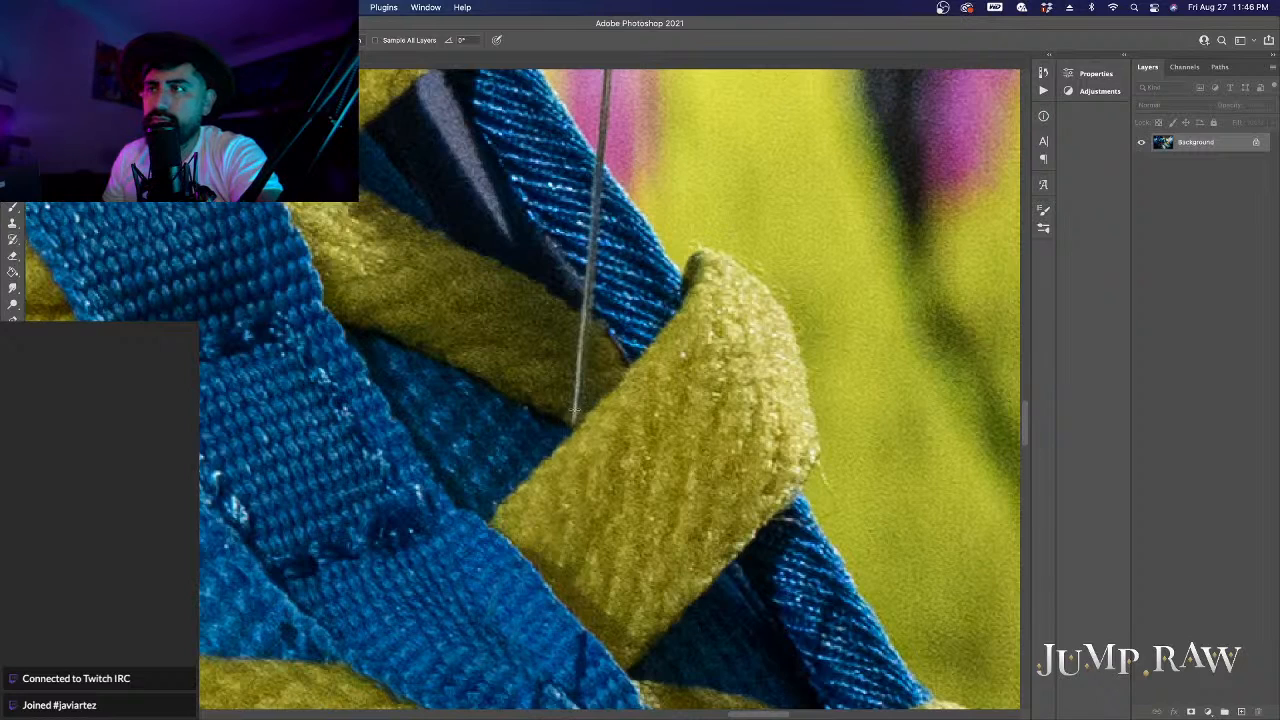
pyautogui.click(575, 409)
pyautogui.moveTo(573, 398); pyautogui.dragTo(580, 333)
pyautogui.click(584, 398)
pyautogui.click(593, 405)
pyautogui.click(590, 408)
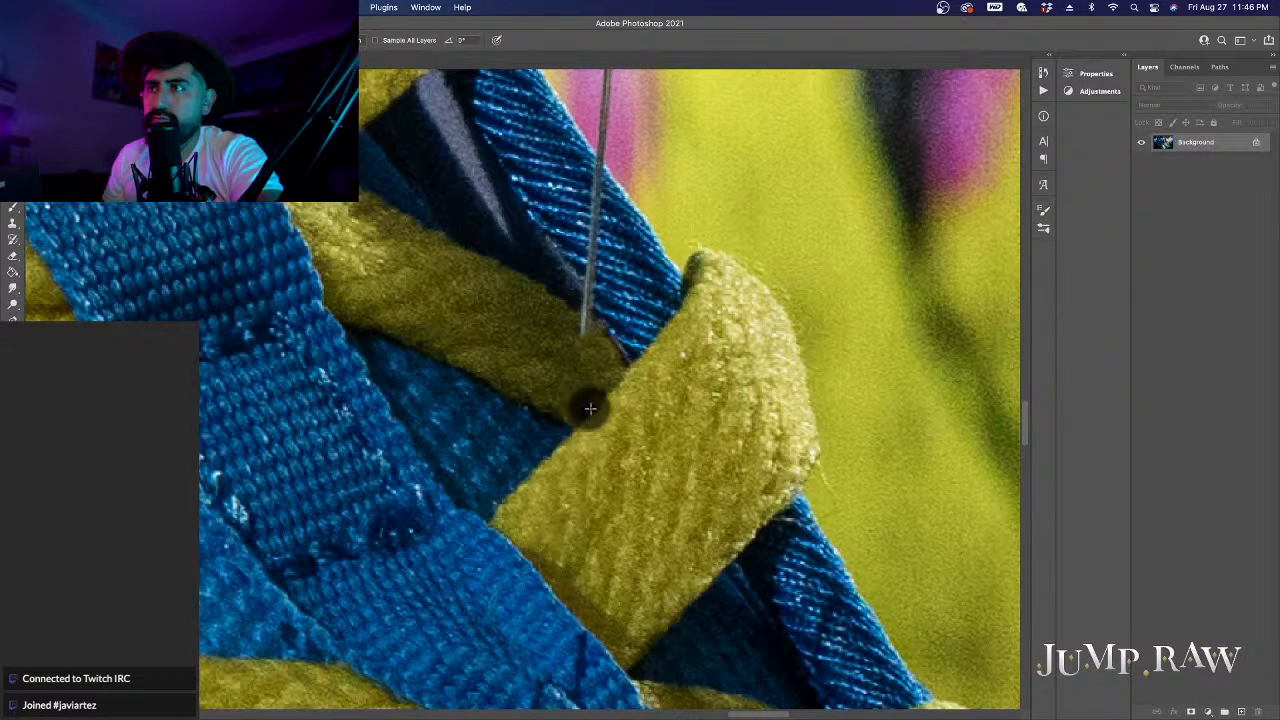
pyautogui.click(597, 409)
pyautogui.moveTo(581, 421); pyautogui.dragTo(604, 397)
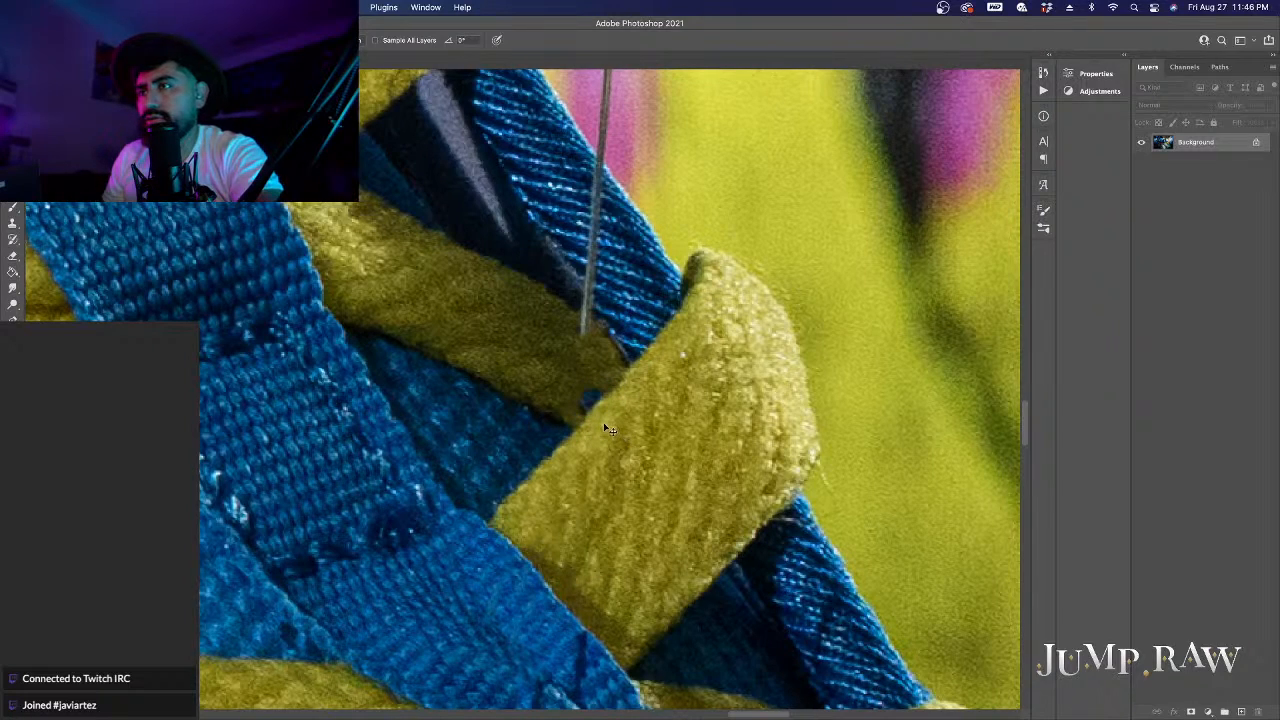
pyautogui.press('super+z')
pyautogui.press('super+z')
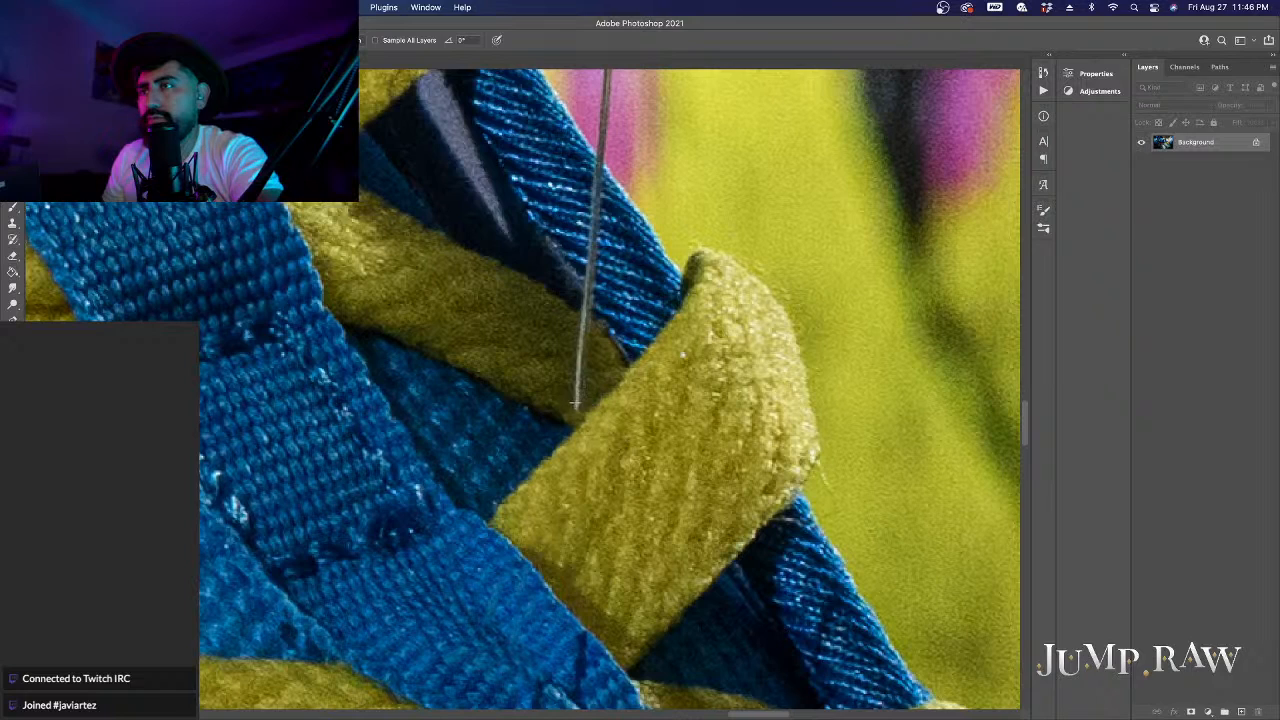
pyautogui.moveTo(575, 403); pyautogui.dragTo(576, 341)
pyautogui.press('super+z')
# Step: Heal away the thread's lower end across the shaded yellow lace, up to the blue ribbed edge of the front shoe
pyautogui.click(571, 392)
pyautogui.click(574, 388)
pyautogui.click(577, 329)
pyautogui.scroll(2, 584, 396)
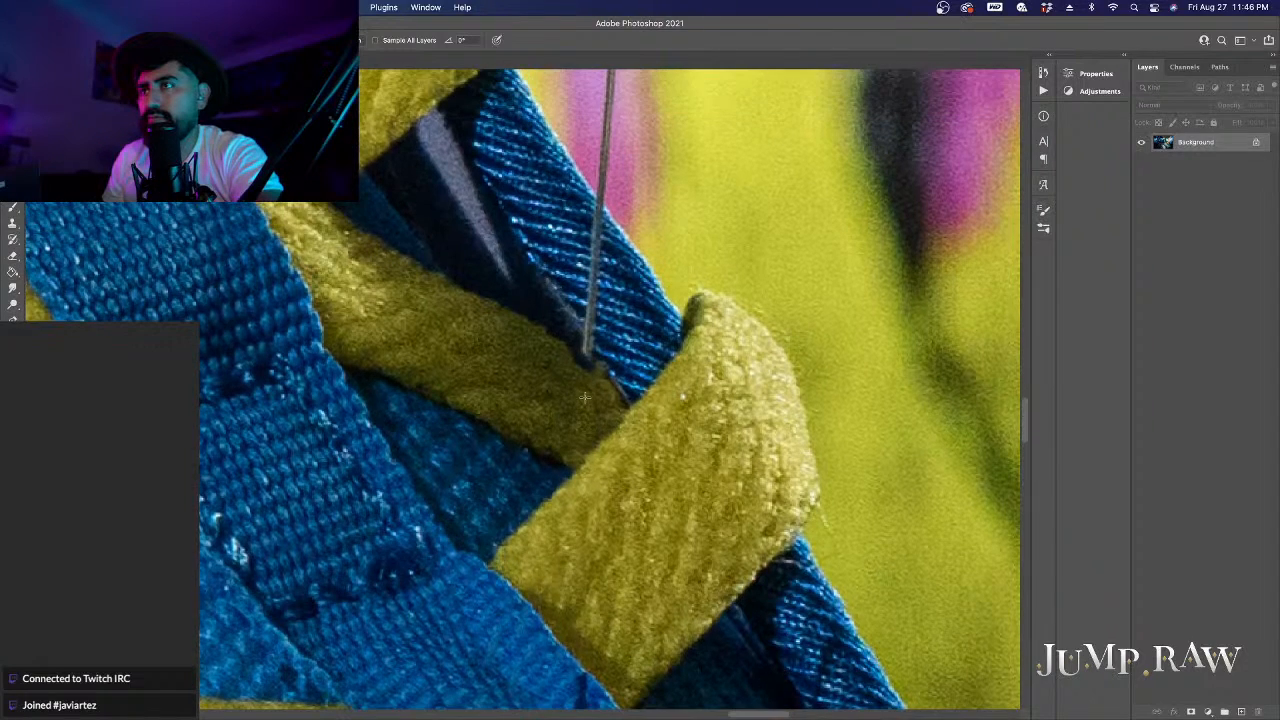
pyautogui.click(582, 374)
pyautogui.click(584, 356)
# Step: Heal away the thread section crossing the blue ribbed eyelet edge behind the front shoe's yellow laces
pyautogui.scroll(6, 586, 372)
pyautogui.moveTo(592, 472); pyautogui.dragTo(588, 336)
pyautogui.scroll(2, 594, 386)
pyautogui.moveTo(591, 380); pyautogui.dragTo(597, 296)
pyautogui.scroll(5, 615, 410)
# Step: Select the long thread over the graffiti wall beside the front shoe with a narrow straight-edged lasso and fill it to remove it
pyautogui.scroll(-10, 615, 410)
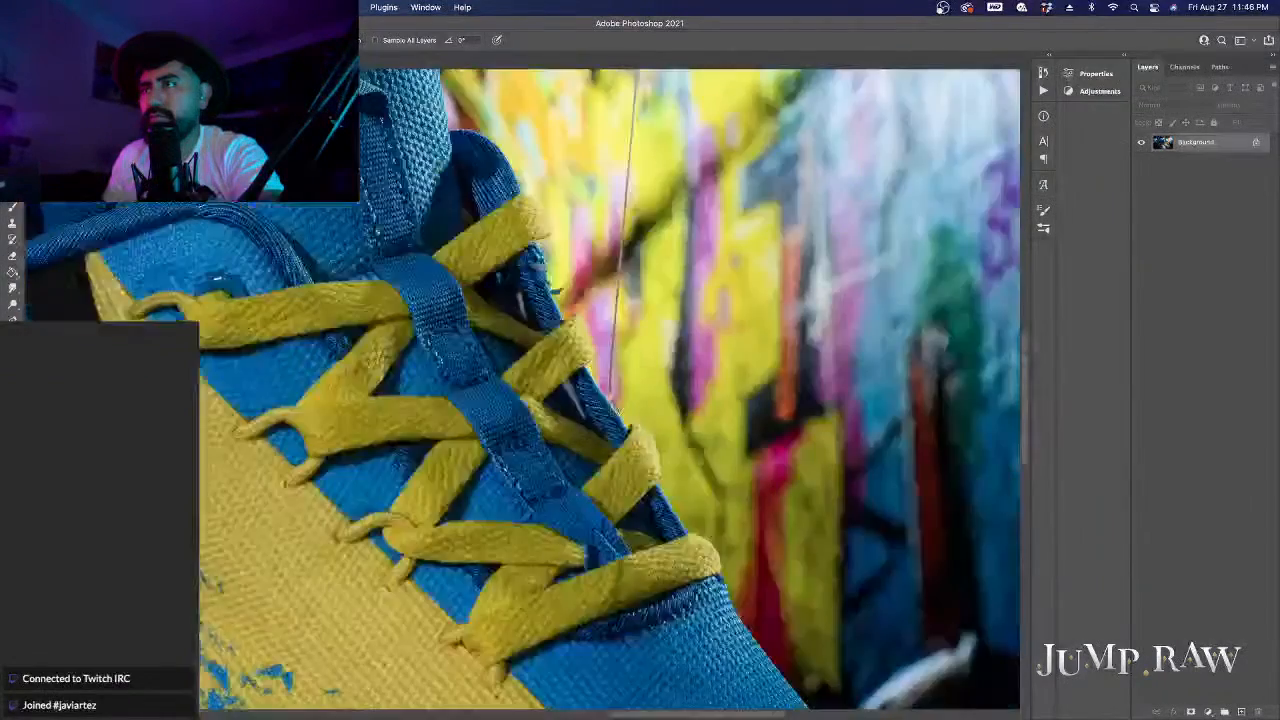
pyautogui.scroll(3, 490, 150)
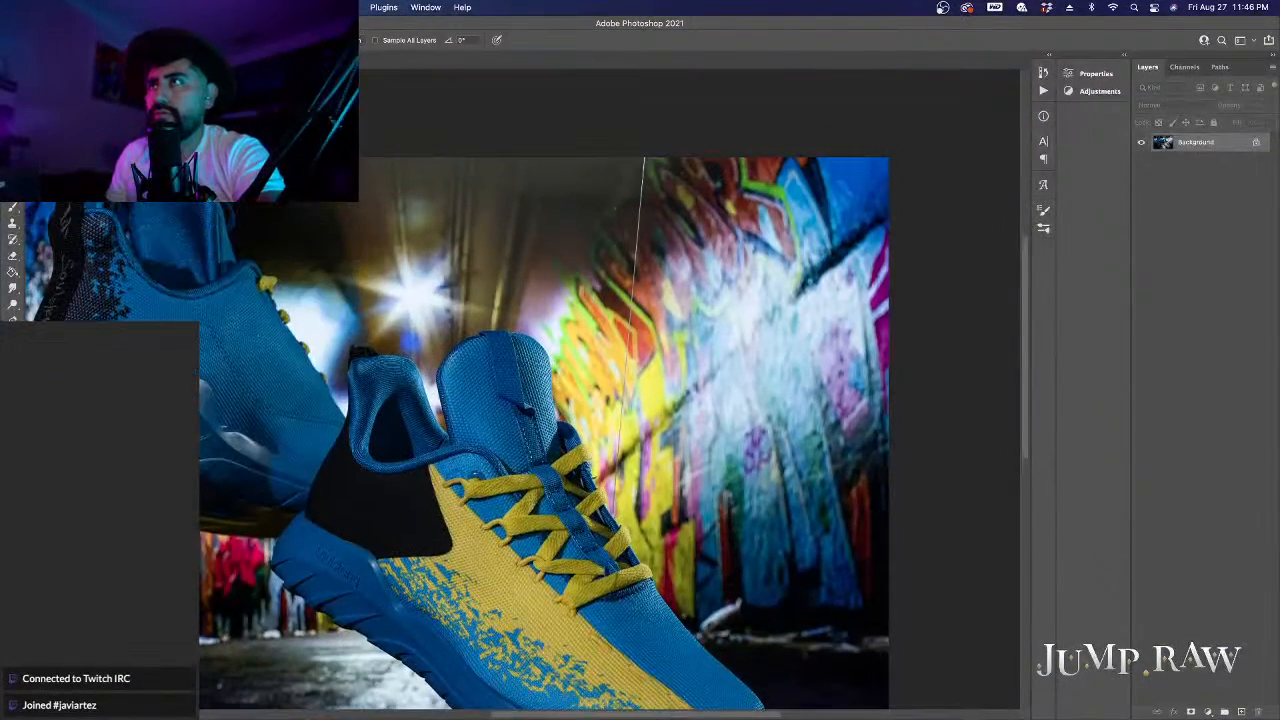
pyautogui.scroll(-2, 657, 160)
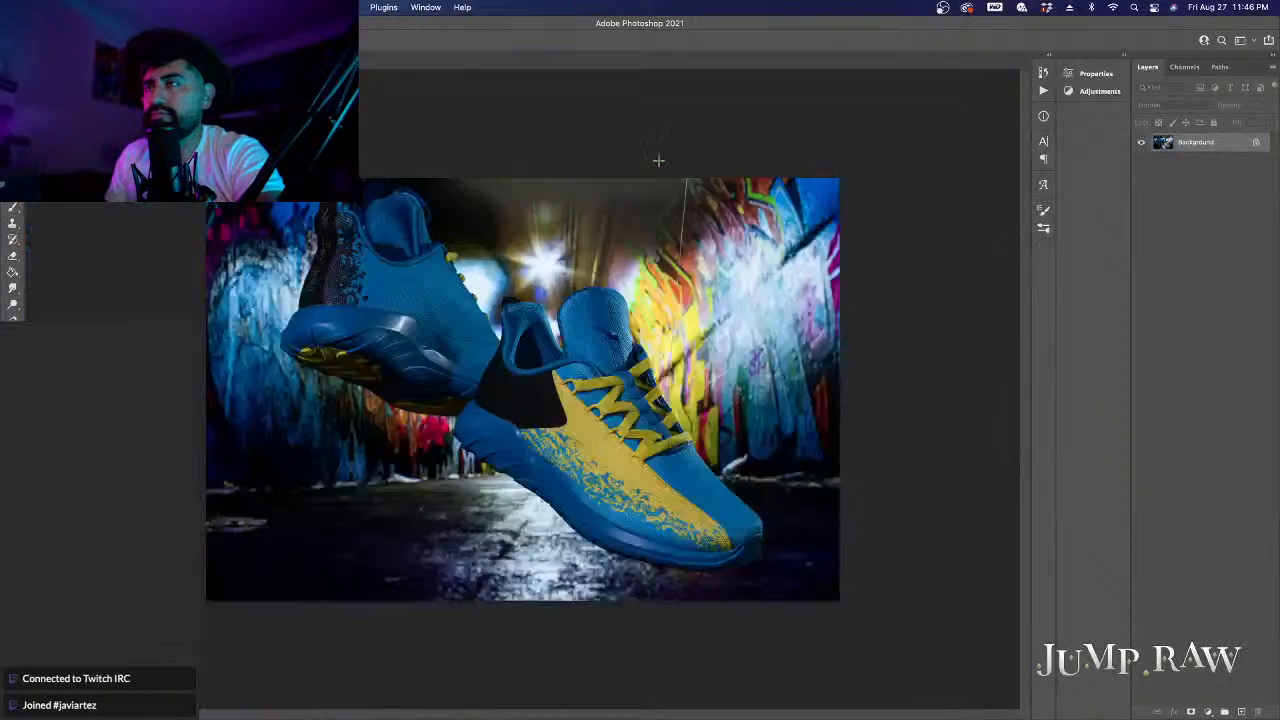
pyautogui.scroll(6, 727, 229)
pyautogui.scroll(2, 727, 229)
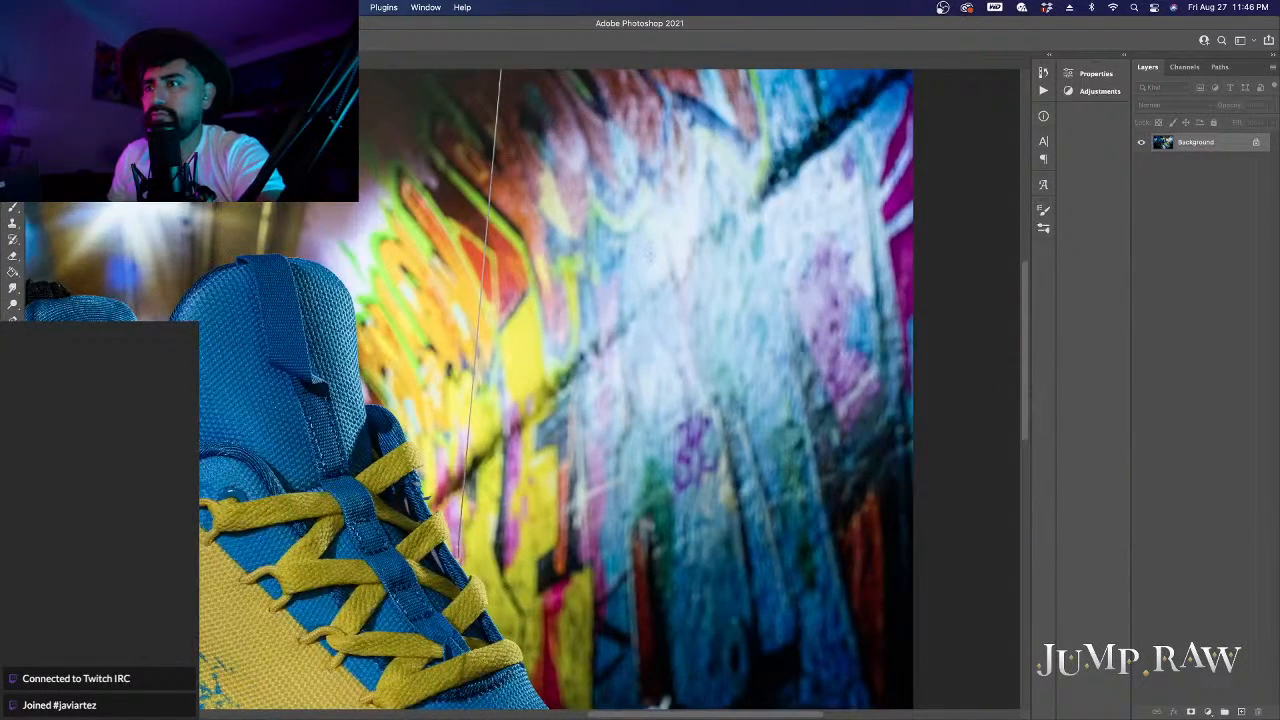
pyautogui.scroll(4, 460, 565)
pyautogui.click(451, 555)
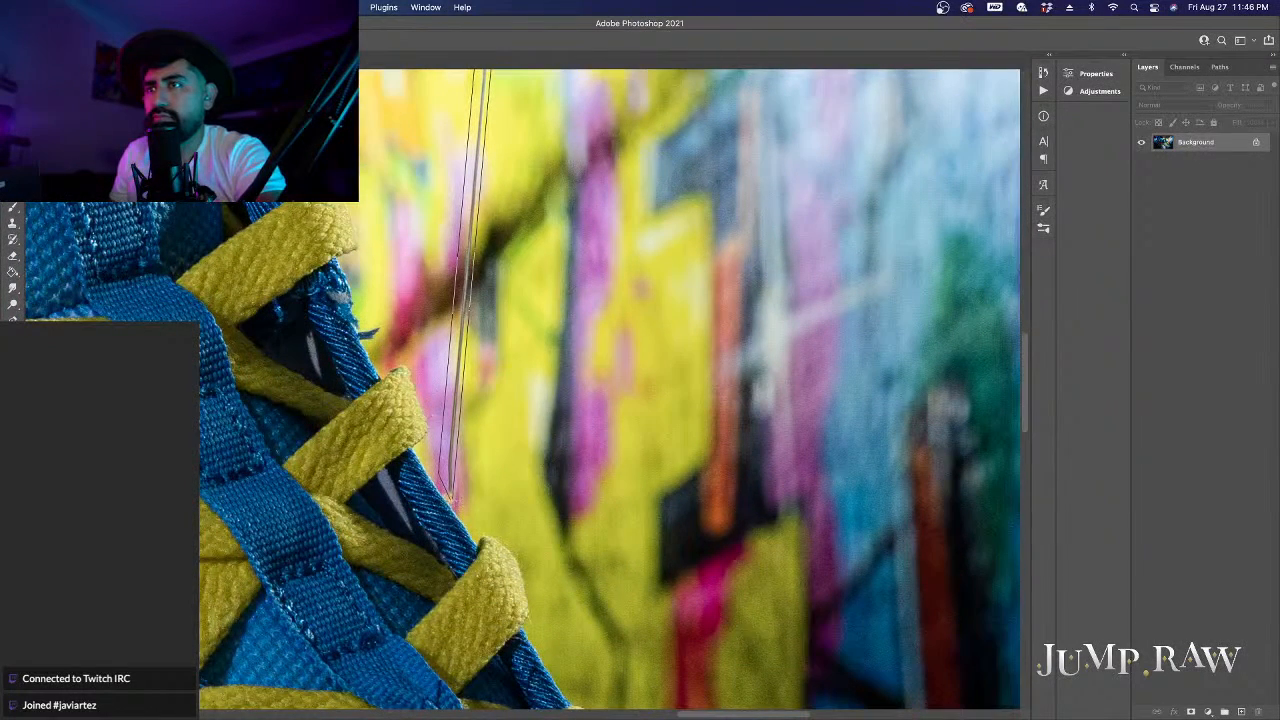
pyautogui.click(460, 506)
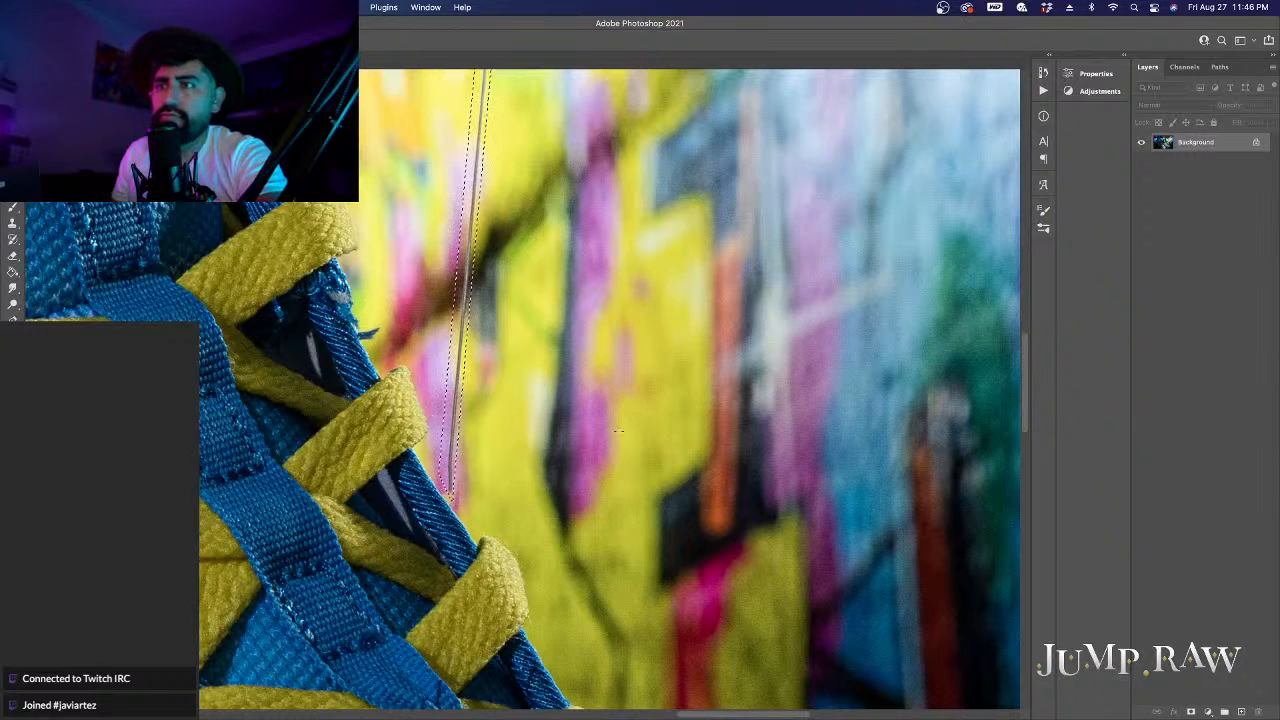
pyautogui.hotkey('shift', 'BackSpace')
pyautogui.press('Return')
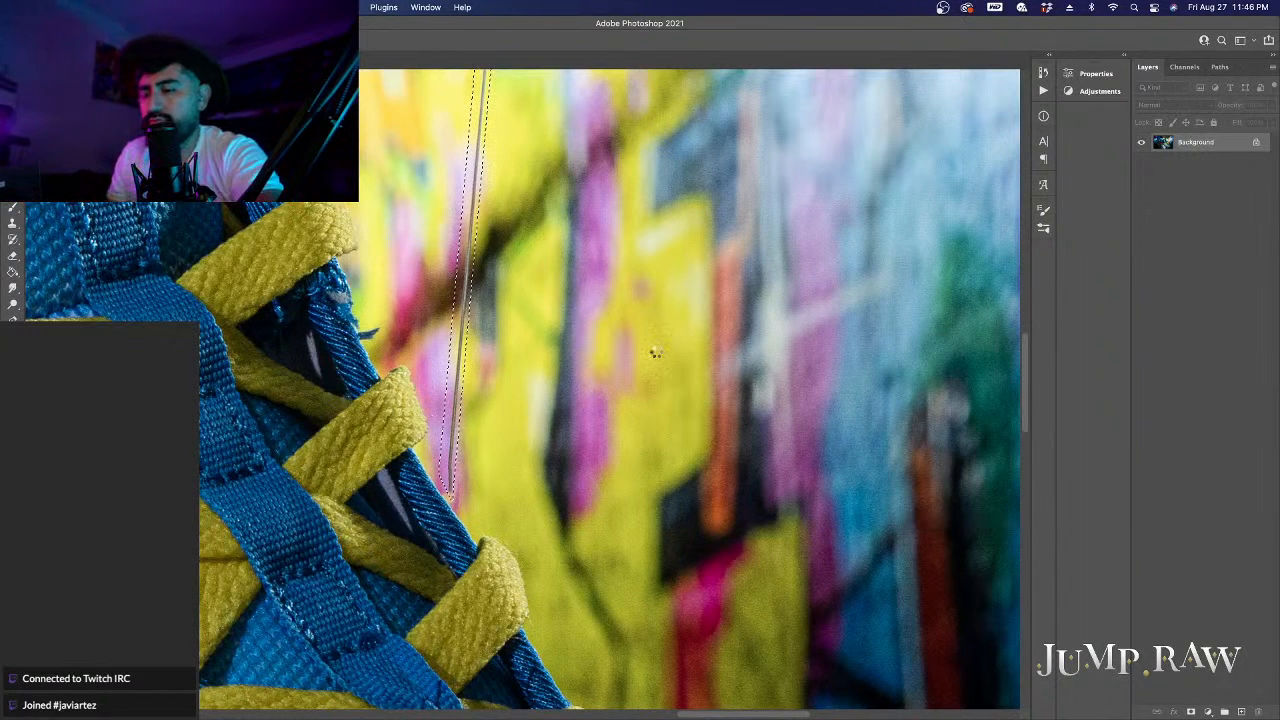
# Step: Inspect the whole image, including the rear shoe's heel and collar, for remaining threads or flaws
pyautogui.press('super+0')
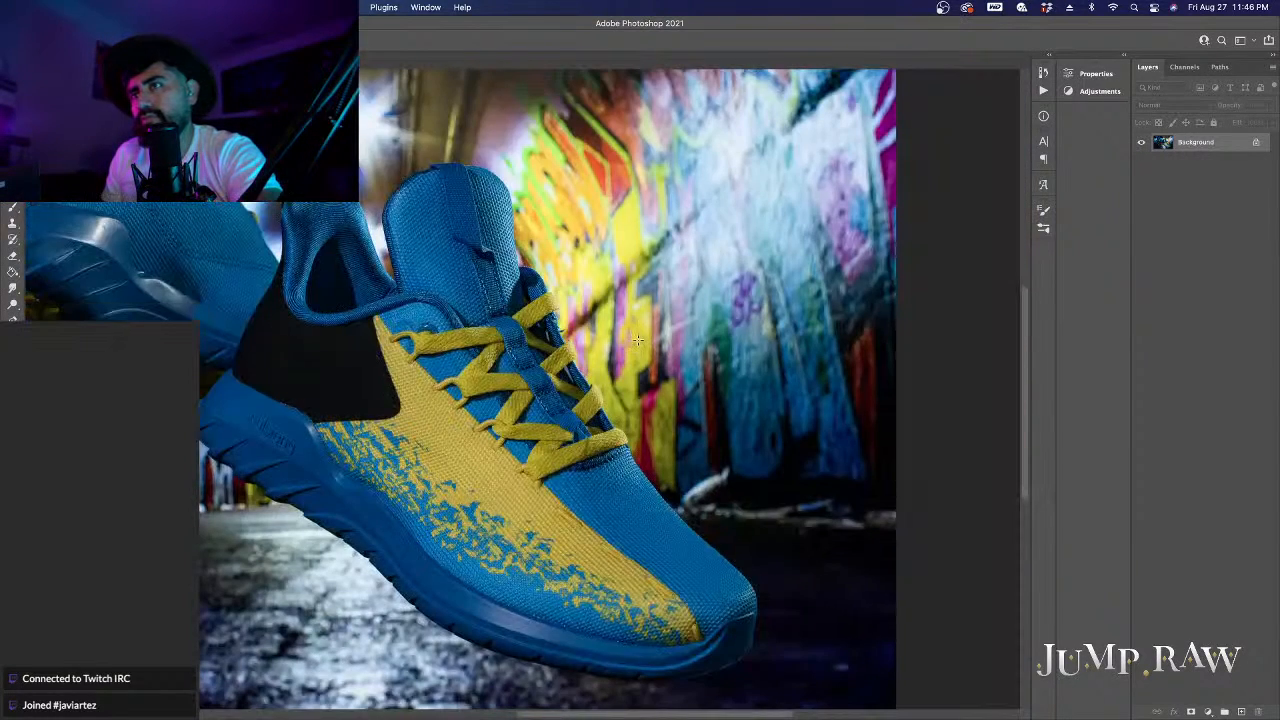
pyautogui.hscroll(-3, 638, 340)
pyautogui.scroll(-5, 638, 340)
pyautogui.hscroll(-3, 638, 340)
pyautogui.scroll(8, 638, 340)
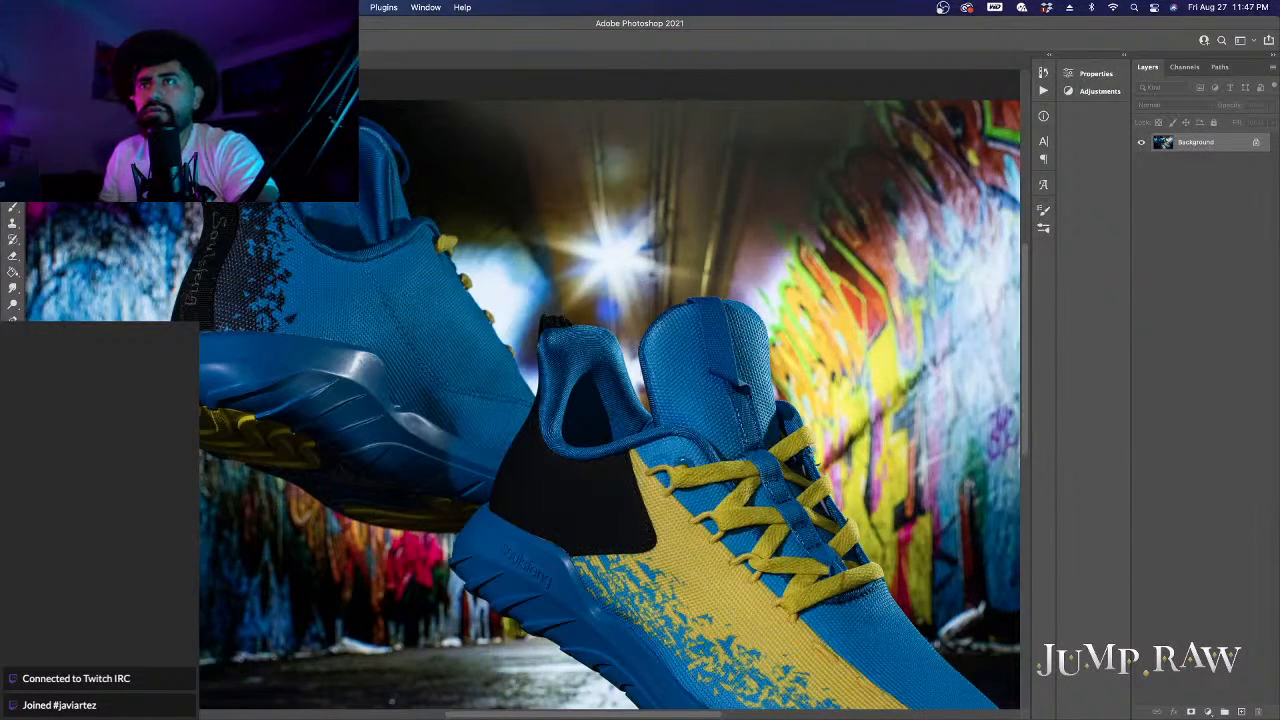
pyautogui.scroll(5, 180, 116)
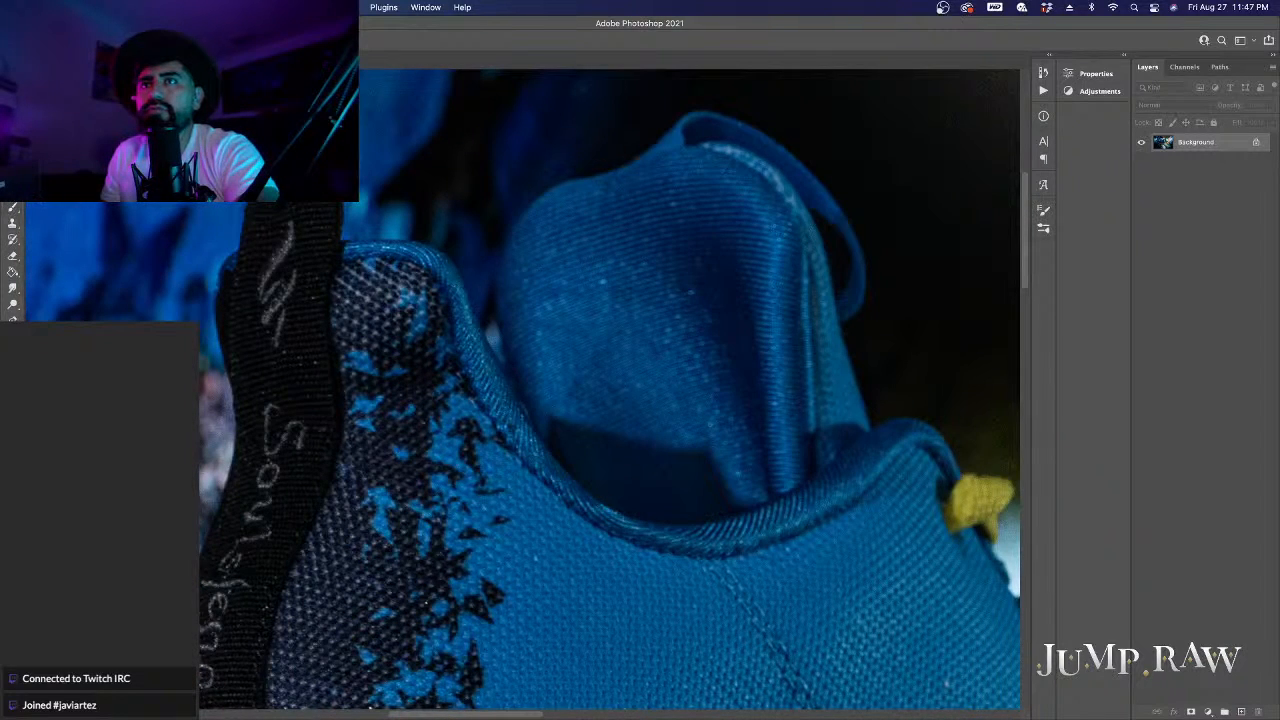
pyautogui.press('j')
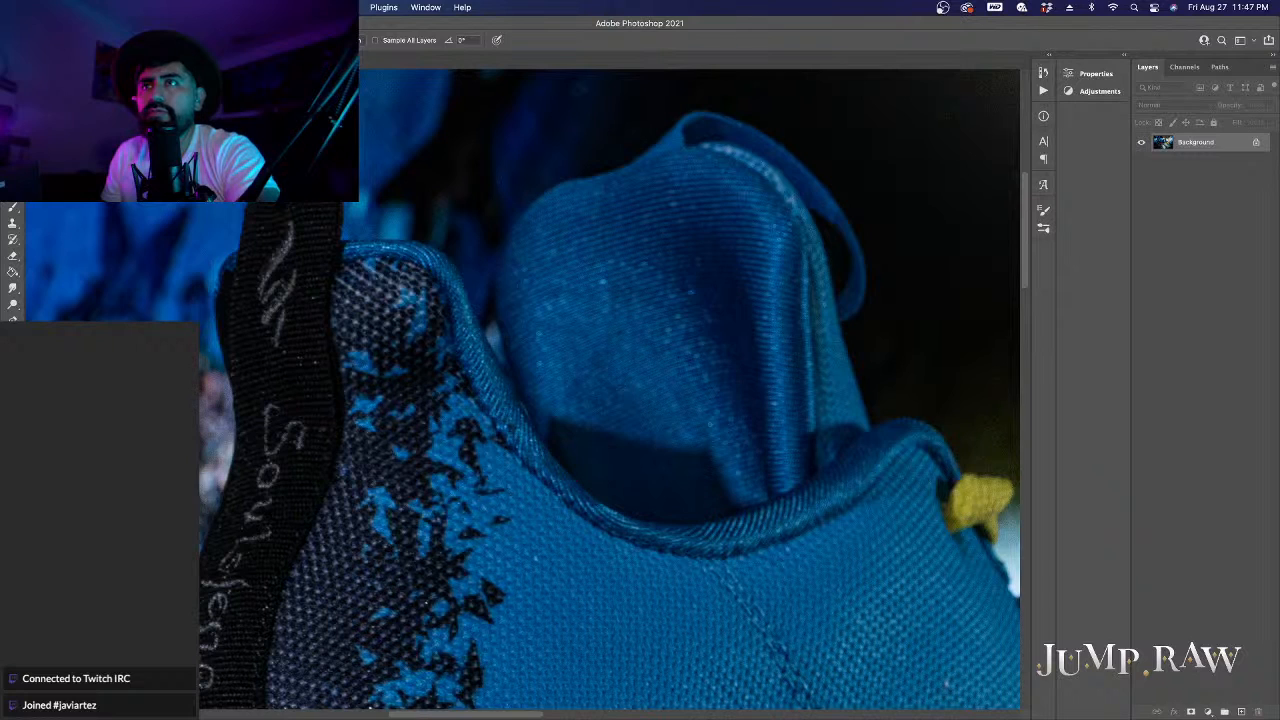
pyautogui.press('super+minus')
pyautogui.press('super+minus')
pyautogui.press('super+minus')
pyautogui.press('super+minus')
pyautogui.press('super+minus')
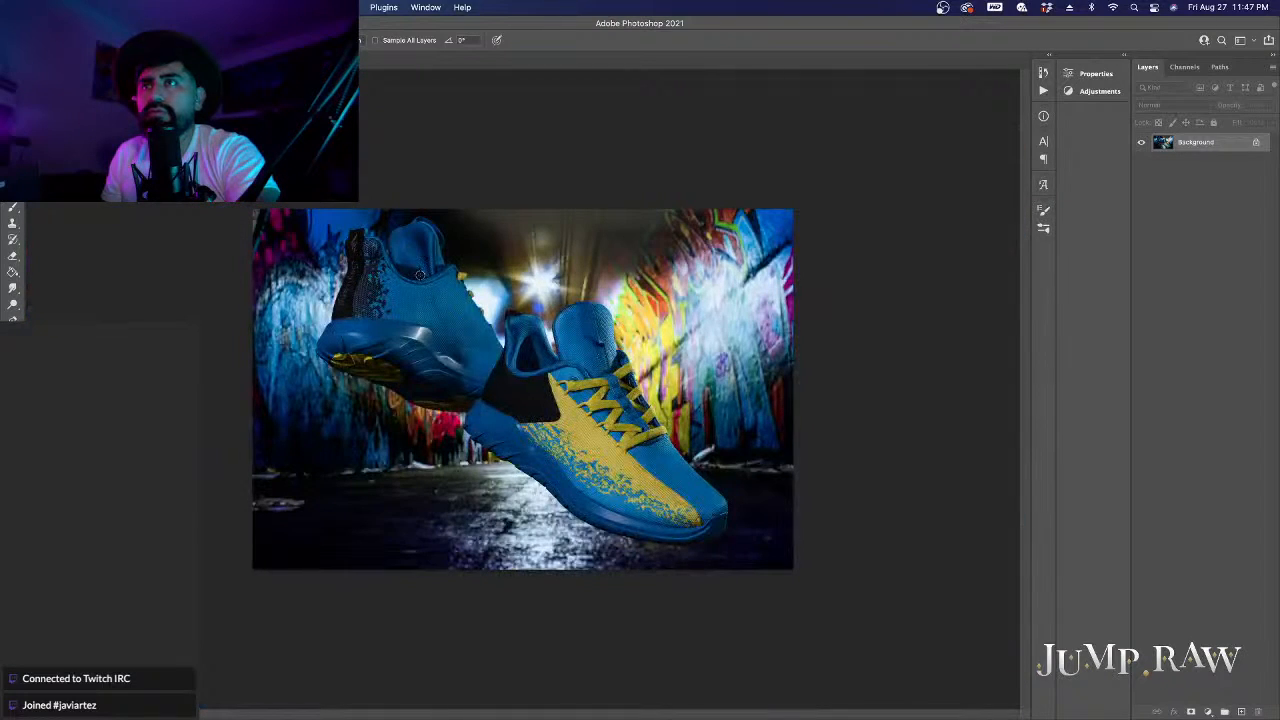
pyautogui.press('super+plus')
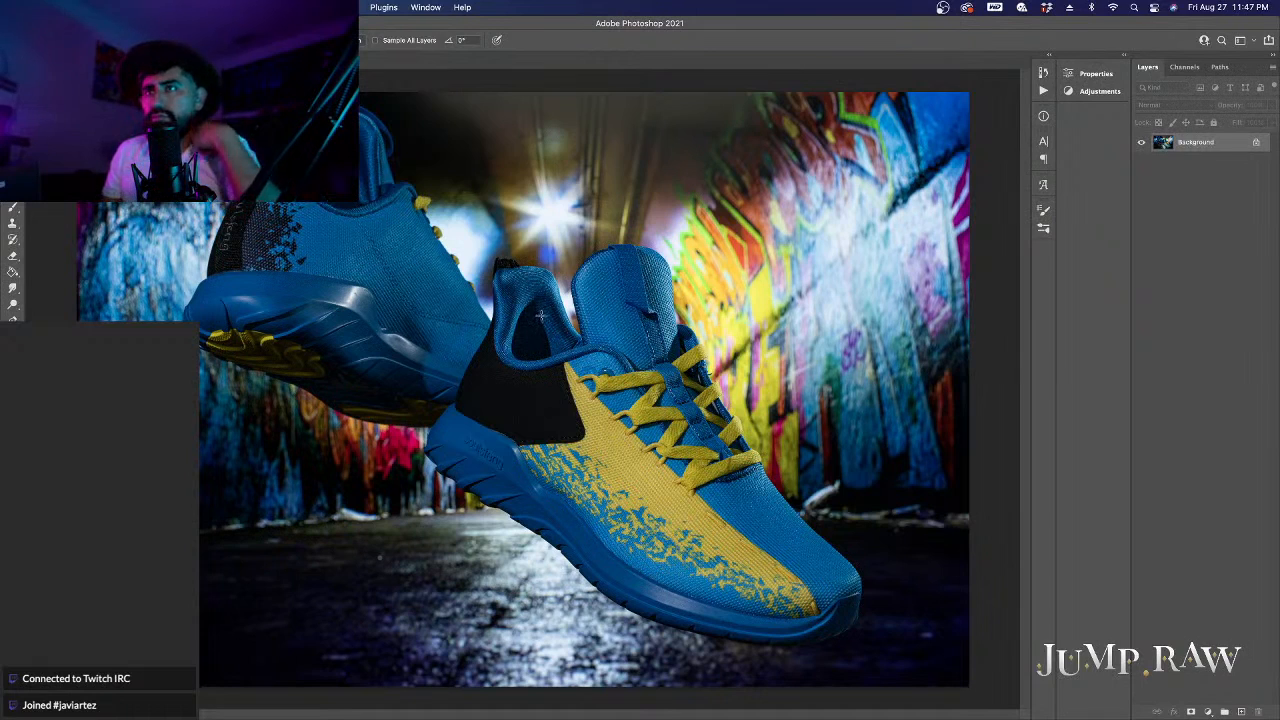
# Step: Try to save the retouched photo as JEM00017-Edit in TIFF format in the 2021-08-17 folder
pyautogui.press('super+w')
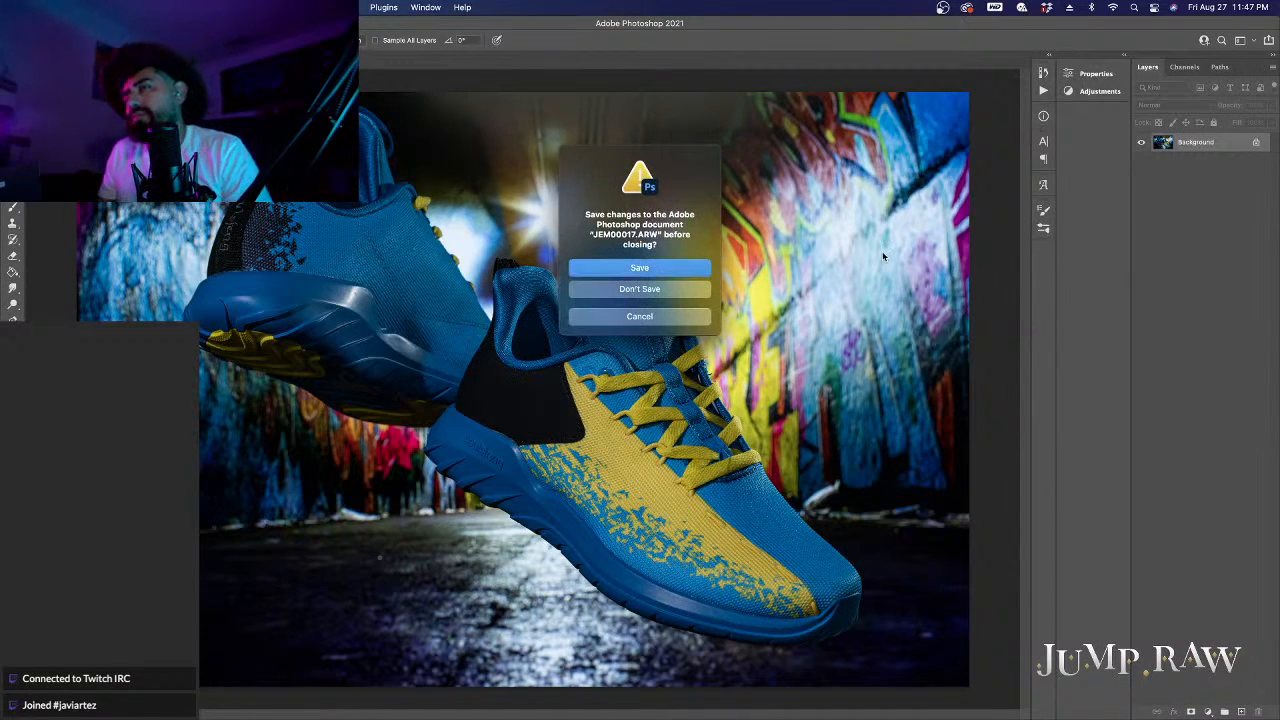
pyautogui.press('super+d')
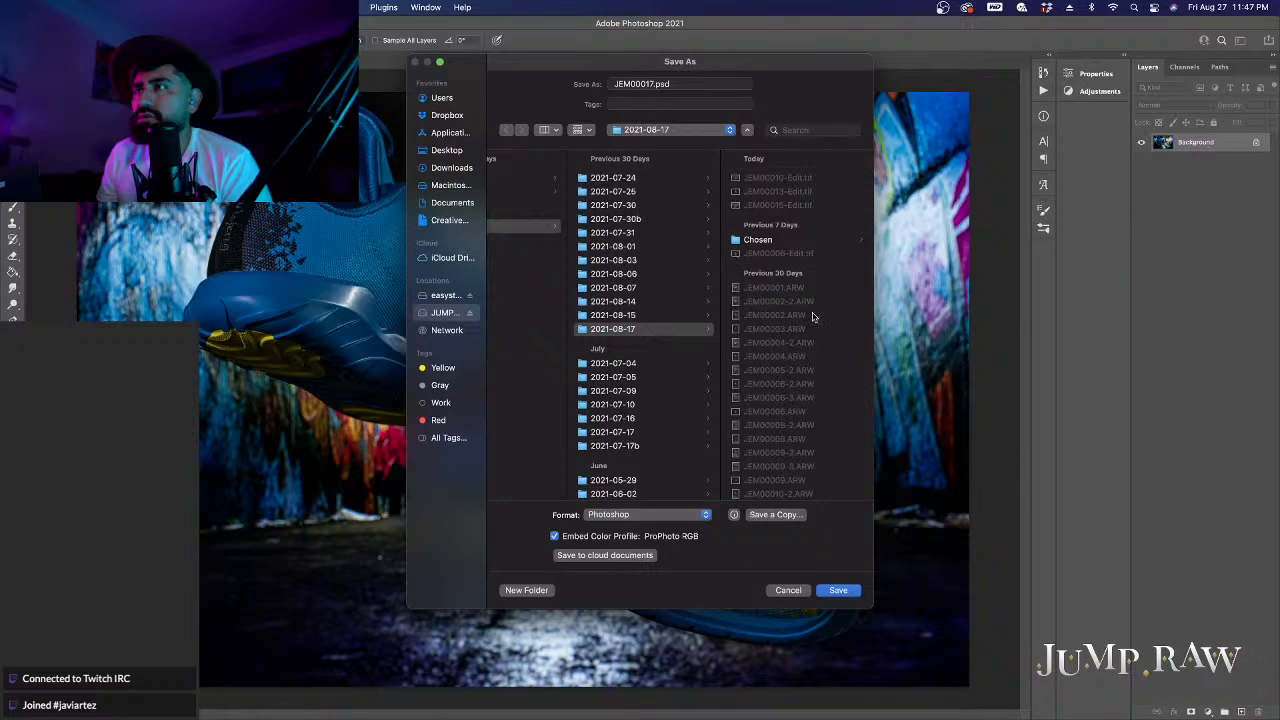
pyautogui.scroll(-10, 805, 300)
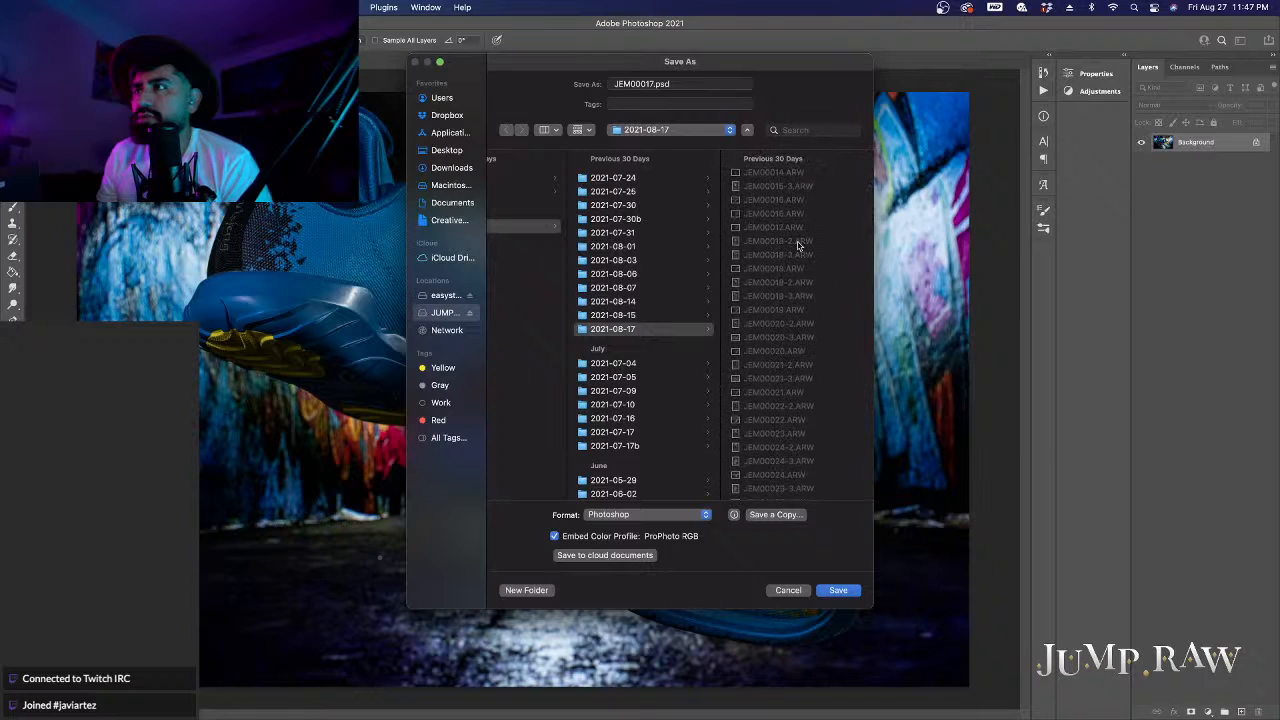
pyautogui.scroll(10, 793, 242)
pyautogui.click(786, 205)
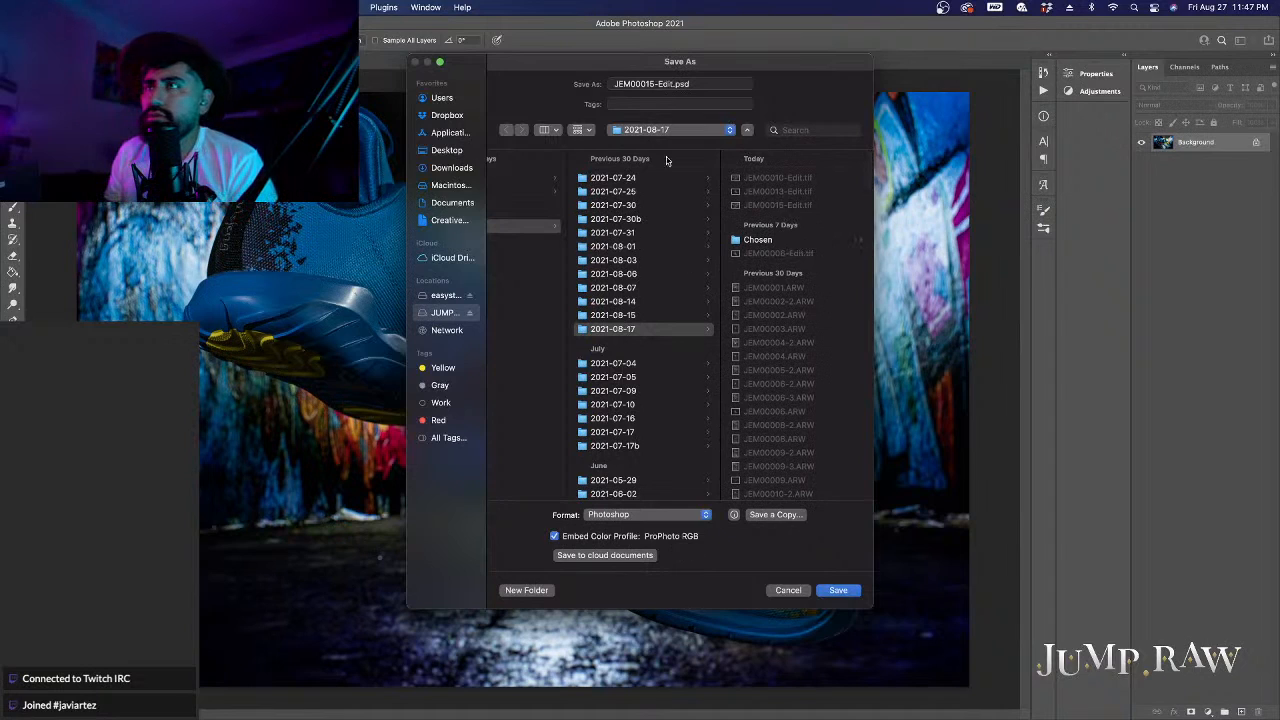
pyautogui.click(653, 84)
pyautogui.press('BackSpace')
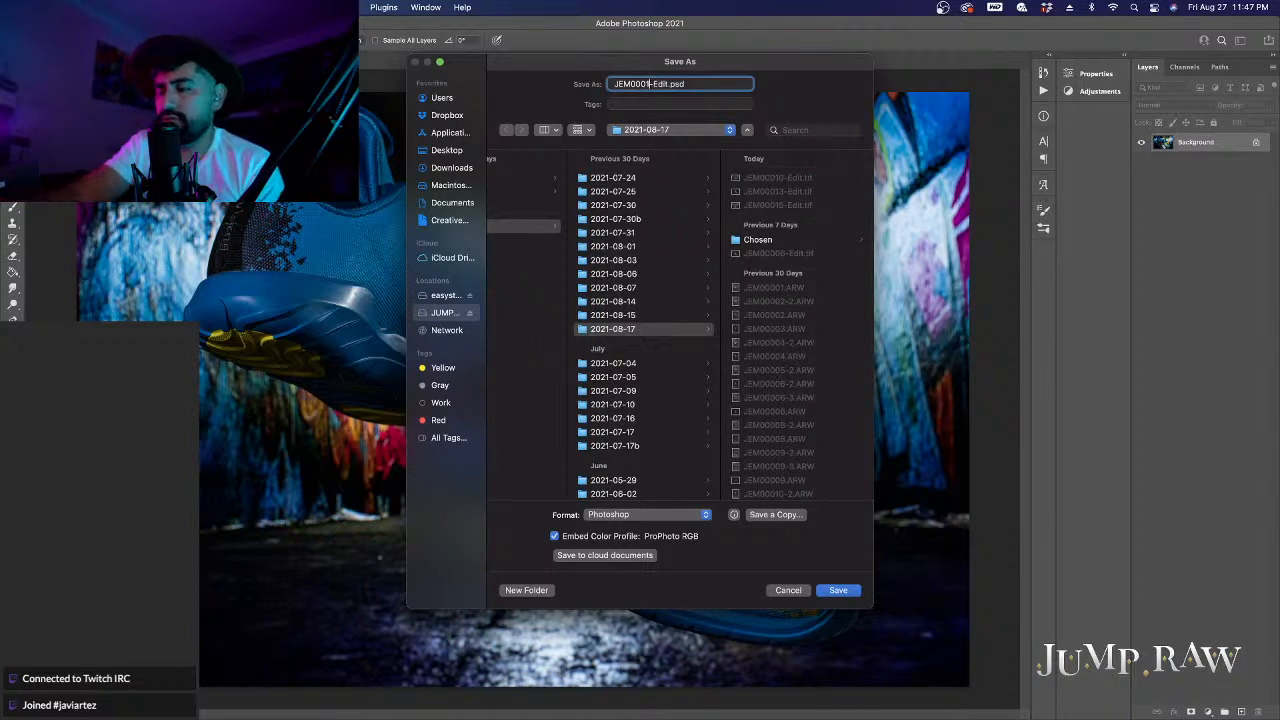
pyautogui.write('7')
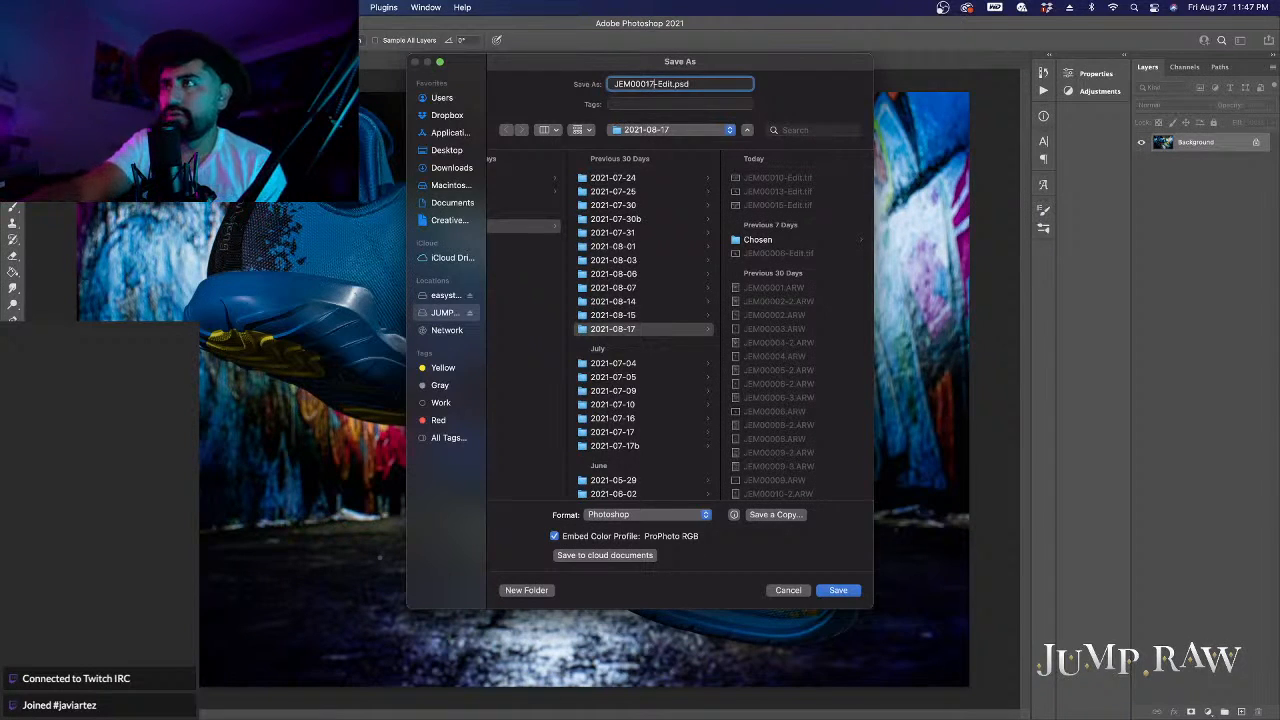
pyautogui.click(680, 516)
pyautogui.click(650, 630)
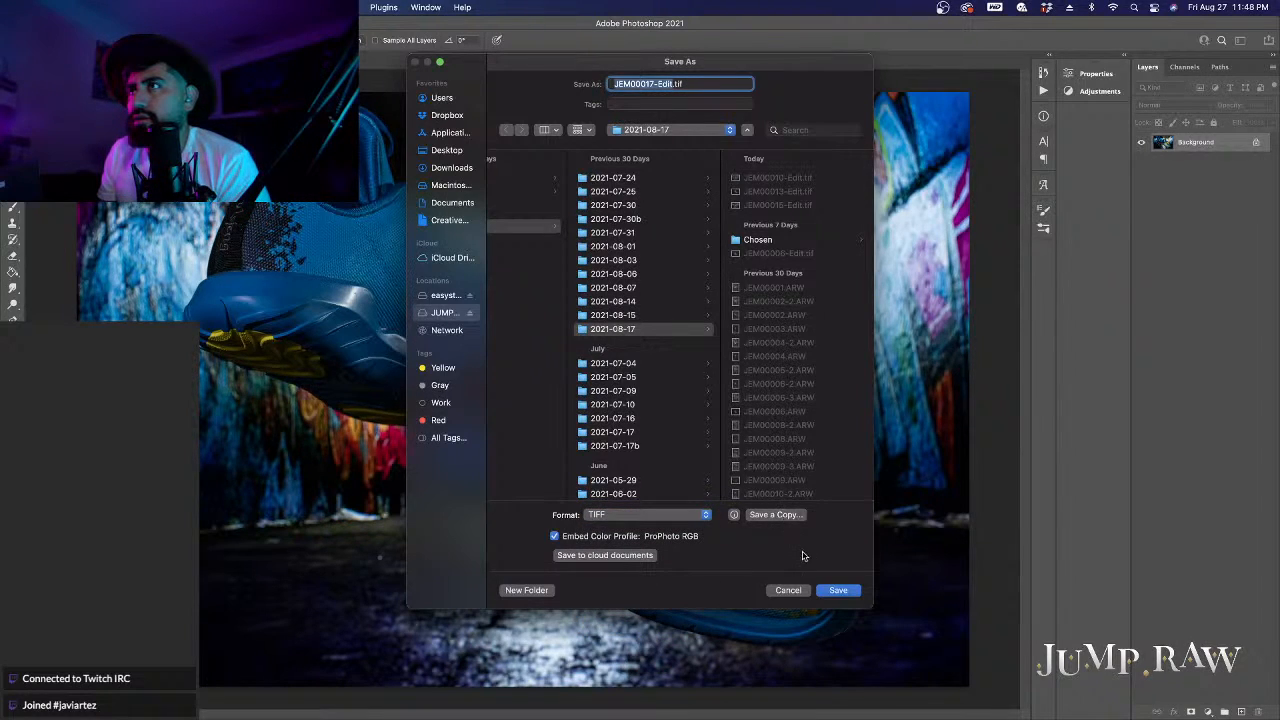
pyautogui.click(838, 590)
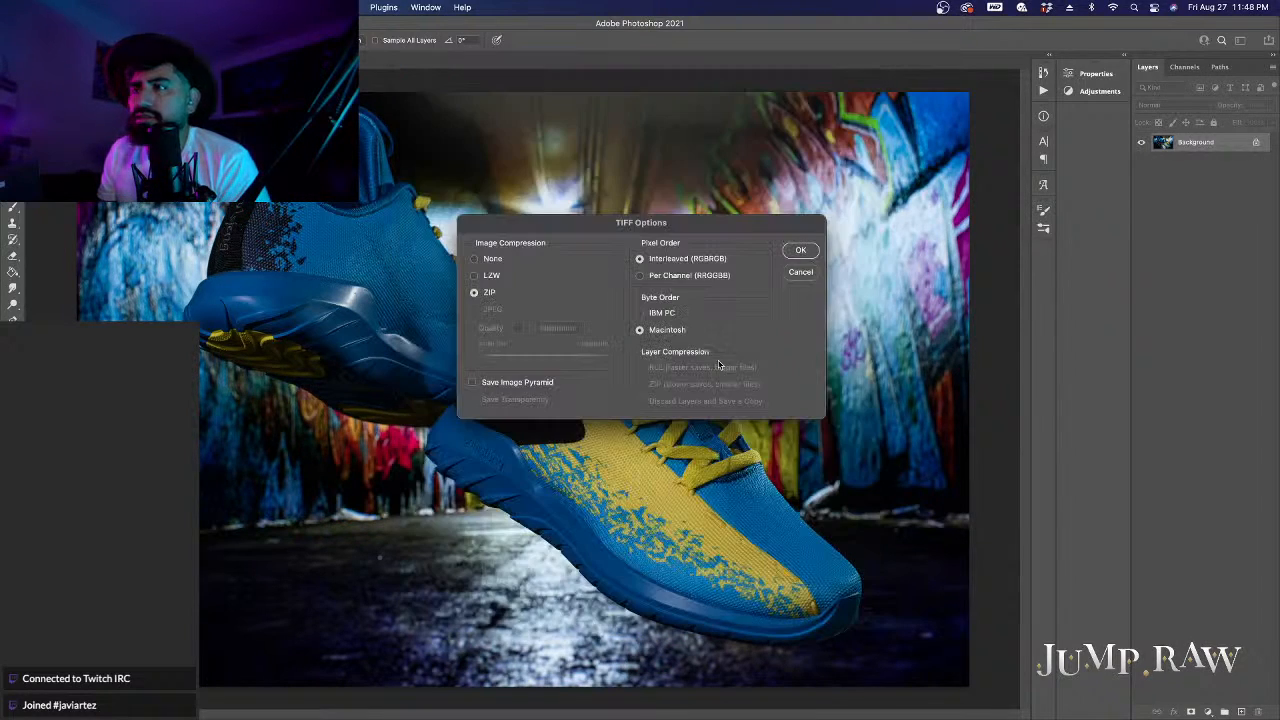
pyautogui.click(799, 273)
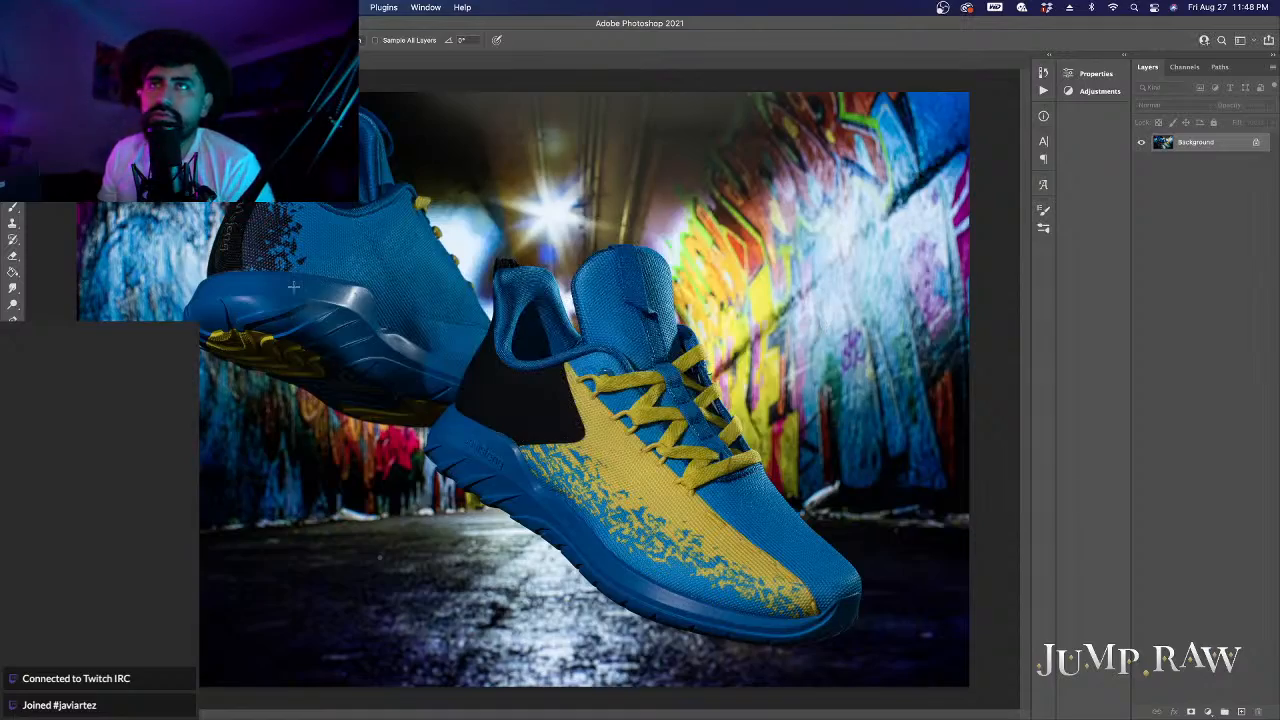
# Step: Switch to Lightroom Classic, reopen JEM00017.ARW for editing in Photoshop, and return to the retouched document
pyautogui.hotkey('ctrl', 'Right')
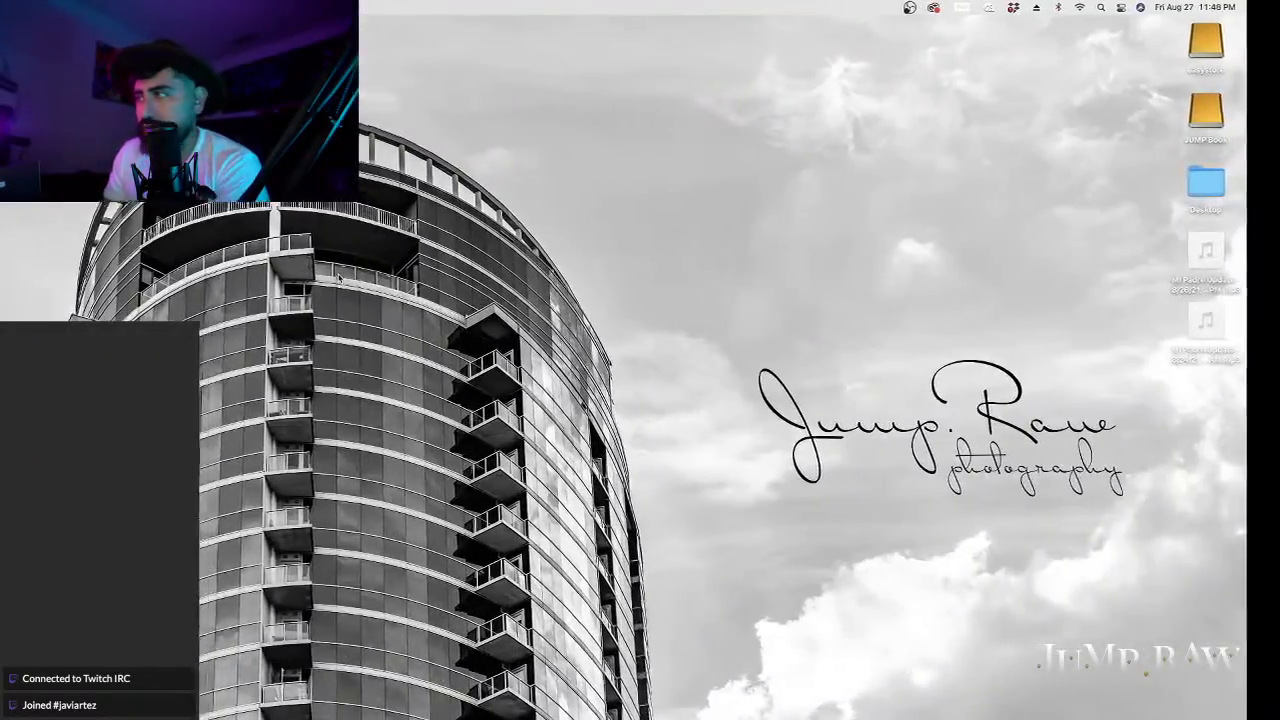
pyautogui.hotkey('ctrl', 'Left')
pyautogui.hotkey('ctrl', 'Left')
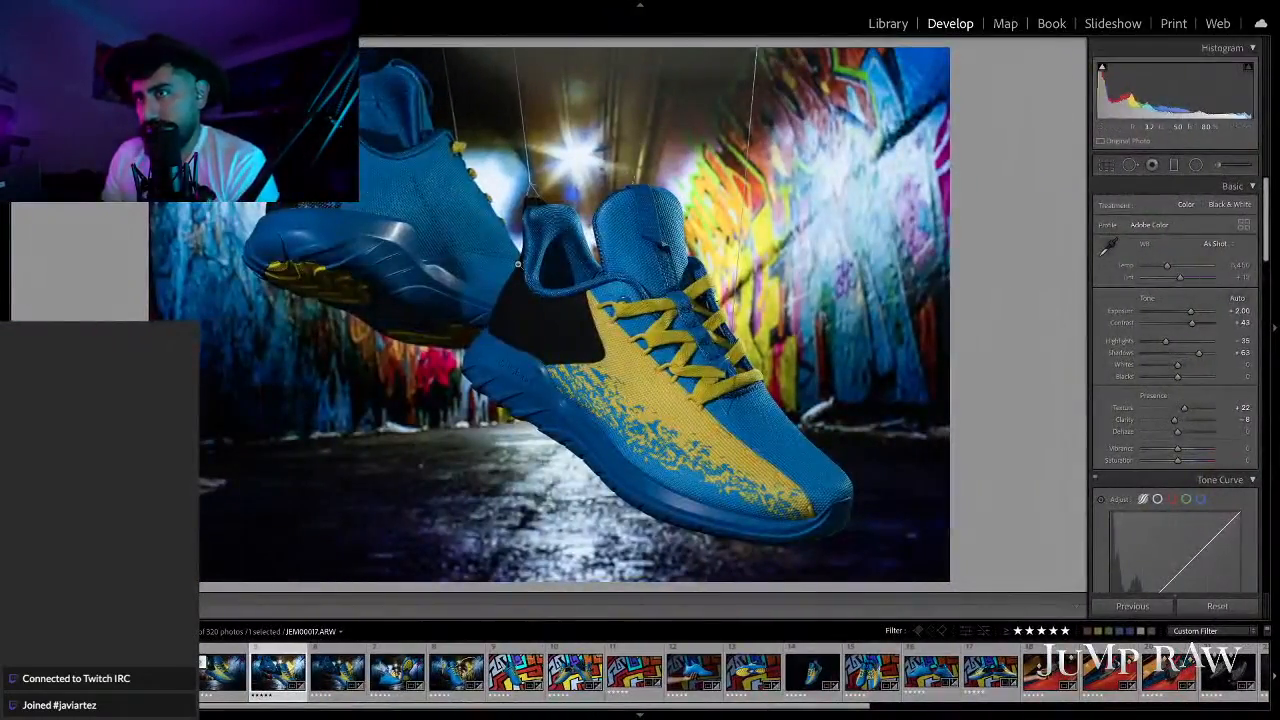
pyautogui.rightClick(563, 262)
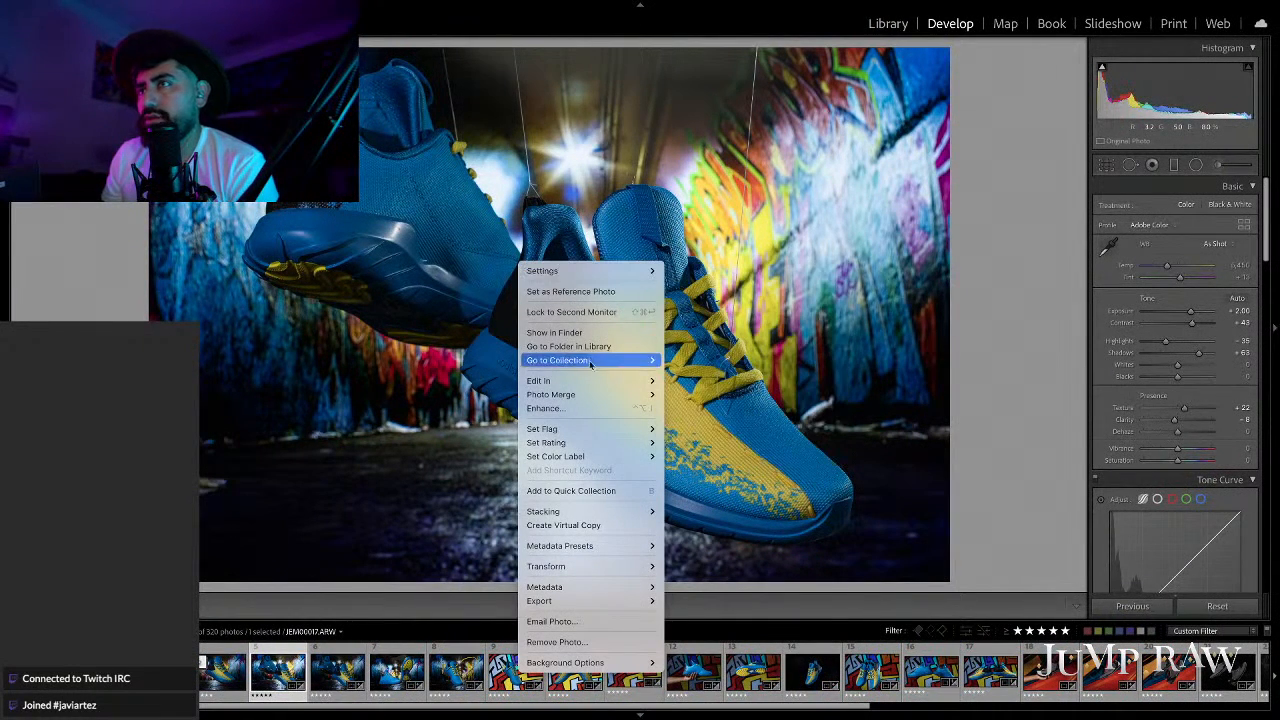
pyautogui.moveTo(644, 384)
pyautogui.click(705, 381)
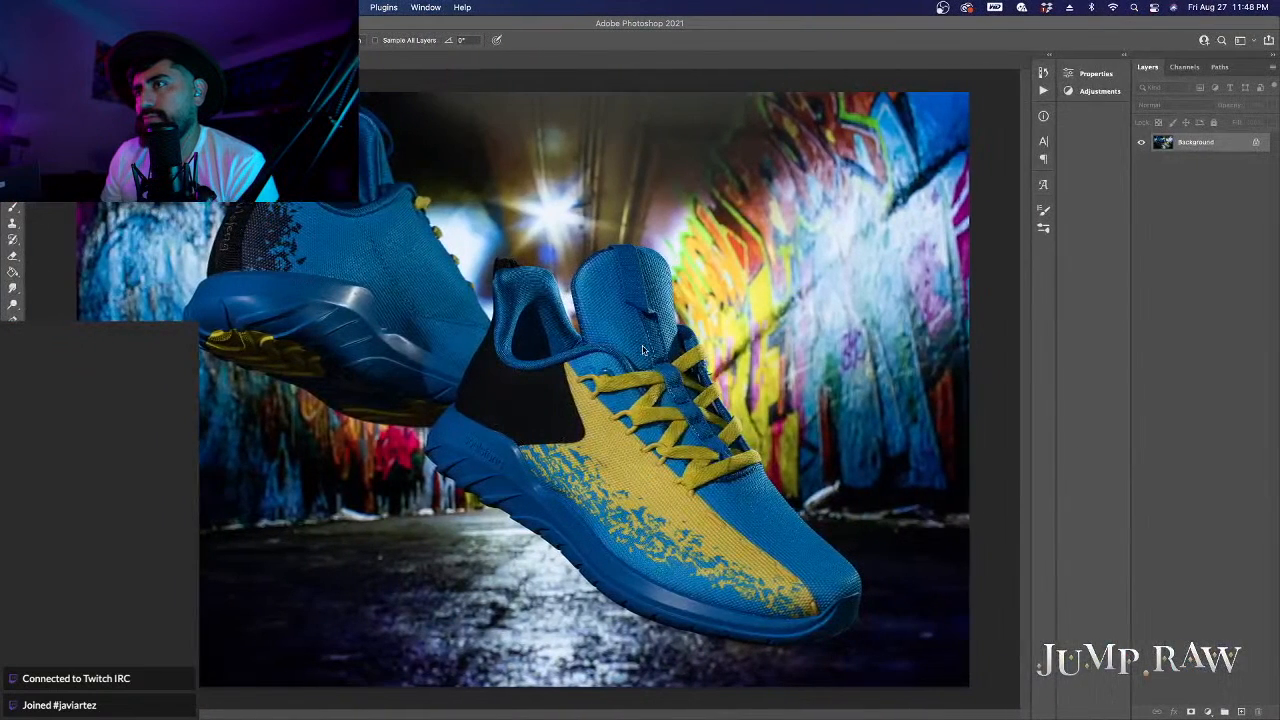
pyautogui.moveTo(677, 716)
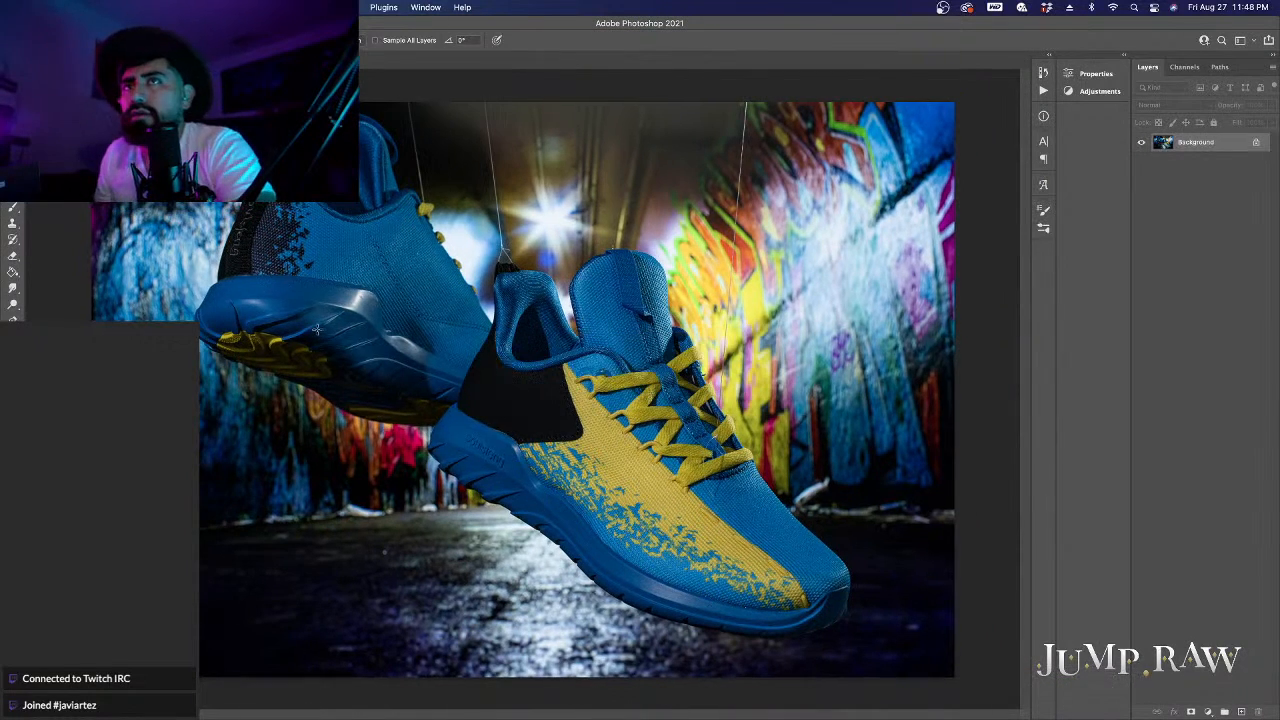
pyautogui.hotkey('ctrl', 'Tab')
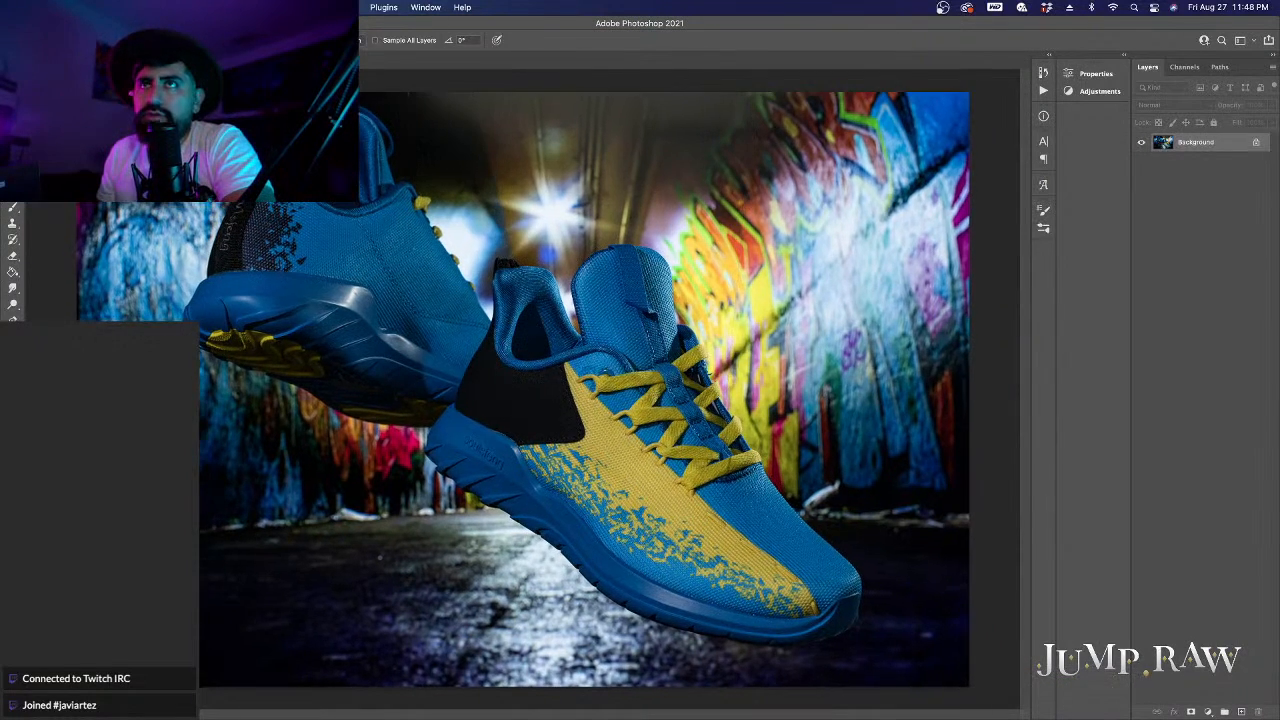
# Step: Bring the retouched shoe image into the reopened, unretouched JEM00017 document as a new layer with the Move tool
pyautogui.press('v')
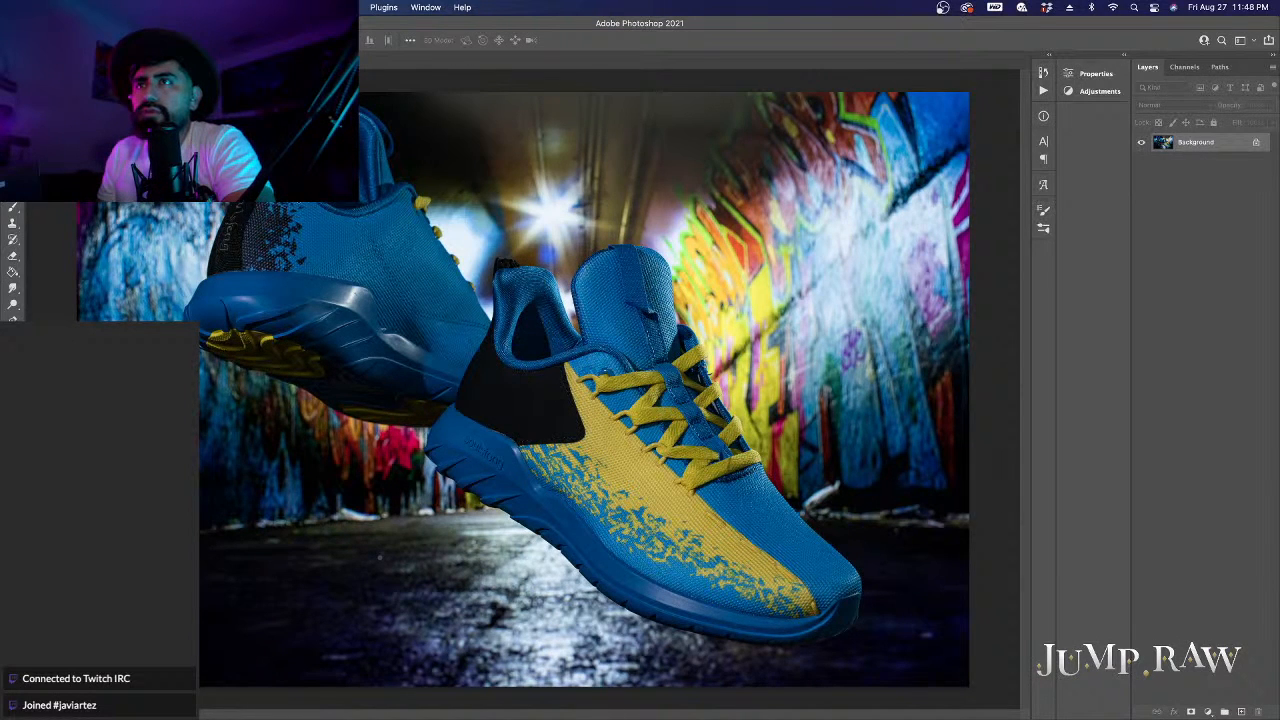
pyautogui.hotkey('ctrl', 'Tab')
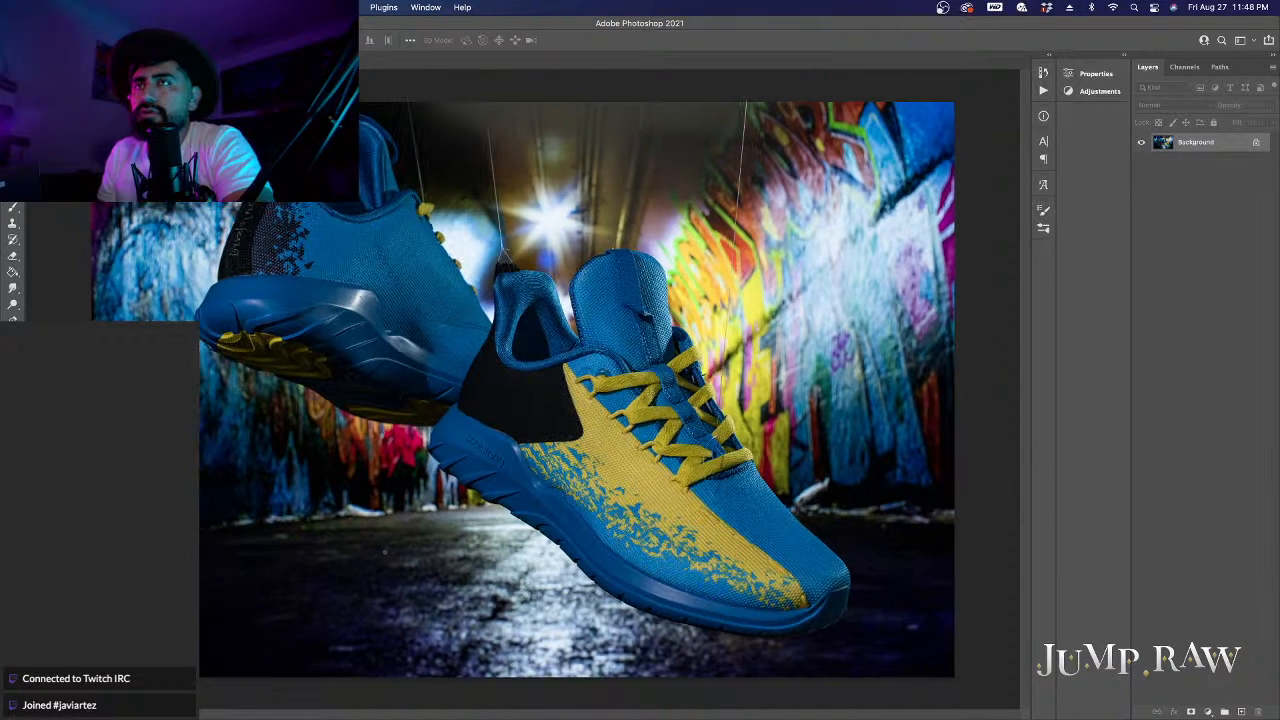
pyautogui.moveTo(327, 212); pyautogui.dragTo(327, 212)
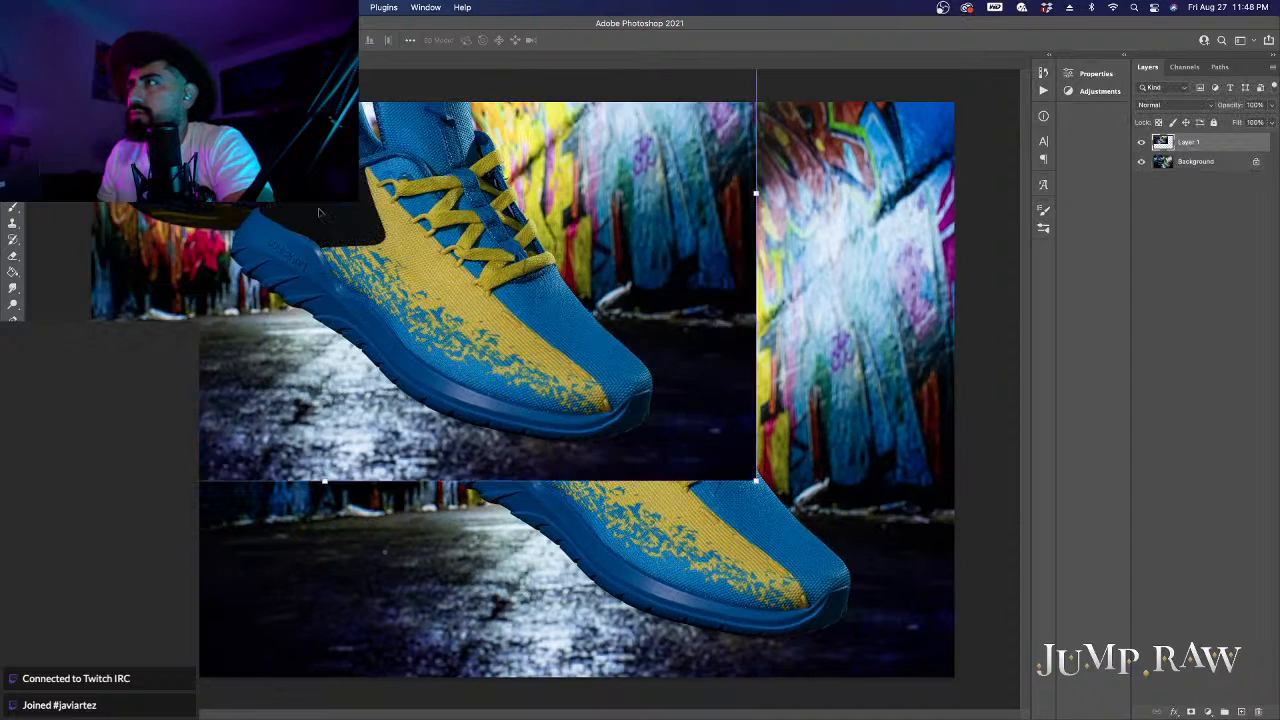
# Step: Center the retouched layer horizontally and vertically on the canvas, and flatten the image
pyautogui.click(410, 40)
pyautogui.click(460, 160)
pyautogui.click(448, 168)
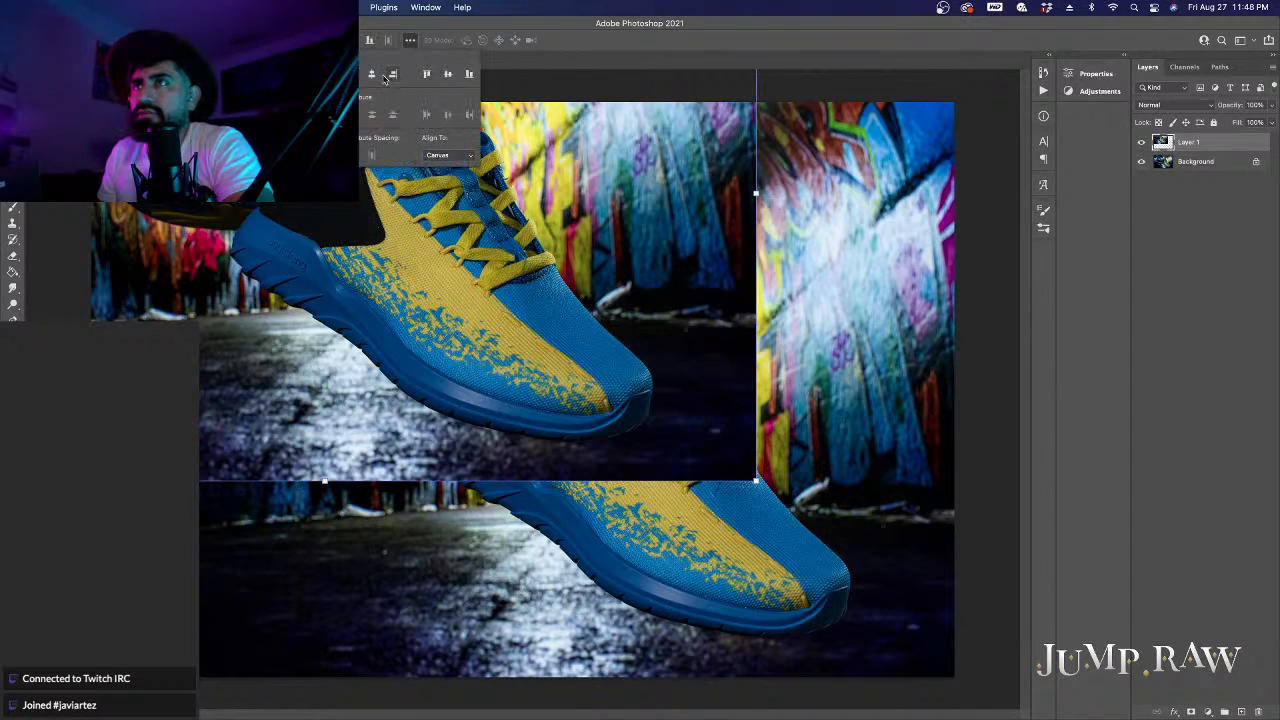
pyautogui.click(372, 74)
pyautogui.click(449, 76)
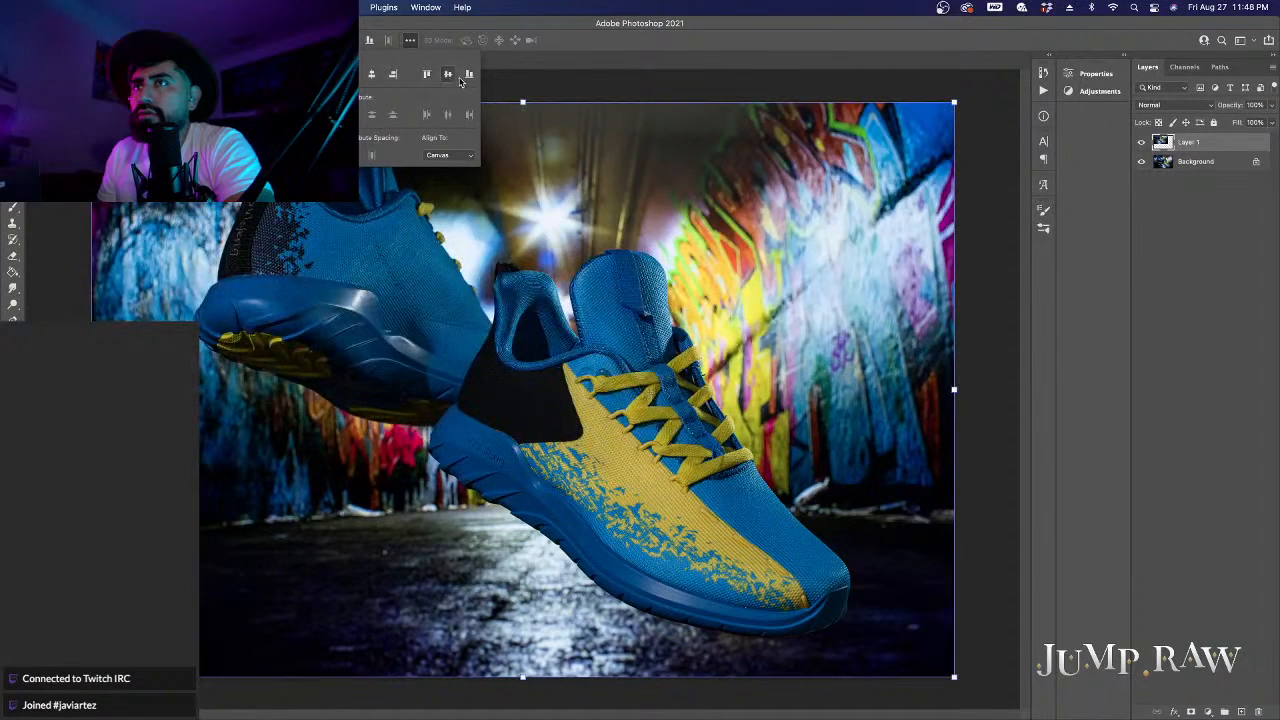
pyautogui.click(614, 82)
pyautogui.rightClick(1205, 148)
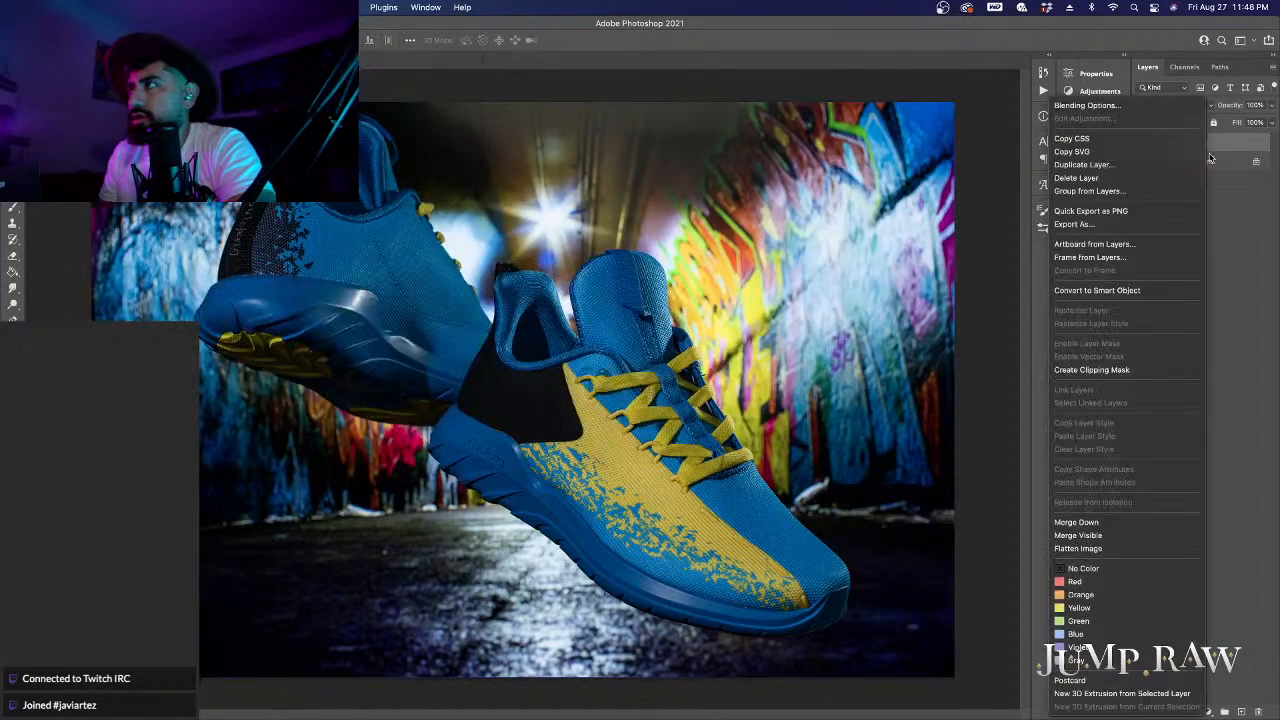
pyautogui.click(1123, 548)
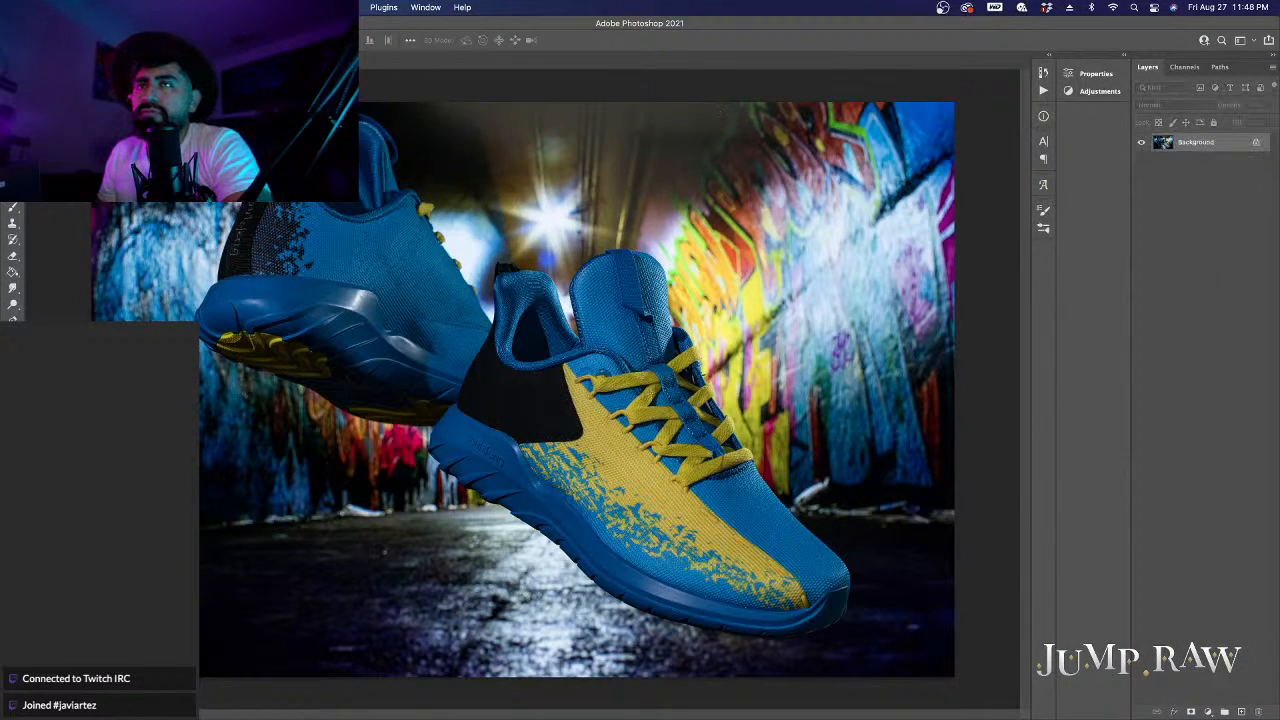
# Step: Save the flattened JEM00017 edit, close the open shoe documents, and switch back to Lightroom Classic
pyautogui.press('super+w')
pyautogui.click(706, 268)
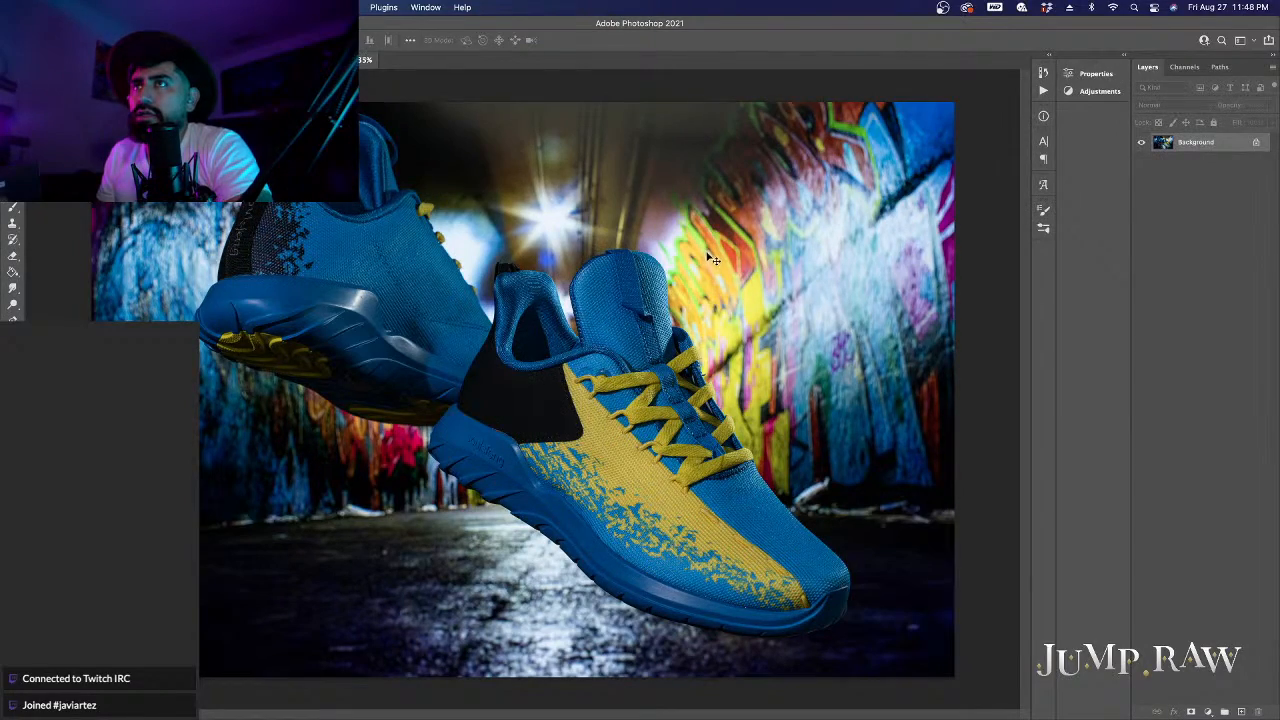
pyautogui.press('super+Tab')
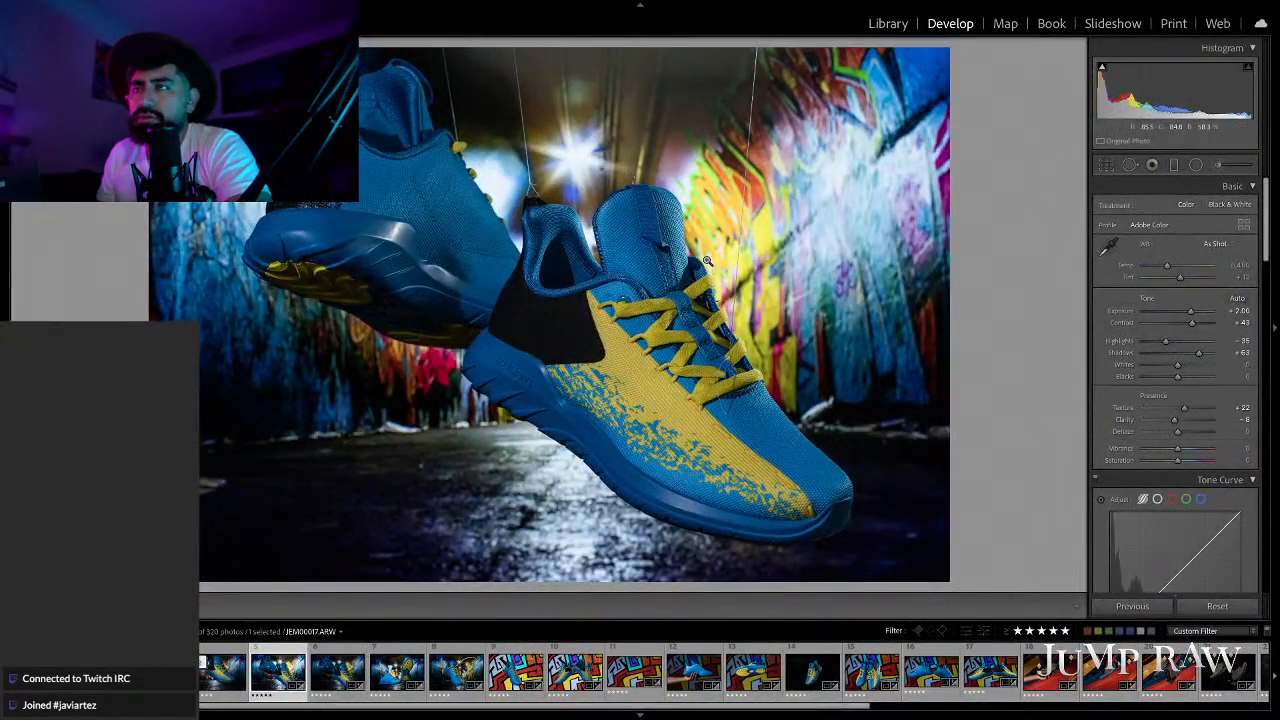
pyautogui.press('super+Tab')
pyautogui.scroll(1, 523, 389)
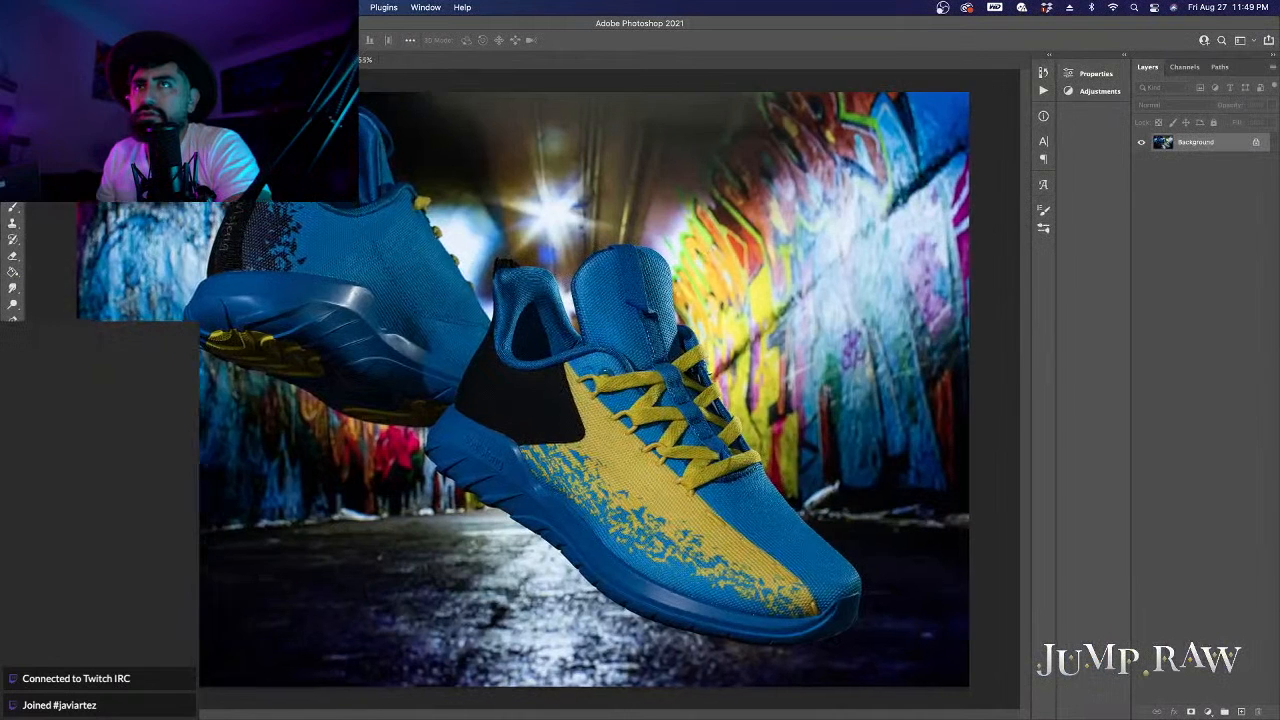
pyautogui.press('super+w')
pyautogui.click(598, 298)
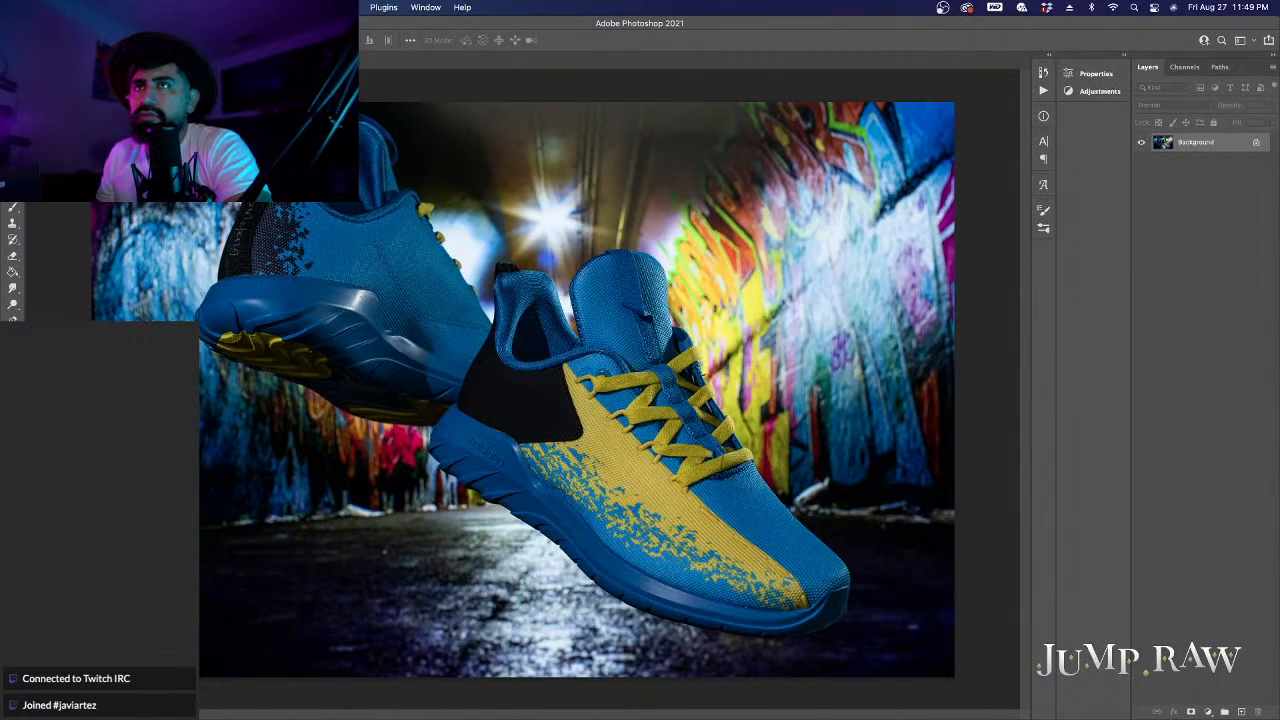
pyautogui.press('super+w')
pyautogui.hotkey('ctrl', 'Left')
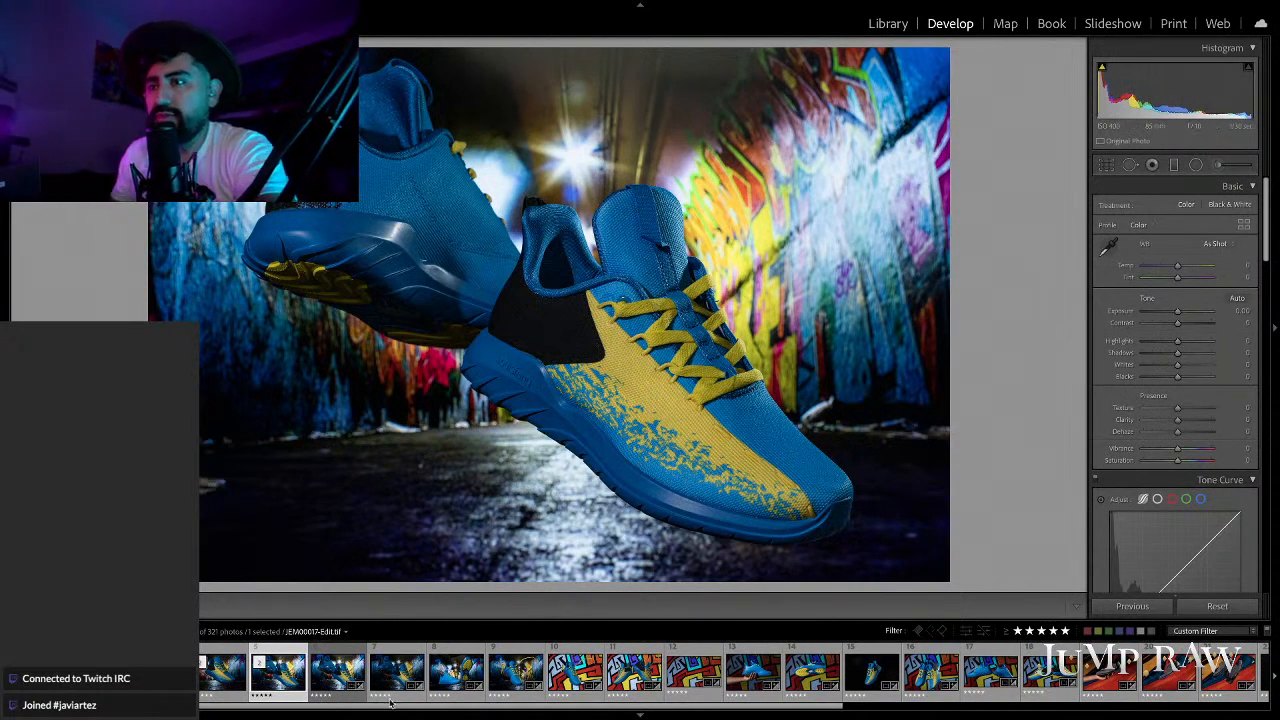
# Step: Compare JEM00019.ARW with the retouched JEM00017-Edit.tif, and clear the star rating of JEM00019.ARW
pyautogui.click(338, 676)
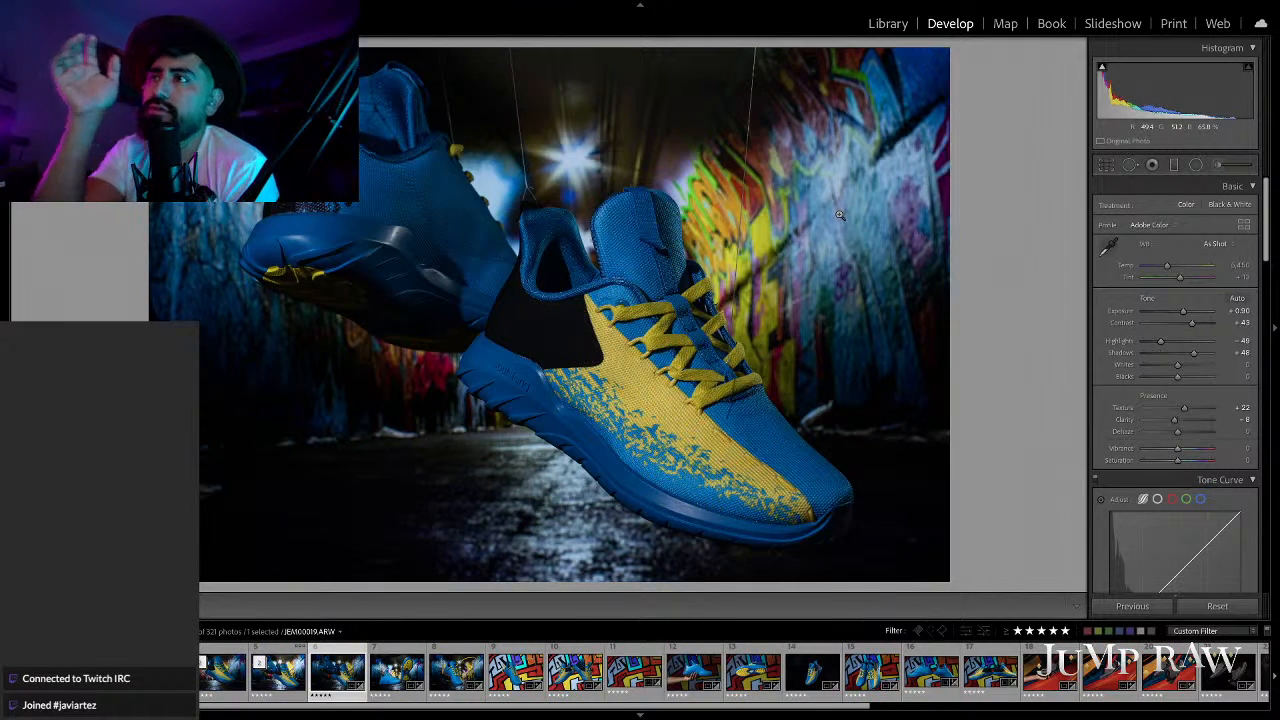
pyautogui.press('Left')
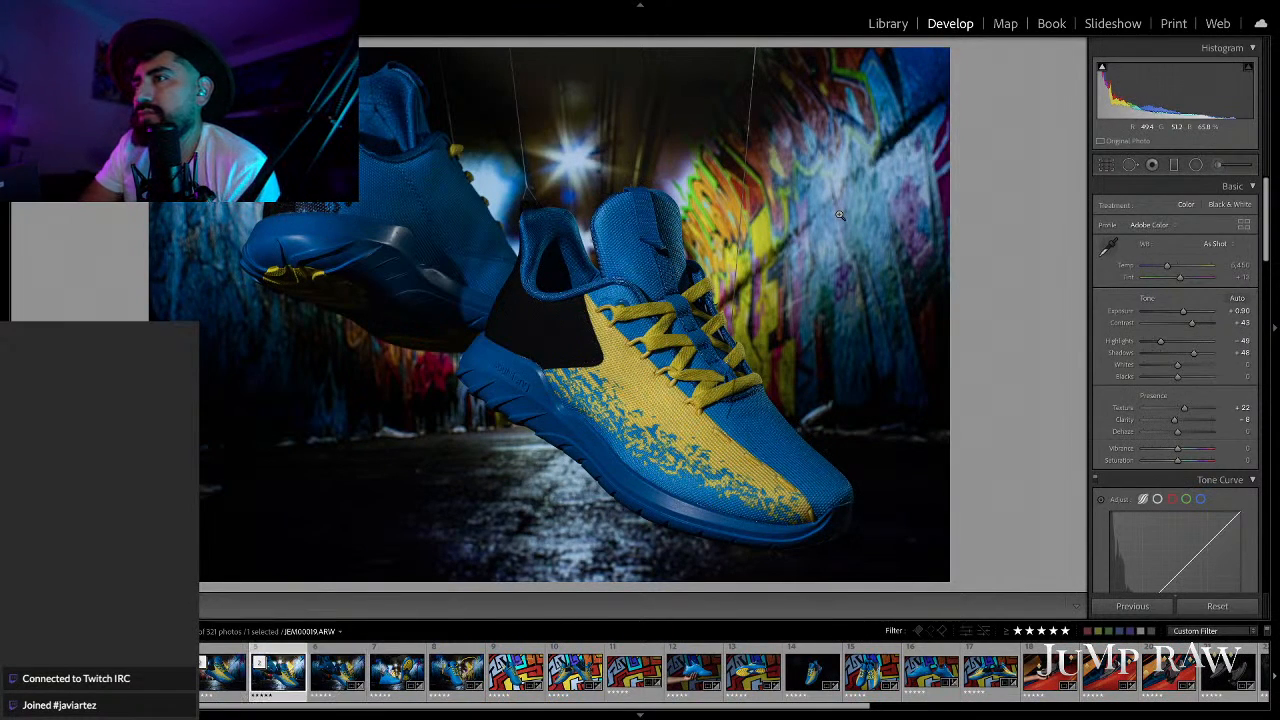
pyautogui.press('Right')
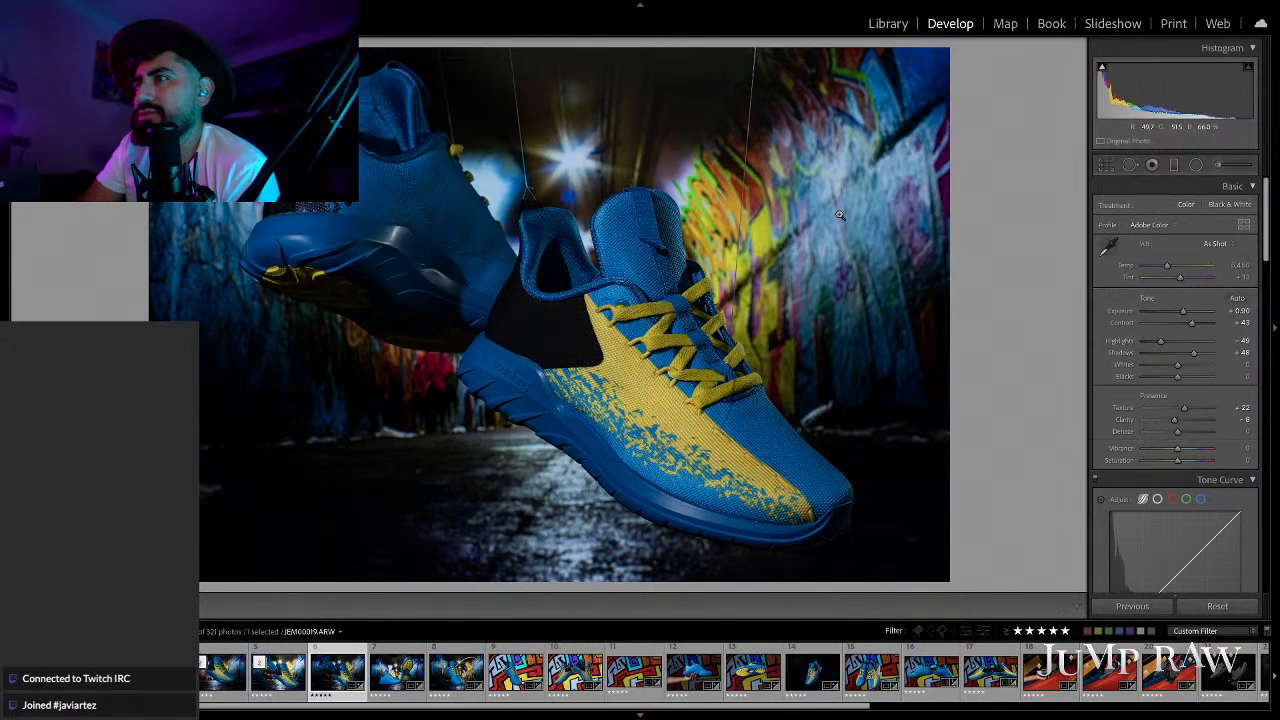
pyautogui.press('Left')
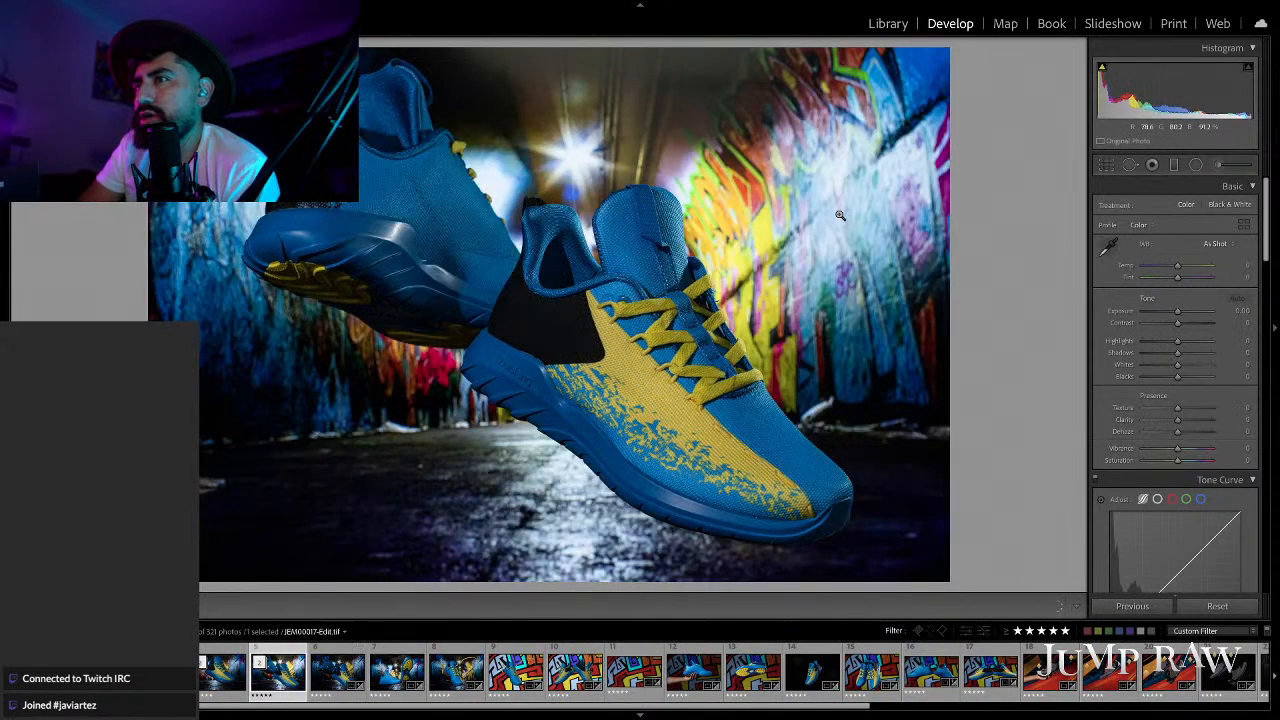
pyautogui.press('Right')
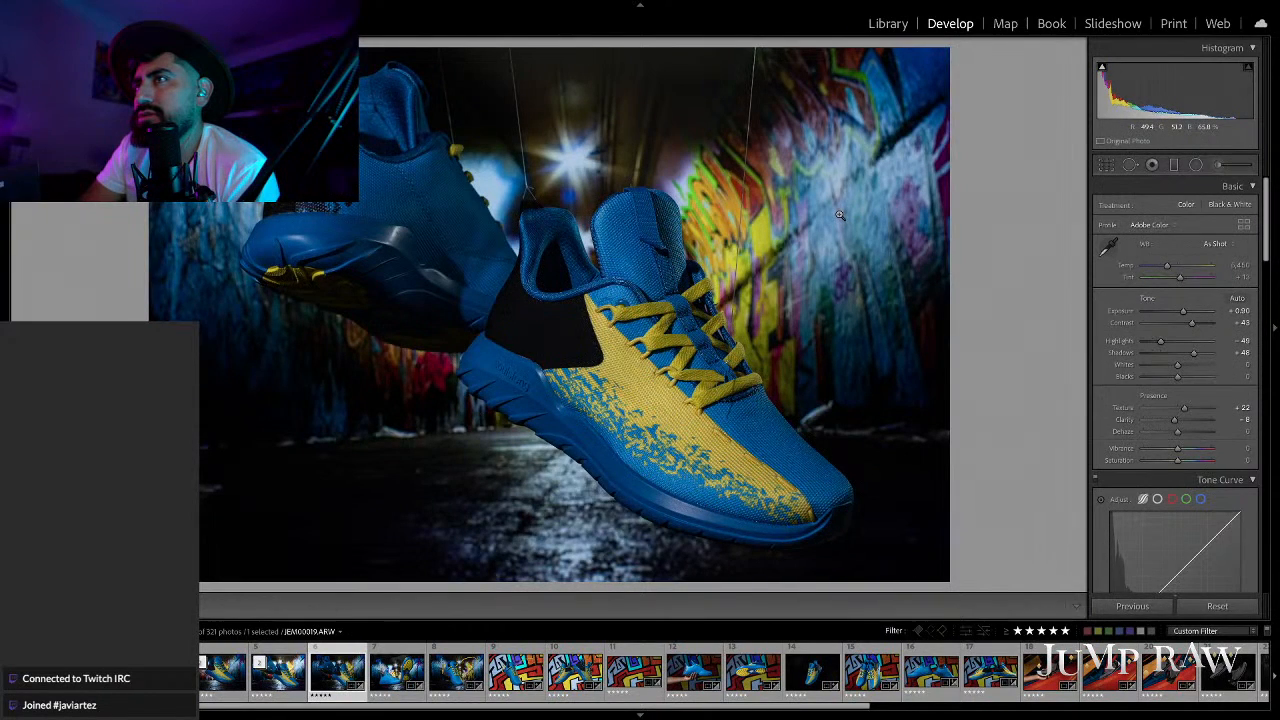
pyautogui.press('Left')
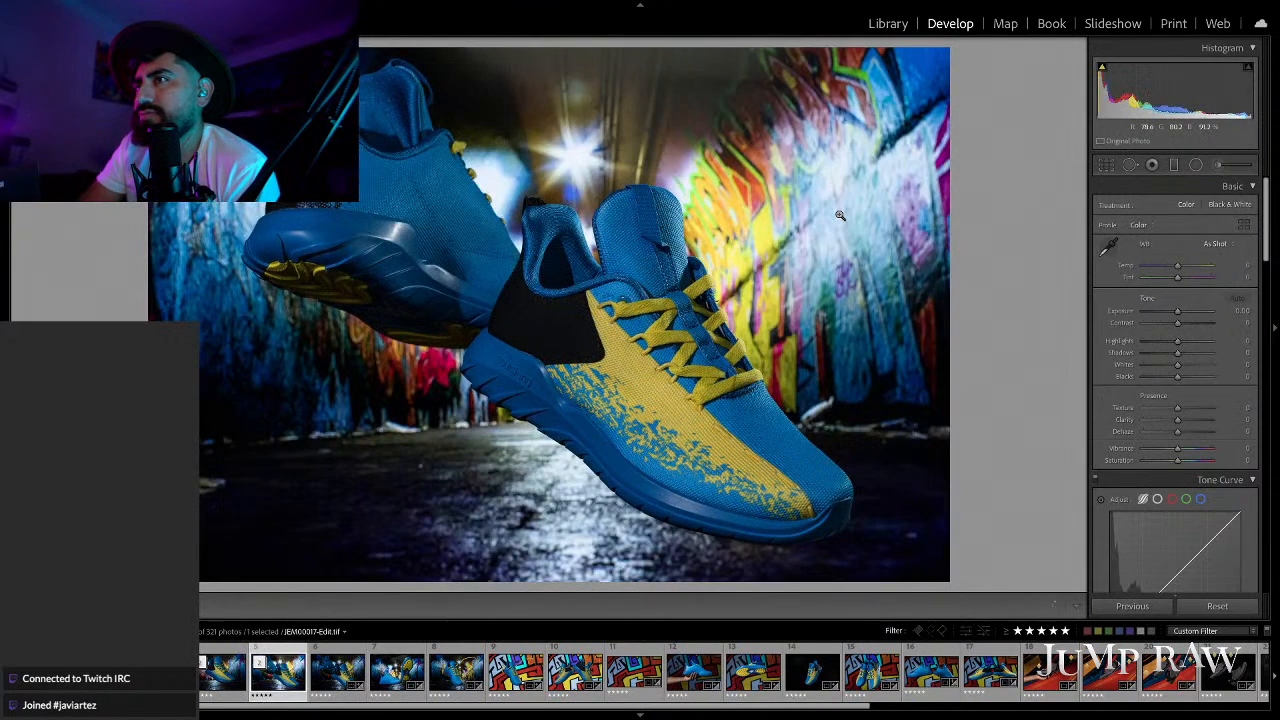
pyautogui.press('Right')
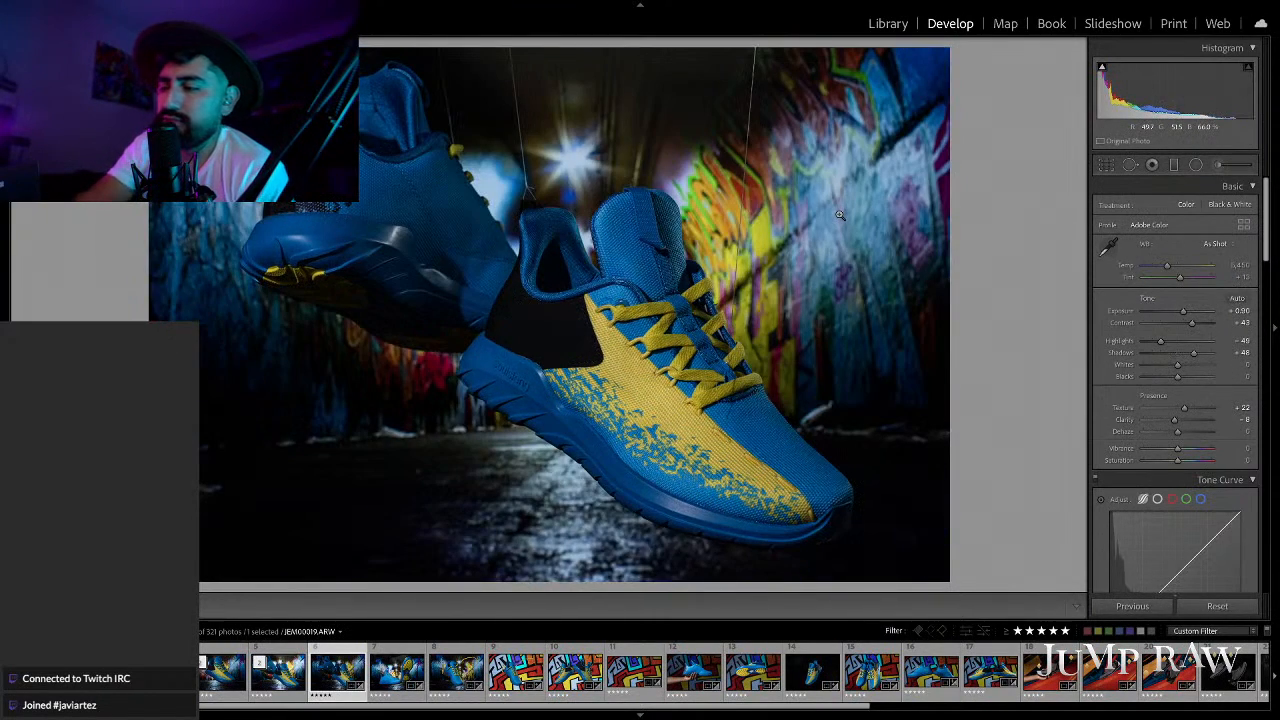
pyautogui.press('0')
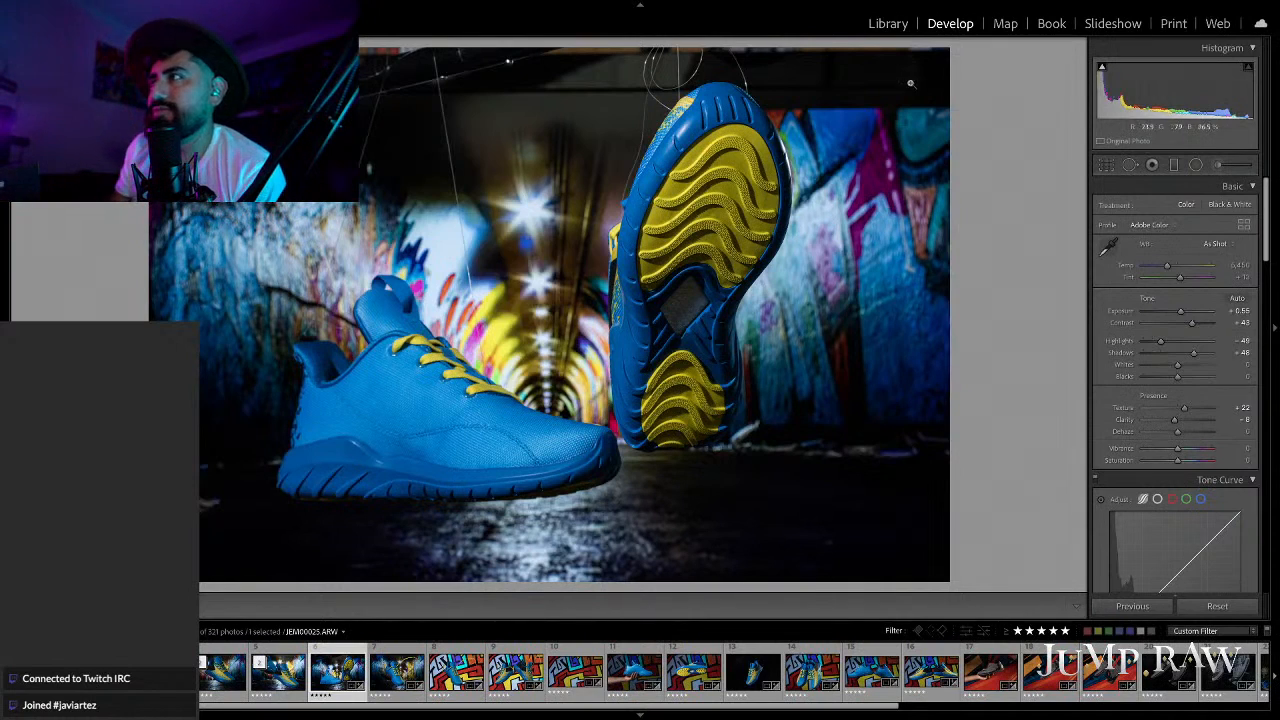
# Step: Check the crop of JEM00025.ARW without changing it, and go to JEM00026.ARW
pyautogui.click(1106, 166)
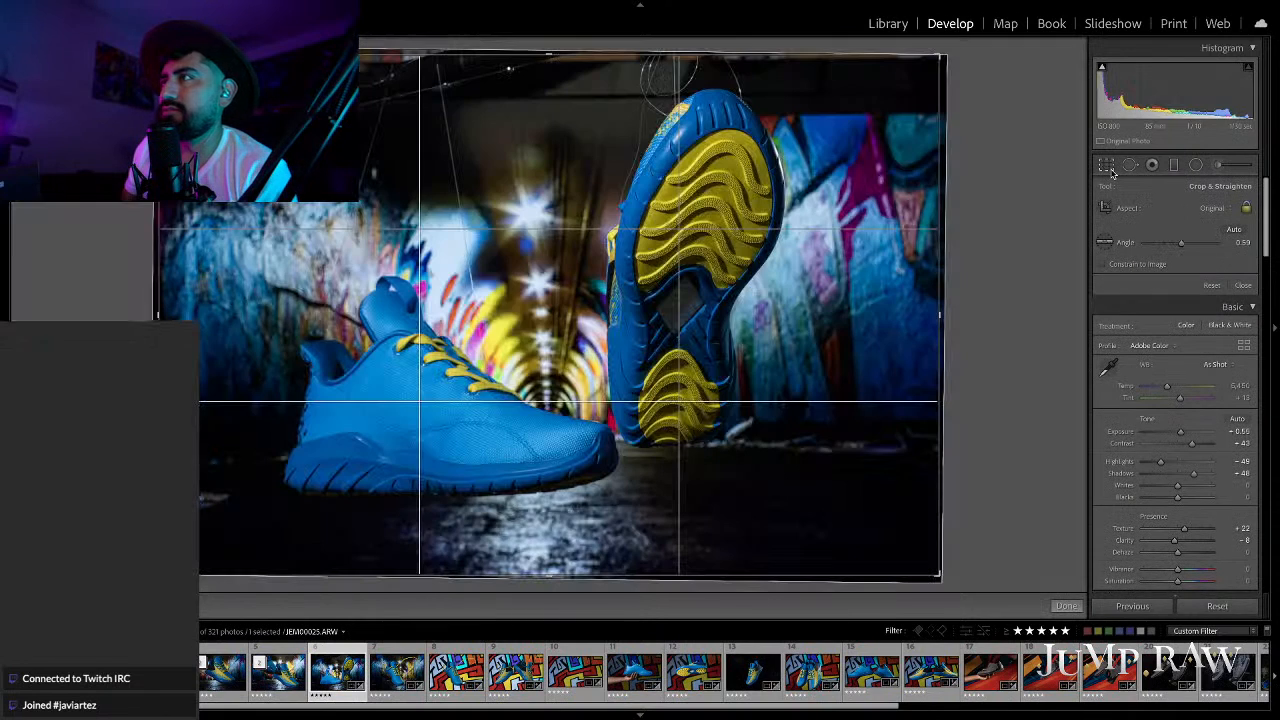
pyautogui.click(1108, 168)
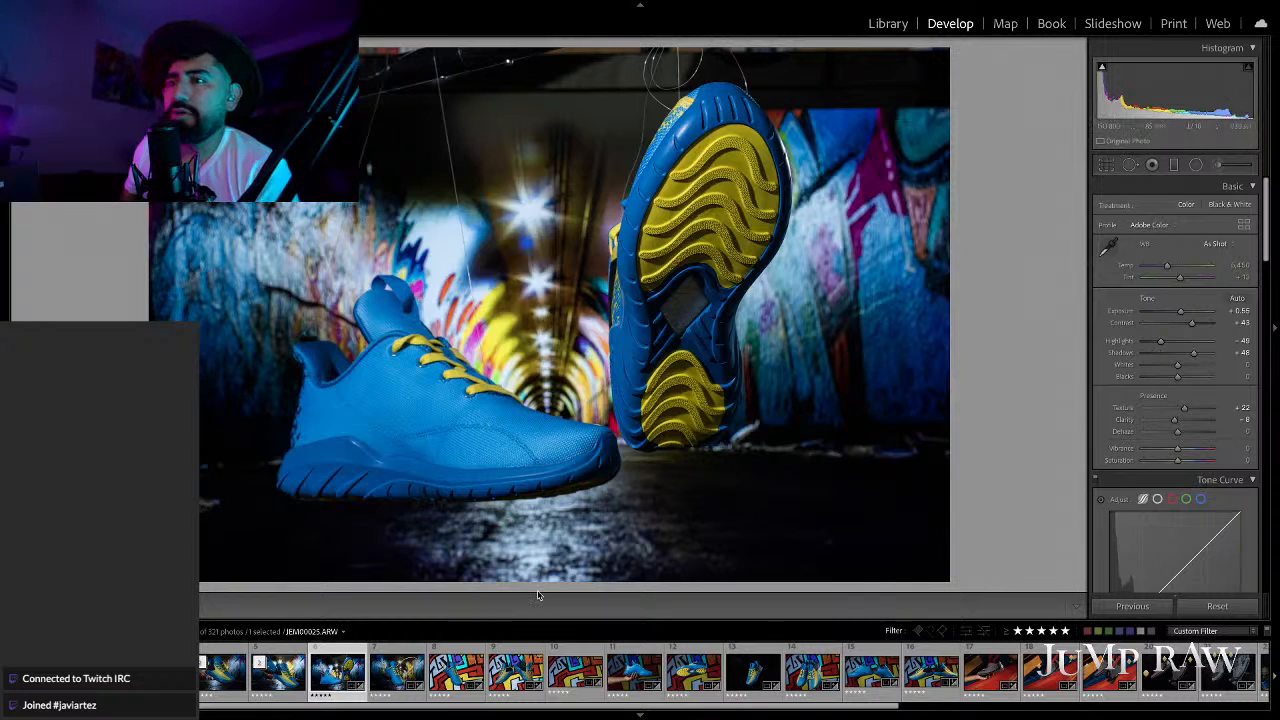
pyautogui.press('Right')
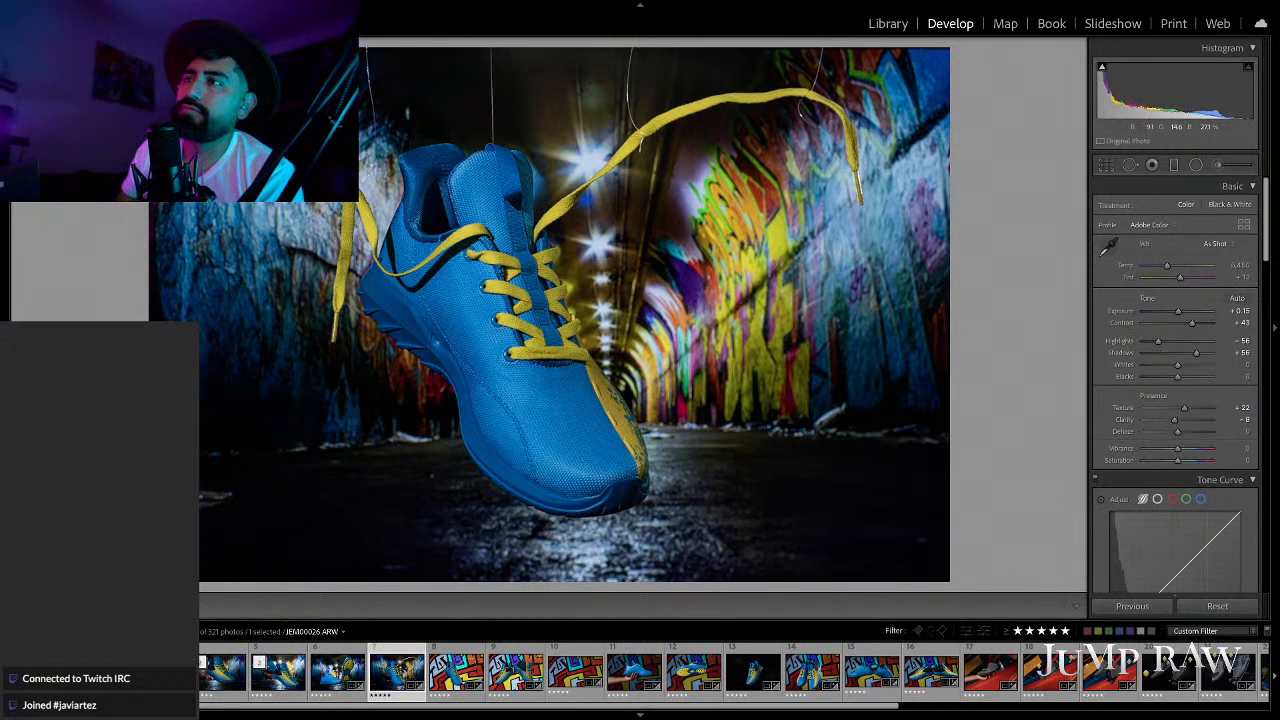
# Step: Examine JEM00026.ARW at full zoom for threads on the loose yellow laces and flaws around the shoe's collar and upper
pyautogui.click(371, 180)
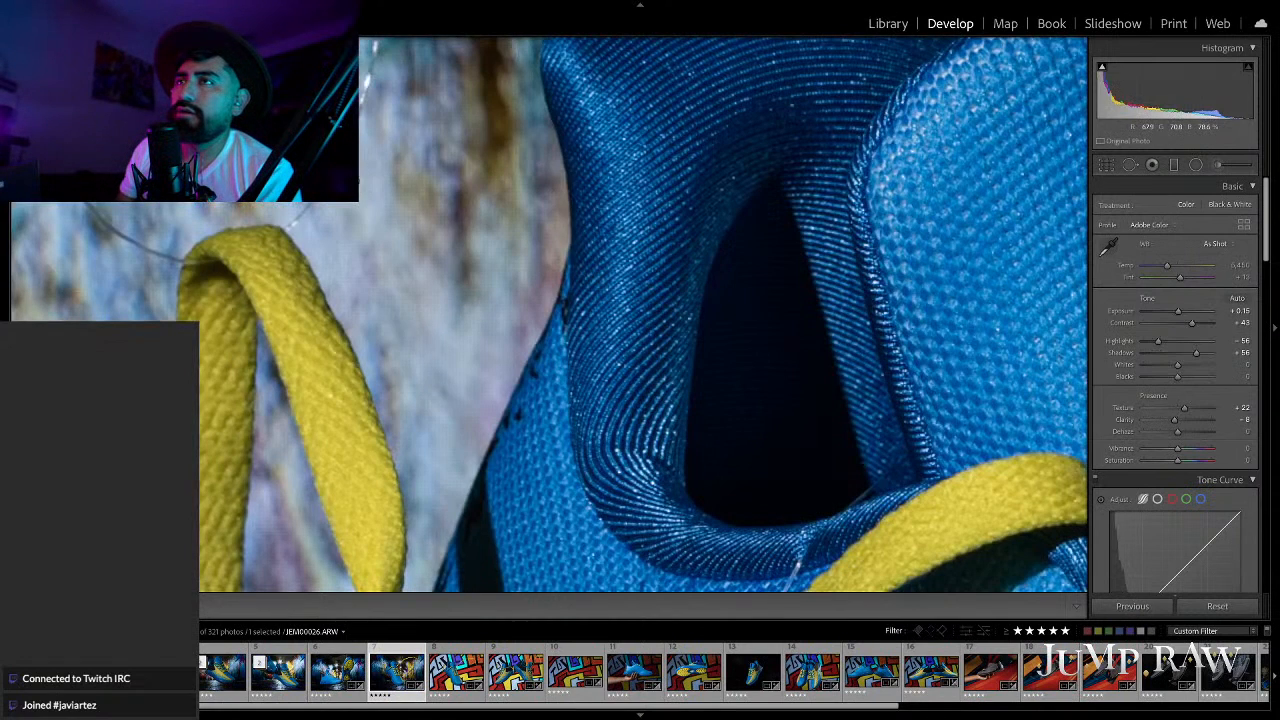
pyautogui.hscroll(-3, 339, 210)
pyautogui.scroll(5, 339, 210)
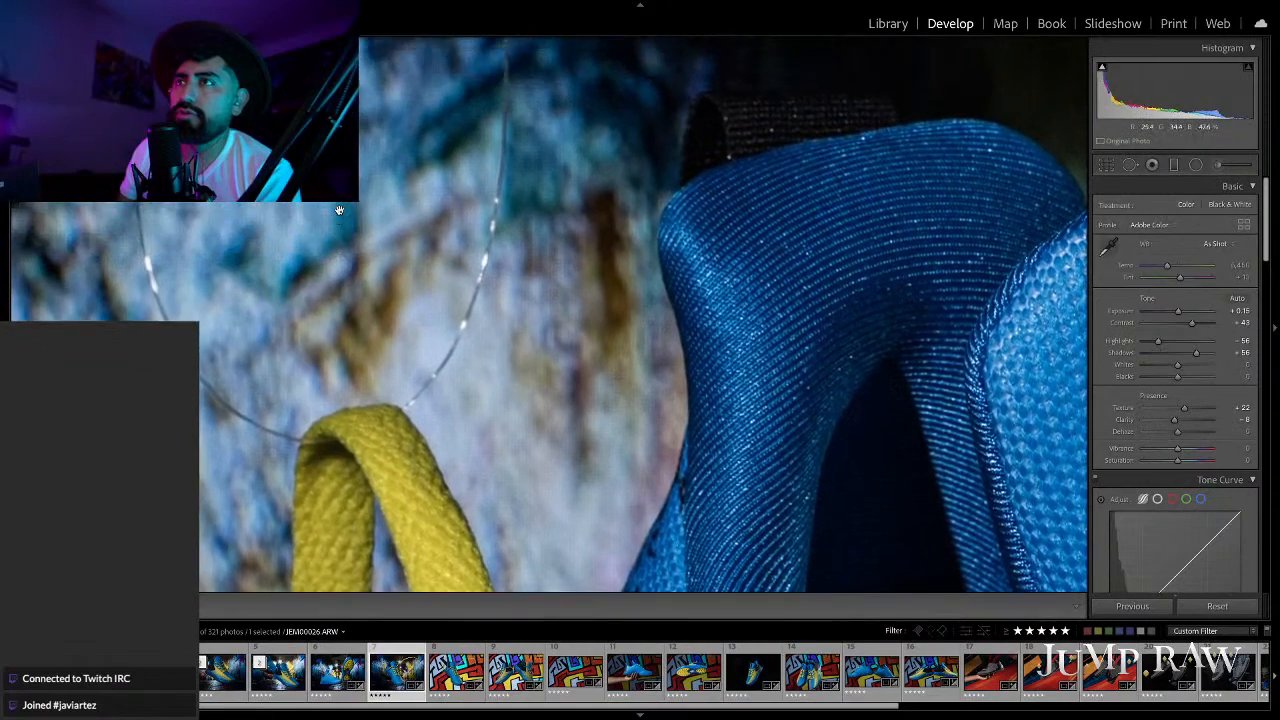
pyautogui.scroll(4, 339, 210)
pyautogui.hscroll(-3, 339, 210)
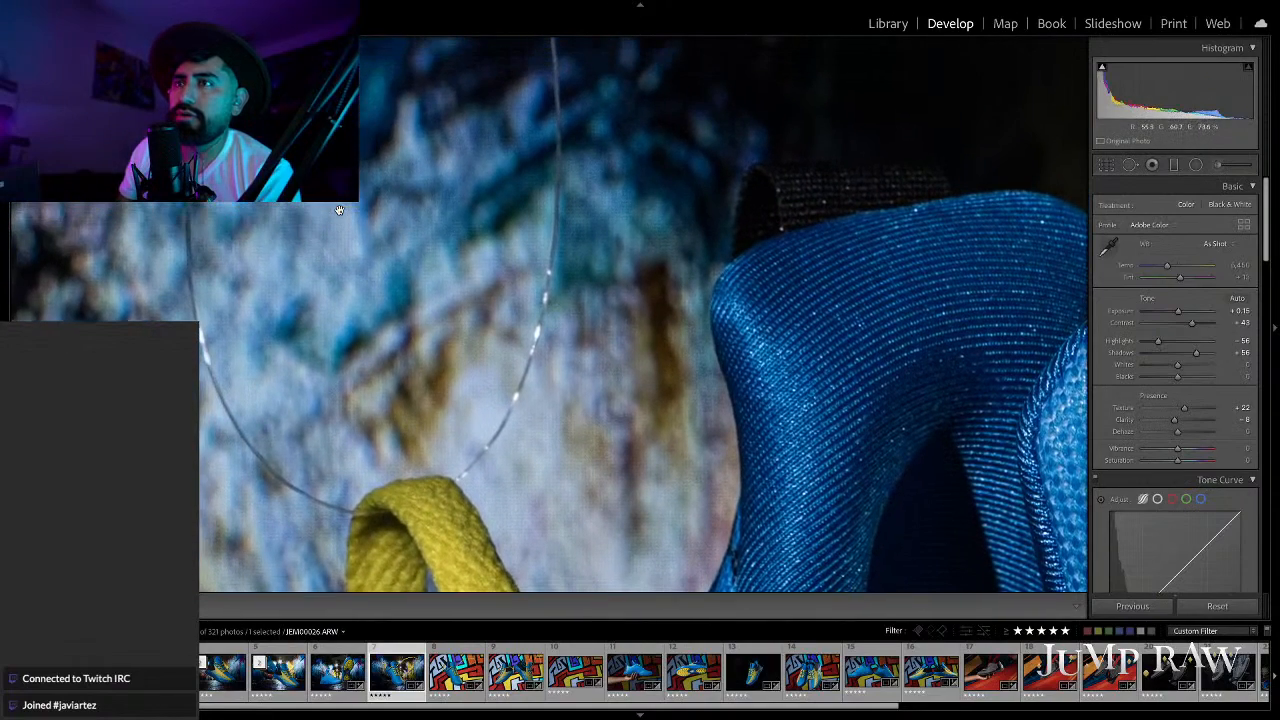
pyautogui.click(339, 210)
pyautogui.click(812, 91)
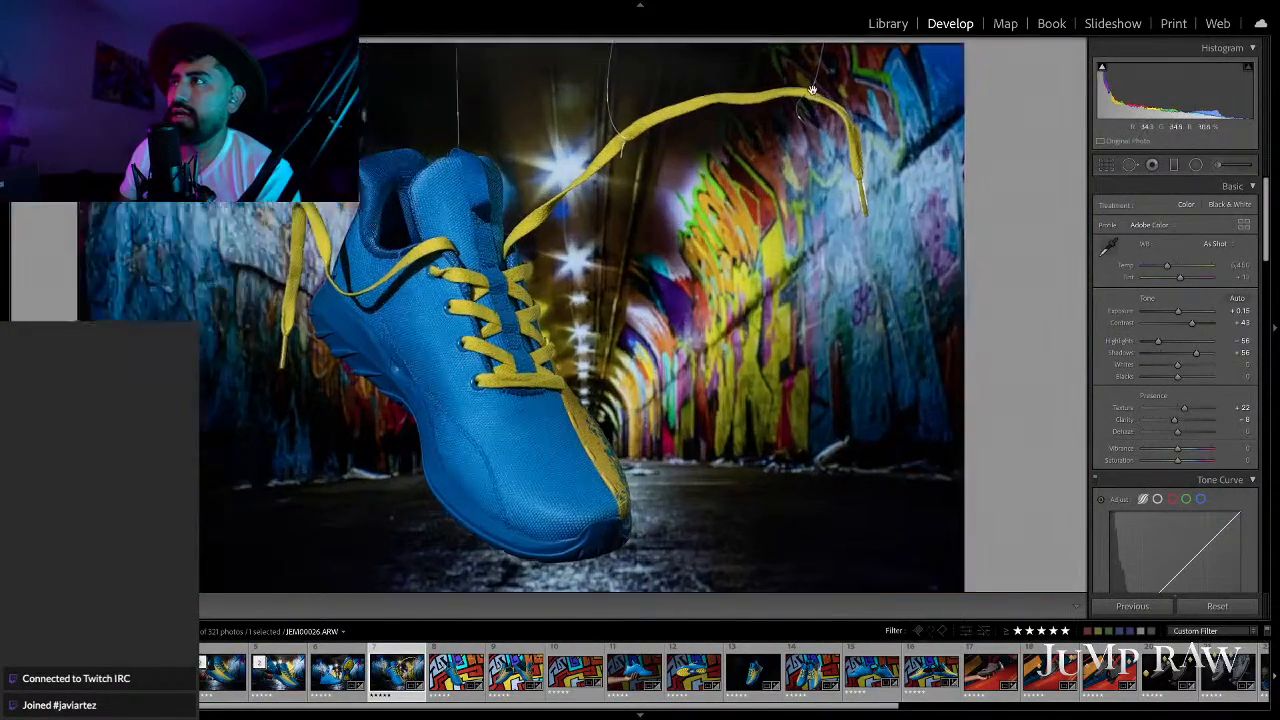
pyautogui.click(812, 91)
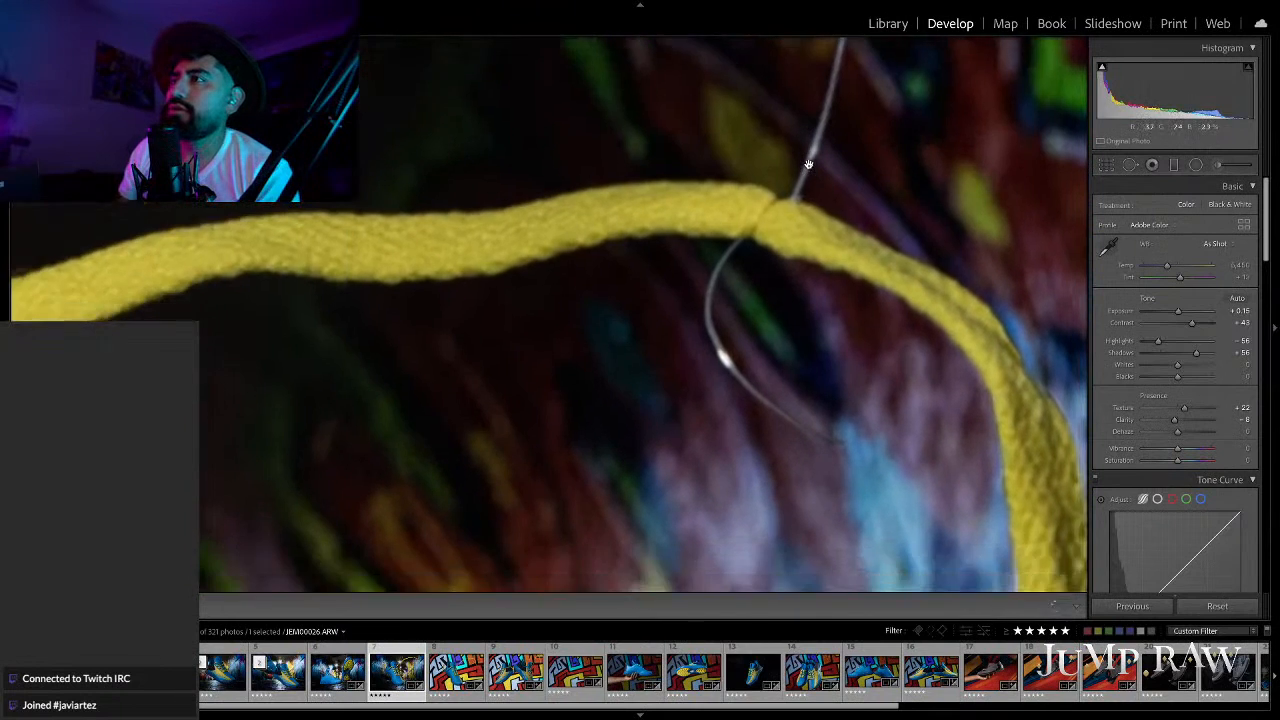
pyautogui.scroll(-2, 809, 164)
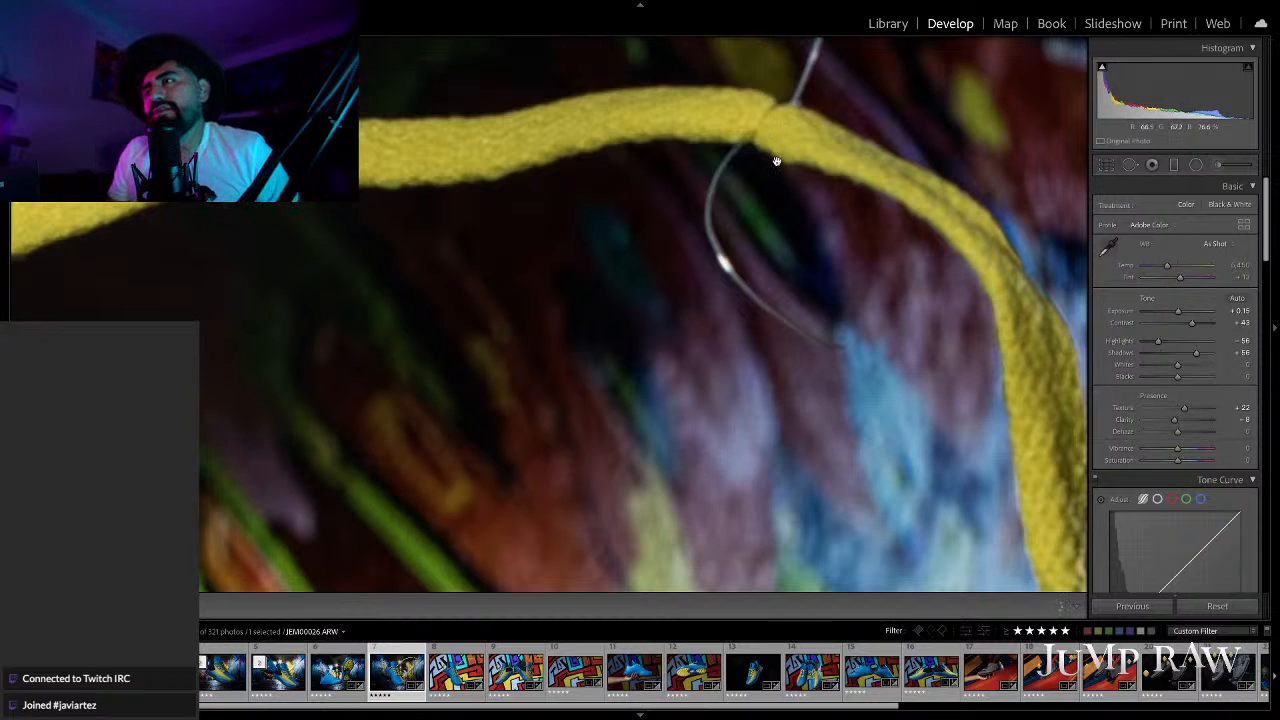
pyautogui.hscroll(-3, 783, 169)
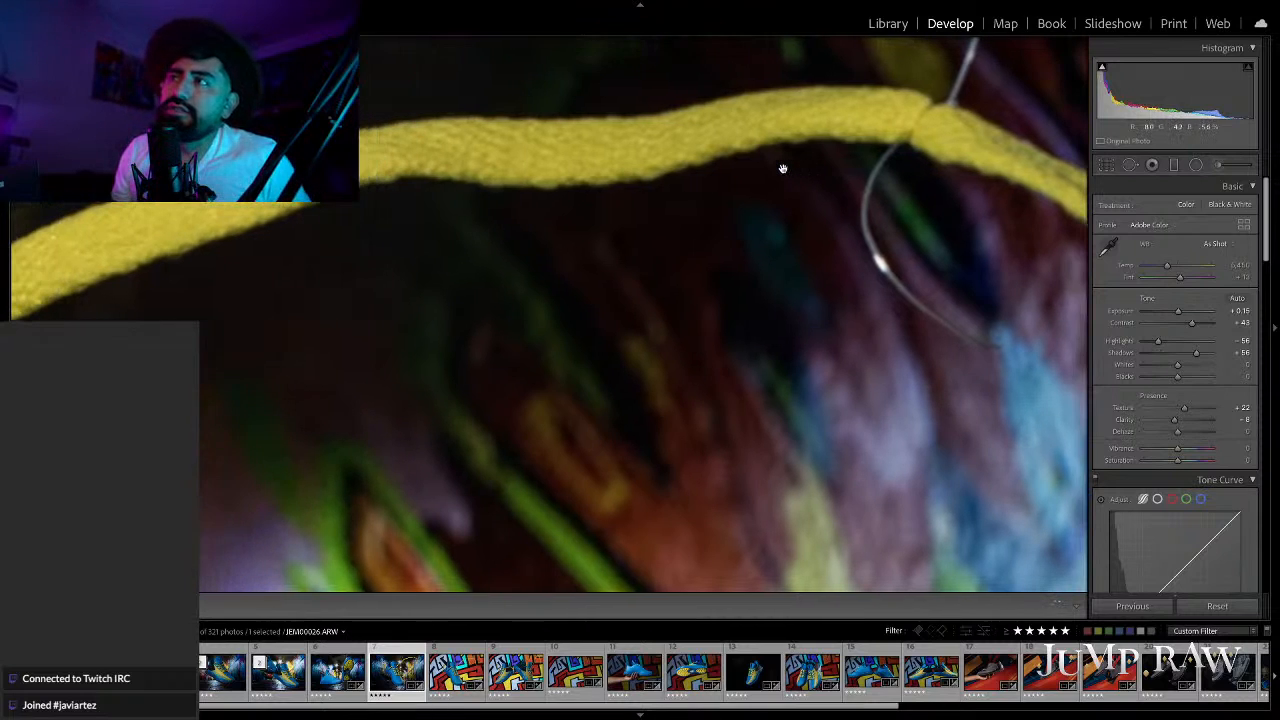
pyautogui.hscroll(-6, 783, 169)
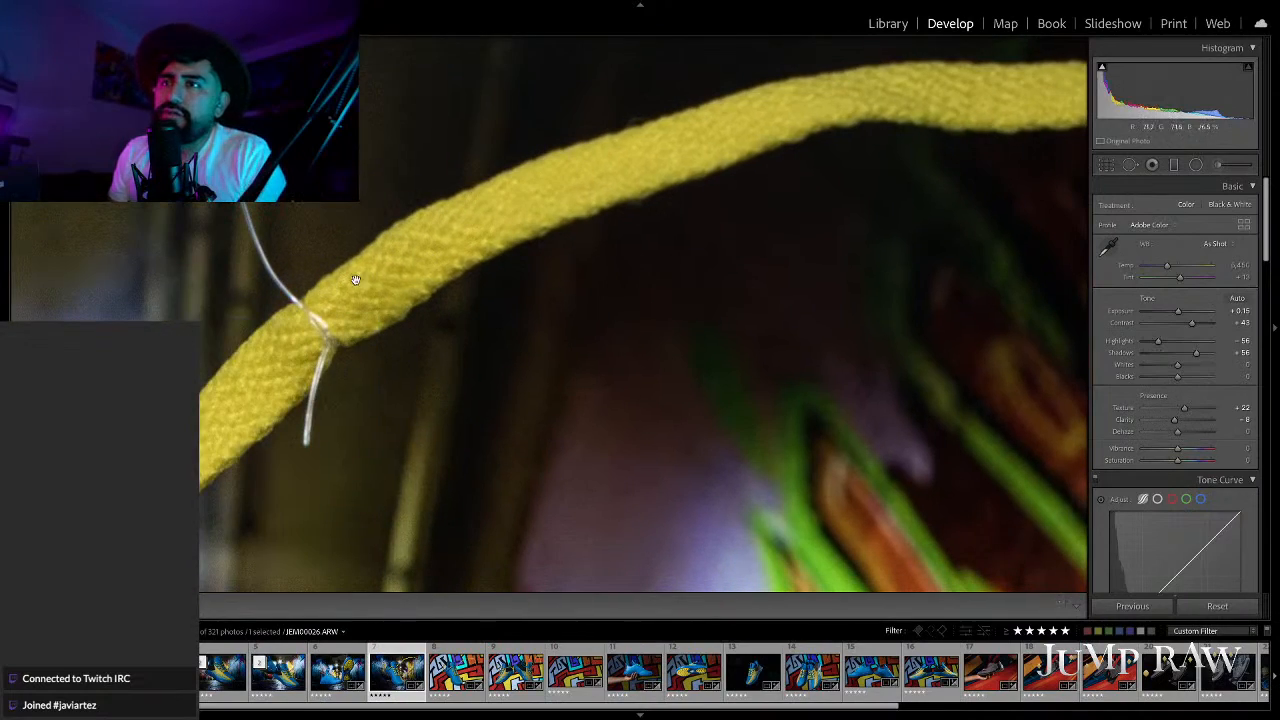
pyautogui.click(524, 251)
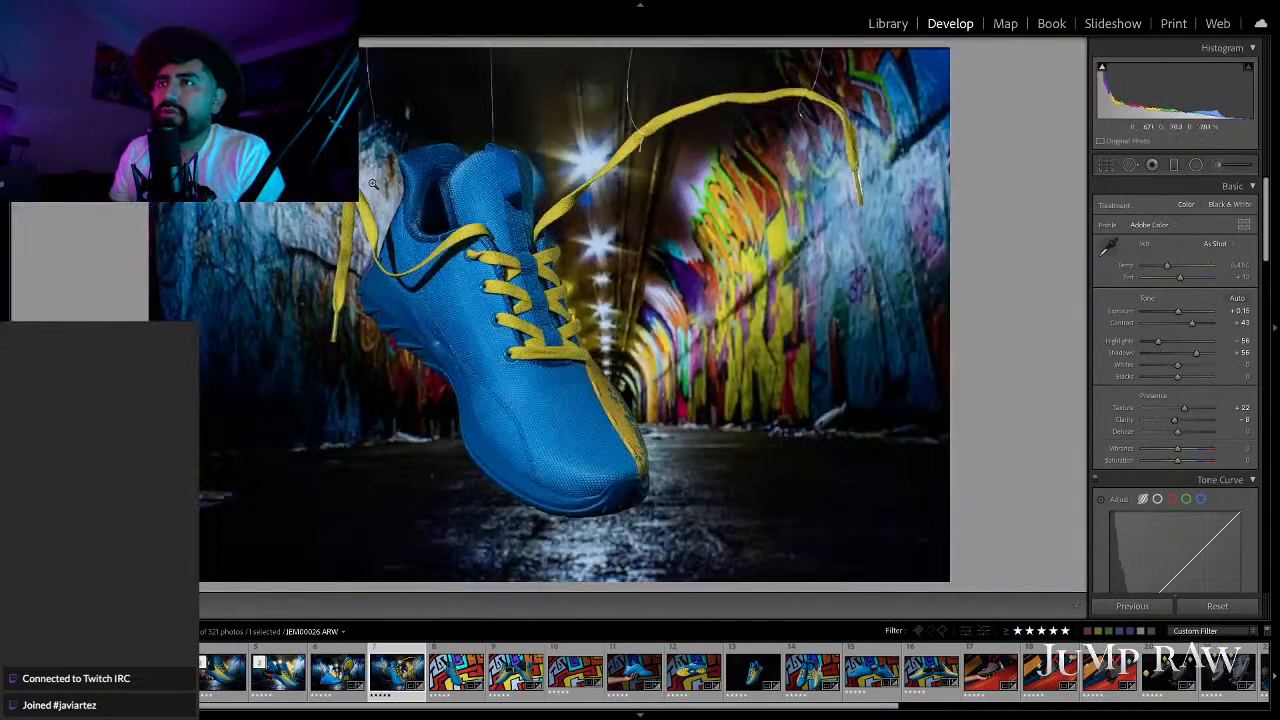
pyautogui.click(372, 184)
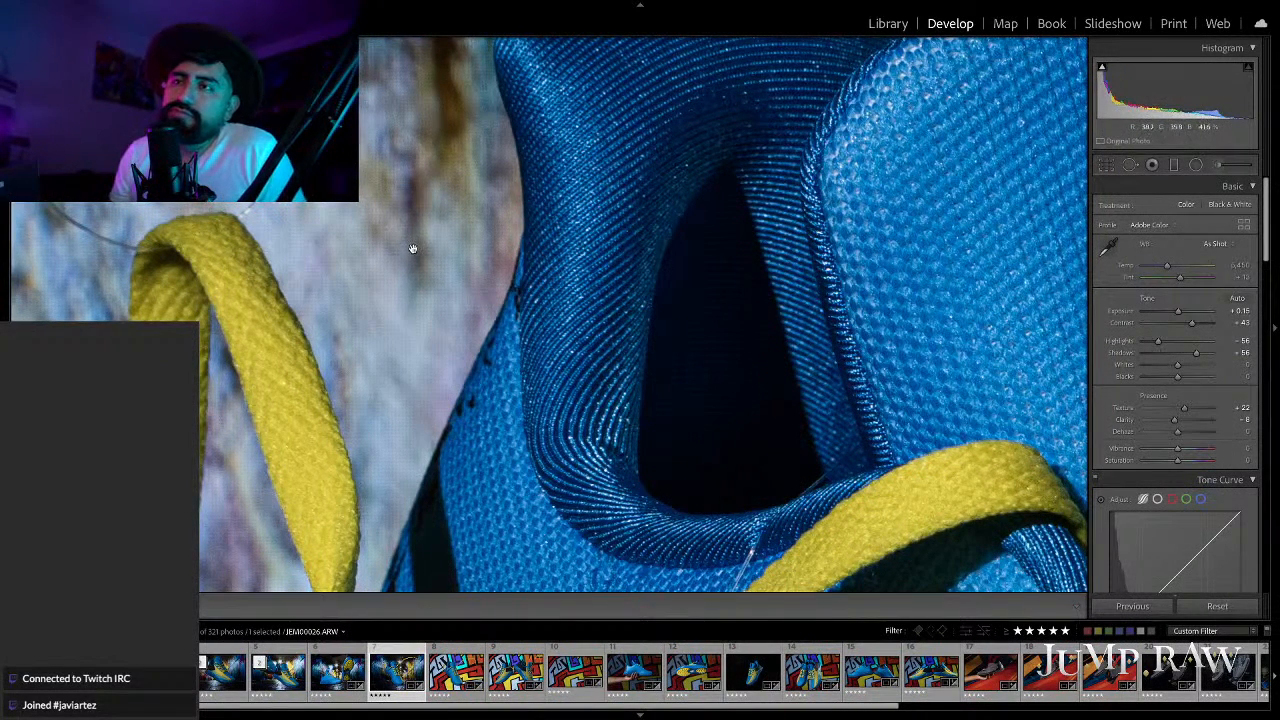
pyautogui.scroll(-5, 414, 248)
pyautogui.scroll(-3, 412, 249)
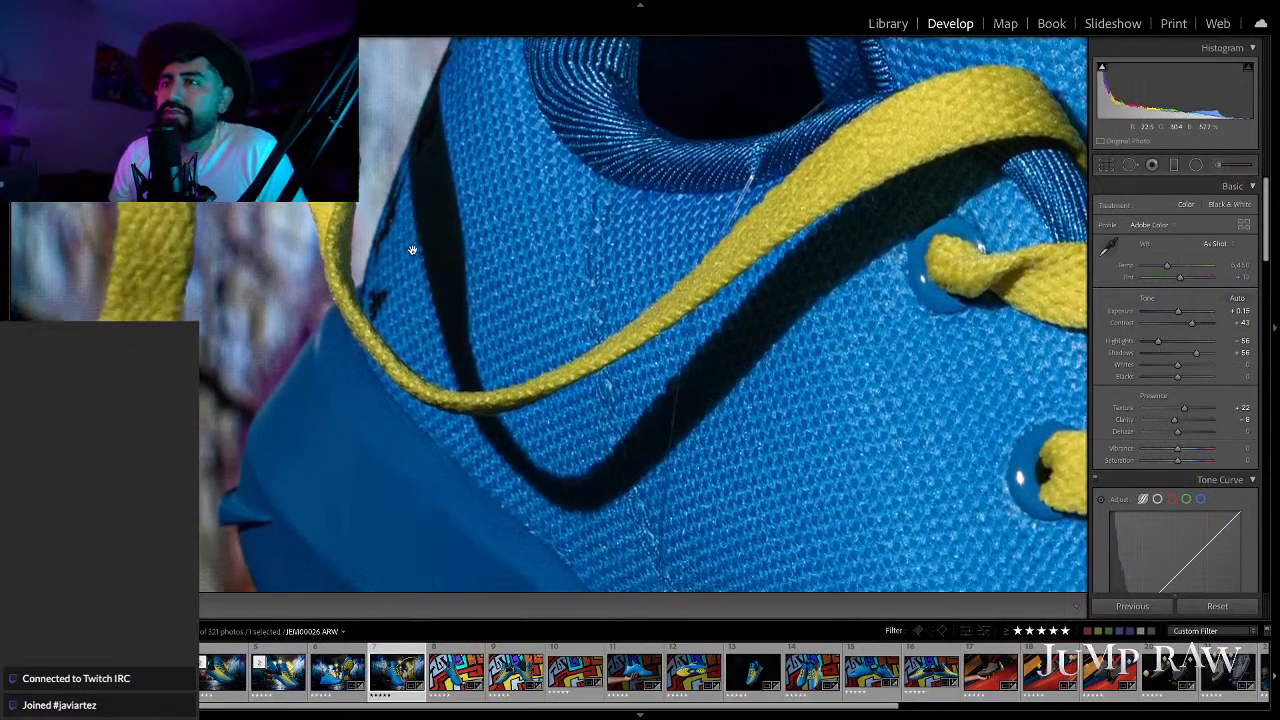
pyautogui.click(415, 247)
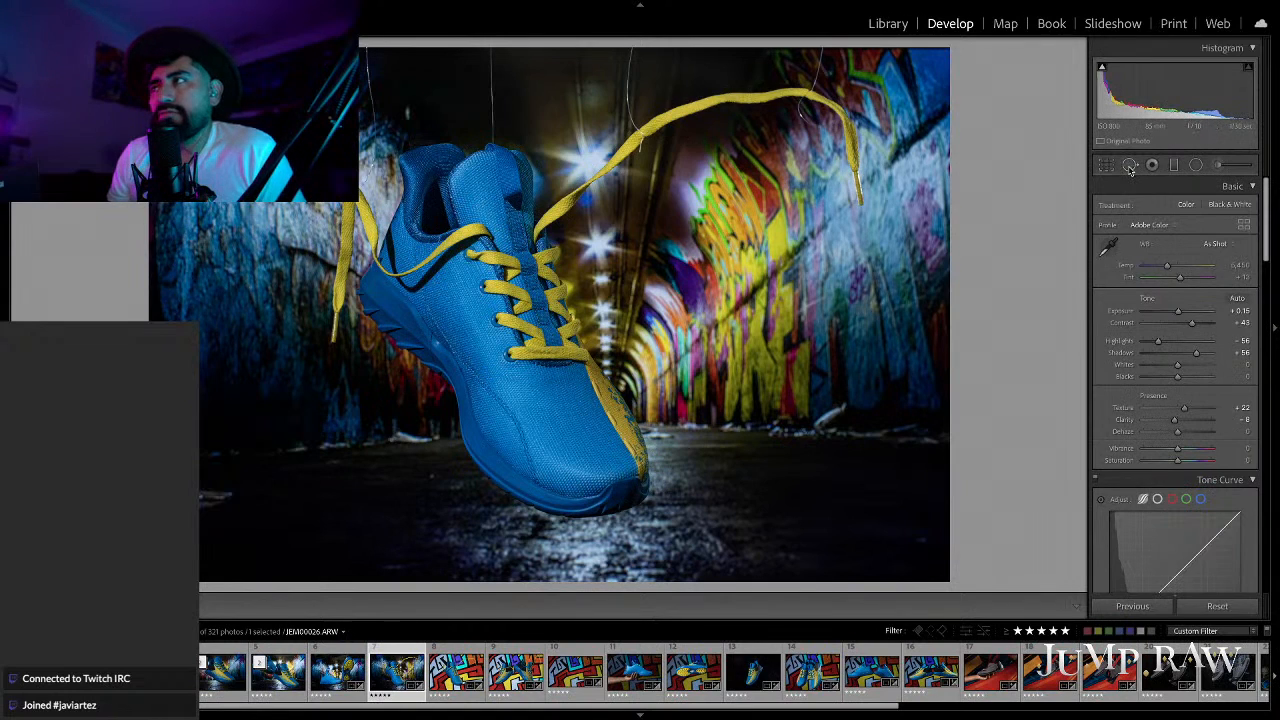
# Step: Open JEM00026.ARW for editing in Adobe Photoshop 2021
pyautogui.rightClick(458, 207)
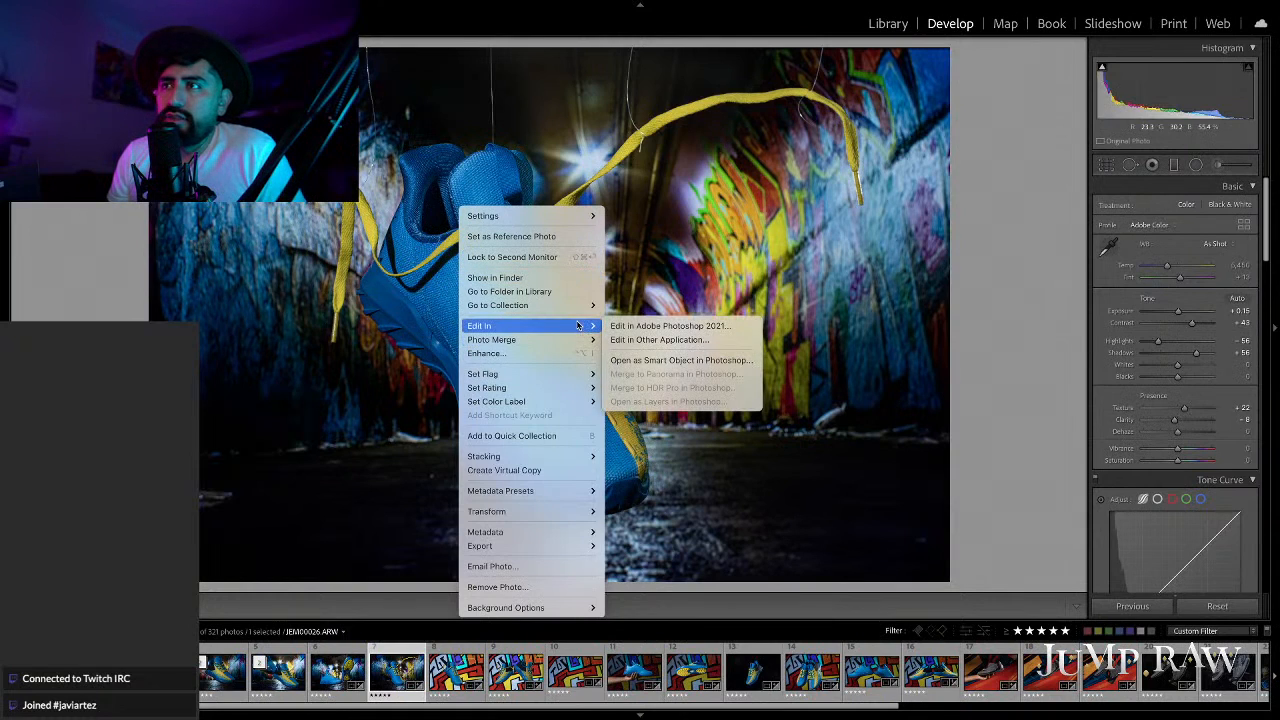
pyautogui.moveTo(586, 325)
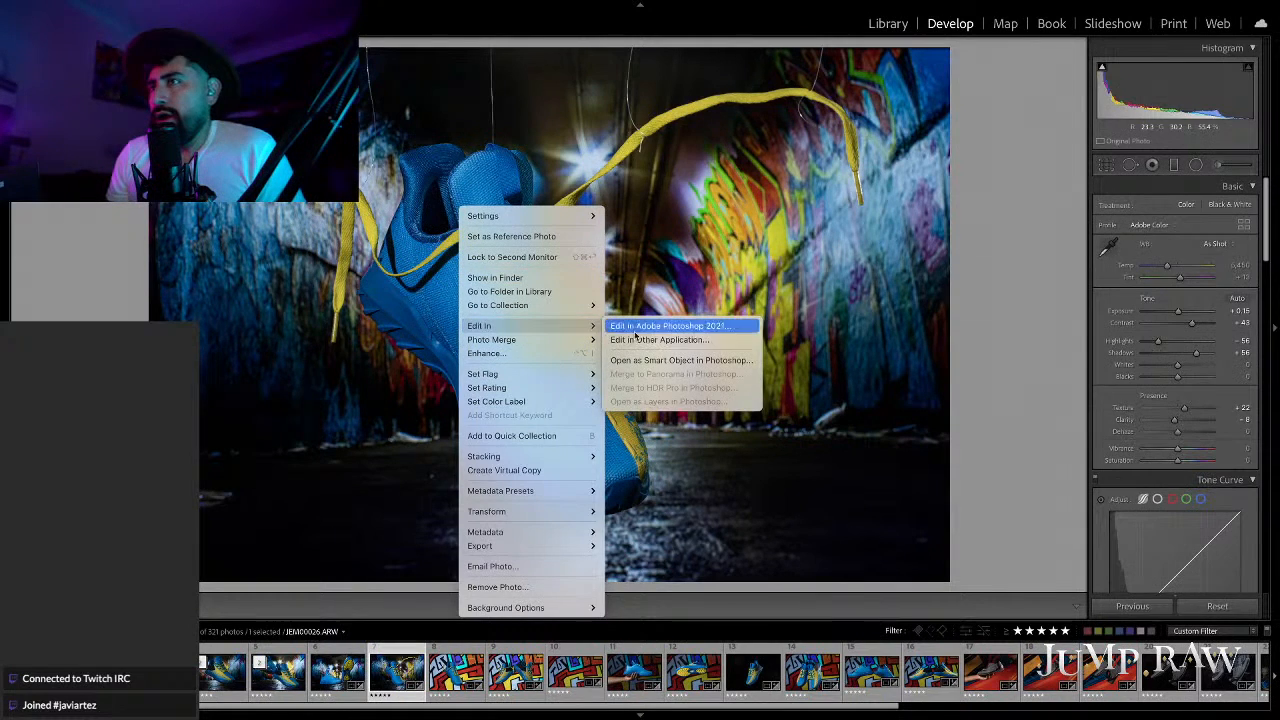
pyautogui.click(694, 326)
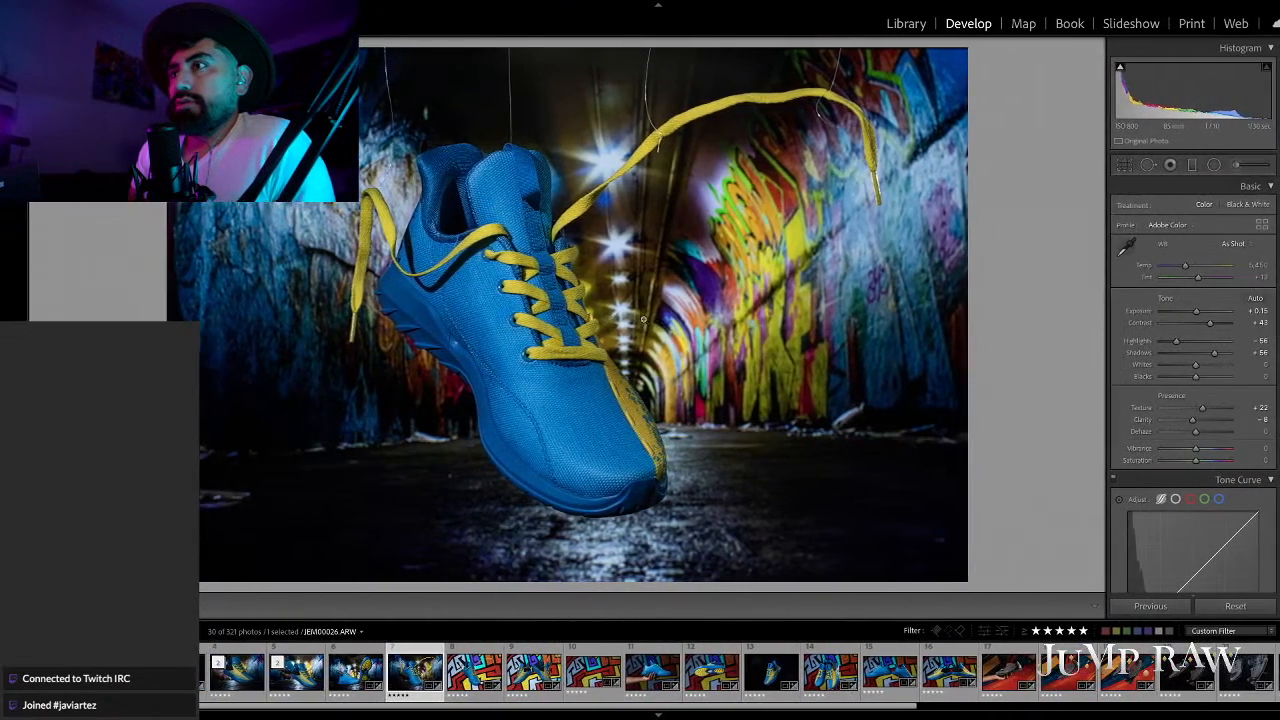
# Step: Switch to Photoshop and use the Spot Healing Brush to remove both hanging threads above the short lace loop beside the shoe's heel
pyautogui.hotkey('ctrl', 'Left')
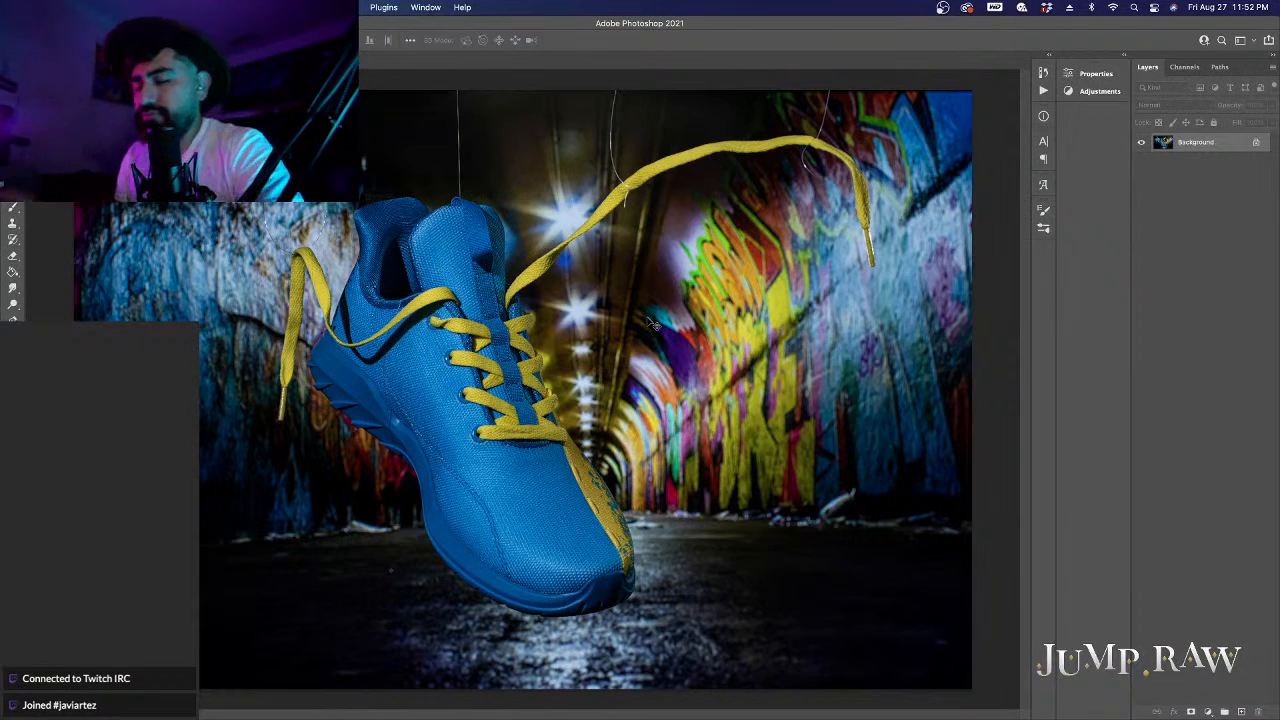
pyautogui.click(12, 191)
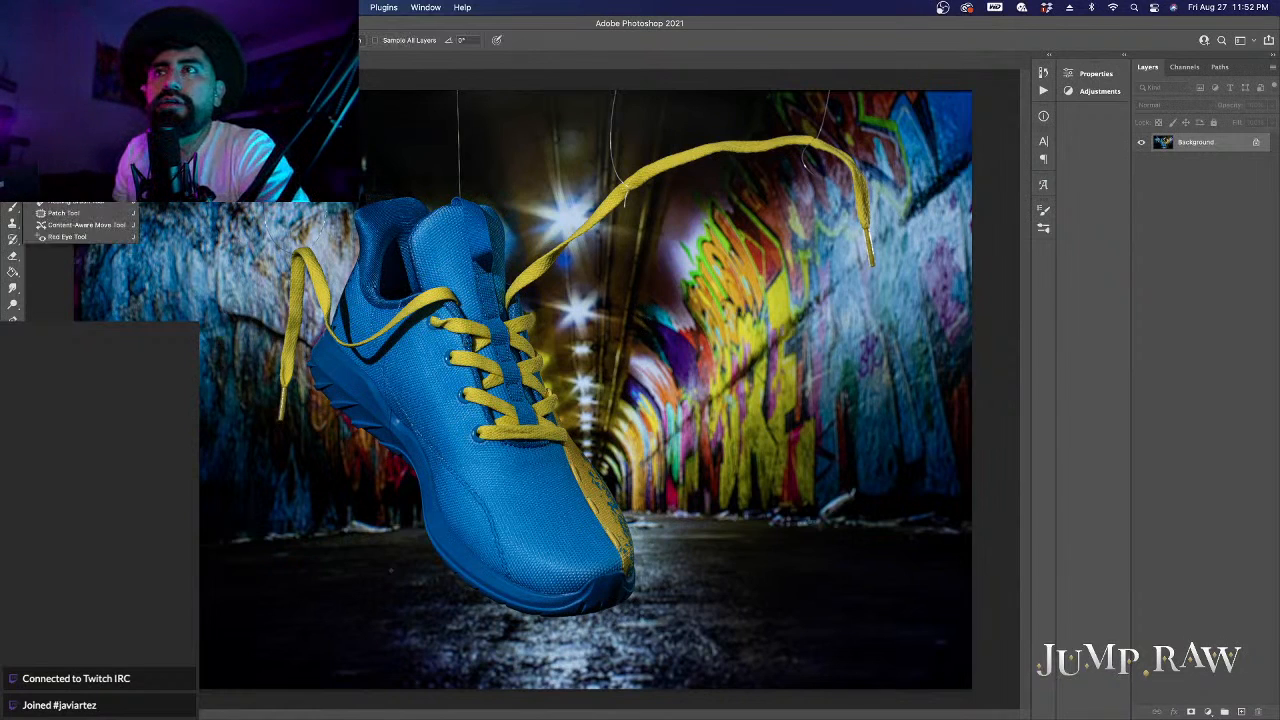
pyautogui.click(80, 189)
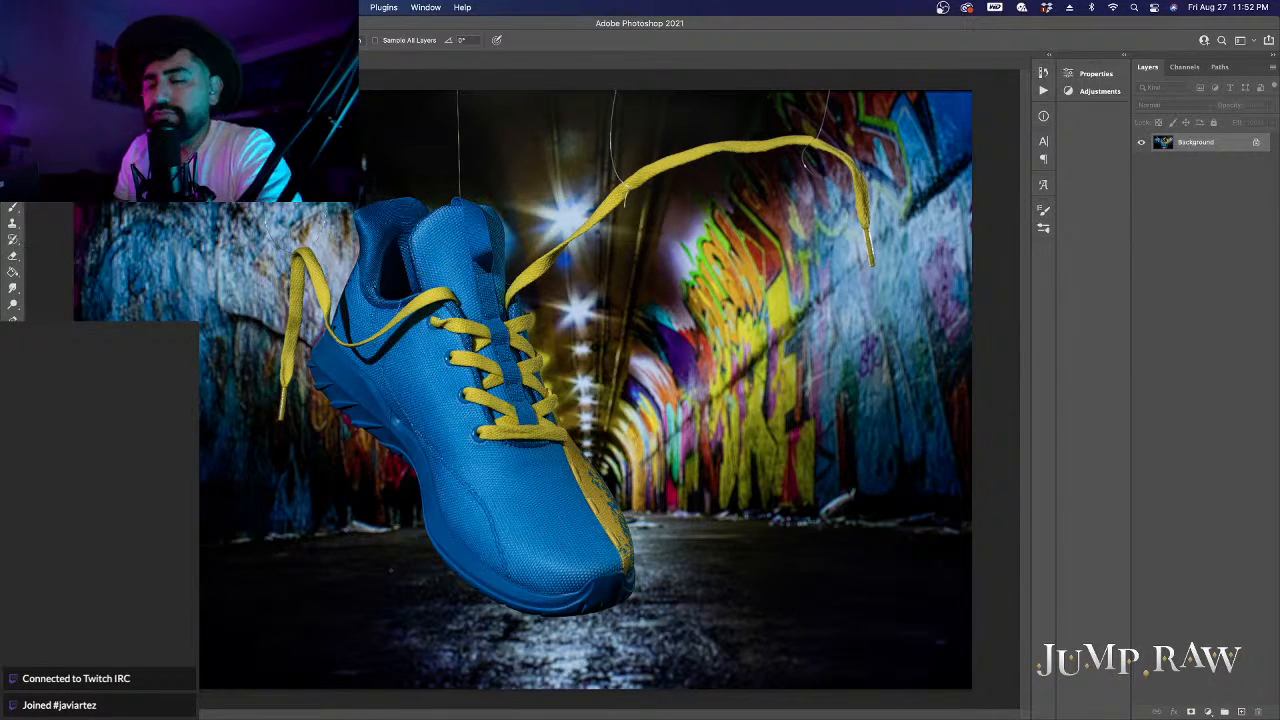
pyautogui.press('super+plus')
pyautogui.scroll(3, 288, 98)
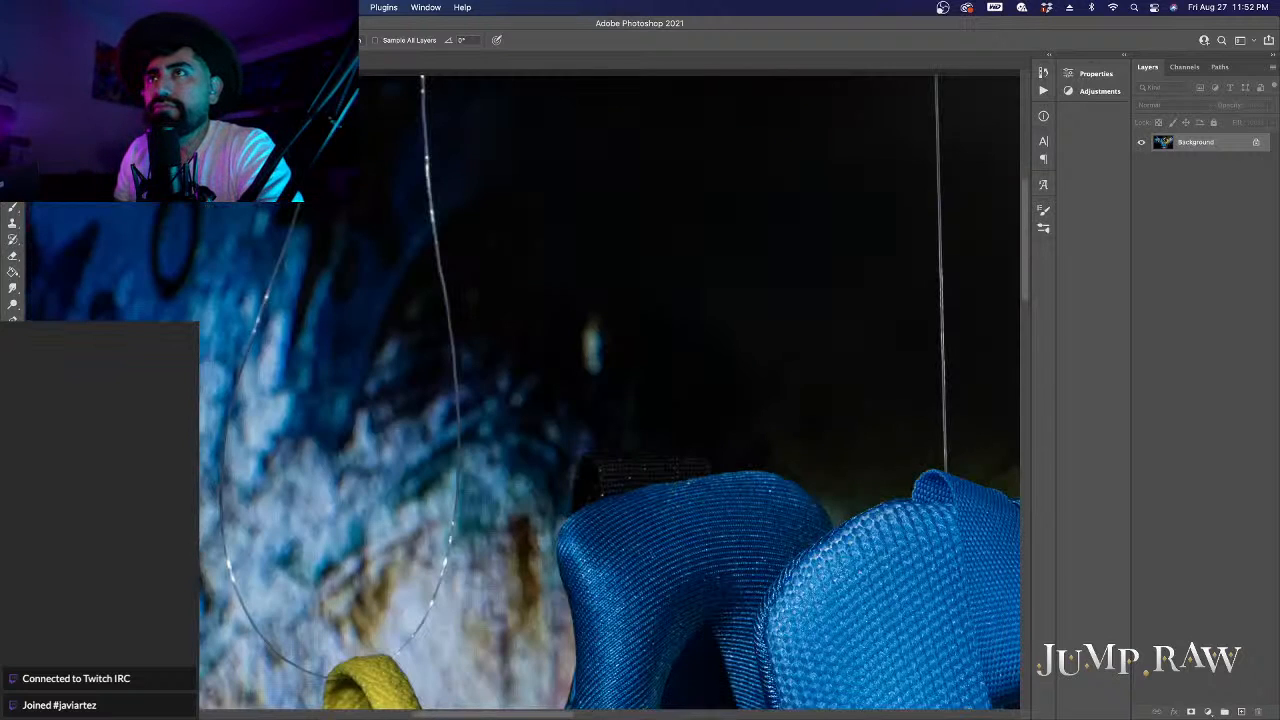
pyautogui.scroll(-1, 610, 390)
pyautogui.scroll(3, 610, 390)
pyautogui.scroll(-2, 610, 390)
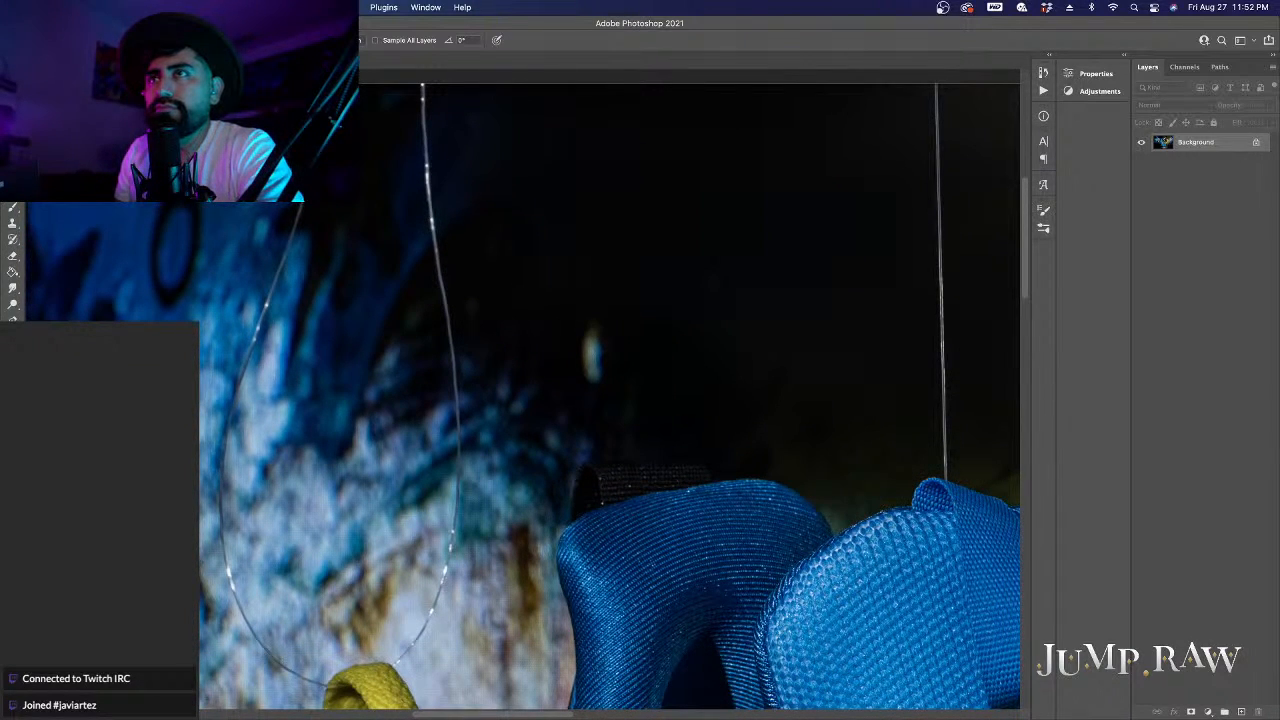
pyautogui.moveTo(281, 266)
pyautogui.mouseDown()
pyautogui.moveTo(233, 414)
pyautogui.moveTo(219, 534)
pyautogui.moveTo(222, 466)
pyautogui.moveTo(222, 556)
pyautogui.moveTo(260, 647)
pyautogui.moveTo(319, 681)
pyautogui.mouseUp()
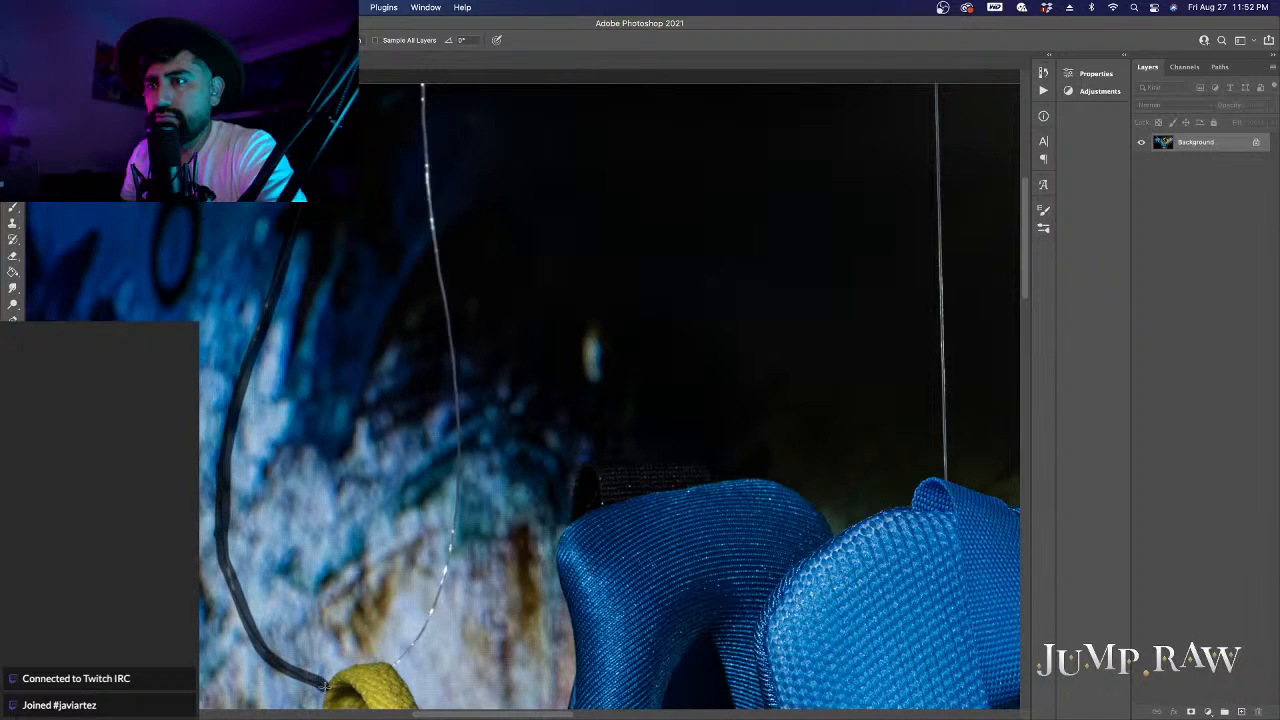
pyautogui.moveTo(229, 661); pyautogui.dragTo(230, 662)
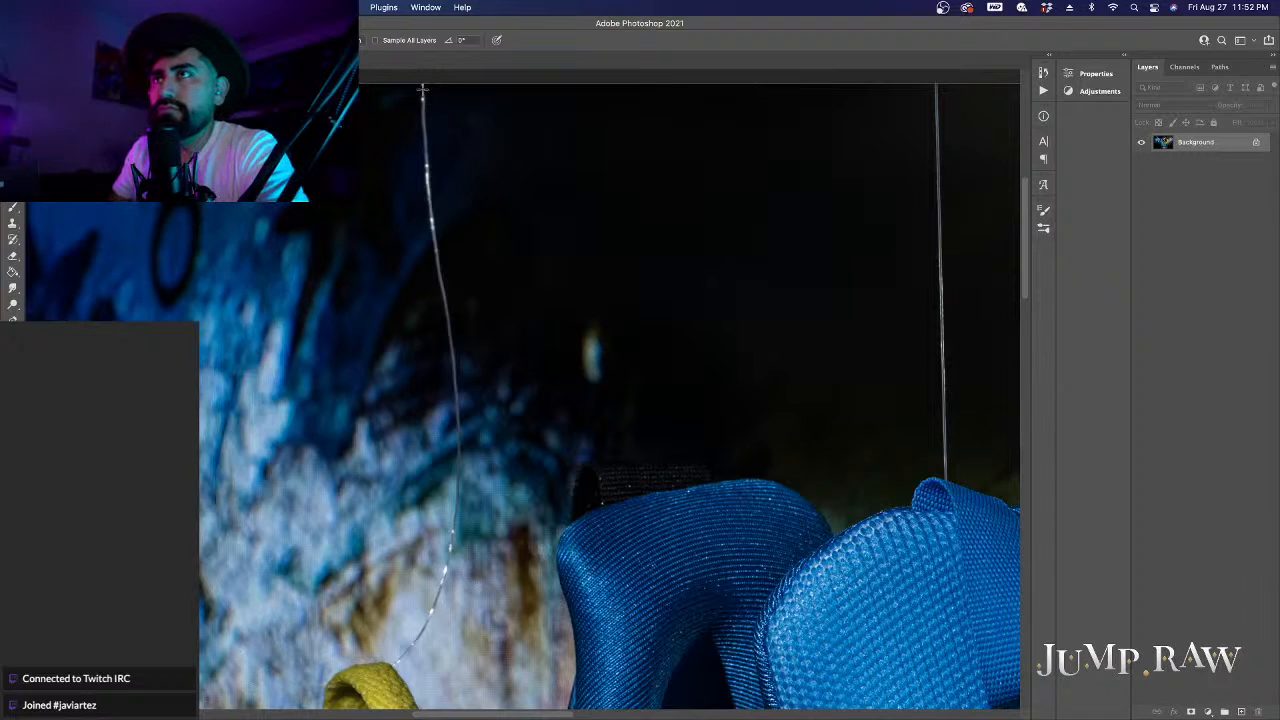
pyautogui.moveTo(425, 153)
pyautogui.mouseDown()
pyautogui.moveTo(461, 443)
pyautogui.moveTo(455, 528)
pyautogui.moveTo(400, 659)
pyautogui.mouseUp()
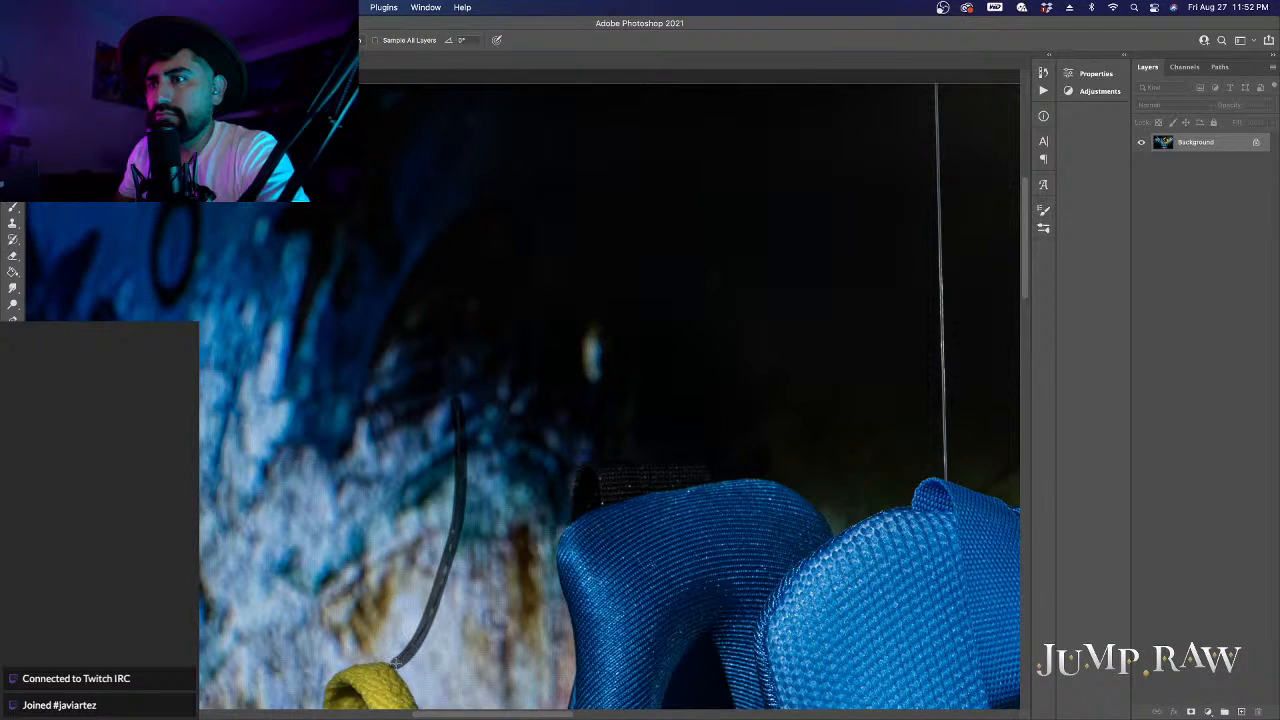
# Step: Heal away the straight vertical thread running from the image's upper edge down to the shoe's tongue loop
pyautogui.hscroll(8, 487, 568)
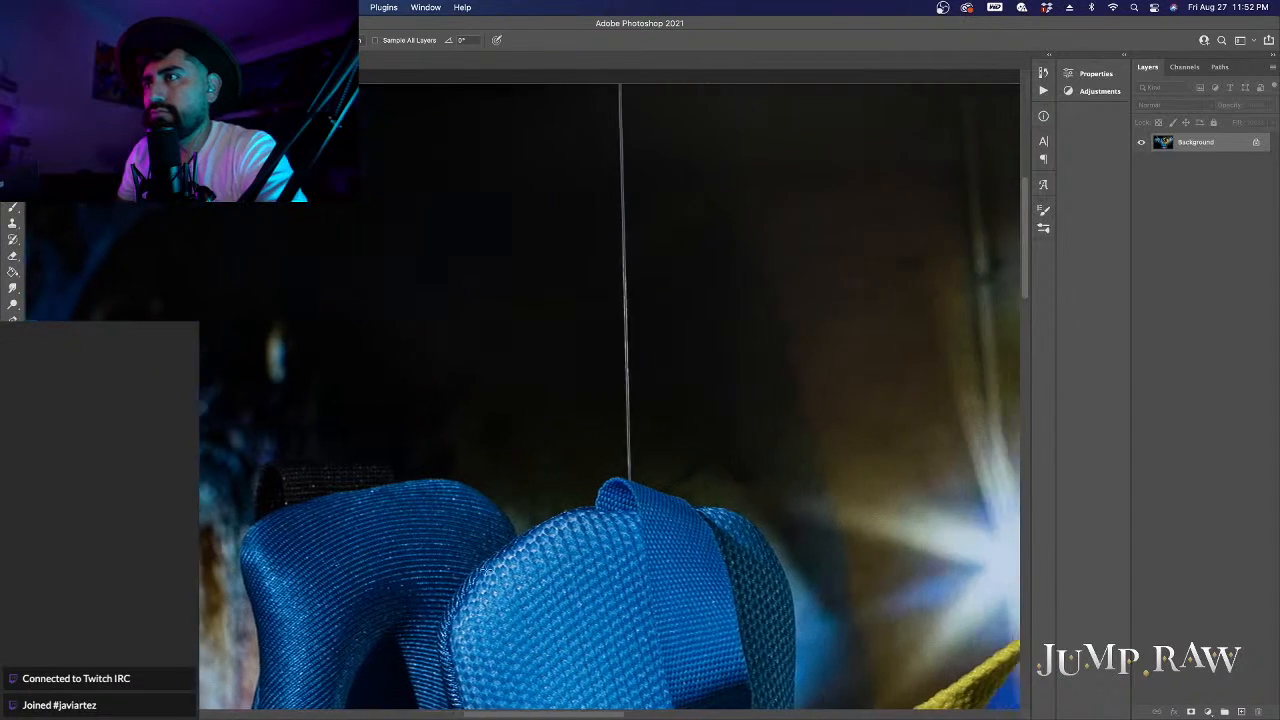
pyautogui.scroll(4, 487, 568)
pyautogui.scroll(-4, 487, 568)
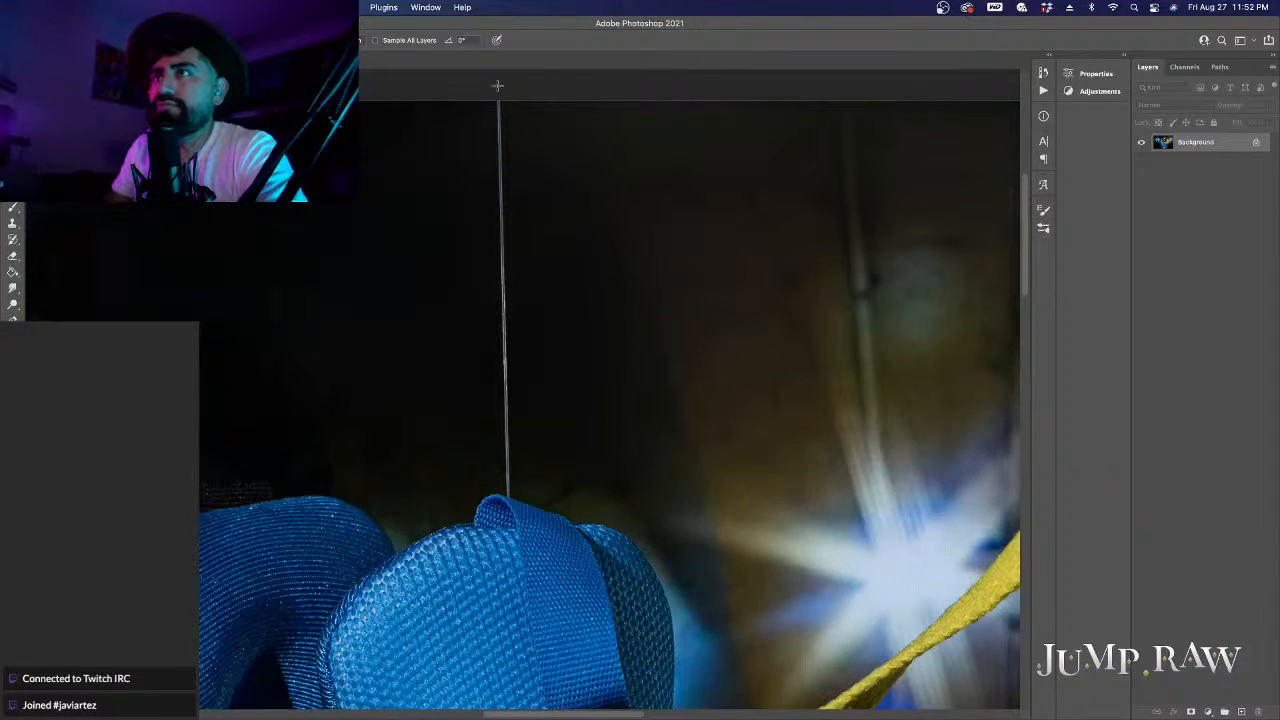
pyautogui.moveTo(498, 92); pyautogui.dragTo(512, 483)
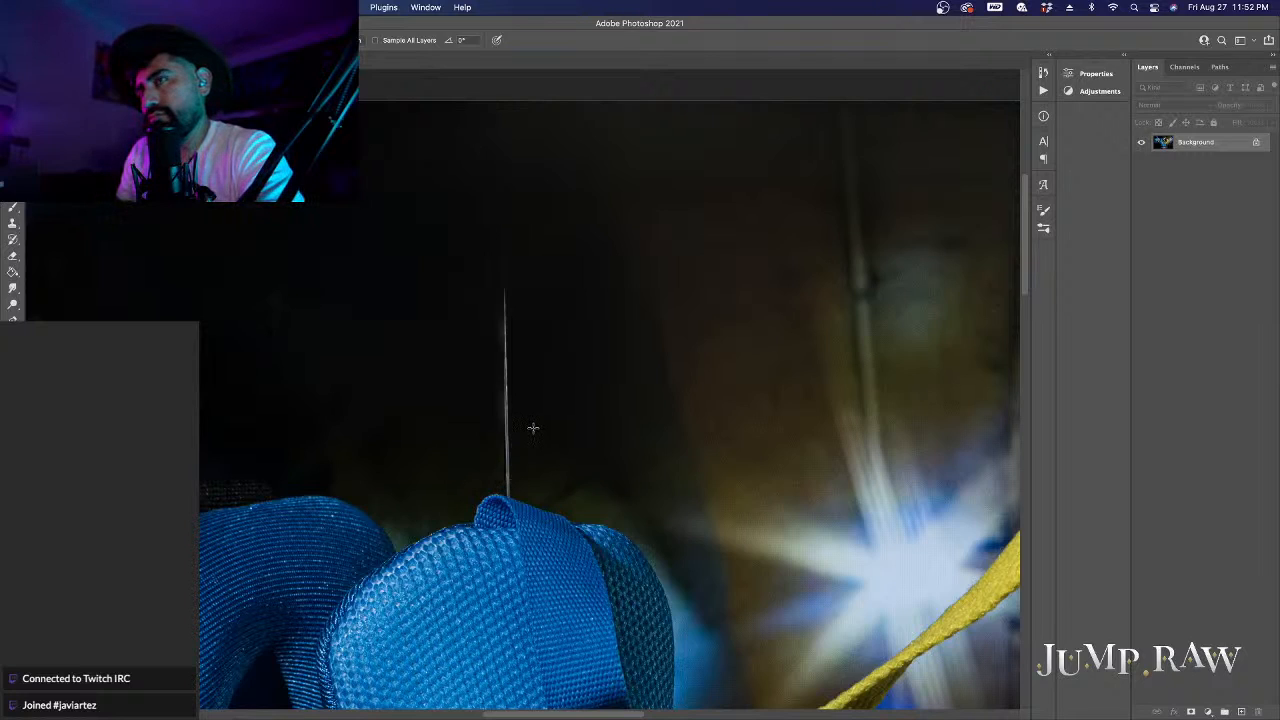
pyautogui.moveTo(505, 256); pyautogui.dragTo(509, 490)
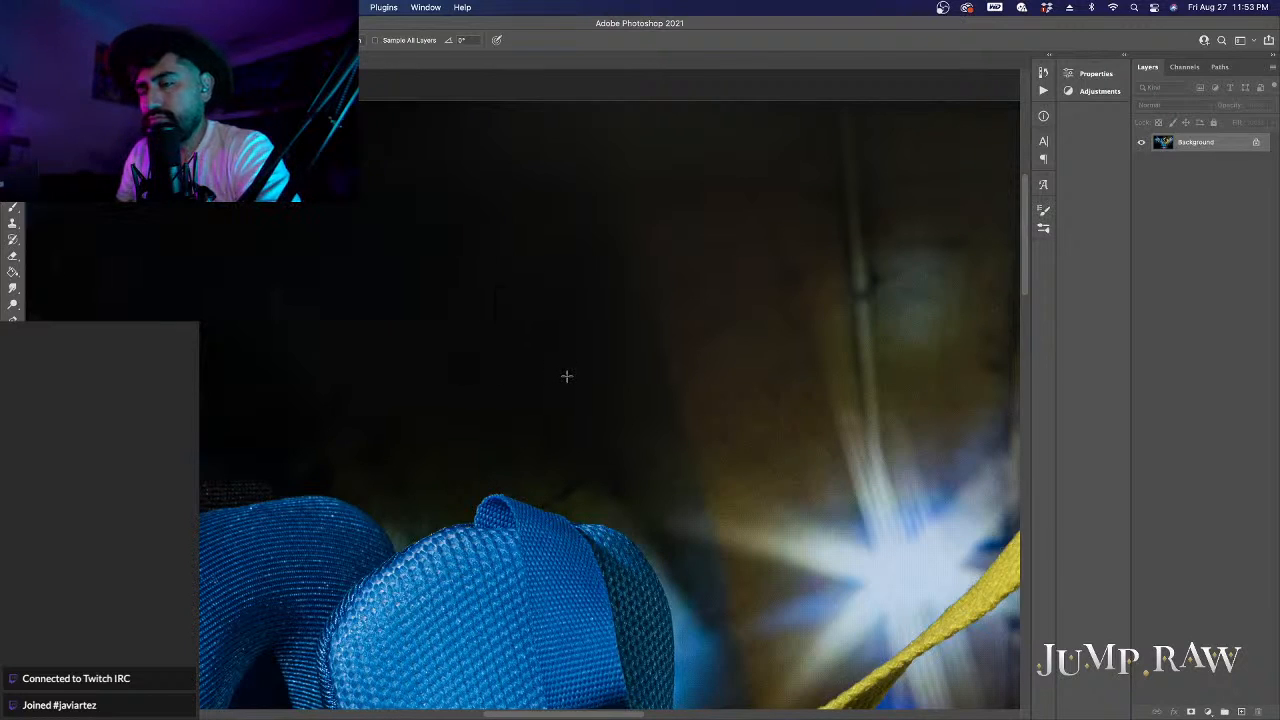
# Step: Remove the thread knot wrapped around the long yellow lace near the starburst light, including its loose tail below
pyautogui.press('super+0')
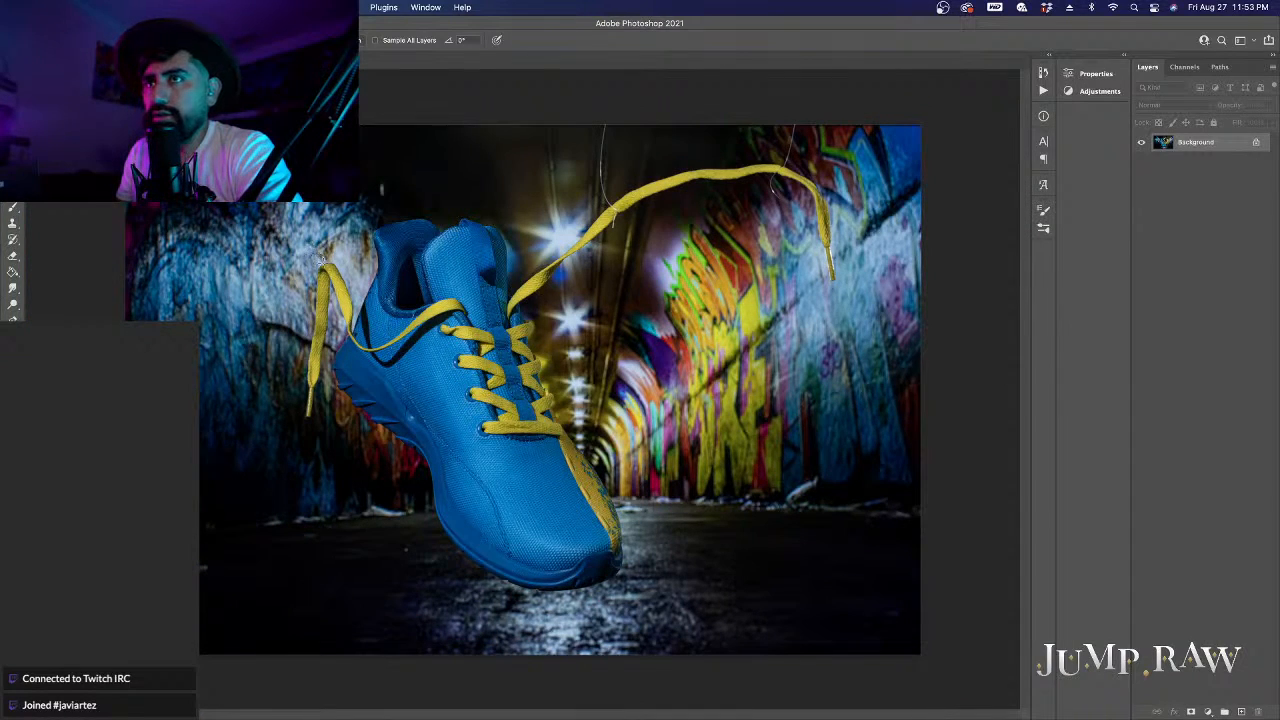
pyautogui.press('super+plus')
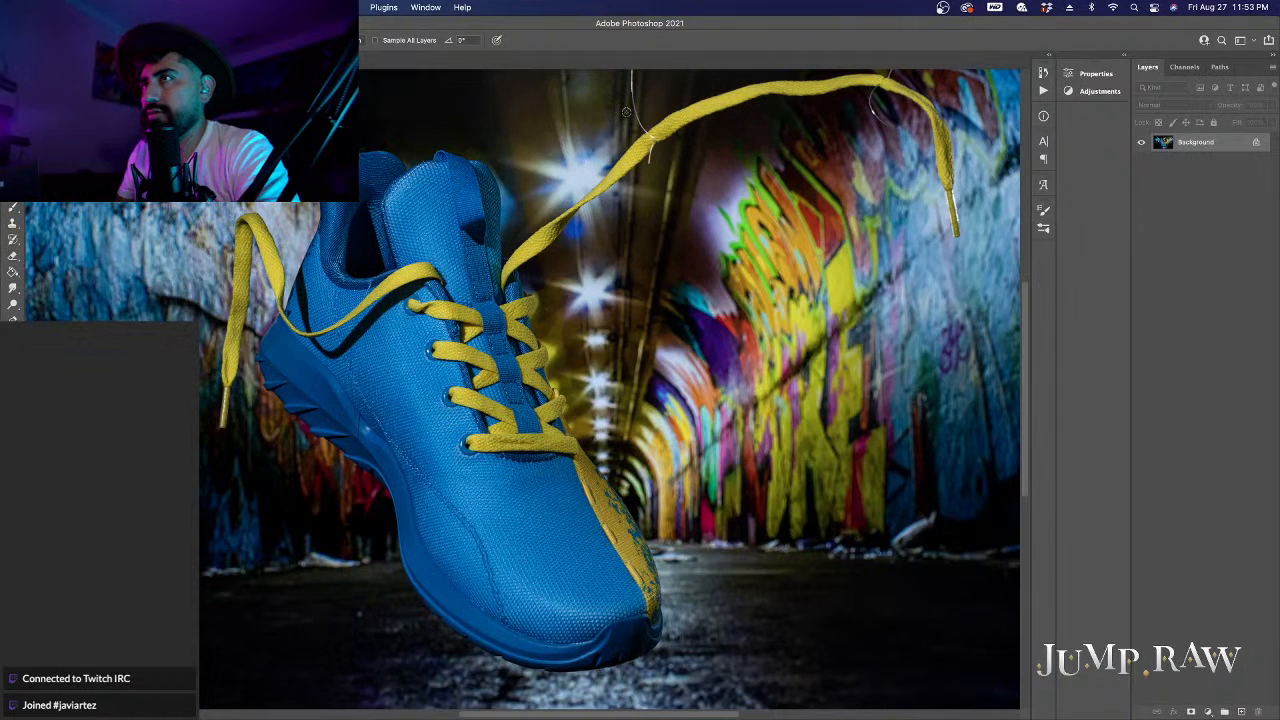
pyautogui.scroll(5, 670, 150)
pyautogui.scroll(3, 657, 221)
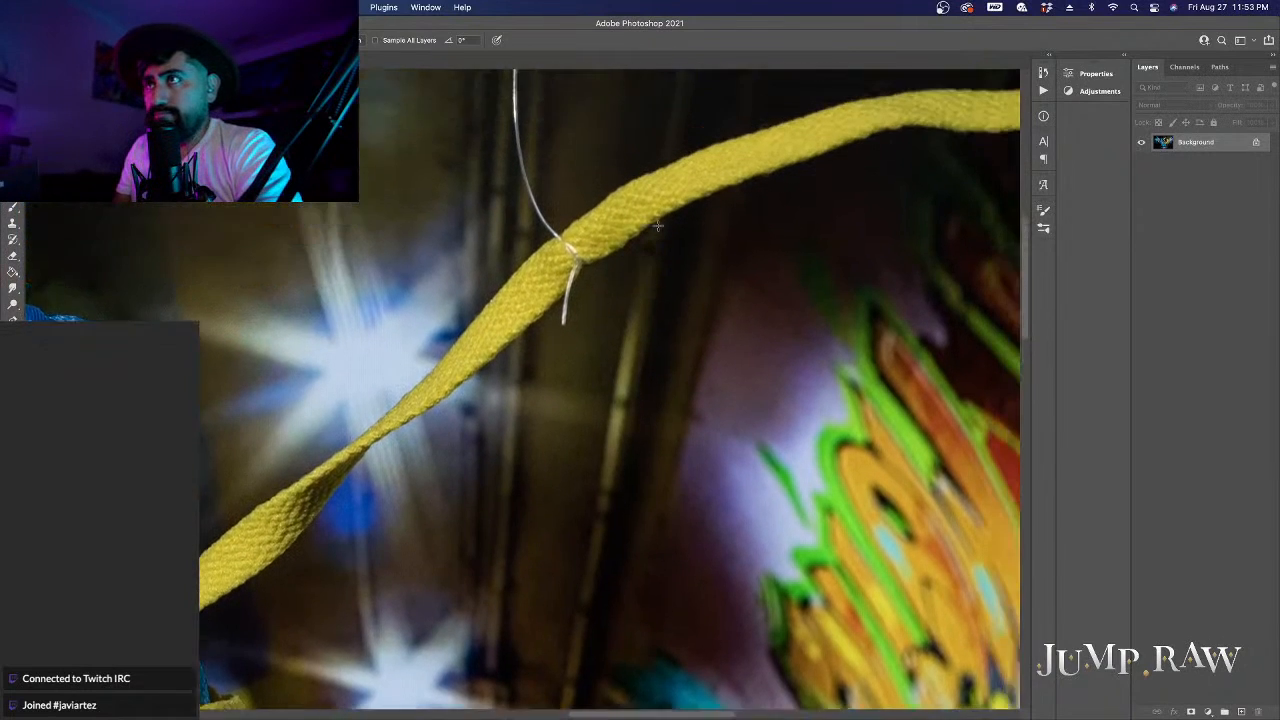
pyautogui.moveTo(548, 274)
pyautogui.mouseDown()
pyautogui.moveTo(562, 288)
pyautogui.moveTo(537, 307)
pyautogui.moveTo(551, 362)
pyautogui.mouseUp()
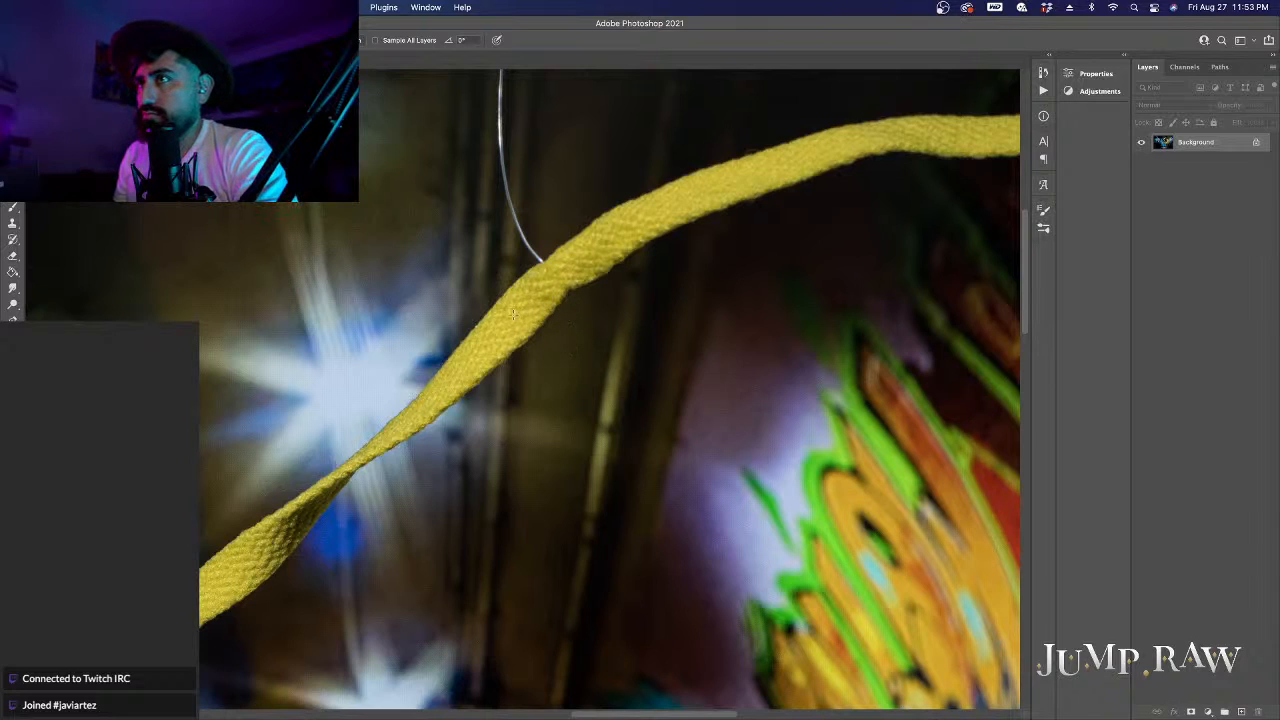
# Step: Heal away the curved thread that runs from the long lace near the starburst up to the image's upper edge
pyautogui.scroll(2, 517, 305)
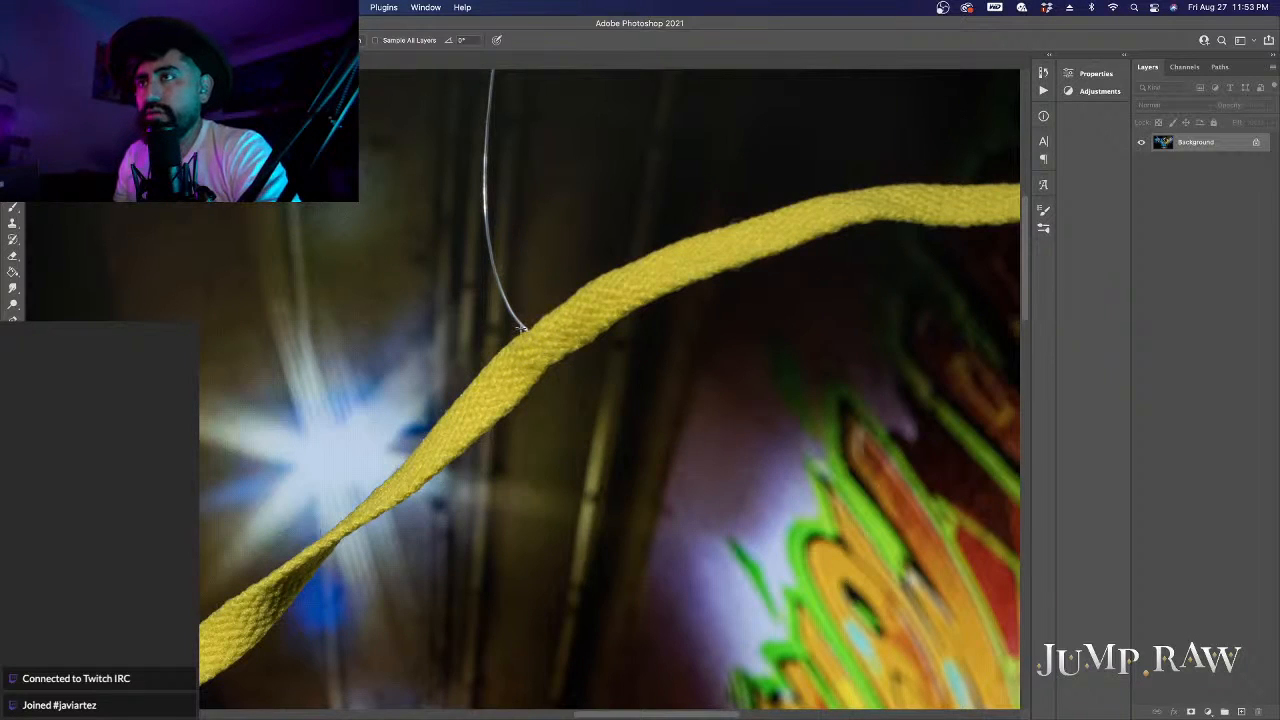
pyautogui.moveTo(522, 326)
pyautogui.mouseDown()
pyautogui.moveTo(500, 256)
pyautogui.moveTo(512, 320)
pyautogui.mouseUp()
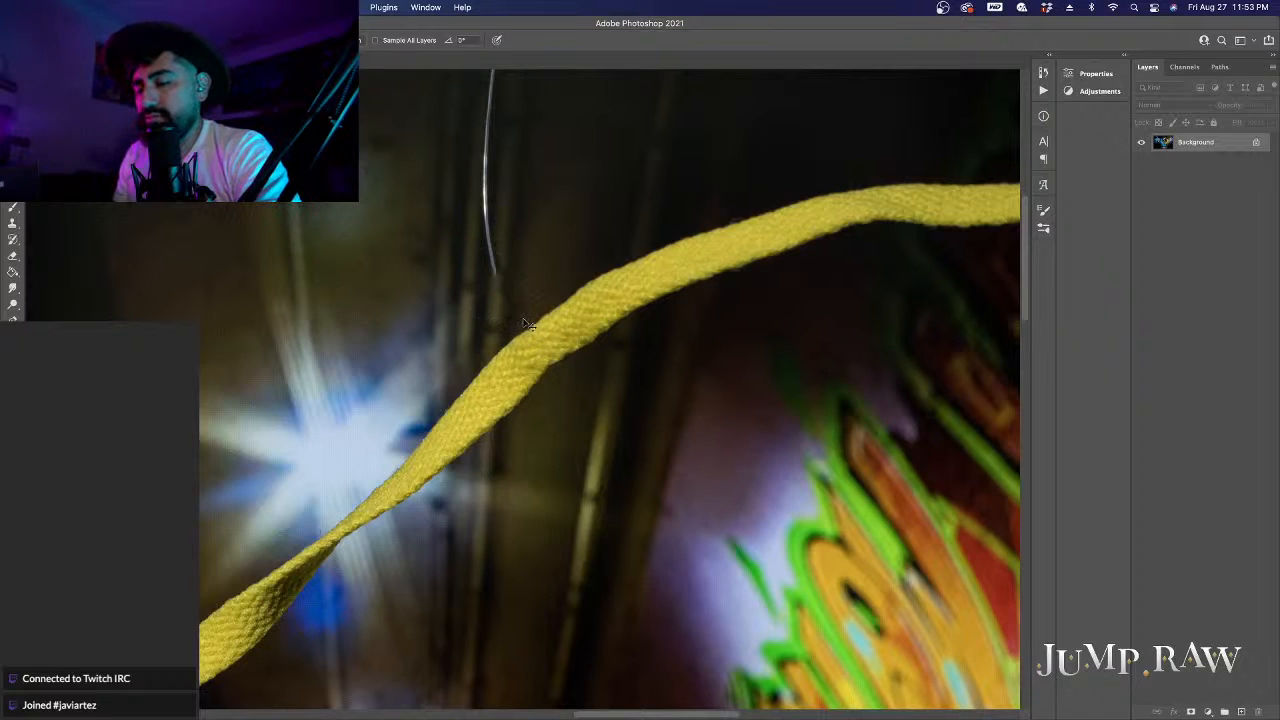
pyautogui.press('super+z')
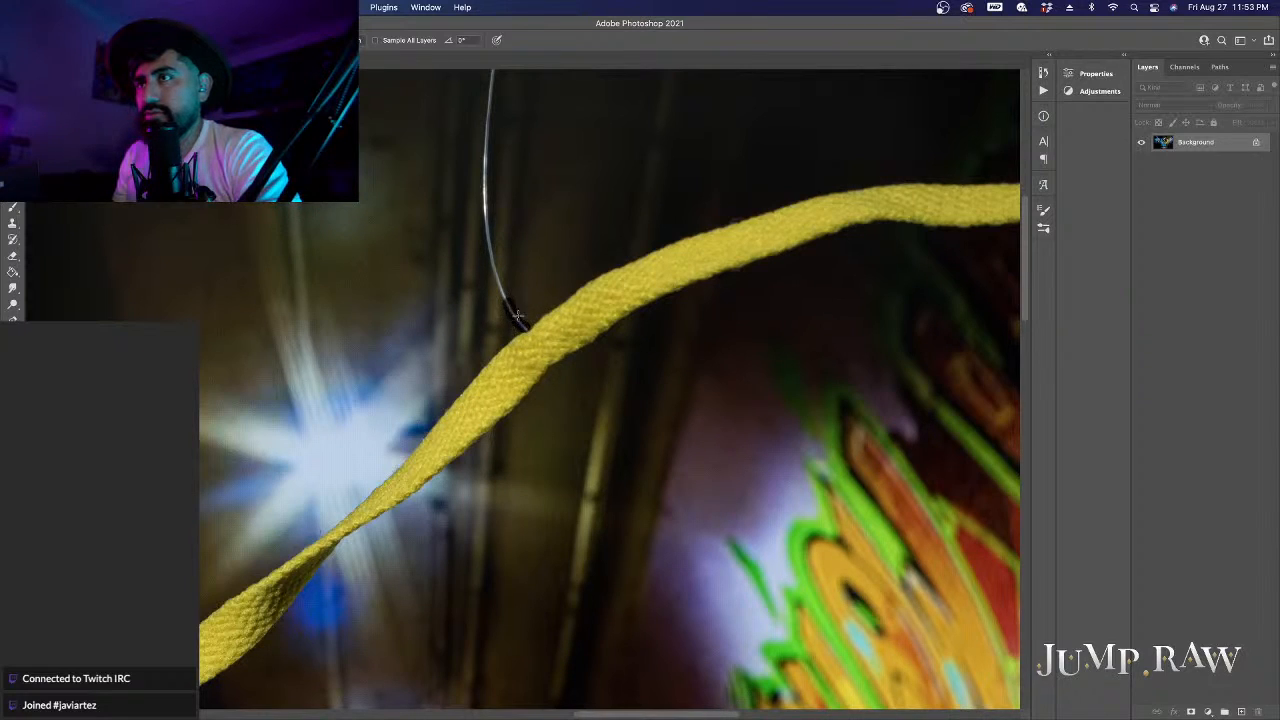
pyautogui.scroll(2, 508, 318)
pyautogui.scroll(3, 506, 320)
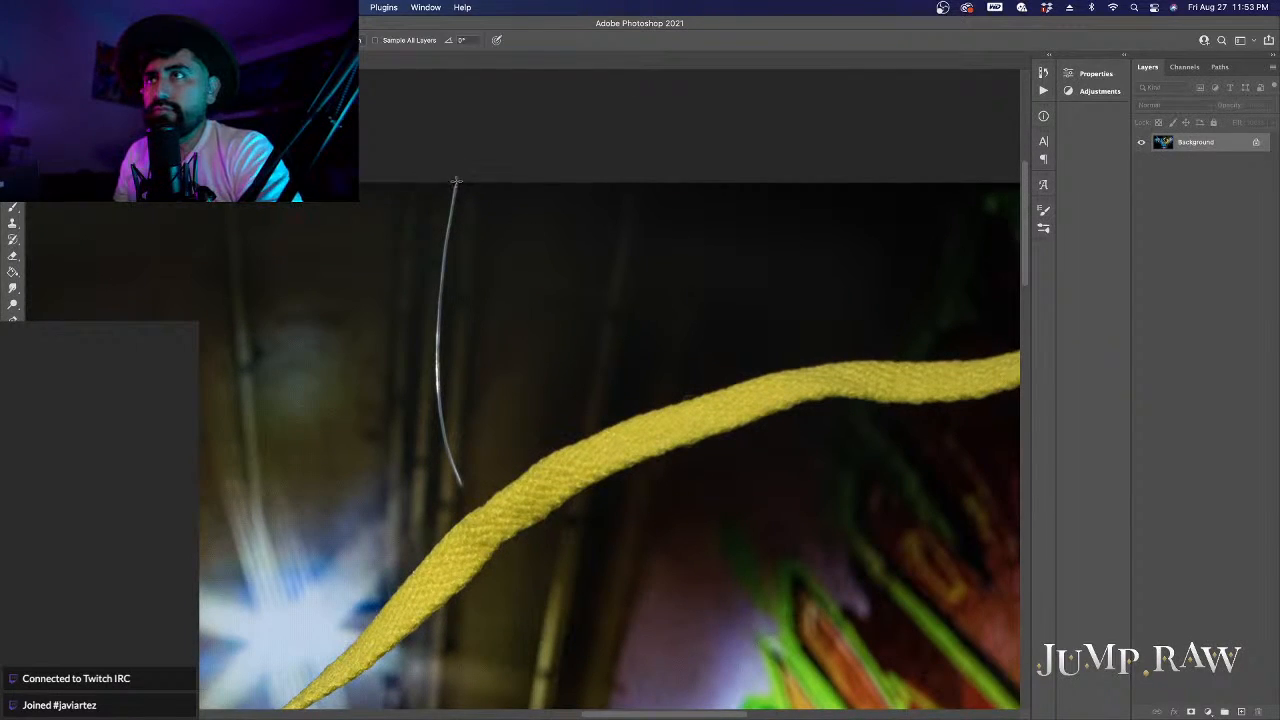
pyautogui.moveTo(455, 181)
pyautogui.mouseDown()
pyautogui.moveTo(436, 376)
pyautogui.moveTo(463, 488)
pyautogui.mouseUp()
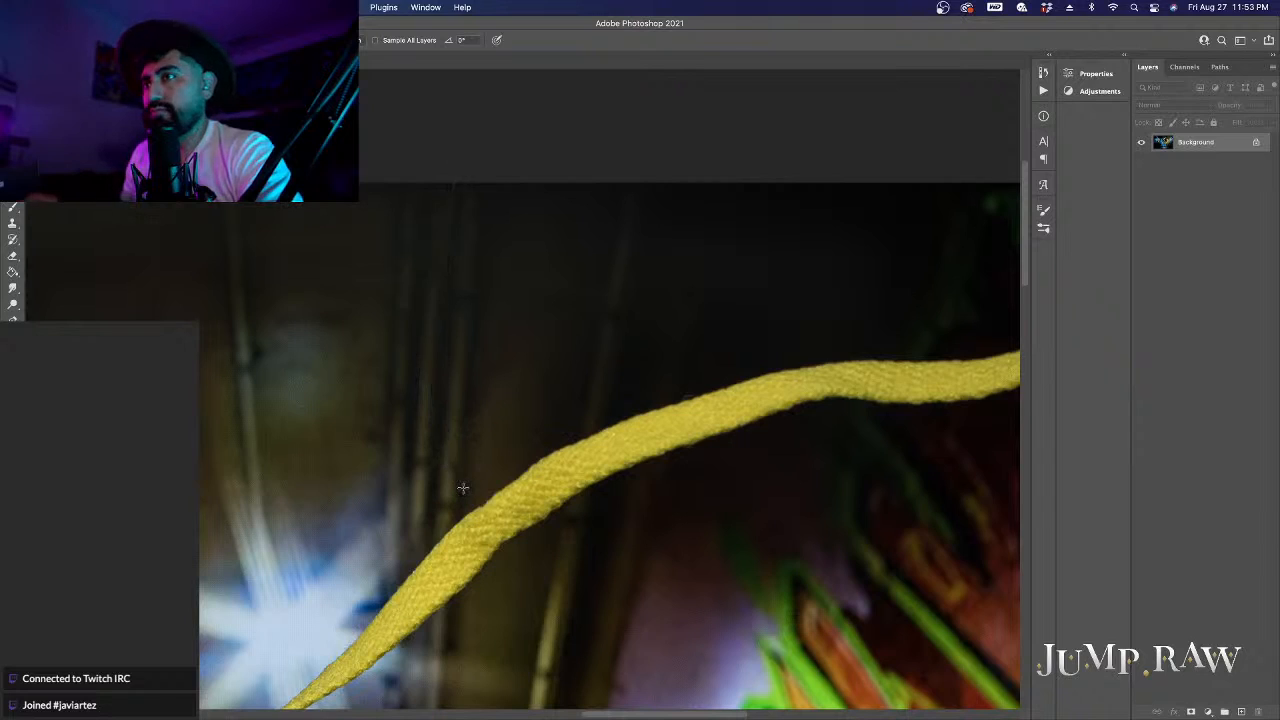
# Step: Touch up the healed background just above the long lace with the Spot Healing Brush
pyautogui.moveTo(449, 440); pyautogui.dragTo(445, 480)
pyautogui.press('h')
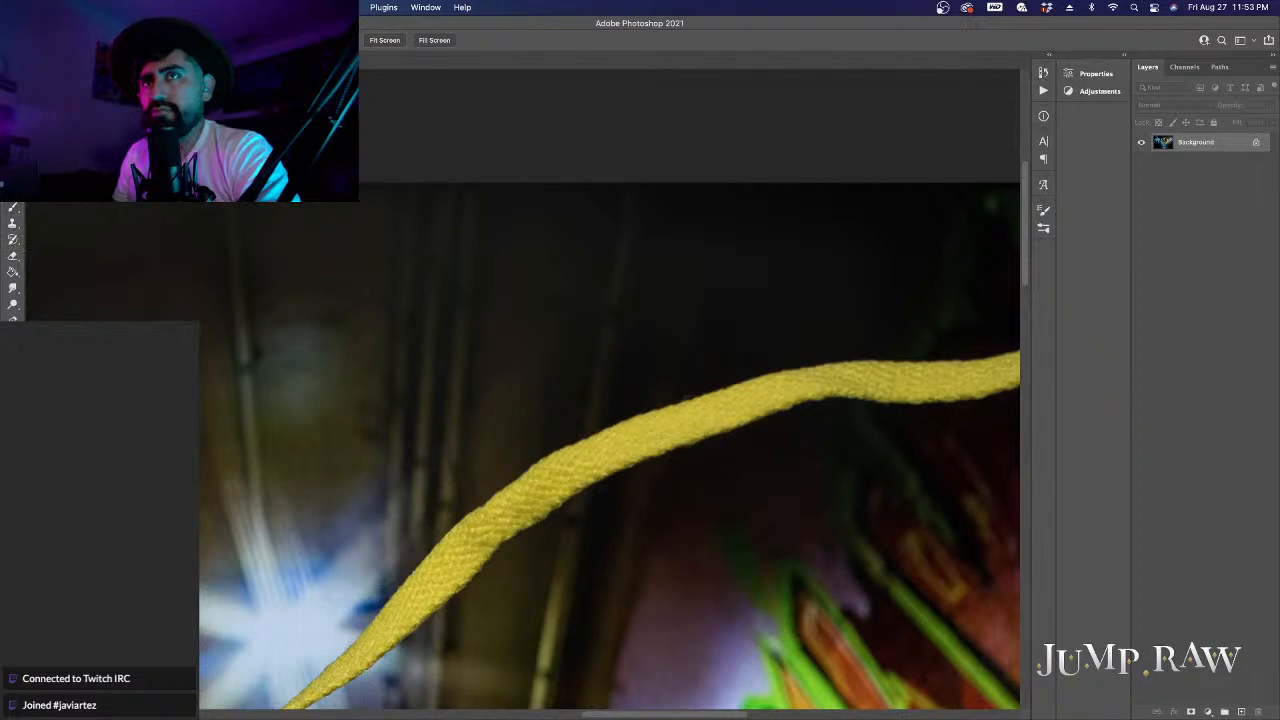
pyautogui.click(12, 191)
pyautogui.moveTo(450, 451)
pyautogui.mouseDown()
pyautogui.moveTo(449, 475)
pyautogui.moveTo(455, 465)
pyautogui.moveTo(460, 483)
pyautogui.moveTo(450, 476)
pyautogui.moveTo(462, 471)
pyautogui.mouseUp()
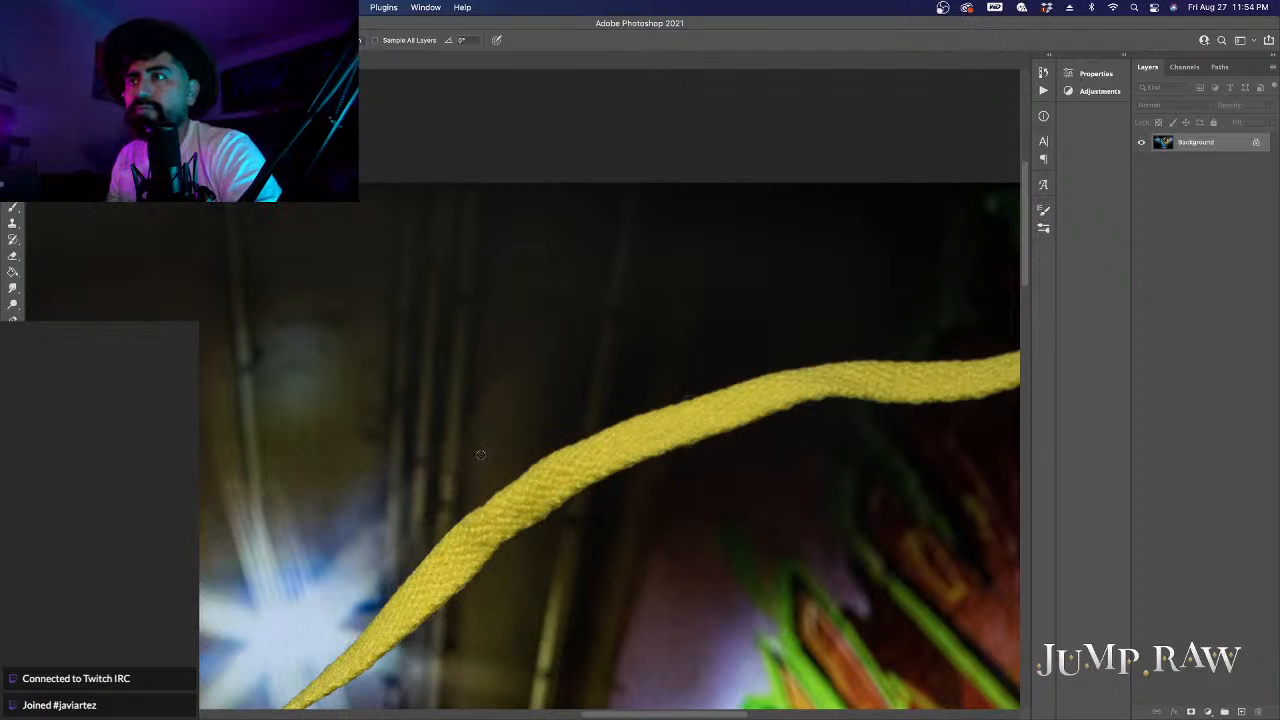
# Step: Remove the thread tied at the far bend of the long lace, both the loop below it and the strand above
pyautogui.scroll(-3, 481, 455)
pyautogui.scroll(-4, 489, 487)
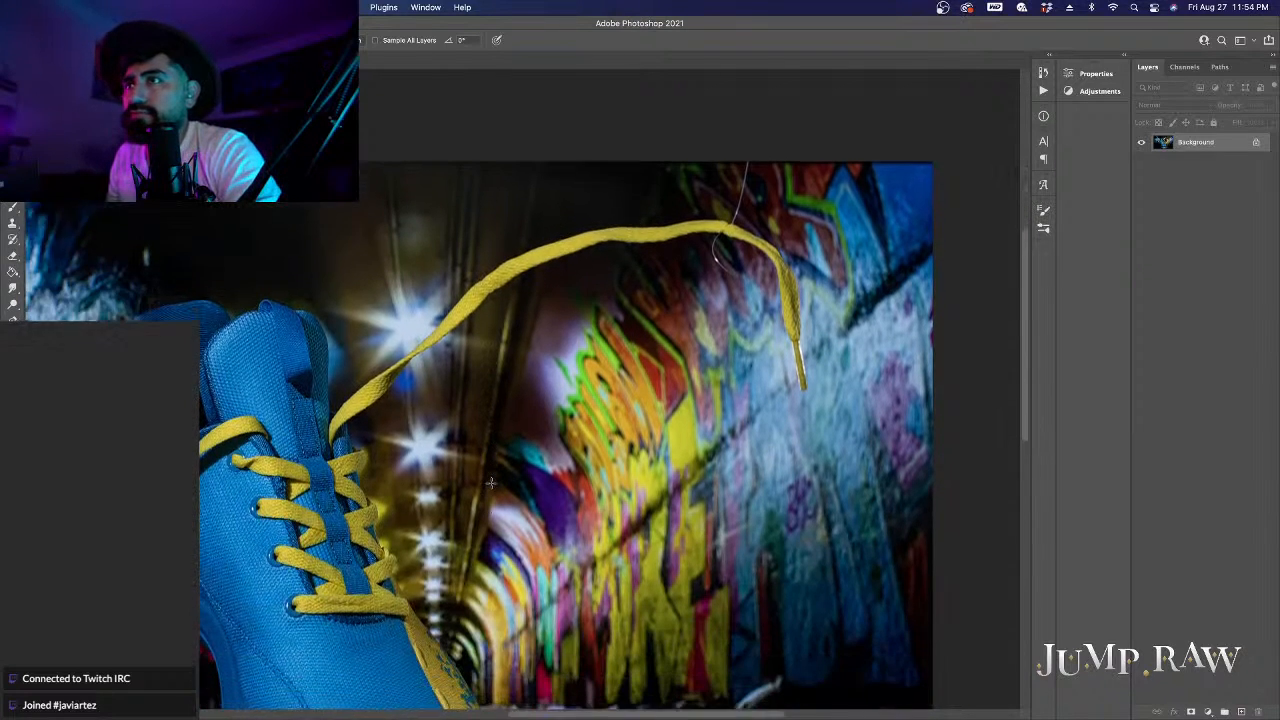
pyautogui.scroll(-3, 491, 483)
pyautogui.scroll(4, 519, 487)
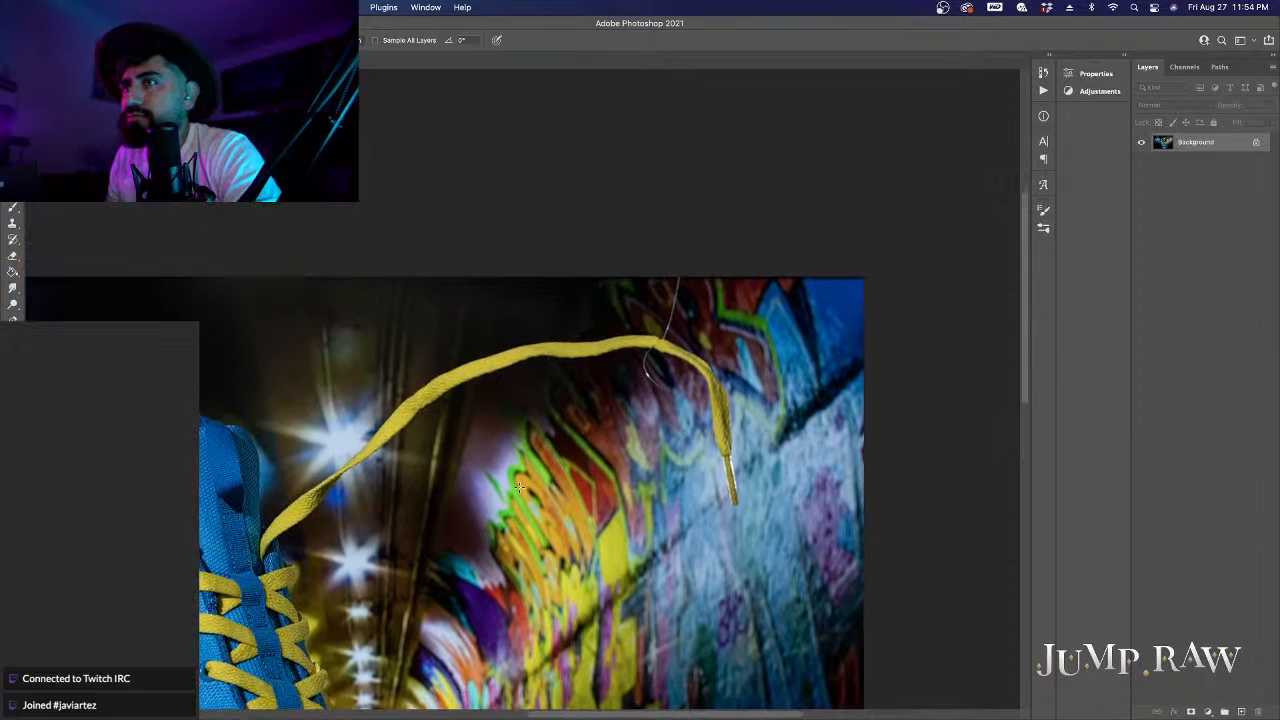
pyautogui.scroll(6, 720, 340)
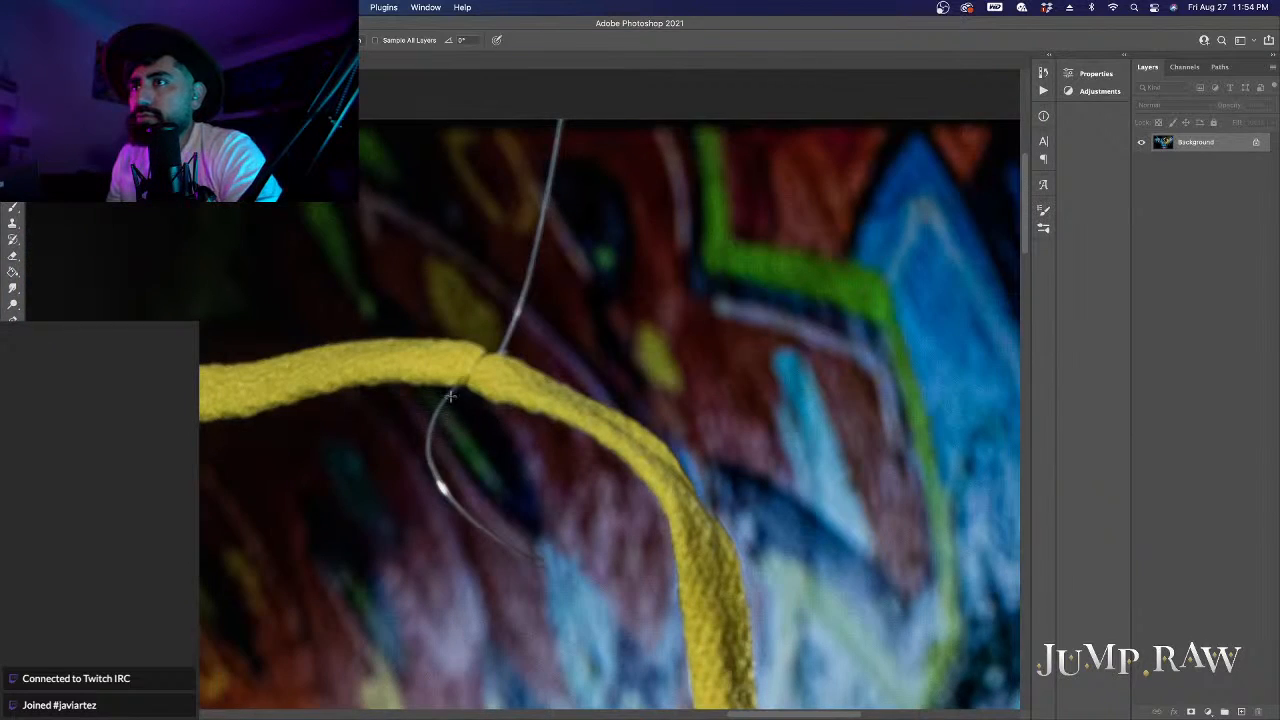
pyautogui.moveTo(485, 358)
pyautogui.mouseDown()
pyautogui.moveTo(465, 382)
pyautogui.moveTo(491, 354)
pyautogui.moveTo(431, 424)
pyautogui.moveTo(448, 487)
pyautogui.moveTo(434, 474)
pyautogui.moveTo(544, 559)
pyautogui.mouseUp()
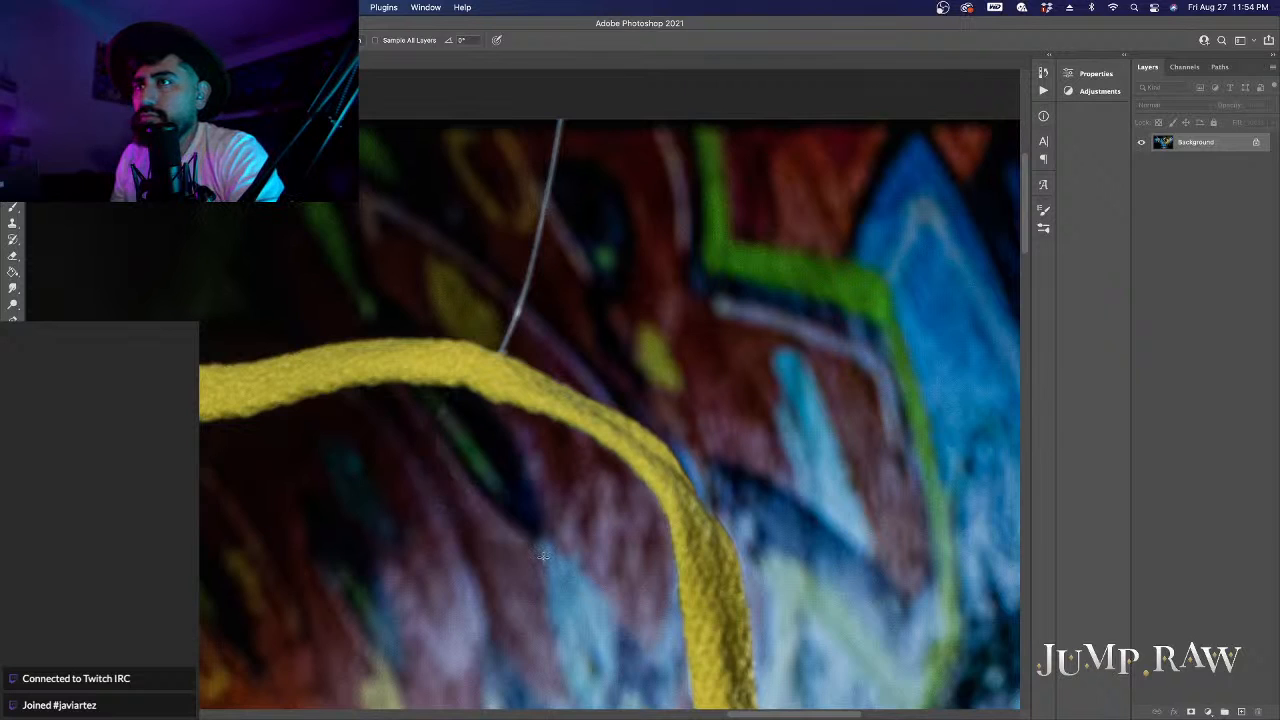
pyautogui.scroll(3, 541, 556)
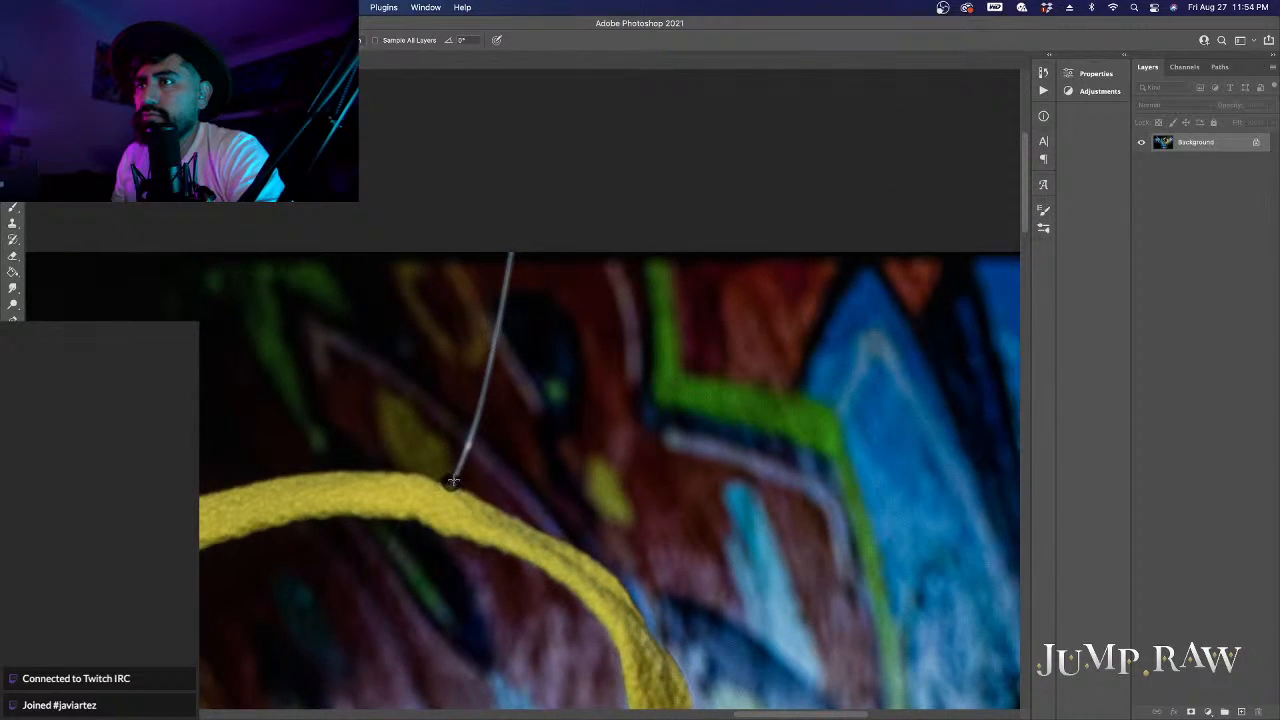
pyautogui.moveTo(453, 481)
pyautogui.mouseDown()
pyautogui.moveTo(518, 252)
pyautogui.moveTo(499, 279)
pyautogui.moveTo(491, 349)
pyautogui.moveTo(510, 228)
pyautogui.moveTo(514, 241)
pyautogui.mouseUp()
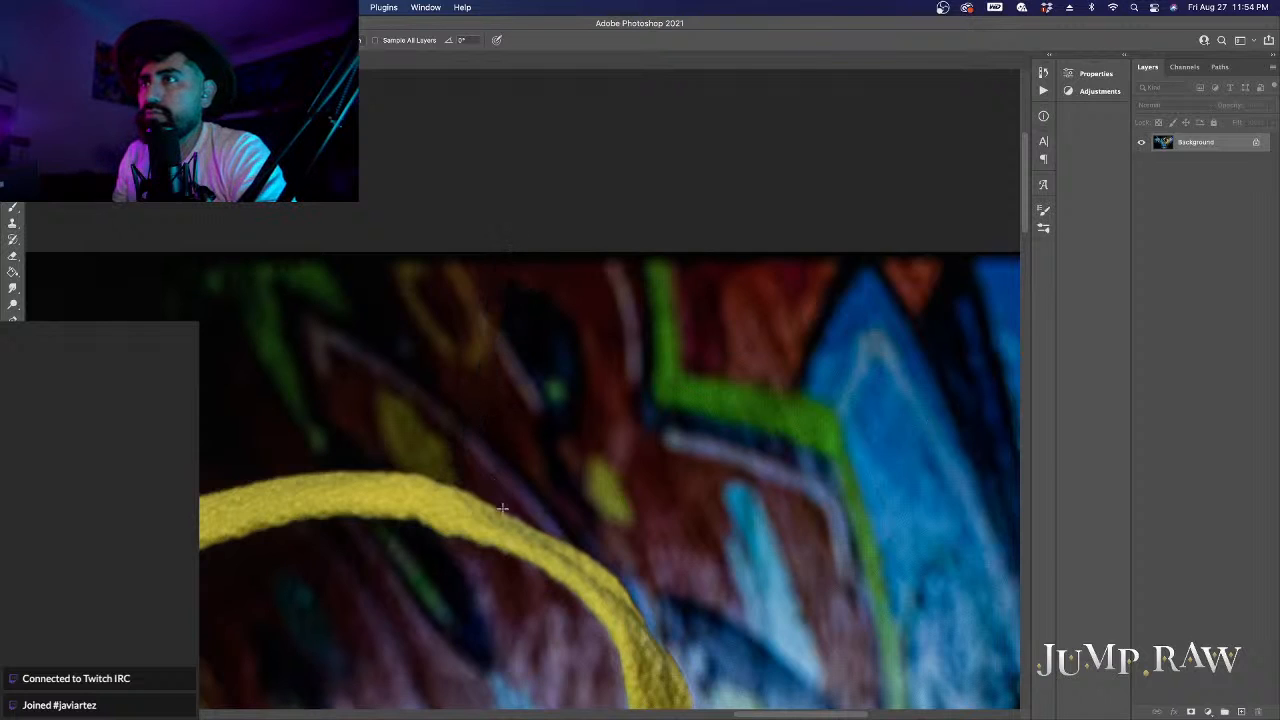
# Step: Save the retouched shoe image, close the document and show the desktop
pyautogui.scroll(-3, 465, 513)
pyautogui.scroll(-5, 491, 538)
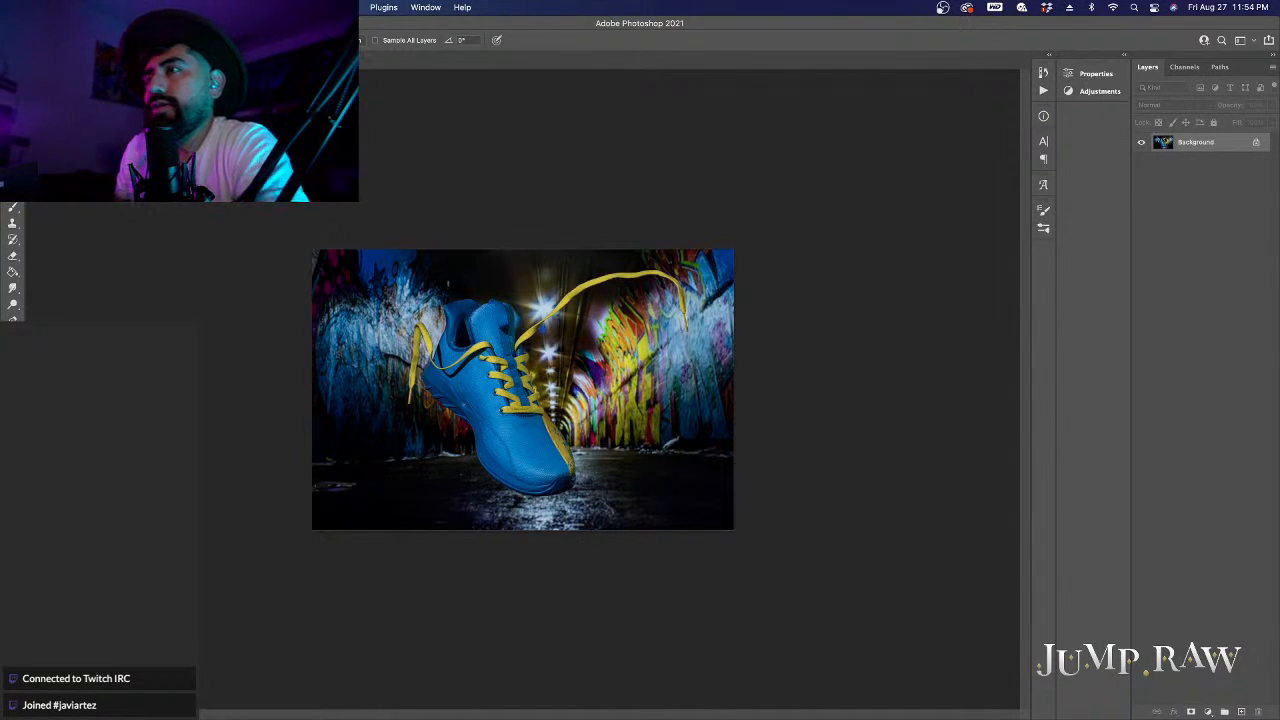
pyautogui.press('super+w')
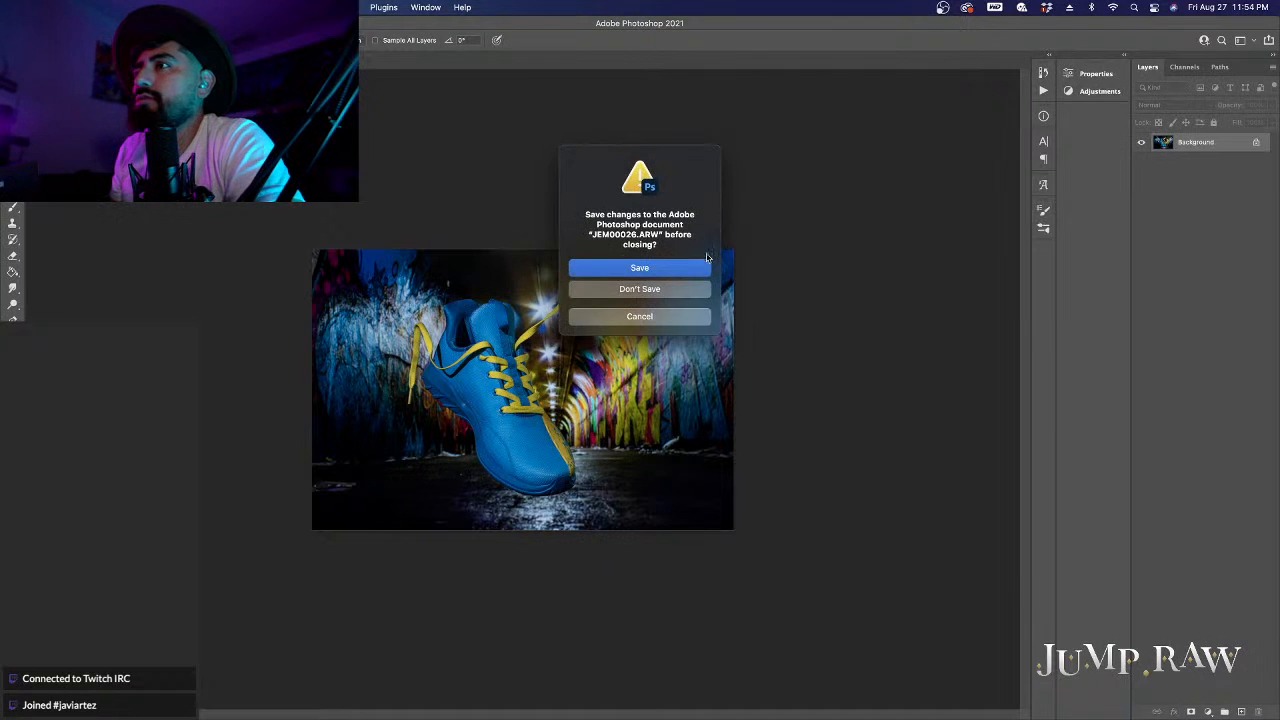
pyautogui.press('Escape')
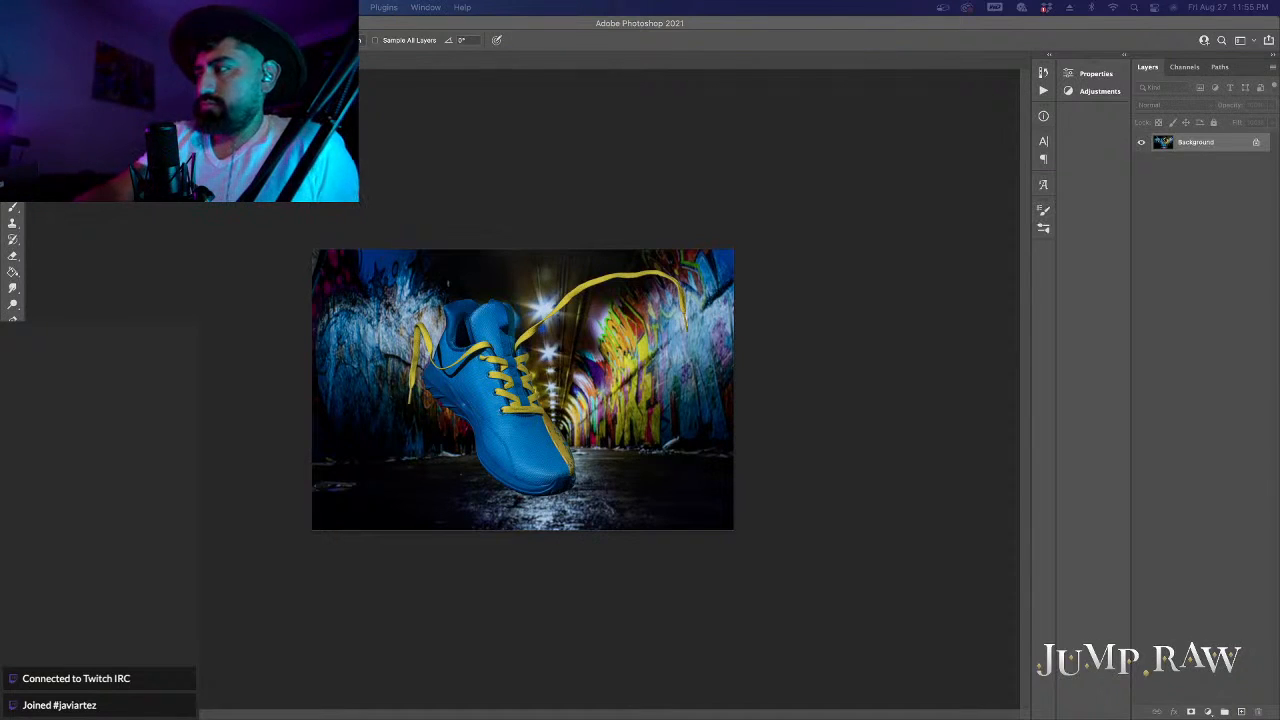
pyautogui.press('super+w')
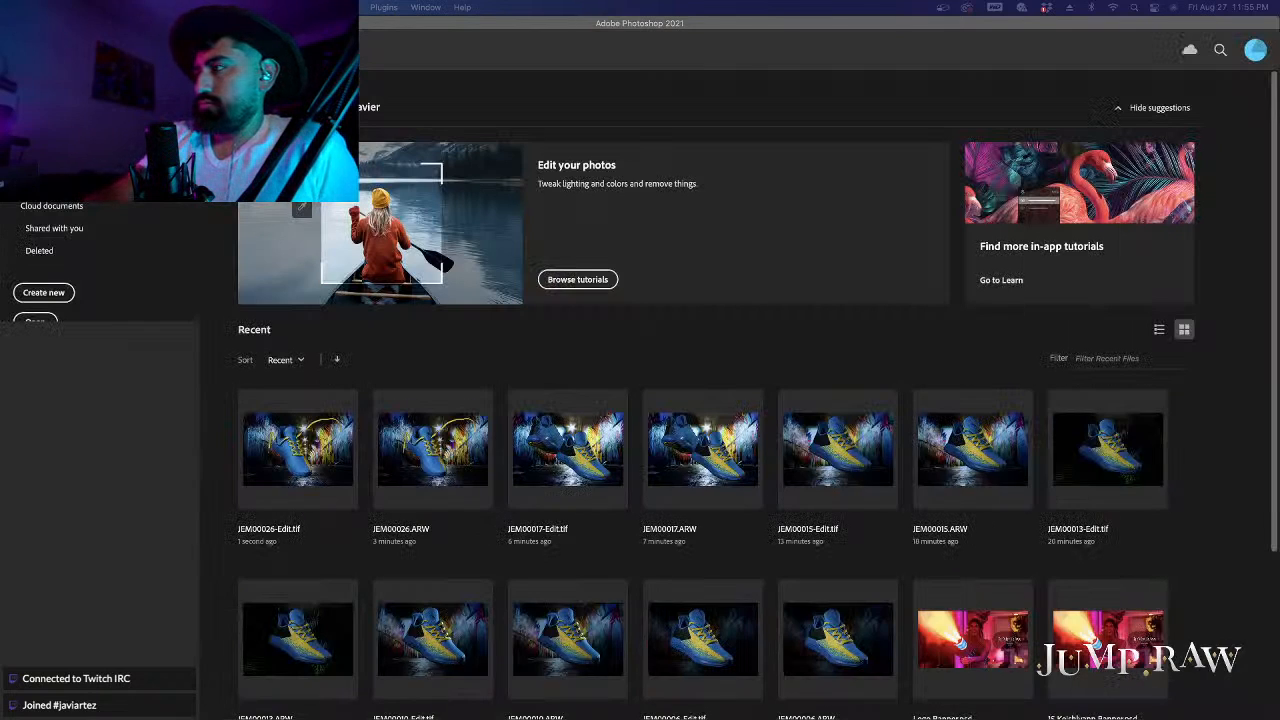
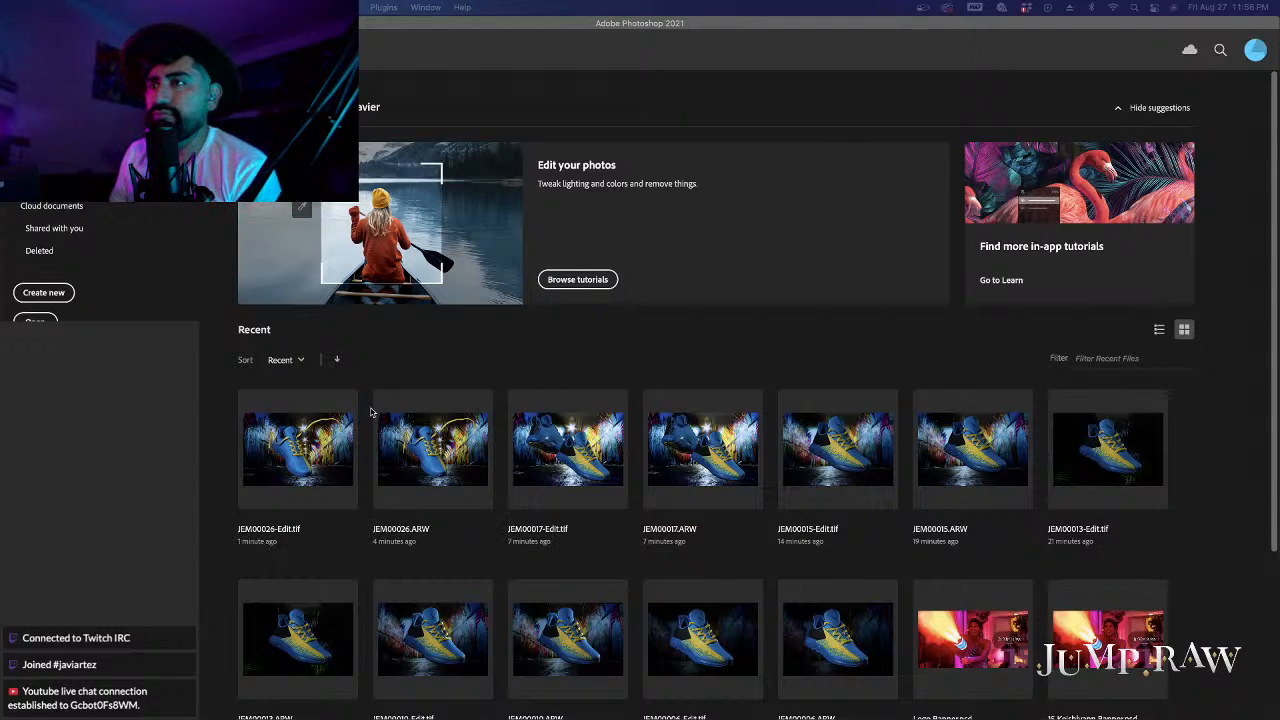
pyautogui.press('F11')
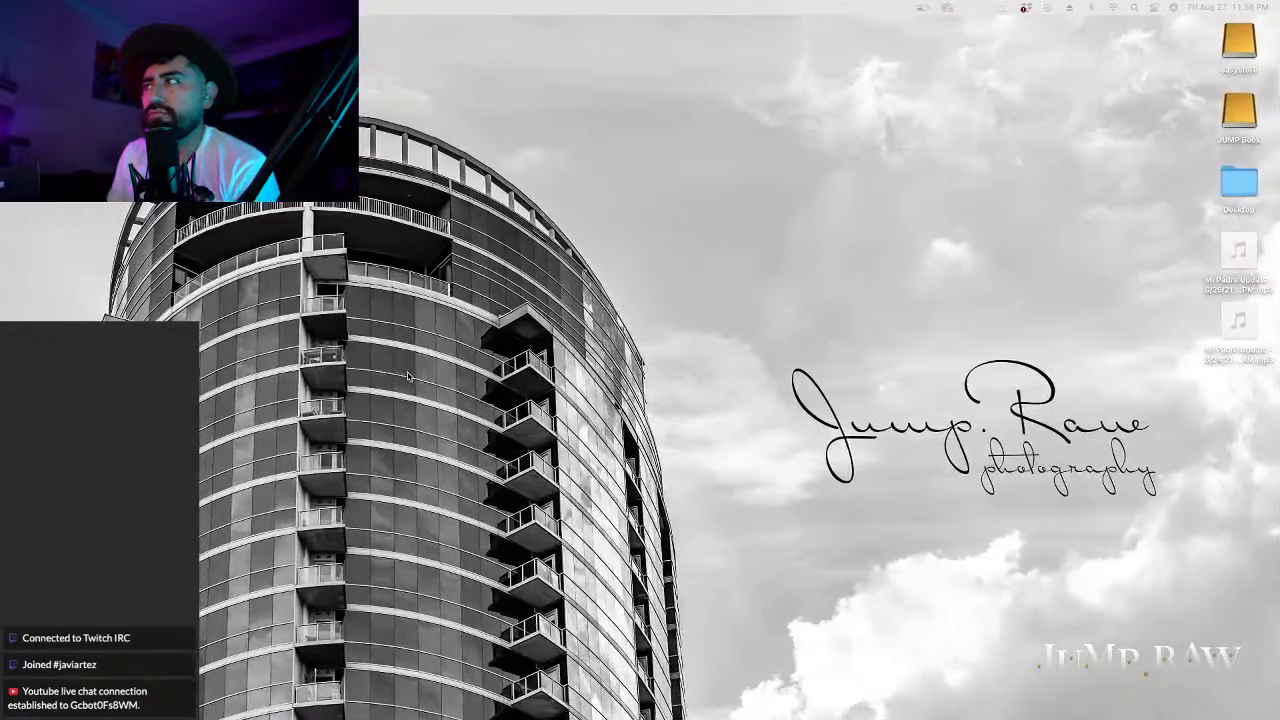
# Step: Switch to Lightroom, select the JEM00028.ARW shoe photo with the red, yellow and cyan pattern, and open it for editing in Photoshop
pyautogui.press('super+Tab')
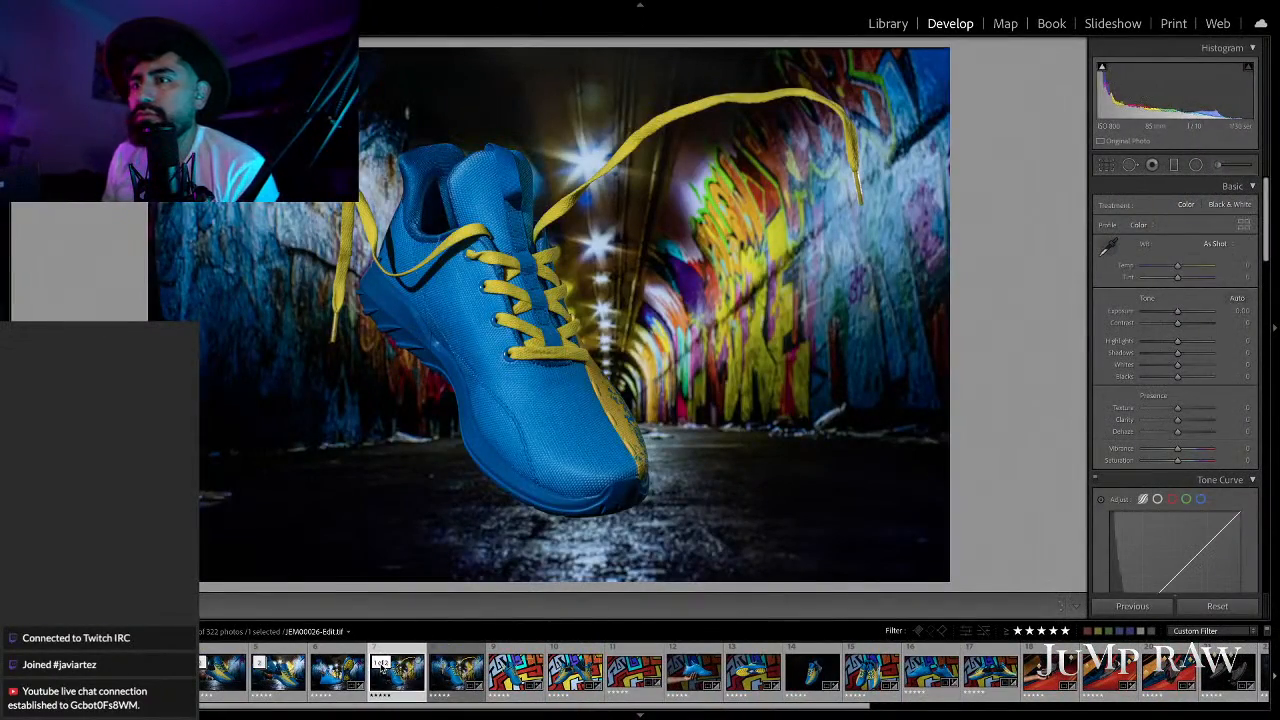
pyautogui.click(443, 676)
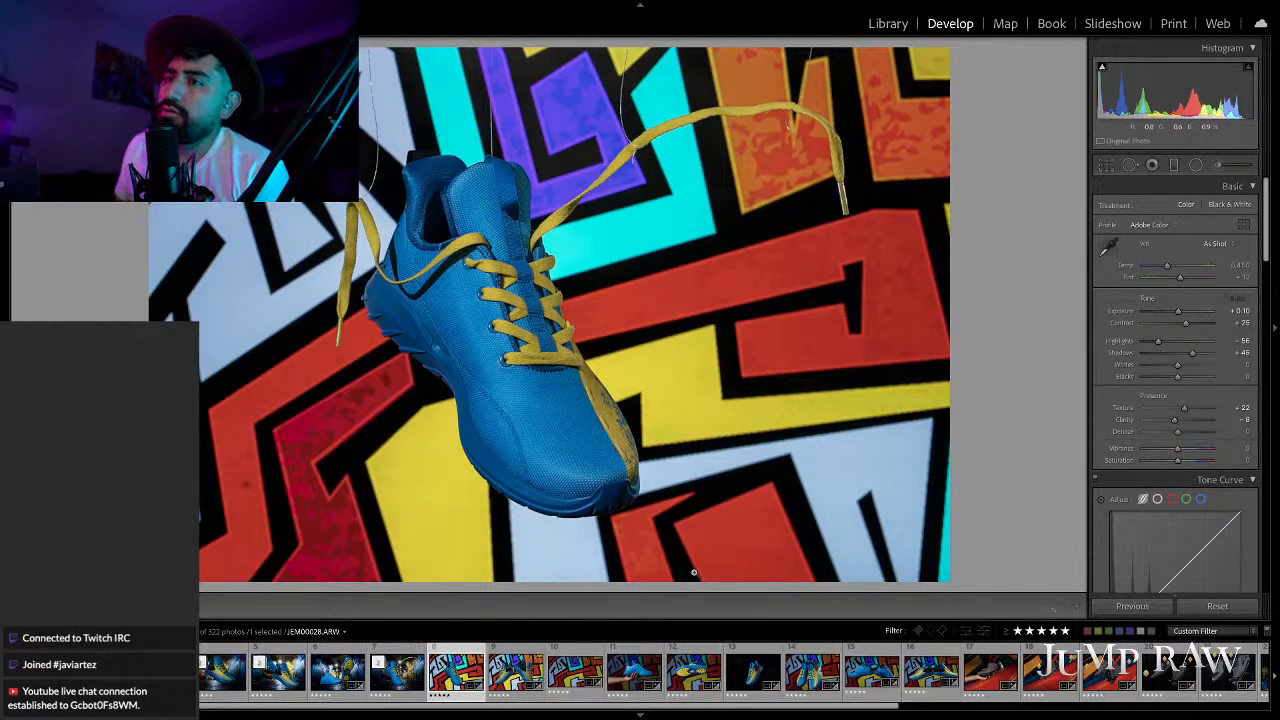
pyautogui.rightClick(654, 153)
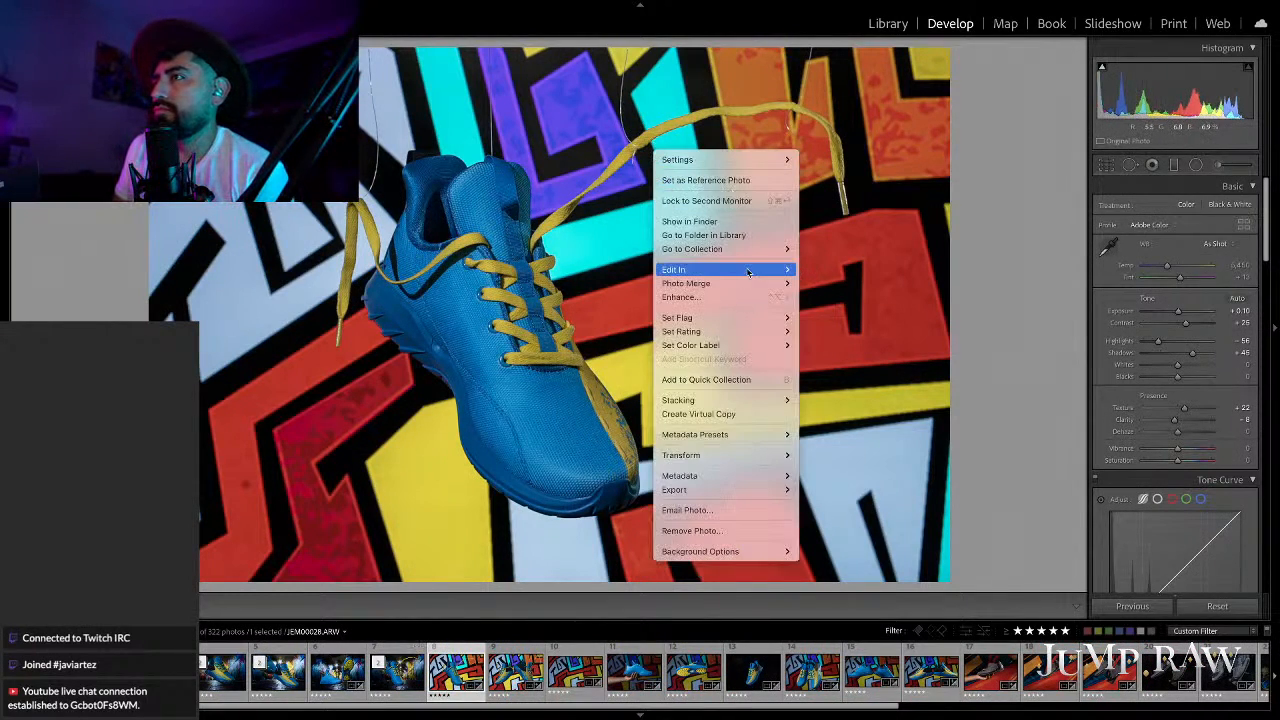
pyautogui.moveTo(750, 271)
pyautogui.click(855, 272)
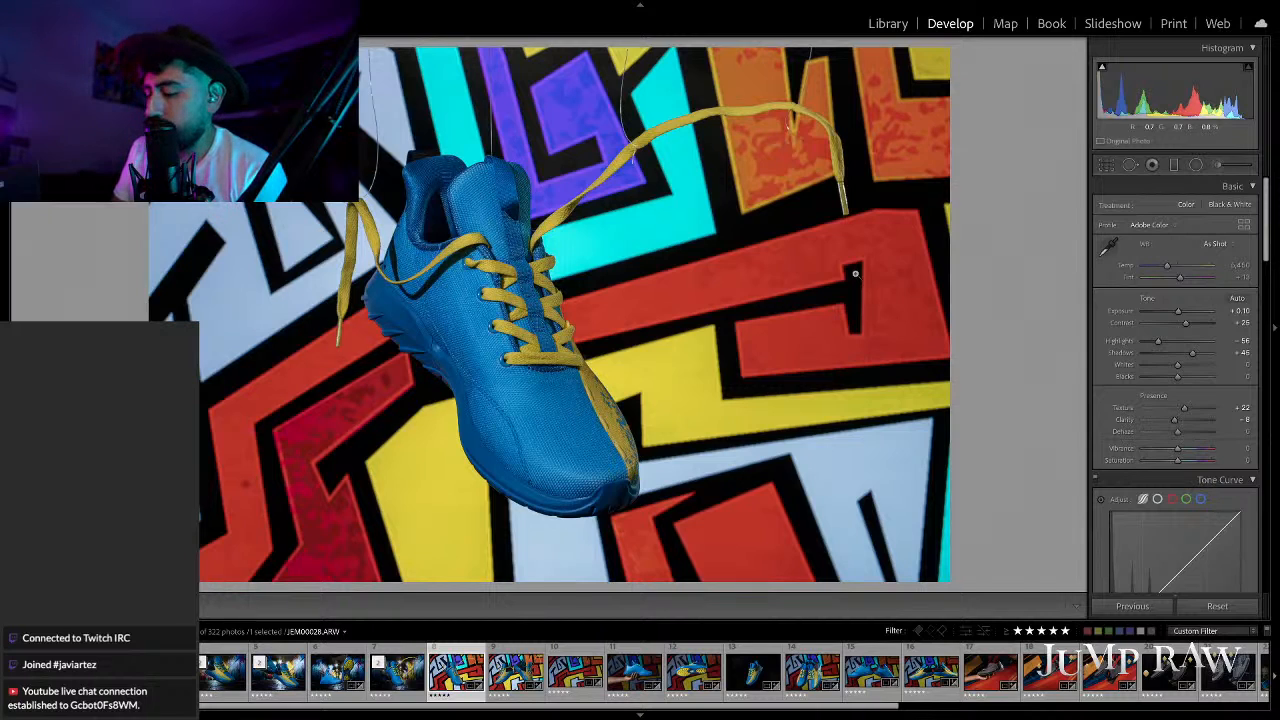
pyautogui.hotkey('ctrl', 'Left')
pyautogui.hotkey('ctrl', 'Right')
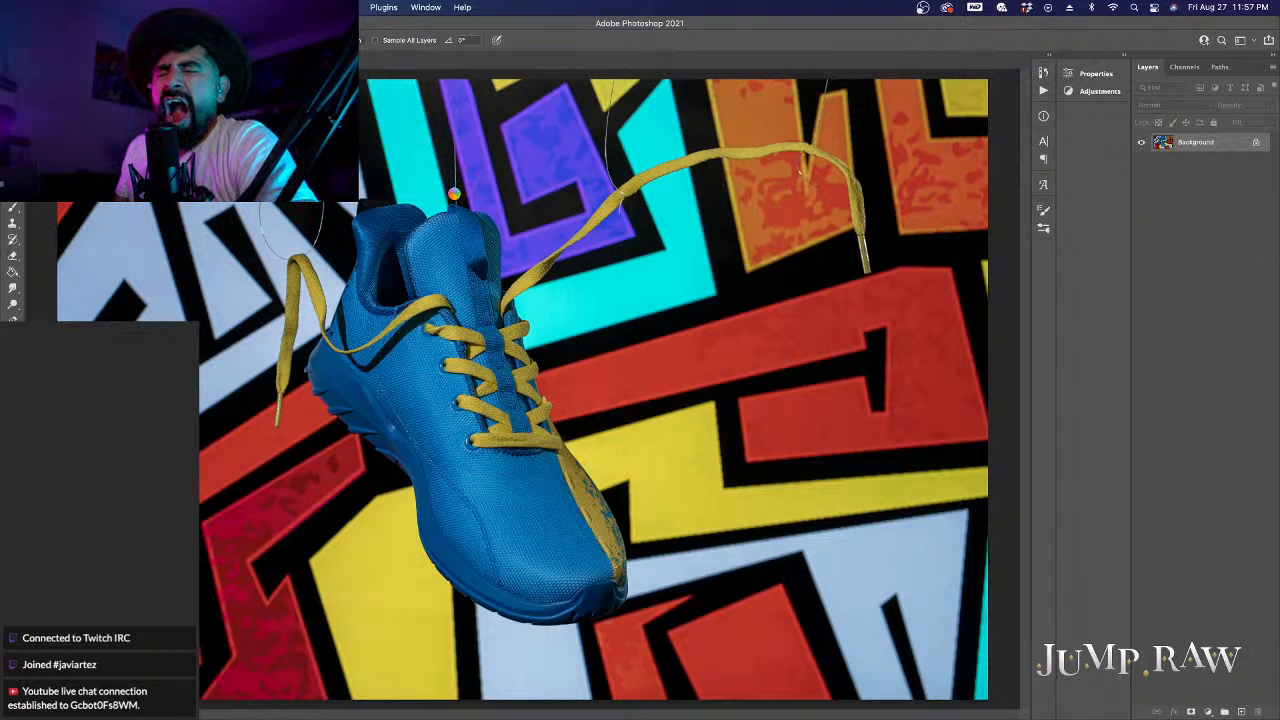
pyautogui.scroll(5, 453, 194)
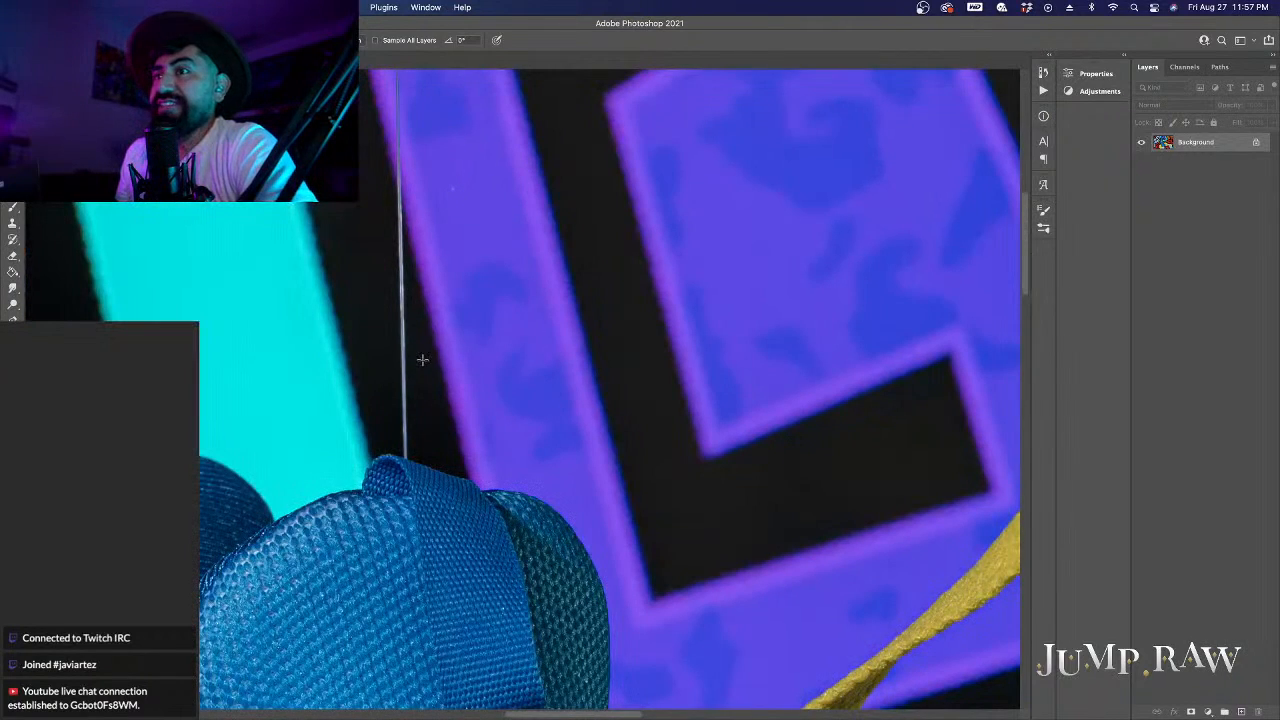
pyautogui.scroll(5, 423, 360)
pyautogui.scroll(-3, 423, 360)
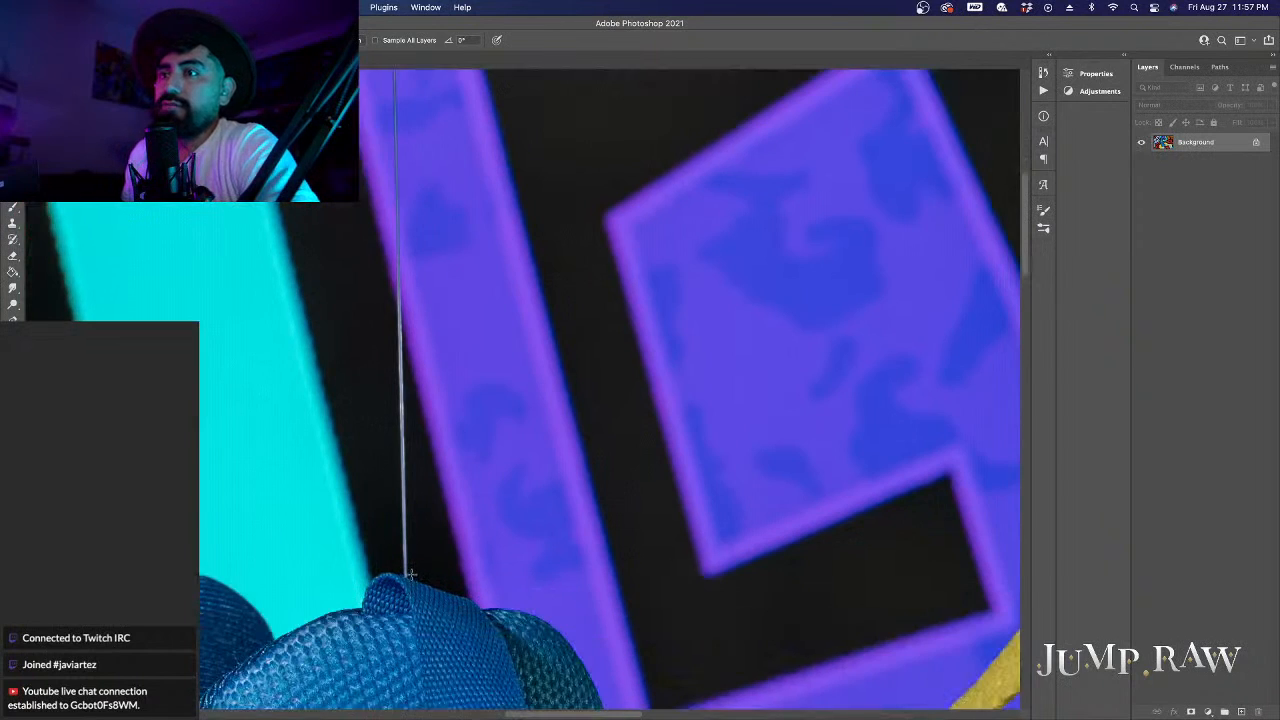
pyautogui.scroll(2, 409, 572)
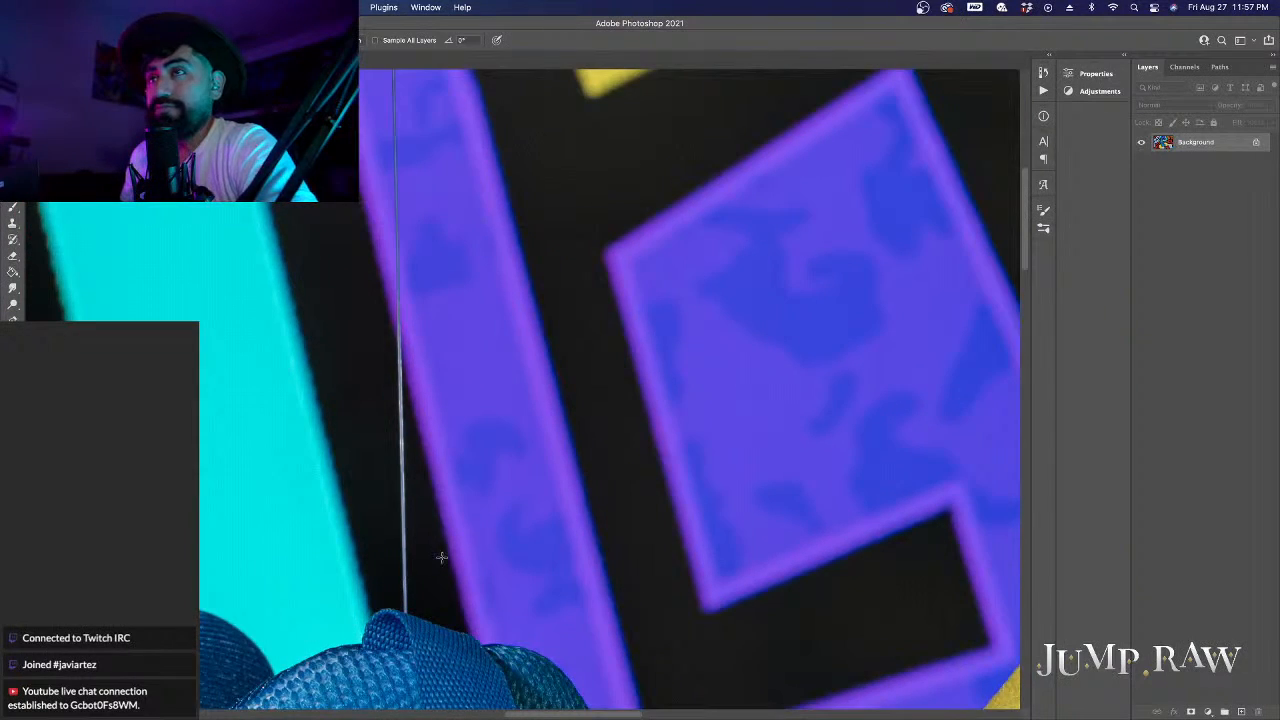
pyautogui.scroll(2, 441, 557)
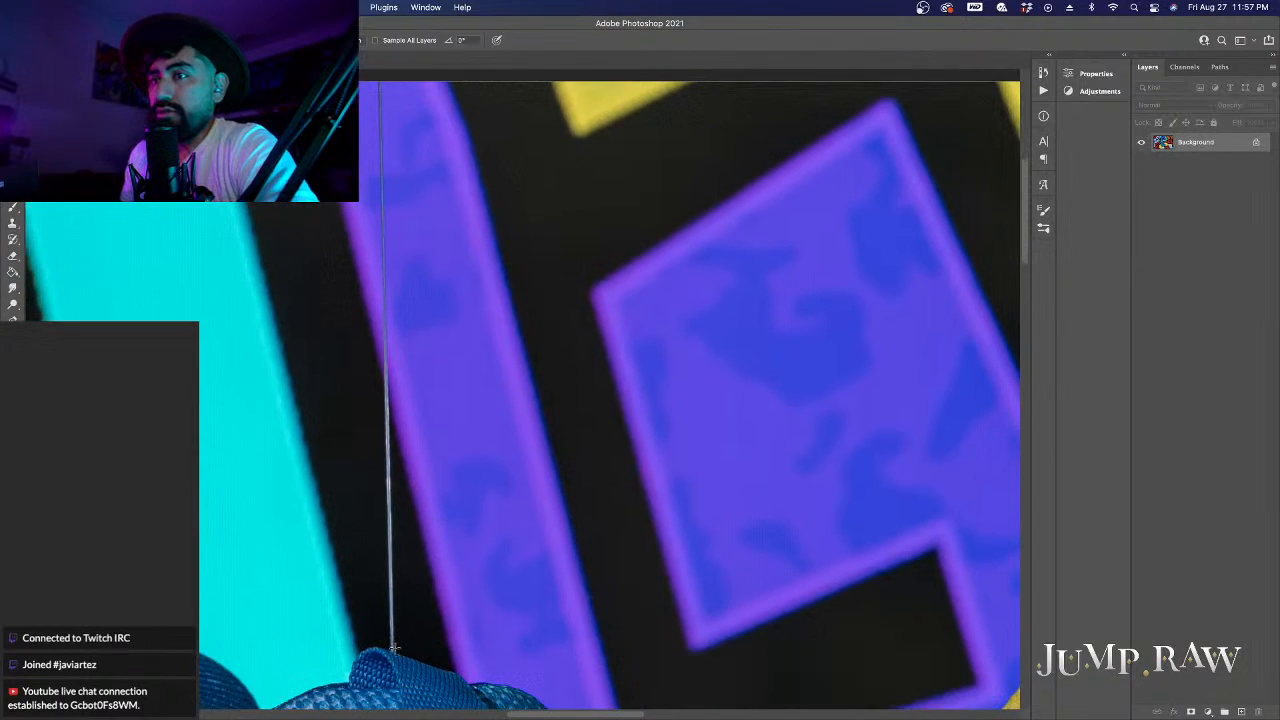
pyautogui.moveTo(394, 648)
pyautogui.mouseDown()
pyautogui.moveTo(380, 84)
pyautogui.moveTo(388, 428)
pyautogui.mouseUp()
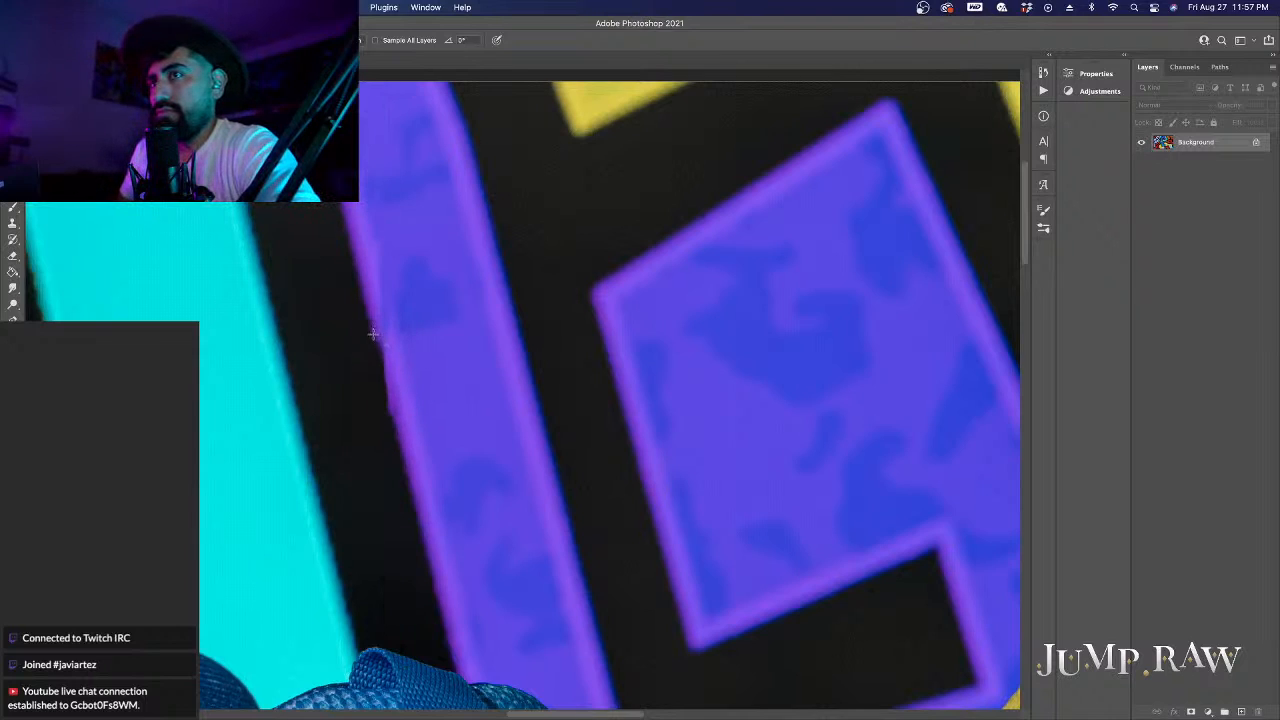
pyautogui.moveTo(373, 335); pyautogui.dragTo(400, 447)
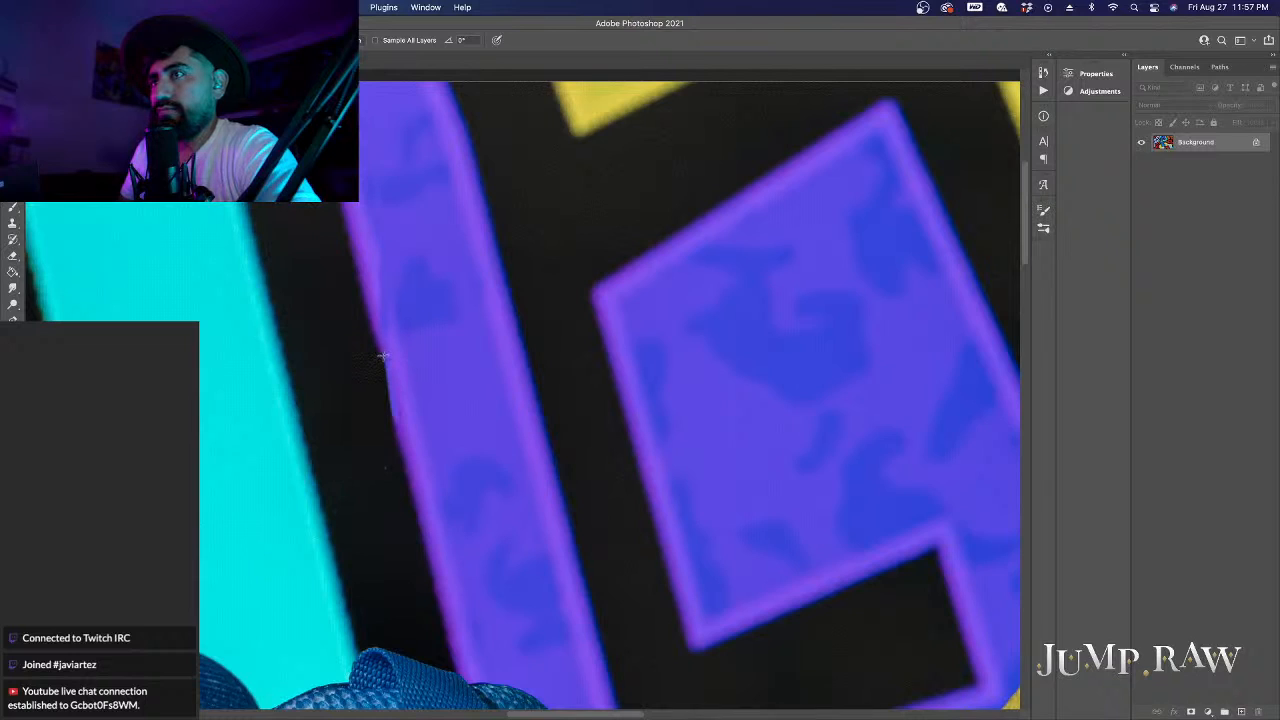
pyautogui.moveTo(369, 322); pyautogui.dragTo(391, 430)
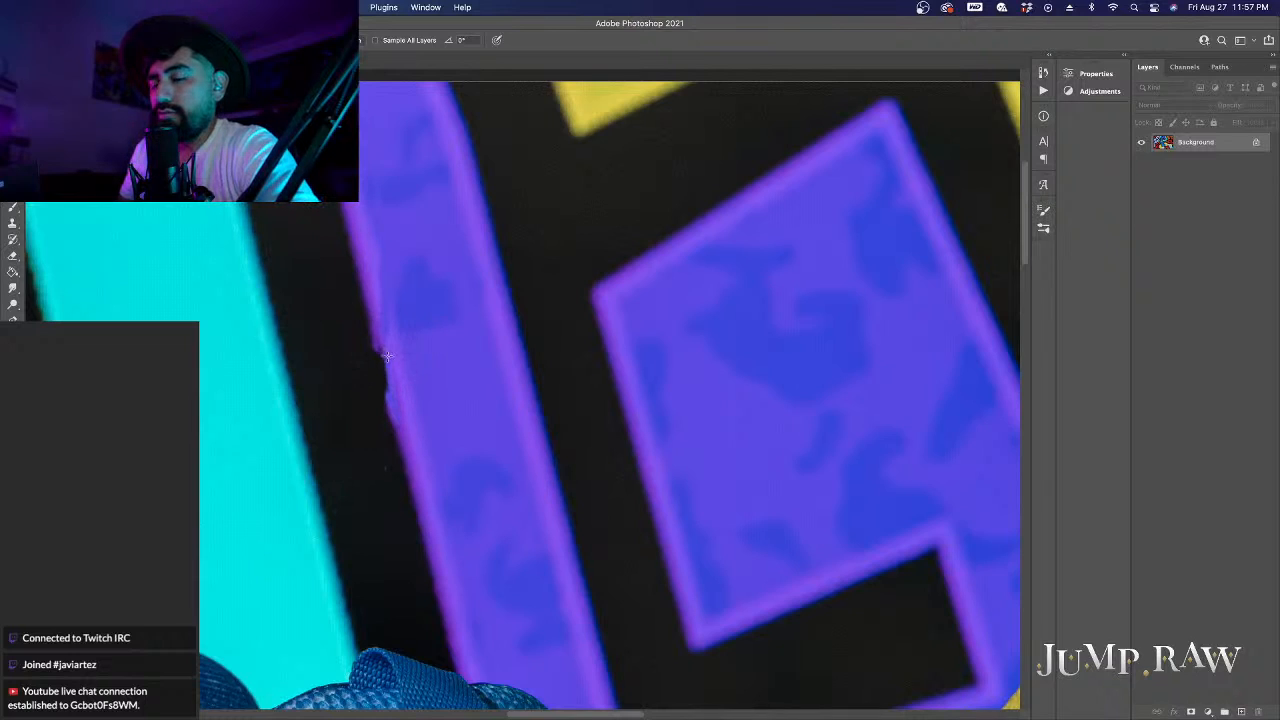
pyautogui.press('super+z')
pyautogui.press('super+z')
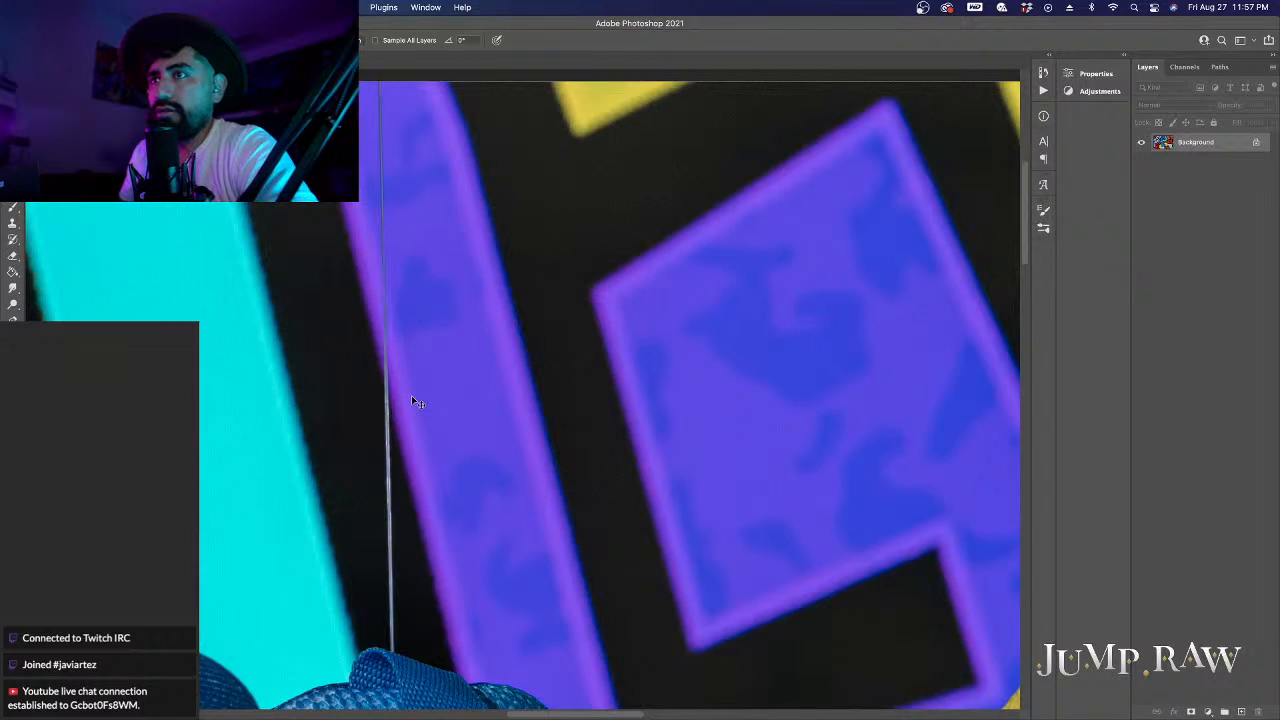
# Step: Remove the vertical thread between the loop on the shoe's tongue and the image's upper edge with the Spot Healing Brush, working in sections
pyautogui.moveTo(385, 343); pyautogui.dragTo(389, 466)
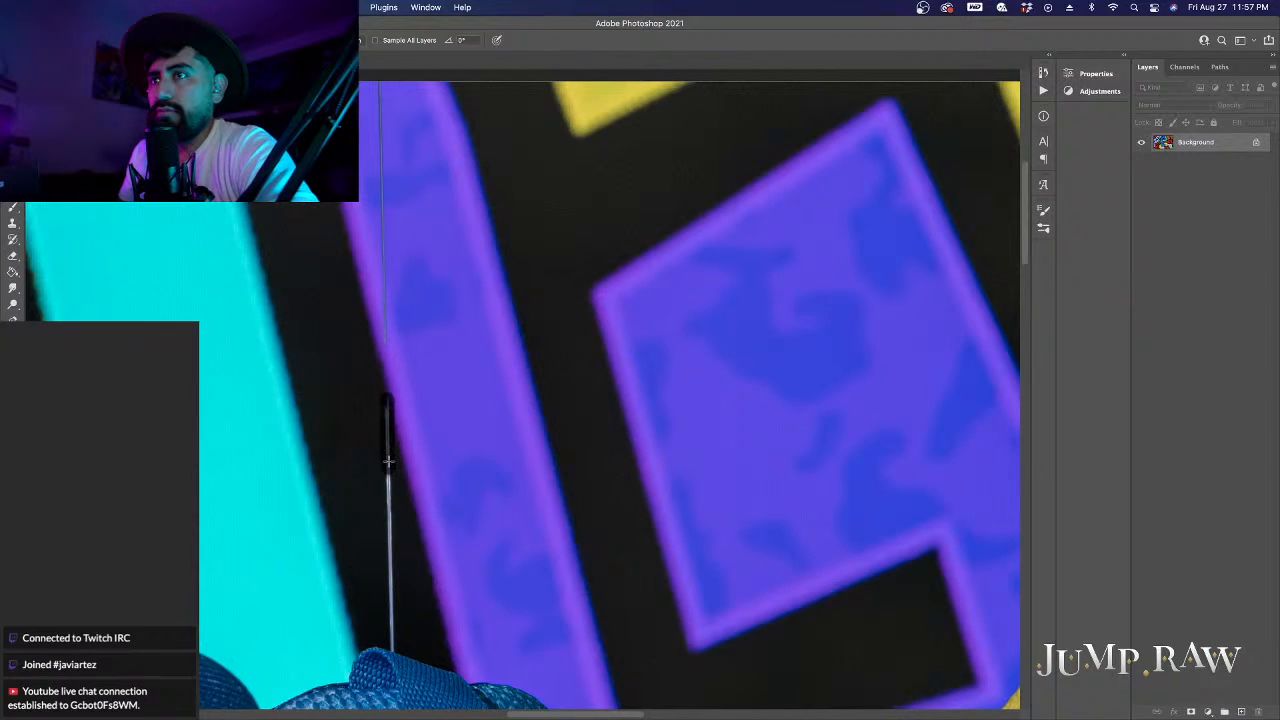
pyautogui.keyDown('shift'); pyautogui.click(380, 78); pyautogui.keyUp('shift')
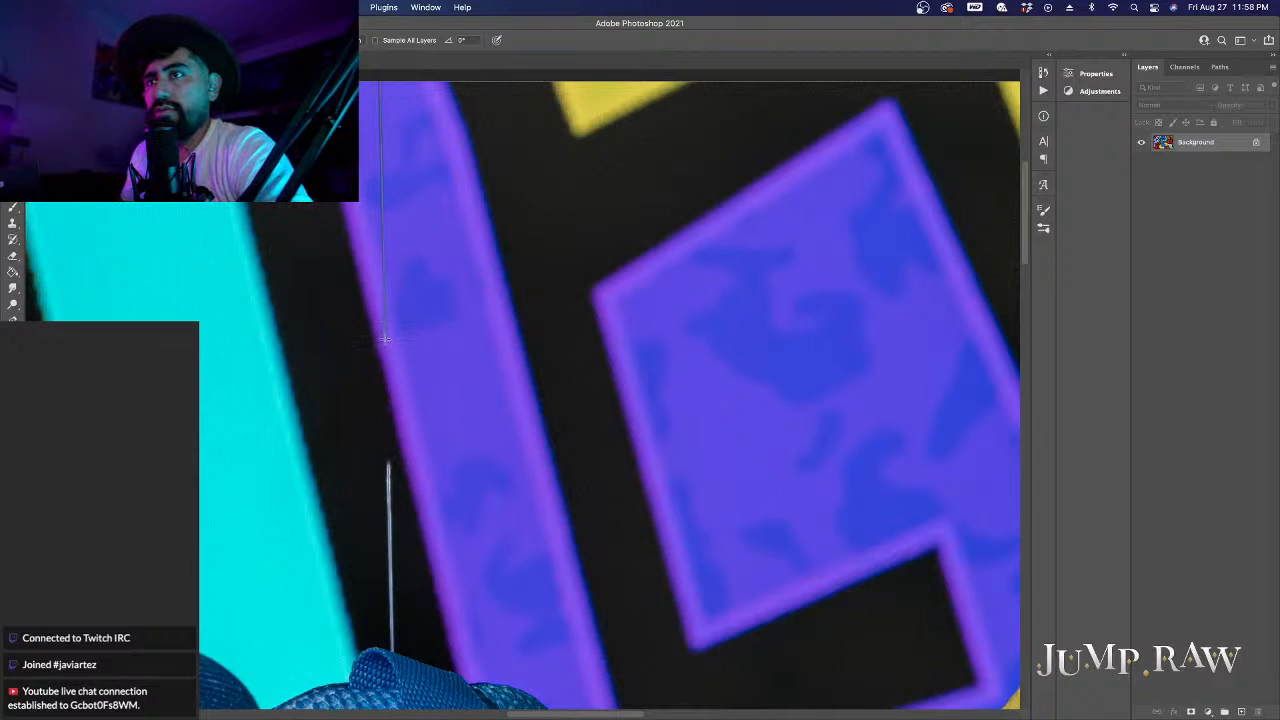
pyautogui.moveTo(385, 340); pyautogui.dragTo(379, 79)
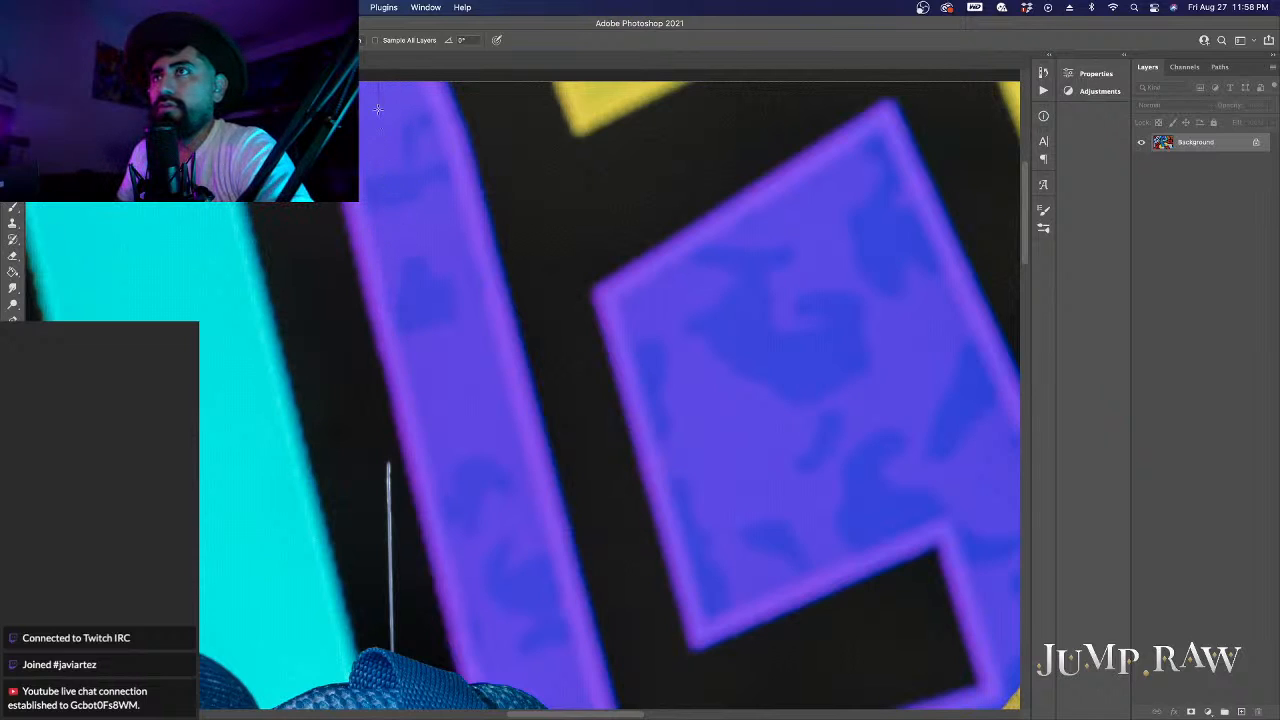
pyautogui.scroll(-3, 404, 501)
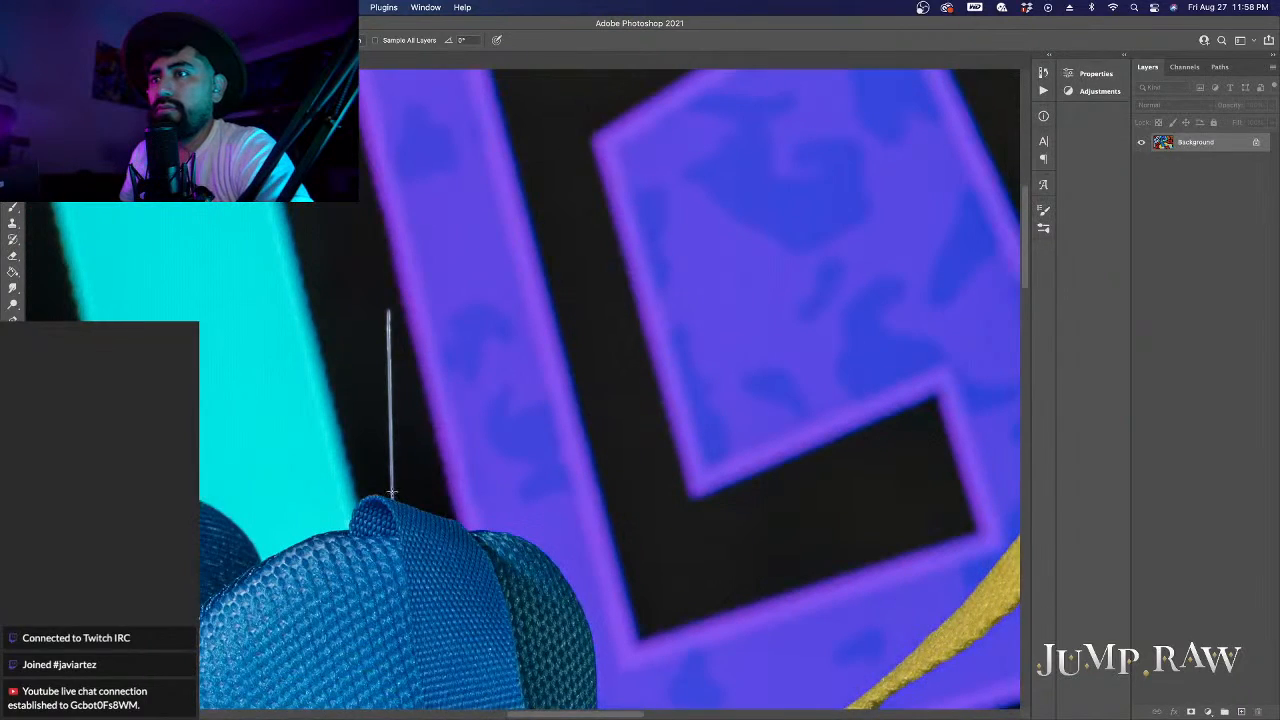
pyautogui.keyDown('shift'); pyautogui.click(391, 495); pyautogui.keyUp('shift')
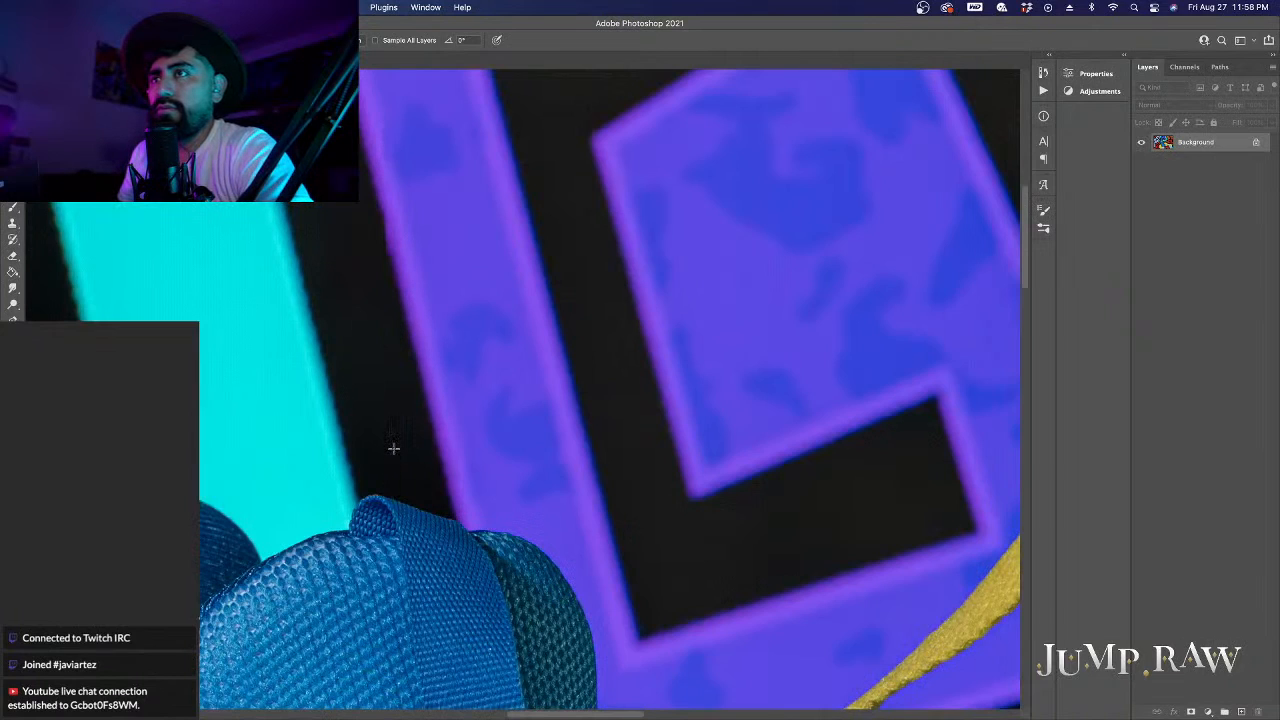
pyautogui.press('super+z')
pyautogui.moveTo(386, 308); pyautogui.dragTo(392, 490)
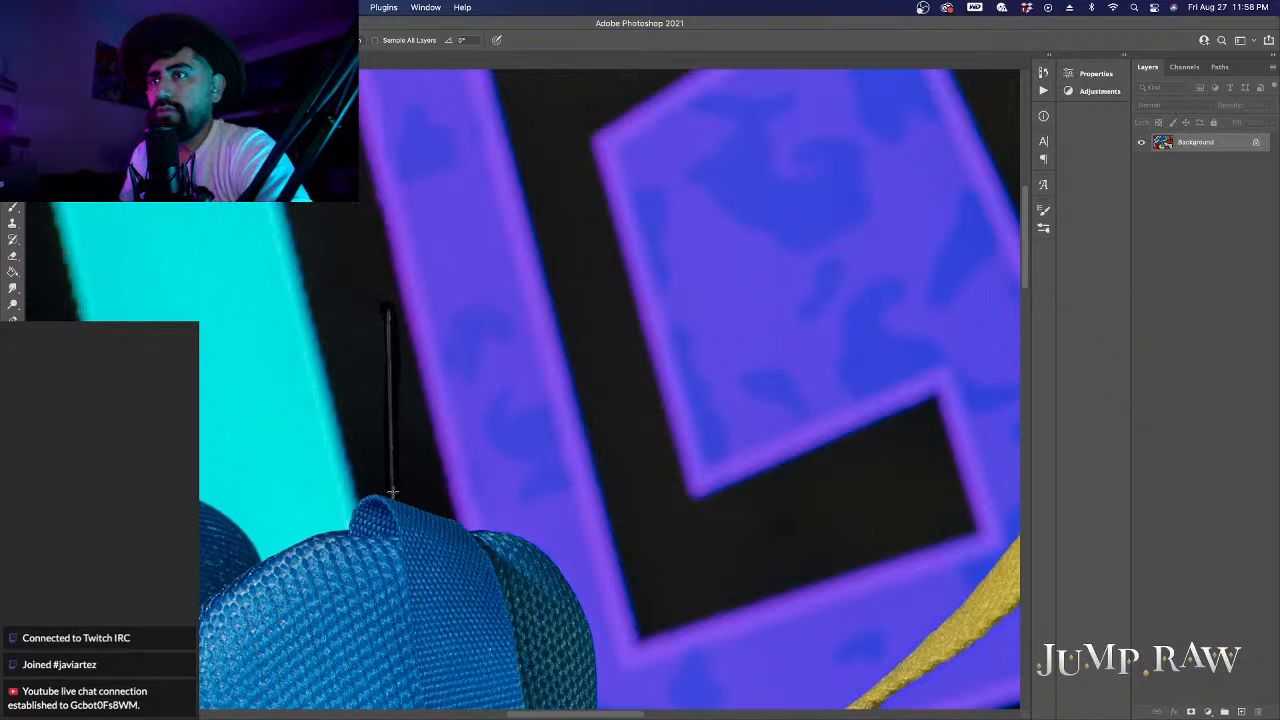
pyautogui.scroll(2, 438, 449)
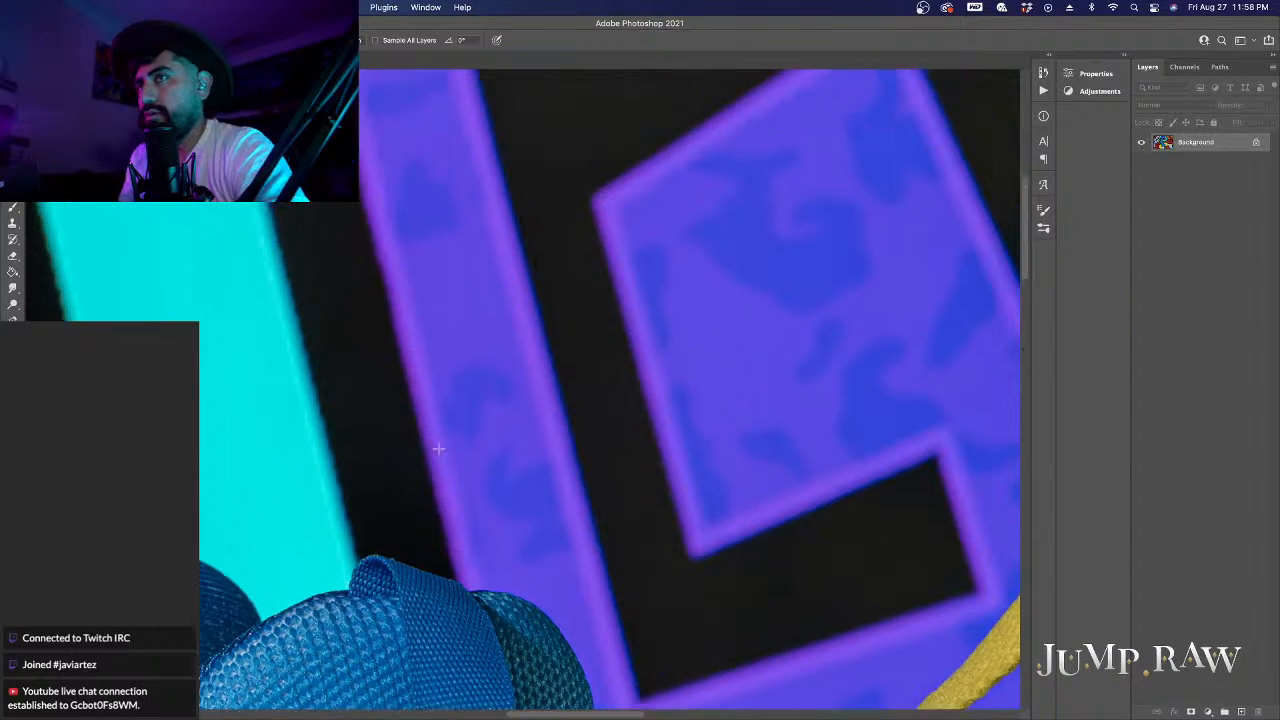
# Step: Examine the tongue, laces, heel and sole up close and then the whole shoe for remaining threads
pyautogui.scroll(5, 438, 449)
pyautogui.scroll(-12, 439, 449)
pyautogui.hscroll(2, 439, 449)
pyautogui.hscroll(-3, 440, 447)
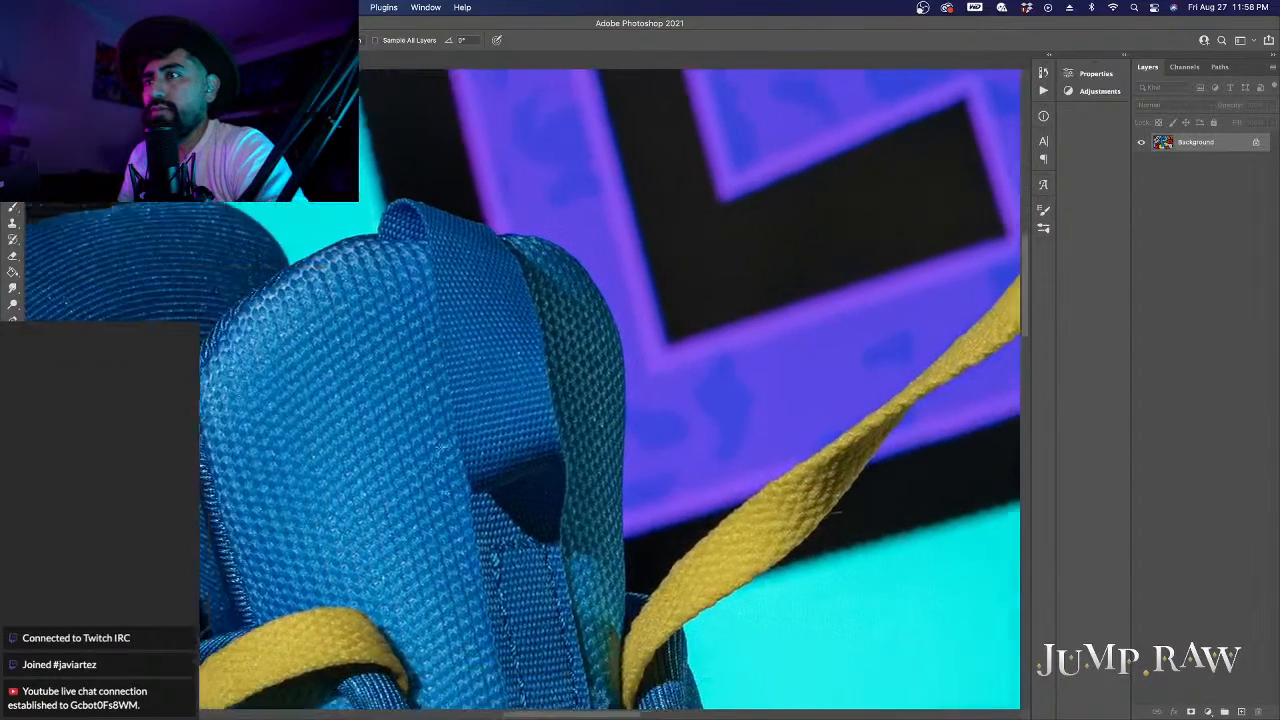
pyautogui.scroll(-10, 440, 447)
pyautogui.hscroll(5, 440, 447)
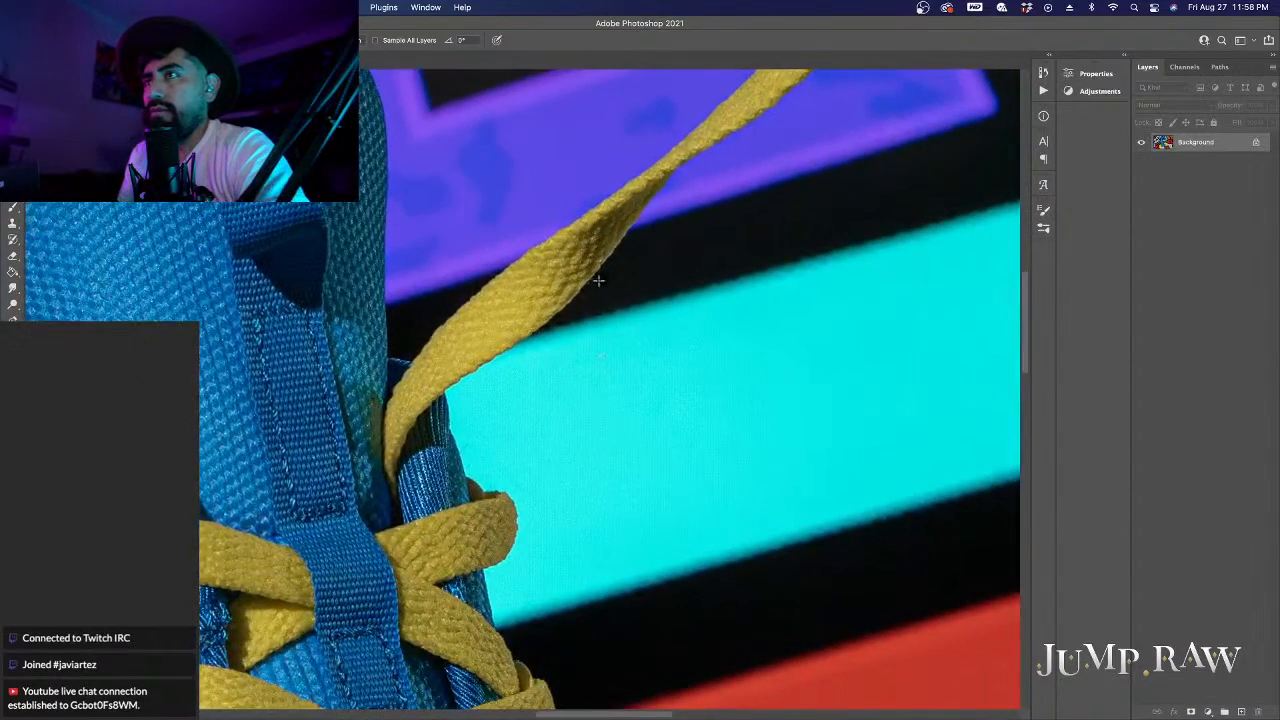
pyautogui.scroll(-5, 578, 331)
pyautogui.hscroll(-2, 578, 331)
pyautogui.hscroll(-5, 578, 331)
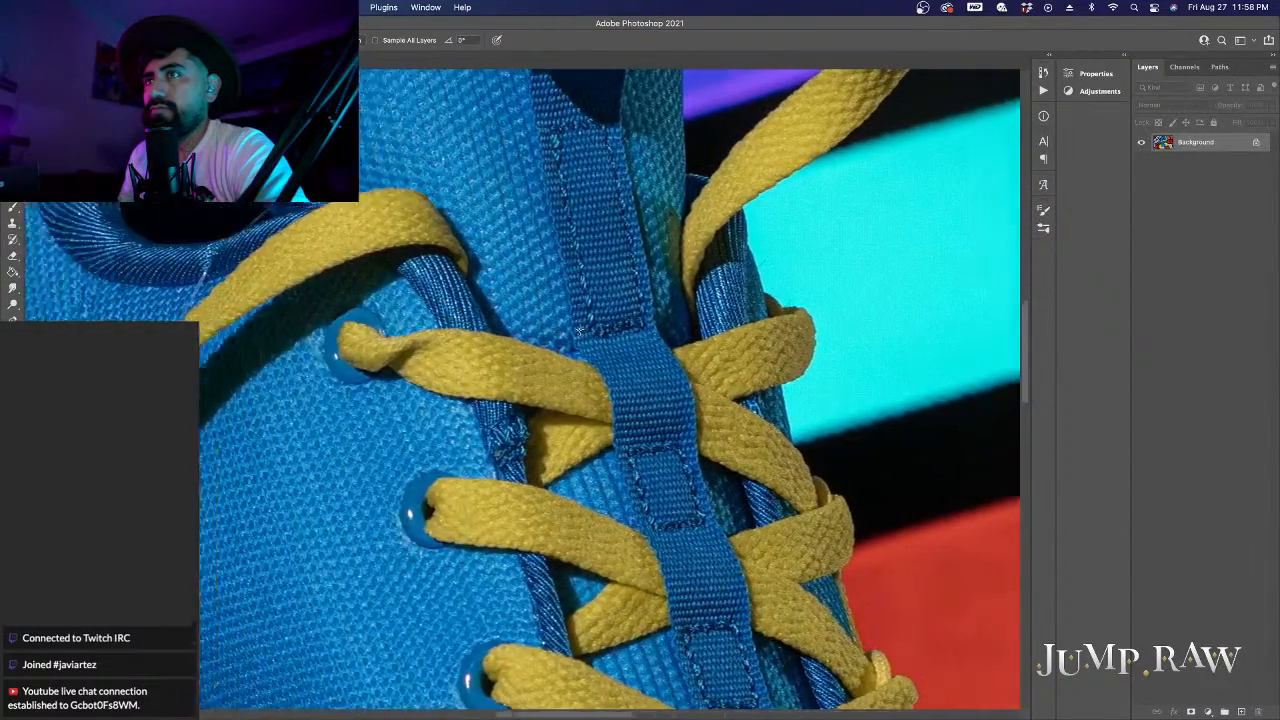
pyautogui.scroll(-2, 578, 331)
pyautogui.hscroll(-8, 578, 331)
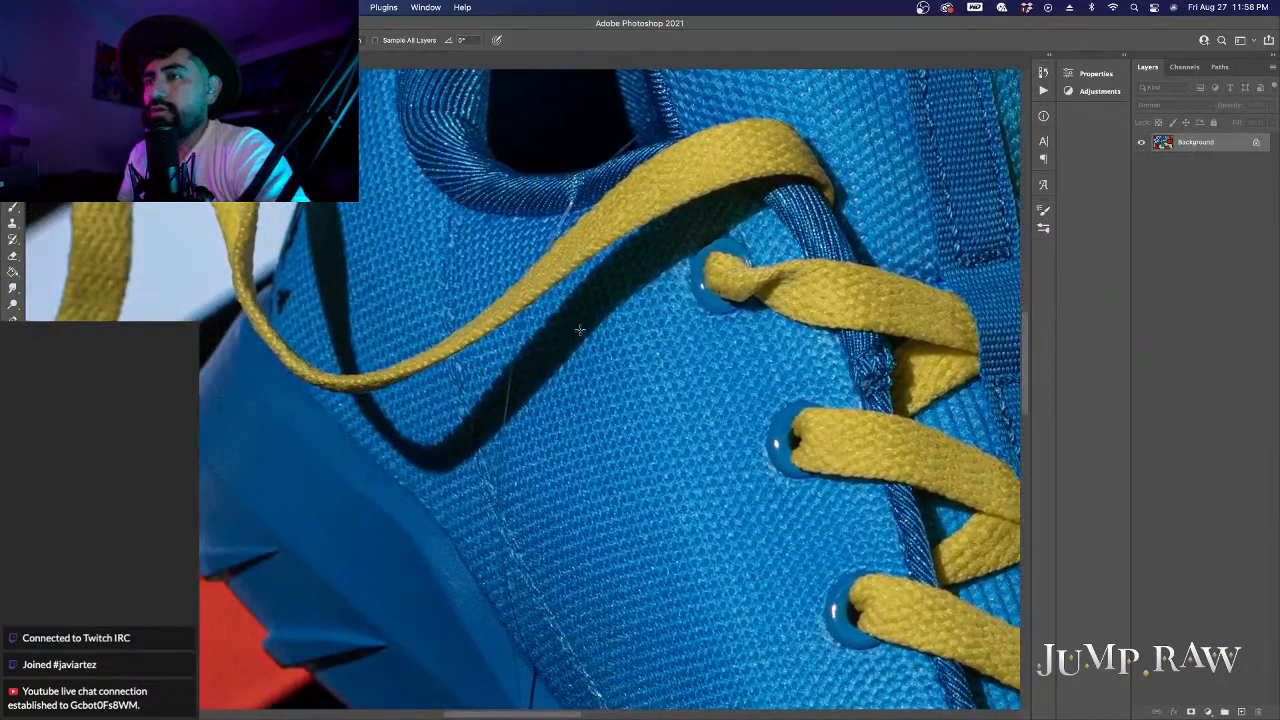
pyautogui.scroll(-6, 580, 330)
pyautogui.scroll(-2, 554, 428)
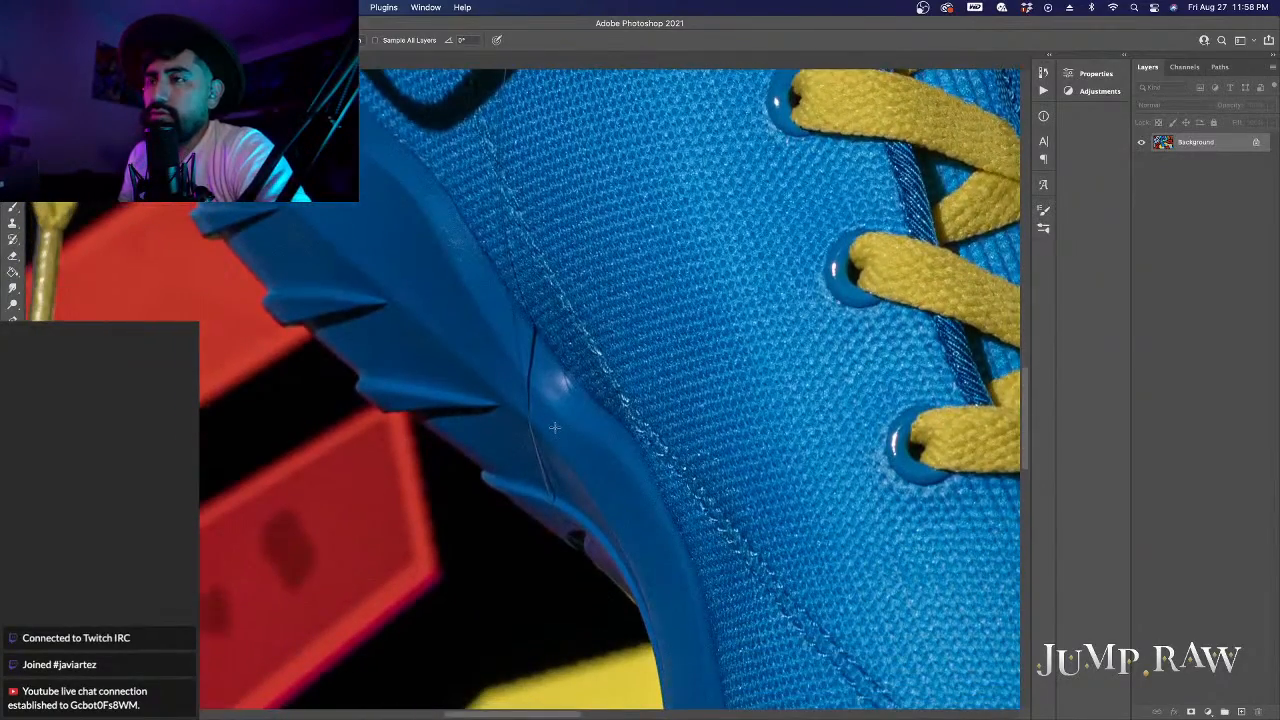
pyautogui.scroll(-10, 554, 428)
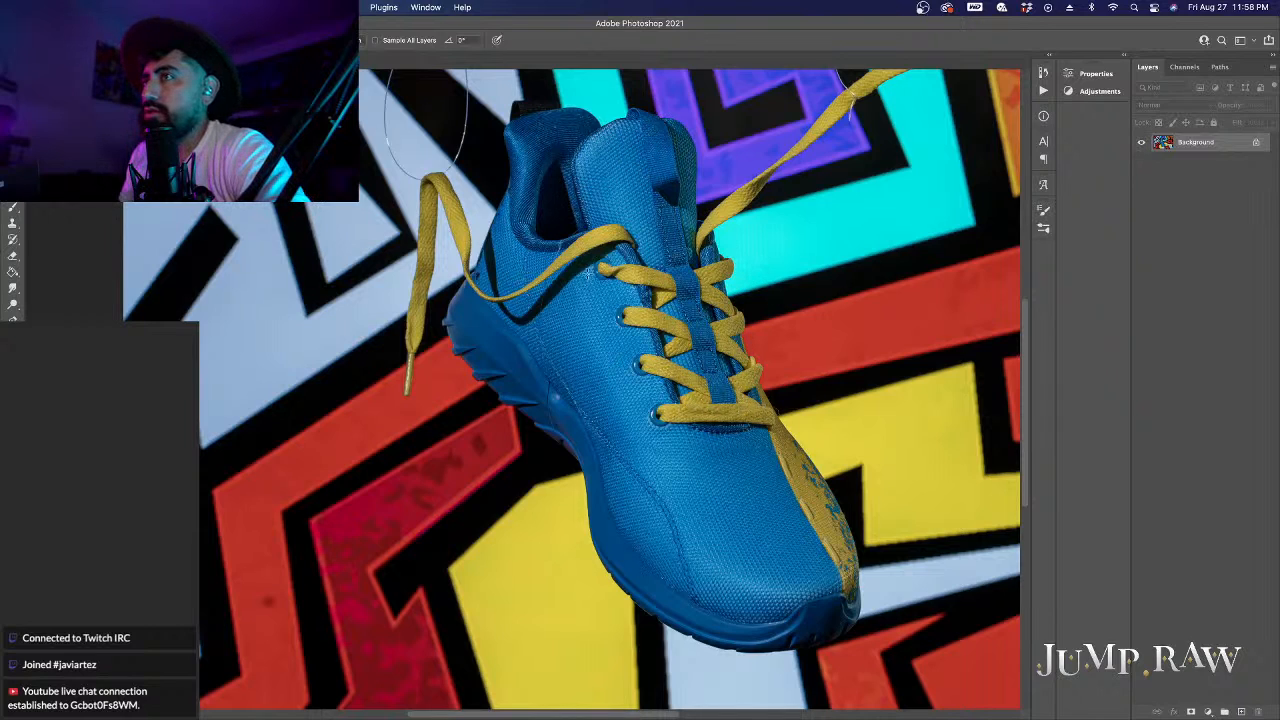
pyautogui.scroll(5, 486, 179)
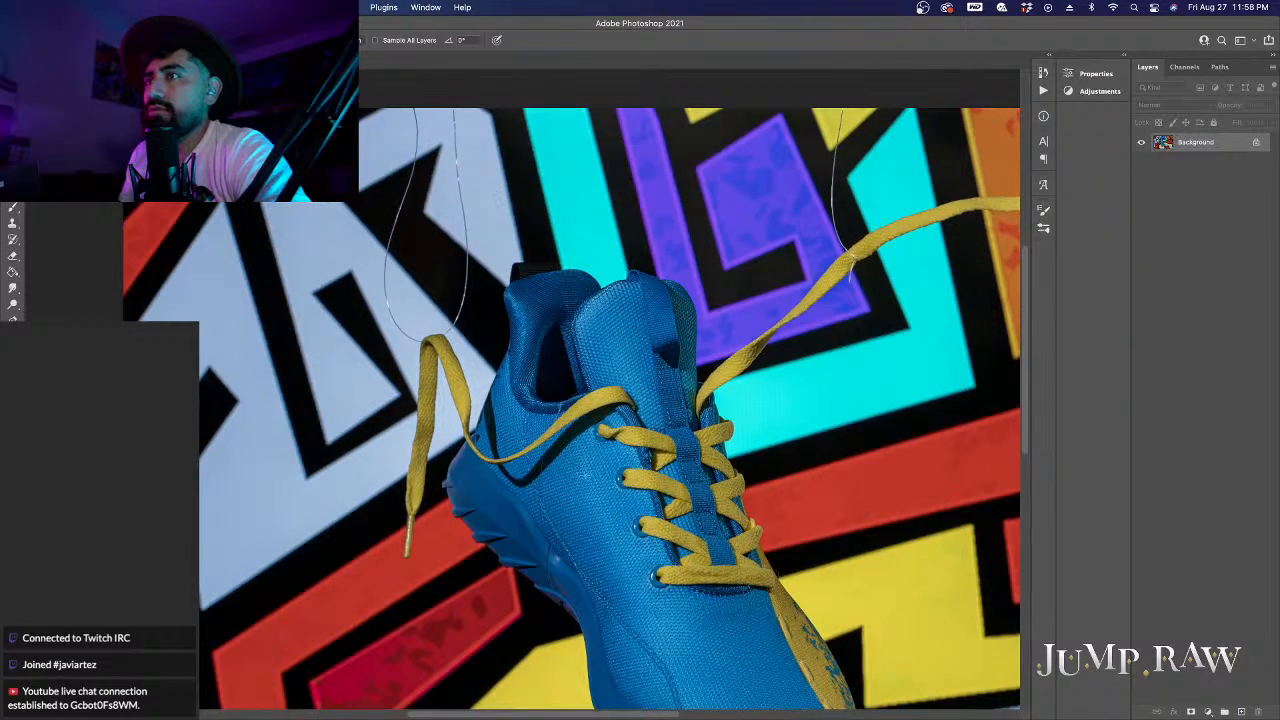
pyautogui.scroll(-2, 561, 456)
# Step: Switch to Lightroom to review the finished tunnel version of the shoe, reselect the patterned-background photo and return to Photoshop
pyautogui.hotkey('ctrl', 'Right')
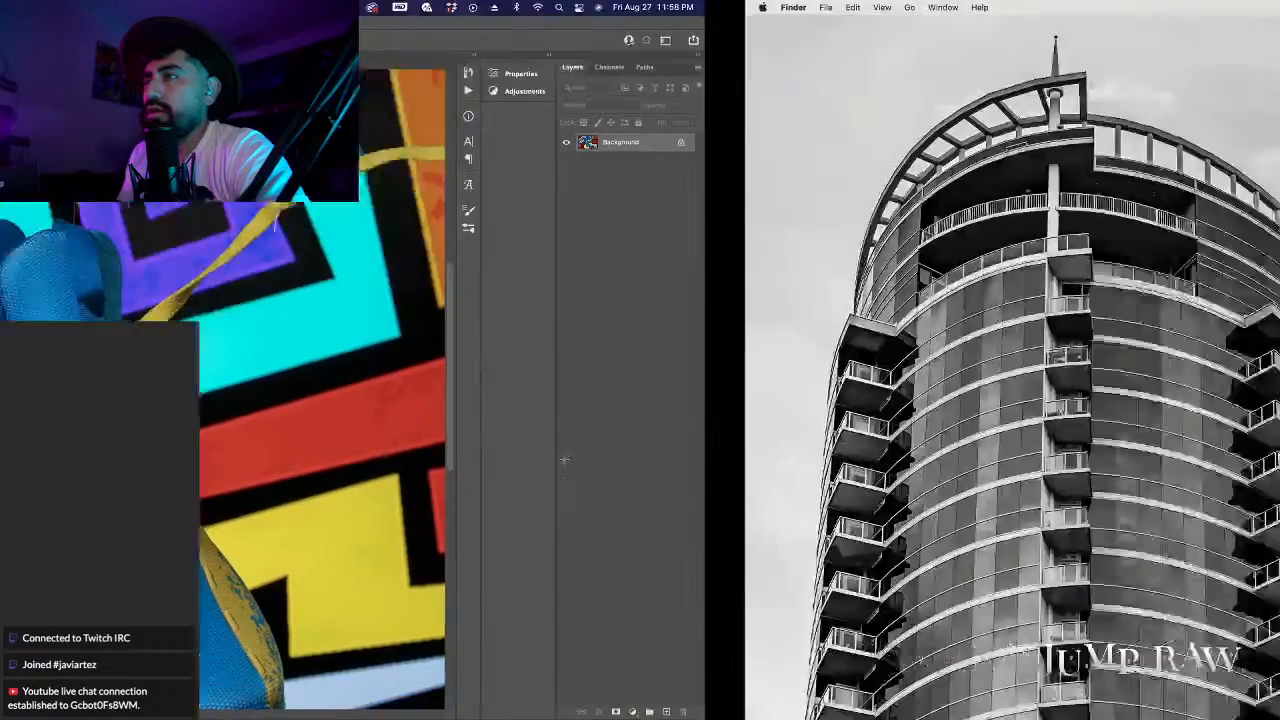
pyautogui.hotkey('ctrl', 'Left')
pyautogui.hotkey('ctrl', 'Left')
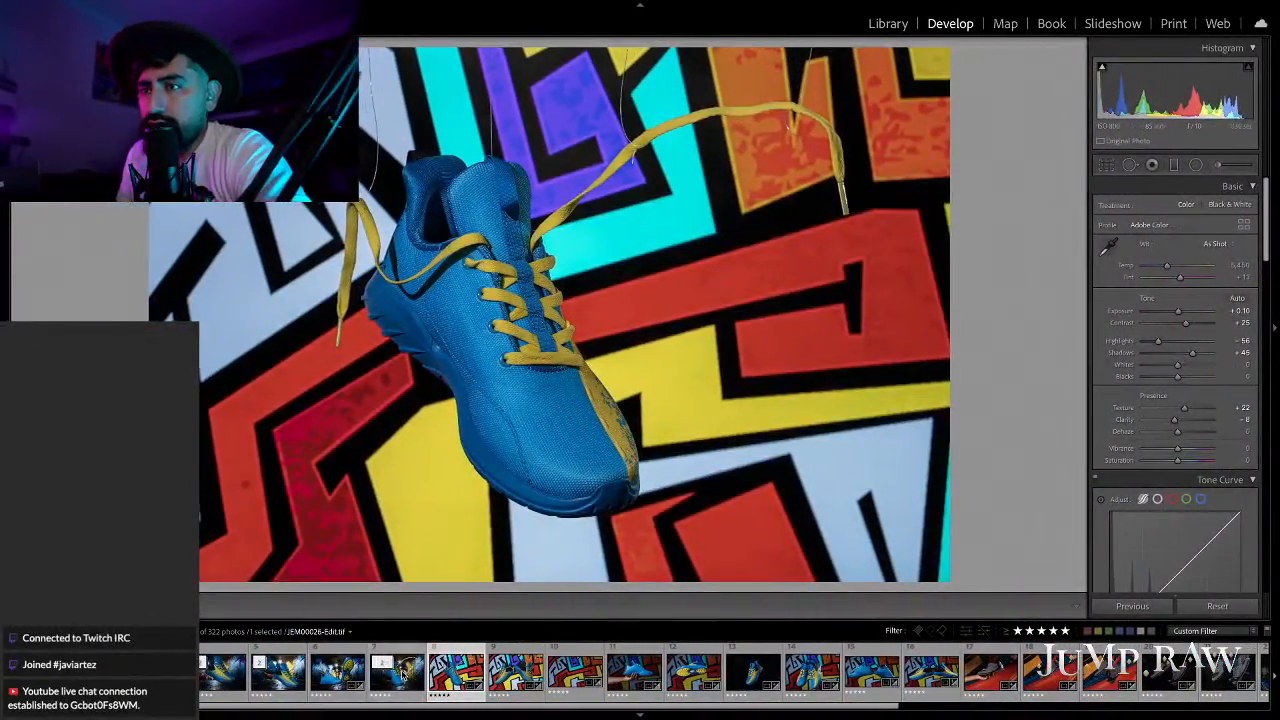
pyautogui.click(403, 676)
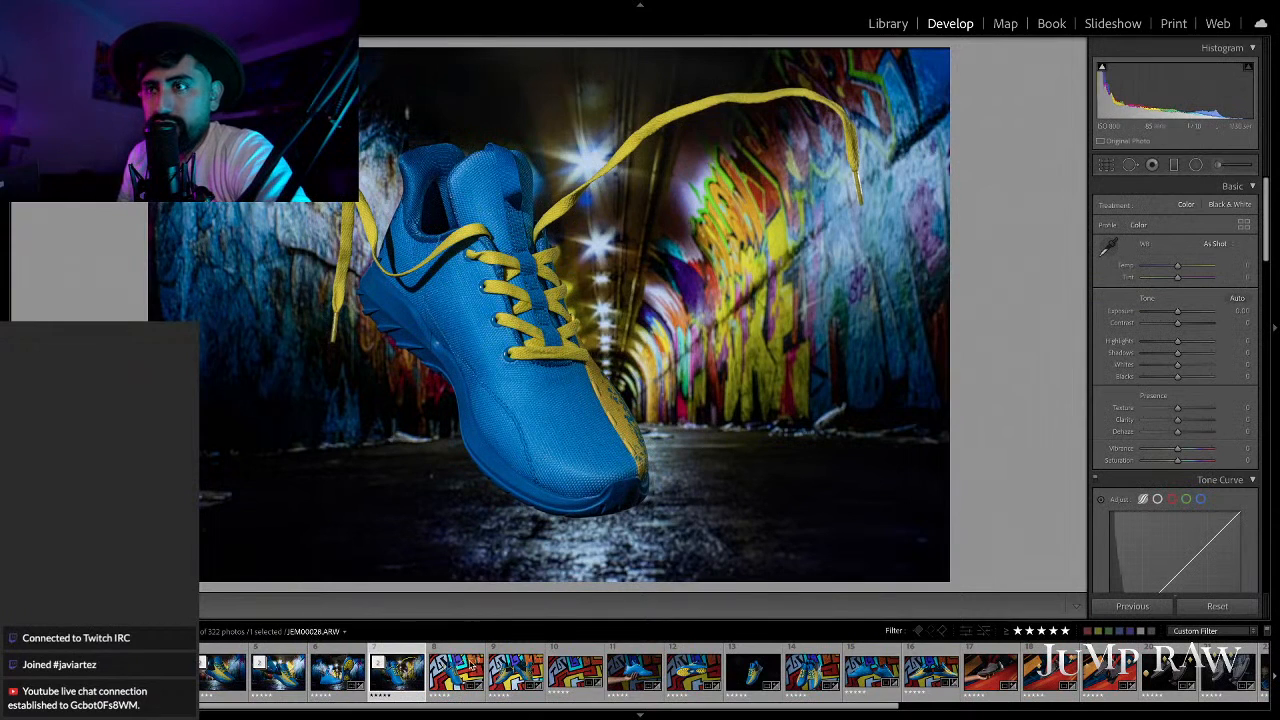
pyautogui.click(464, 668)
pyautogui.hotkey('ctrl', 'Right')
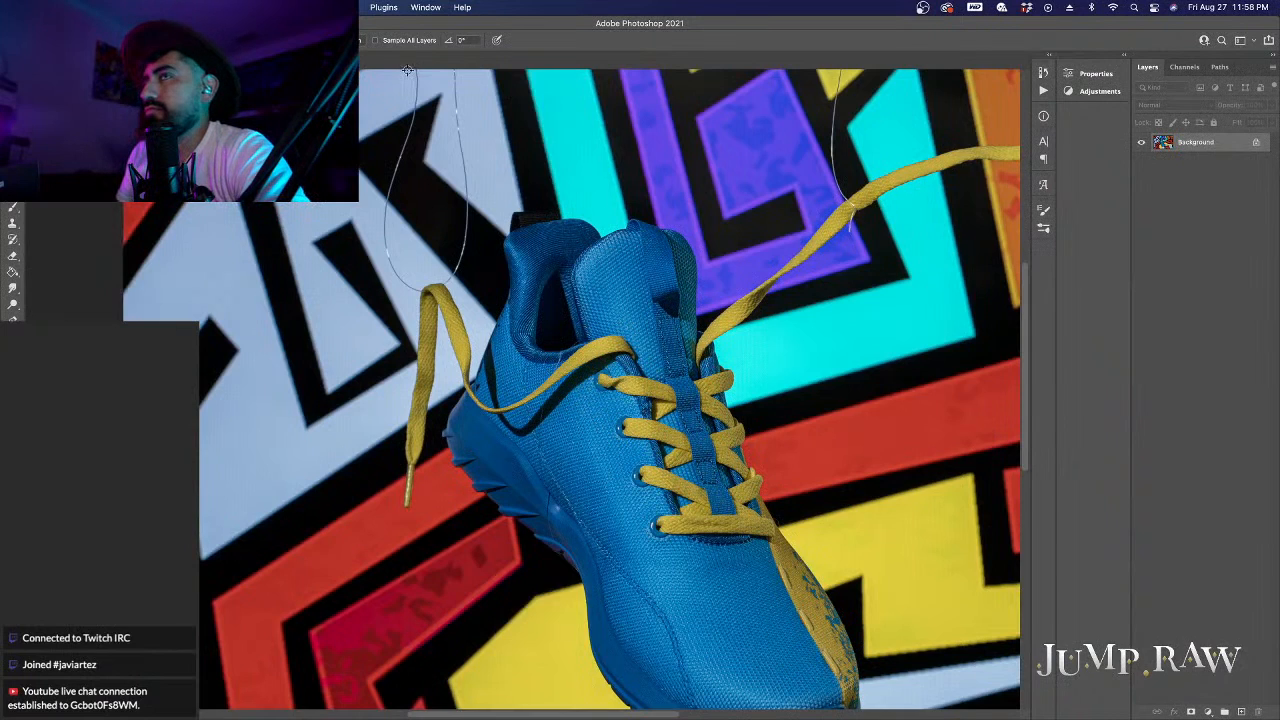
# Step: Heal away the loop's outer thread strand, farther from the shoe, from the image's upper edge down to the short lace's bend
pyautogui.scroll(3, 407, 70)
pyautogui.moveTo(427, 73)
pyautogui.mouseDown()
pyautogui.moveTo(427, 112)
pyautogui.moveTo(425, 51)
pyautogui.mouseUp()
pyautogui.moveTo(416, 134)
pyautogui.mouseDown()
pyautogui.moveTo(430, 200)
pyautogui.moveTo(429, 218)
pyautogui.moveTo(424, 142)
pyautogui.moveTo(416, 311)
pyautogui.mouseUp()
pyautogui.scroll(-2, 399, 361)
pyautogui.scroll(-2, 399, 361)
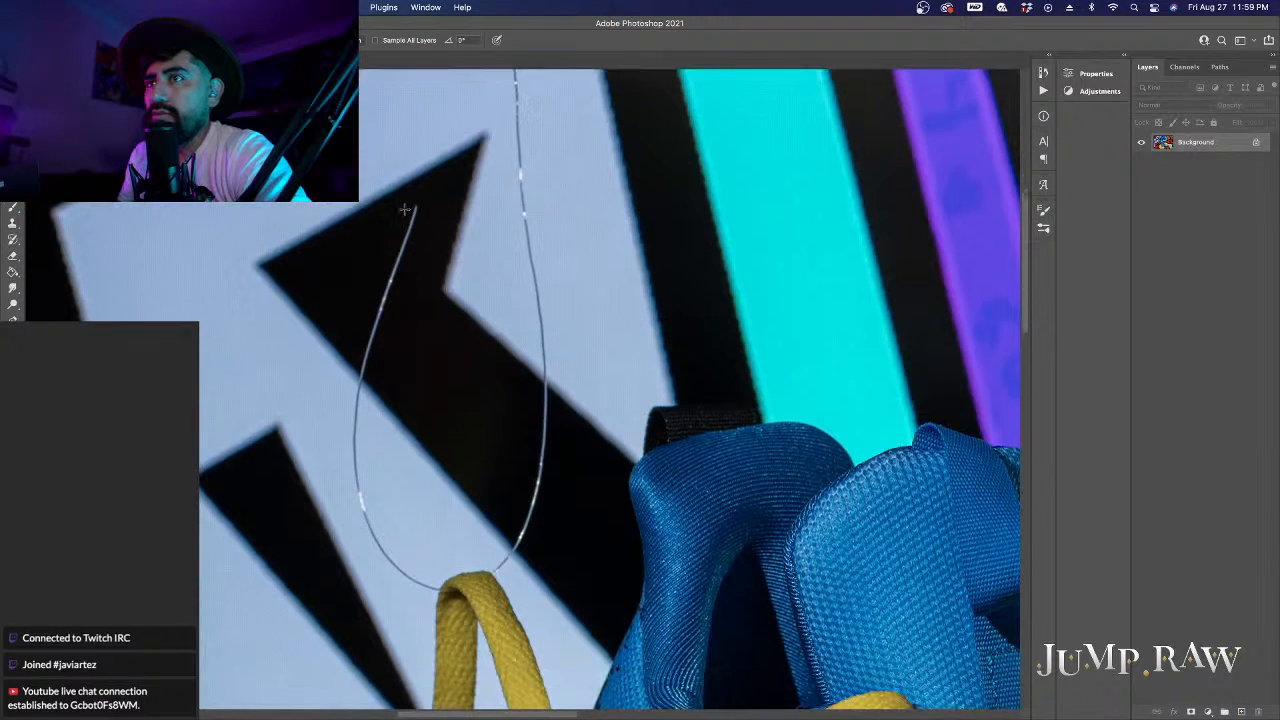
pyautogui.moveTo(414, 206)
pyautogui.mouseDown()
pyautogui.moveTo(350, 413)
pyautogui.moveTo(358, 395)
pyautogui.moveTo(372, 530)
pyautogui.moveTo(401, 572)
pyautogui.moveTo(437, 590)
pyautogui.moveTo(412, 558)
pyautogui.mouseUp()
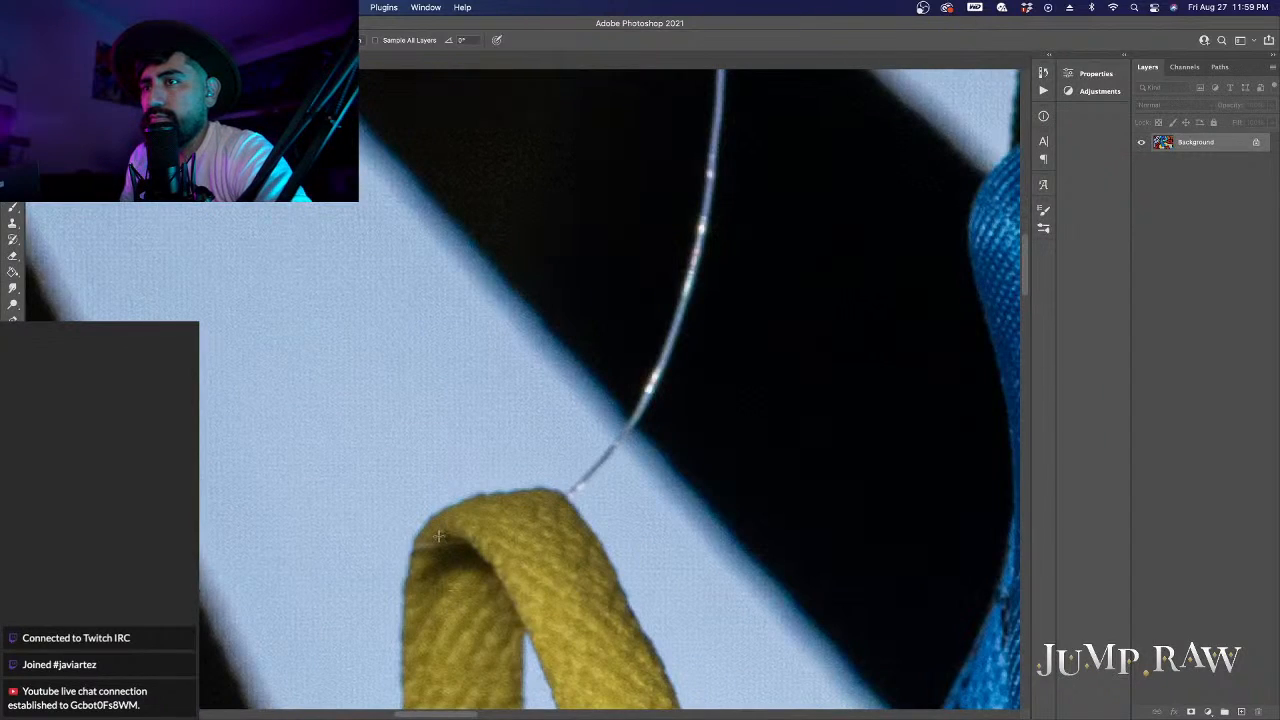
# Step: Heal away the inner curved thread strand from the short lace's bend up across the pale stripe's edge and through the black band
pyautogui.scroll(2, 516, 540)
pyautogui.hscroll(2, 516, 540)
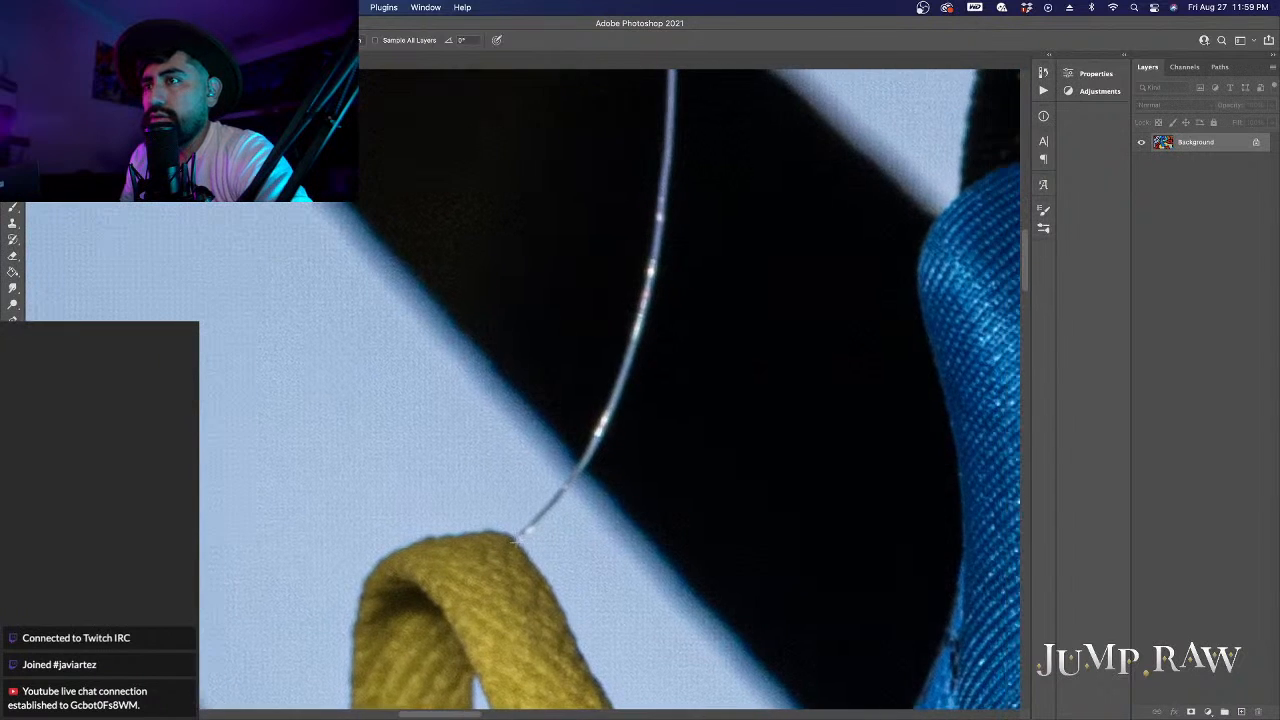
pyautogui.moveTo(528, 530); pyautogui.dragTo(588, 462)
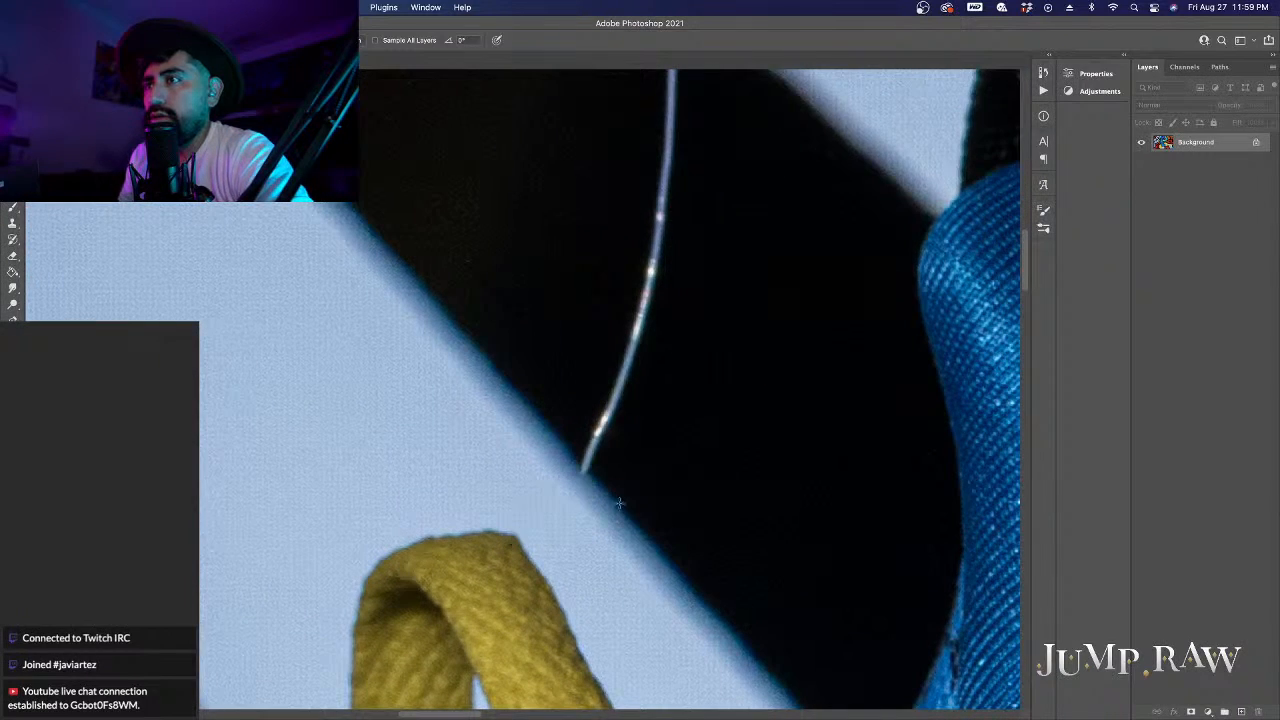
pyautogui.scroll(4, 597, 508)
pyautogui.moveTo(585, 573)
pyautogui.mouseDown()
pyautogui.moveTo(633, 462)
pyautogui.moveTo(669, 255)
pyautogui.moveTo(692, 107)
pyautogui.moveTo(665, 66)
pyautogui.moveTo(680, 99)
pyautogui.moveTo(671, 216)
pyautogui.mouseUp()
pyautogui.moveTo(657, 492); pyautogui.dragTo(651, 514)
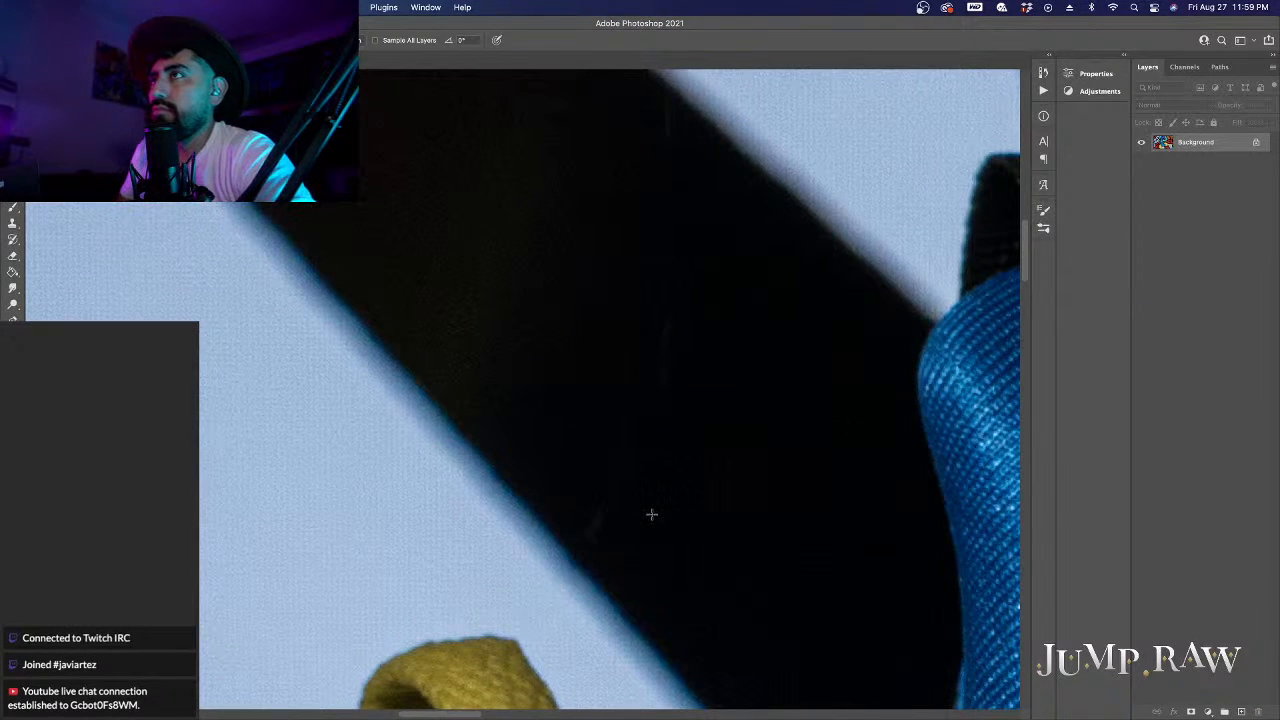
# Step: Heal away the rest of this strand across the pale area, from the black band up to the image's upper edge
pyautogui.scroll(5, 650, 515)
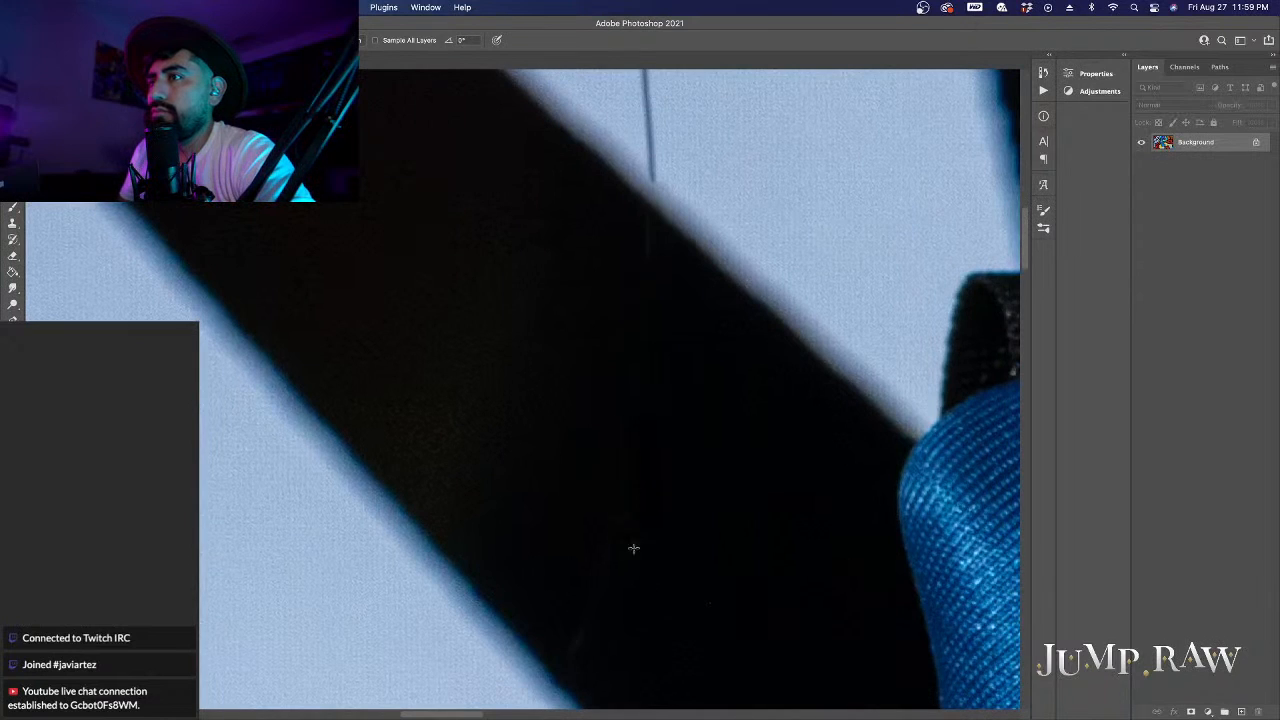
pyautogui.scroll(4, 605, 479)
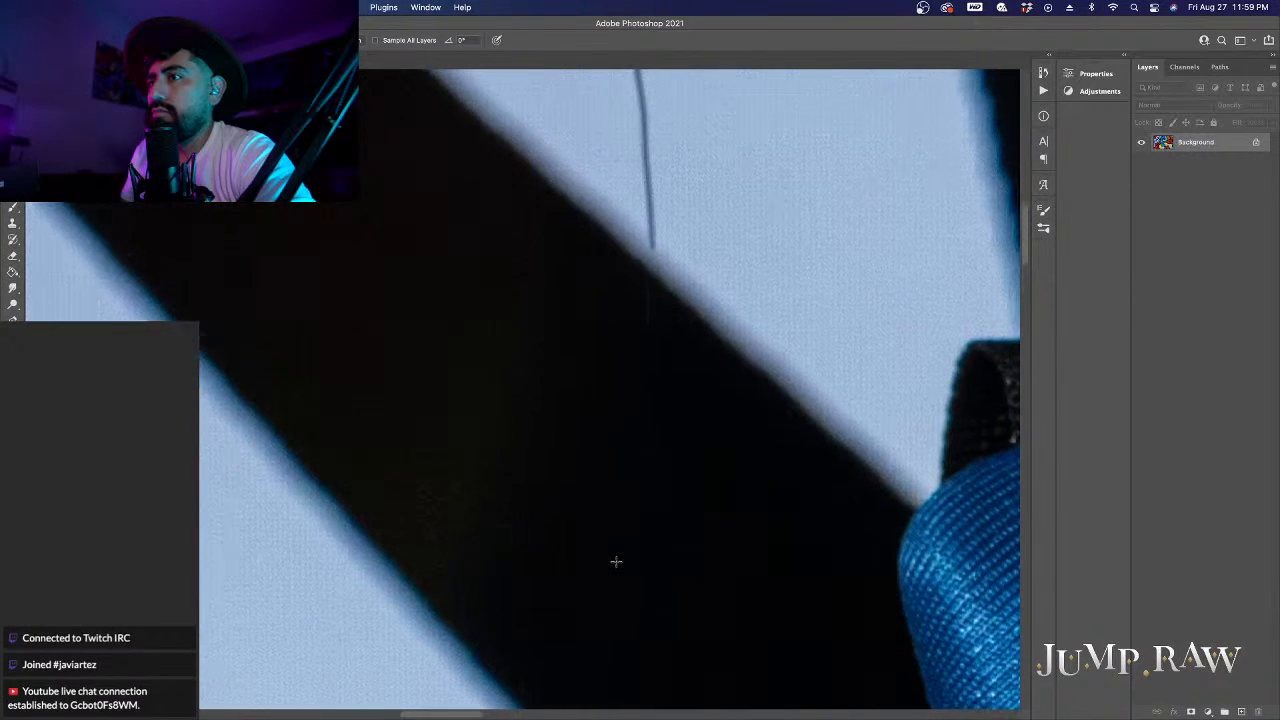
pyautogui.scroll(8, 630, 460)
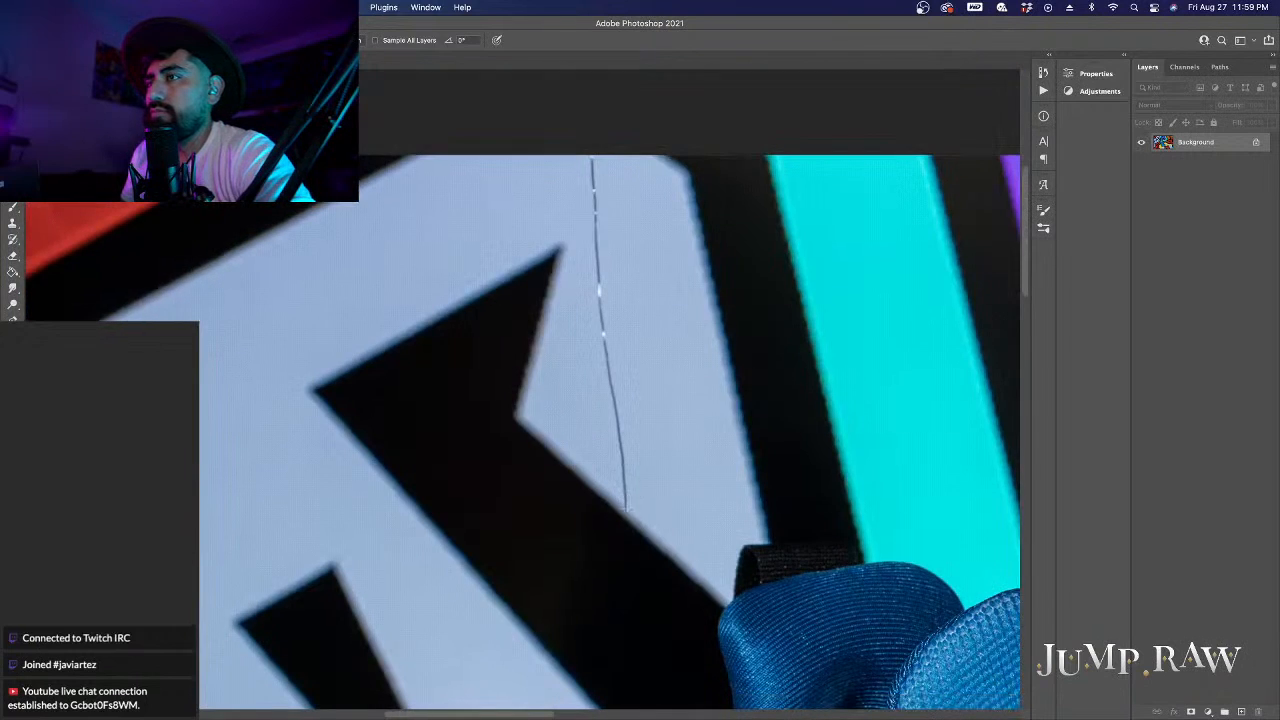
pyautogui.moveTo(626, 510); pyautogui.dragTo(592, 140)
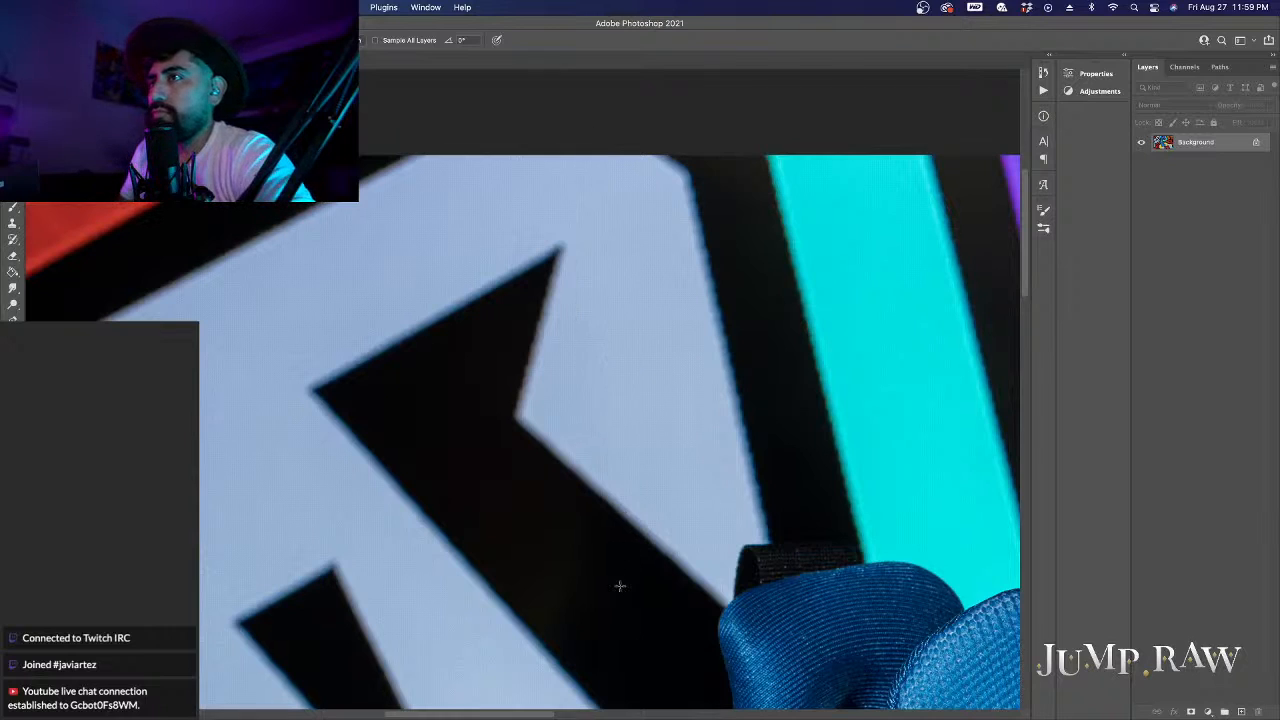
# Step: Heal away the upper part of the long lace's thread near the purple shape, from the image's upper edge down through the black band
pyautogui.press('super+0')
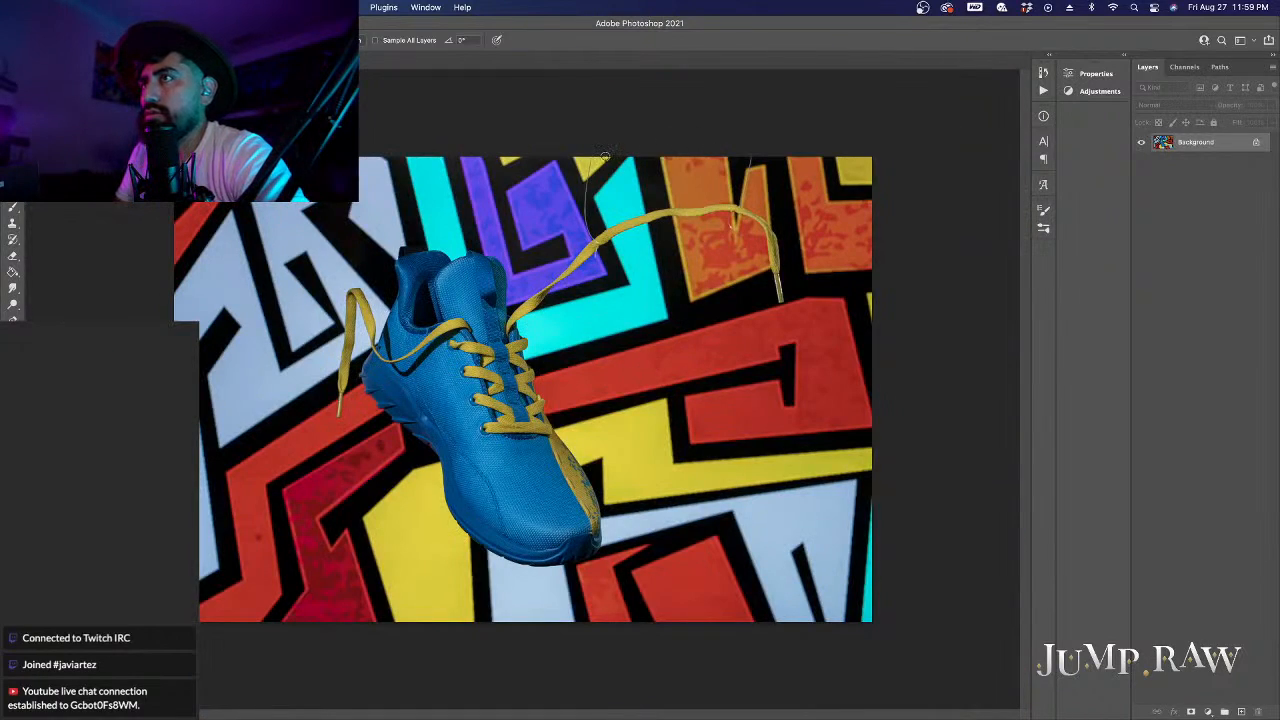
pyautogui.scroll(5, 605, 156)
pyautogui.scroll(-3, 604, 157)
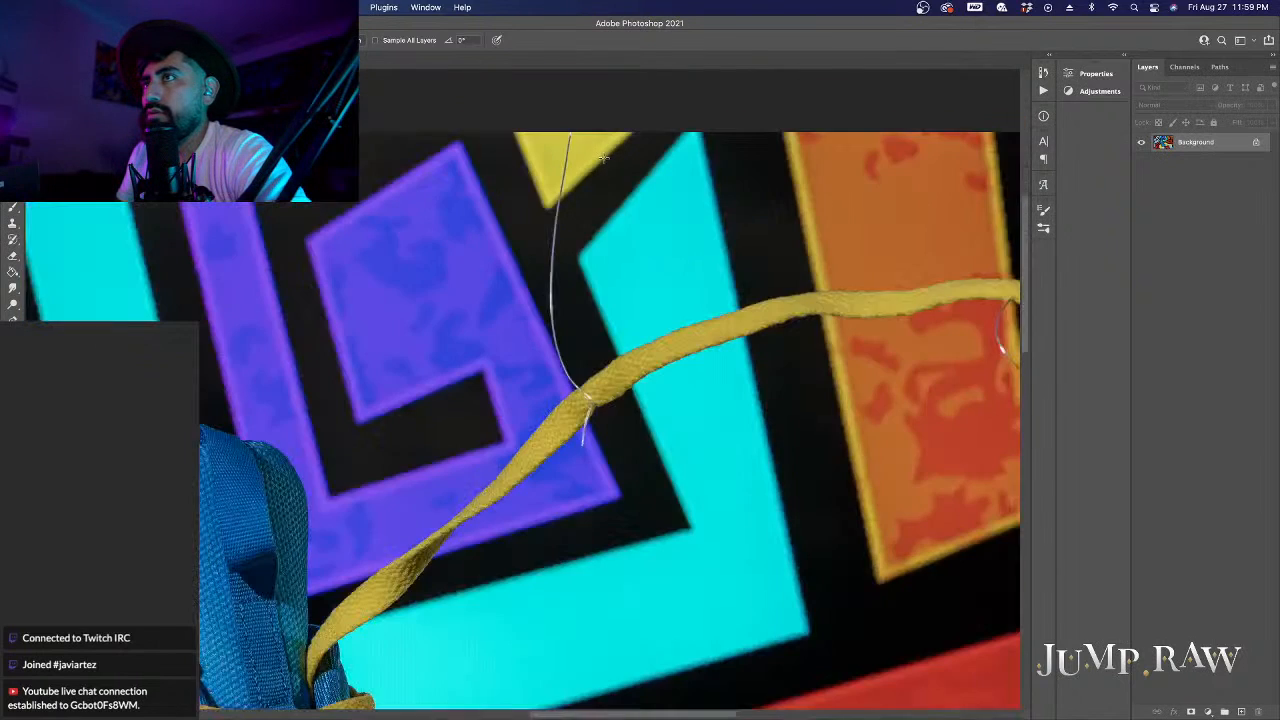
pyautogui.scroll(3, 569, 130)
pyautogui.moveTo(569, 131); pyautogui.dragTo(525, 462)
pyautogui.scroll(-5, 622, 276)
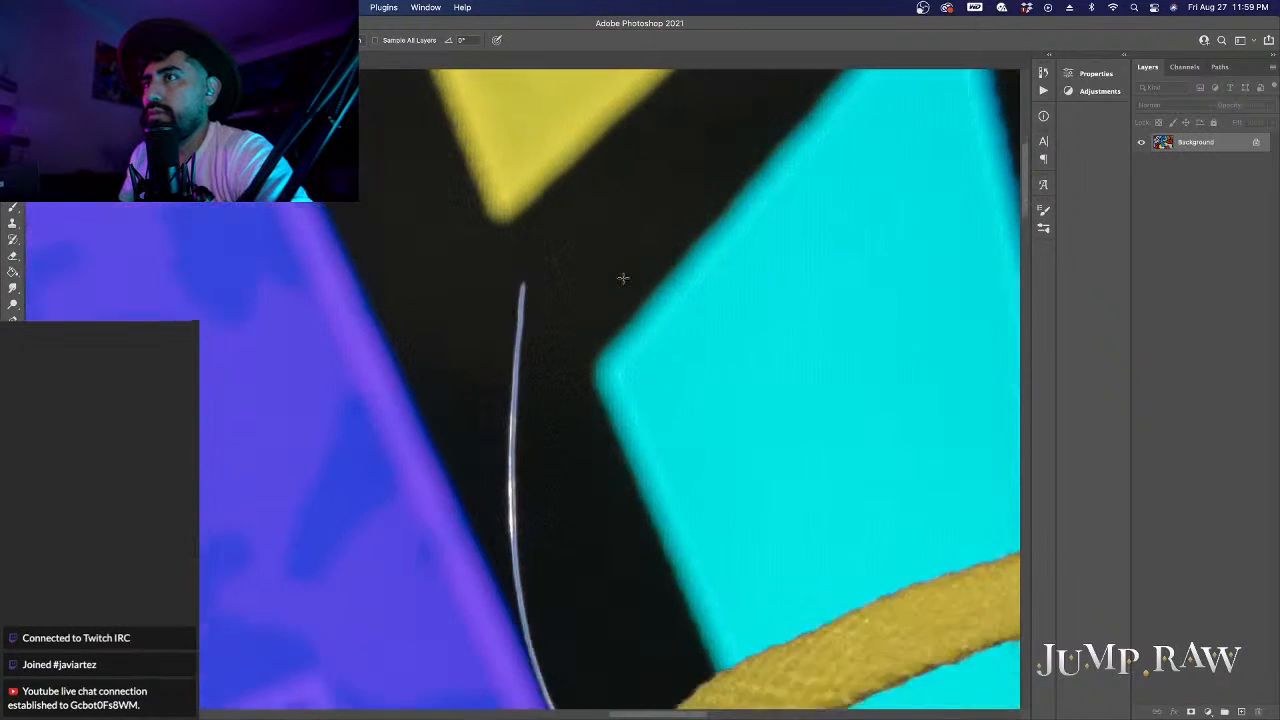
pyautogui.moveTo(528, 108)
pyautogui.mouseDown()
pyautogui.moveTo(507, 243)
pyautogui.moveTo(535, 447)
pyautogui.mouseUp()
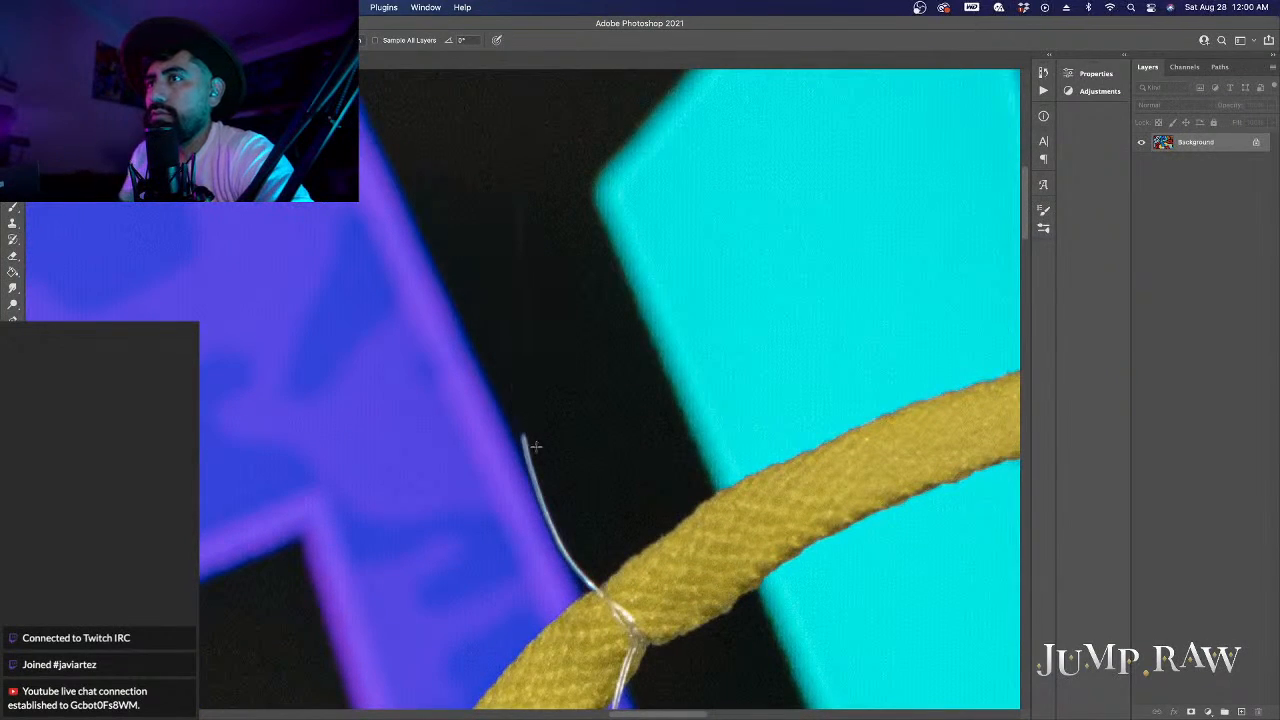
pyautogui.moveTo(506, 358); pyautogui.dragTo(526, 432)
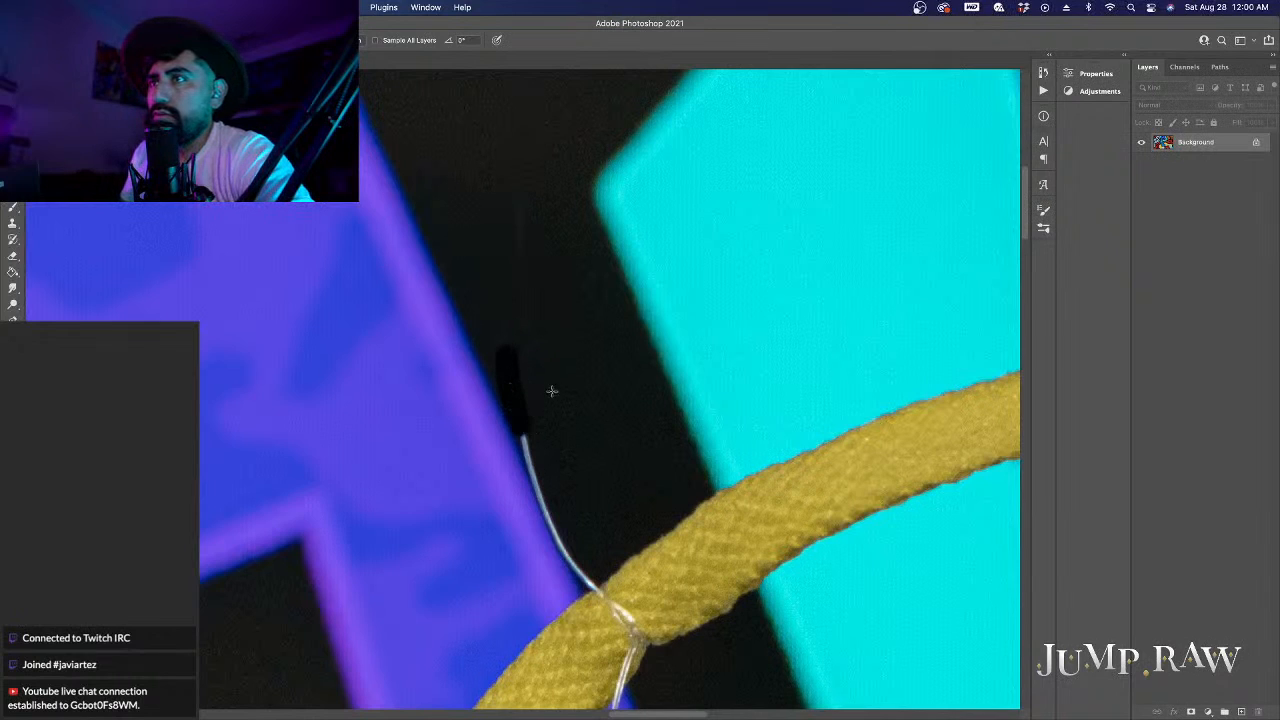
pyautogui.scroll(-2, 571, 414)
pyautogui.moveTo(512, 300)
pyautogui.mouseDown()
pyautogui.moveTo(558, 434)
pyautogui.moveTo(597, 484)
pyautogui.mouseUp()
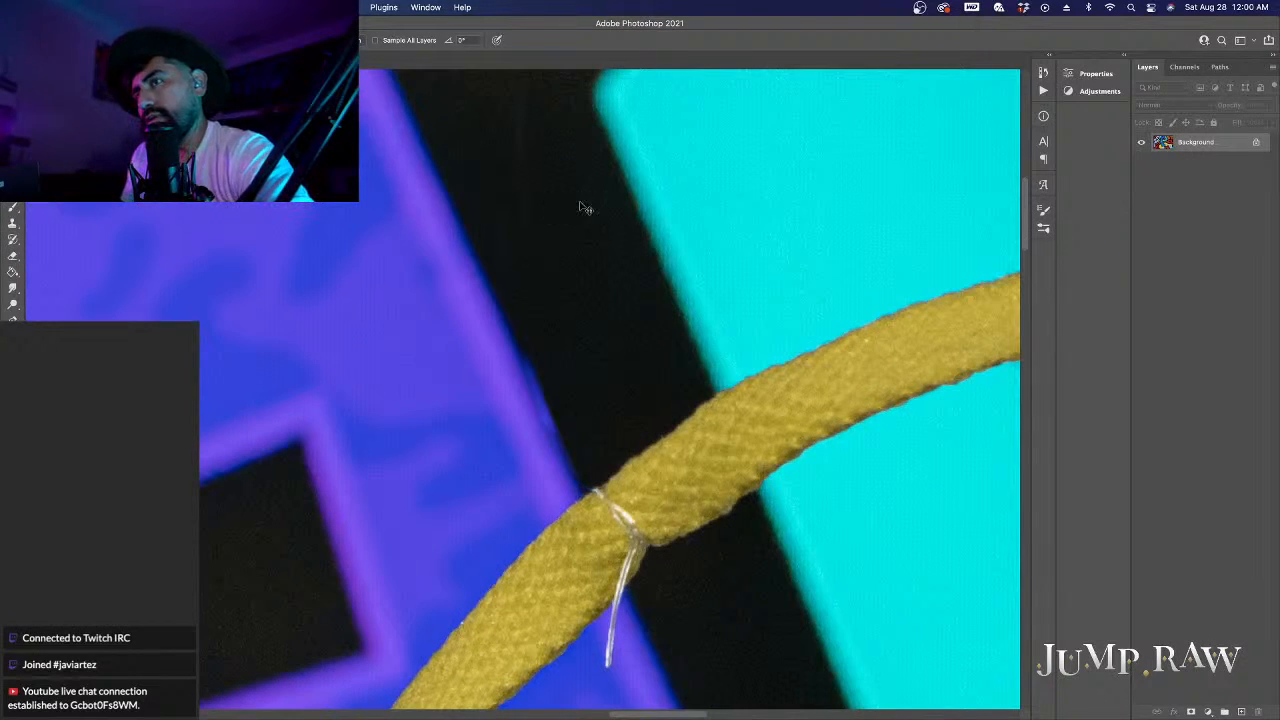
pyautogui.press('super+z')
# Step: Heal away the thread knot wrapped across the long yellow lace and its loose end hanging below the lace
pyautogui.moveTo(612, 505)
pyautogui.mouseDown()
pyautogui.moveTo(632, 540)
pyautogui.moveTo(625, 565)
pyautogui.moveTo(672, 530)
pyautogui.mouseUp()
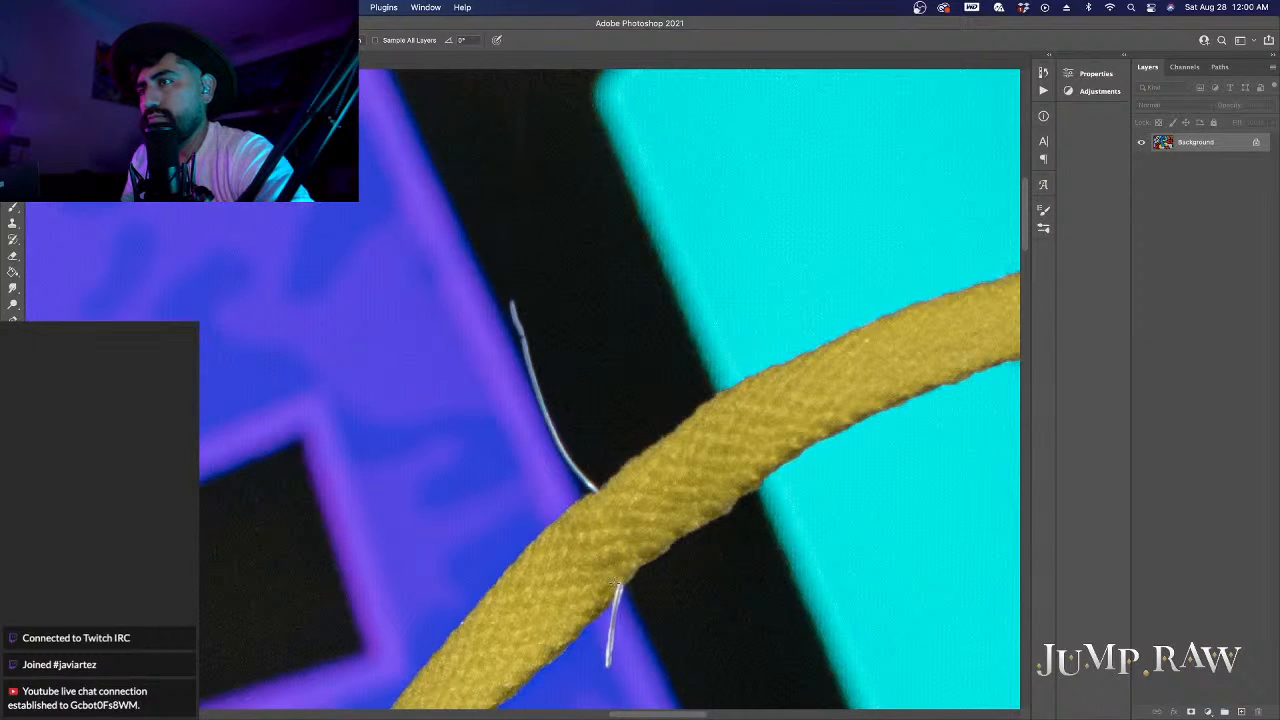
pyautogui.click(609, 586)
pyautogui.moveTo(620, 598); pyautogui.dragTo(612, 680)
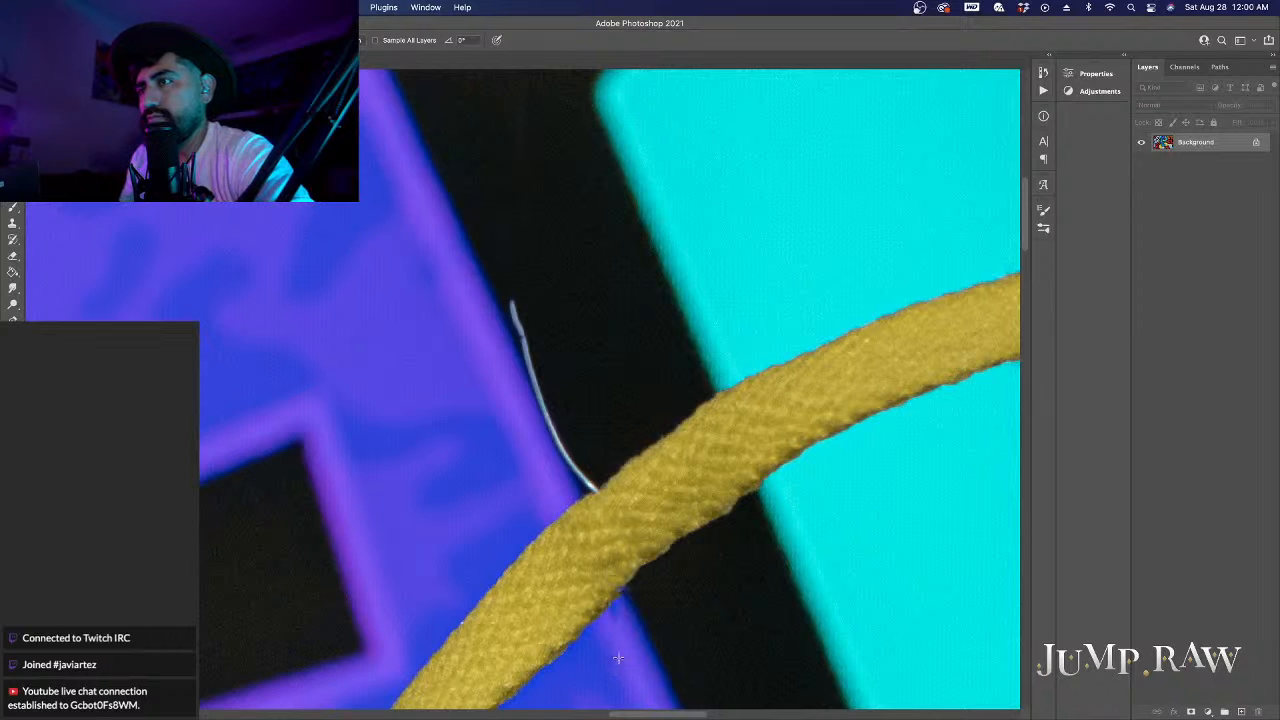
pyautogui.click(618, 592)
# Step: Heal away the remaining thread piece along the purple stripe's edge above the long lace, undoing any unsatisfactory stroke
pyautogui.scroll(3, 570, 533)
pyautogui.moveTo(592, 586); pyautogui.dragTo(558, 524)
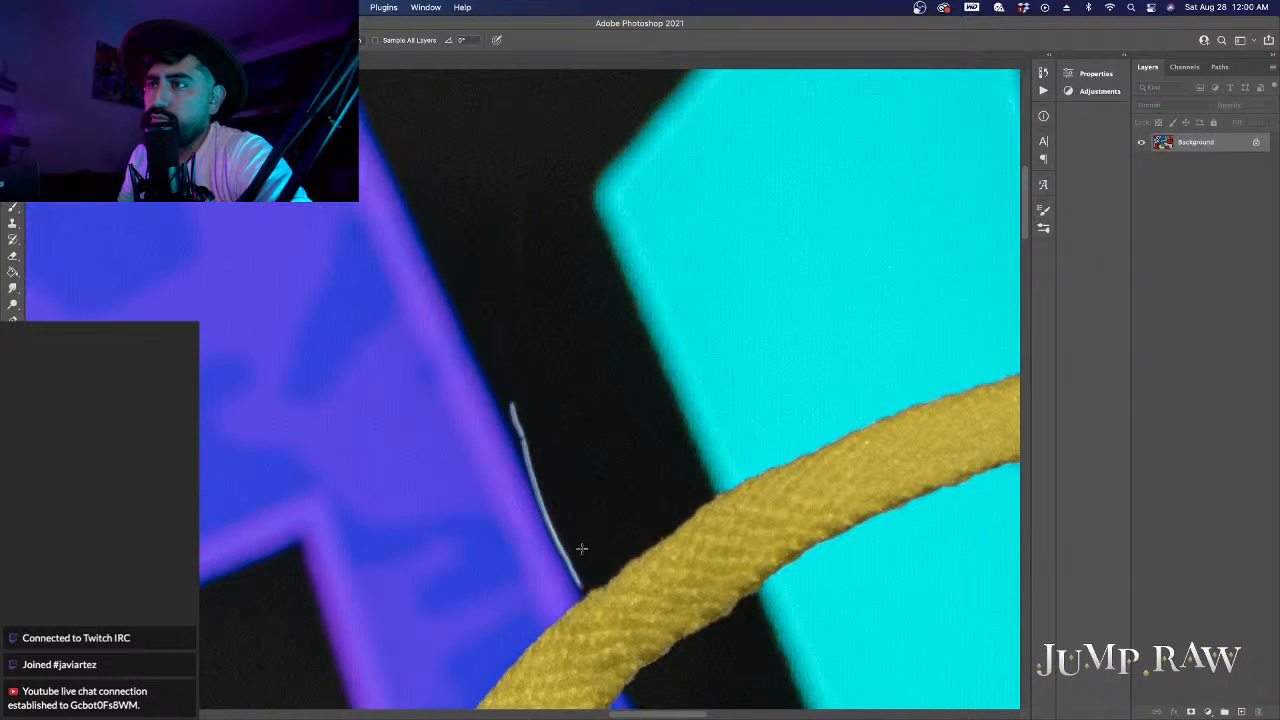
pyautogui.scroll(-4, 581, 548)
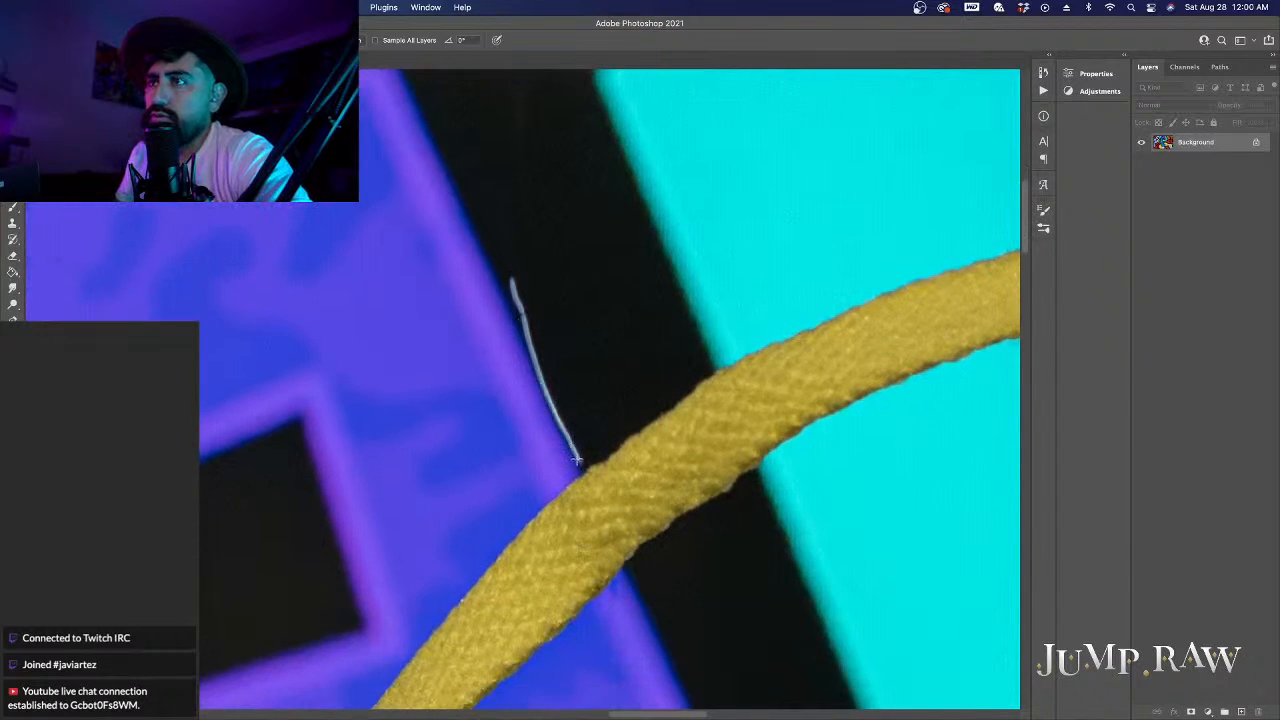
pyautogui.moveTo(576, 460)
pyautogui.mouseDown()
pyautogui.moveTo(500, 280)
pyautogui.moveTo(531, 323)
pyautogui.moveTo(562, 413)
pyautogui.moveTo(553, 420)
pyautogui.mouseUp()
pyautogui.press('super+z')
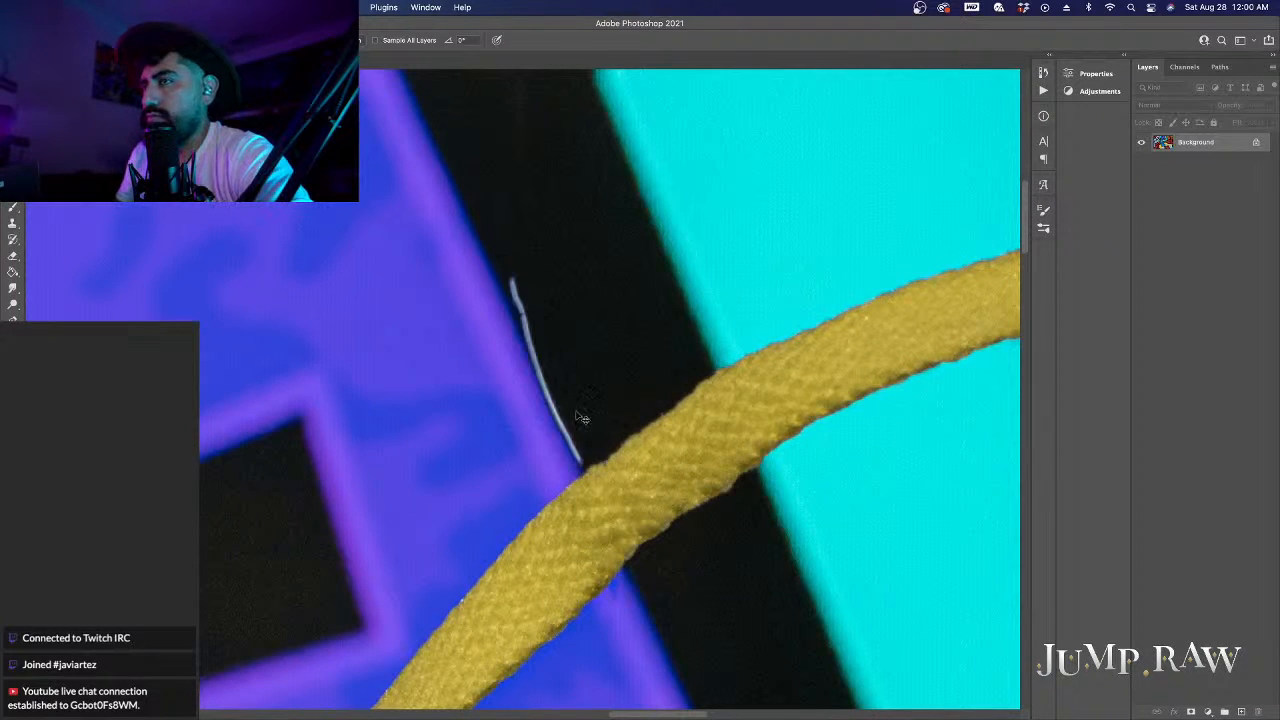
pyautogui.hscroll(5, 534, 309)
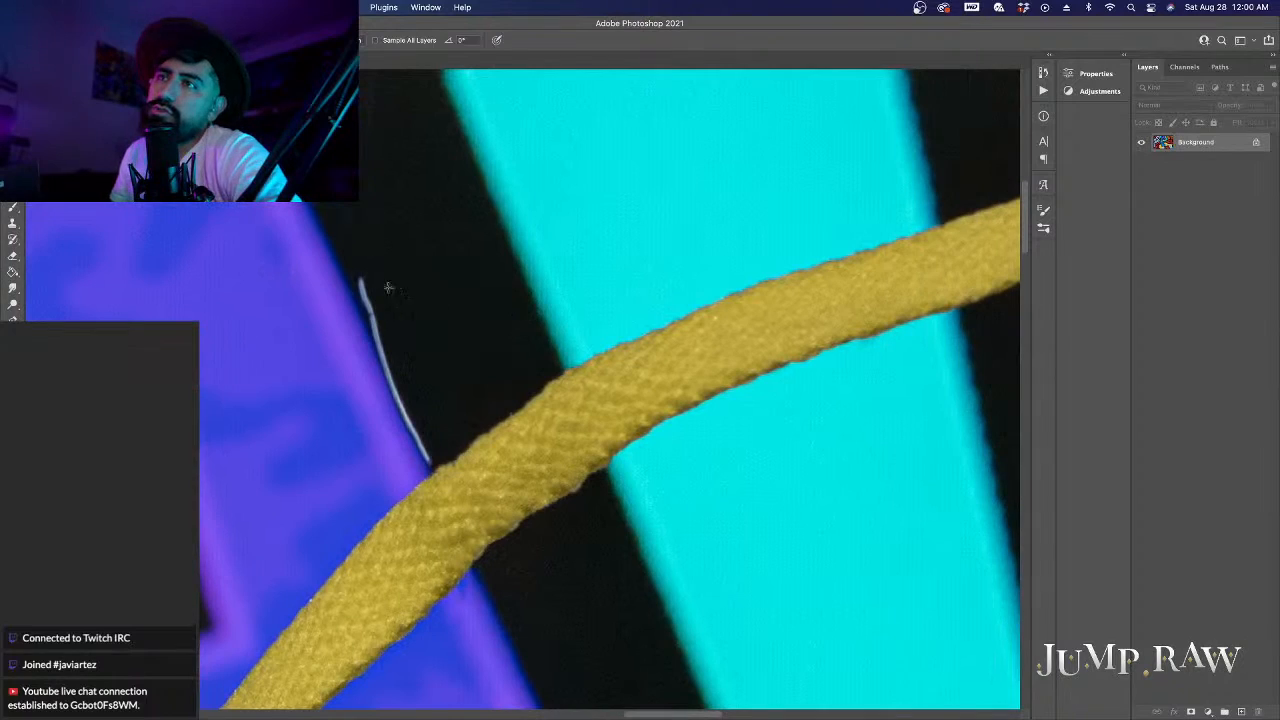
pyautogui.moveTo(361, 282)
pyautogui.mouseDown()
pyautogui.moveTo(428, 462)
pyautogui.moveTo(395, 408)
pyautogui.mouseUp()
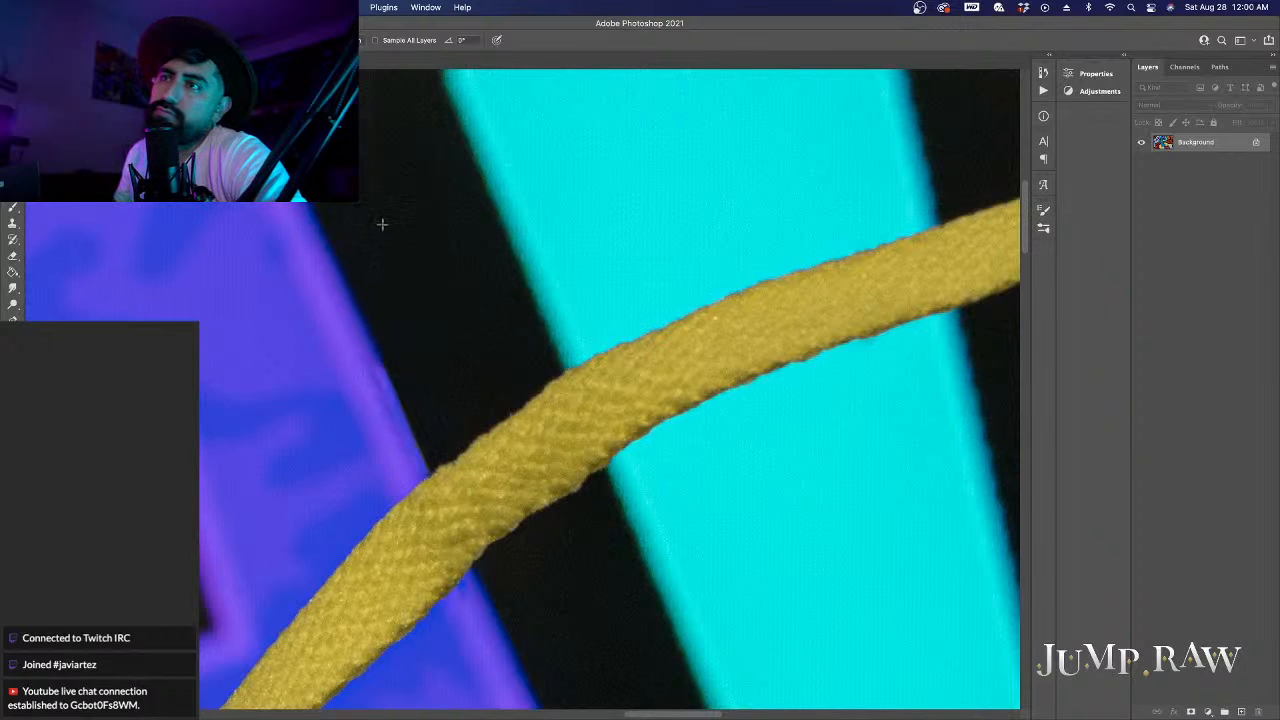
# Step: Switch to the Brush tool, test a short stroke on the cyan shape and undo it
pyautogui.scroll(-5, 385, 271)
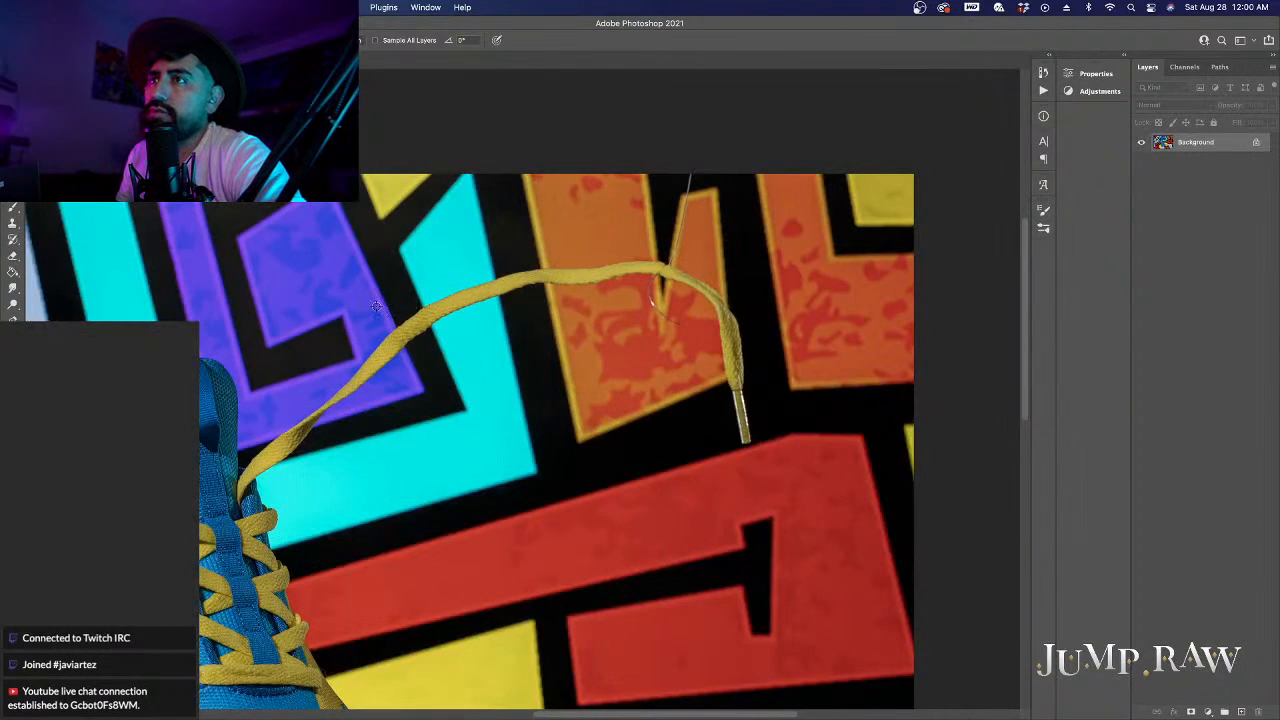
pyautogui.scroll(5, 376, 306)
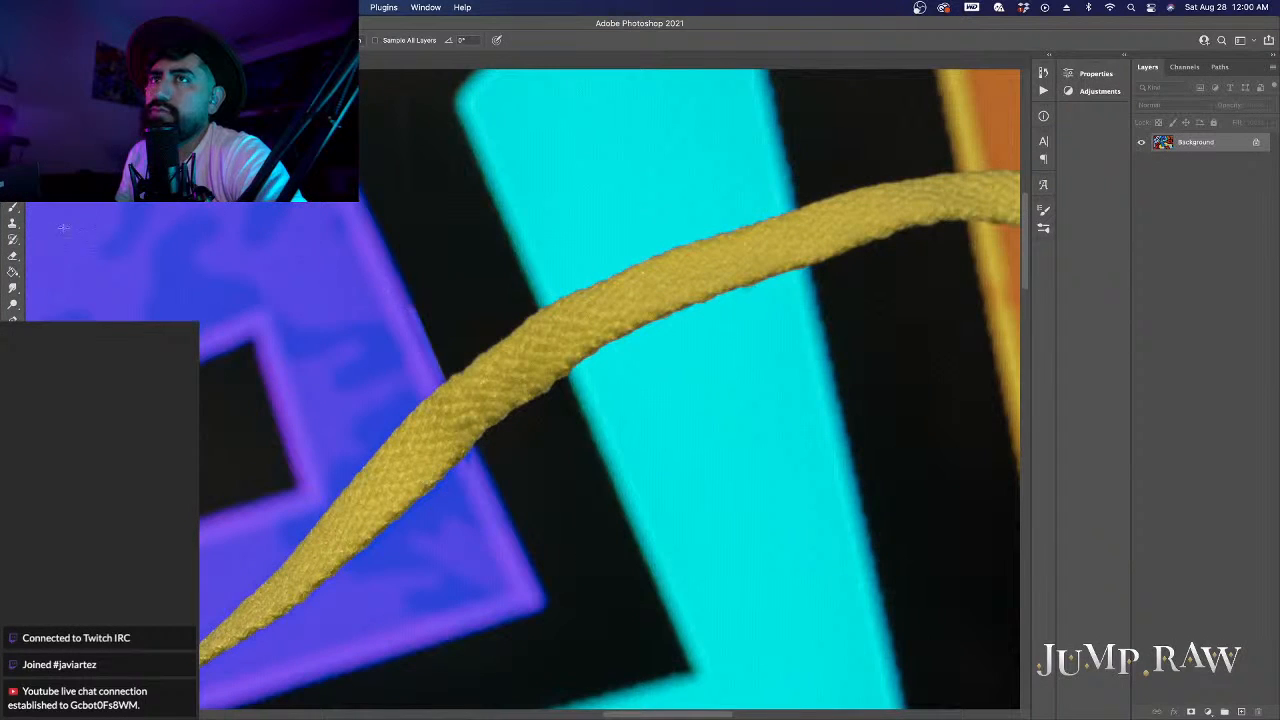
pyautogui.click(13, 207)
pyautogui.click(100, 209)
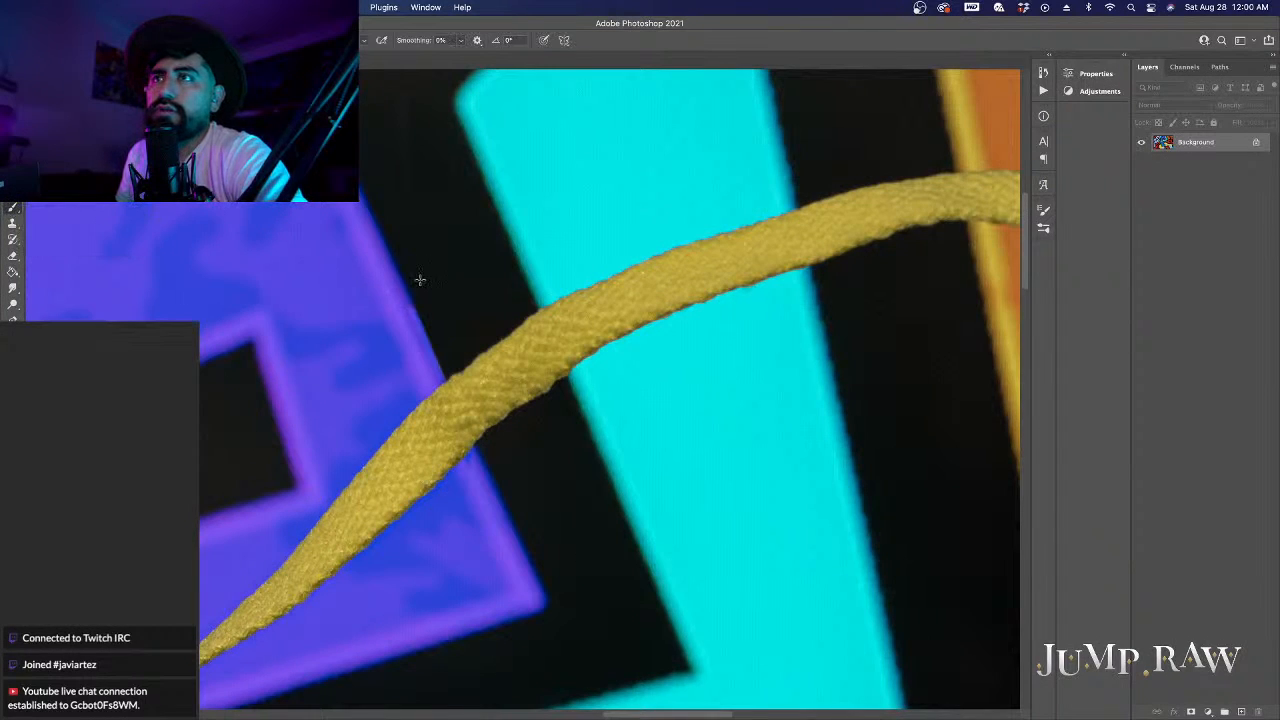
pyautogui.scroll(4, 420, 280)
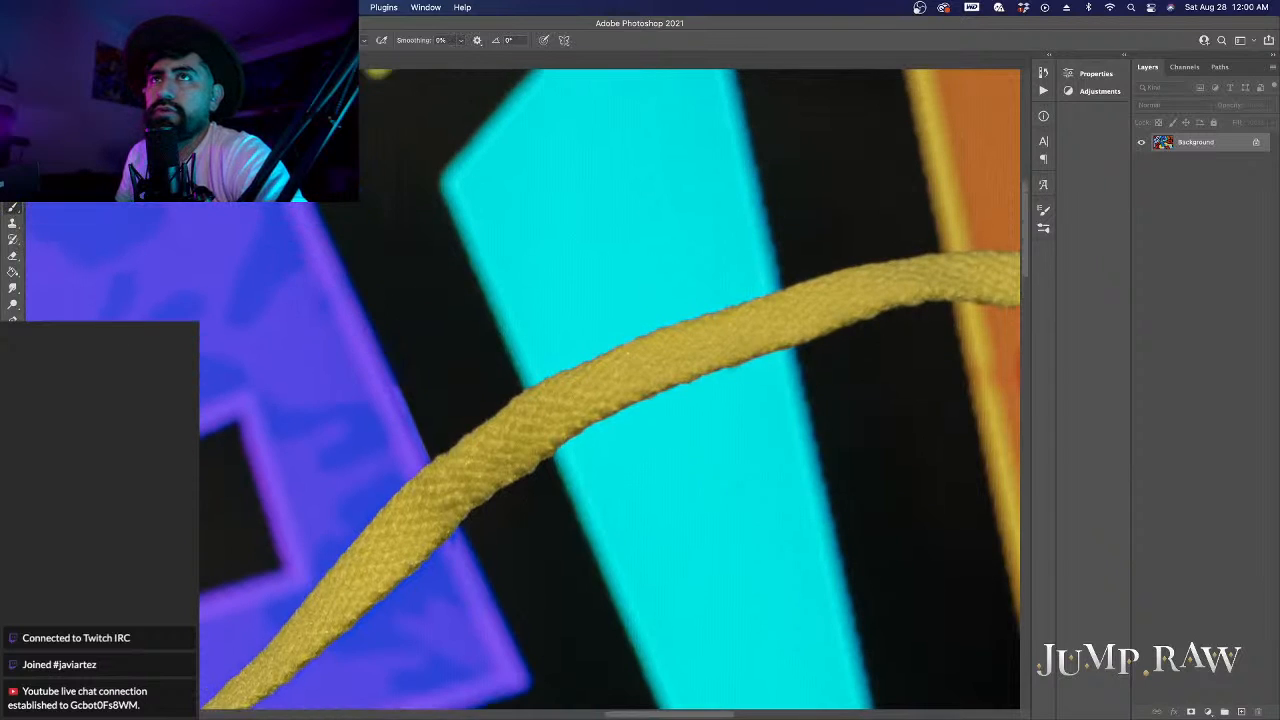
pyautogui.press('Return')
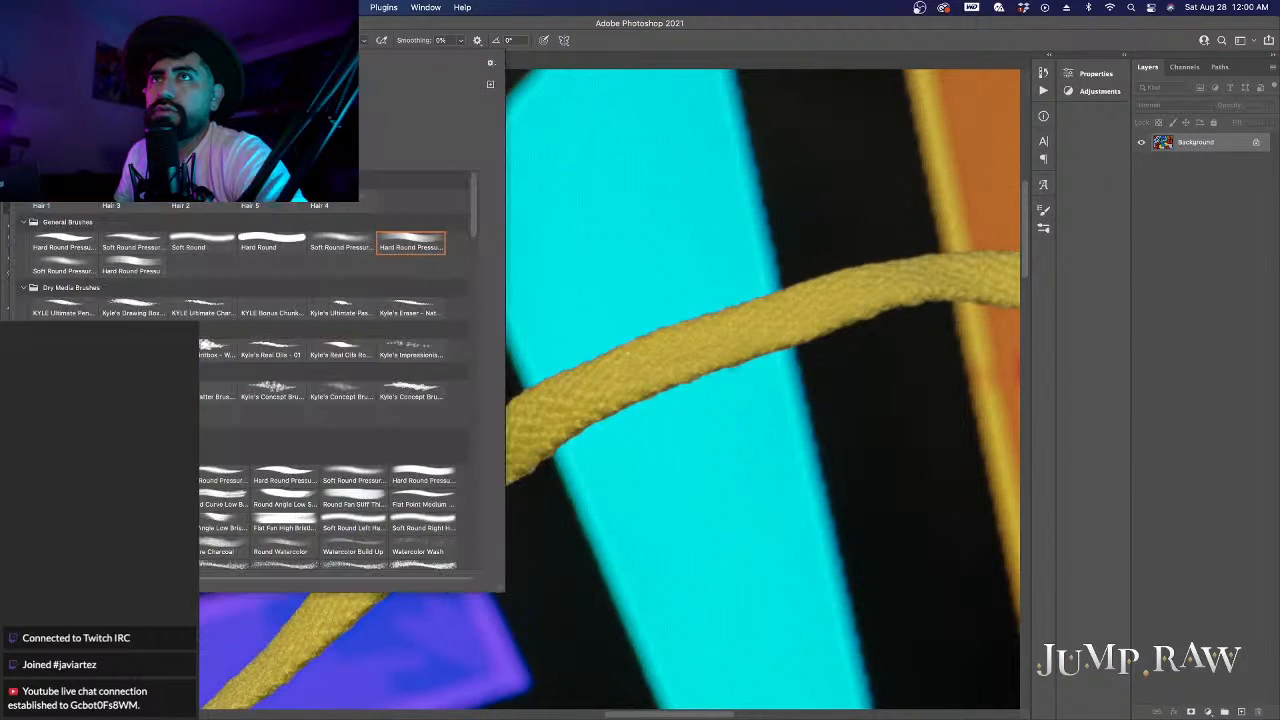
pyautogui.moveTo(561, 300); pyautogui.dragTo(633, 302)
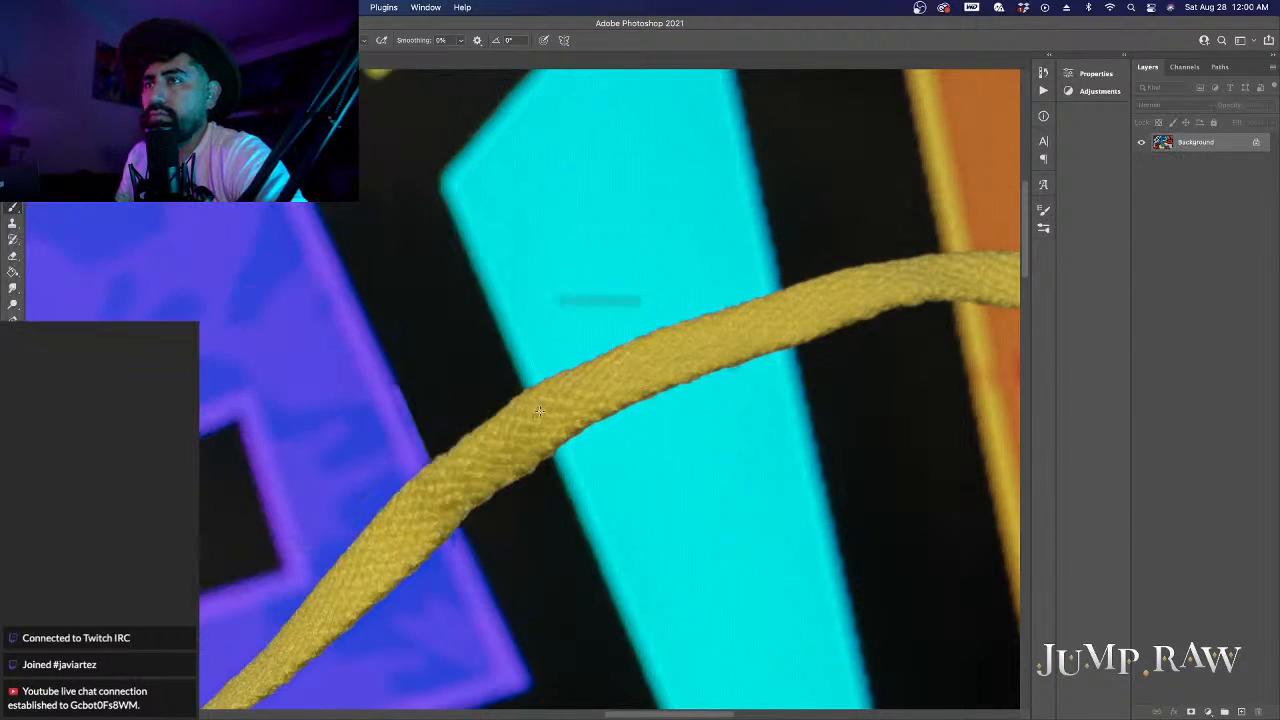
pyautogui.press('super+z')
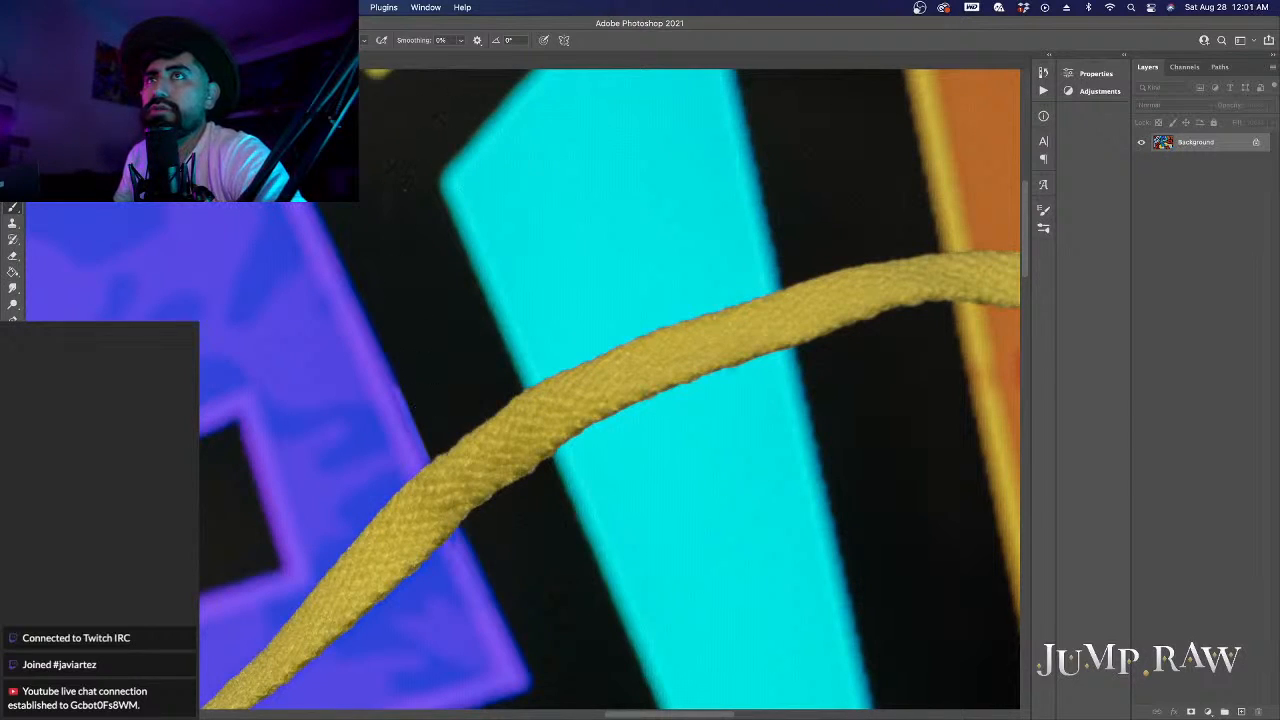
# Step: Sample the blue at the purple stripe's edge as the brush colour, testing strokes on the cyan shape and undoing them
pyautogui.click(80, 40)
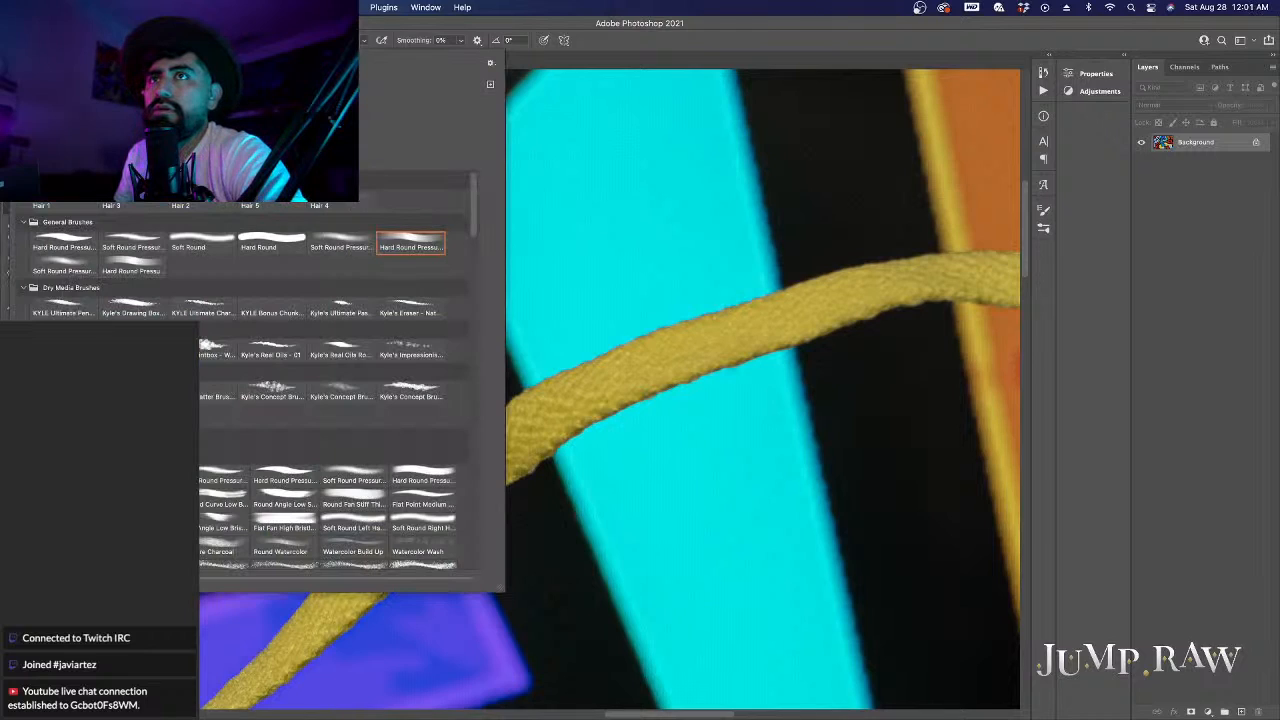
pyautogui.moveTo(650, 206); pyautogui.dragTo(663, 246)
pyautogui.press('super+z')
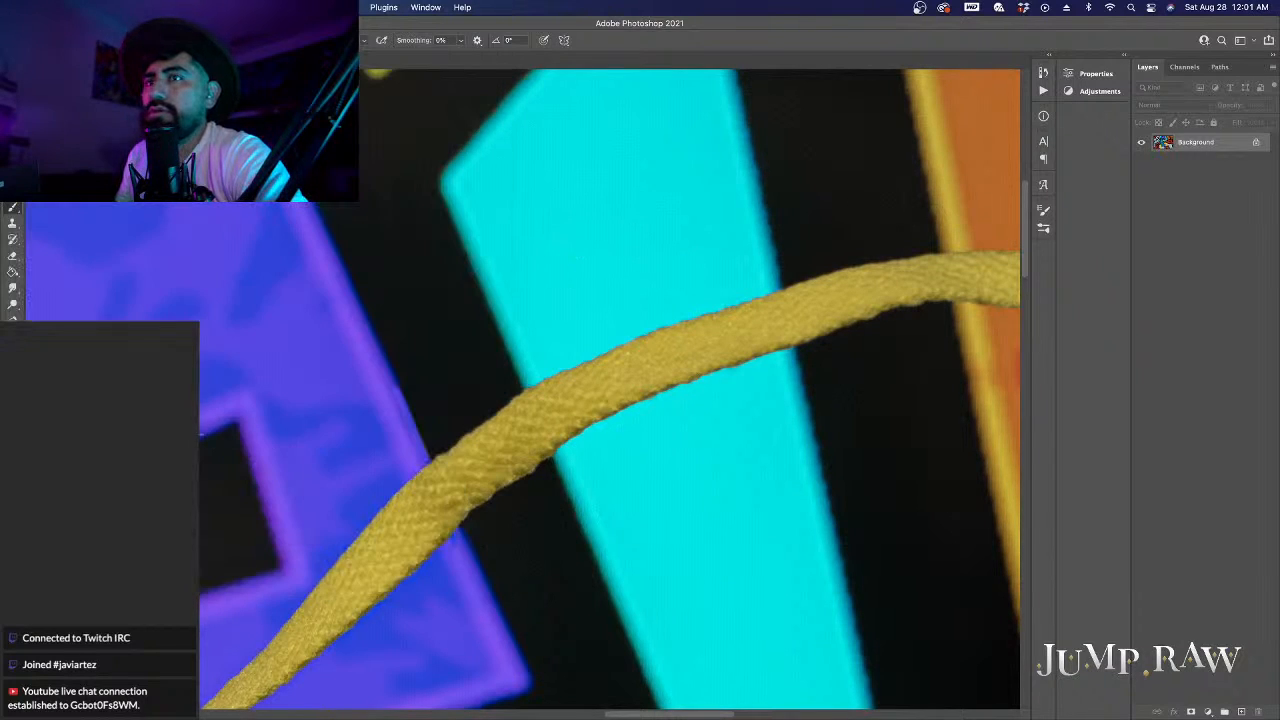
pyautogui.keyDown('alt'); pyautogui.click(393, 373); pyautogui.keyUp('alt')
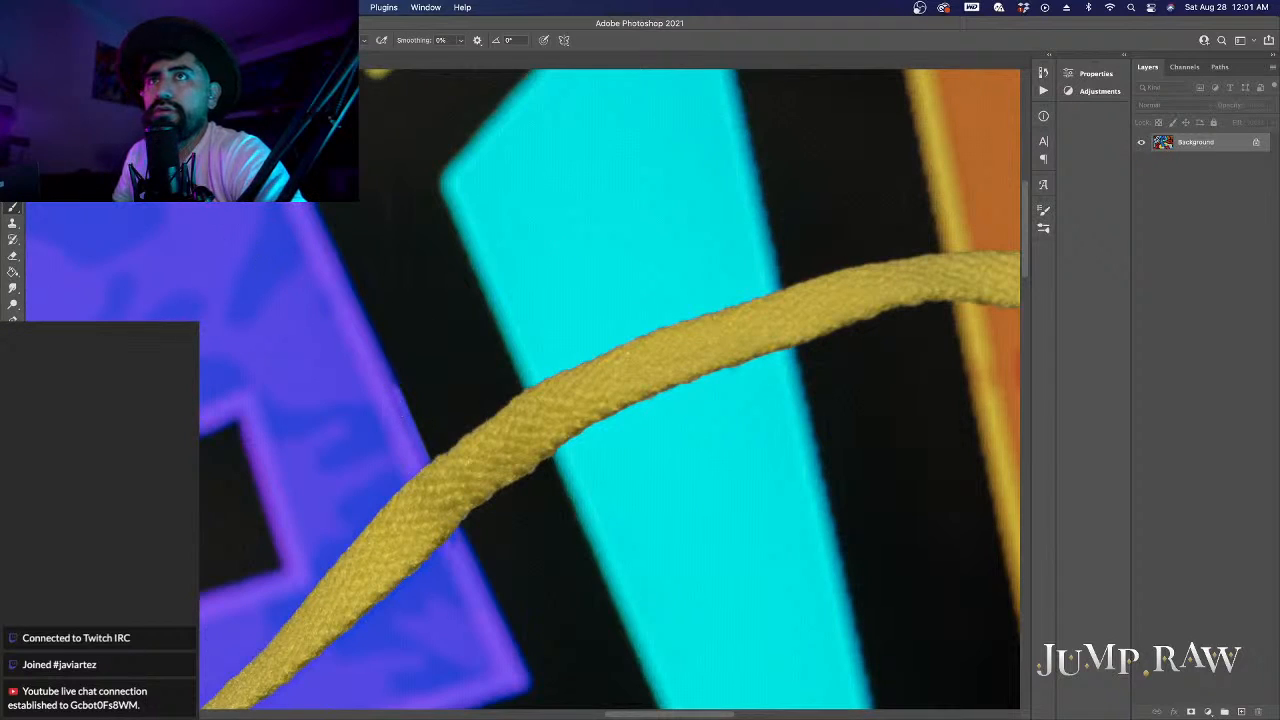
pyautogui.click(76, 40)
pyautogui.moveTo(556, 274); pyautogui.dragTo(592, 271)
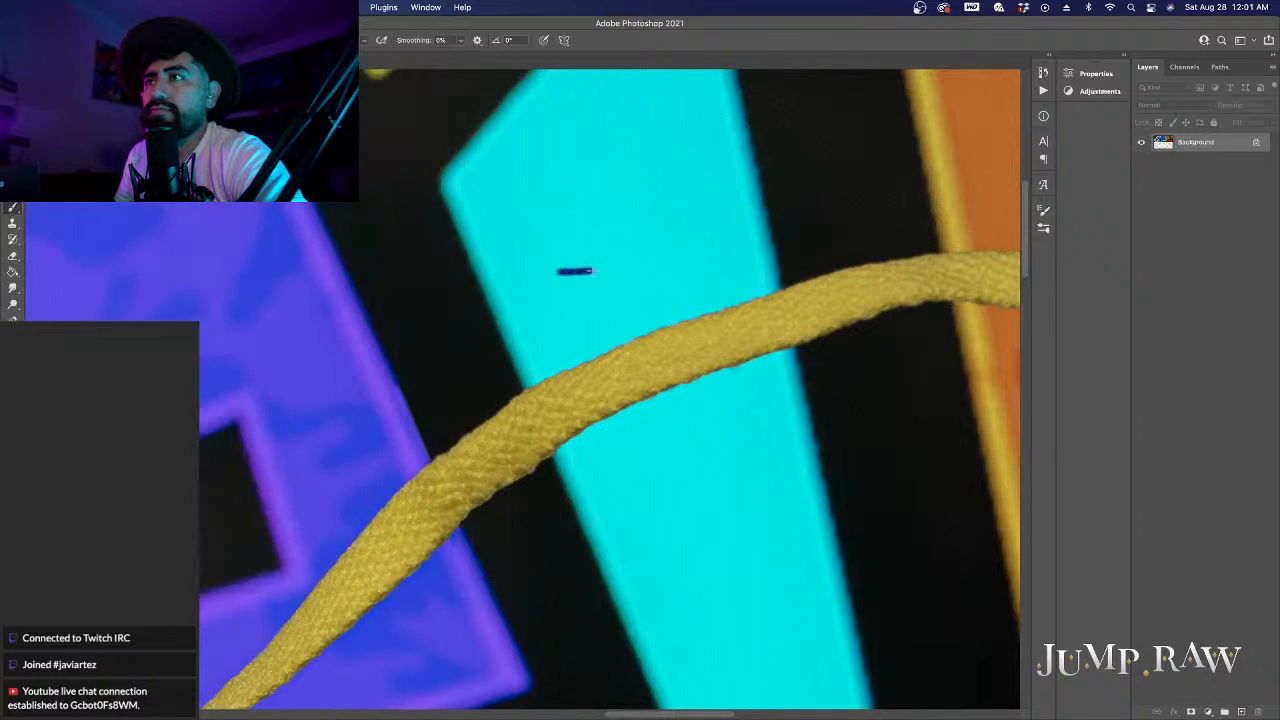
pyautogui.press('super+z')
# Step: Adjust the brush settings, test a short blue stroke on the black band beside the purple stripe and undo it
pyautogui.scroll(1, 391, 382)
pyautogui.scroll(2, 408, 400)
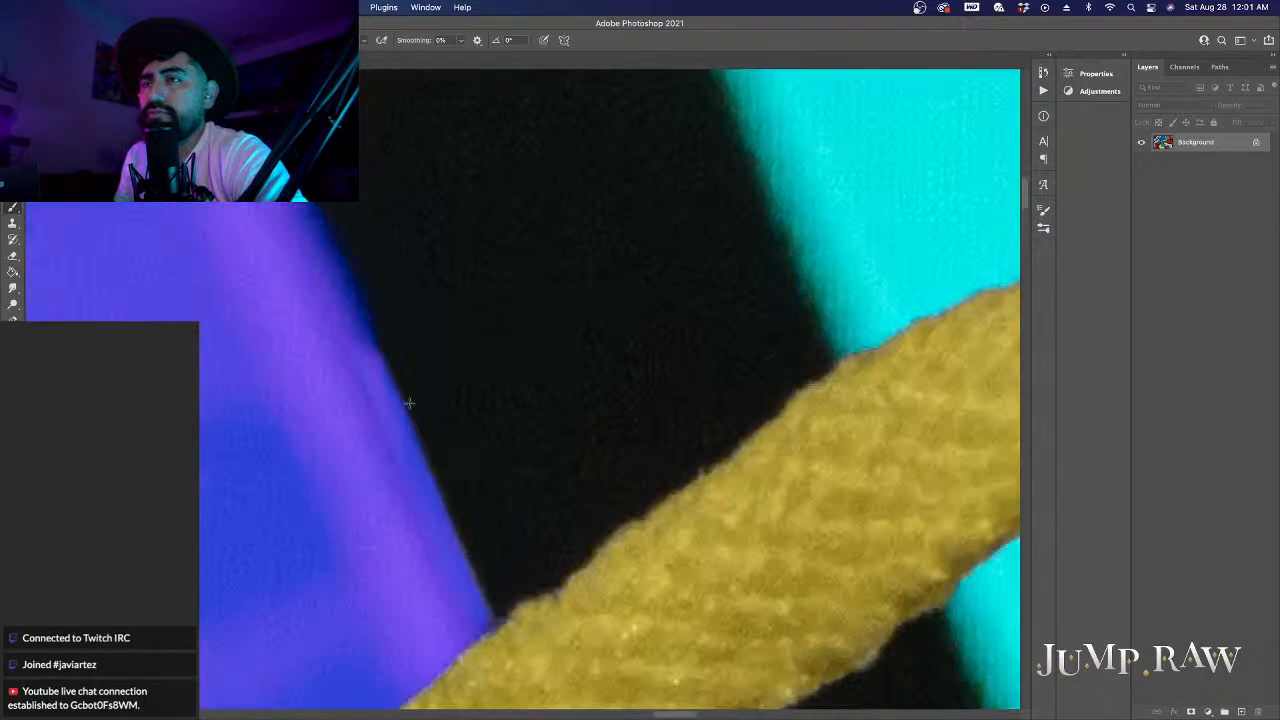
pyautogui.click(76, 40)
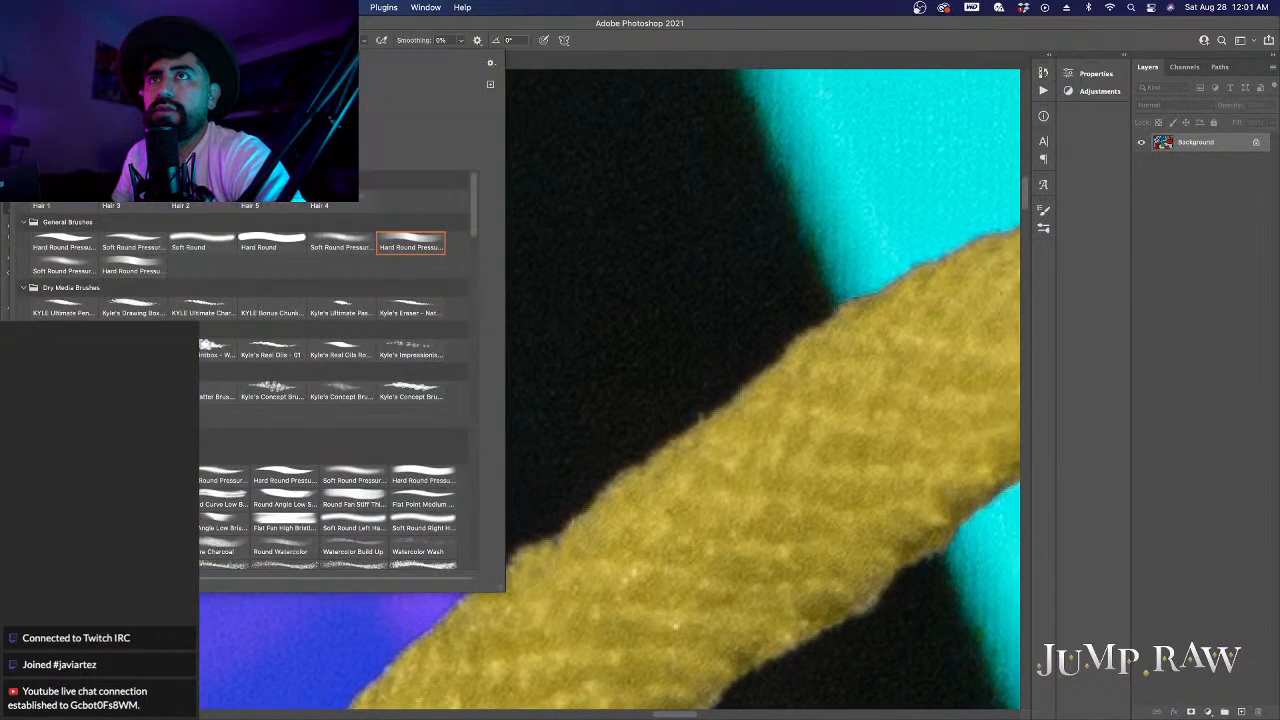
pyautogui.moveTo(600, 170); pyautogui.dragTo(666, 220)
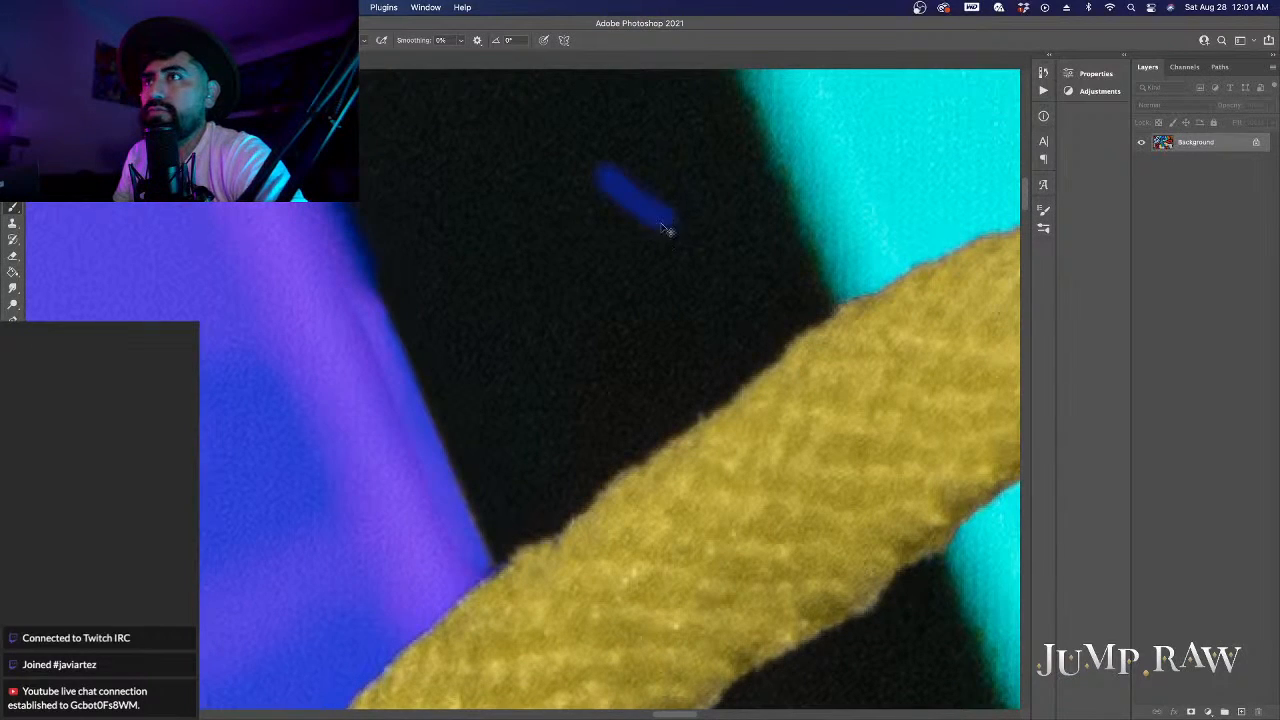
pyautogui.press('super+z')
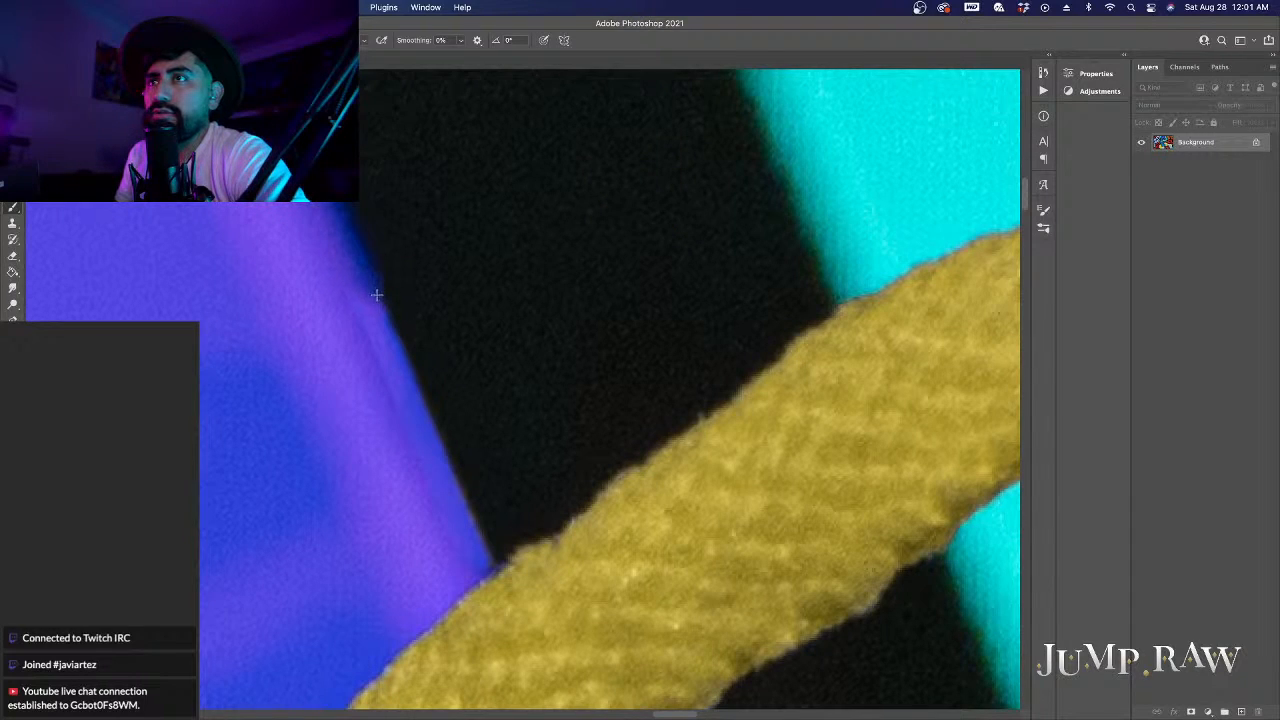
# Step: Try to repaint the purple stripe's blue edge above the long lace with Brush strokes, undoing them
pyautogui.moveTo(376, 294); pyautogui.dragTo(463, 490)
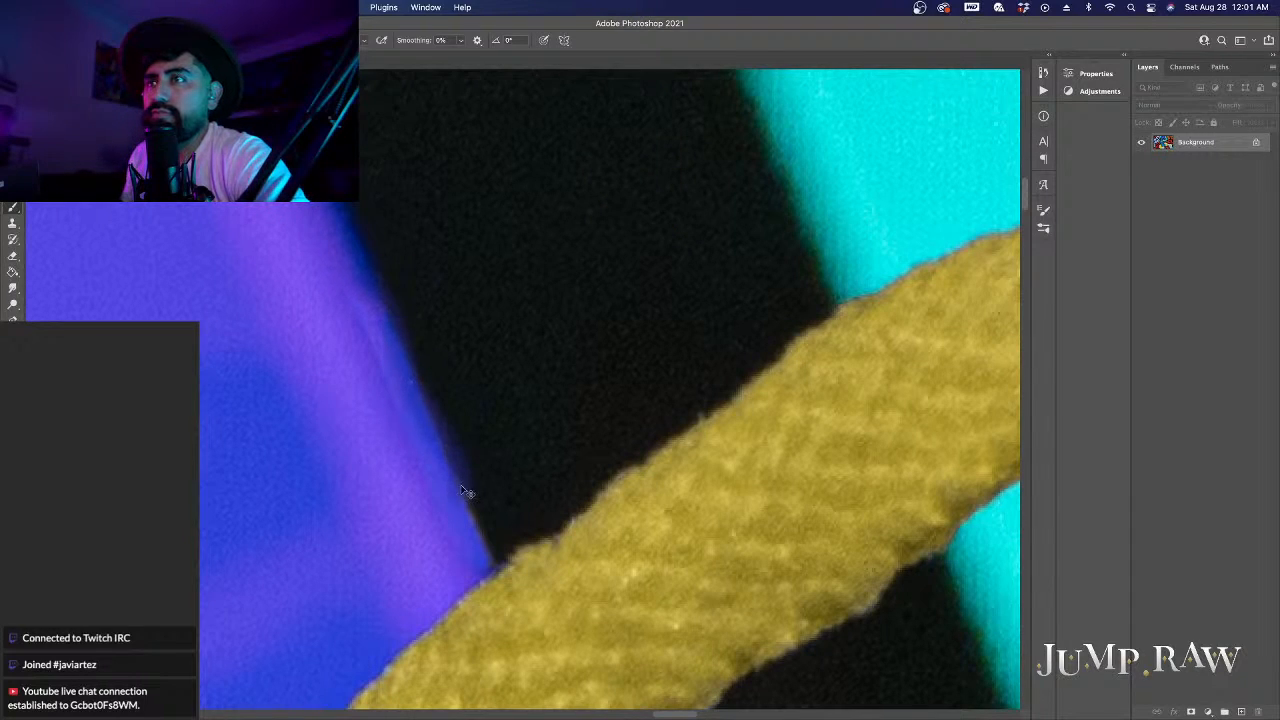
pyautogui.press('super+z')
pyautogui.moveTo(376, 296); pyautogui.dragTo(491, 561)
pyautogui.press('super+z')
pyautogui.moveTo(367, 284); pyautogui.dragTo(476, 540)
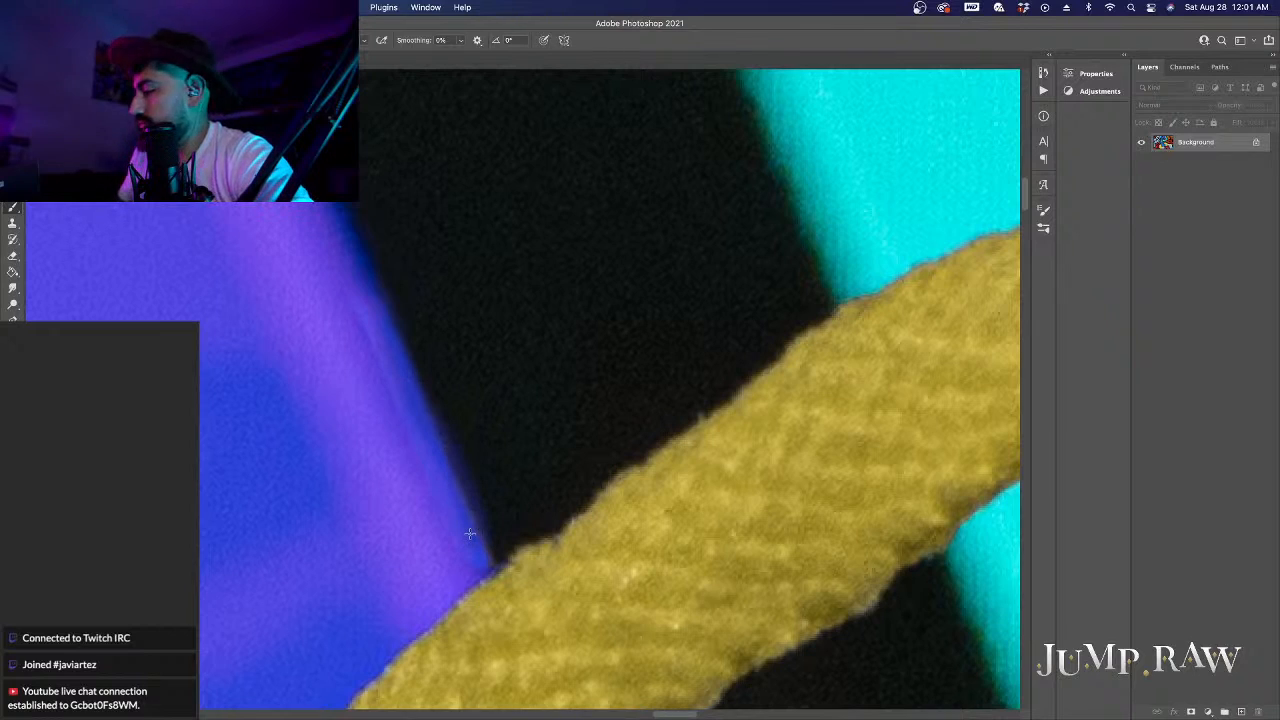
pyautogui.moveTo(381, 303)
pyautogui.mouseDown()
pyautogui.moveTo(378, 292)
pyautogui.moveTo(487, 558)
pyautogui.mouseUp()
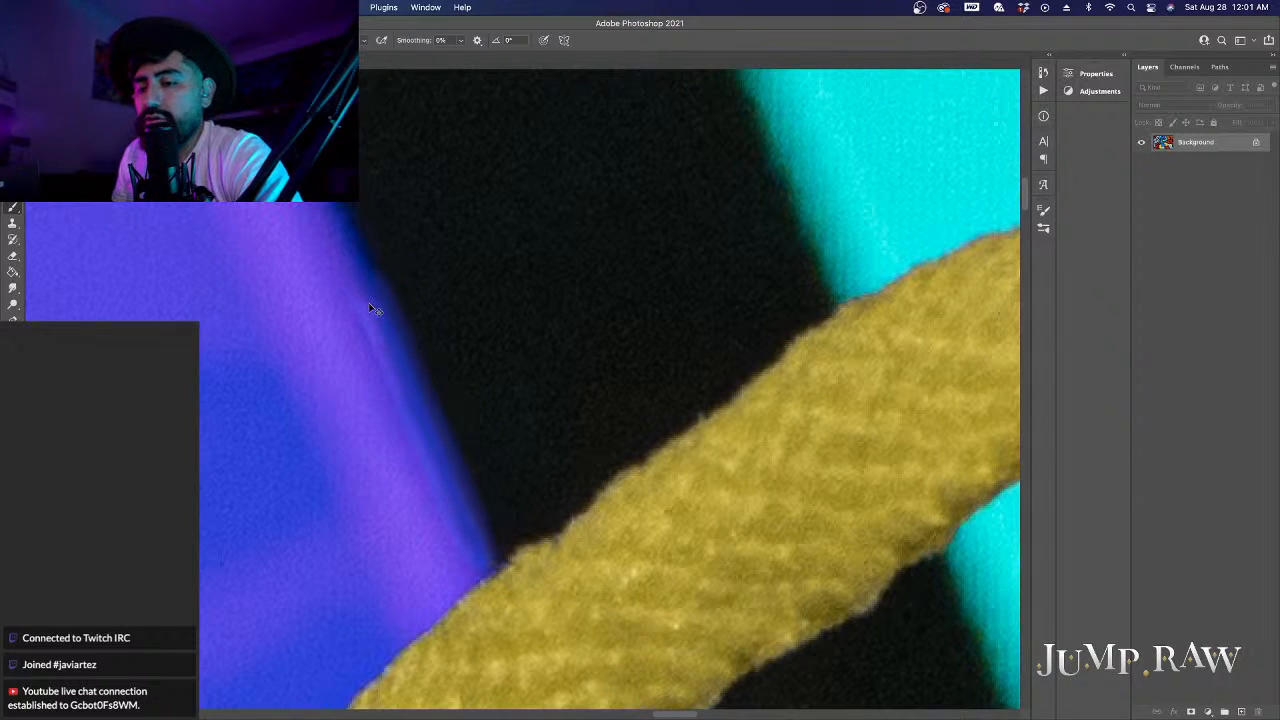
pyautogui.press('super+z')
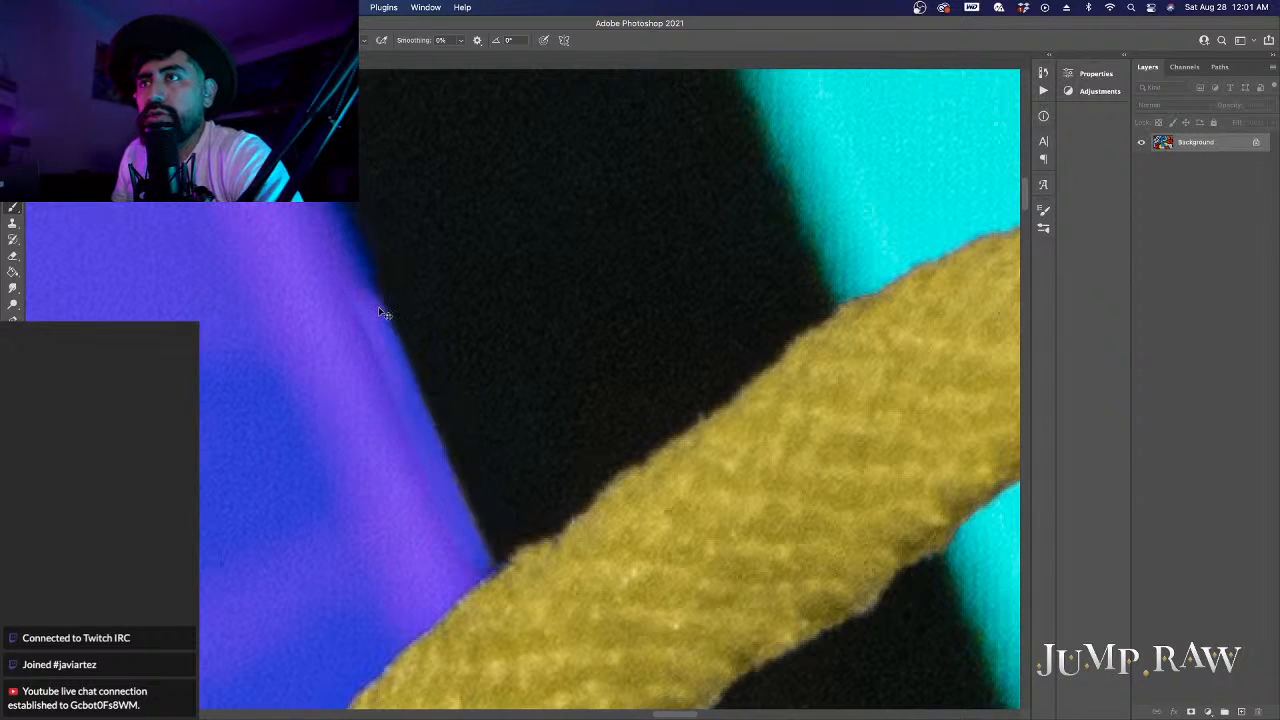
# Step: Rebuild the purple stripe's edge down to the lace with the Clone Stamp from its clean upper part, and heal the remaining spot
pyautogui.click(14, 205)
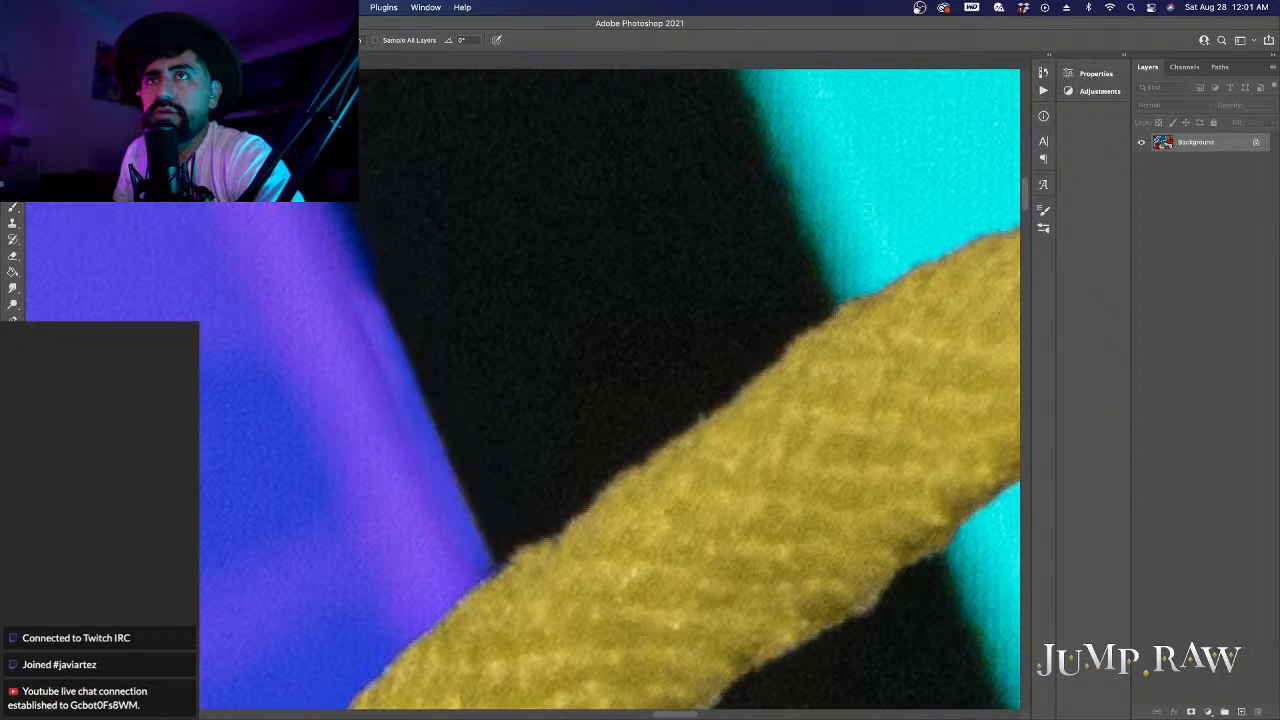
pyautogui.click(12, 225)
pyautogui.click(66, 222)
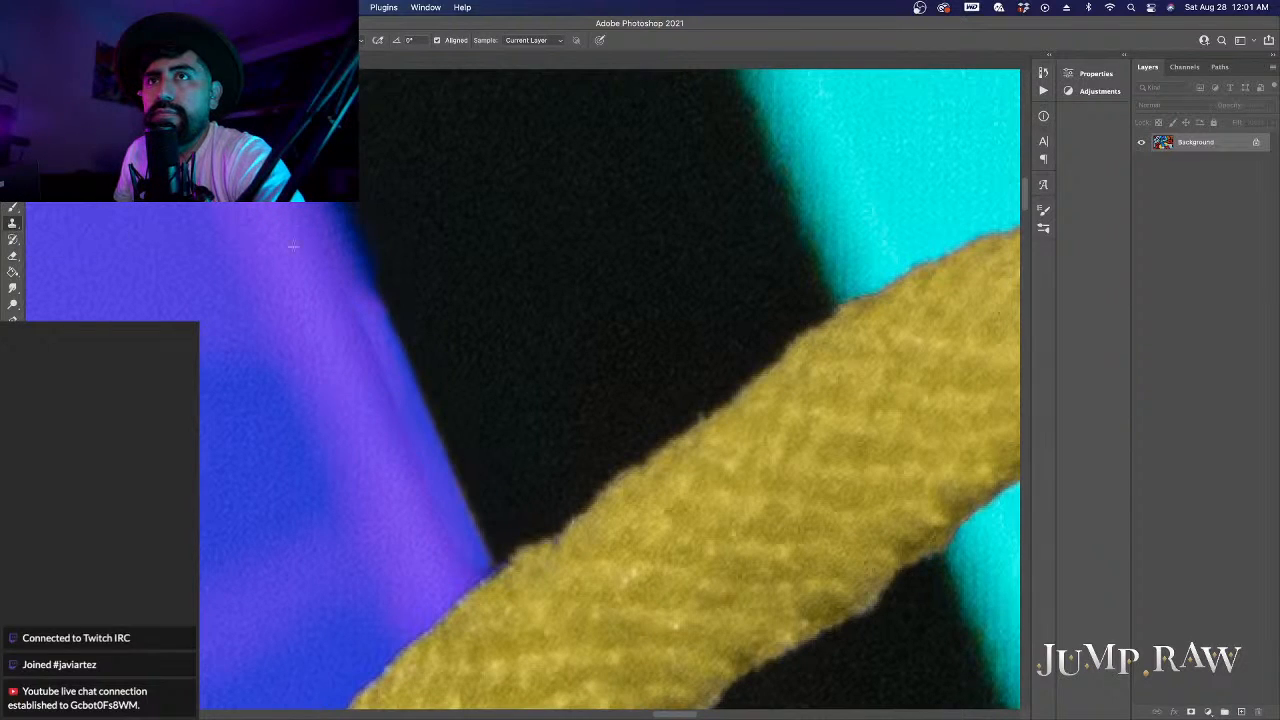
pyautogui.moveTo(353, 252)
pyautogui.mouseDown()
pyautogui.moveTo(380, 312)
pyautogui.moveTo(346, 244)
pyautogui.moveTo(429, 413)
pyautogui.moveTo(460, 543)
pyautogui.mouseUp()
pyautogui.keyDown('alt'); pyautogui.click(372, 293); pyautogui.keyUp('alt')
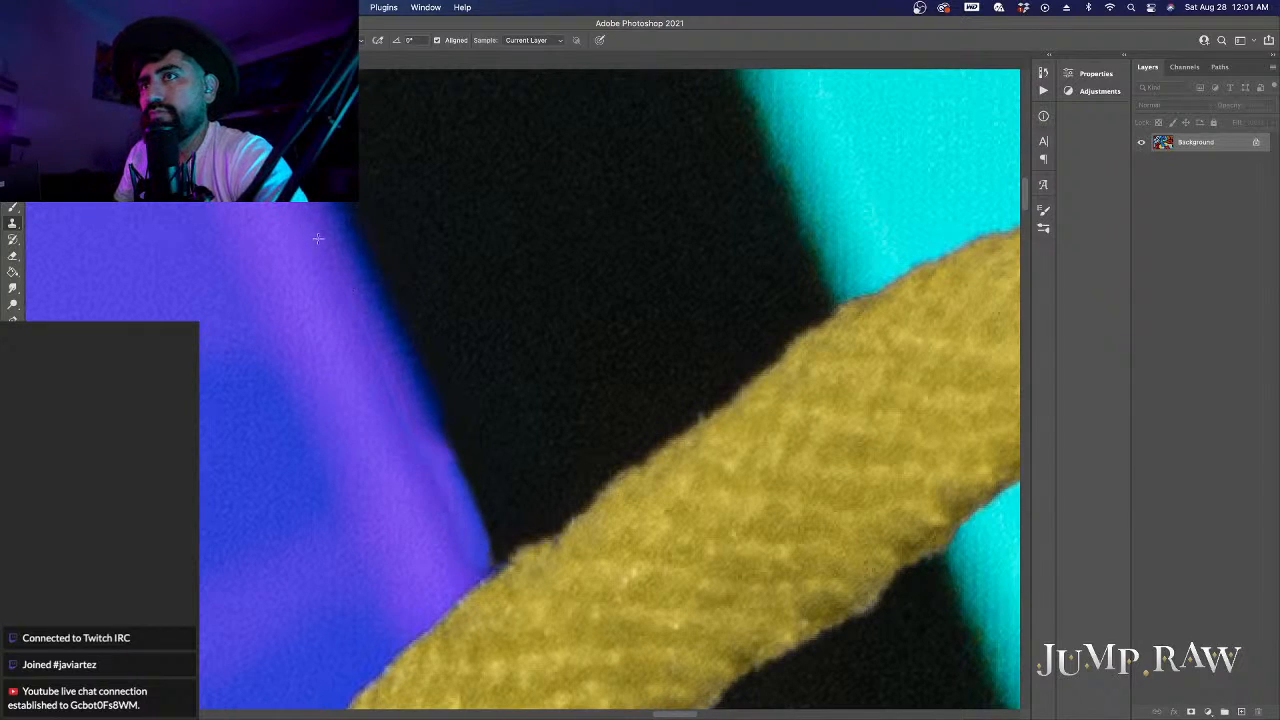
pyautogui.moveTo(393, 403)
pyautogui.mouseDown()
pyautogui.moveTo(436, 468)
pyautogui.moveTo(465, 556)
pyautogui.mouseUp()
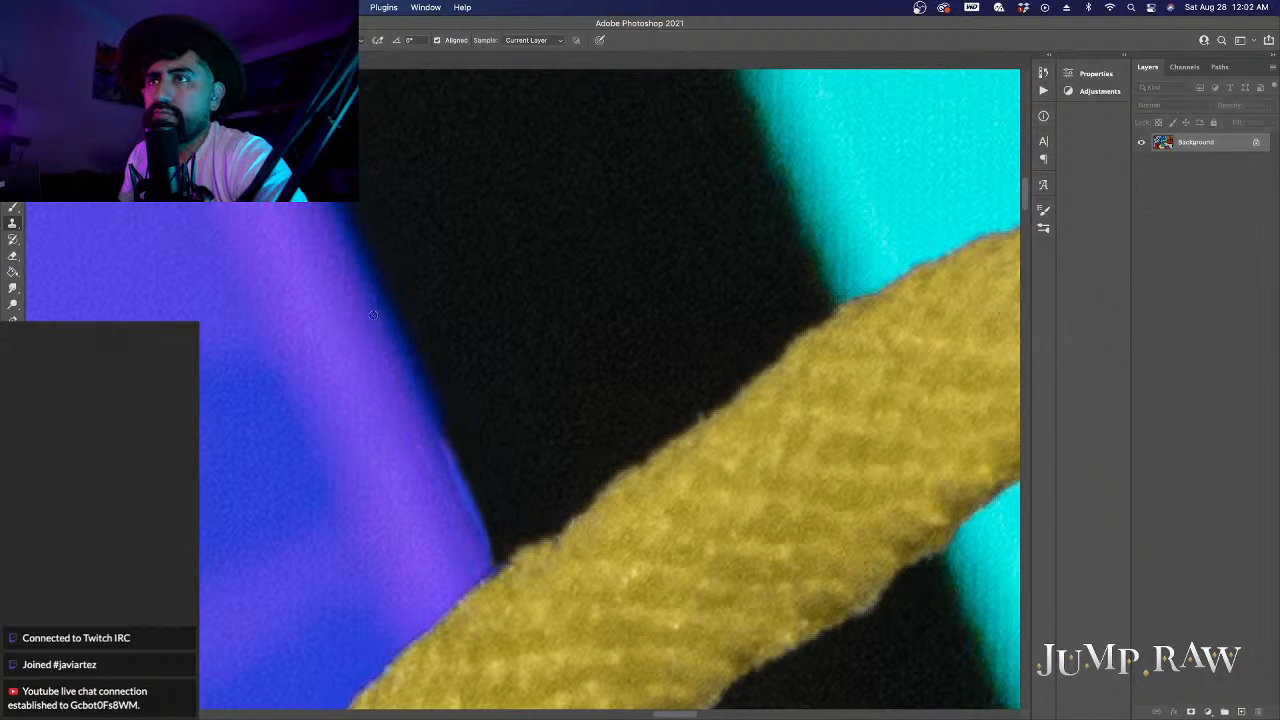
pyautogui.moveTo(420, 430)
pyautogui.mouseDown()
pyautogui.moveTo(486, 547)
pyautogui.moveTo(414, 410)
pyautogui.mouseUp()
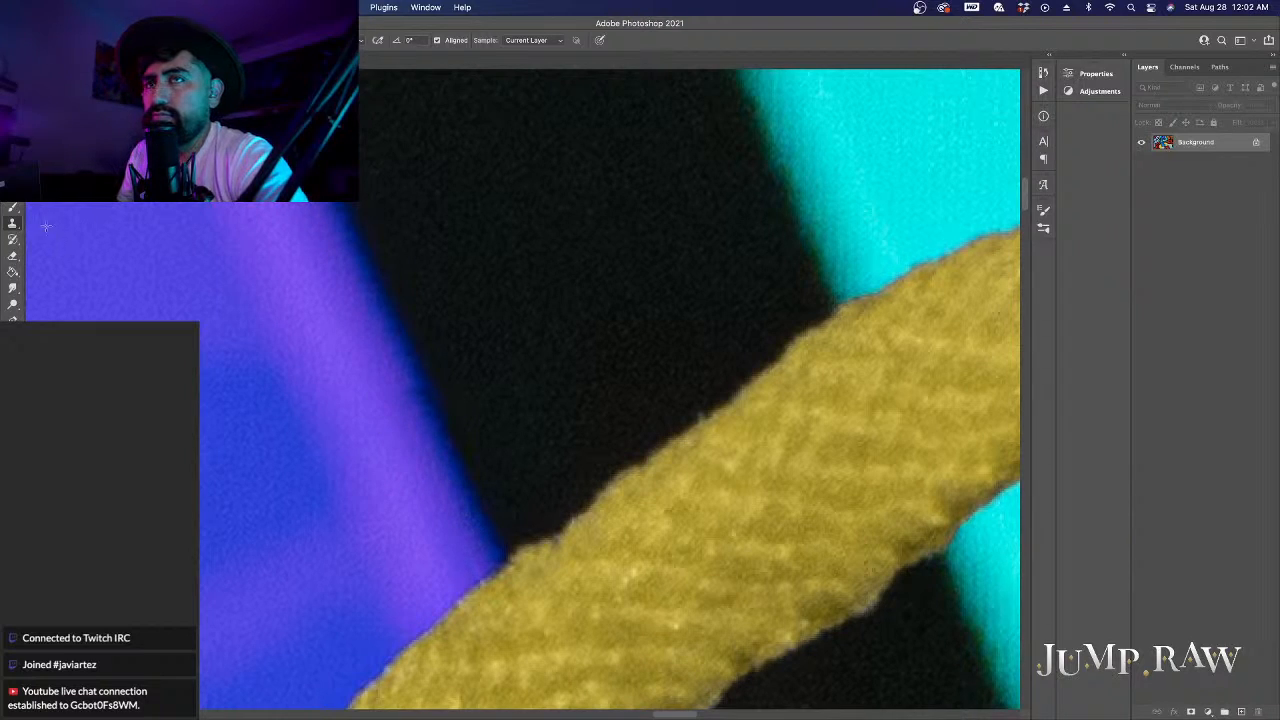
pyautogui.press('j')
pyautogui.moveTo(421, 395); pyautogui.dragTo(400, 391)
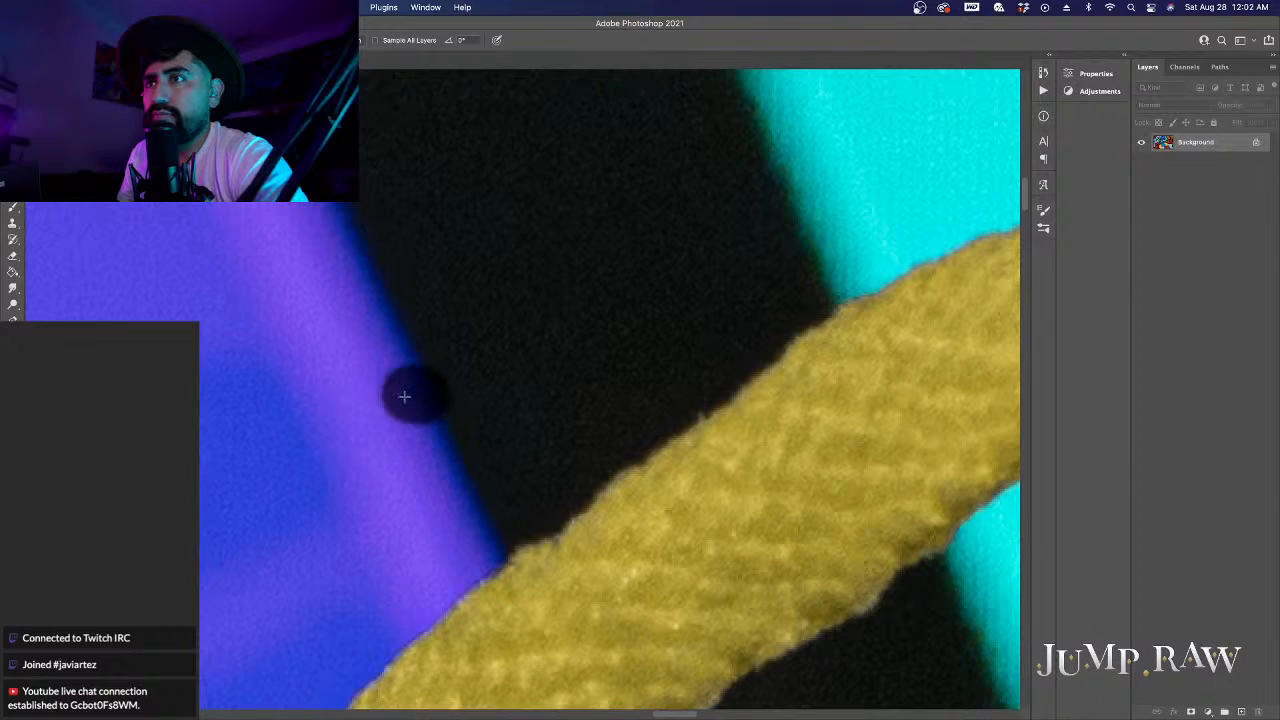
# Step: Heal away the thread crossing the black area above the narrow orange shape near the lace's free end
pyautogui.scroll(-4, 358, 441)
pyautogui.scroll(-3, 358, 441)
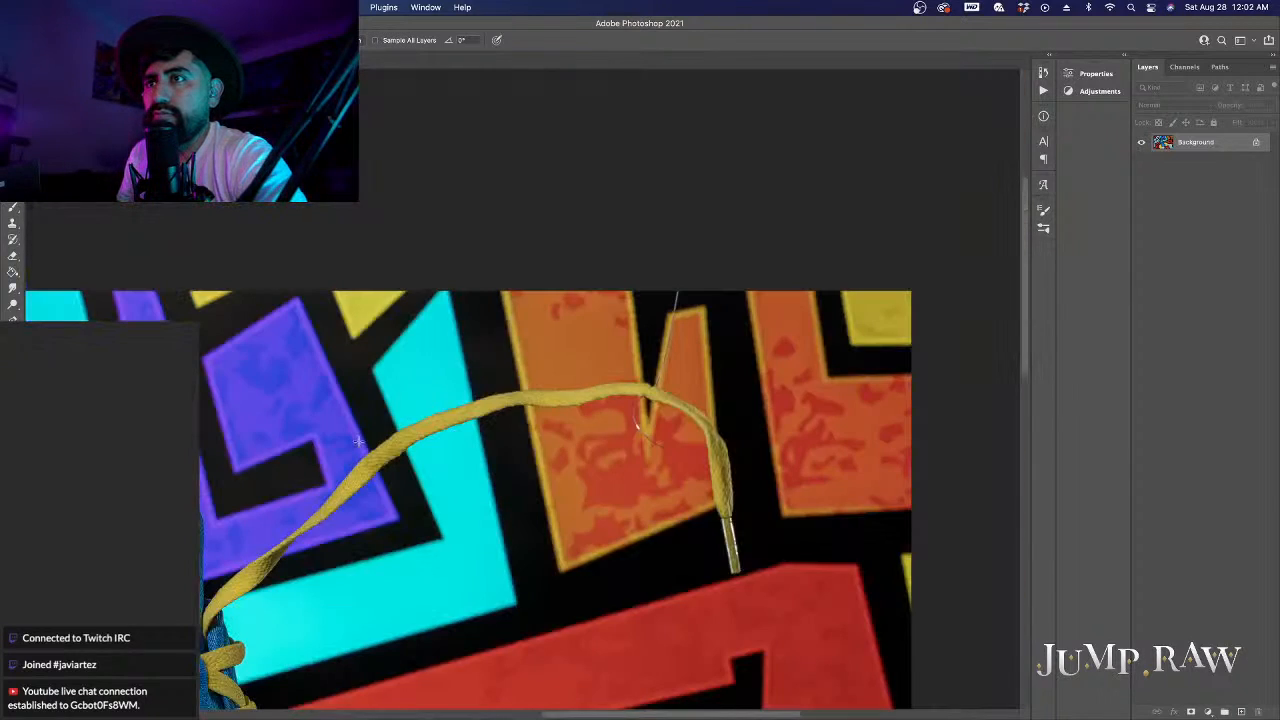
pyautogui.scroll(-5, 374, 410)
pyautogui.hscroll(-1, 374, 409)
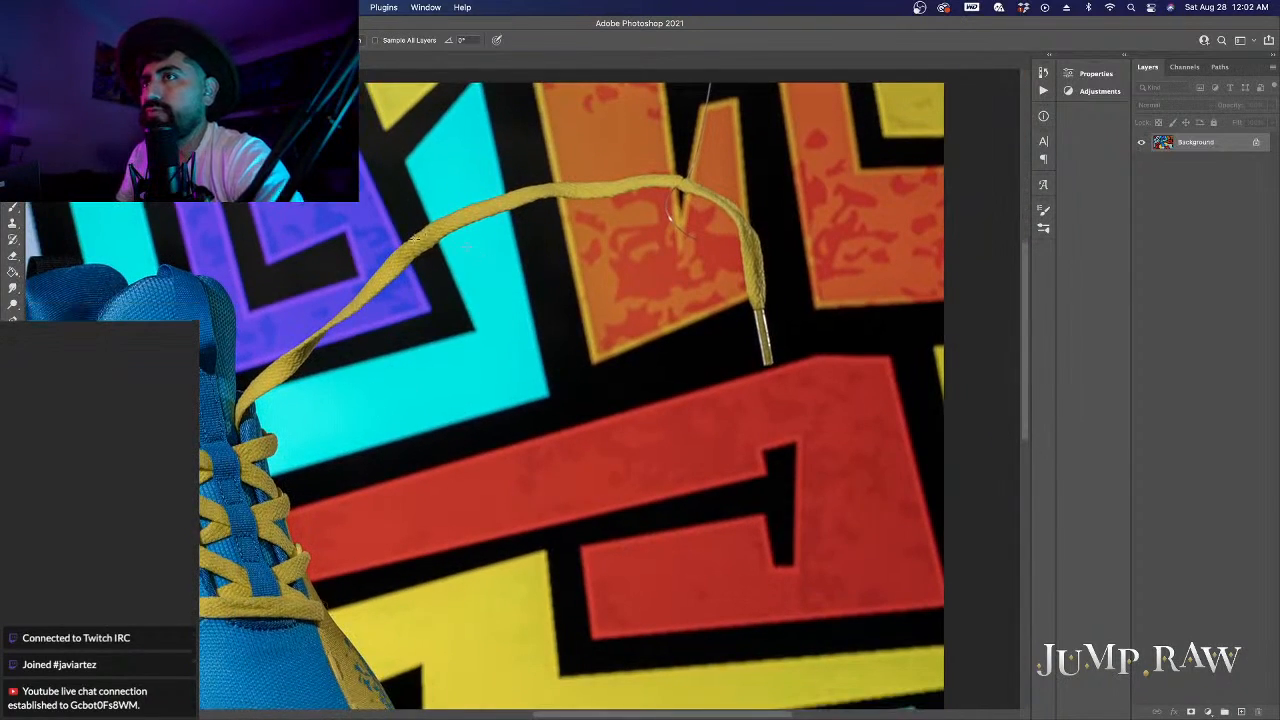
pyautogui.scroll(4, 410, 245)
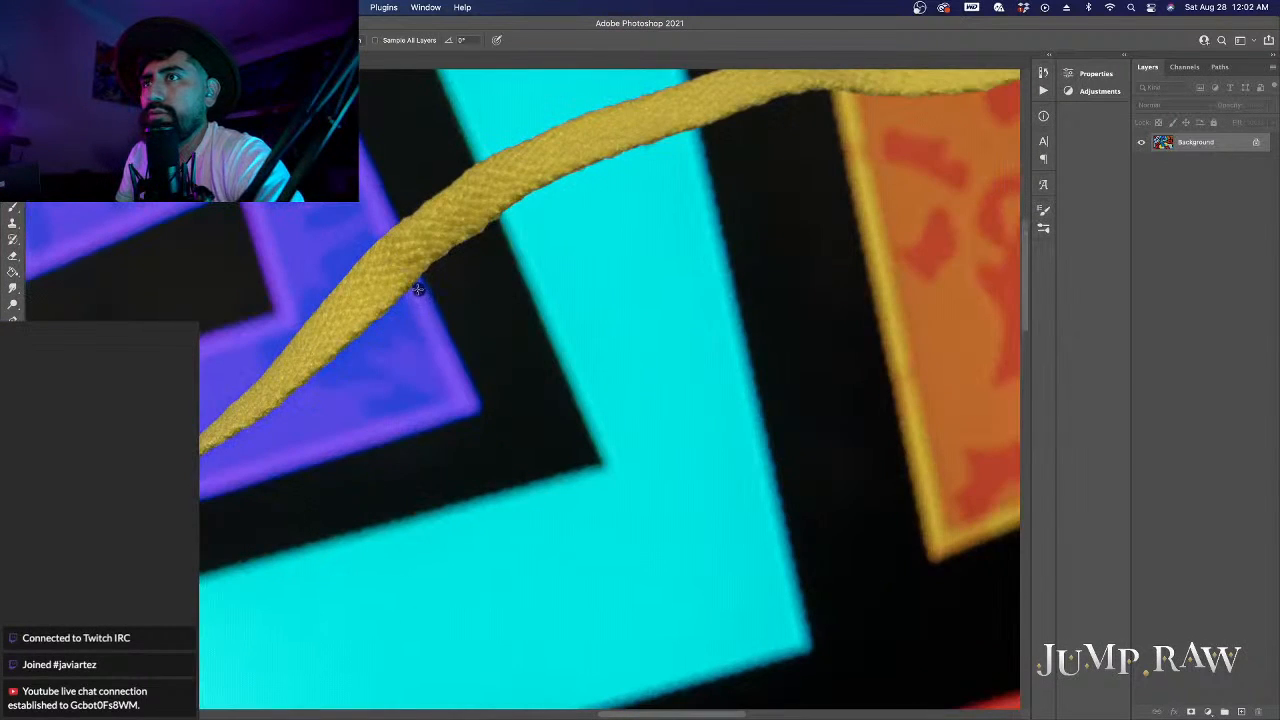
pyautogui.scroll(3, 423, 308)
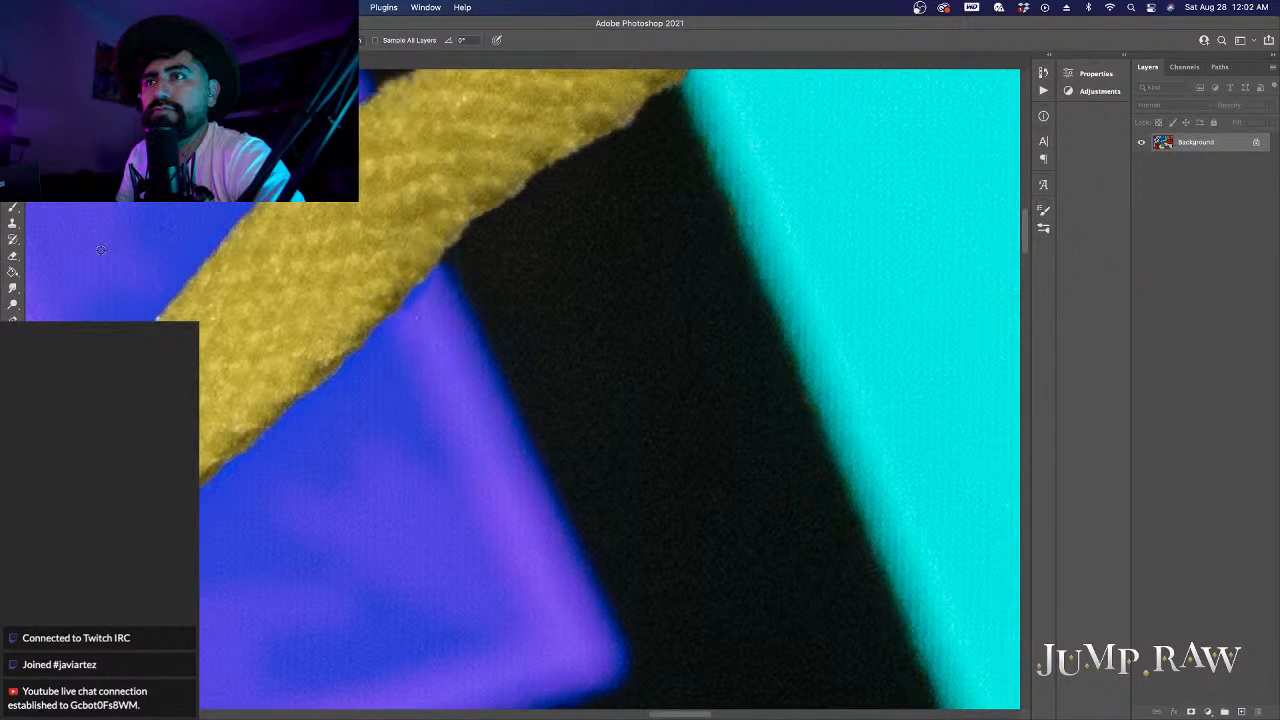
pyautogui.scroll(-3, 101, 250)
pyautogui.scroll(4, 522, 208)
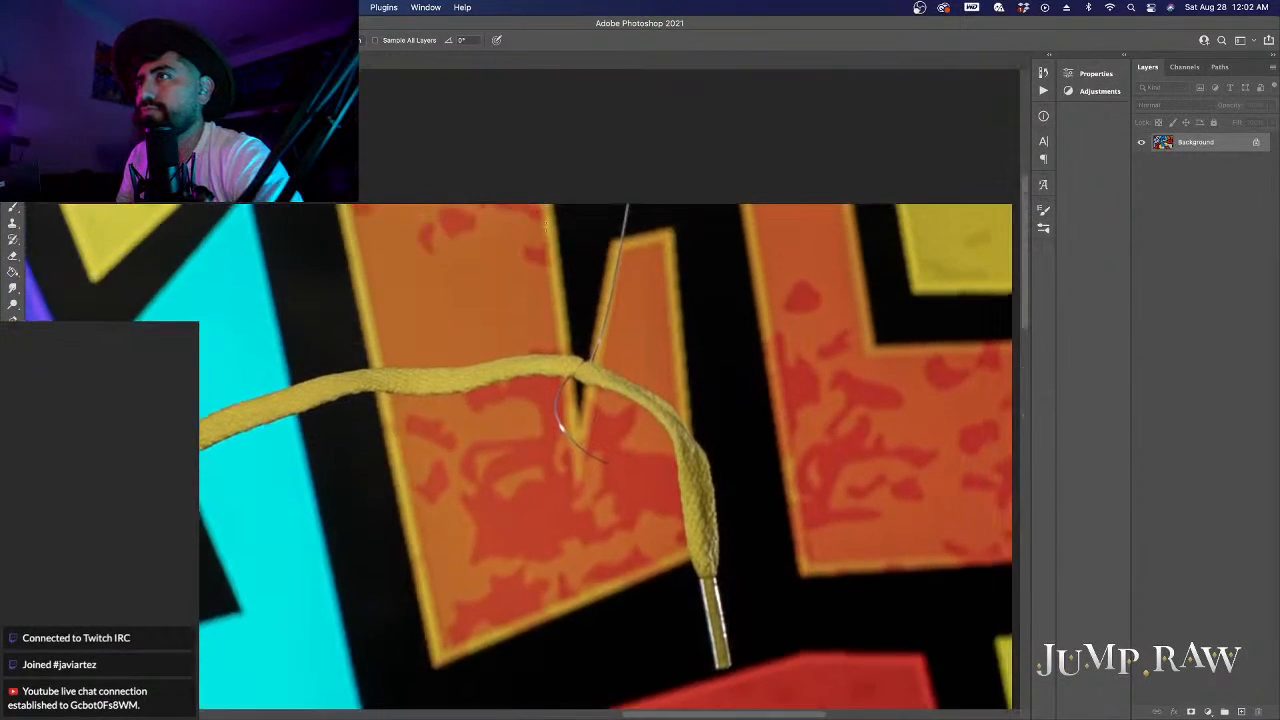
pyautogui.scroll(3, 640, 244)
pyautogui.moveTo(620, 166); pyautogui.dragTo(612, 278)
# Step: Heal away the thread's lower end along the narrow orange shape's outline, down to and over the yellow lace
pyautogui.scroll(-3, 612, 284)
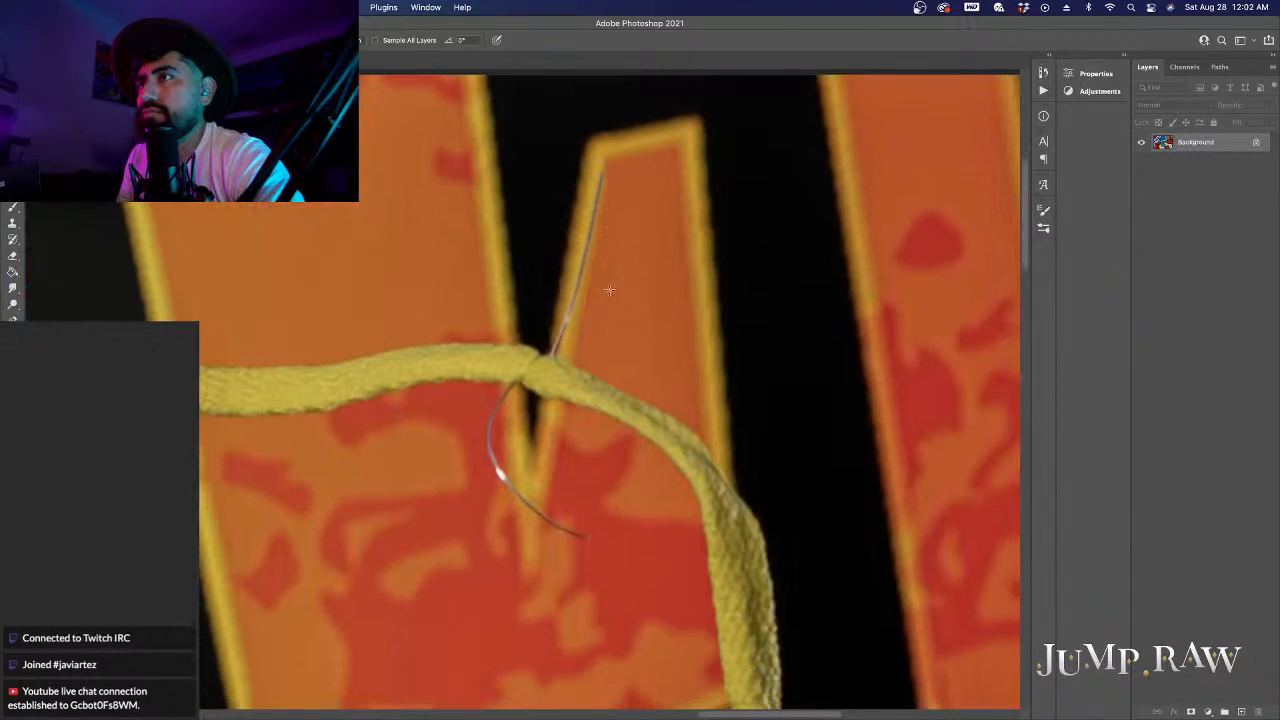
pyautogui.moveTo(598, 163); pyautogui.dragTo(568, 326)
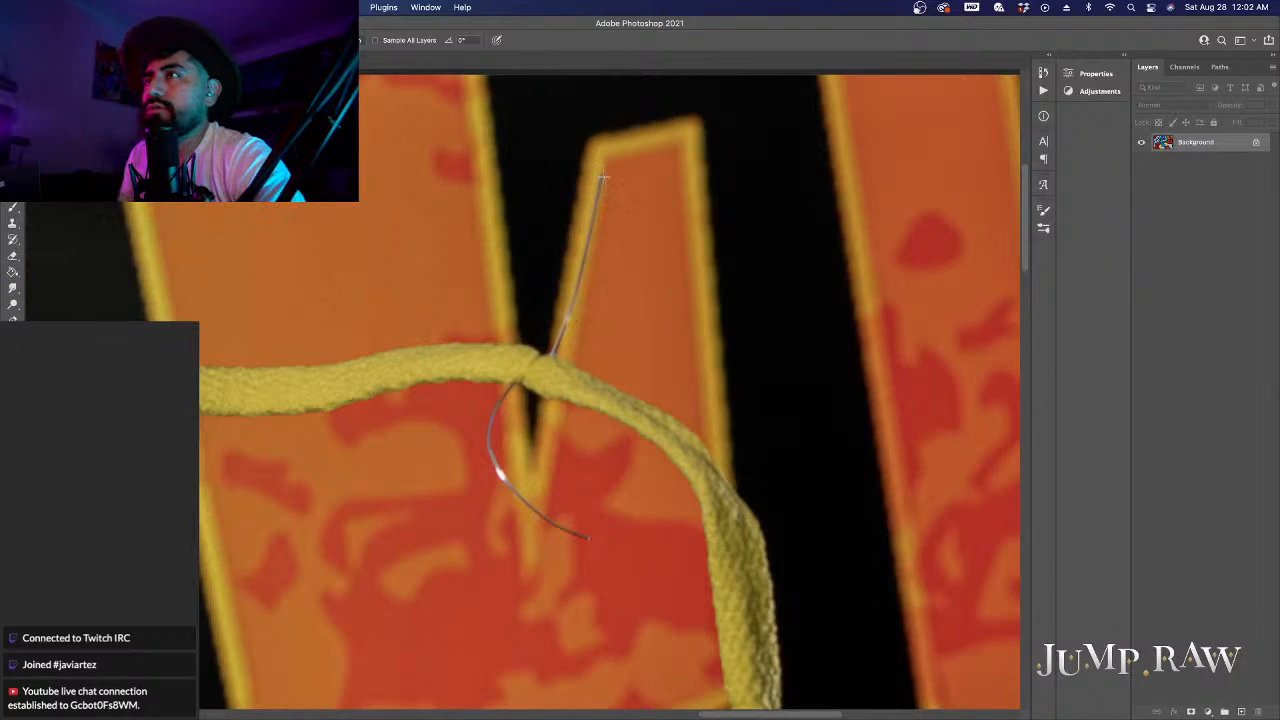
pyautogui.moveTo(601, 178); pyautogui.dragTo(587, 240)
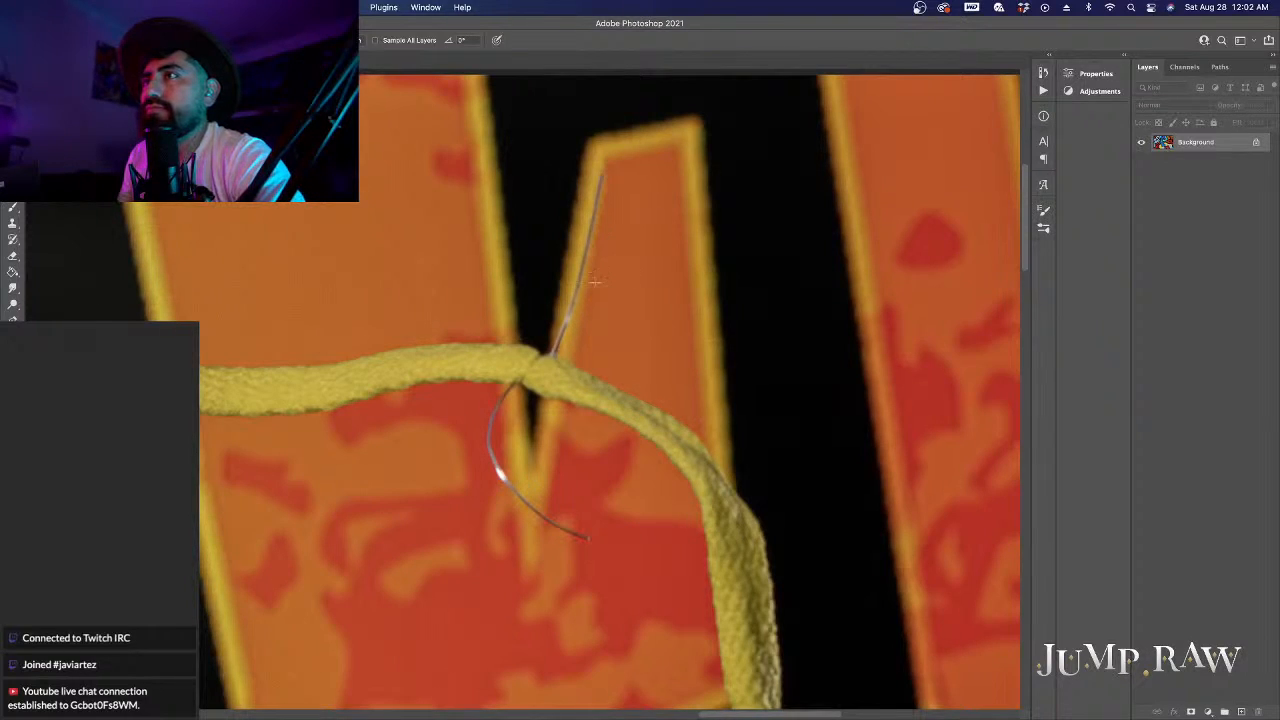
pyautogui.moveTo(555, 352); pyautogui.dragTo(586, 281)
pyautogui.moveTo(557, 343)
pyautogui.mouseDown()
pyautogui.moveTo(580, 299)
pyautogui.moveTo(556, 367)
pyautogui.moveTo(540, 362)
pyautogui.moveTo(517, 383)
pyautogui.mouseUp()
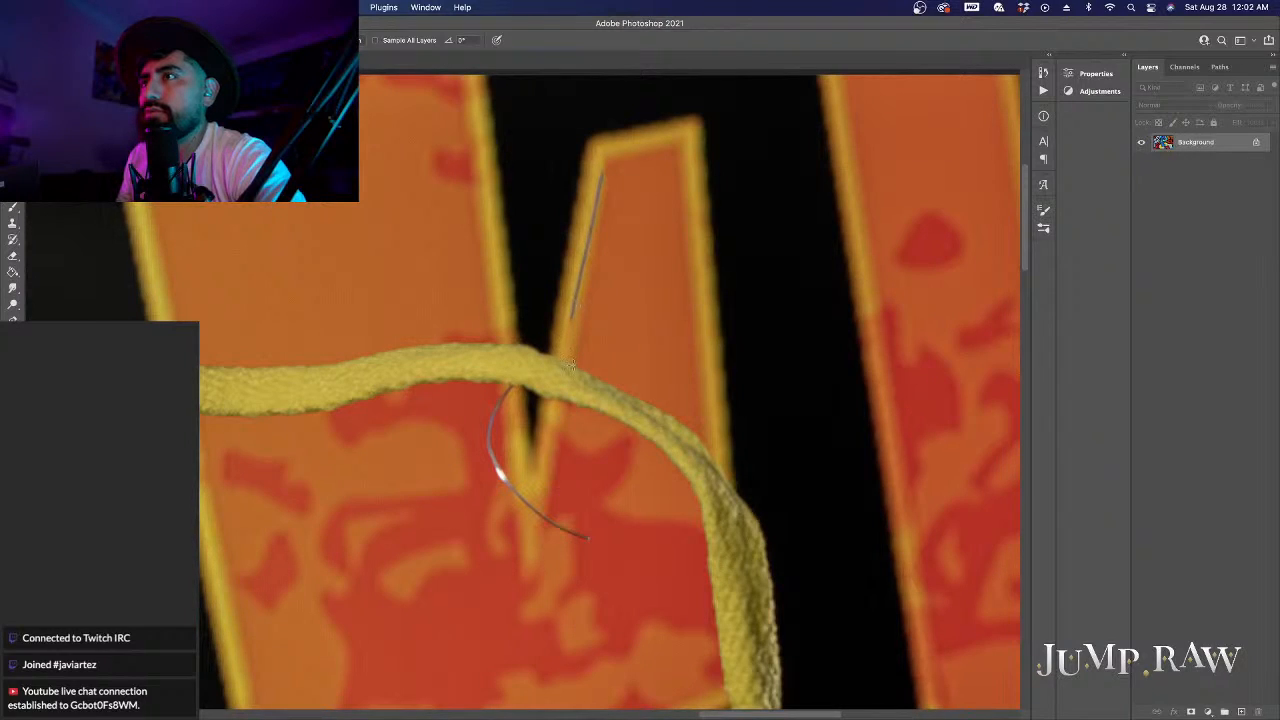
# Step: Heal away the curled thread end hanging below the lace across the red and orange pattern
pyautogui.scroll(-3, 571, 364)
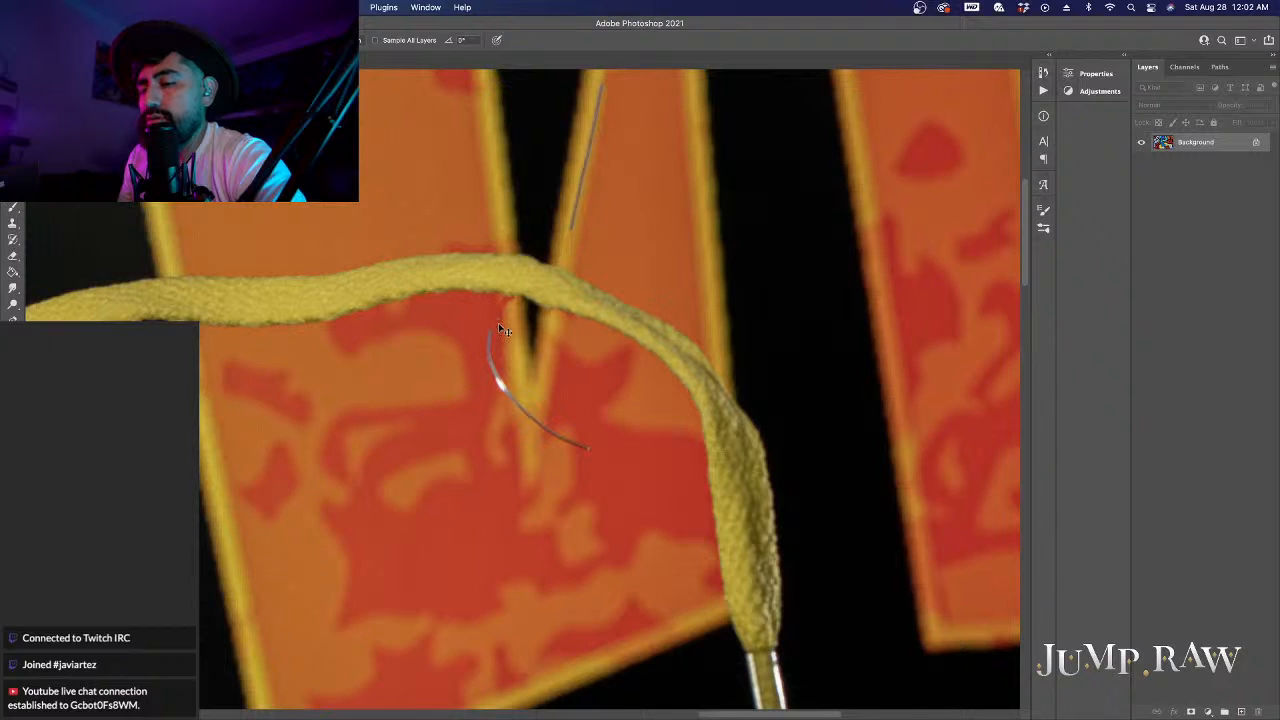
pyautogui.moveTo(510, 295)
pyautogui.mouseDown()
pyautogui.moveTo(484, 388)
pyautogui.moveTo(610, 455)
pyautogui.moveTo(572, 448)
pyautogui.mouseUp()
pyautogui.moveTo(528, 410)
pyautogui.mouseDown()
pyautogui.moveTo(489, 363)
pyautogui.moveTo(510, 385)
pyautogui.mouseUp()
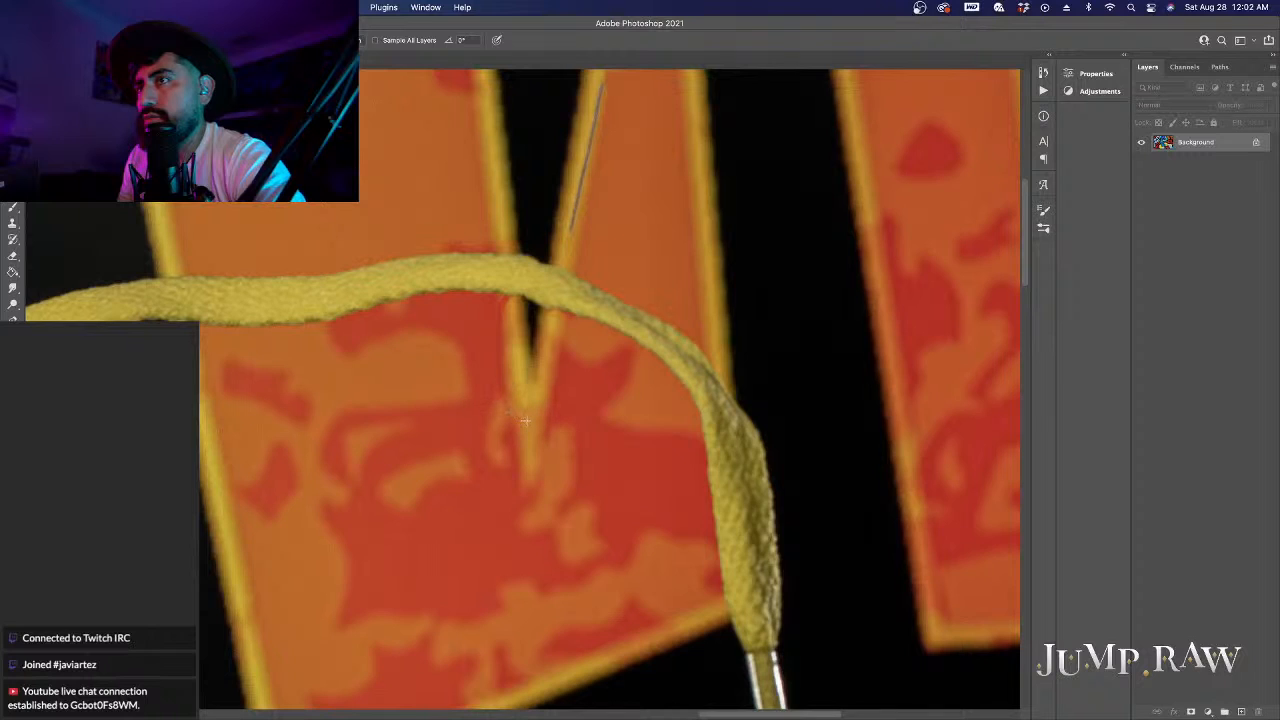
# Step: Try to heal the smudge on the yellow outline just below the lace, undoing the stroke
pyautogui.hscroll(-3, 499, 296)
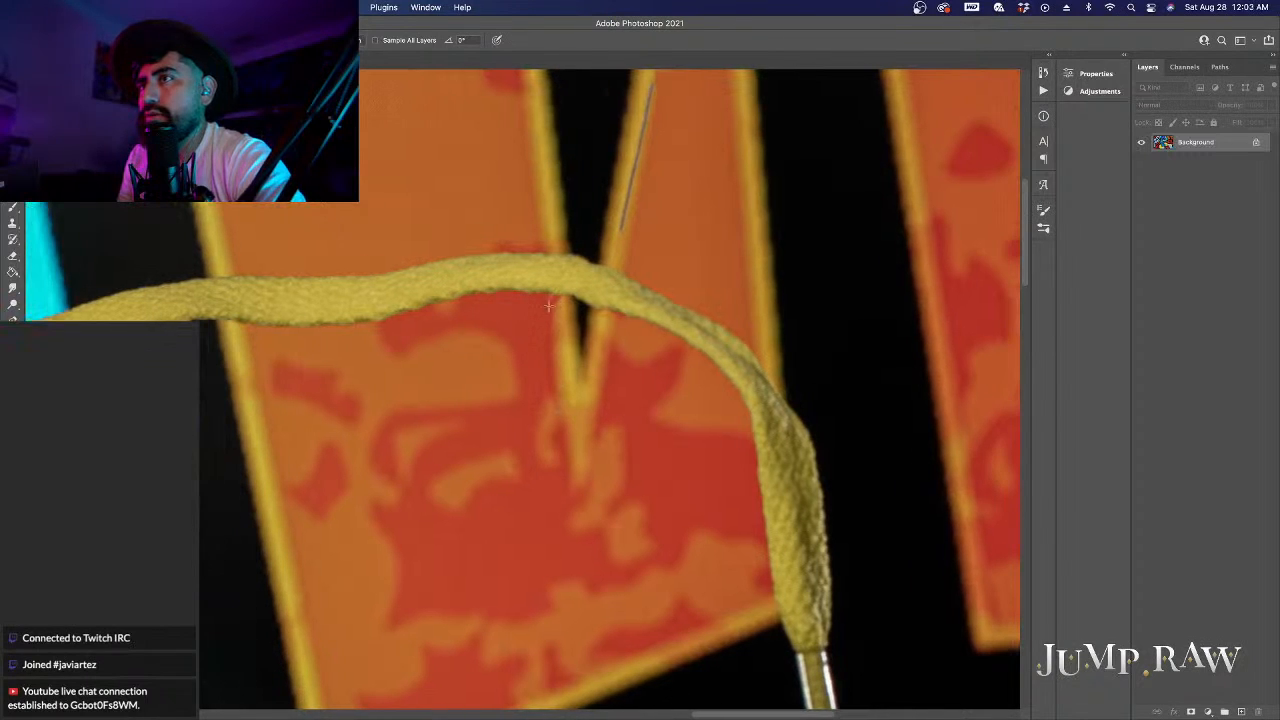
pyautogui.scroll(4, 565, 305)
pyautogui.scroll(-2, 551, 307)
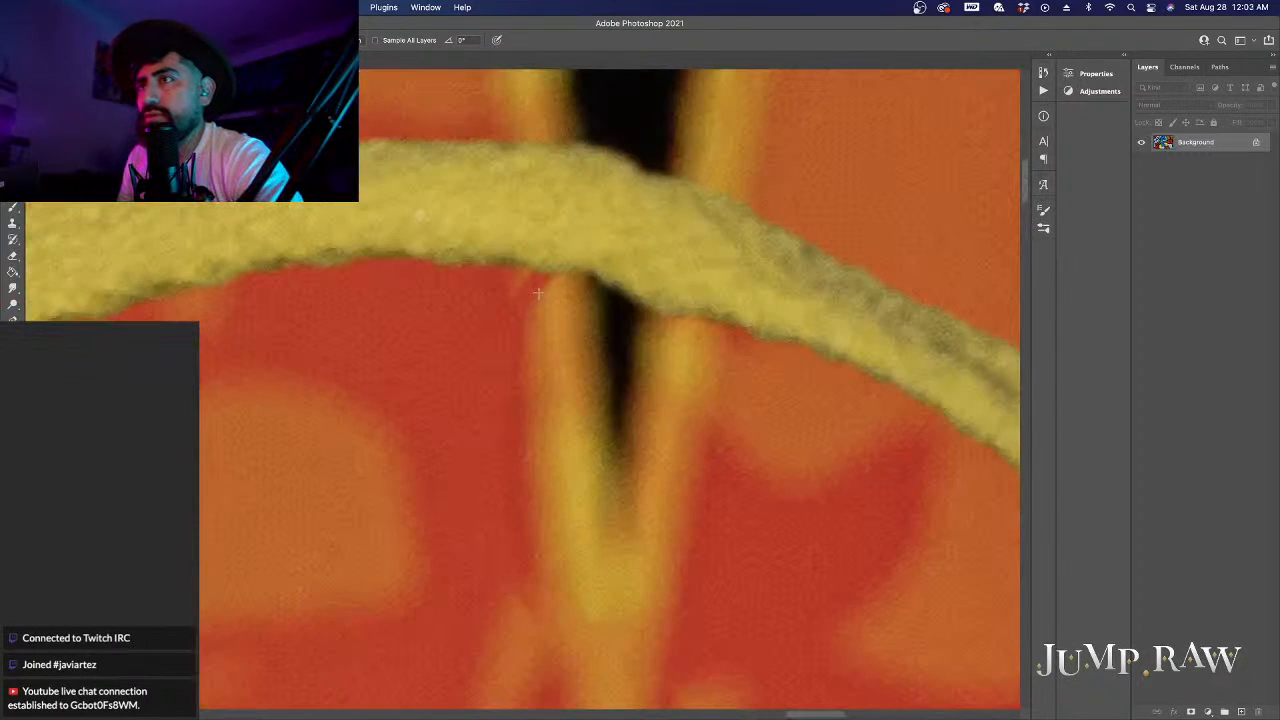
pyautogui.moveTo(538, 293); pyautogui.dragTo(543, 332)
pyautogui.press('super+z')
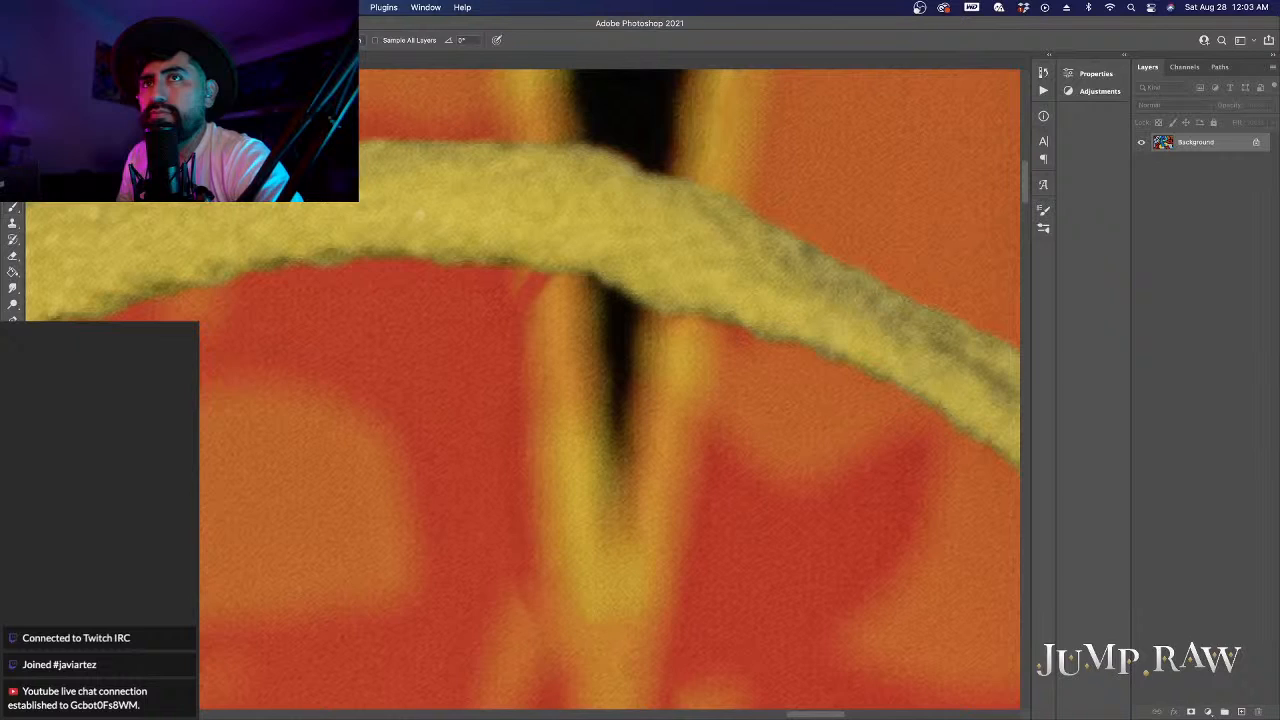
# Step: Repair the smudge on the yellow outline just below the lace using a small Patch tool selection, undoing the stray black fill
pyautogui.click(13, 191)
pyautogui.click(44, 214)
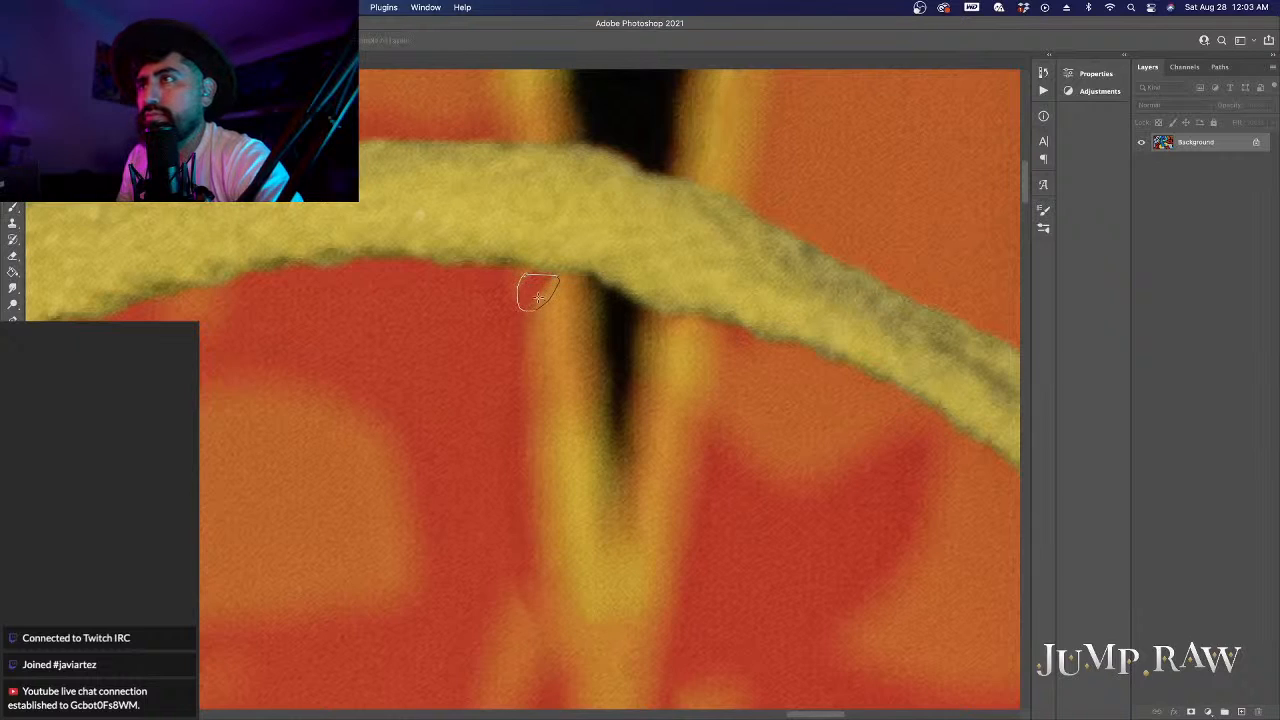
pyautogui.moveTo(537, 297); pyautogui.dragTo(538, 298)
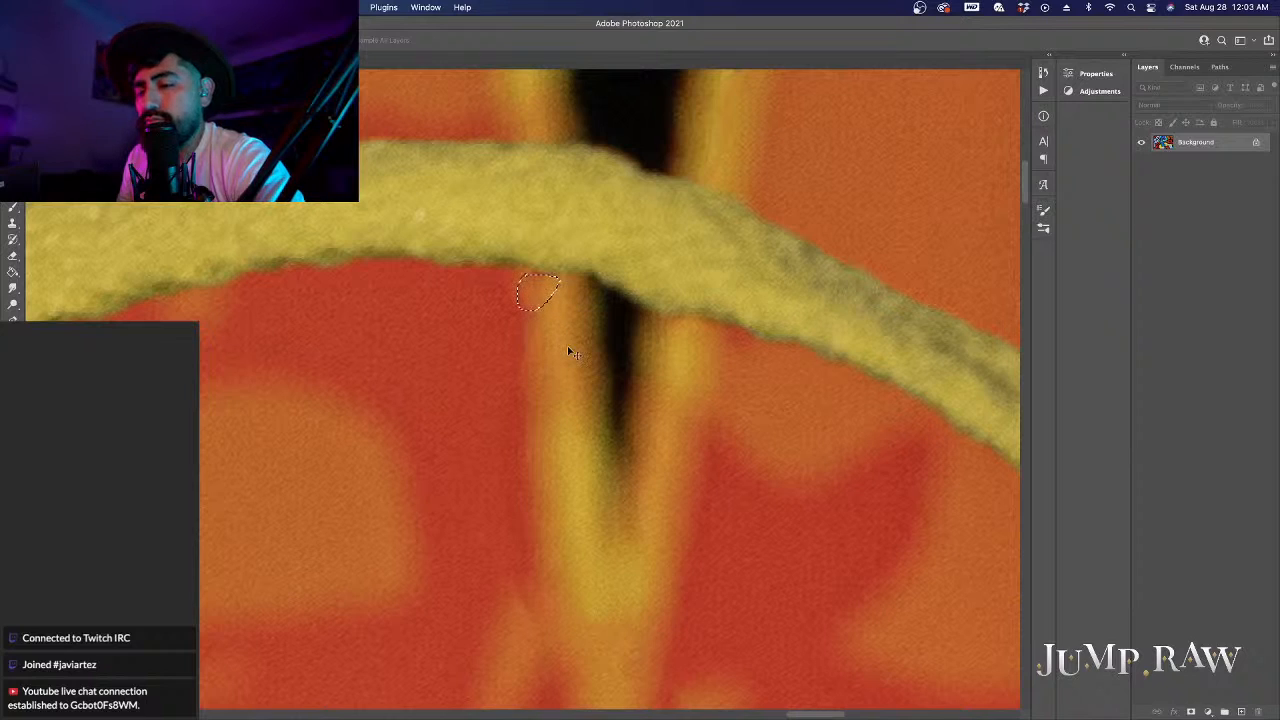
pyautogui.hotkey('alt', 'BackSpace')
pyautogui.press('super+d')
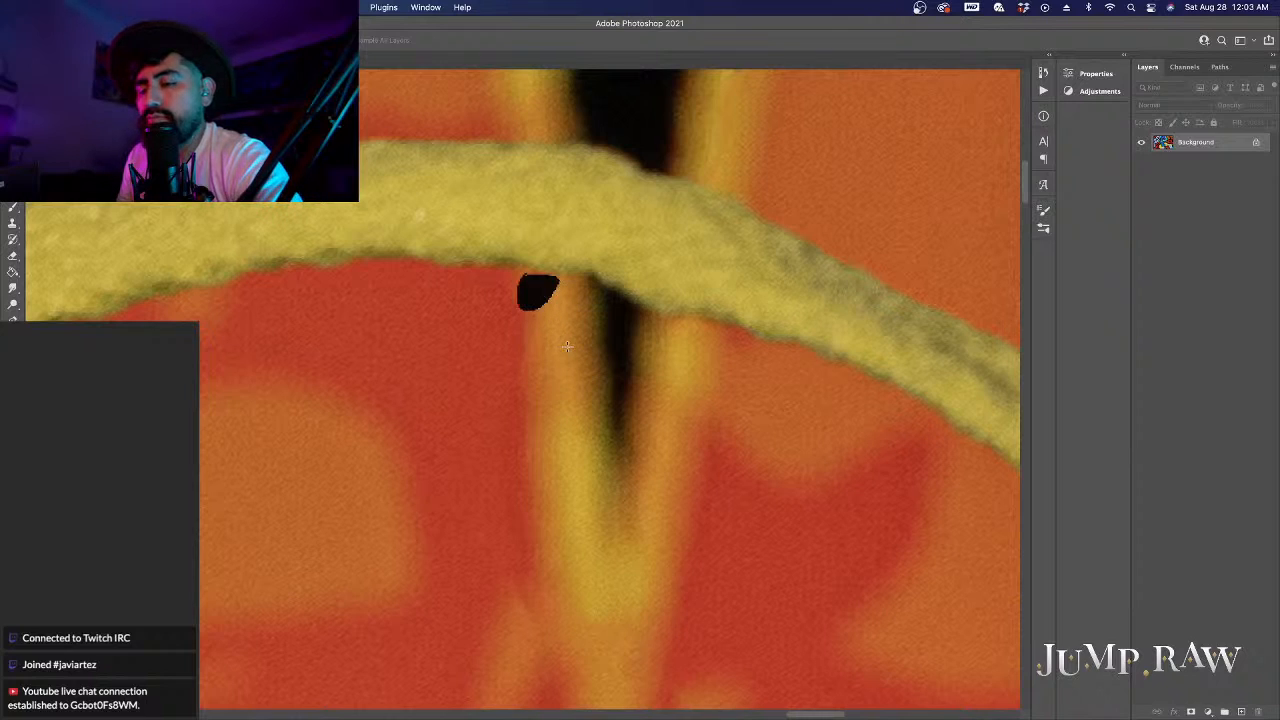
pyautogui.press('super+z')
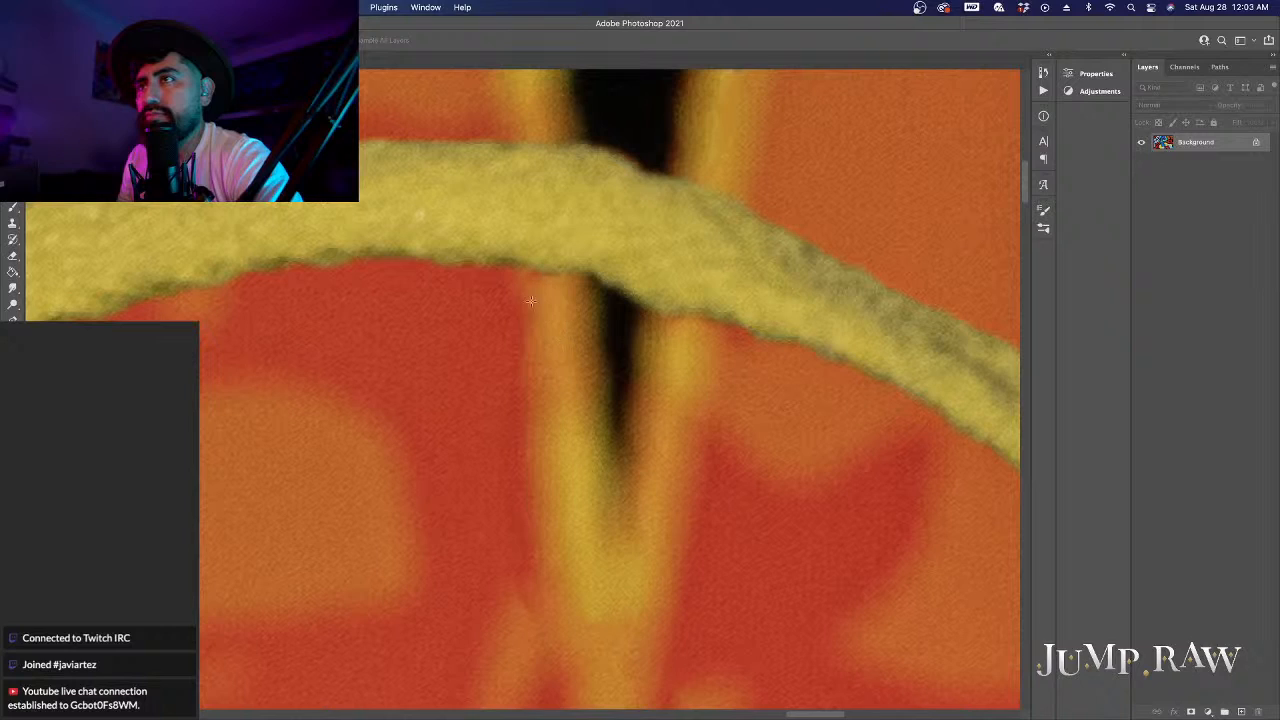
# Step: Switch back to the Spot Healing Brush and heal the small mark beside the tip of the yellow V-shaped outline
pyautogui.rightClick(13, 222)
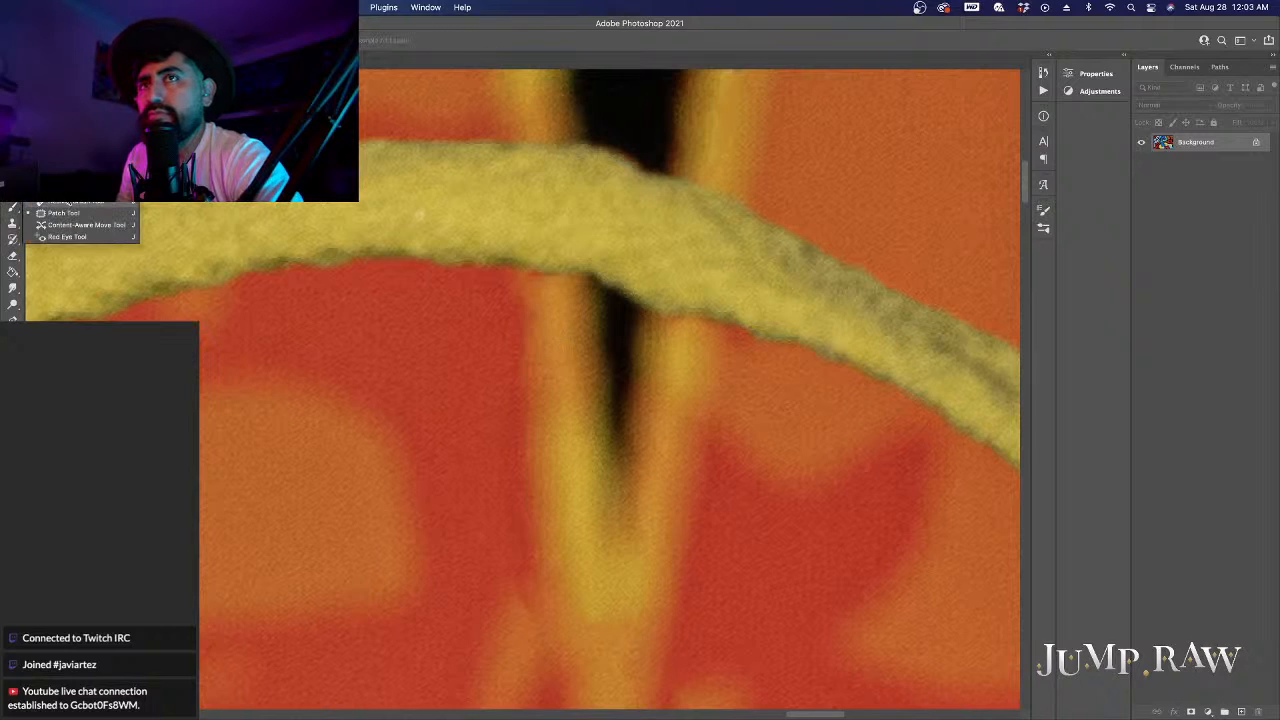
pyautogui.click(70, 203)
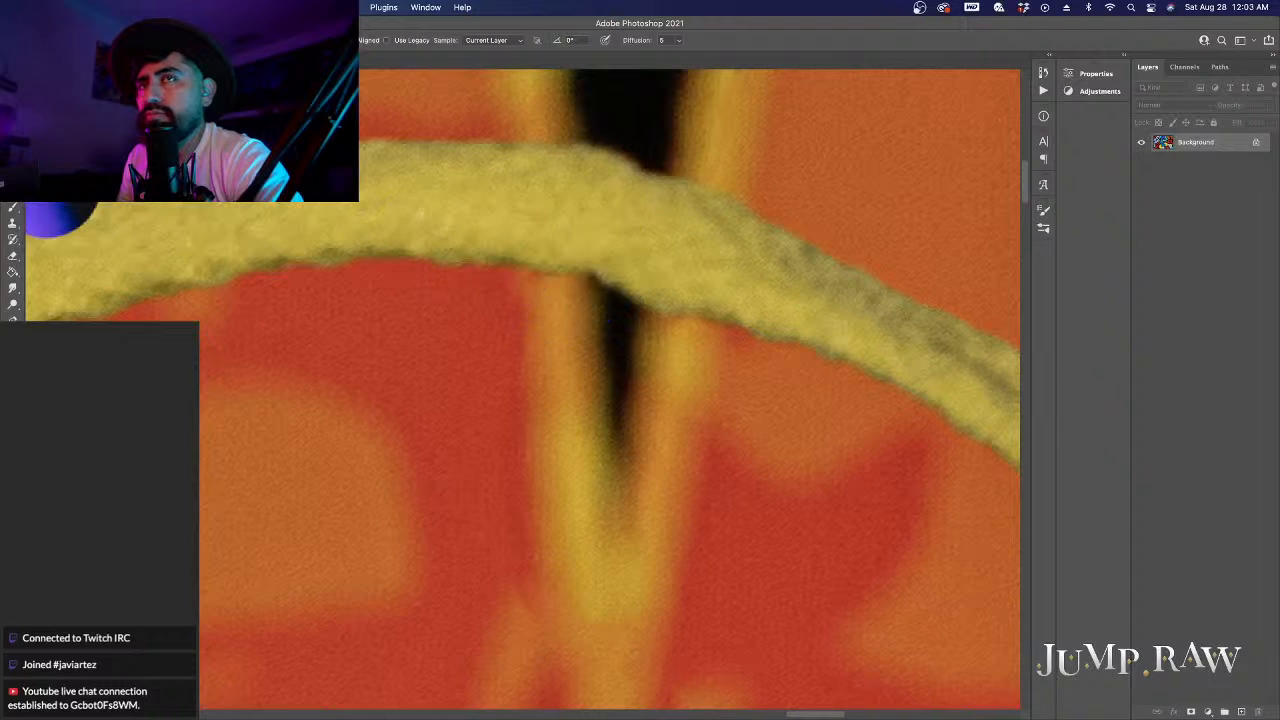
pyautogui.rightClick(13, 222)
pyautogui.click(60, 195)
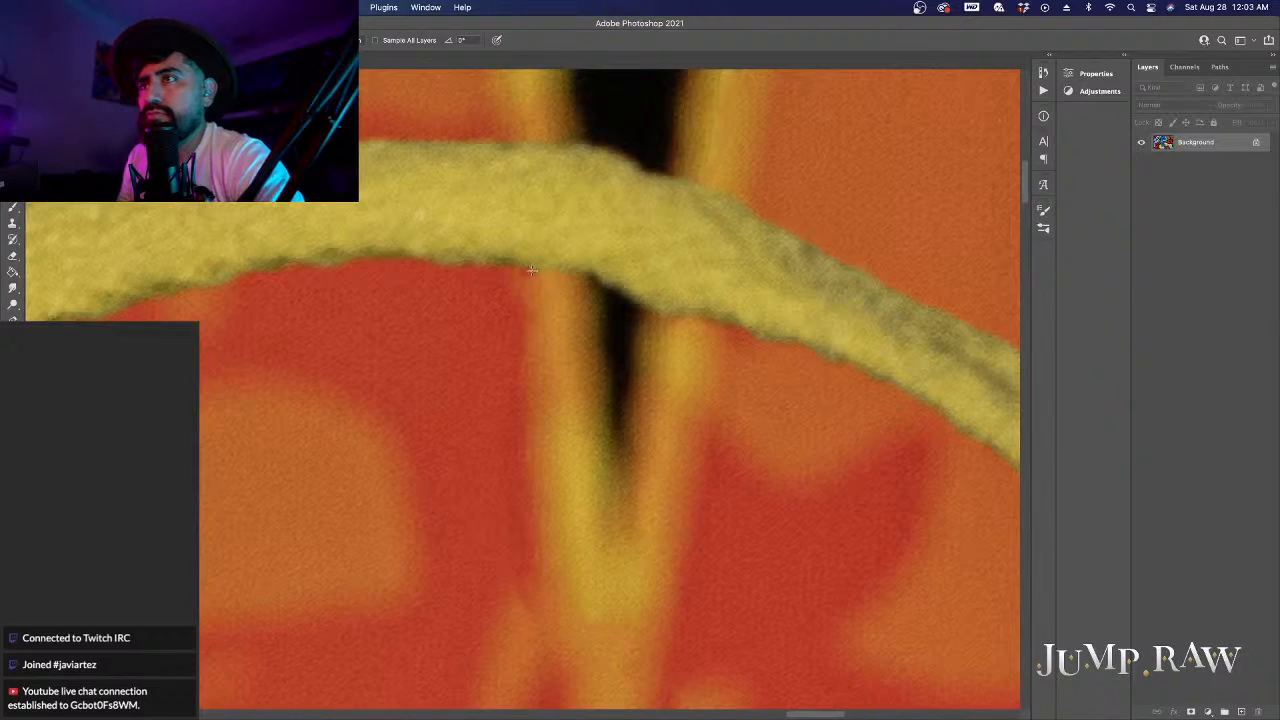
pyautogui.scroll(-5, 548, 286)
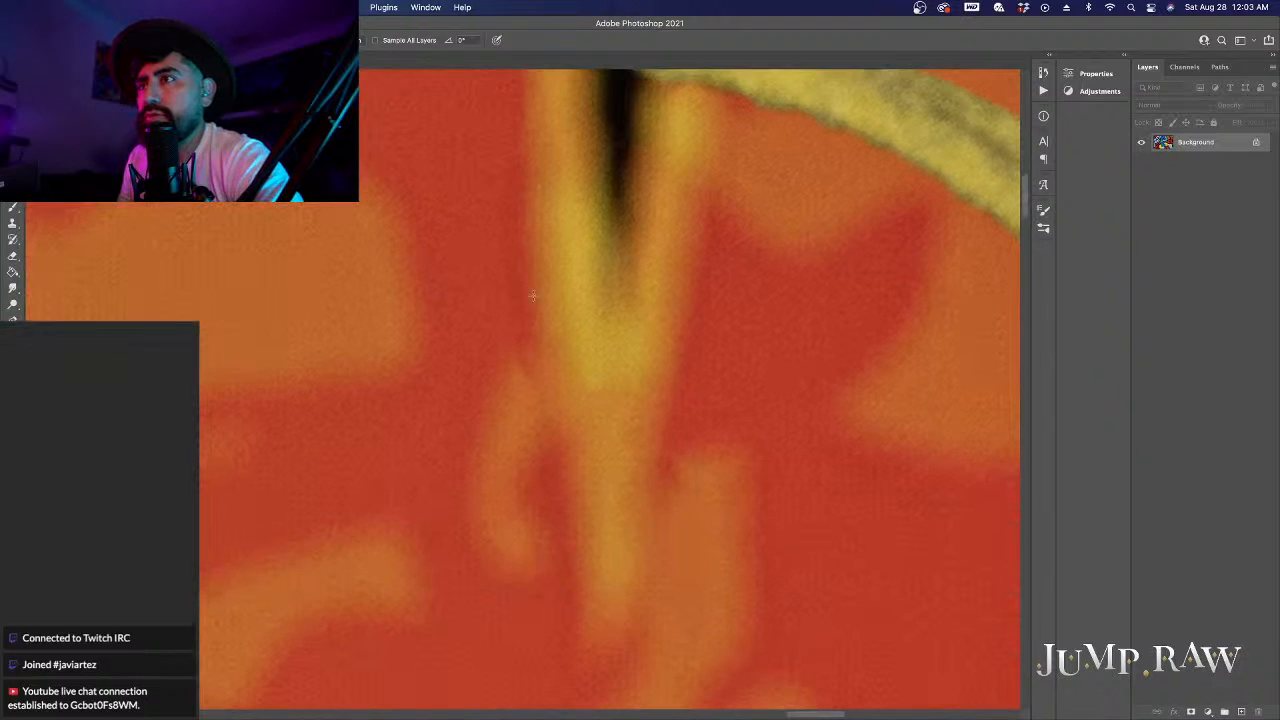
pyautogui.moveTo(519, 372)
pyautogui.mouseDown()
pyautogui.moveTo(543, 383)
pyautogui.moveTo(532, 388)
pyautogui.mouseUp()
# Step: Patch out the grey thread along the yellow outline of the narrow orange shape above the lace, then clear the selection
pyautogui.scroll(-5, 456, 360)
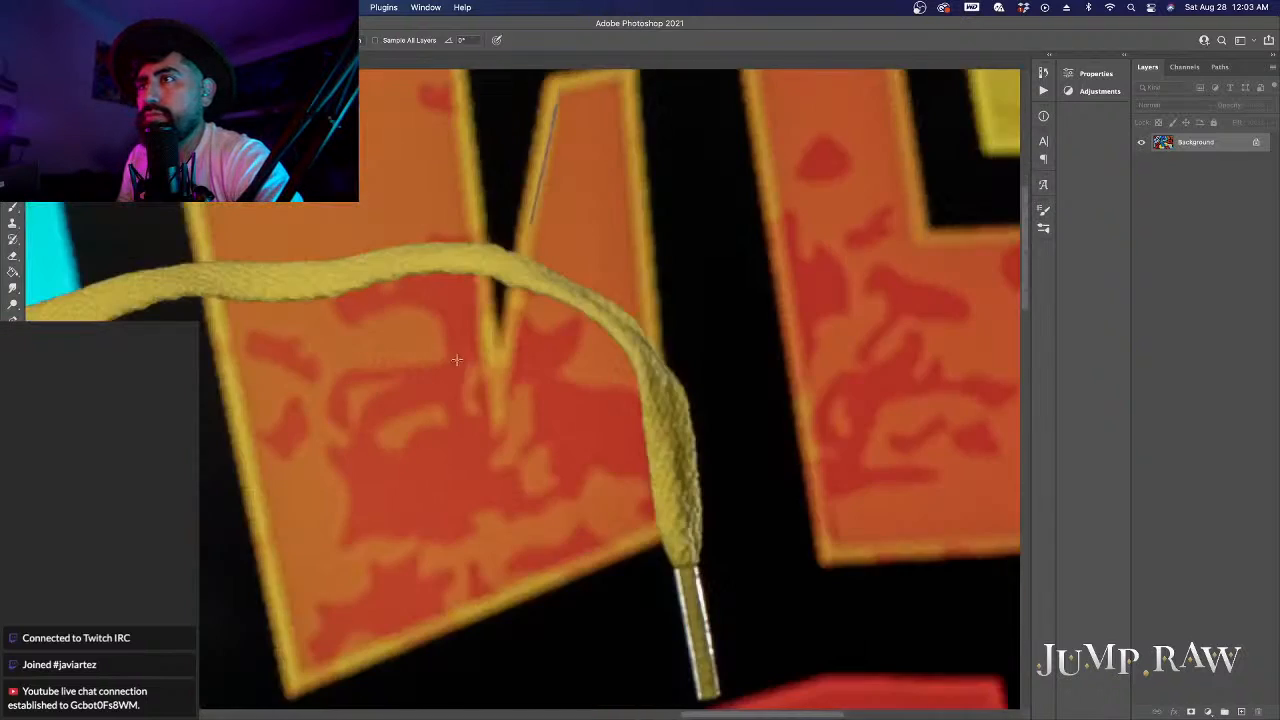
pyautogui.scroll(-2, 476, 358)
pyautogui.scroll(6, 510, 143)
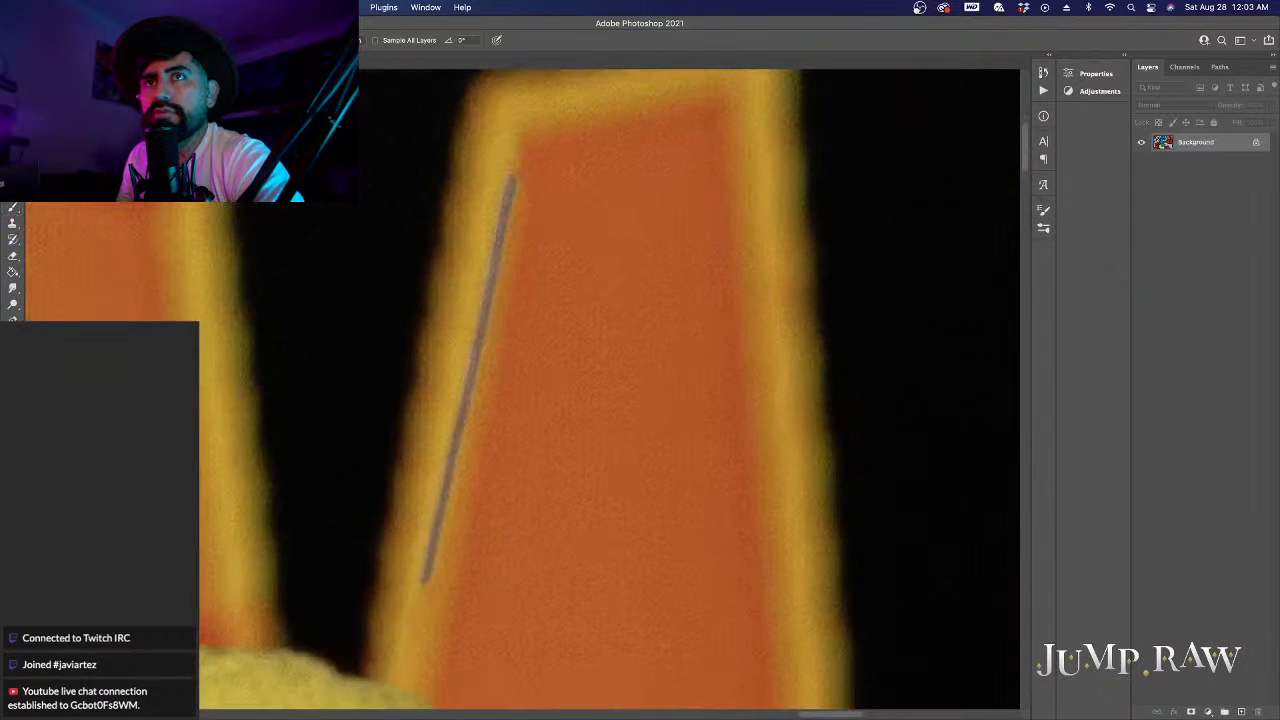
pyautogui.rightClick(13, 191)
pyautogui.click(50, 213)
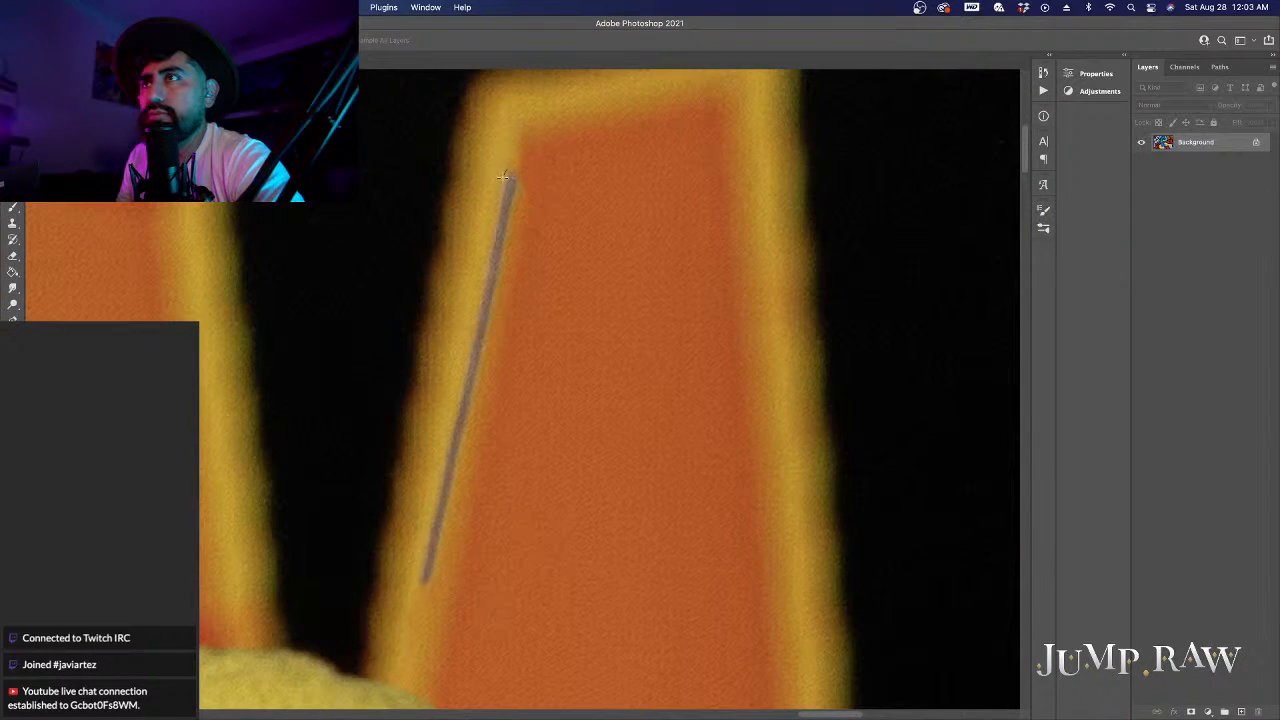
pyautogui.moveTo(477, 303); pyautogui.dragTo(413, 568)
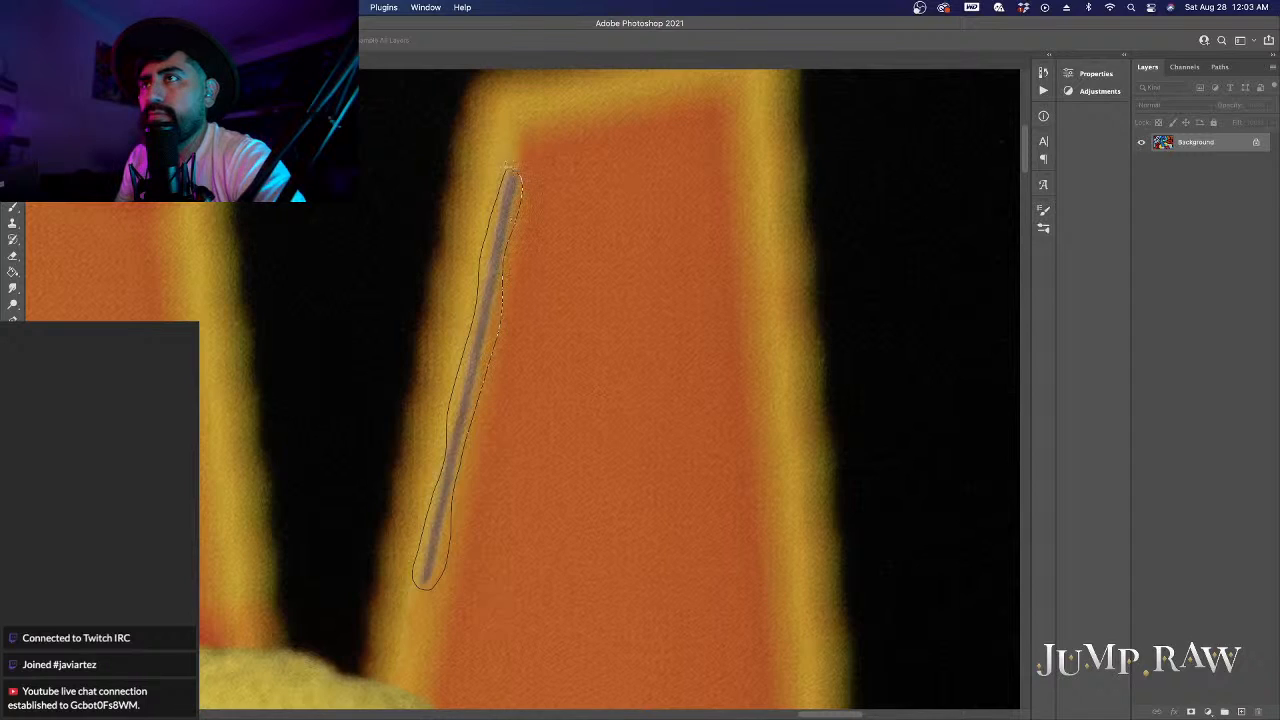
pyautogui.moveTo(509, 167); pyautogui.dragTo(506, 166)
pyautogui.moveTo(510, 223); pyautogui.dragTo(492, 224)
pyautogui.press('super+d')
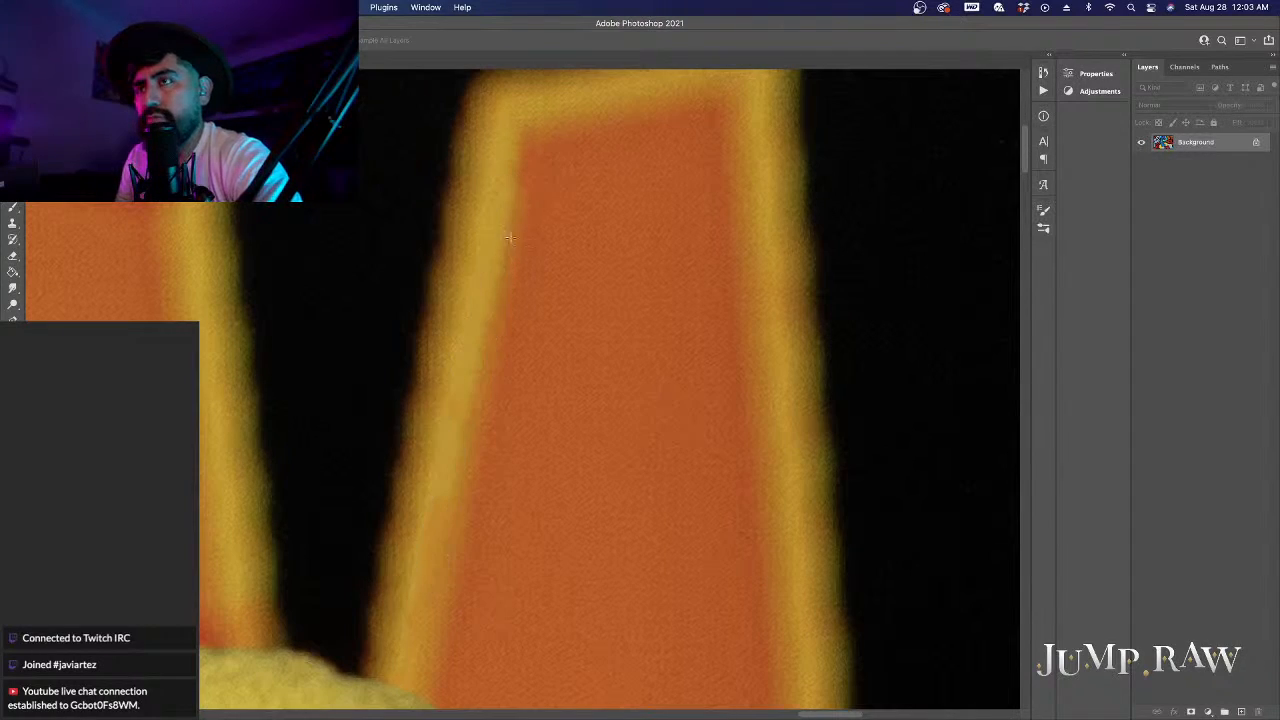
# Step: Switch to the Spot Healing Brush and heal the thread crossing the shoe collar and running below the yellow lace through its shadow
pyautogui.scroll(-2, 513, 239)
pyautogui.scroll(-2, 518, 245)
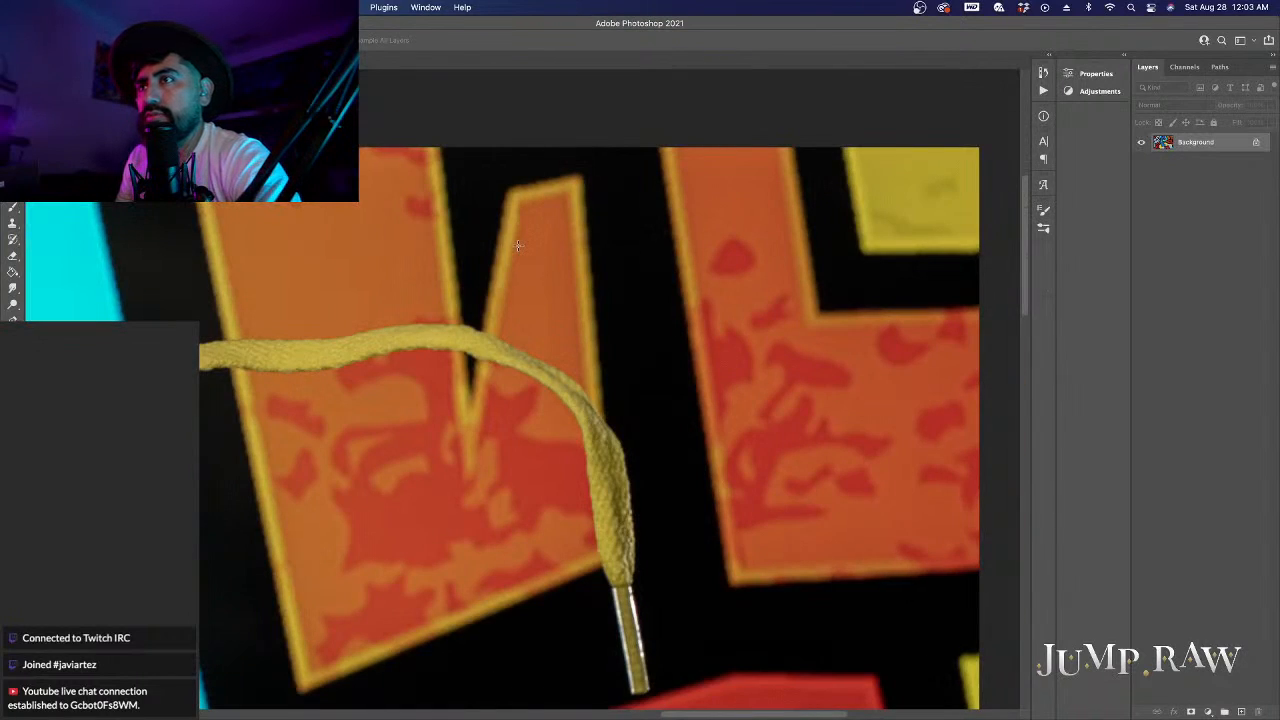
pyautogui.scroll(-10, 510, 320)
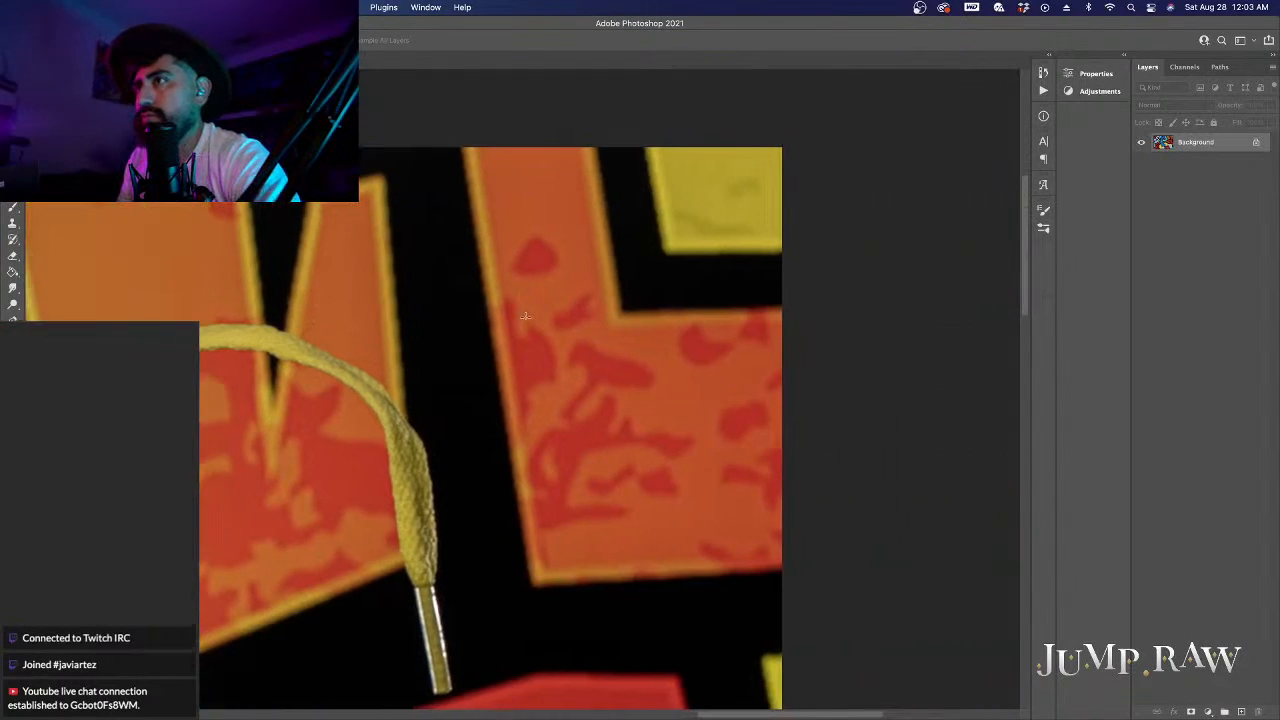
pyautogui.scroll(-6, 523, 315)
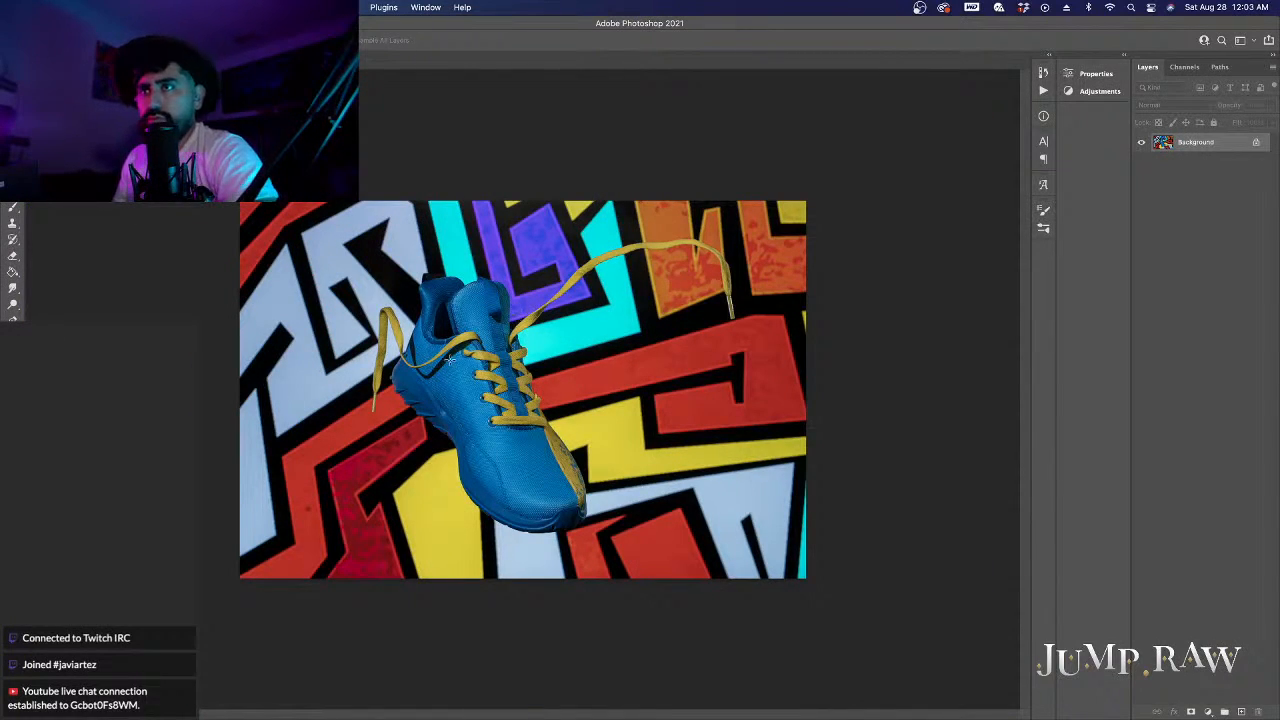
pyautogui.scroll(10, 444, 336)
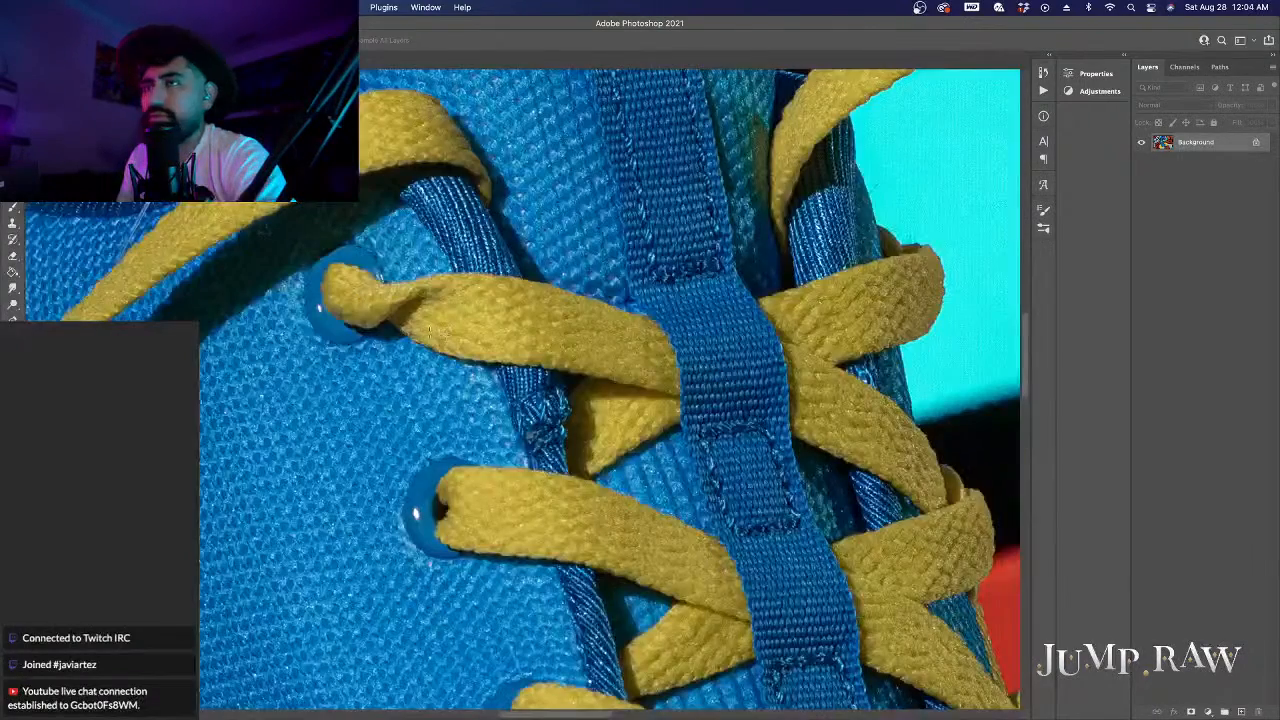
pyautogui.hscroll(-2, 525, 390)
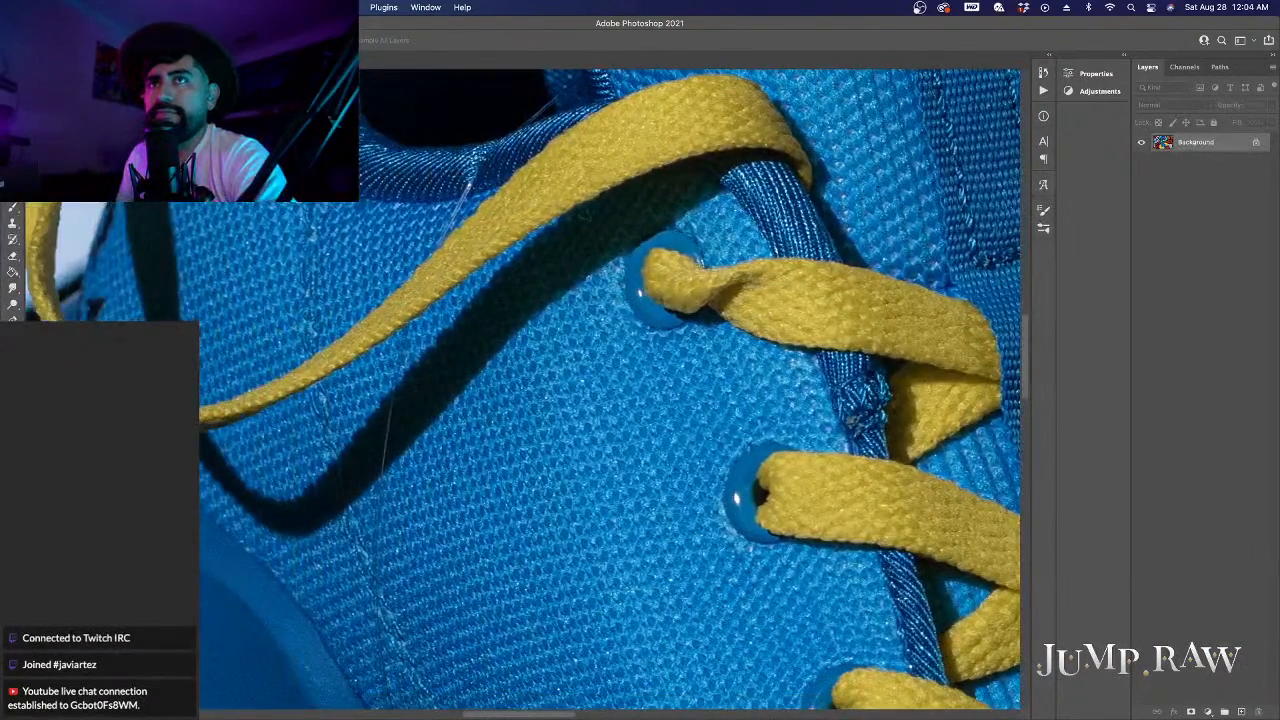
pyautogui.rightClick(13, 191)
pyautogui.click(66, 199)
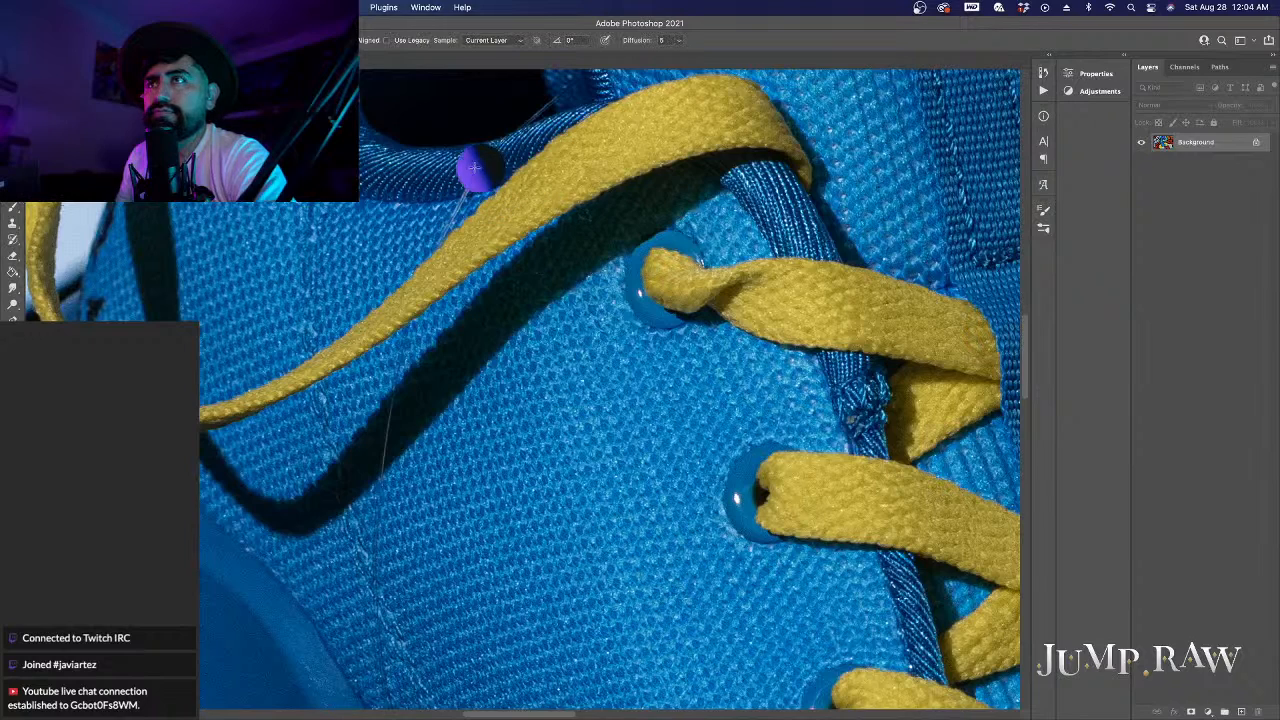
pyautogui.rightClick(13, 191)
pyautogui.click(66, 186)
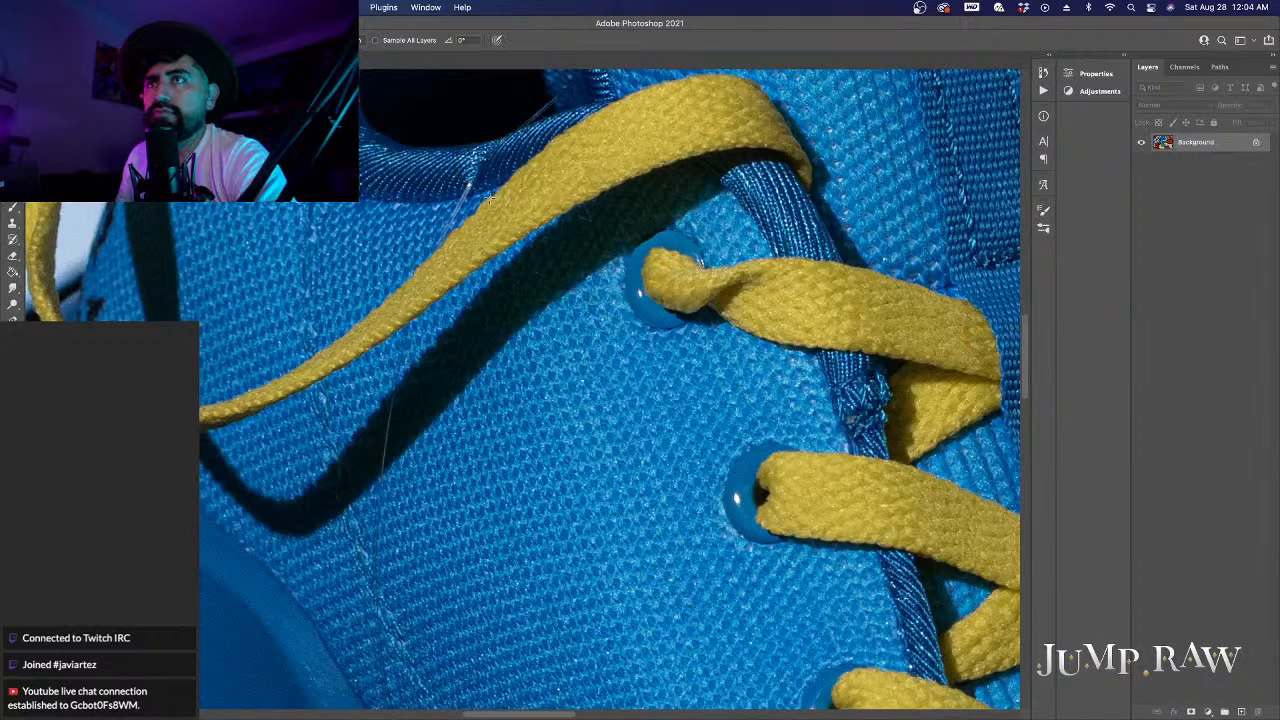
pyautogui.moveTo(478, 178)
pyautogui.mouseDown()
pyautogui.moveTo(464, 188)
pyautogui.moveTo(508, 140)
pyautogui.mouseUp()
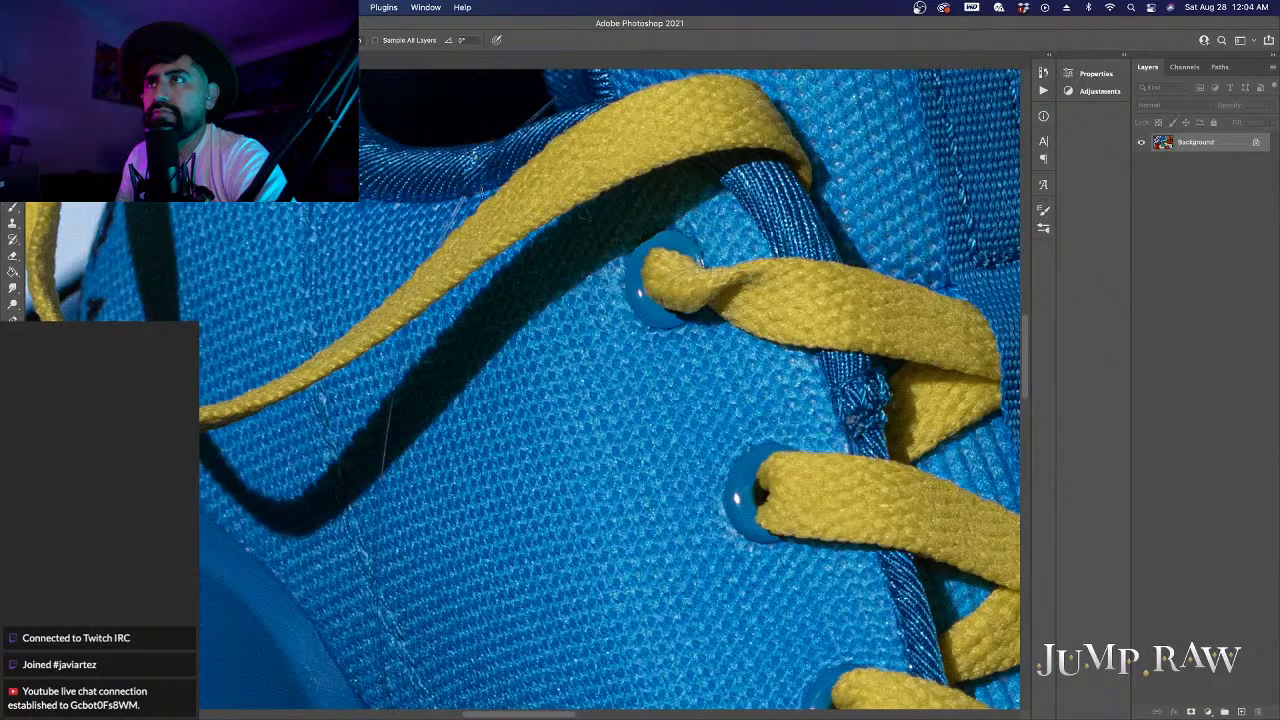
pyautogui.moveTo(460, 201)
pyautogui.mouseDown()
pyautogui.moveTo(390, 300)
pyautogui.moveTo(390, 420)
pyautogui.mouseUp()
# Step: Heal the thread continuing down the blue mesh from the lace shadow past the white stitching to the midsole edge
pyautogui.scroll(-3, 410, 296)
pyautogui.scroll(-5, 390, 420)
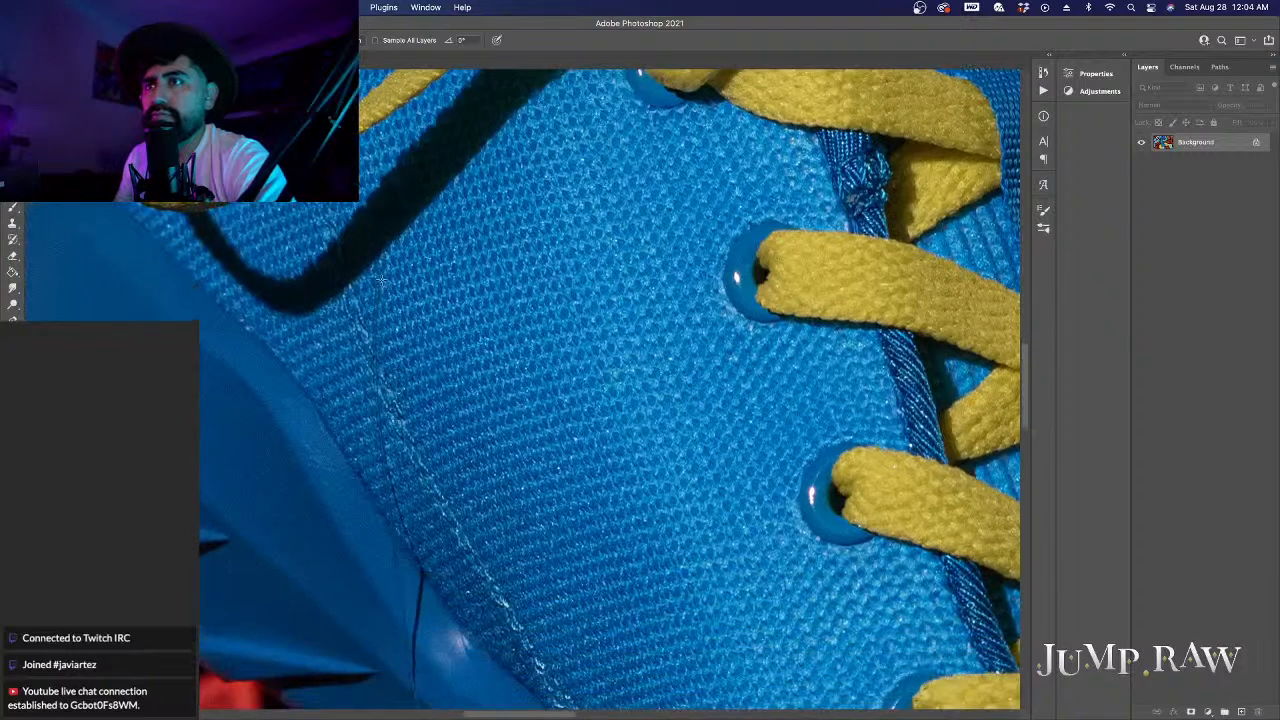
pyautogui.moveTo(380, 280)
pyautogui.mouseDown()
pyautogui.moveTo(372, 376)
pyautogui.moveTo(390, 512)
pyautogui.mouseUp()
pyautogui.scroll(-5, 390, 512)
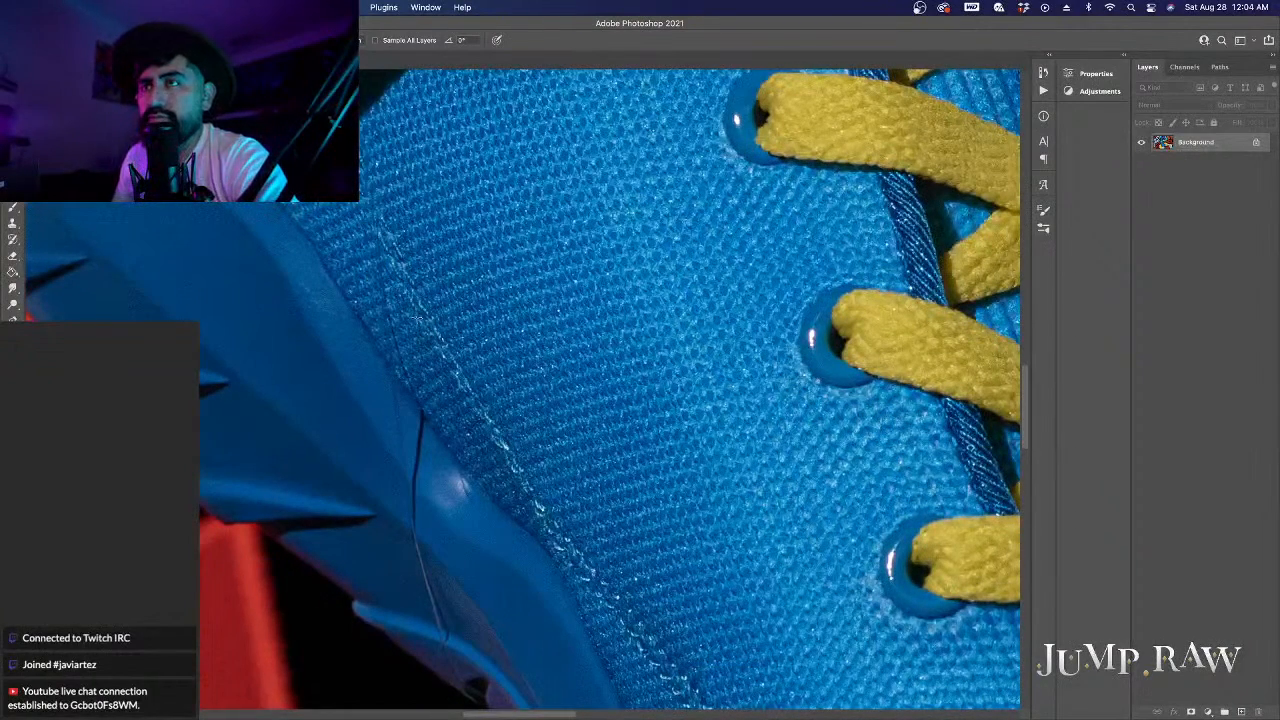
pyautogui.moveTo(400, 360); pyautogui.dragTo(381, 267)
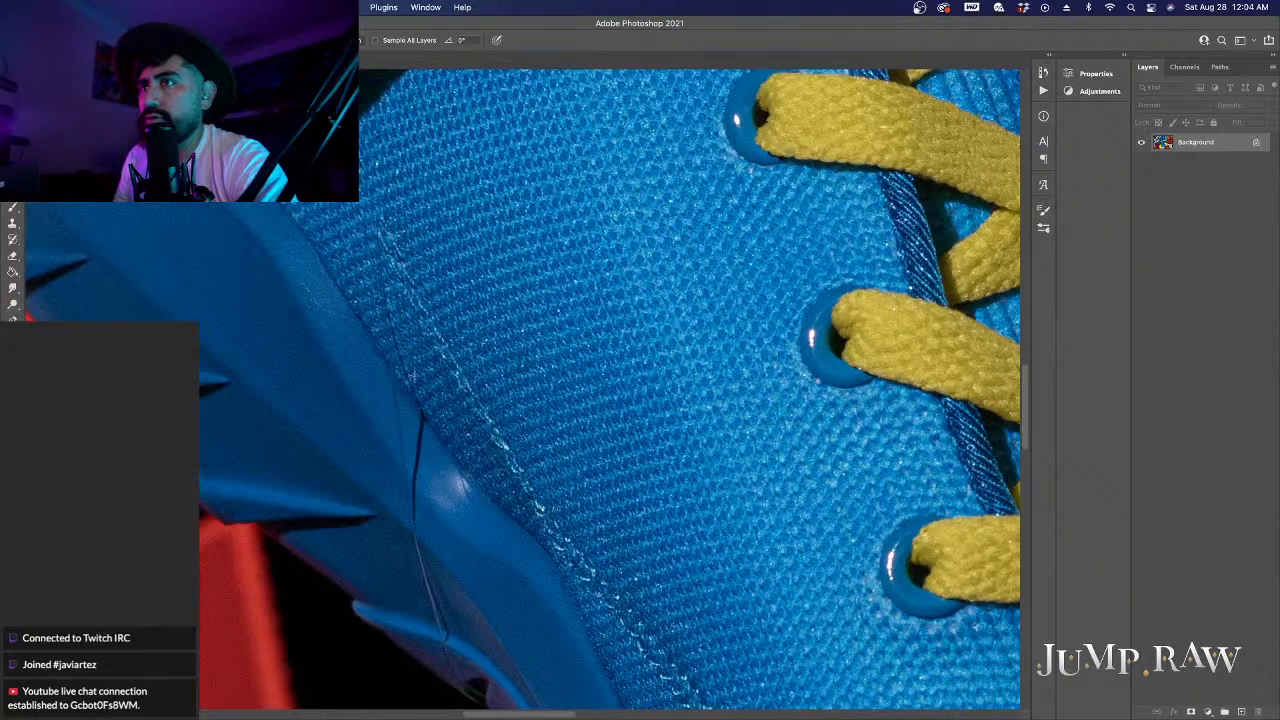
pyautogui.moveTo(422, 398); pyautogui.dragTo(398, 316)
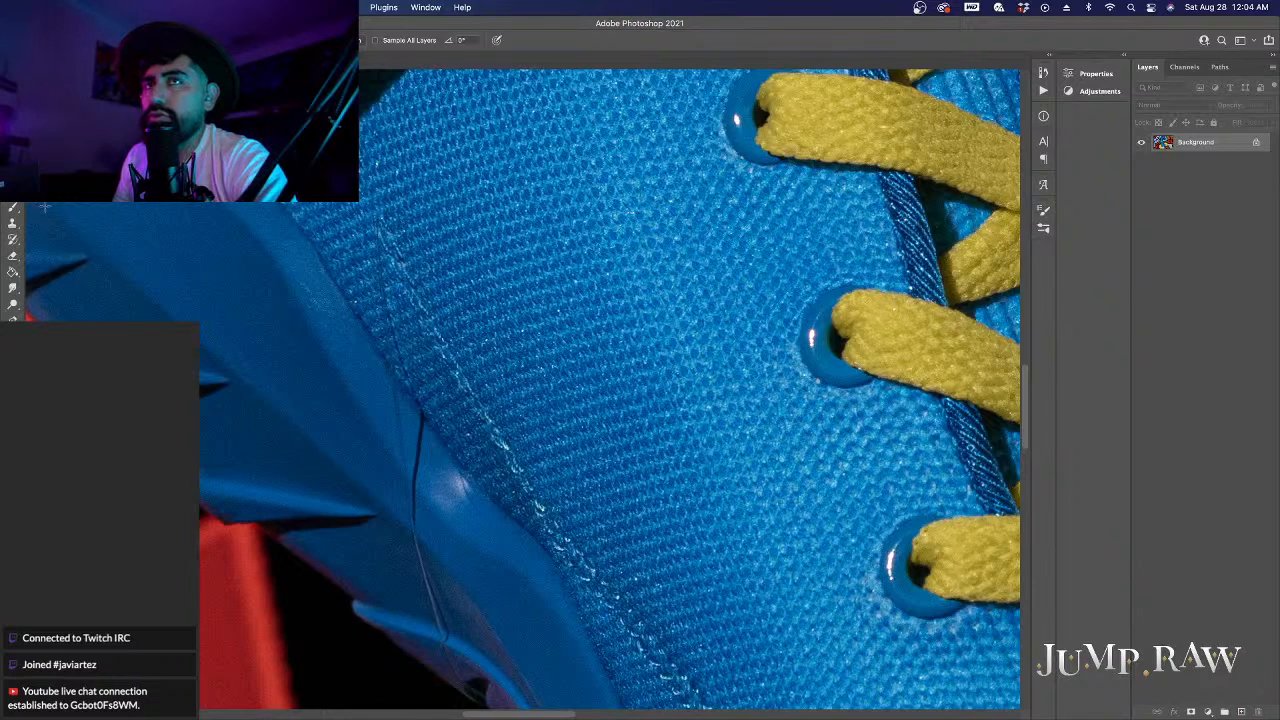
# Step: Patch the marked mesh strip beside the upper end of the white stitching with neighbouring fabric, repeating until it blends, and deselect
pyautogui.click(13, 191)
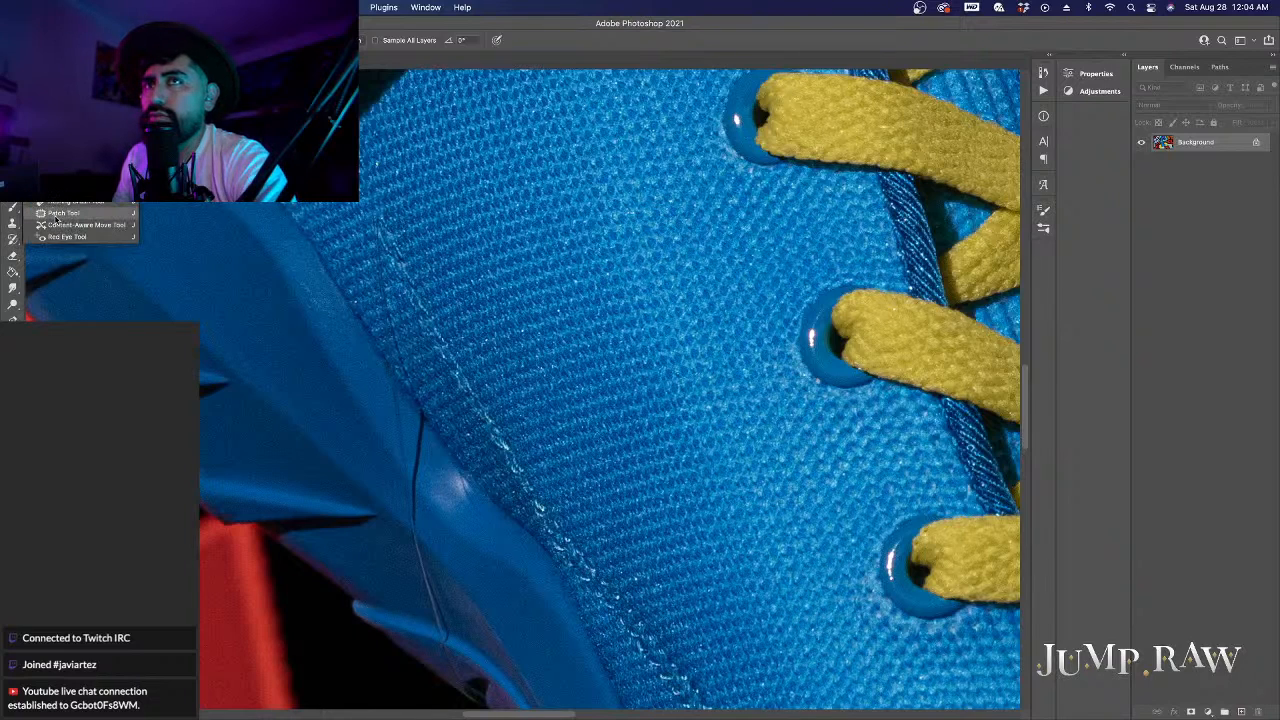
pyautogui.click(62, 211)
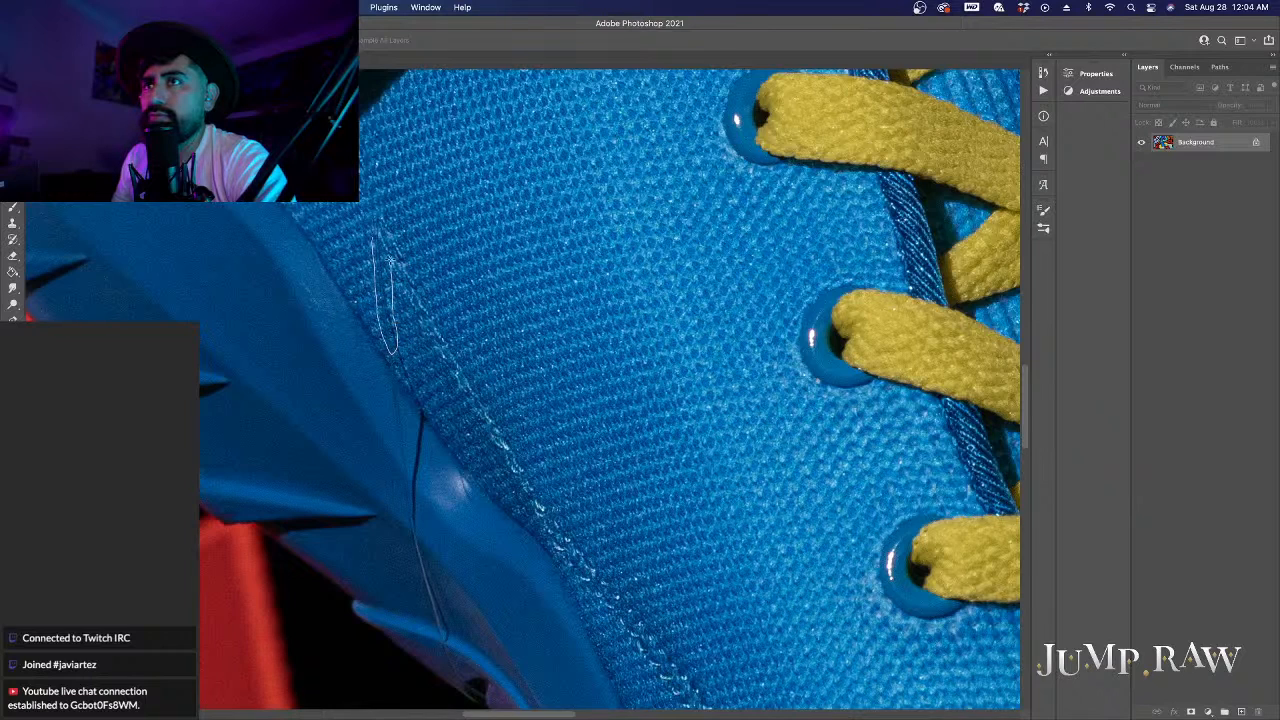
pyautogui.moveTo(374, 234); pyautogui.dragTo(373, 236)
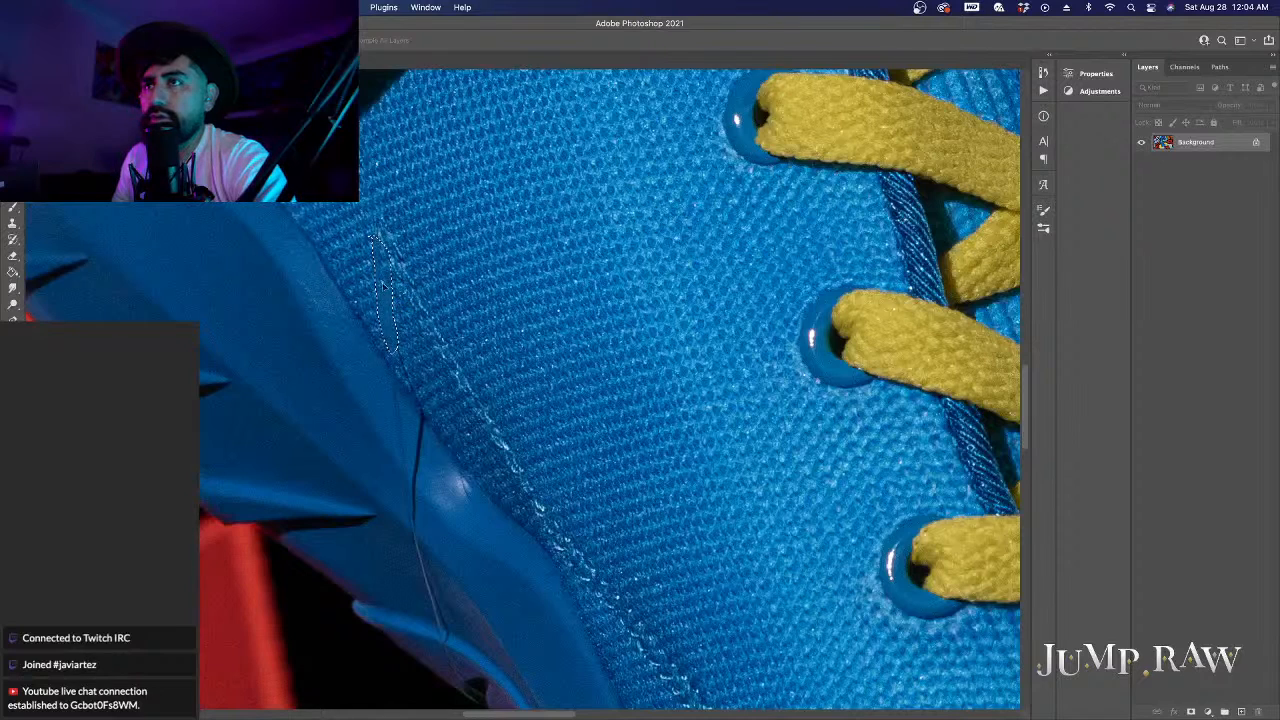
pyautogui.moveTo(385, 285); pyautogui.dragTo(529, 260)
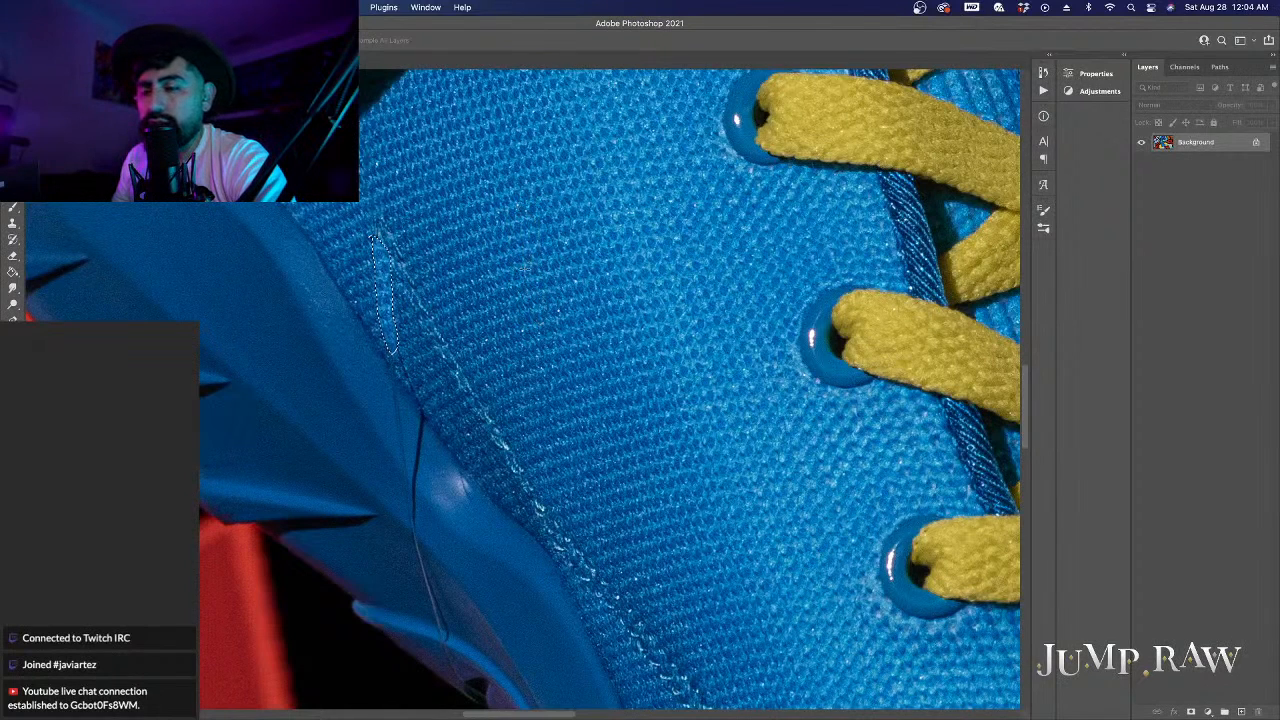
pyautogui.press('super+d')
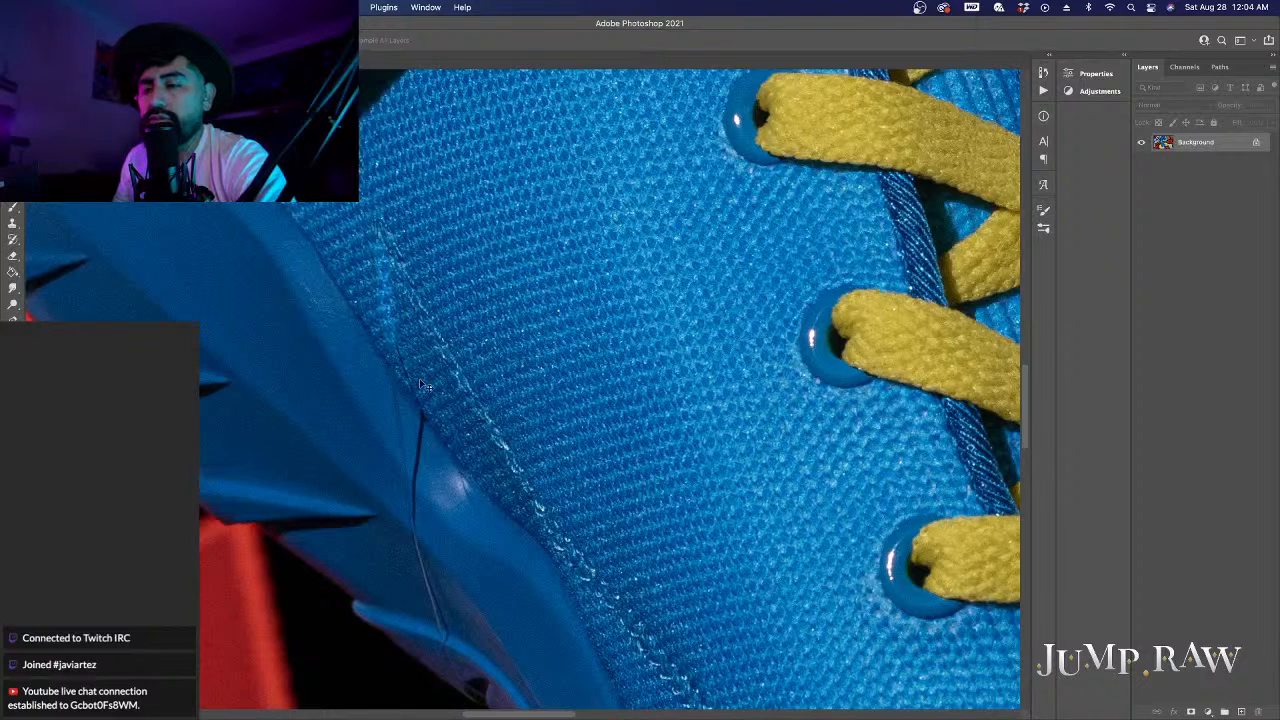
pyautogui.moveTo(376, 238)
pyautogui.mouseDown()
pyautogui.moveTo(385, 252)
pyautogui.moveTo(373, 240)
pyautogui.mouseUp()
pyautogui.moveTo(381, 289); pyautogui.dragTo(360, 255)
pyautogui.press('super+d')
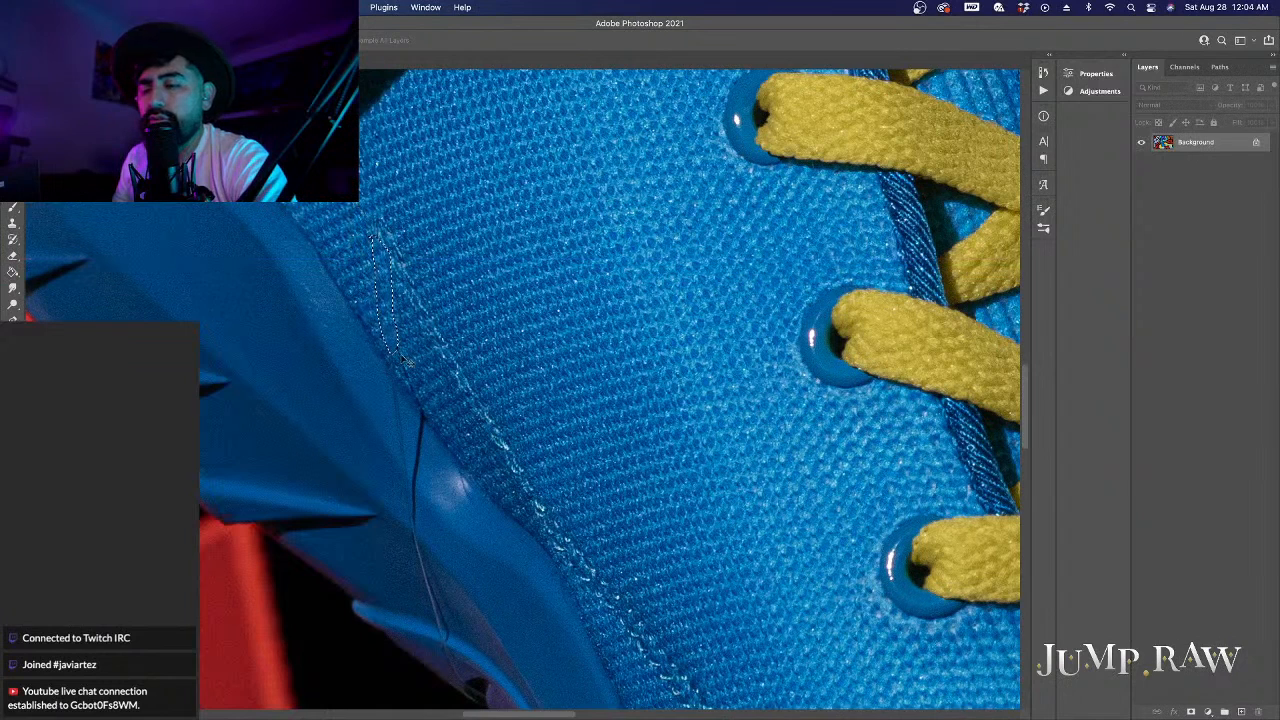
pyautogui.scroll(-3, 418, 378)
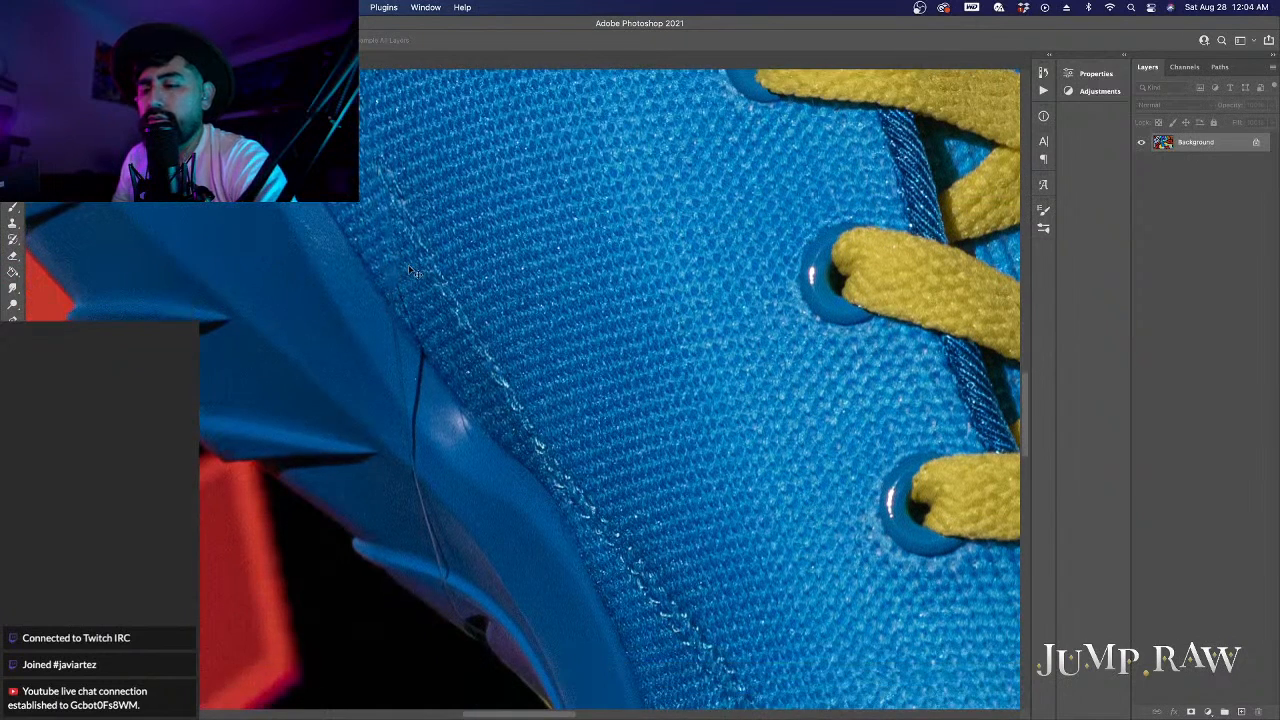
pyautogui.moveTo(374, 178)
pyautogui.mouseDown()
pyautogui.moveTo(395, 284)
pyautogui.moveTo(374, 178)
pyautogui.mouseUp()
pyautogui.moveTo(389, 231); pyautogui.dragTo(366, 200)
pyautogui.press('super+d')
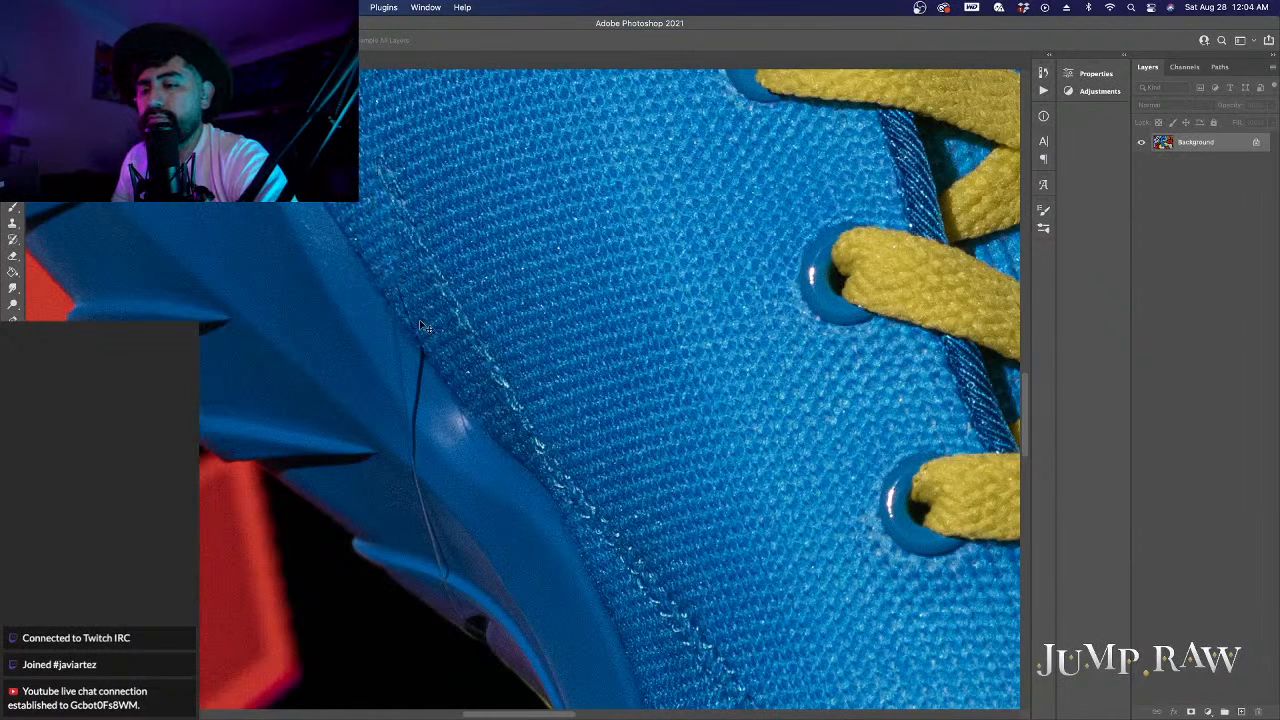
# Step: Return to the Spot Healing Brush and heal the short dark thread in the mesh just above the midsole edge
pyautogui.scroll(3, 415, 298)
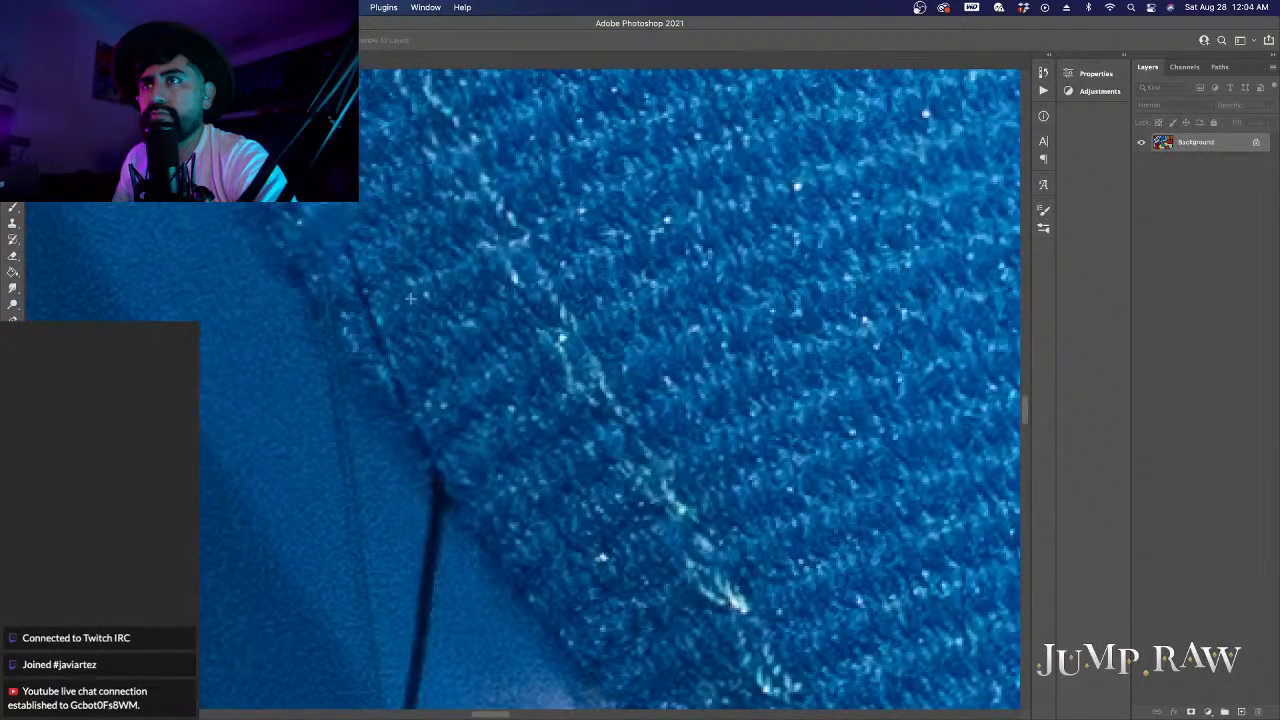
pyautogui.click(13, 191)
pyautogui.click(50, 202)
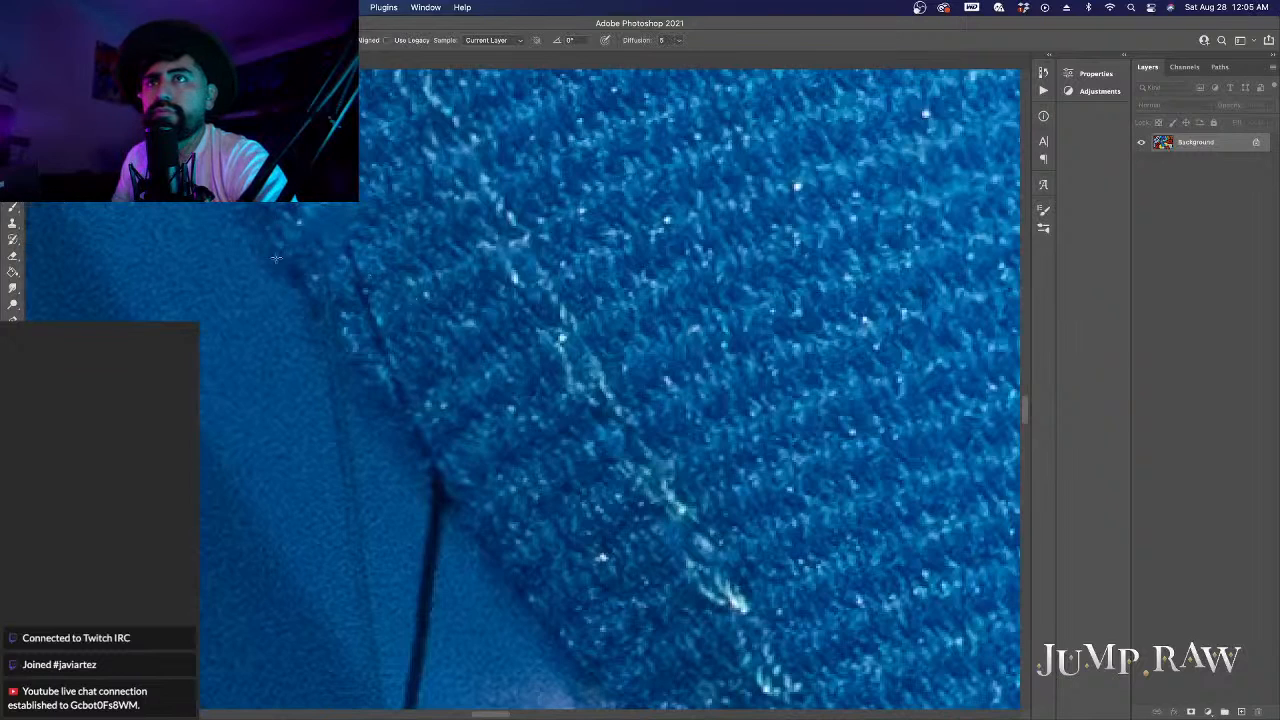
pyautogui.click(13, 191)
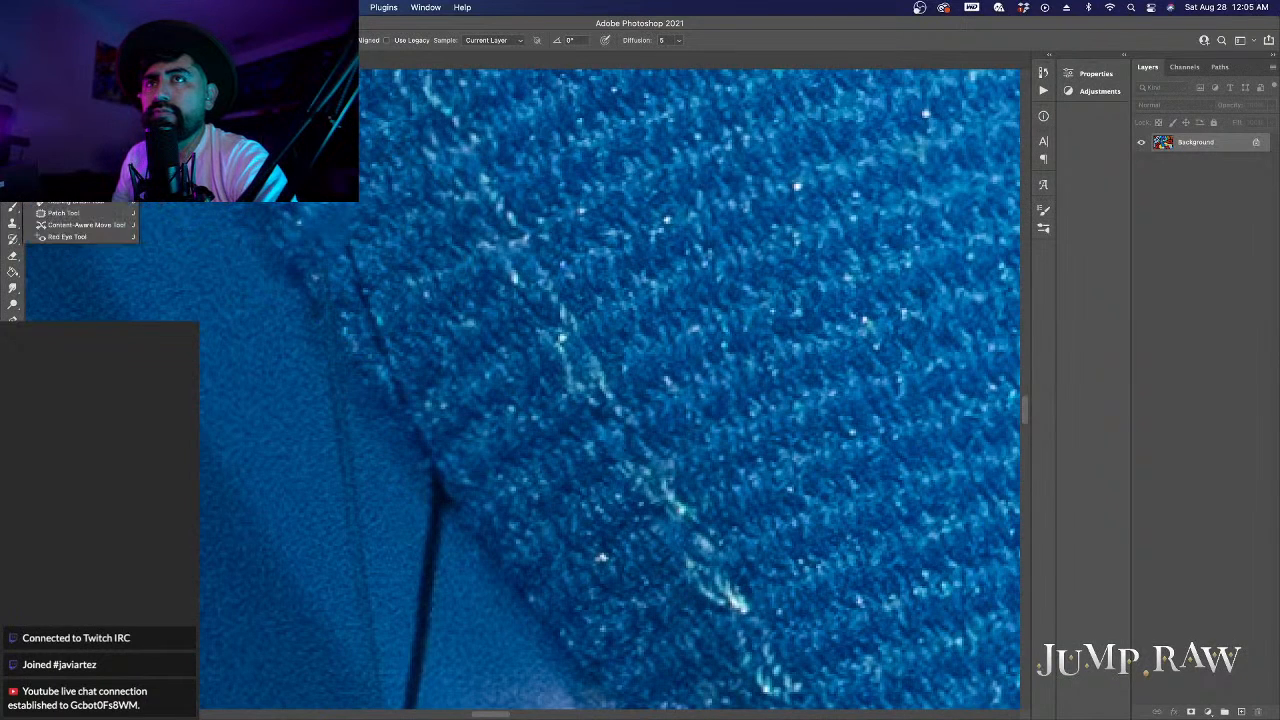
pyautogui.click(50, 190)
pyautogui.rightClick(399, 288)
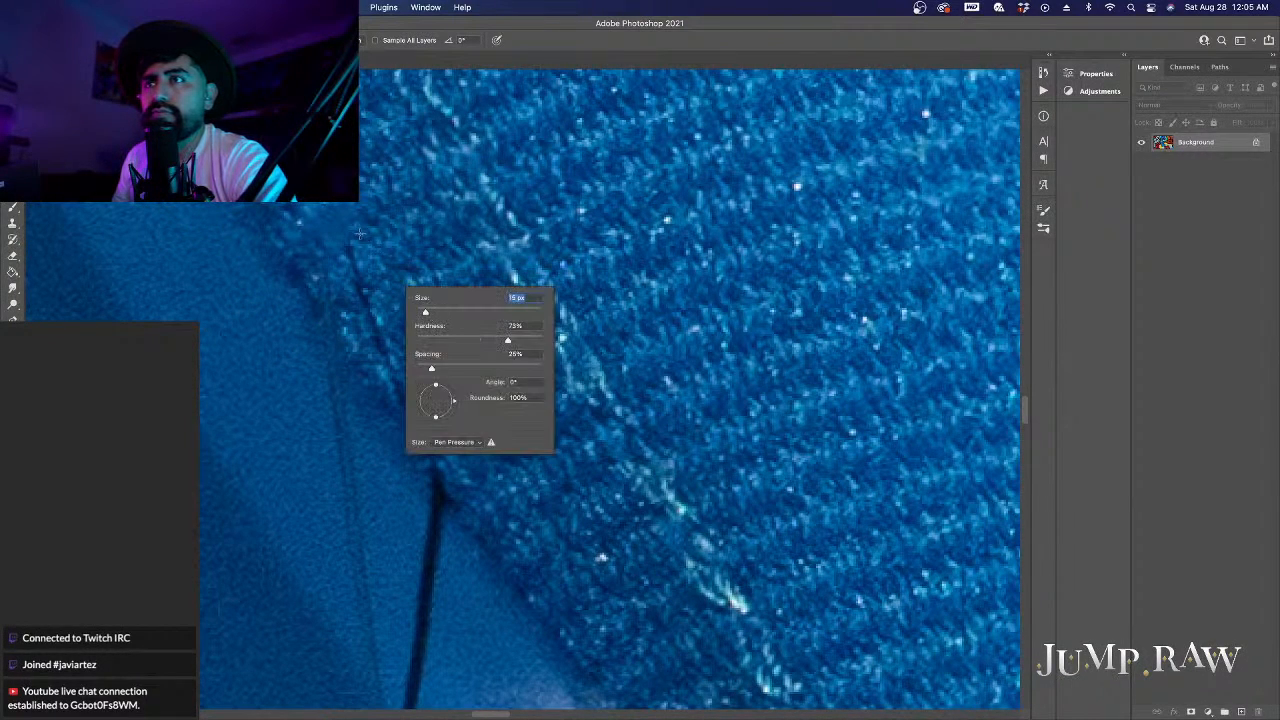
pyautogui.press('Return')
pyautogui.moveTo(352, 228)
pyautogui.mouseDown()
pyautogui.moveTo(340, 250)
pyautogui.moveTo(416, 386)
pyautogui.mouseUp()
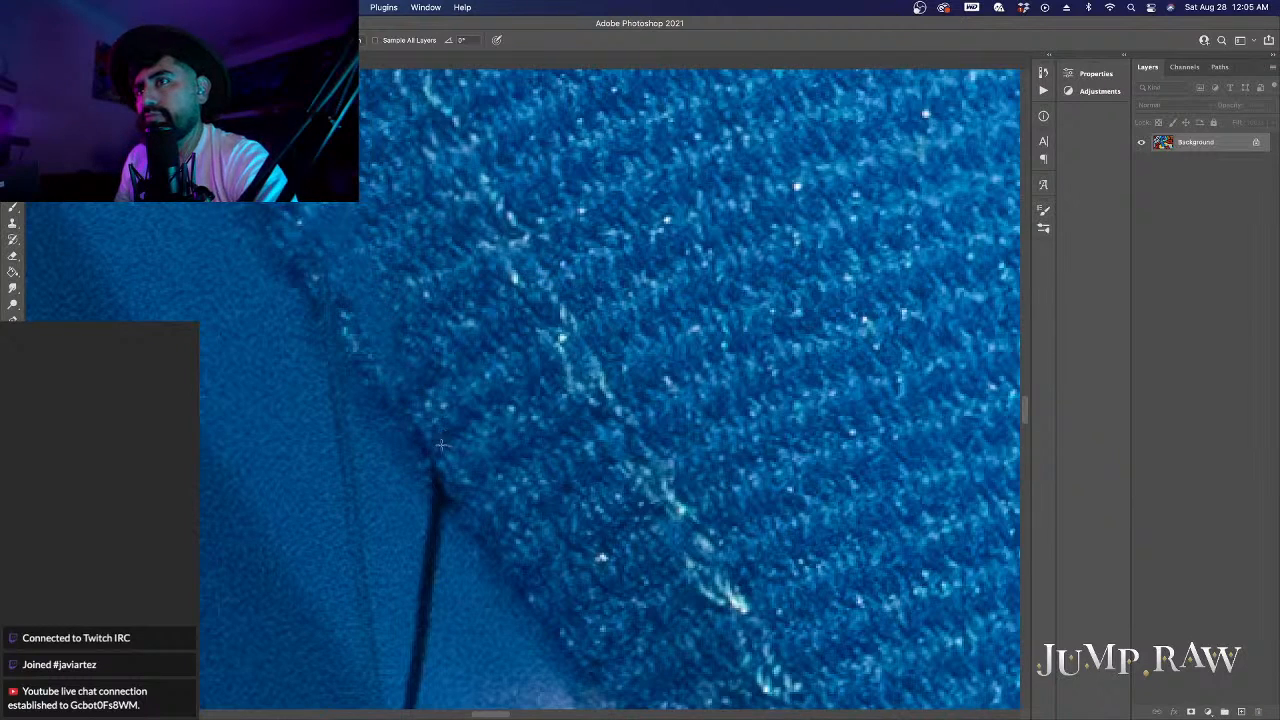
# Step: Heal the faint thin line running down the smooth blue midsole beside the dark thread
pyautogui.scroll(-3, 441, 444)
pyautogui.moveTo(326, 218)
pyautogui.mouseDown()
pyautogui.moveTo(329, 320)
pyautogui.moveTo(370, 535)
pyautogui.mouseUp()
pyautogui.scroll(-3, 370, 535)
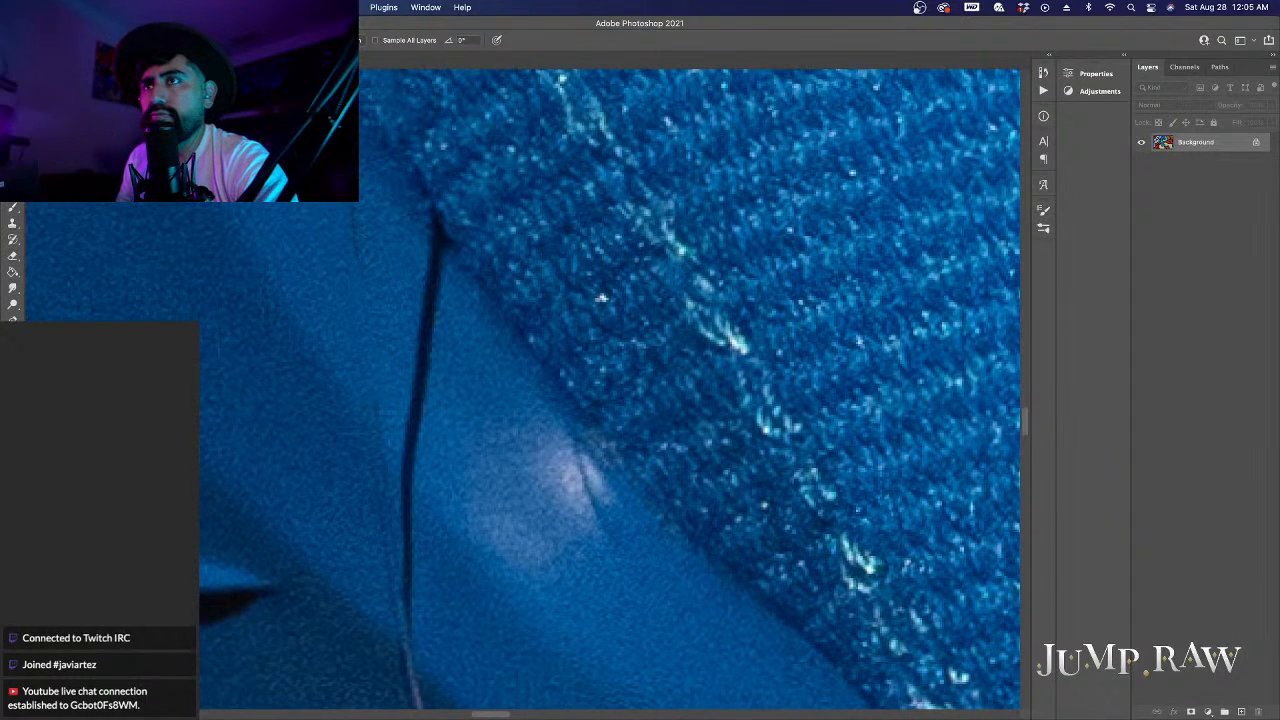
pyautogui.scroll(-3, 376, 262)
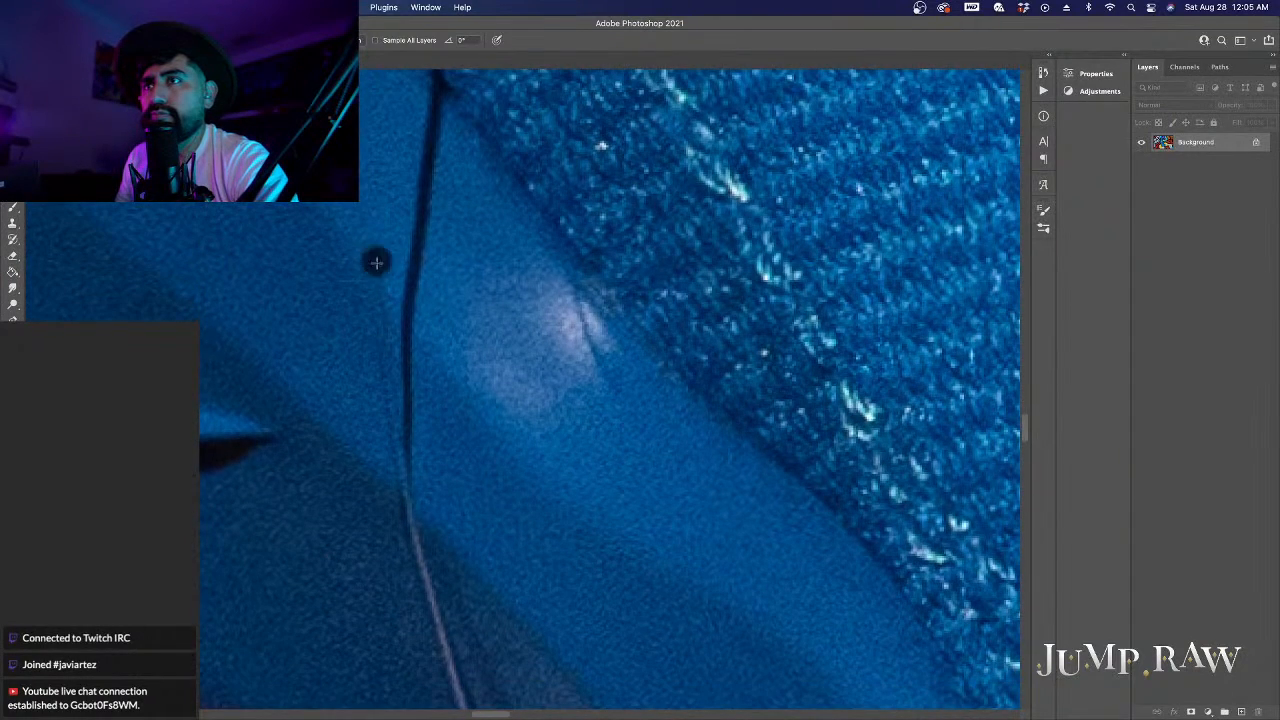
pyautogui.moveTo(376, 262); pyautogui.dragTo(393, 442)
# Step: Heal the dark thread running down the blue midsole and its leftover dark spot at the mesh edge
pyautogui.moveTo(422, 114)
pyautogui.mouseDown()
pyautogui.moveTo(412, 300)
pyautogui.moveTo(410, 480)
pyautogui.moveTo(389, 442)
pyautogui.moveTo(393, 475)
pyautogui.moveTo(394, 405)
pyautogui.mouseUp()
pyautogui.scroll(1, 412, 404)
pyautogui.scroll(3, 404, 489)
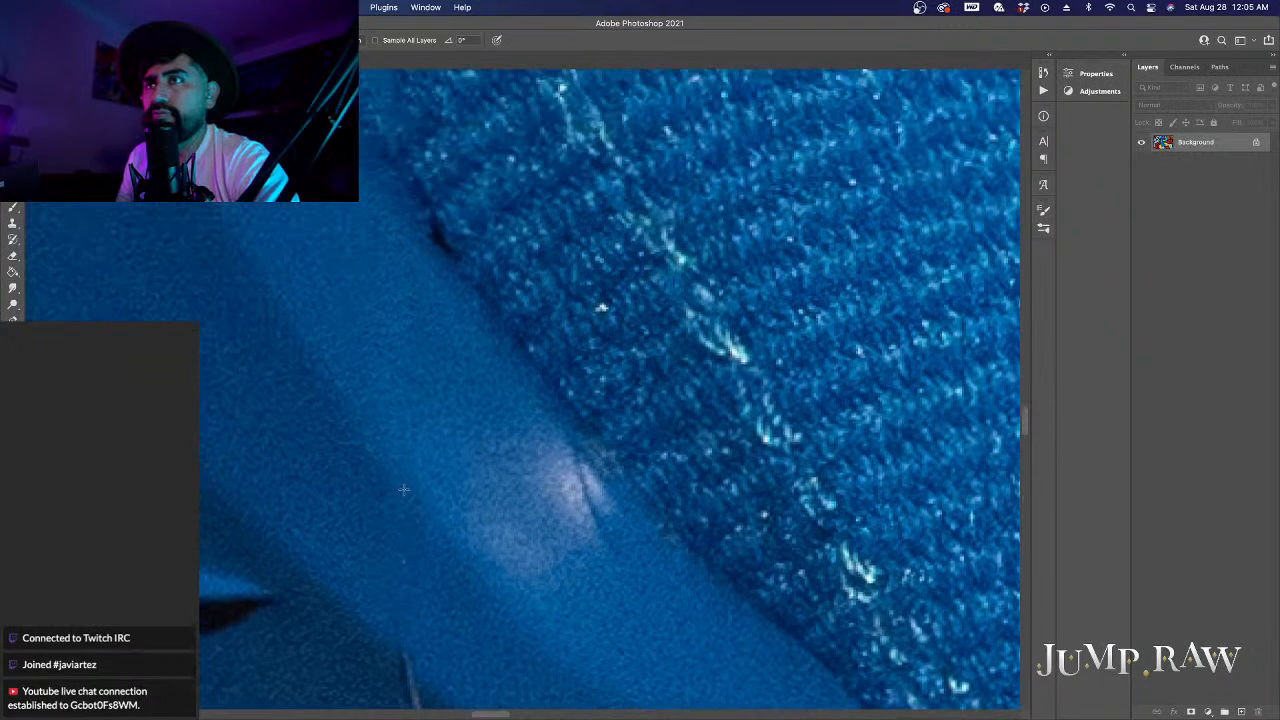
pyautogui.moveTo(436, 220); pyautogui.dragTo(444, 266)
# Step: Heal the pale thread crossing the dark lower part of the sole down to the bright blue ridge
pyautogui.scroll(-10, 428, 332)
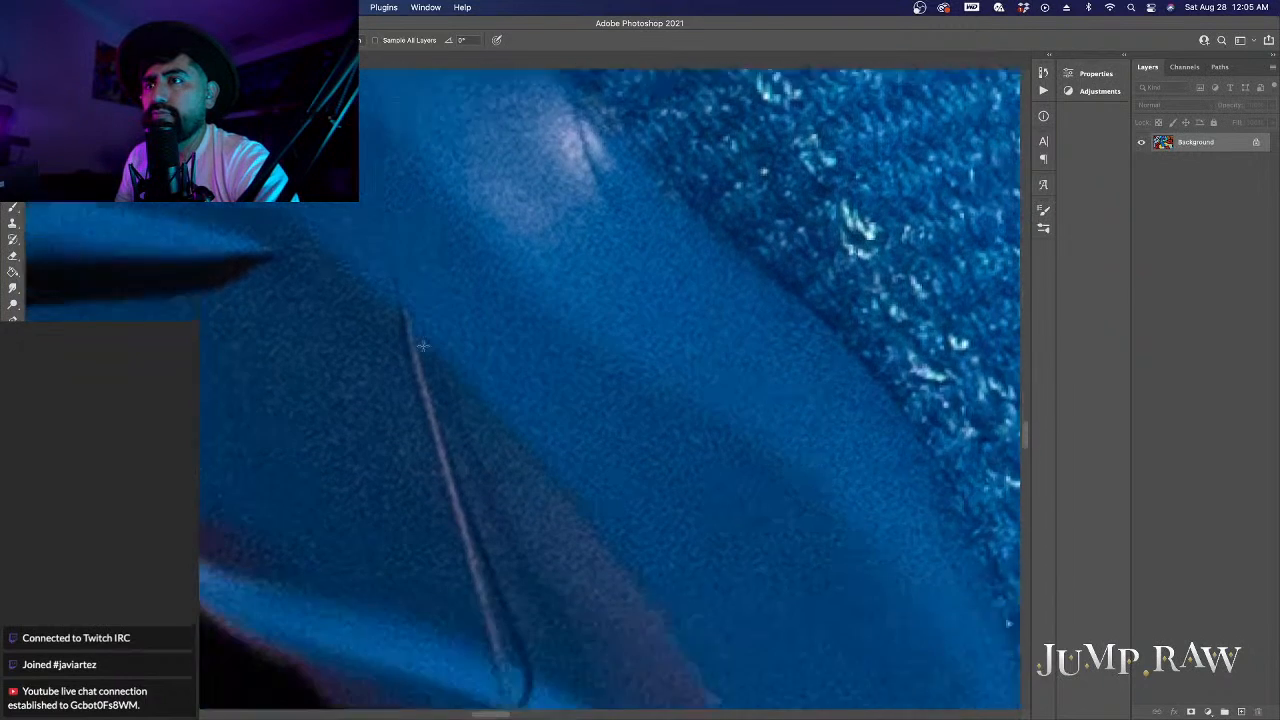
pyautogui.click(400, 228)
pyautogui.moveTo(402, 258); pyautogui.dragTo(512, 584)
pyautogui.scroll(-4, 495, 545)
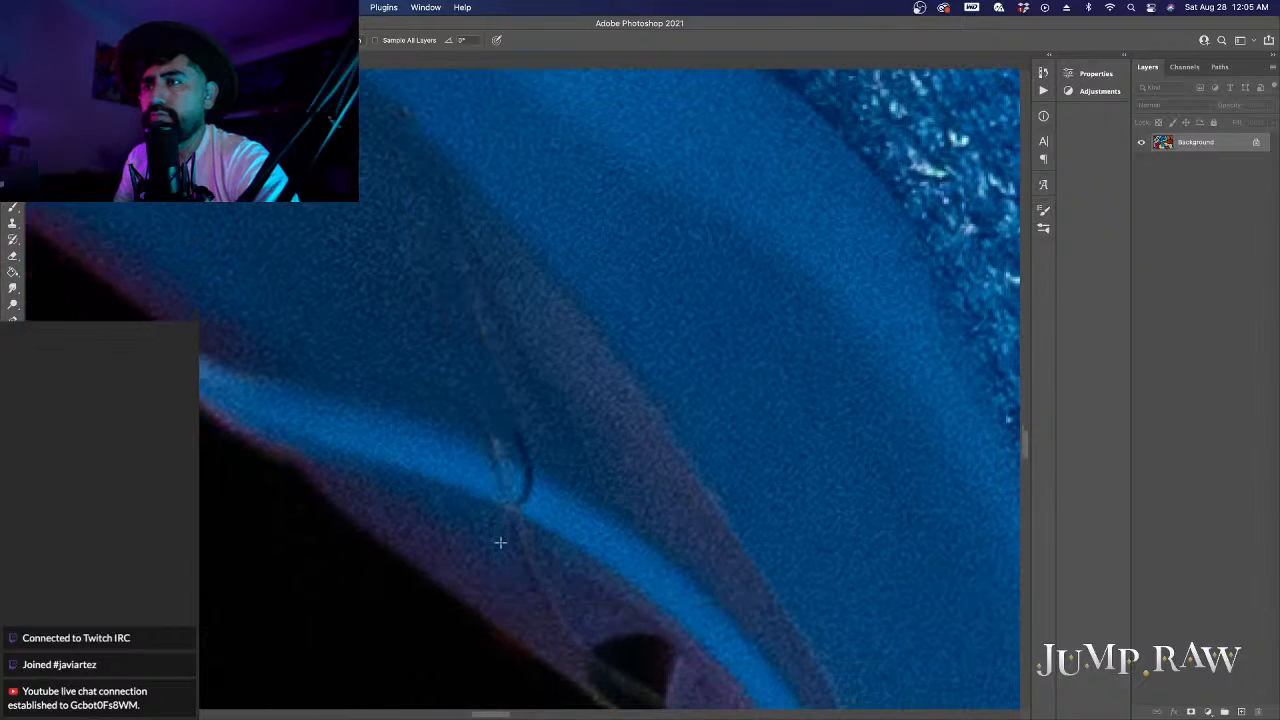
# Step: Heal the thread crossing the bright blue ridge of the sole and continuing down to the small dark notch
pyautogui.click(485, 419)
pyautogui.moveTo(490, 440)
pyautogui.mouseDown()
pyautogui.moveTo(541, 460)
pyautogui.moveTo(490, 463)
pyautogui.moveTo(546, 502)
pyautogui.moveTo(517, 498)
pyautogui.moveTo(496, 470)
pyautogui.moveTo(534, 470)
pyautogui.moveTo(543, 530)
pyautogui.moveTo(518, 539)
pyautogui.moveTo(591, 655)
pyautogui.mouseUp()
pyautogui.scroll(-7, 551, 533)
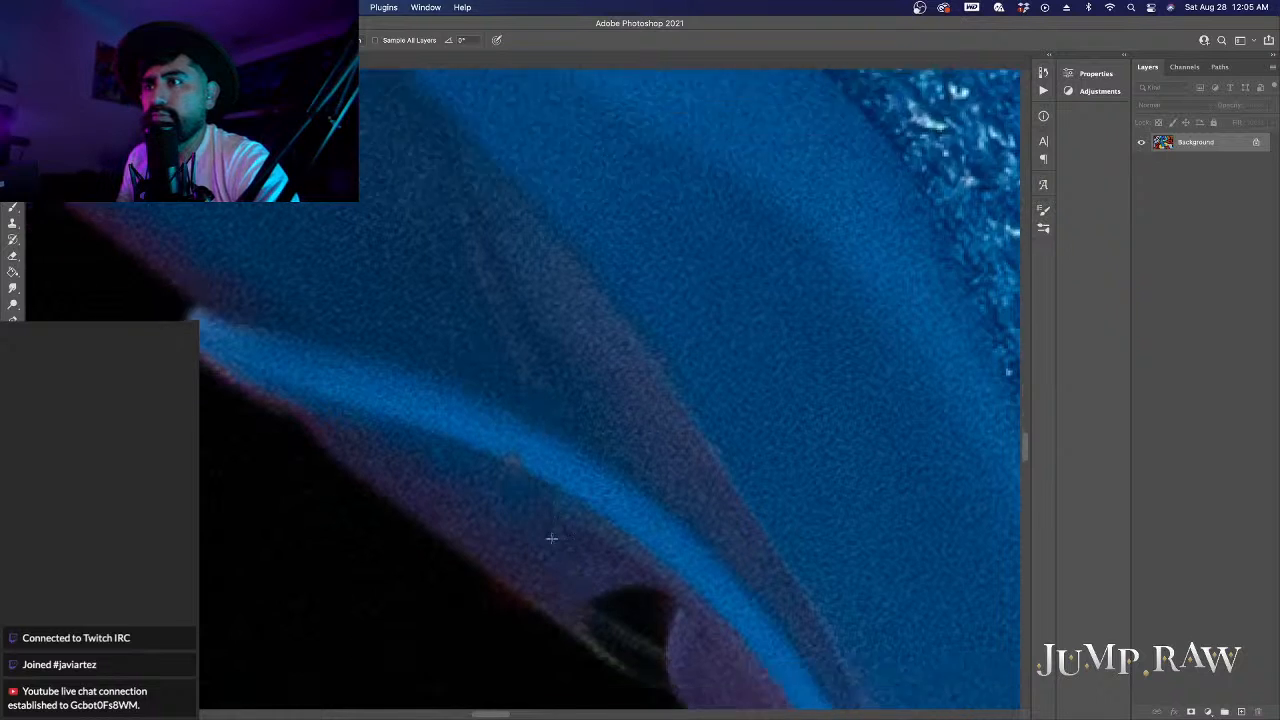
pyautogui.scroll(-6, 552, 533)
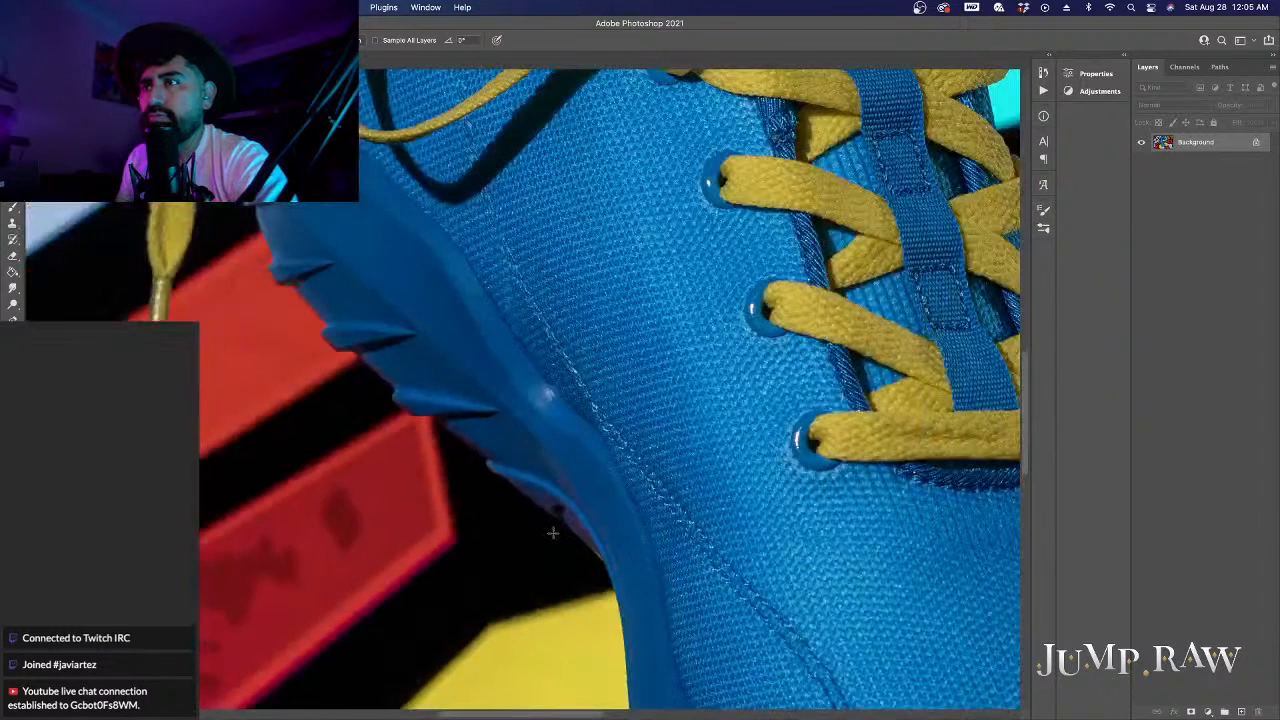
pyautogui.scroll(8, 557, 521)
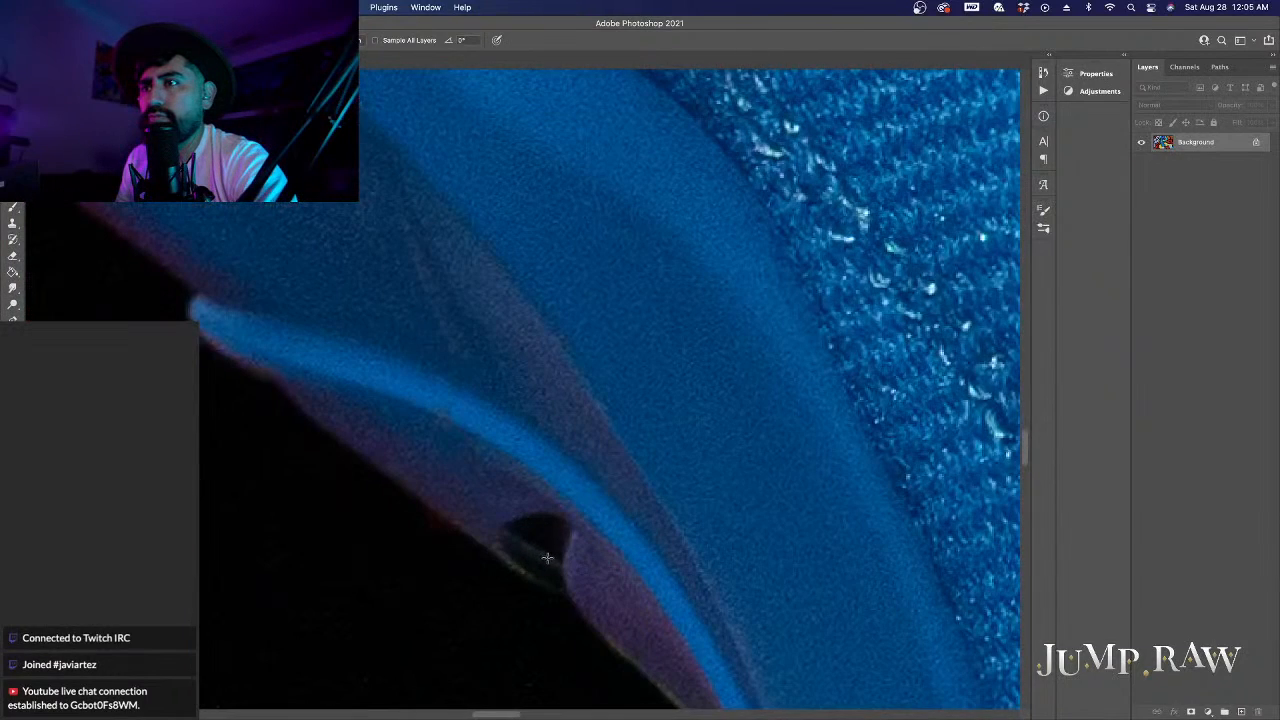
# Step: Heal the pale thread inside the small dark notch of the sole and the leftover spot just under the bright ridge
pyautogui.moveTo(547, 558); pyautogui.dragTo(529, 548)
pyautogui.click(508, 536)
pyautogui.click(513, 537)
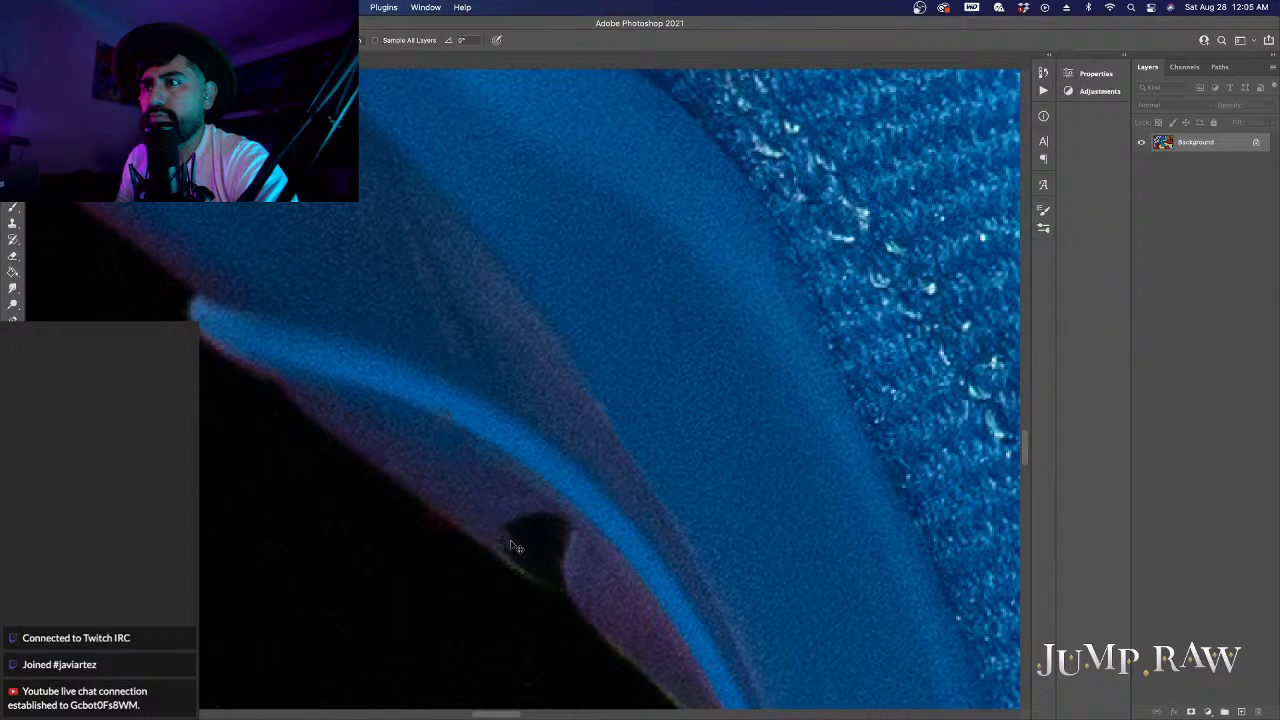
pyautogui.click(510, 544)
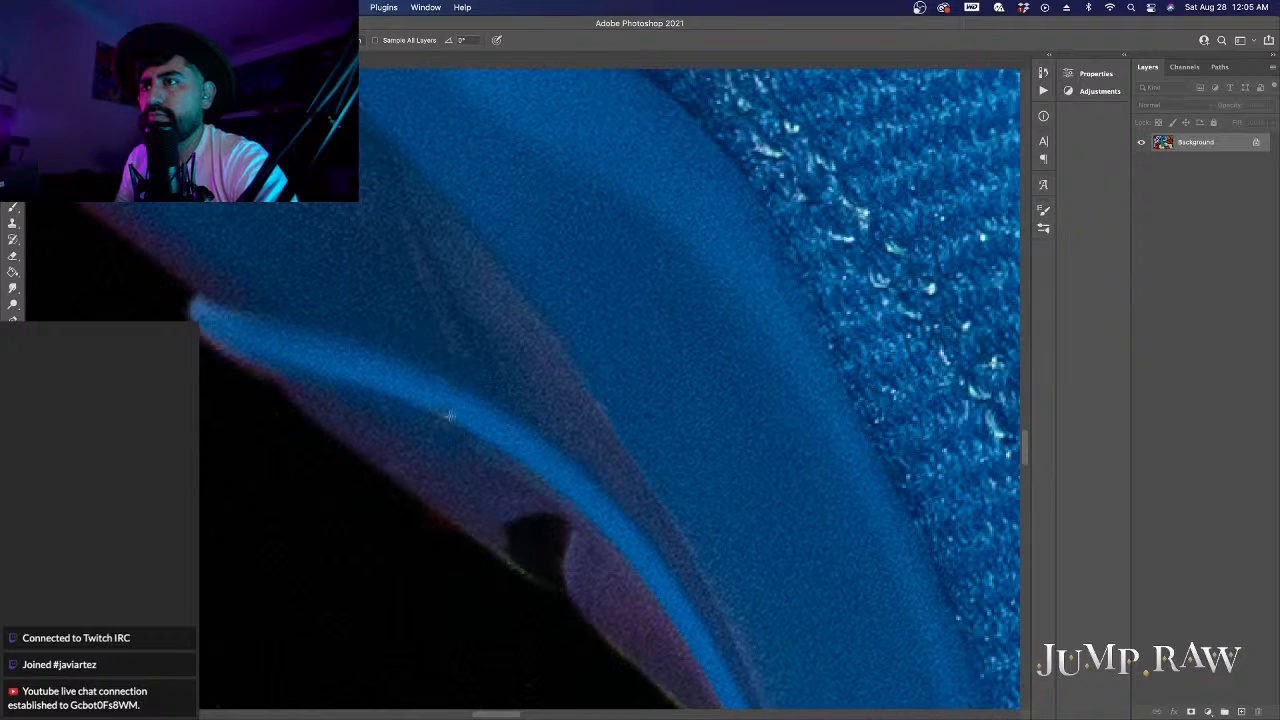
pyautogui.scroll(-4, 512, 505)
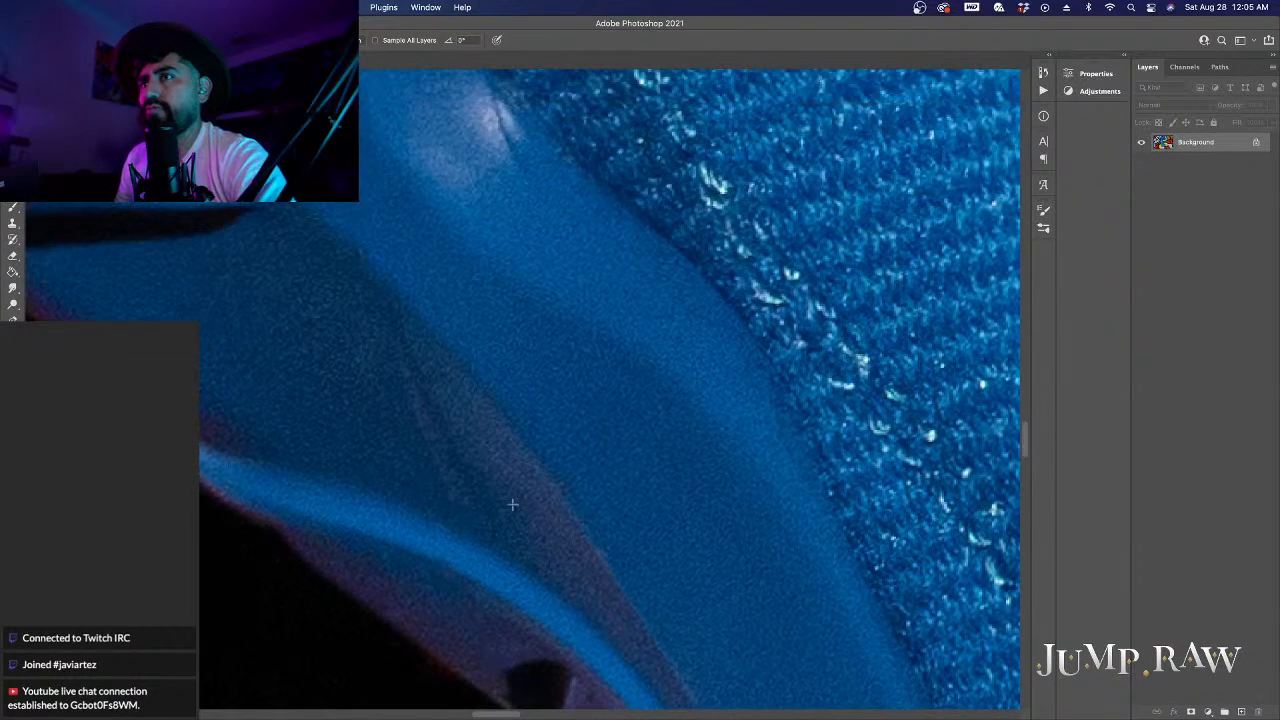
# Step: Save and close the retouched shoe image, switch to Lightroom and display the tunnel-background shoe photo JEM00026-Edit.tif
pyautogui.press('super+0')
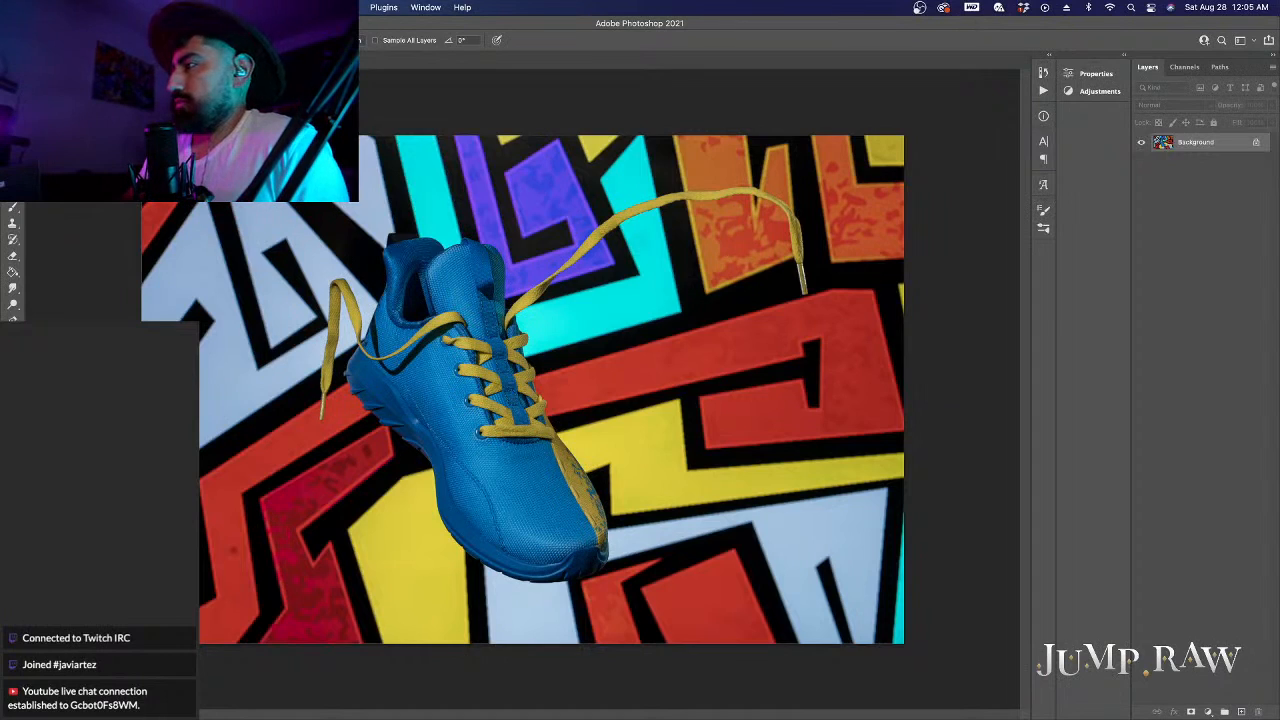
pyautogui.press('super+w')
pyautogui.click(677, 272)
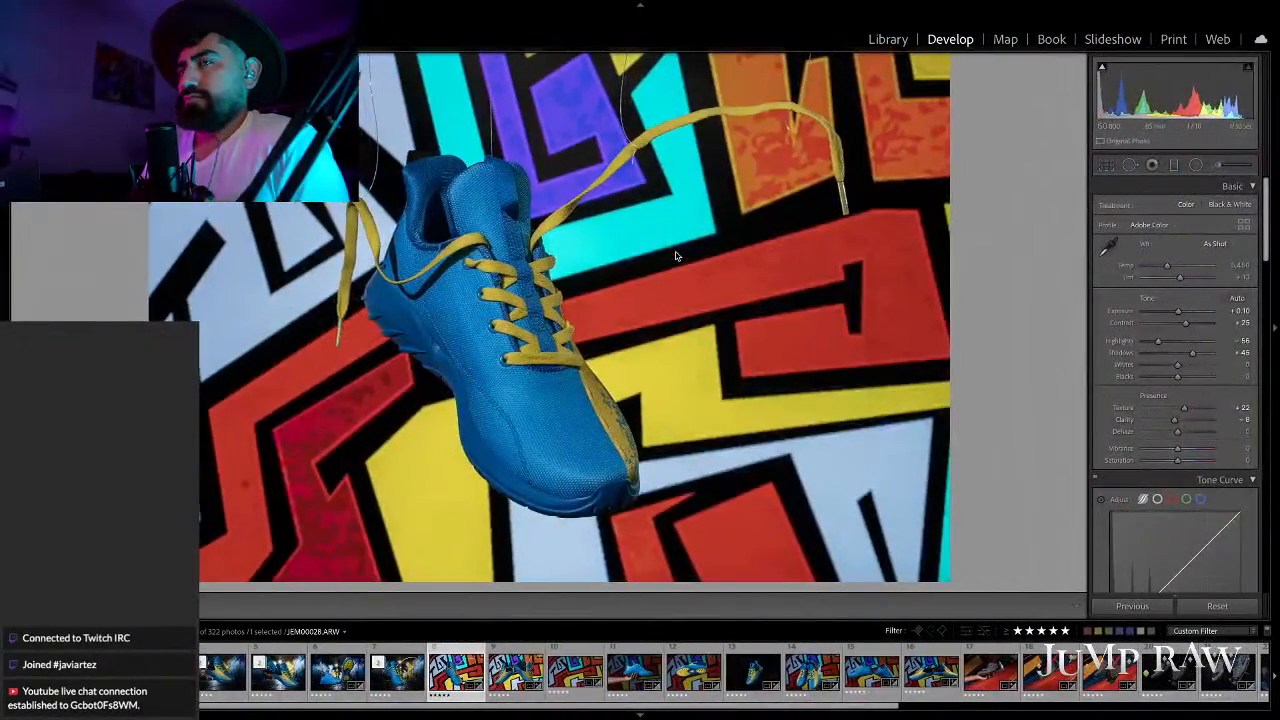
pyautogui.click(402, 690)
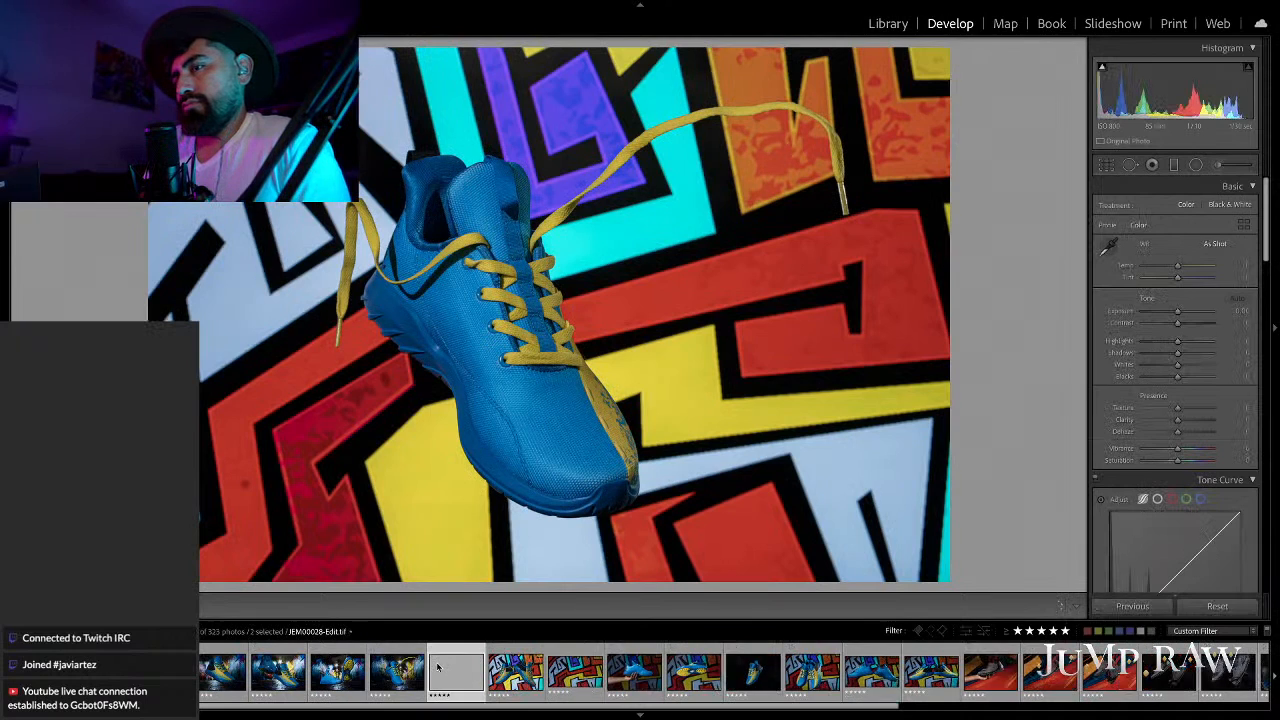
pyautogui.press('Left')
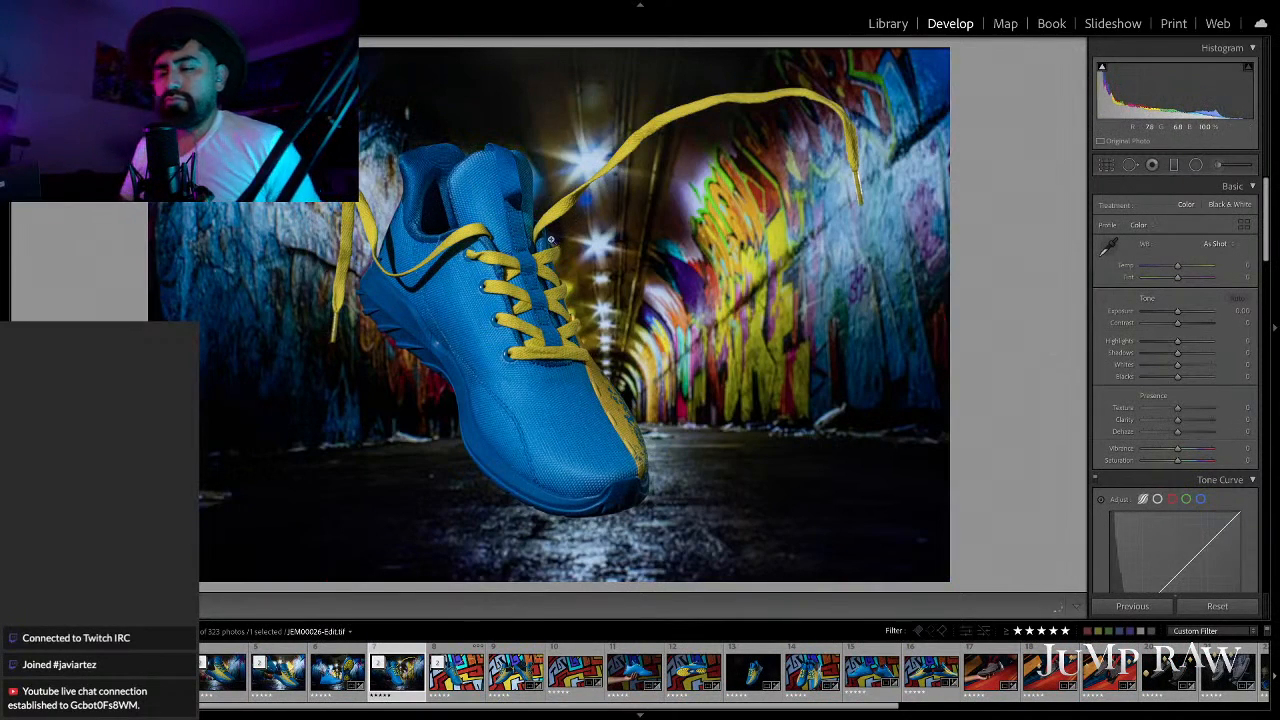
# Step: Open a copy of the tunnel-background shoe photo with Lightroom adjustments in Adobe Photoshop 2021
pyautogui.press('alt')
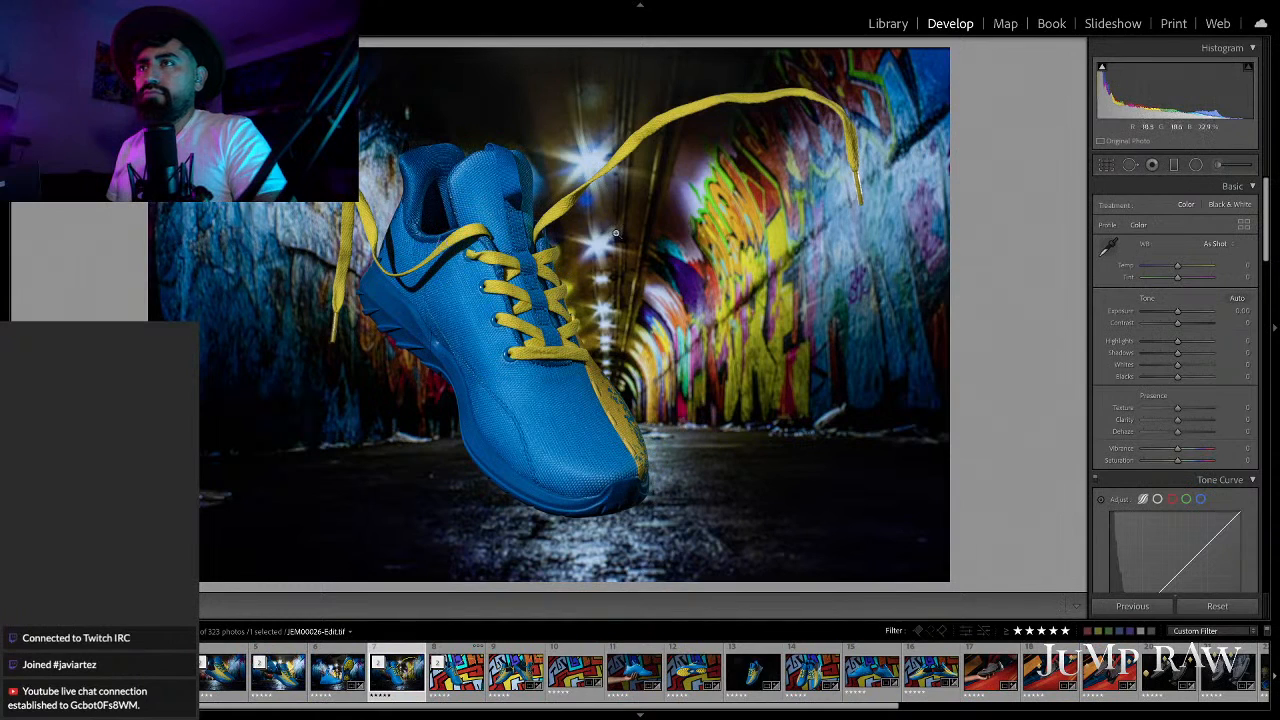
pyautogui.rightClick(631, 238)
pyautogui.moveTo(751, 352)
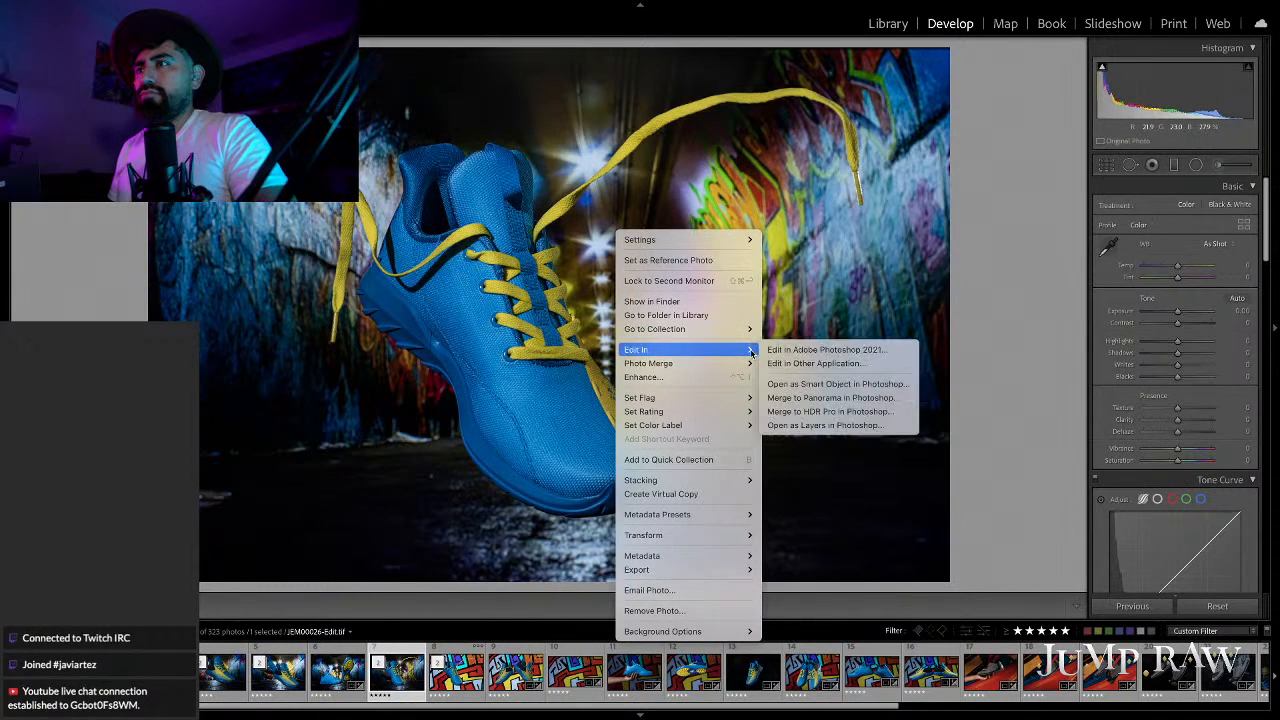
pyautogui.click(807, 349)
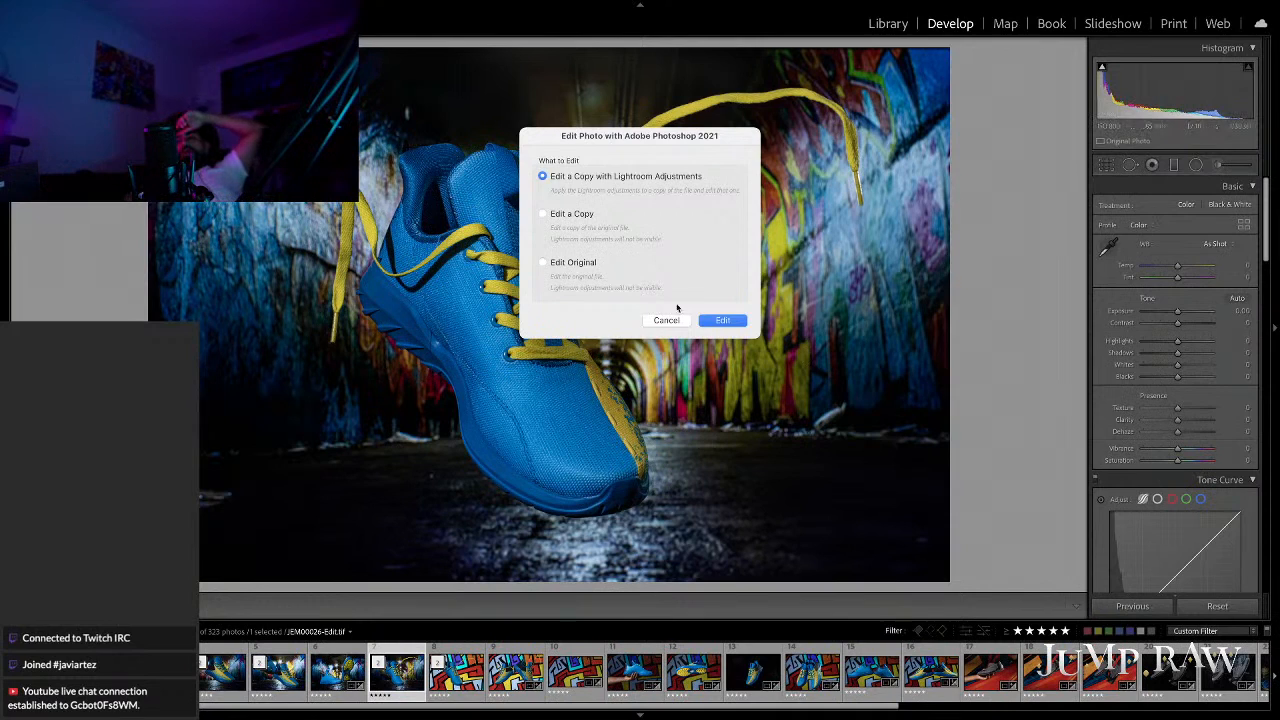
pyautogui.click(723, 321)
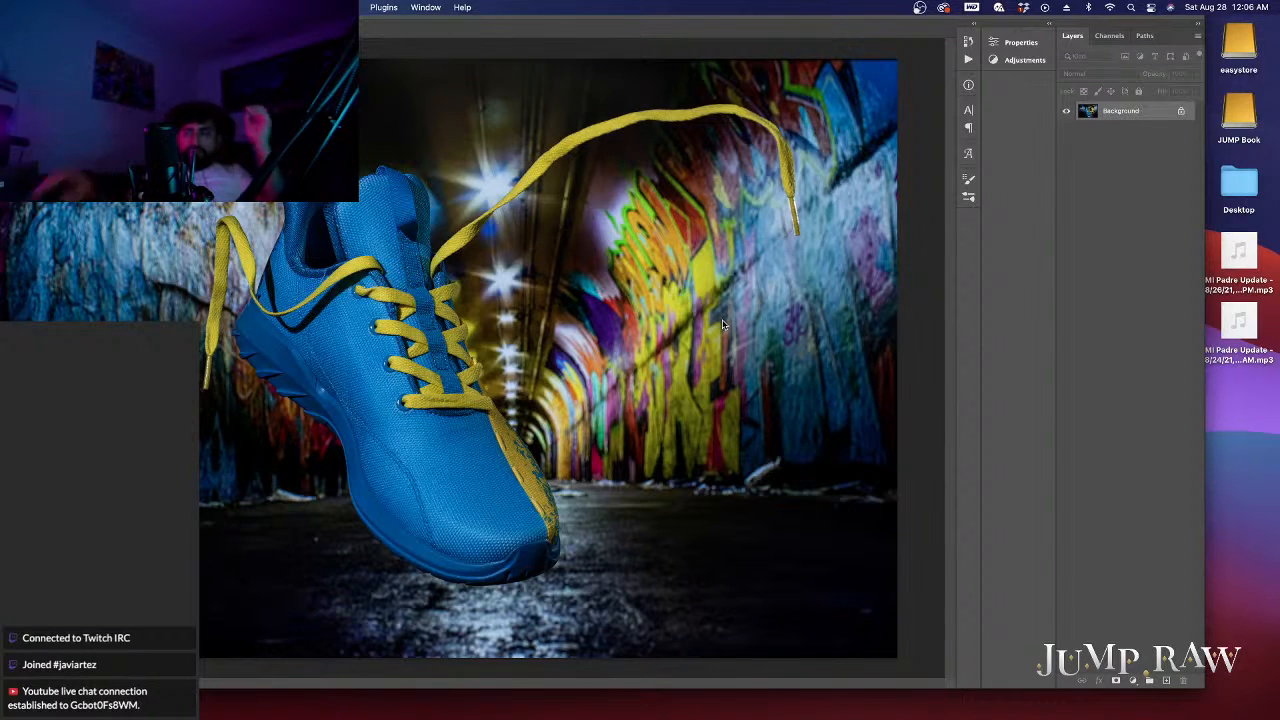
pyautogui.click(1020, 43)
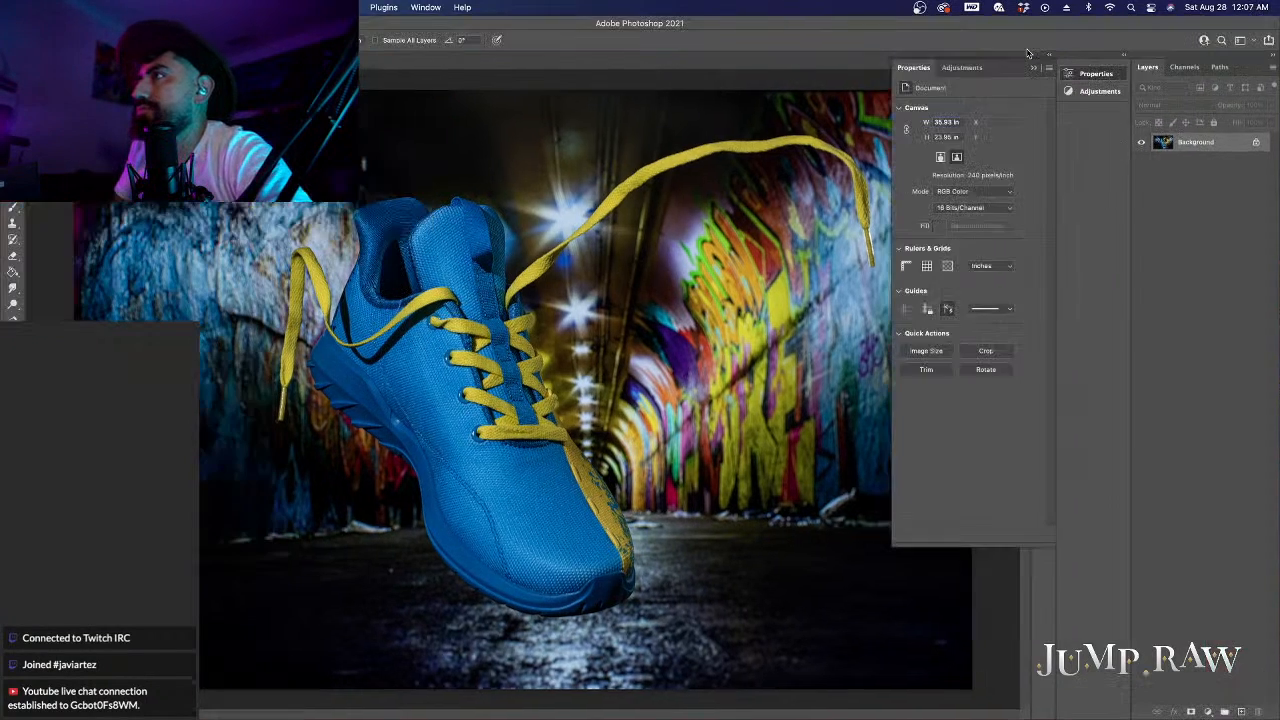
pyautogui.click(1078, 73)
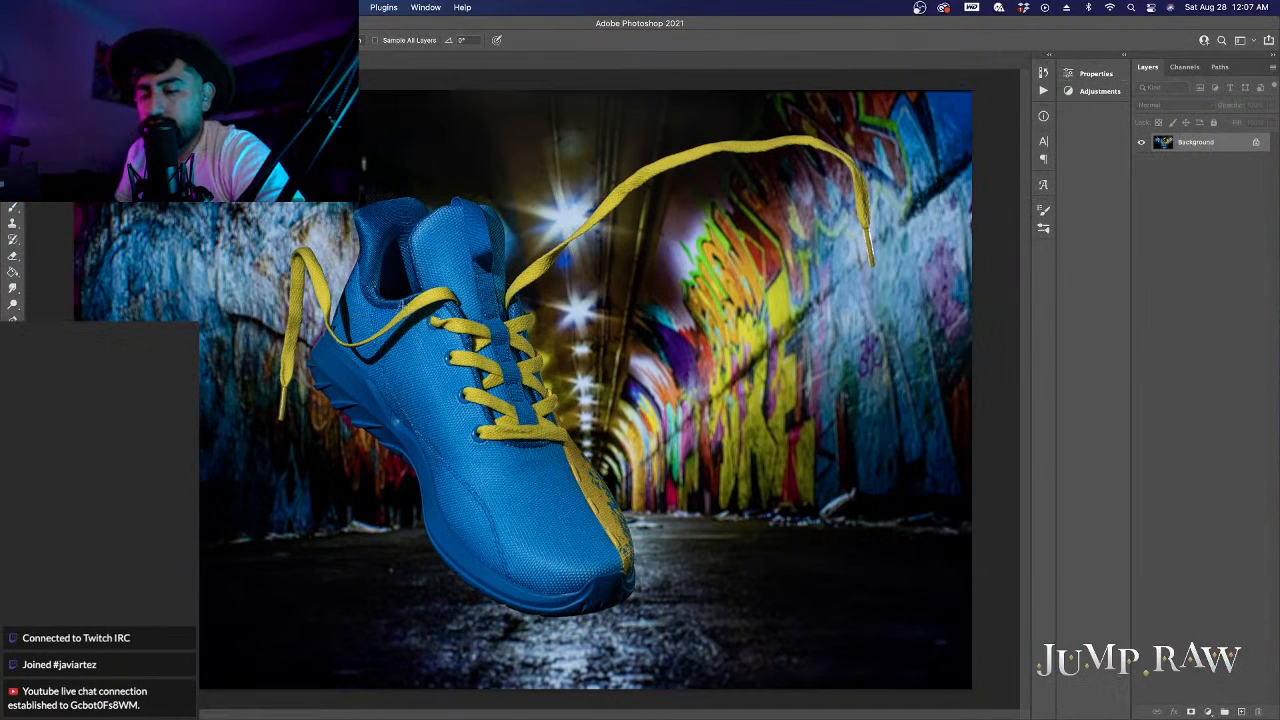
# Step: Heal the stray thread remnants along the edge between the dark shoe opening and the ribbed collar above the yellow lace
pyautogui.click(400, 309)
pyautogui.click(398, 298)
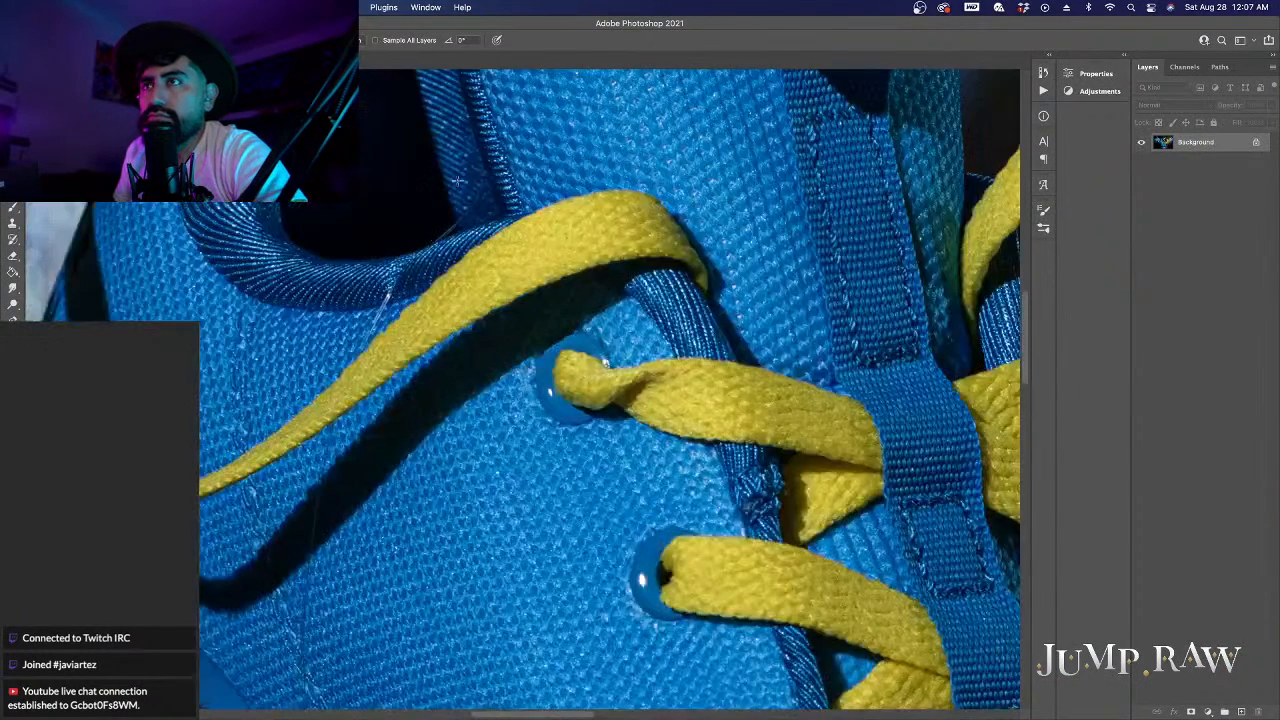
pyautogui.click(466, 169)
pyautogui.moveTo(529, 246)
pyautogui.mouseDown()
pyautogui.moveTo(458, 318)
pyautogui.moveTo(370, 374)
pyautogui.mouseUp()
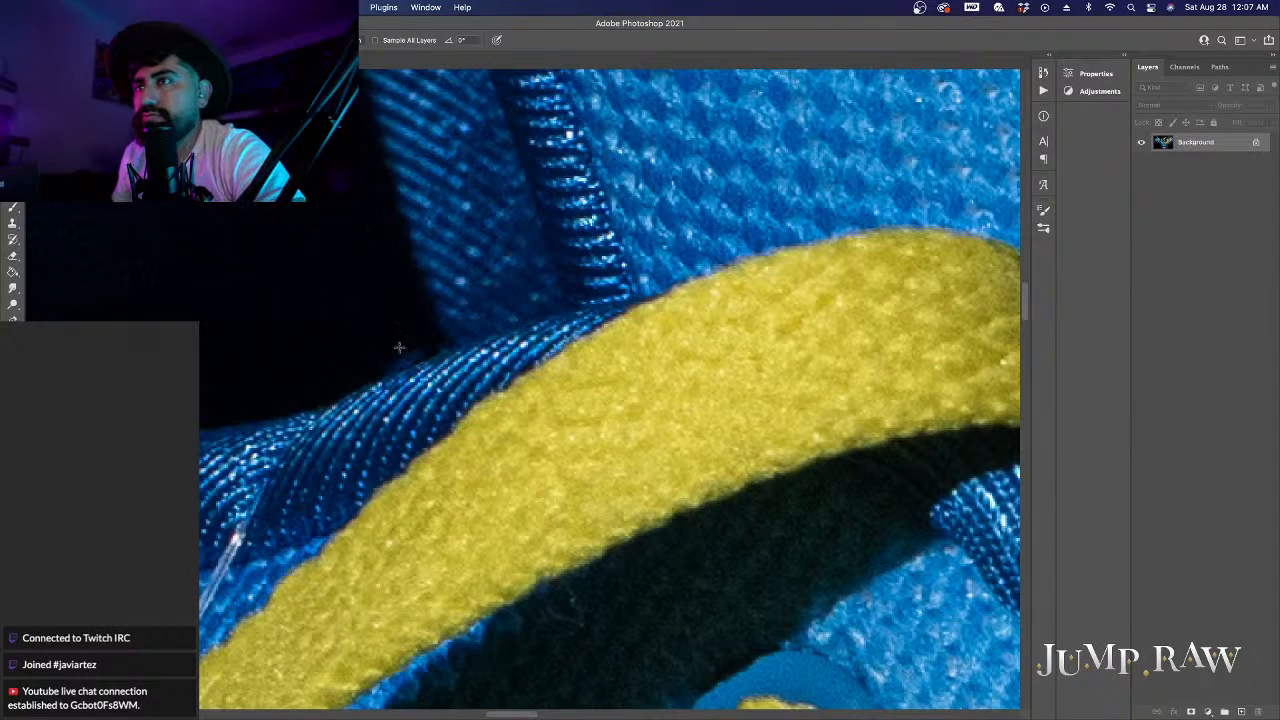
pyautogui.moveTo(434, 358); pyautogui.dragTo(373, 391)
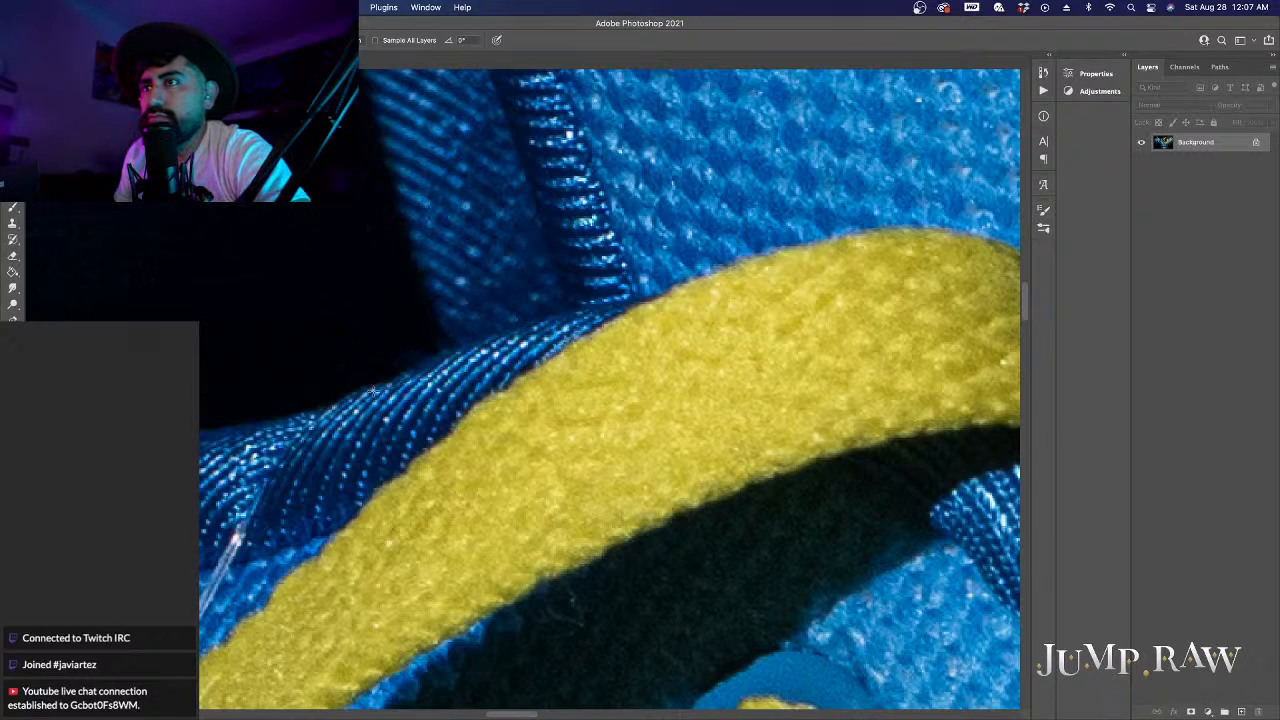
pyautogui.moveTo(442, 355); pyautogui.dragTo(366, 388)
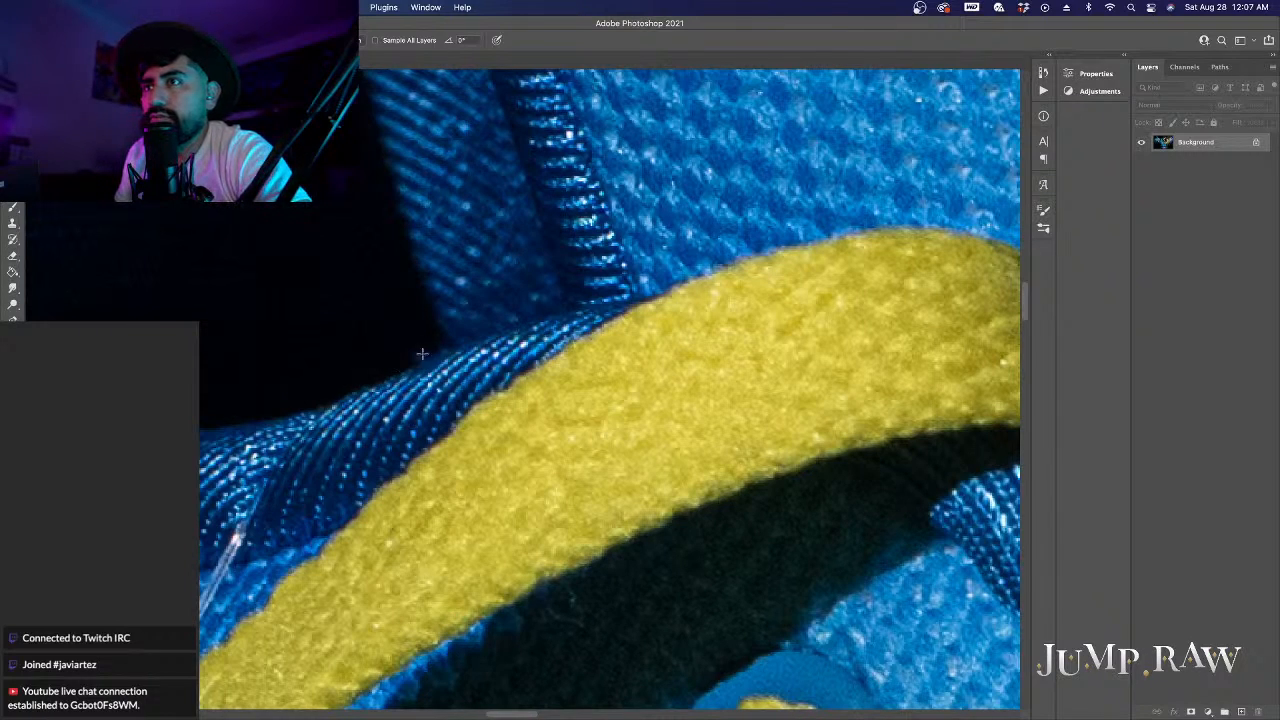
# Step: Heal the pale thread running down the ribbed collar and the blue mesh to the yellow lace
pyautogui.scroll(-3, 313, 411)
pyautogui.hscroll(-2, 313, 411)
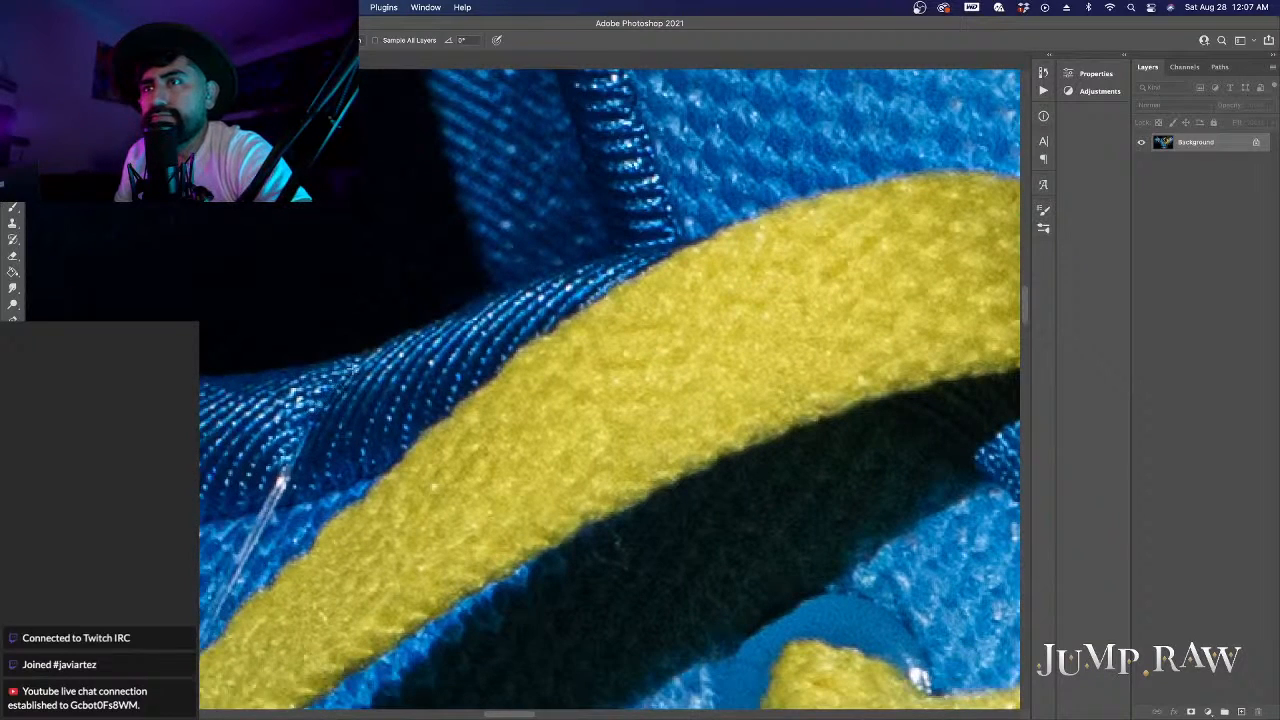
pyautogui.moveTo(352, 368); pyautogui.dragTo(250, 515)
pyautogui.scroll(-2, 343, 414)
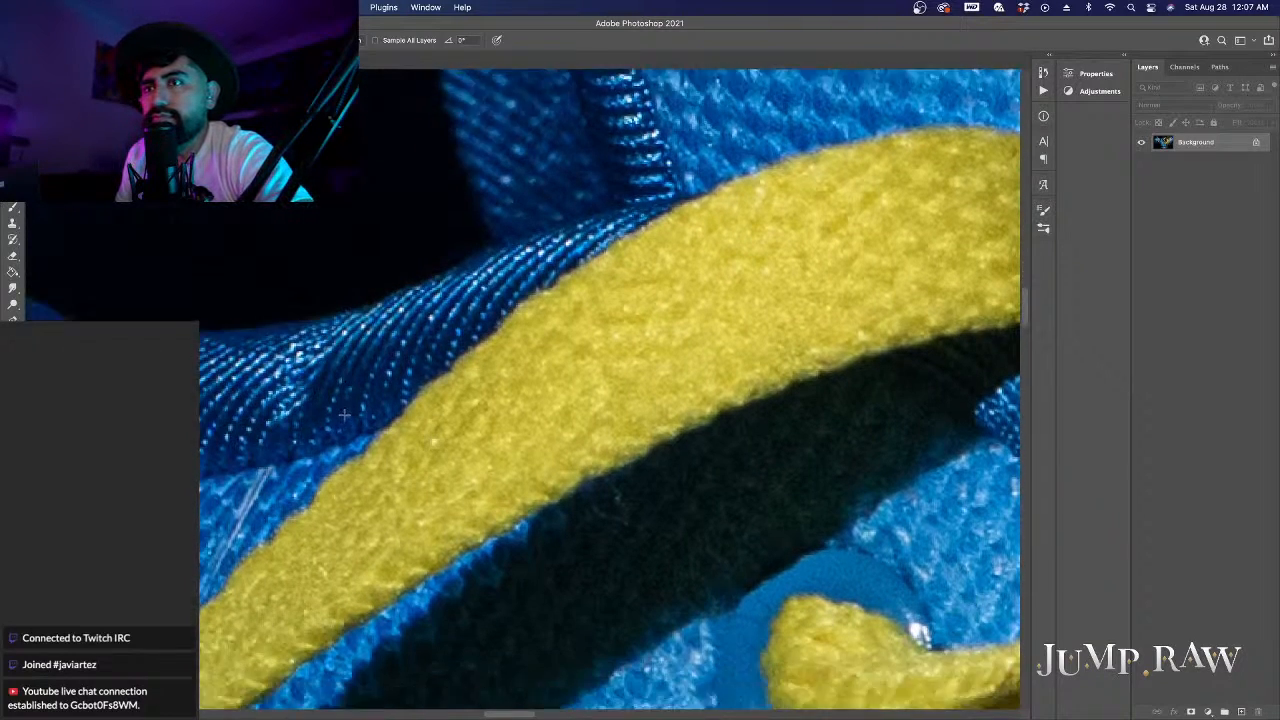
pyautogui.scroll(-4, 343, 414)
pyautogui.moveTo(258, 382); pyautogui.dragTo(205, 505)
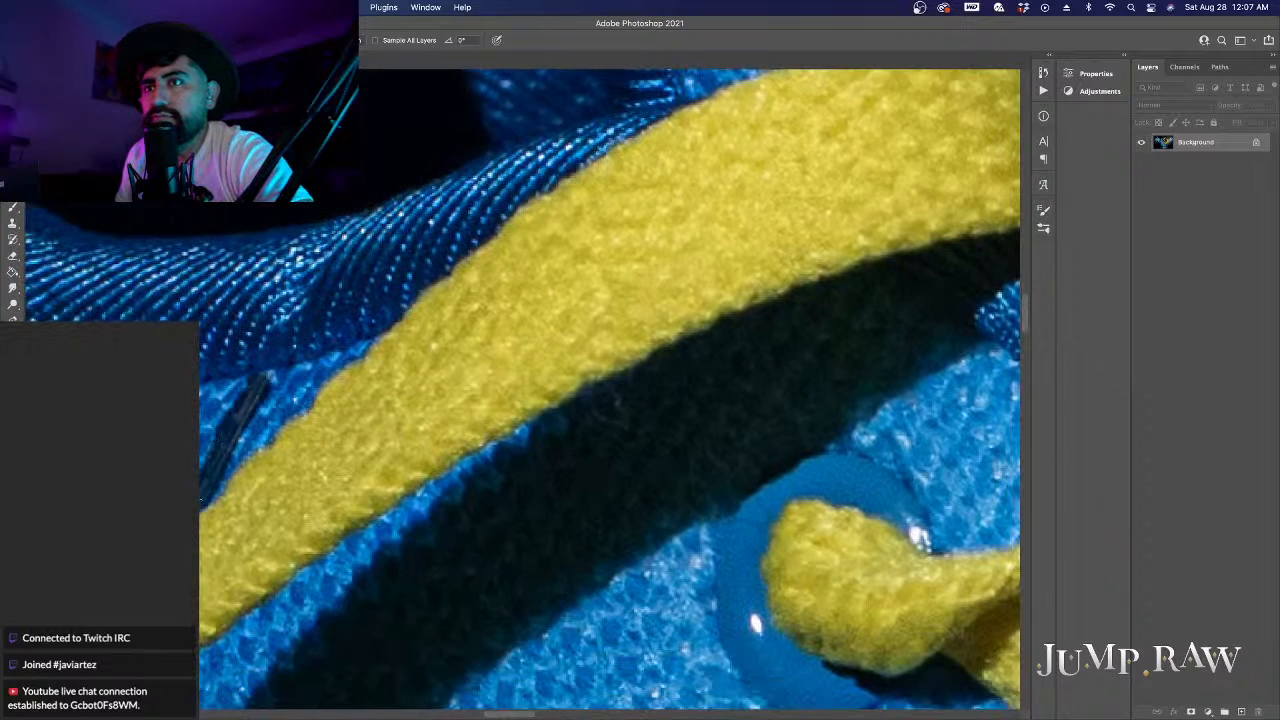
# Step: Heal the thread running from below the yellow lace through the mesh and across the lace's black shadow
pyautogui.scroll(-4, 207, 448)
pyautogui.scroll(-5, 207, 448)
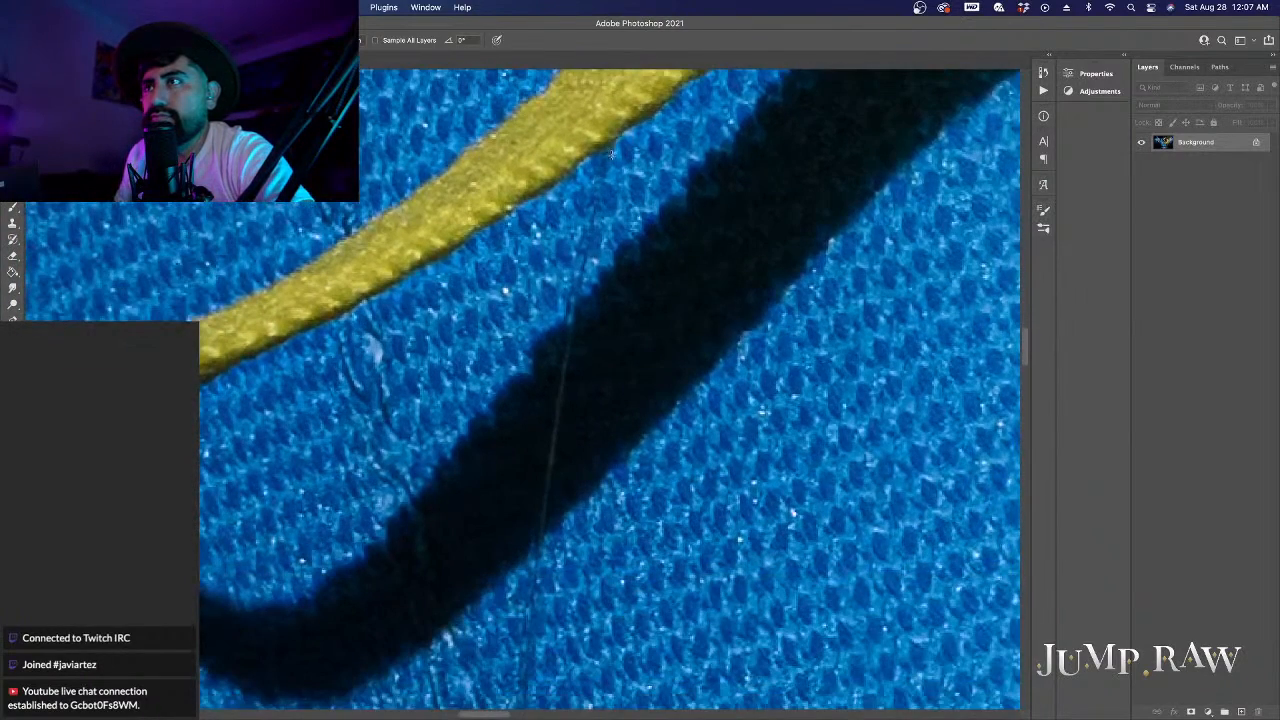
pyautogui.moveTo(612, 152); pyautogui.dragTo(562, 345)
pyautogui.scroll(-1, 578, 375)
pyautogui.scroll(-2, 578, 375)
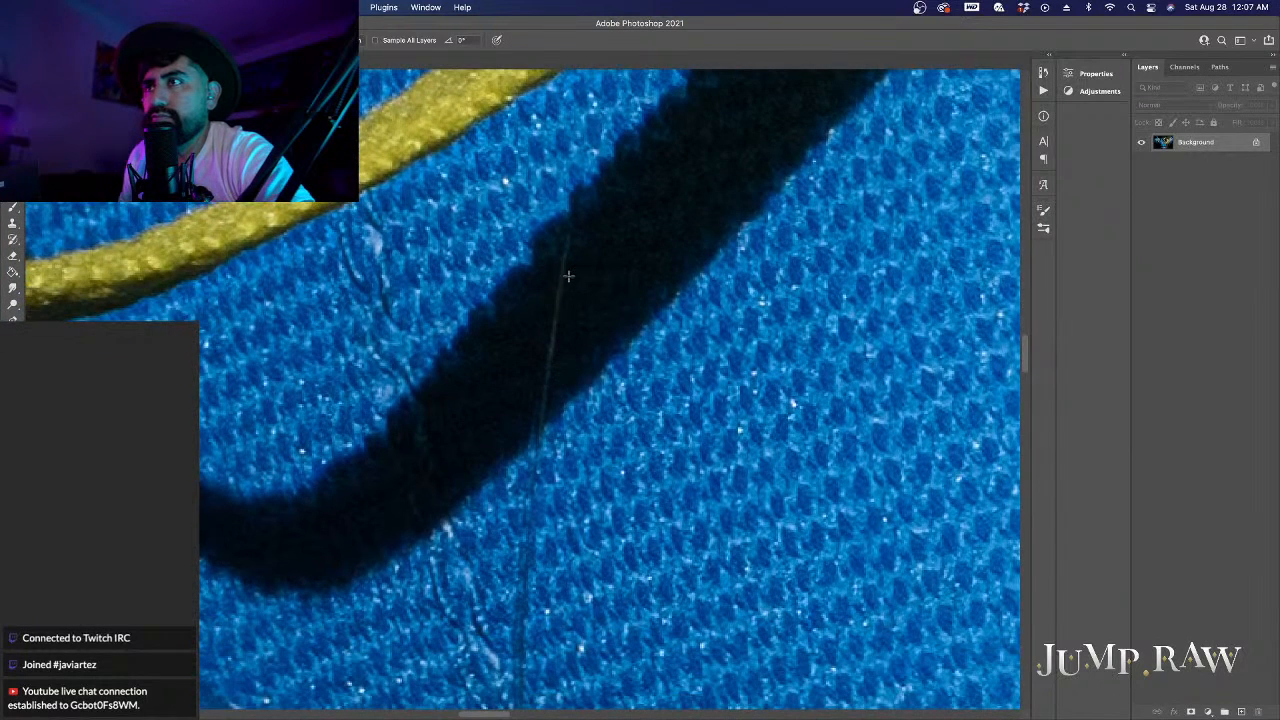
pyautogui.moveTo(570, 225); pyautogui.dragTo(538, 452)
pyautogui.scroll(-2, 545, 420)
pyautogui.scroll(-7, 549, 411)
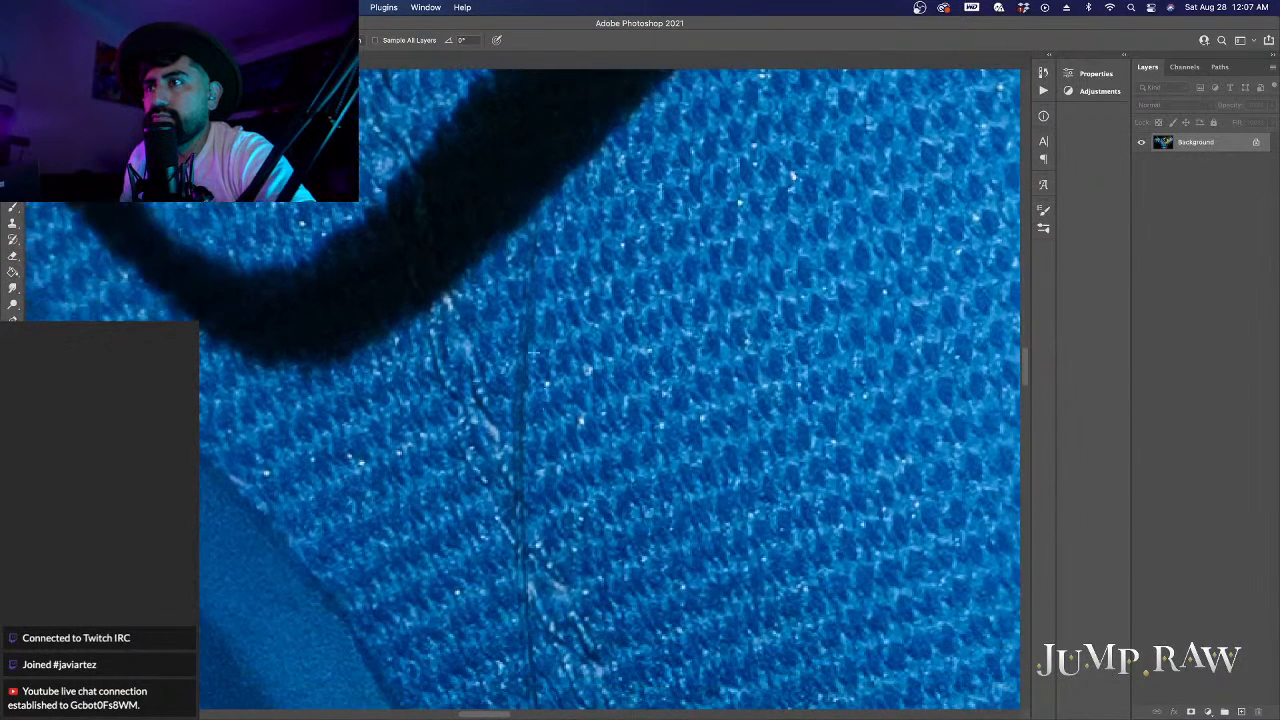
# Step: Heal the thin dark threads running down the blue mesh below the lace shadow, past the stitched seam
pyautogui.moveTo(539, 218); pyautogui.dragTo(518, 488)
pyautogui.scroll(-5, 550, 333)
pyautogui.moveTo(521, 342); pyautogui.dragTo(519, 372)
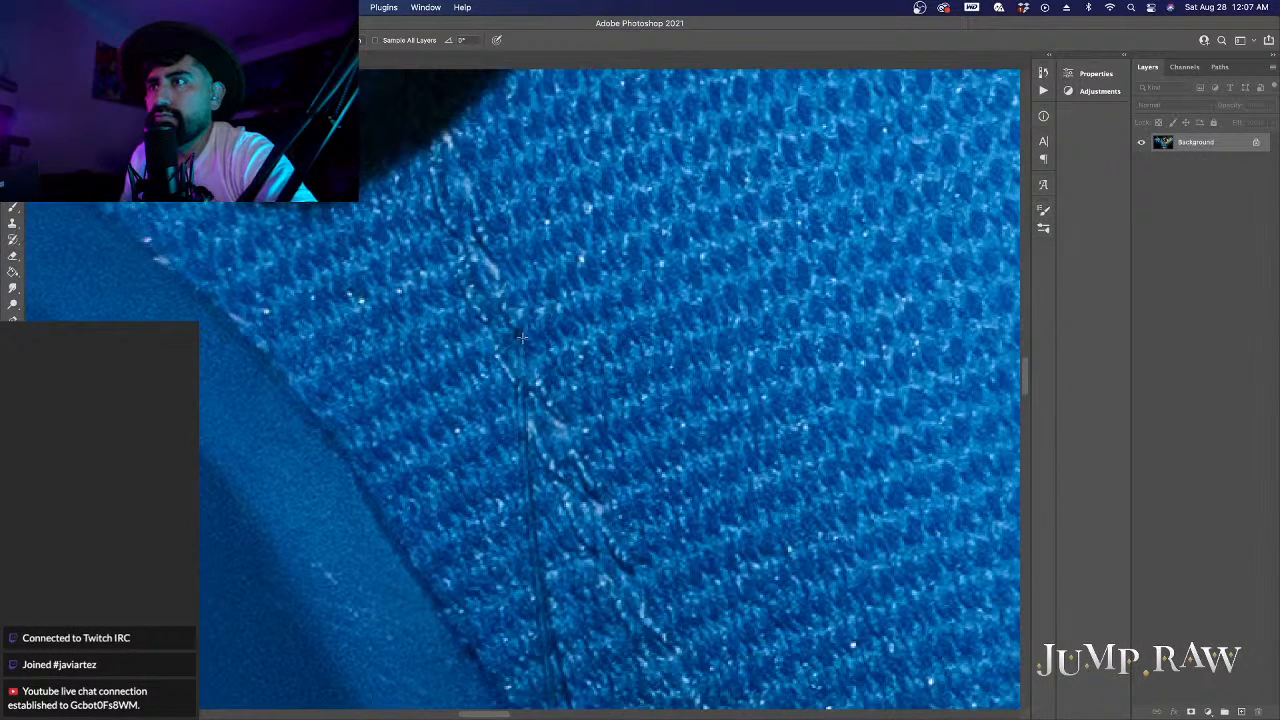
pyautogui.scroll(-3, 522, 340)
pyautogui.moveTo(519, 296); pyautogui.dragTo(545, 532)
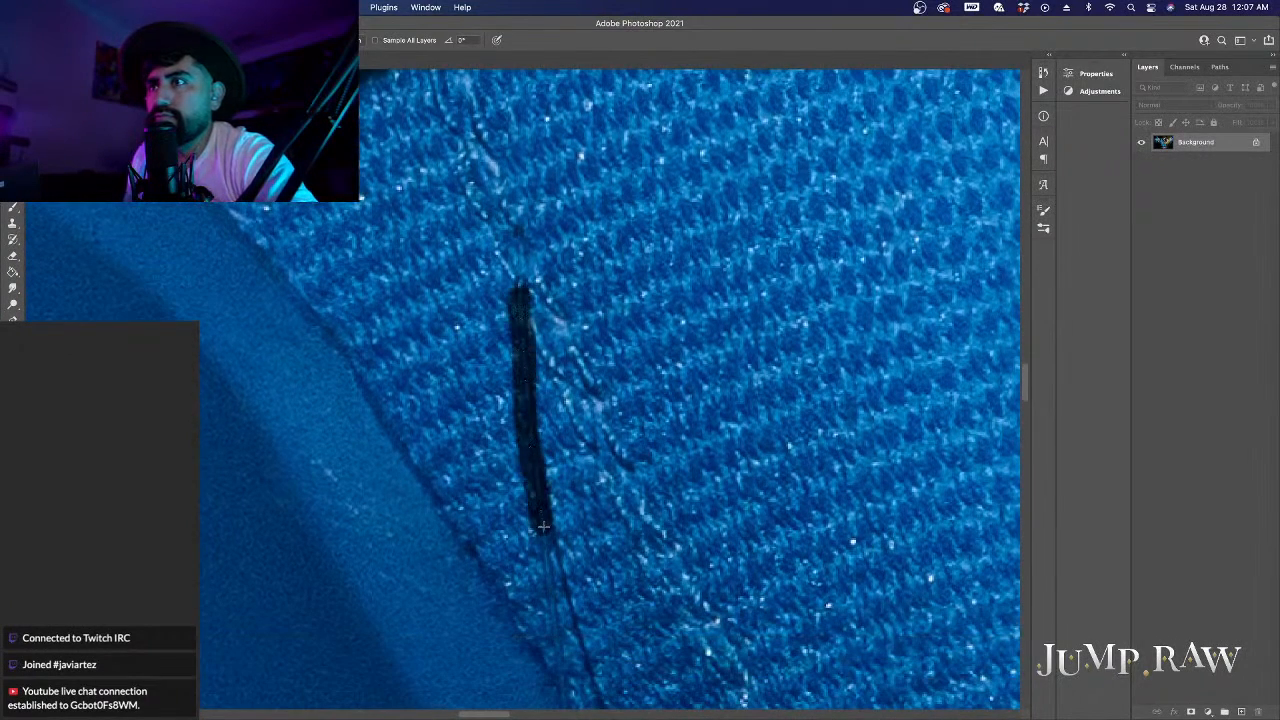
# Step: Try to heal the dark threads in the lower mesh down to the midsole edge, and undo the attempt
pyautogui.scroll(-4, 579, 420)
pyautogui.moveTo(549, 341)
pyautogui.mouseDown()
pyautogui.moveTo(574, 447)
pyautogui.moveTo(632, 565)
pyautogui.mouseUp()
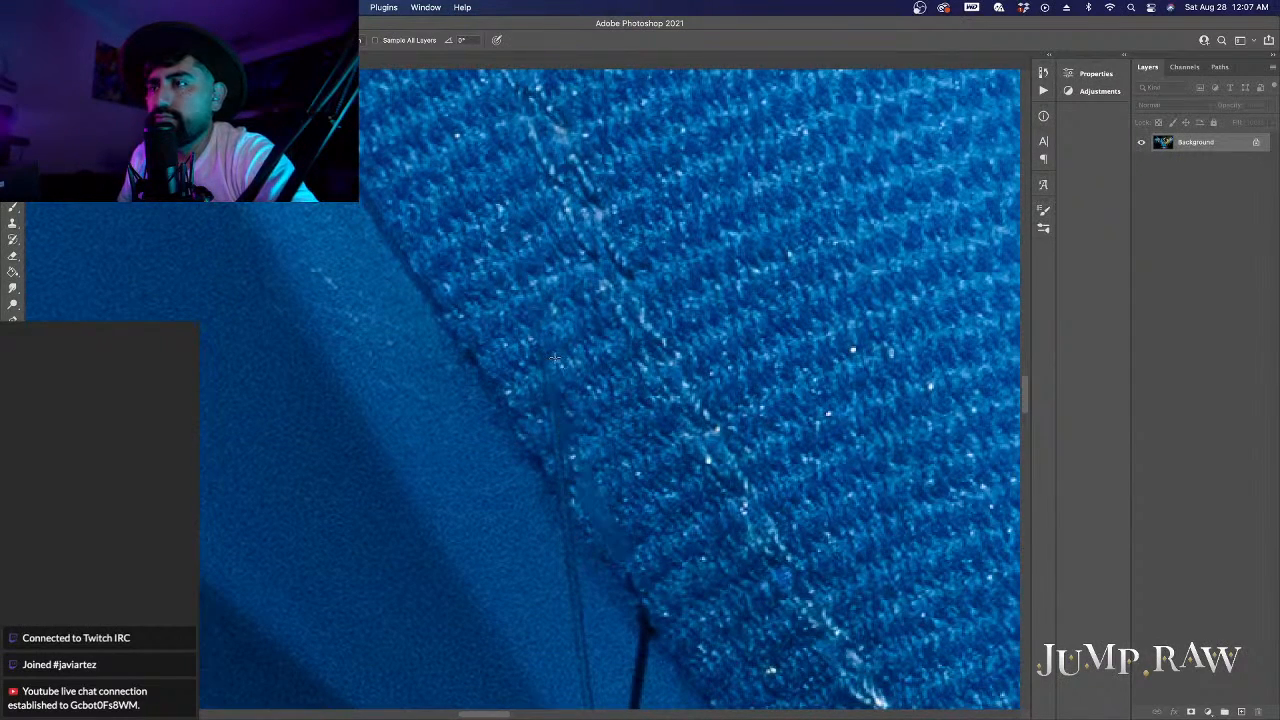
pyautogui.moveTo(548, 338)
pyautogui.mouseDown()
pyautogui.moveTo(554, 443)
pyautogui.moveTo(551, 394)
pyautogui.moveTo(575, 418)
pyautogui.moveTo(583, 456)
pyautogui.moveTo(629, 453)
pyautogui.moveTo(585, 352)
pyautogui.mouseUp()
pyautogui.scroll(-3, 622, 473)
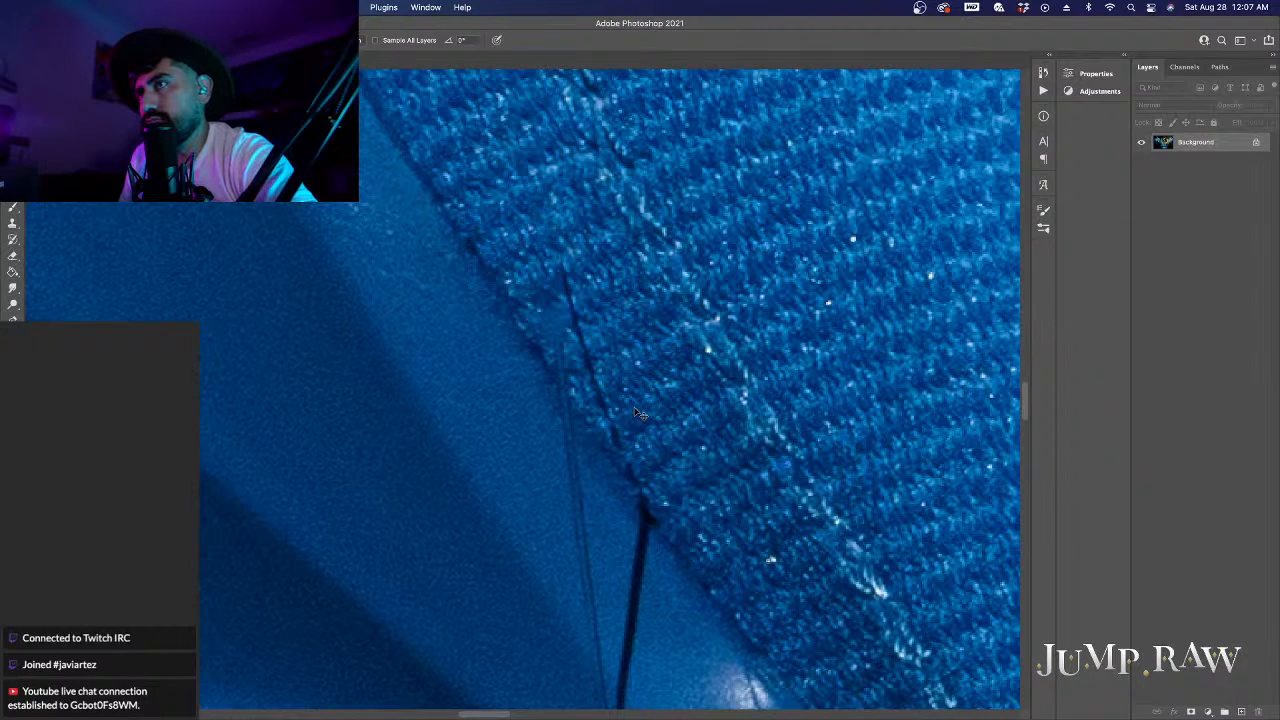
pyautogui.press('super+z')
# Step: Heal the dark thread in the mesh beside the midsole edge and the faint double line running down the smooth midsole
pyautogui.moveTo(549, 236)
pyautogui.mouseDown()
pyautogui.moveTo(559, 316)
pyautogui.moveTo(582, 321)
pyautogui.moveTo(567, 352)
pyautogui.moveTo(592, 356)
pyautogui.moveTo(620, 412)
pyautogui.mouseUp()
pyautogui.press('space')
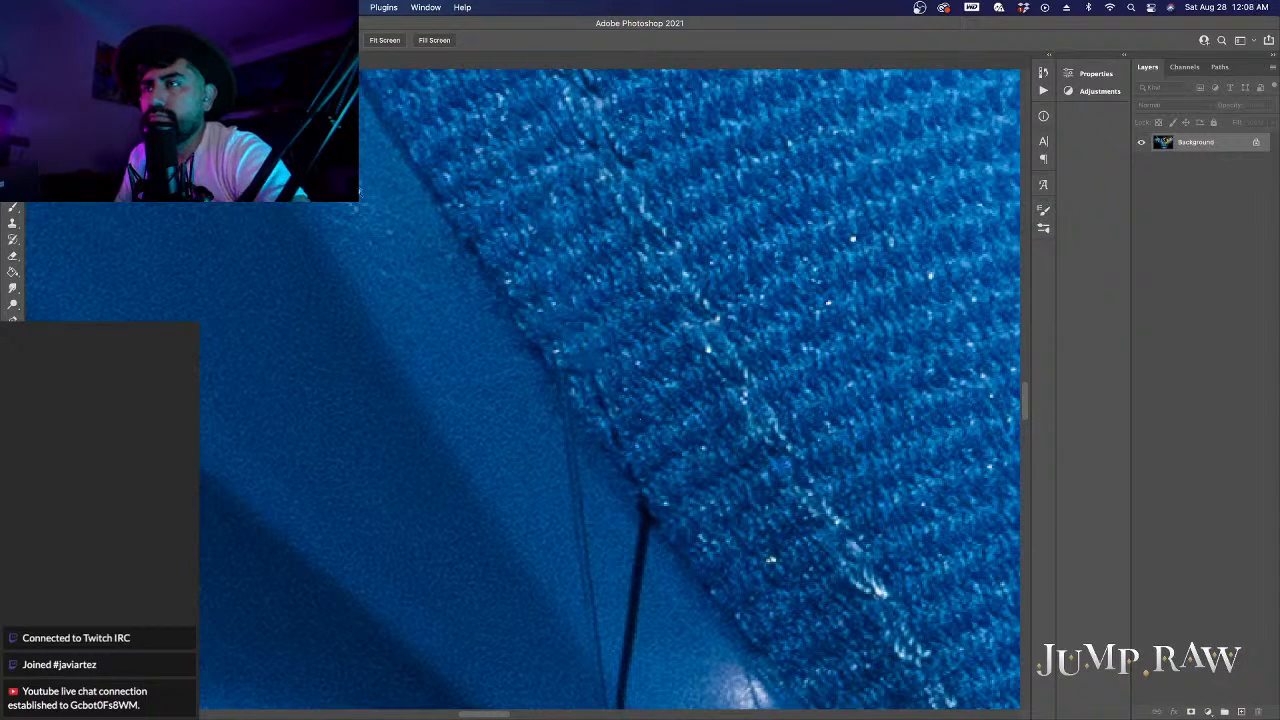
pyautogui.moveTo(567, 435); pyautogui.dragTo(569, 442)
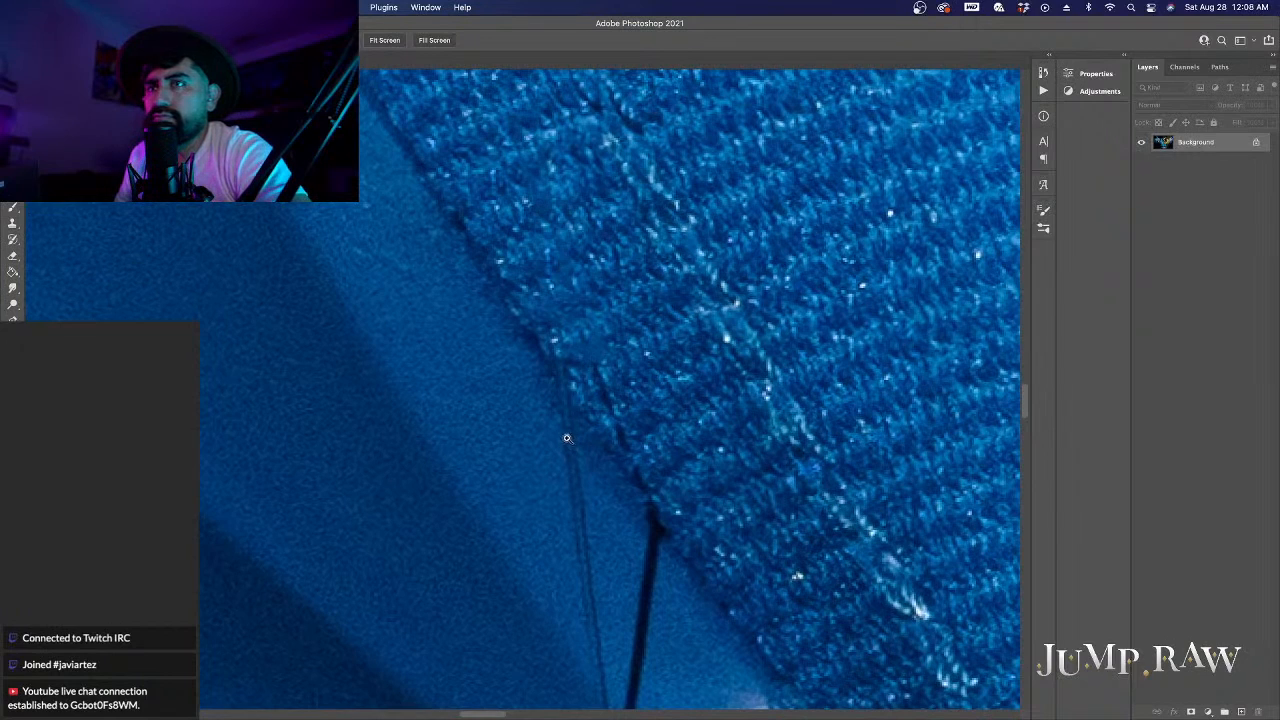
pyautogui.moveTo(550, 390); pyautogui.dragTo(598, 651)
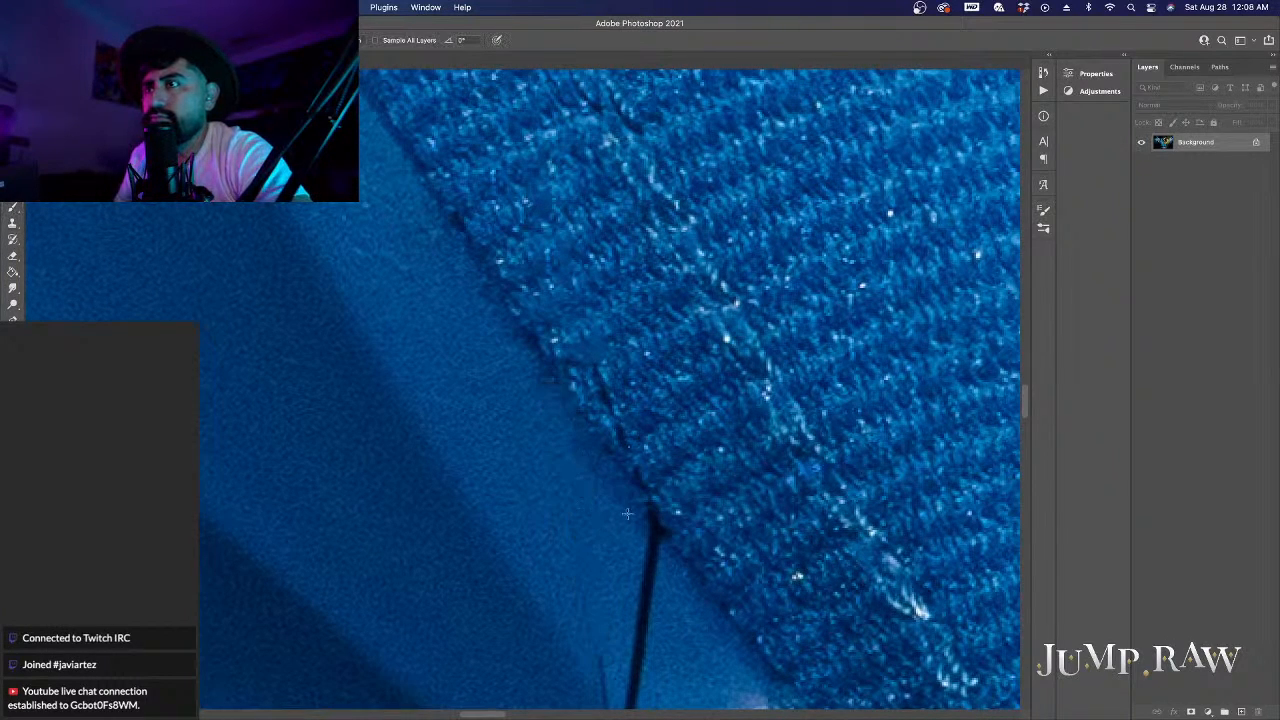
# Step: Heal the thick black thread running down the smooth blue midsole from the mesh edge towards the lower ridge
pyautogui.scroll(-3, 627, 513)
pyautogui.moveTo(652, 380); pyautogui.dragTo(638, 592)
pyautogui.scroll(-3, 652, 570)
pyautogui.moveTo(625, 382)
pyautogui.mouseDown()
pyautogui.moveTo(625, 595)
pyautogui.moveTo(622, 381)
pyautogui.moveTo(614, 504)
pyautogui.moveTo(636, 540)
pyautogui.mouseUp()
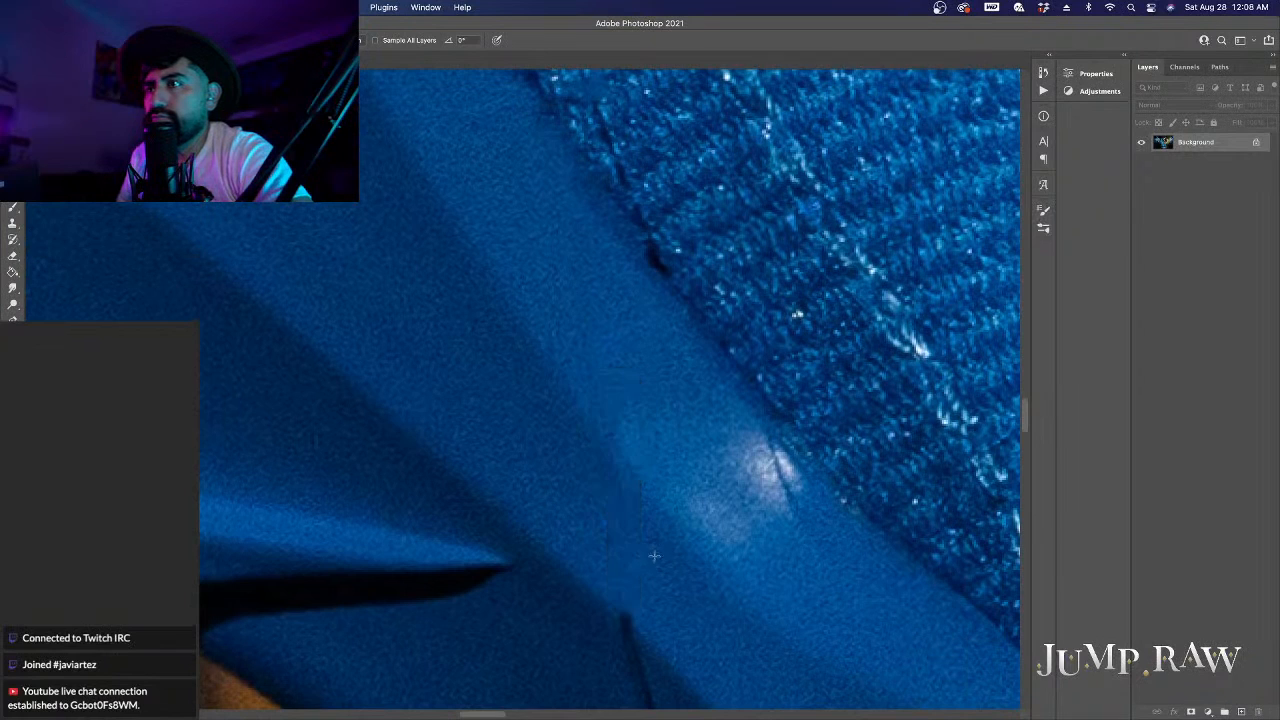
pyautogui.scroll(-4, 657, 550)
pyautogui.moveTo(622, 458); pyautogui.dragTo(668, 583)
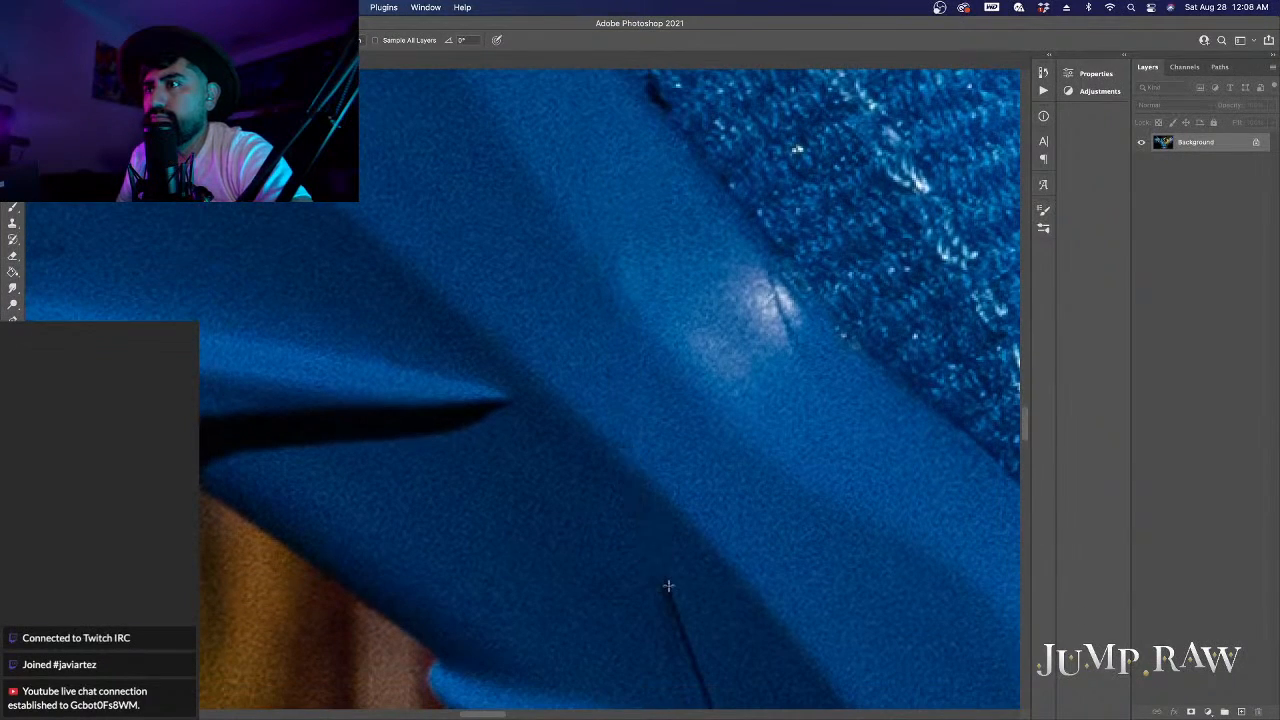
pyautogui.scroll(-4, 680, 540)
pyautogui.moveTo(660, 396)
pyautogui.mouseDown()
pyautogui.moveTo(713, 585)
pyautogui.moveTo(718, 537)
pyautogui.moveTo(679, 394)
pyautogui.moveTo(718, 437)
pyautogui.moveTo(765, 545)
pyautogui.mouseUp()
pyautogui.scroll(-4, 737, 545)
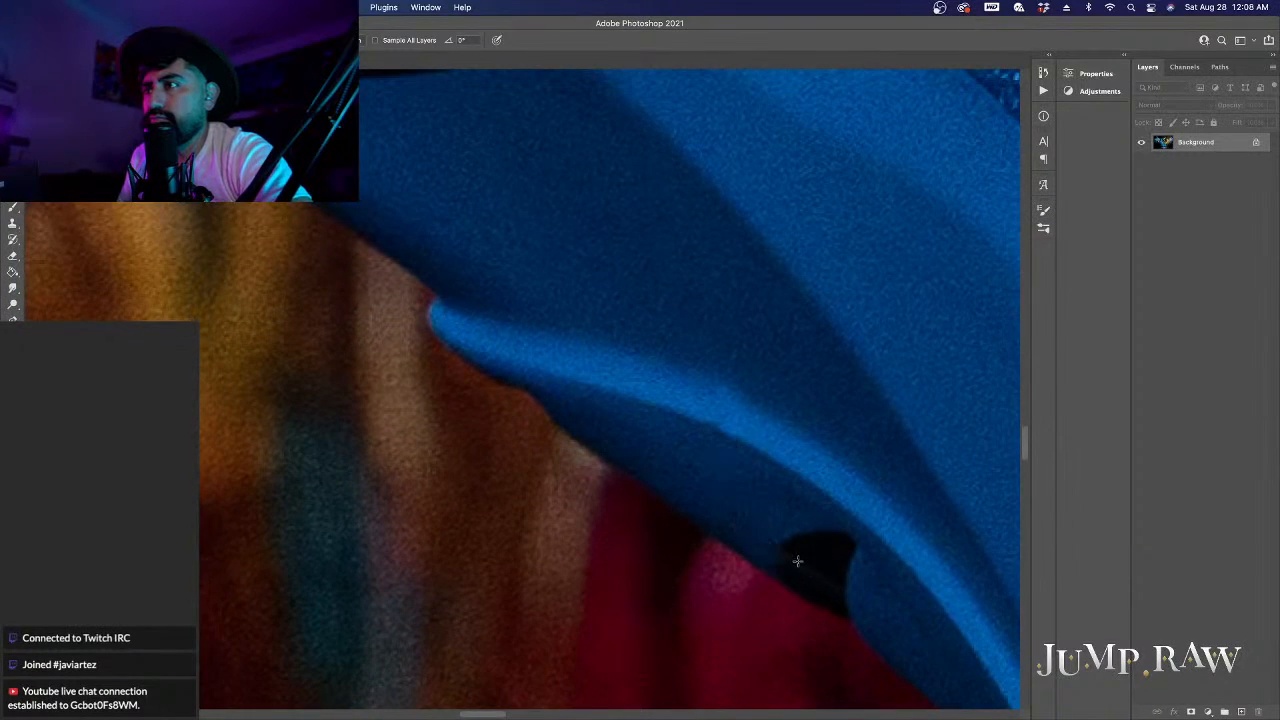
# Step: Heal the thin dark line crossing the bright highlight on the midsole beside the mesh edge
pyautogui.scroll(8, 790, 588)
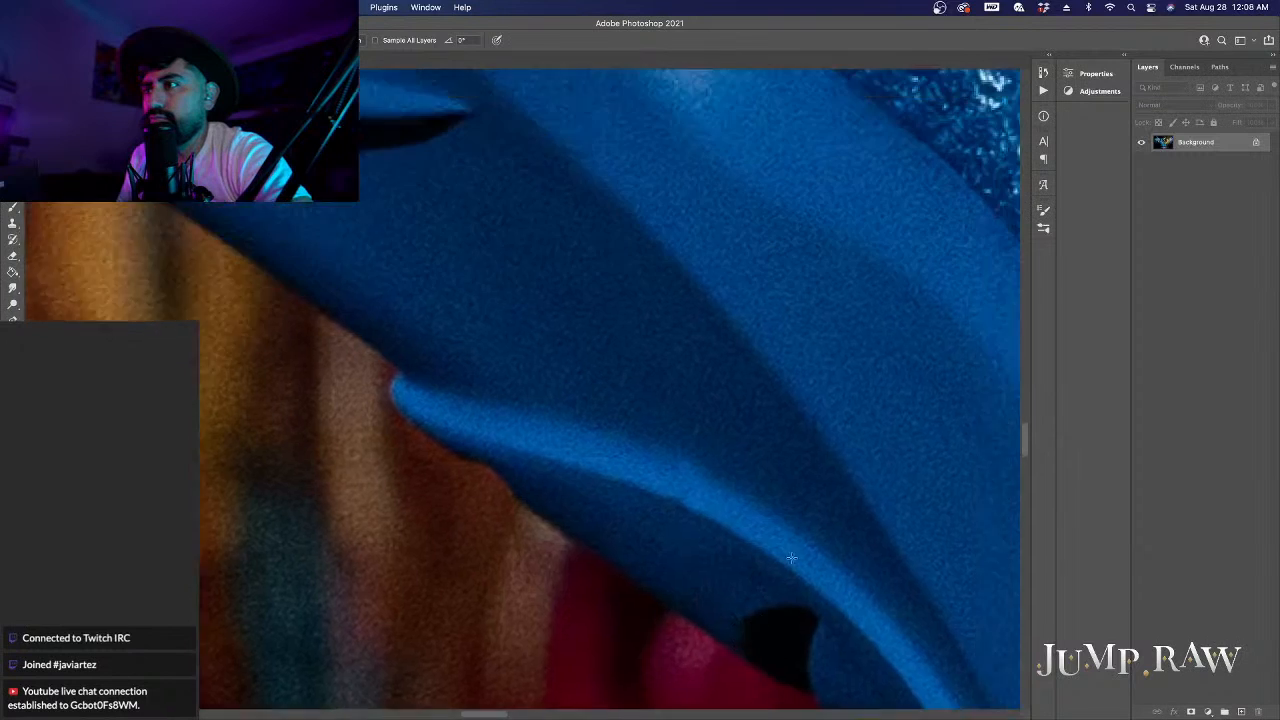
pyautogui.scroll(5, 715, 370)
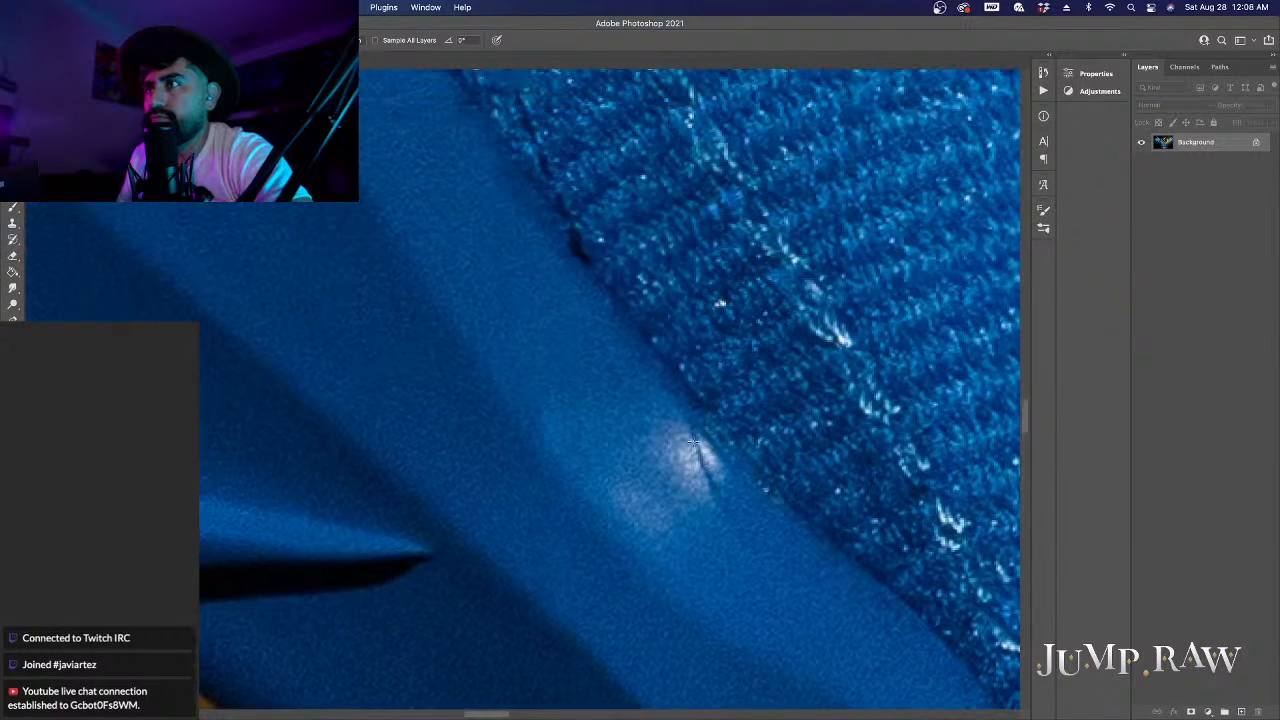
pyautogui.moveTo(692, 444); pyautogui.dragTo(726, 518)
pyautogui.moveTo(706, 462); pyautogui.dragTo(730, 526)
# Step: Try to spot-heal the short dark thread remnant in the mesh just above the midsole edge
pyautogui.scroll(7, 730, 530)
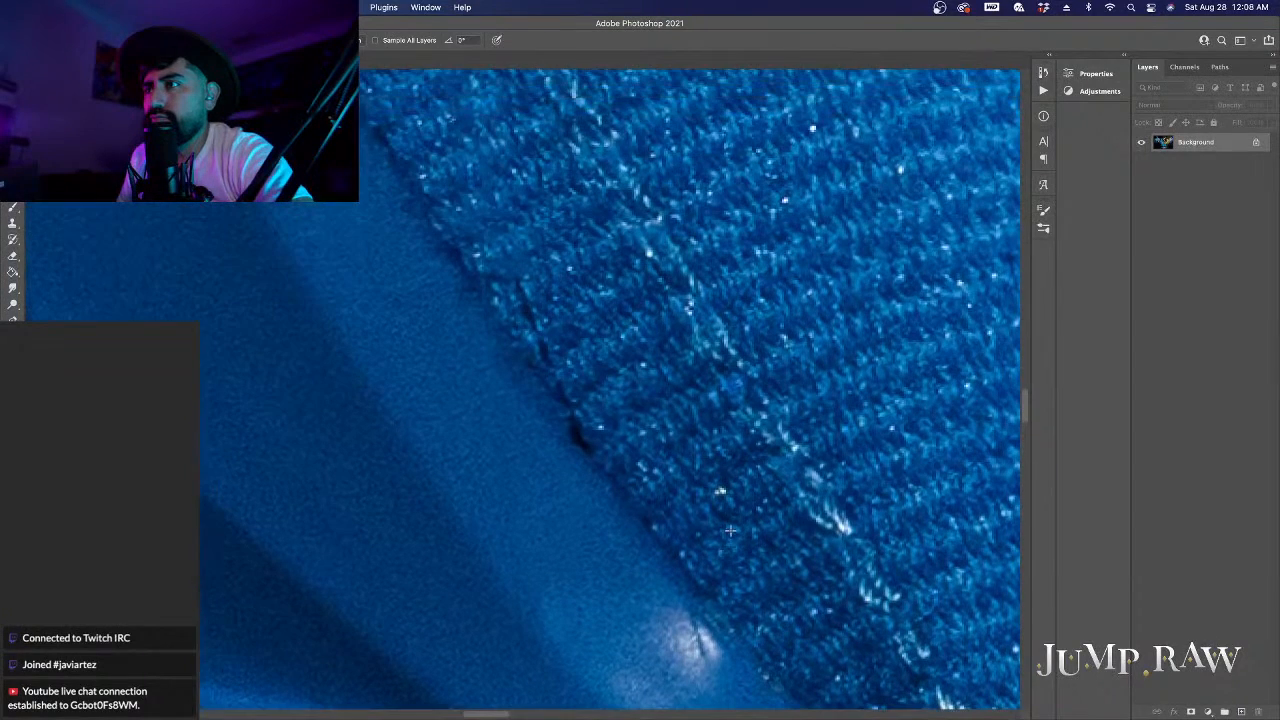
pyautogui.click(524, 295)
pyautogui.click(522, 287)
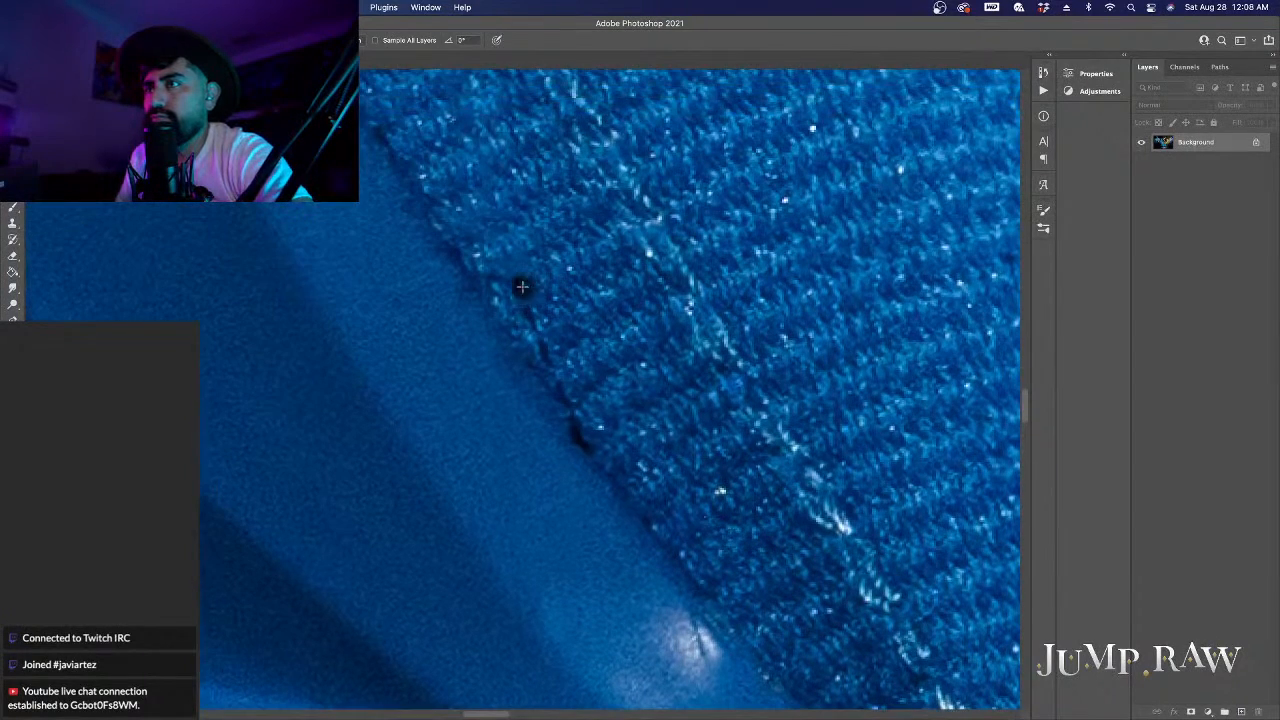
pyautogui.click(535, 329)
pyautogui.click(545, 354)
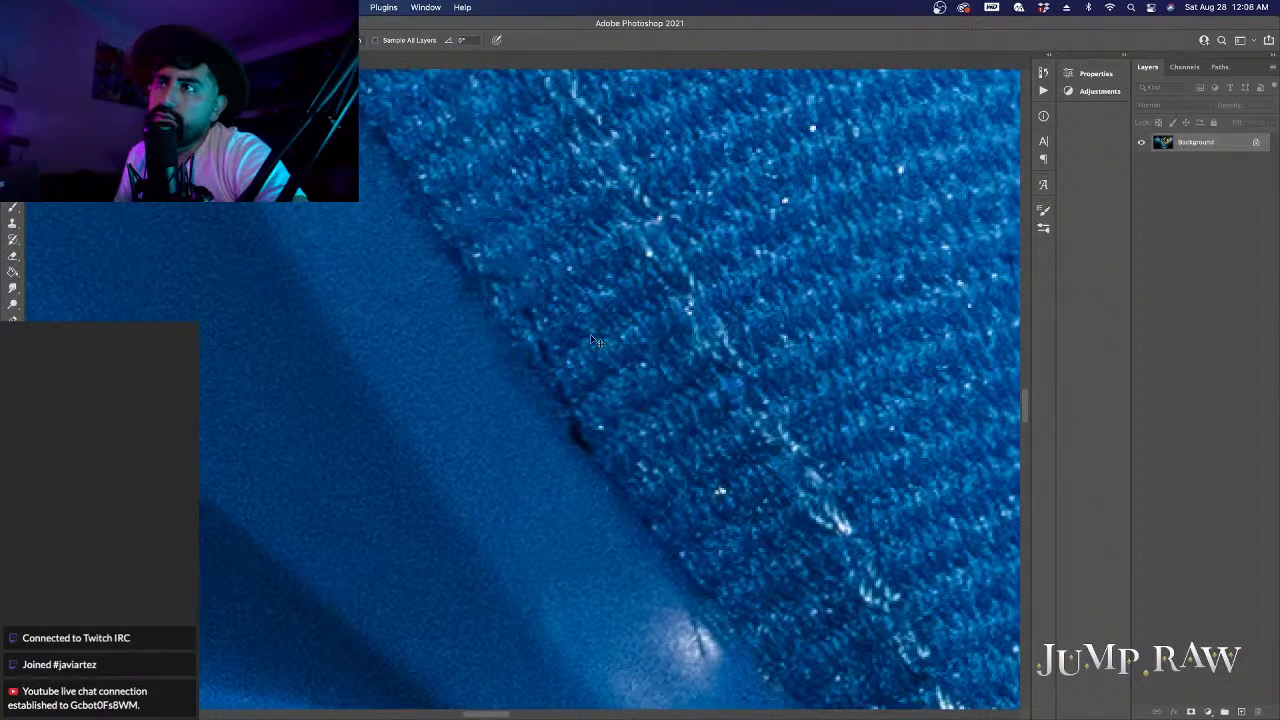
# Step: Try to repair the dark thread remnant near the midsole edge with the Patch tool, using neighbouring mesh, and undo it
pyautogui.rightClick(12, 191)
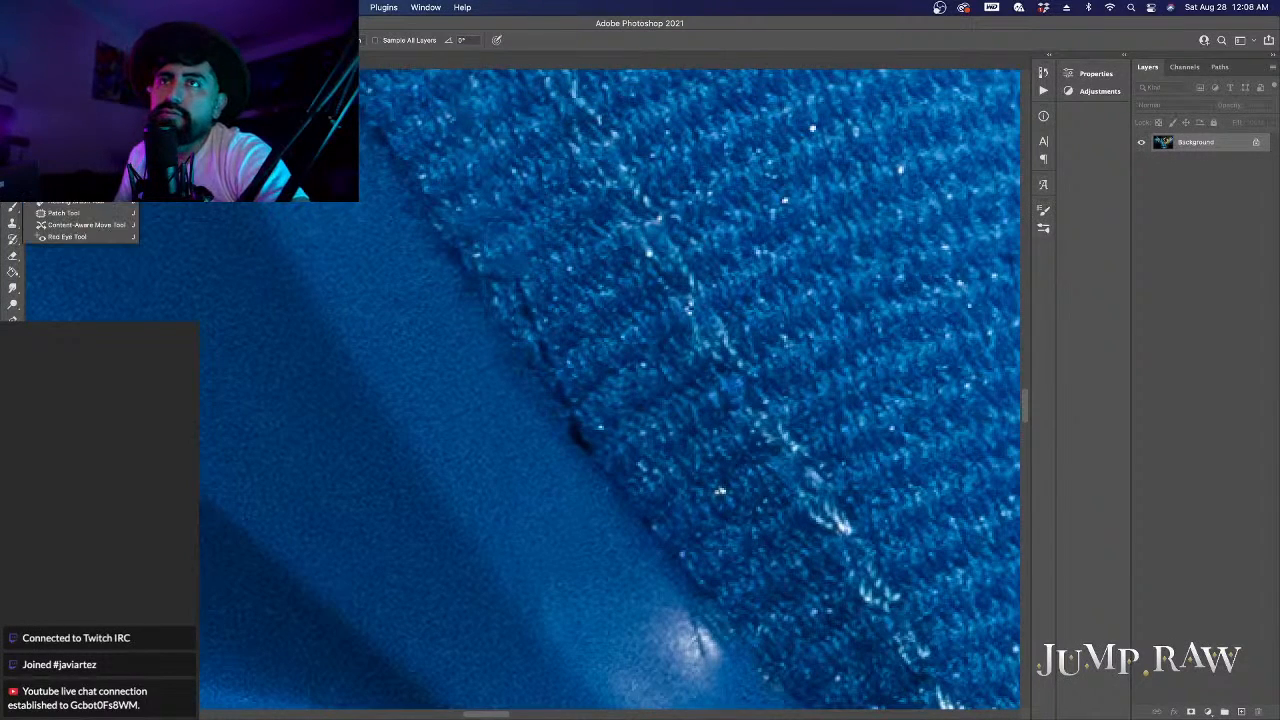
pyautogui.click(55, 213)
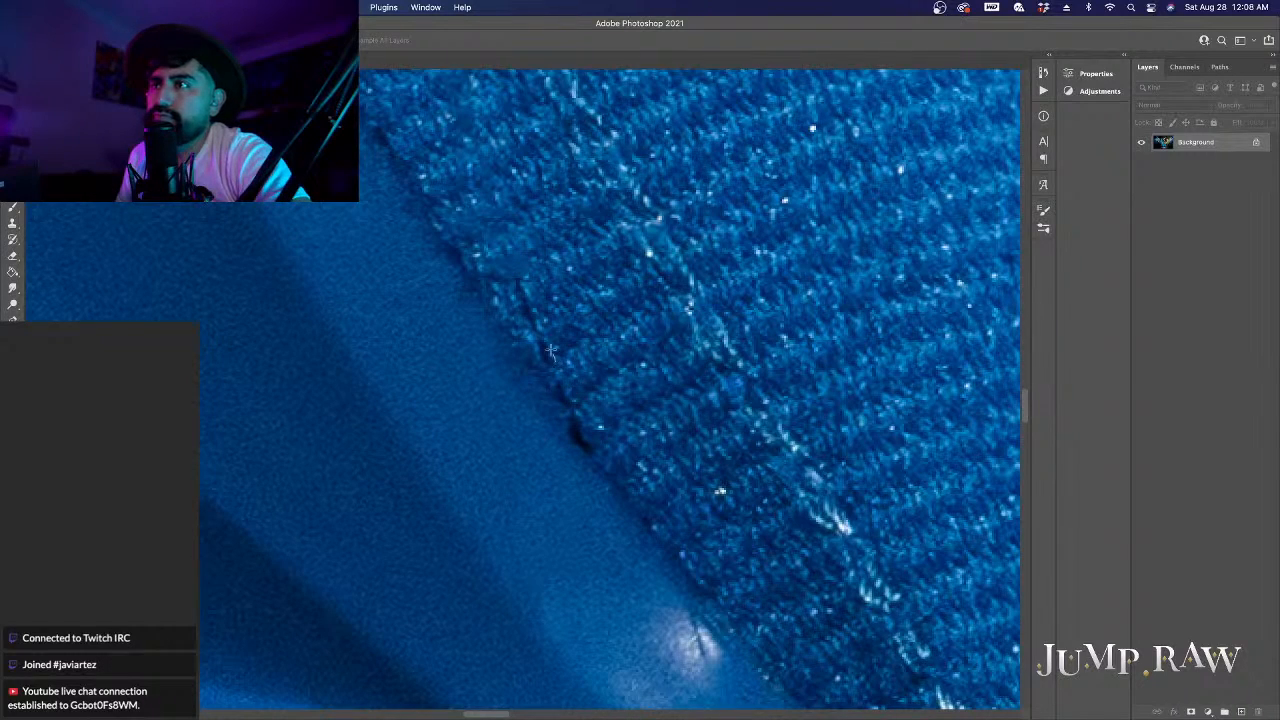
pyautogui.moveTo(522, 339); pyautogui.dragTo(558, 370)
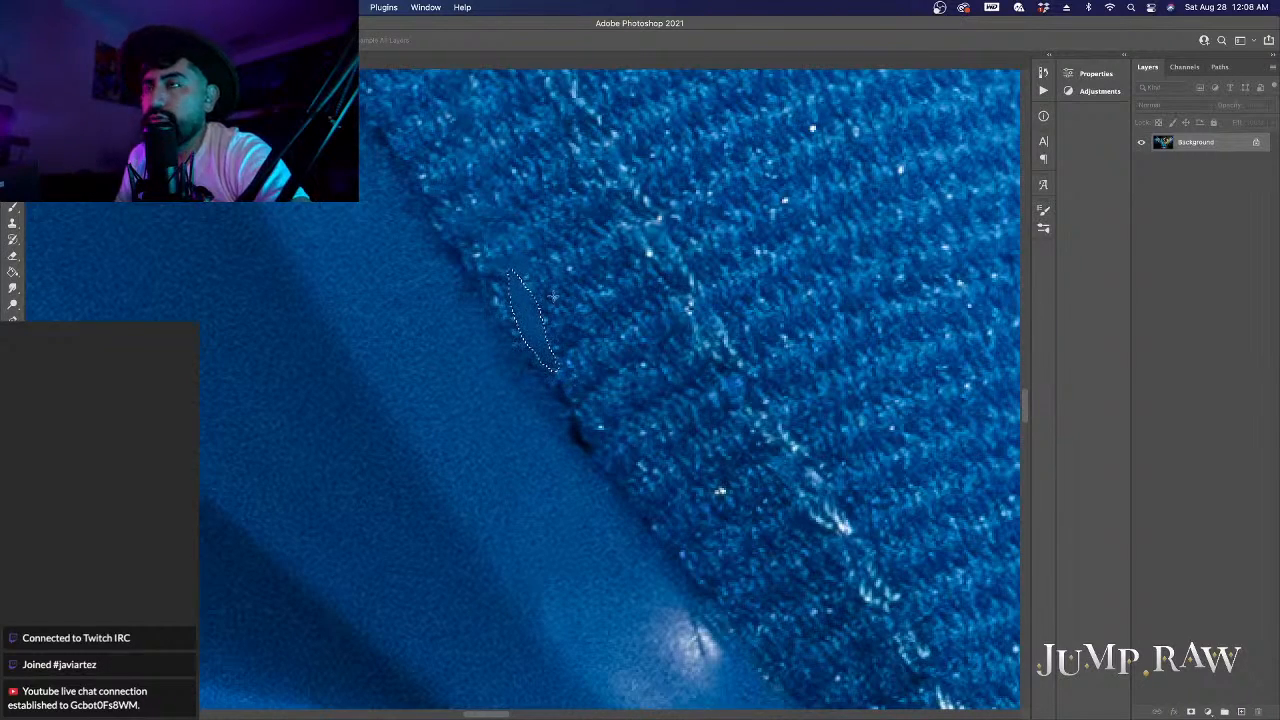
pyautogui.moveTo(538, 317); pyautogui.dragTo(588, 263)
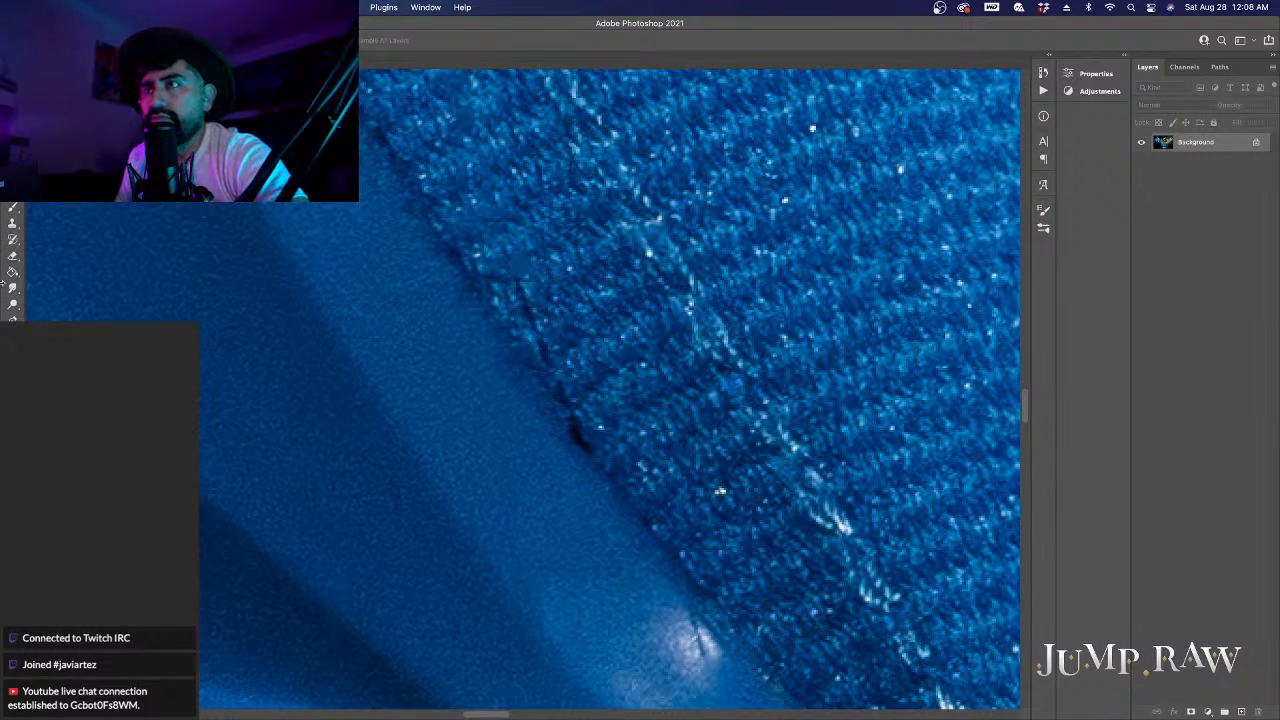
# Step: Clone clean mesh texture over the dark thread remnant and the black spot along the midsole edge with the Clone Stamp
pyautogui.rightClick(12, 208)
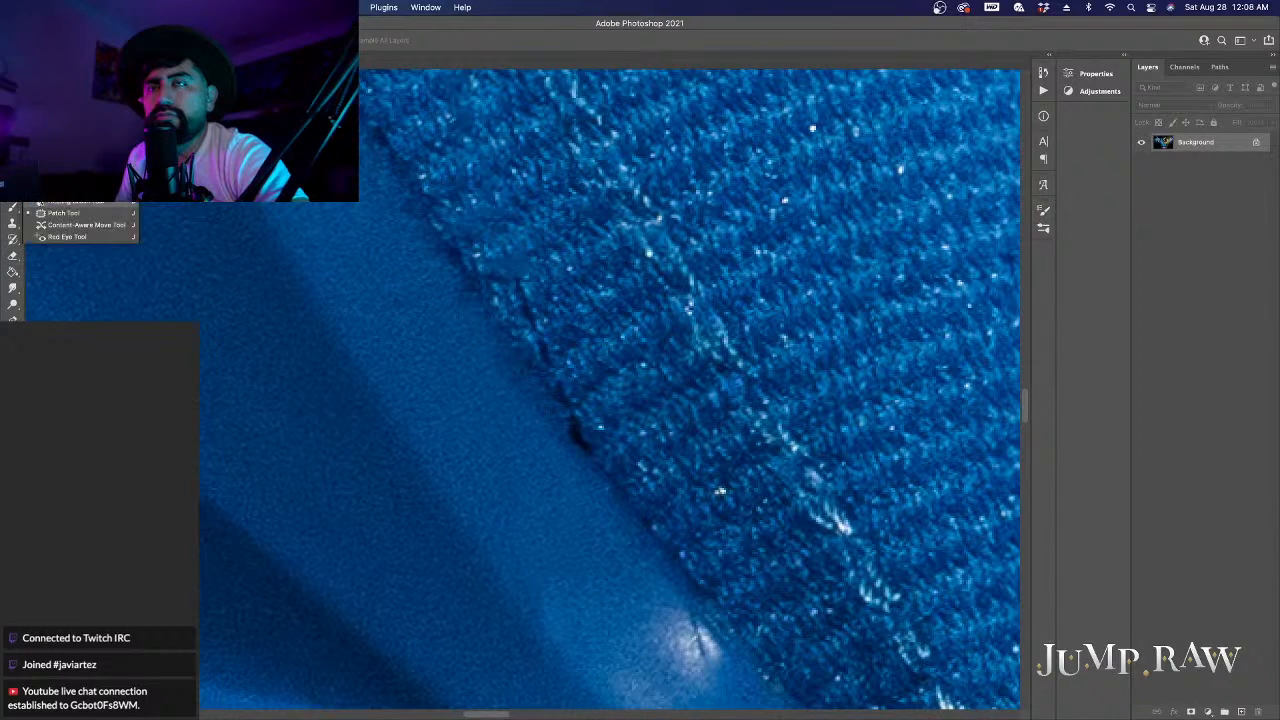
pyautogui.click(12, 223)
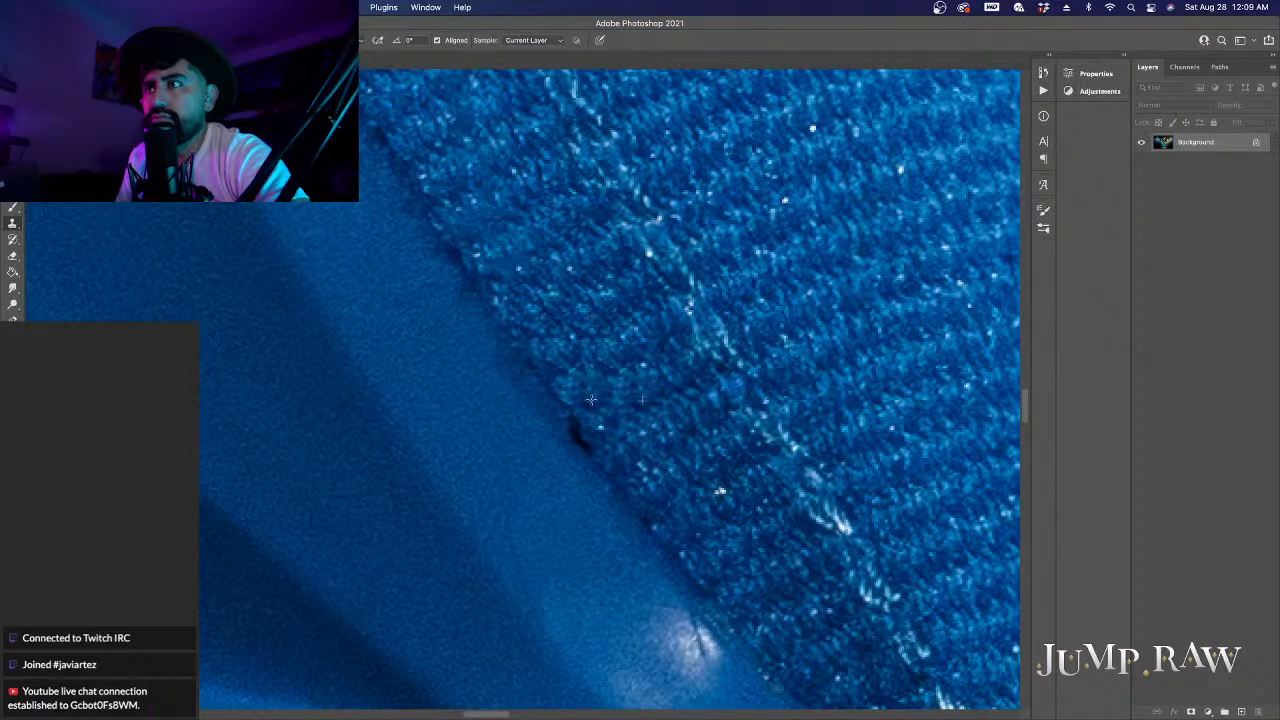
pyautogui.moveTo(591, 400)
pyautogui.mouseDown()
pyautogui.moveTo(606, 438)
pyautogui.moveTo(584, 438)
pyautogui.mouseUp()
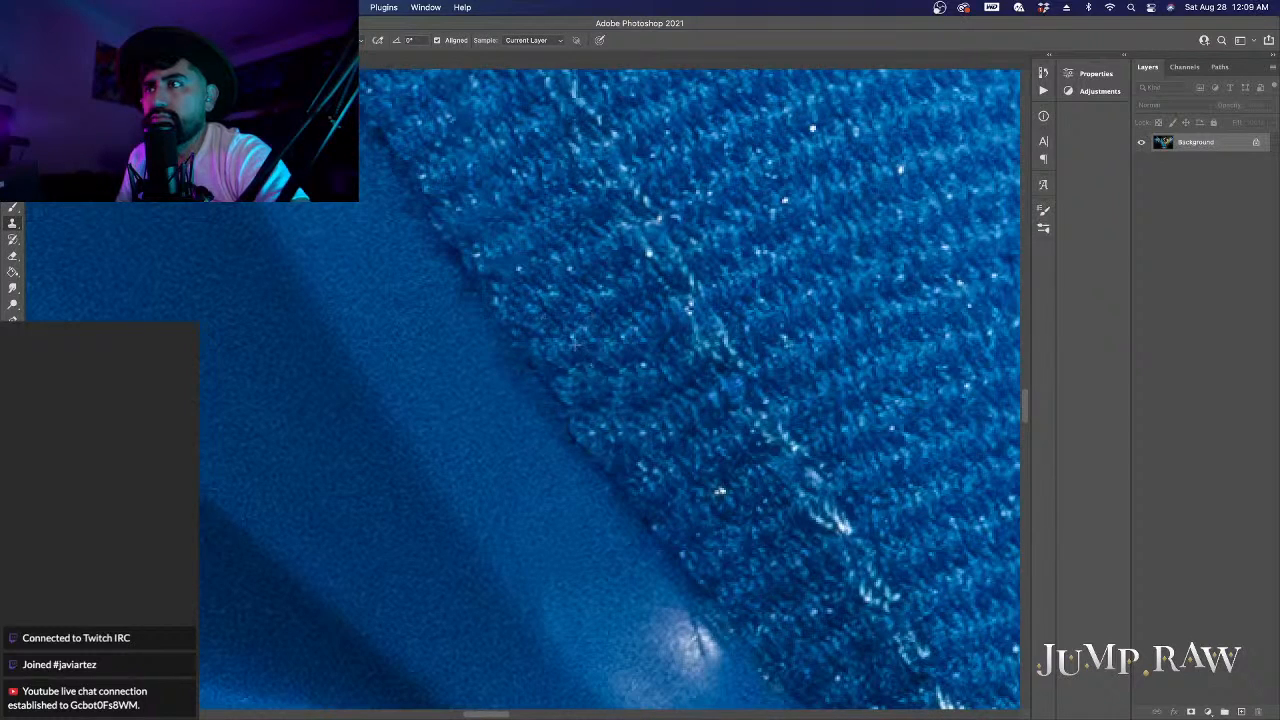
# Step: Check the whole retouched shoe, then close JEM00026-Edit.tif and save its changes
pyautogui.scroll(-5, 574, 348)
pyautogui.scroll(-5, 574, 348)
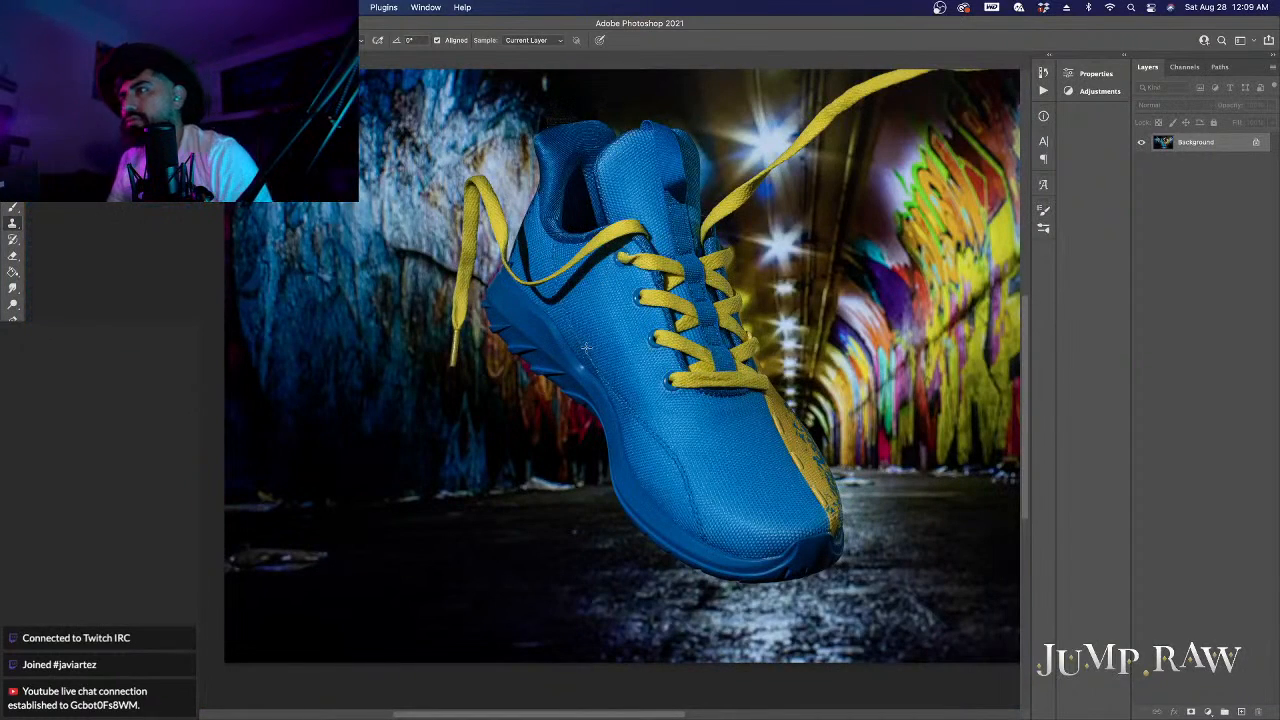
pyautogui.hscroll(5, 588, 347)
pyautogui.scroll(3, 588, 347)
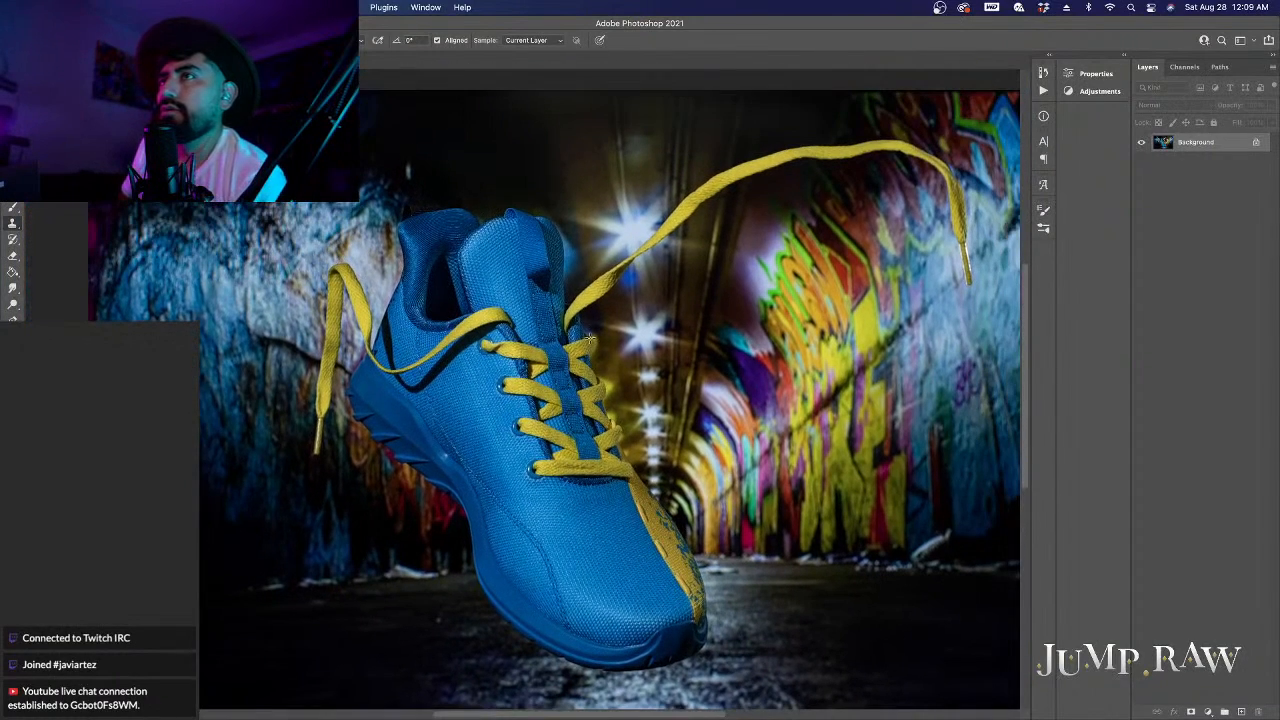
pyautogui.press('super+w')
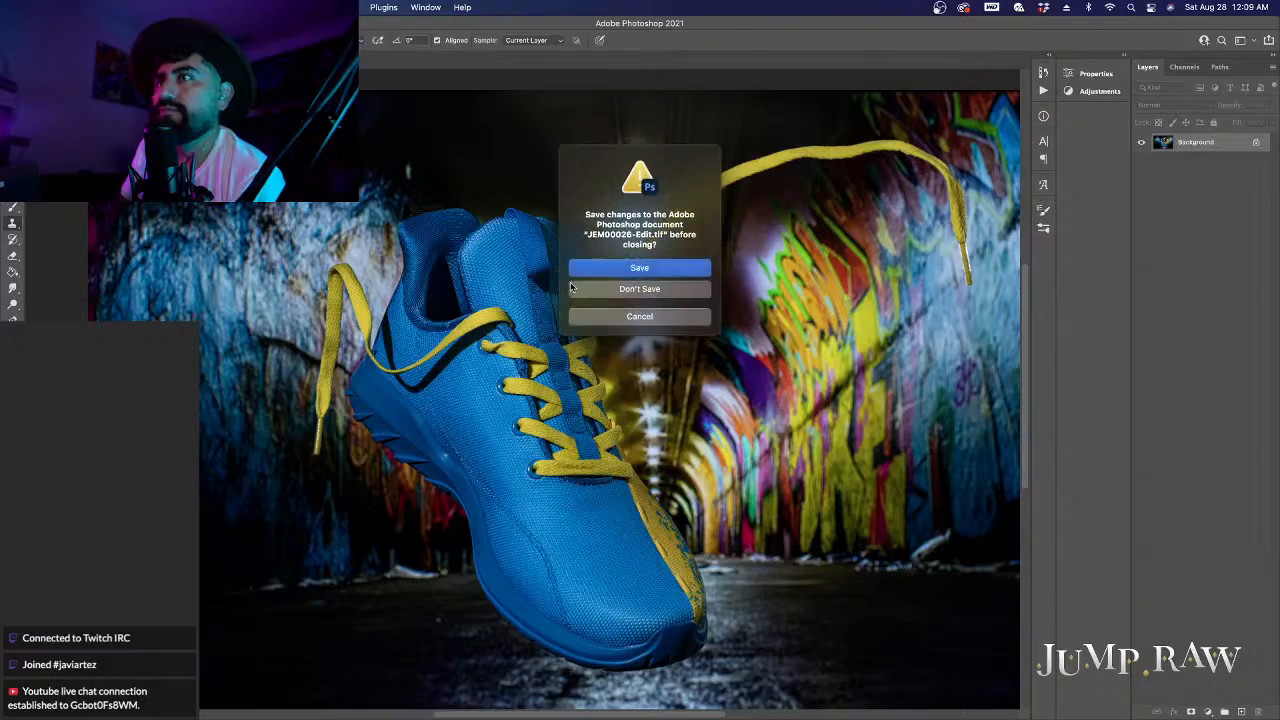
pyautogui.click(596, 268)
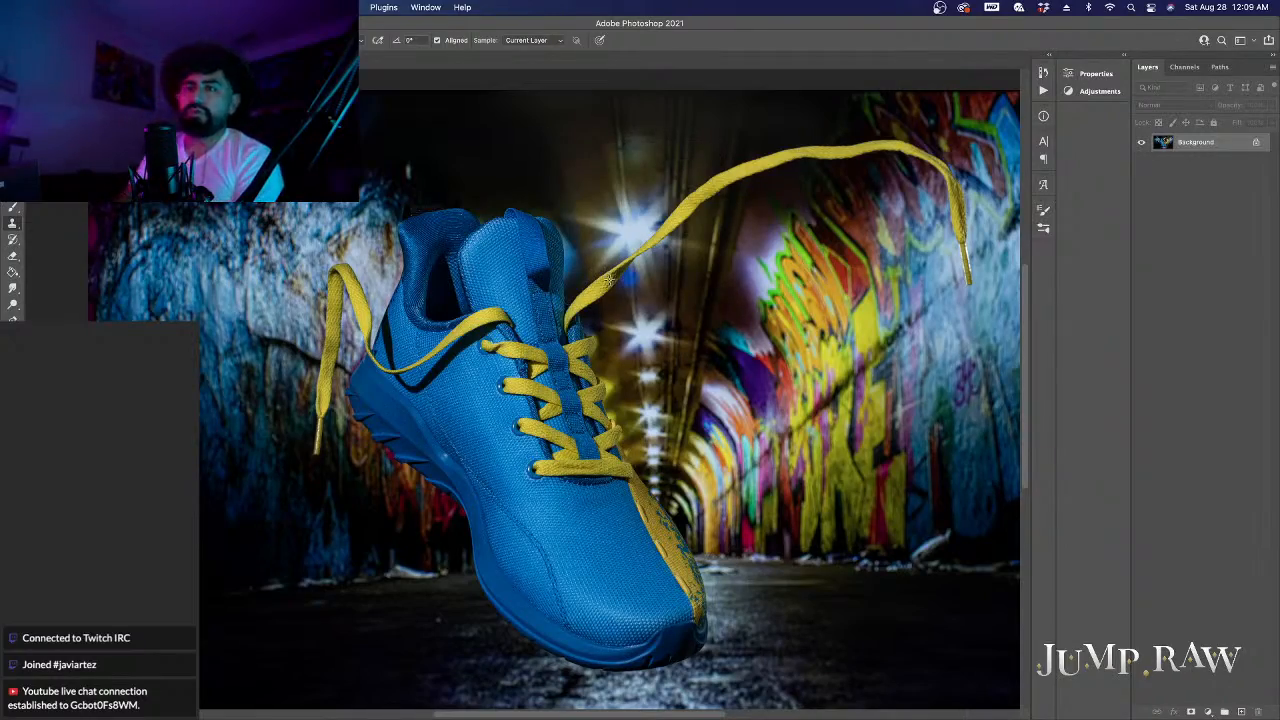
# Step: Switch to Lightroom and open JEM00029.ARW, the two suspended blue and yellow shoes against the colourful wall, in Develop
pyautogui.hotkey('ctrl', 'Right')
pyautogui.hotkey('ctrl', 'Right')
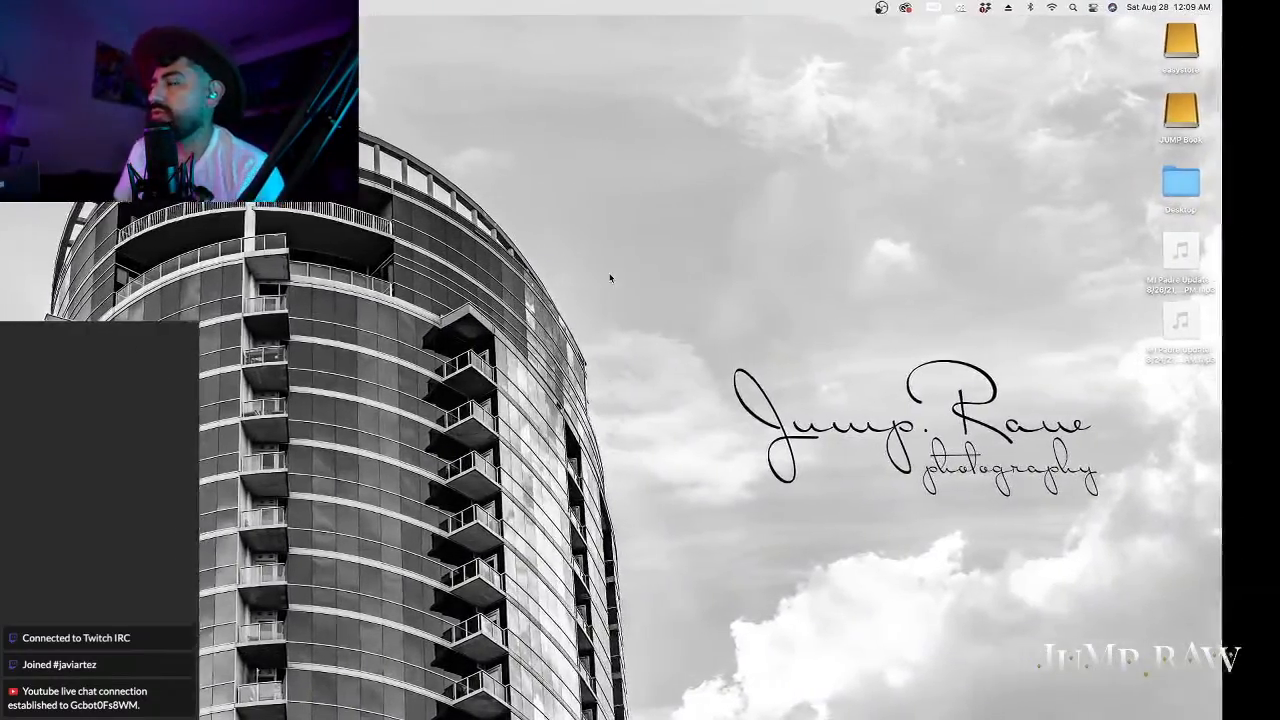
pyautogui.hotkey('ctrl', 'Left')
pyautogui.hotkey('ctrl', 'Left')
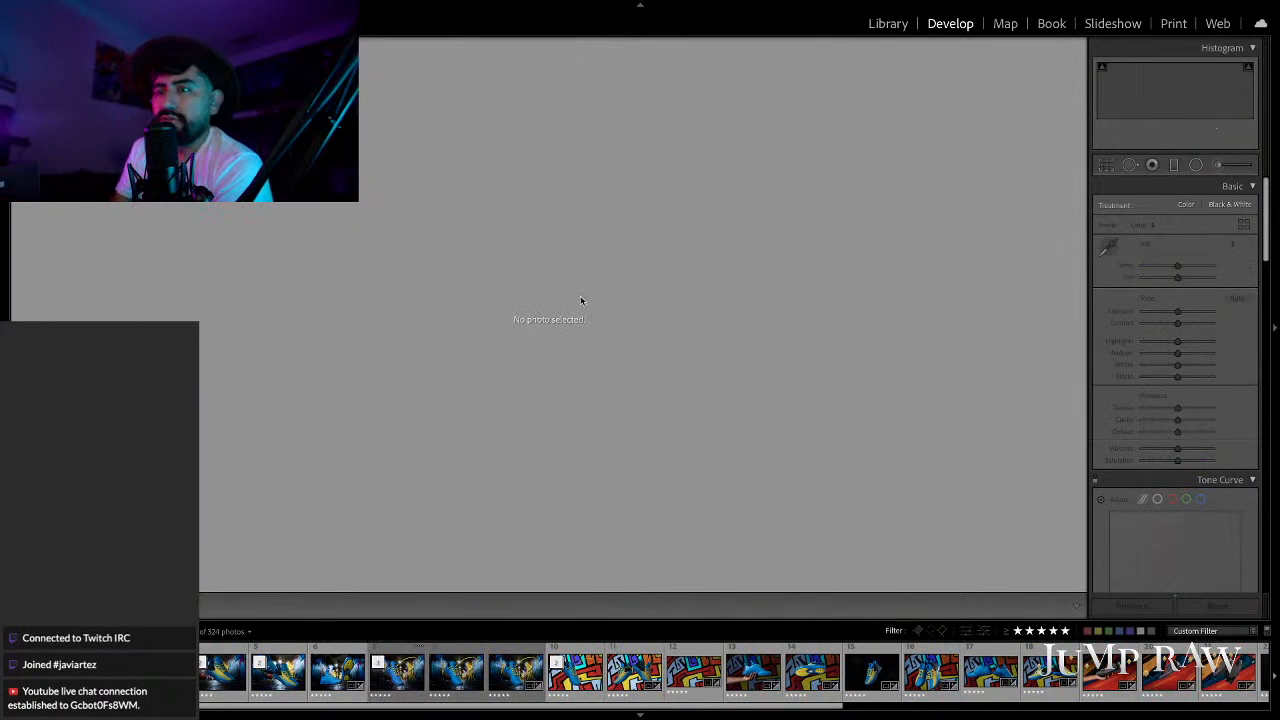
pyautogui.click(381, 663)
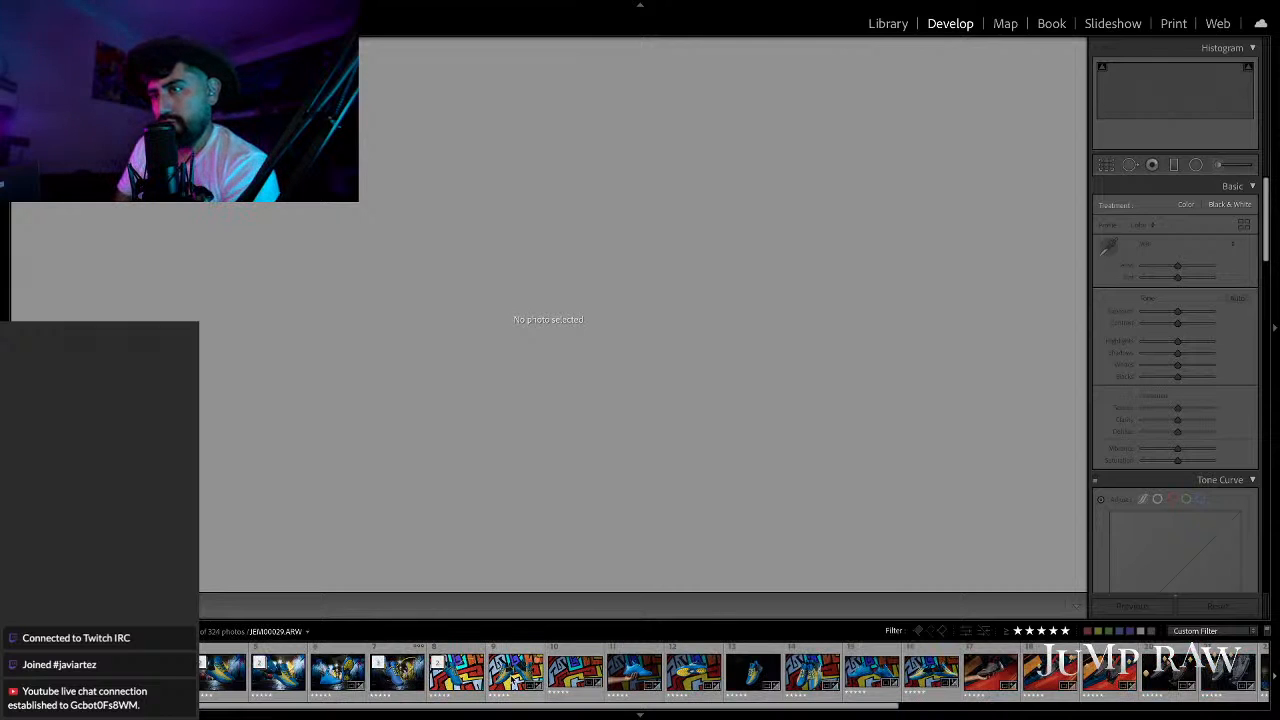
pyautogui.click(516, 670)
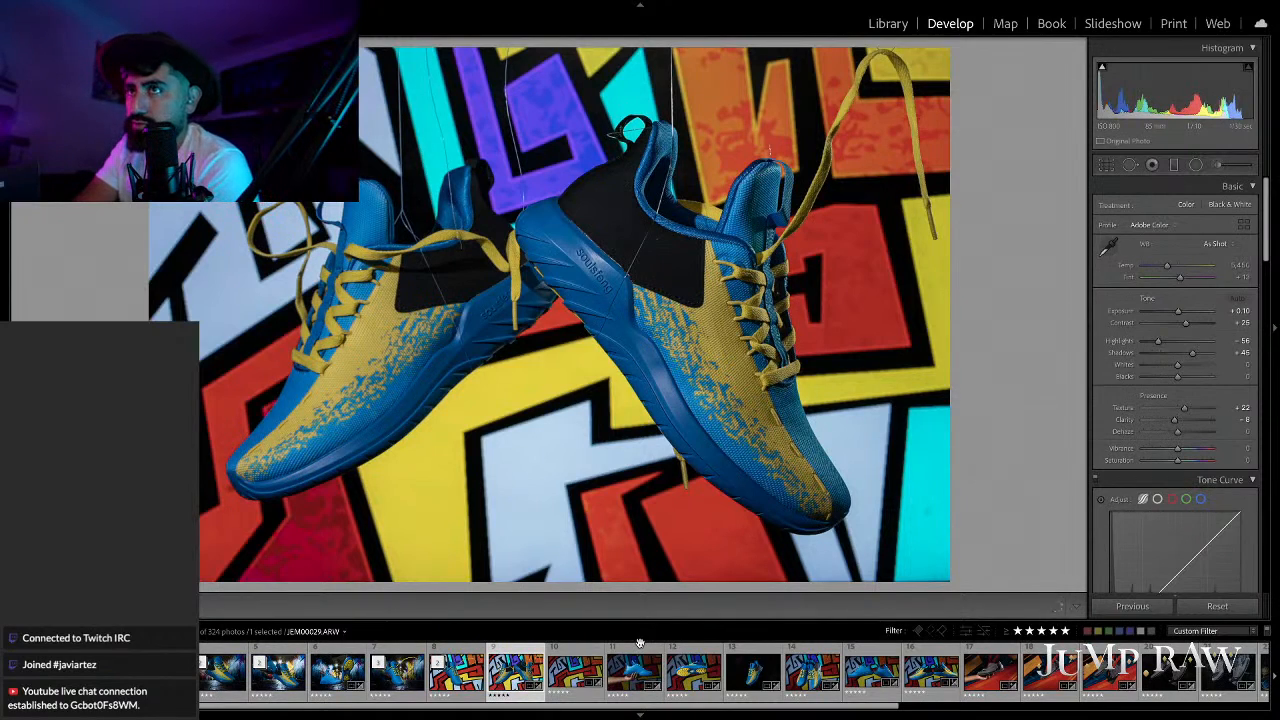
# Step: Go forward to JEM00045.ARW, the single blue and yellow shoe on black, and set its Highlights to -50
pyautogui.press('Right')
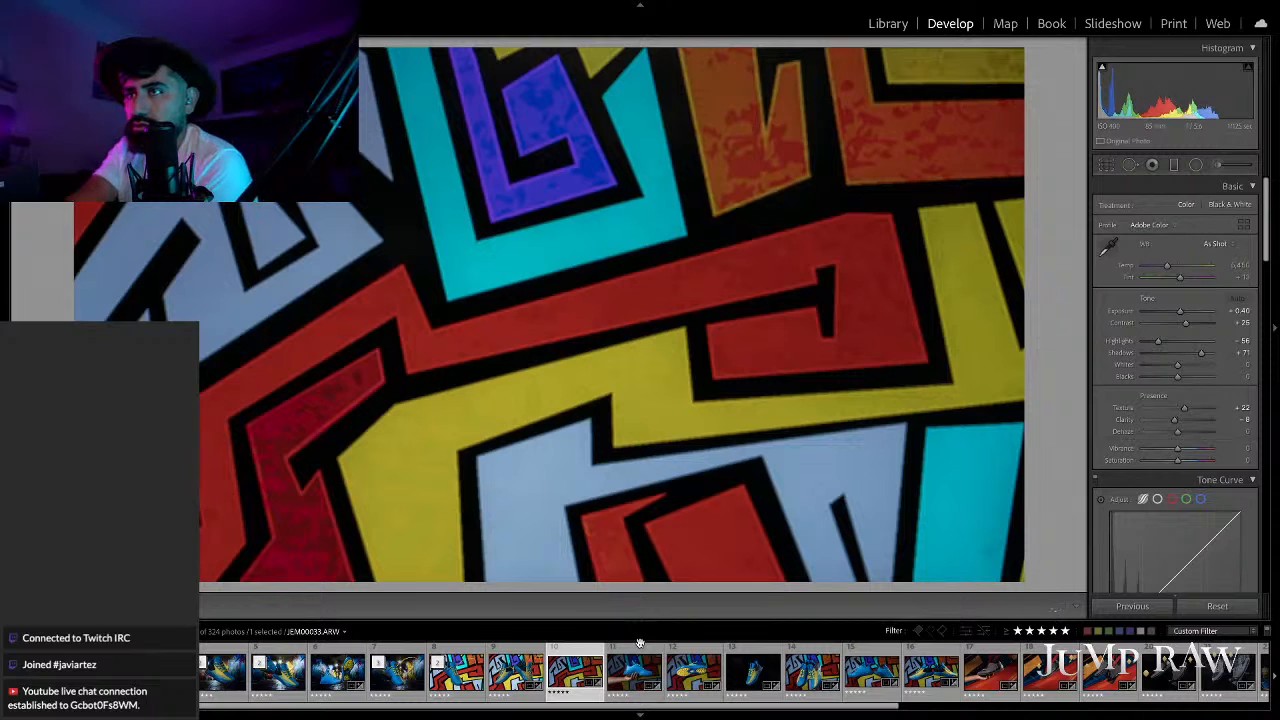
pyautogui.press('Right')
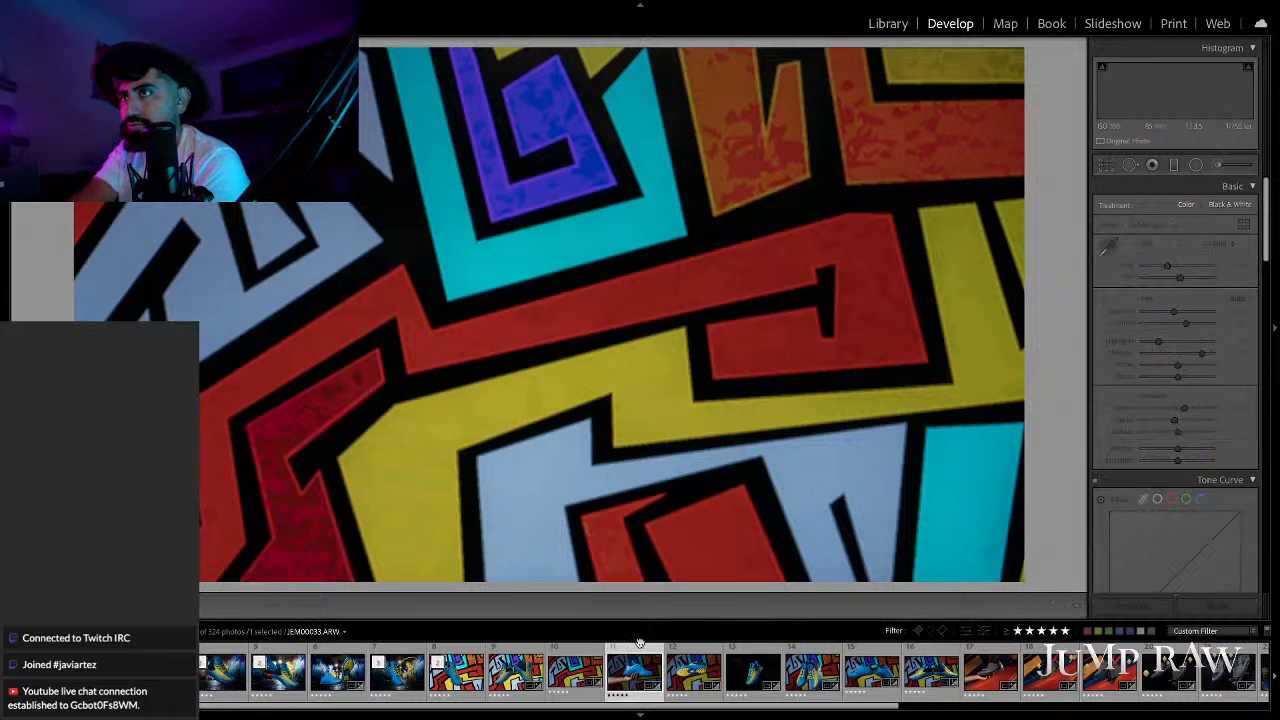
pyautogui.press('Right')
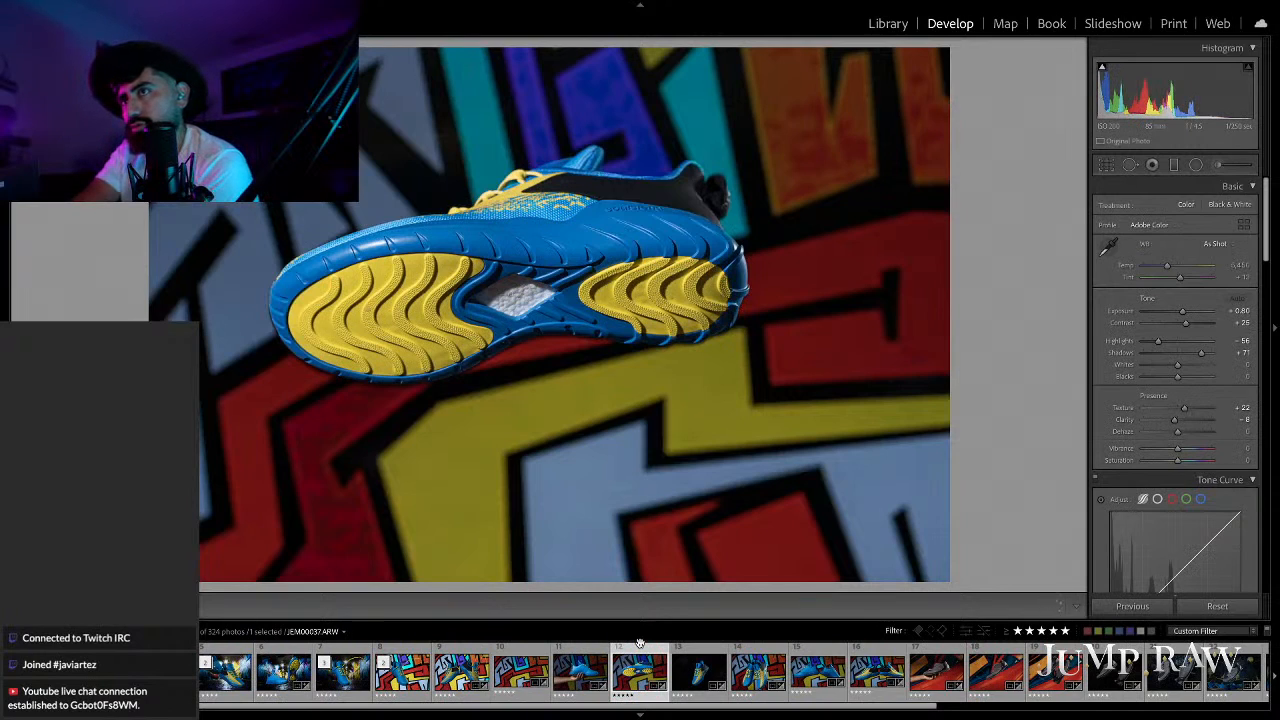
pyautogui.press('Right')
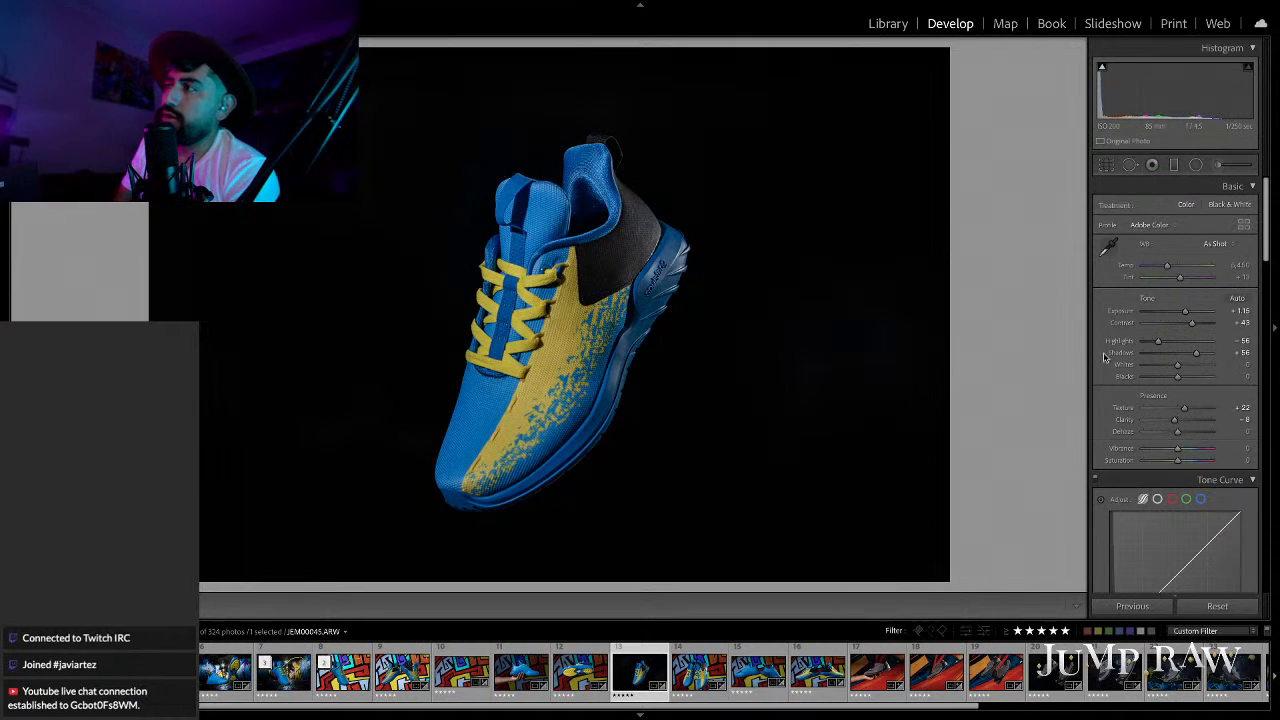
pyautogui.moveTo(1158, 341); pyautogui.dragTo(1160, 345)
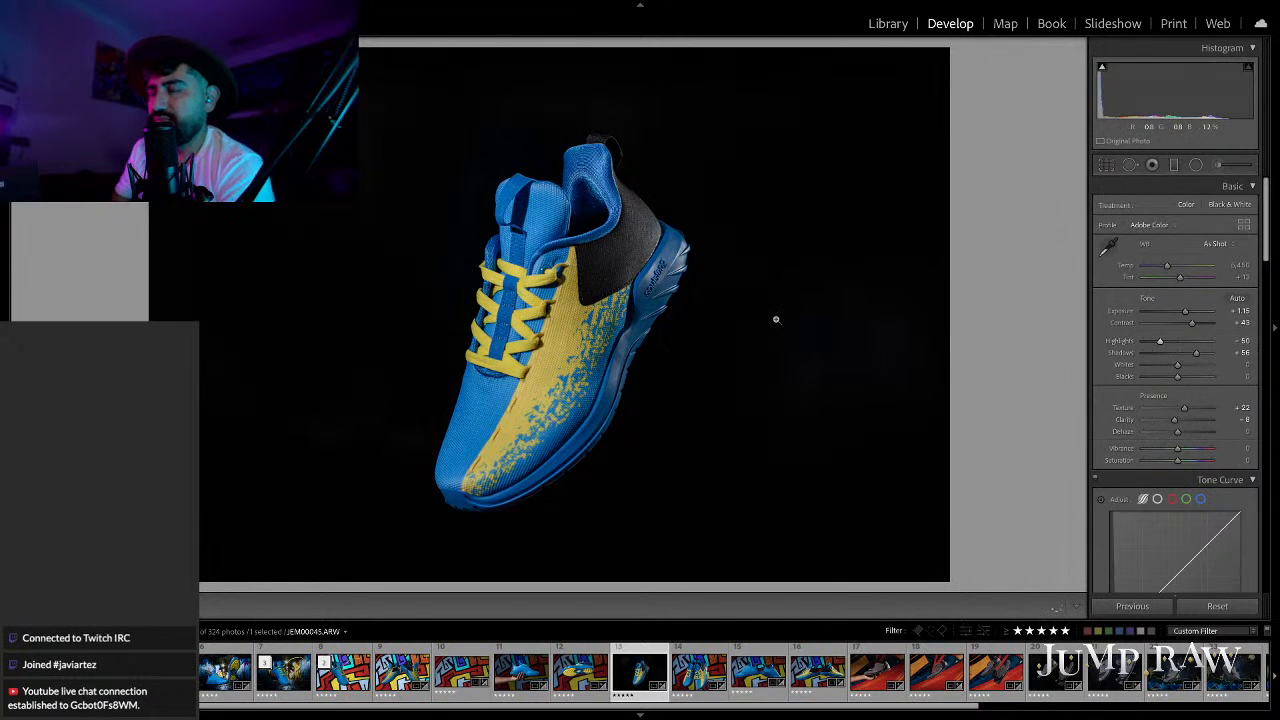
# Step: Review the next blue and yellow shoe photos against the colourful wall, JEM00059.ARW and JEM00061.ARW, and continue past them
pyautogui.press('Right')
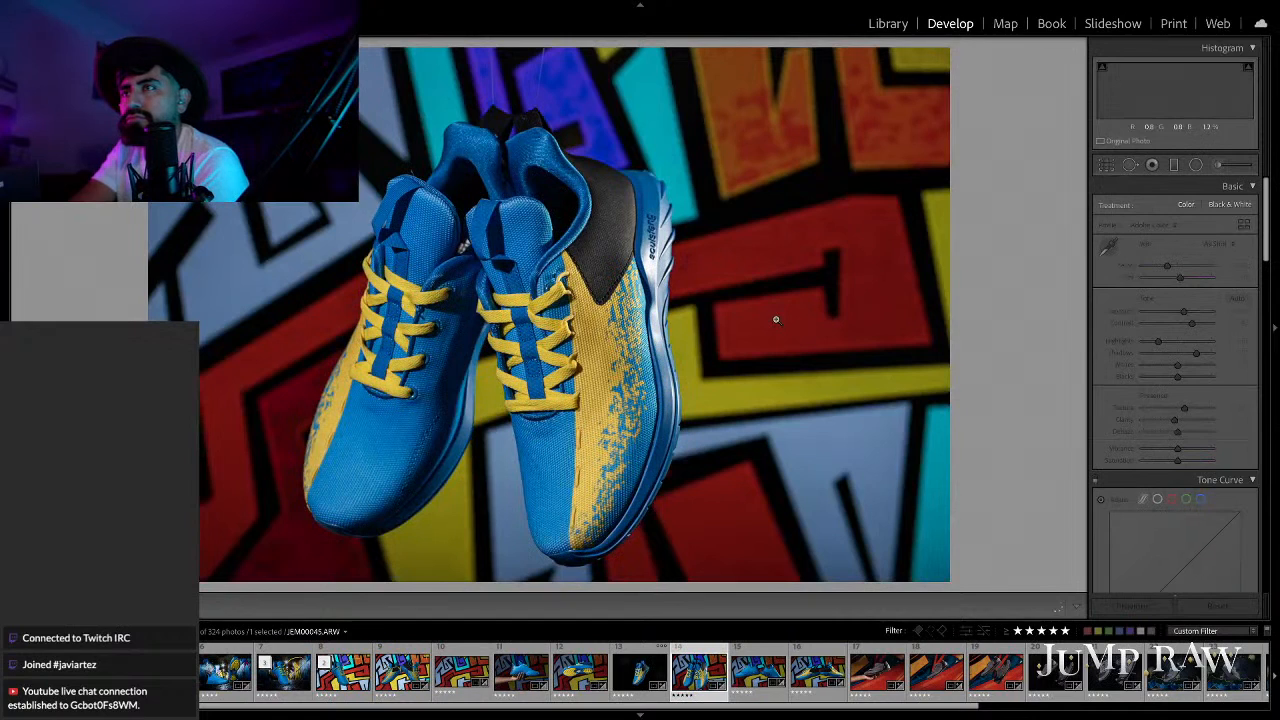
pyautogui.press('Right')
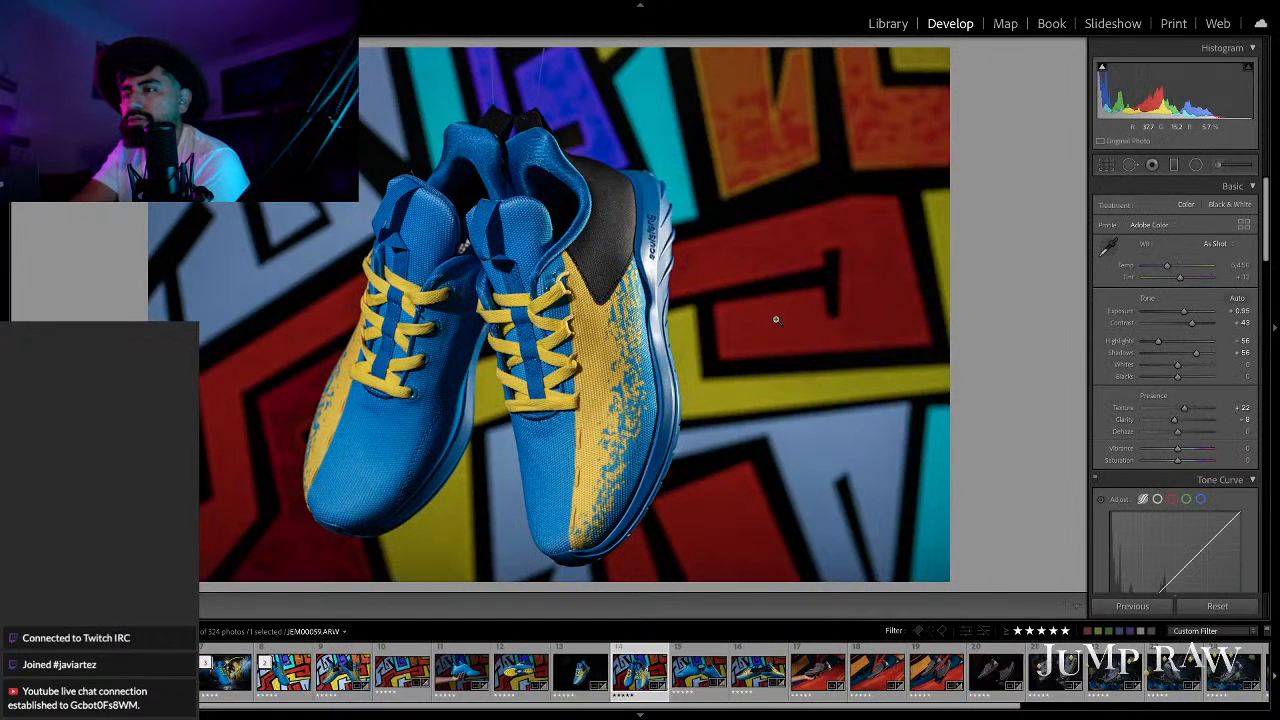
pyautogui.press('Right')
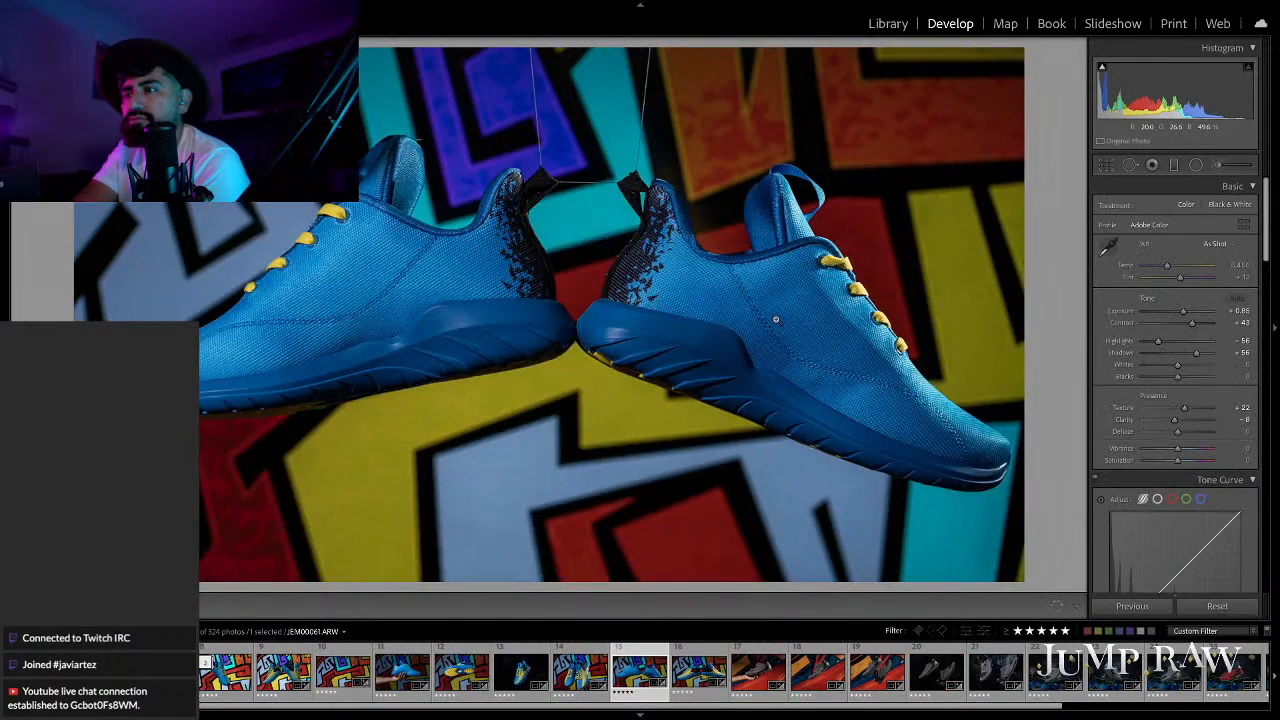
# Step: Review the grey suede shoe photos from JEM00073.ARW to JEM00093.ARW, on the red mural, black and dark wall backgrounds
pyautogui.press('Right')
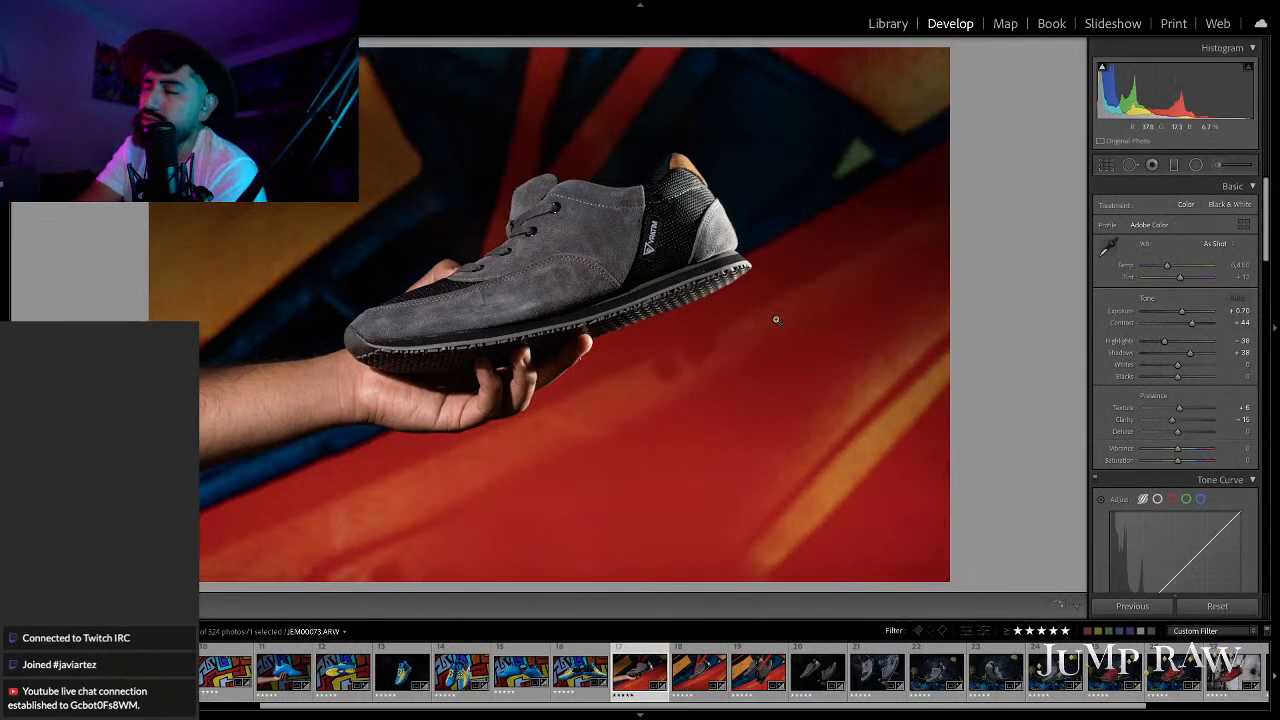
pyautogui.press('Right')
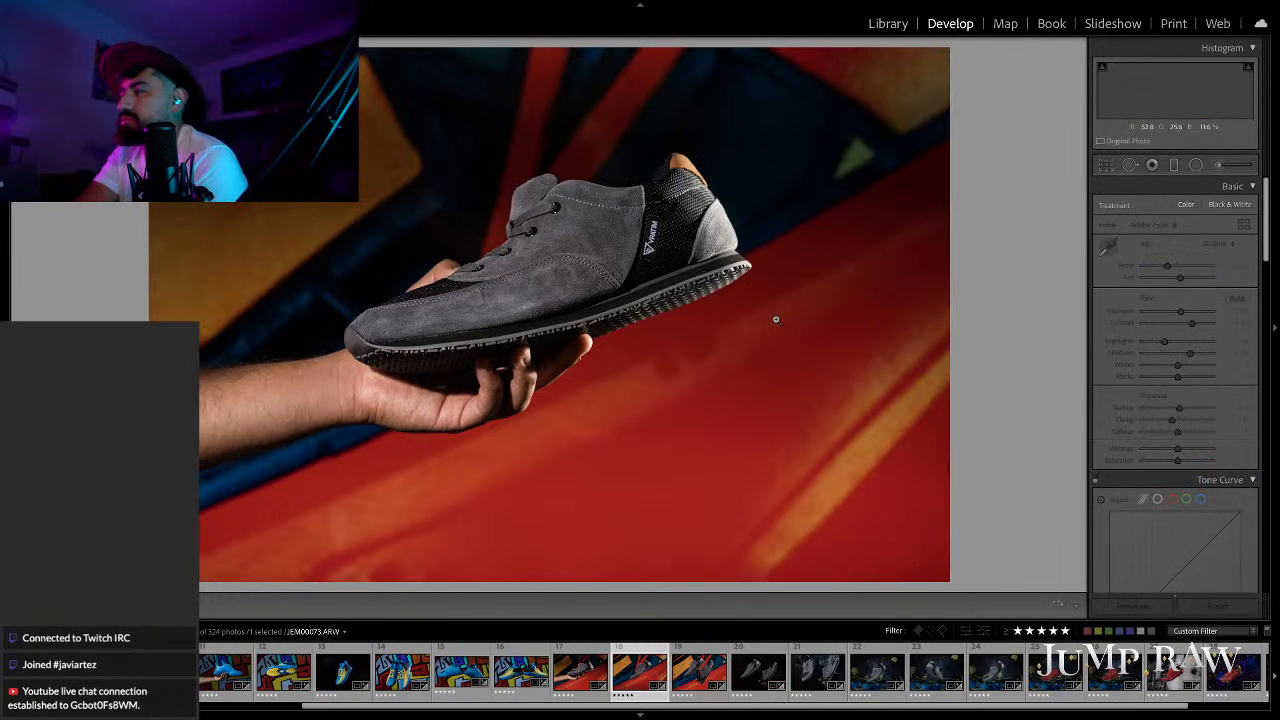
pyautogui.press('Right')
pyautogui.press('Right')
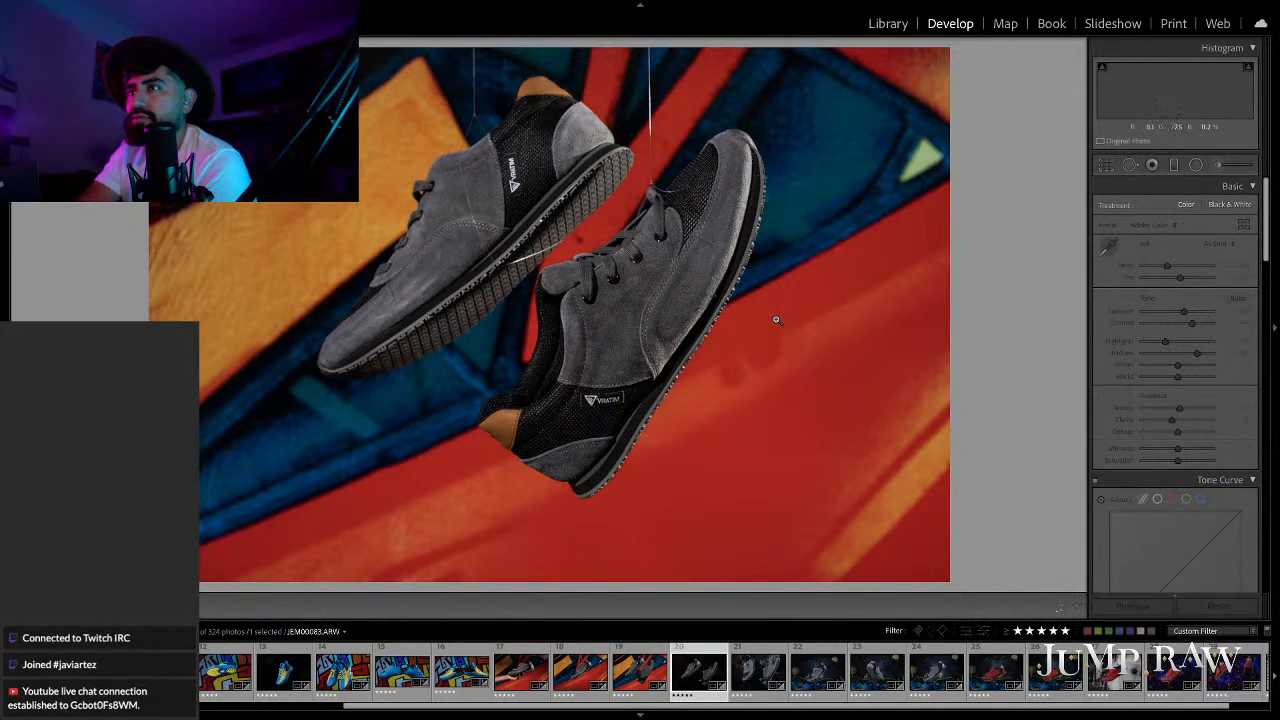
pyautogui.press('Right')
pyautogui.press('Right')
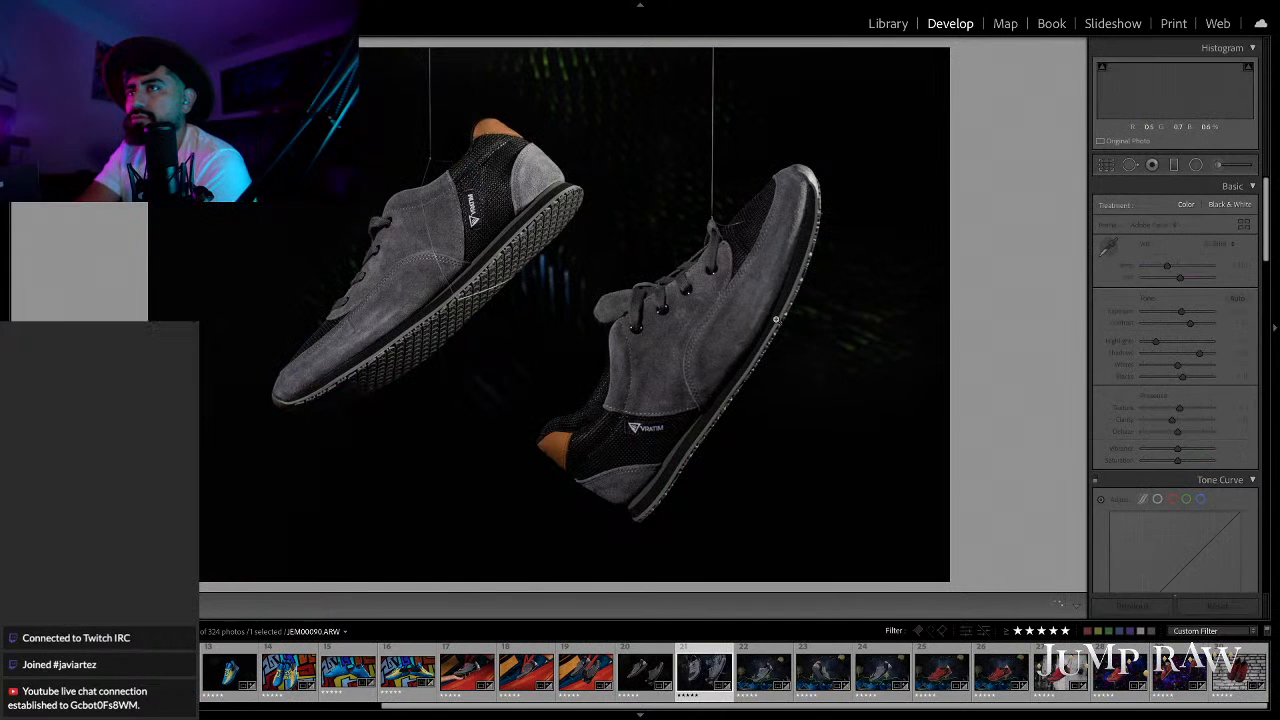
pyautogui.press('Right')
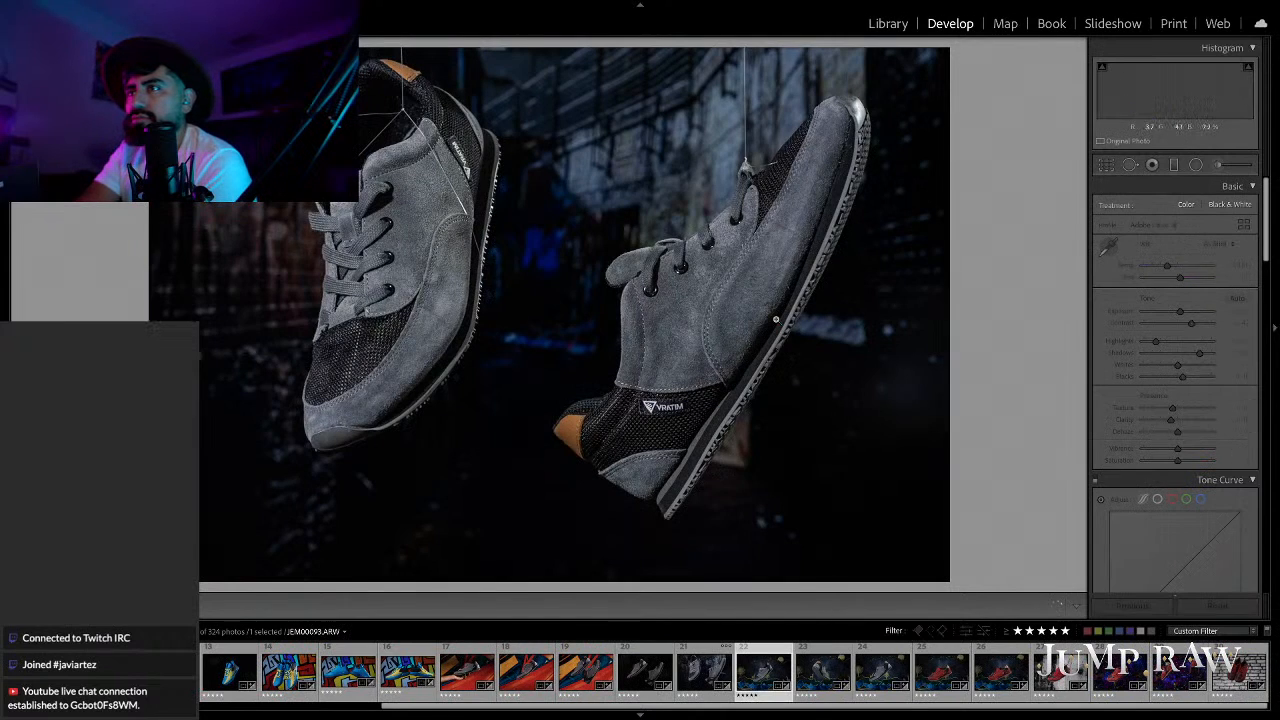
pyautogui.press('Left')
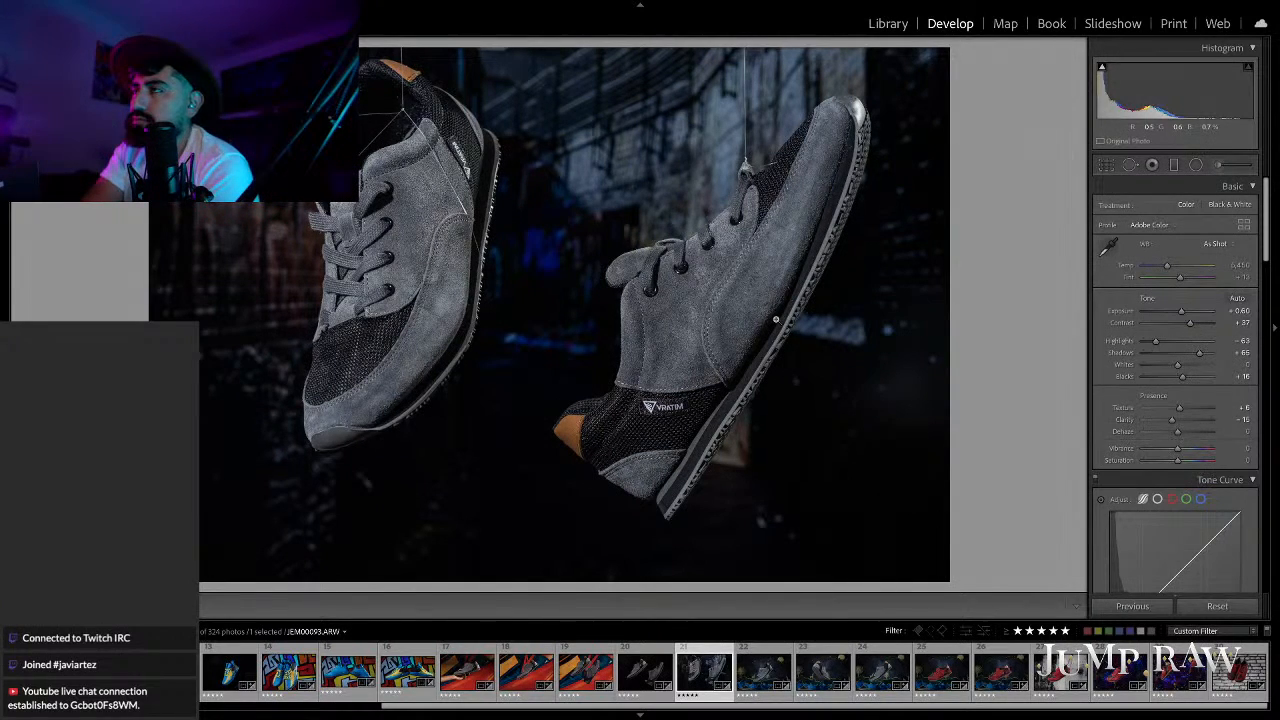
# Step: Examine the grey shoe photos hanging before the moon and deer mural, including JEM00101.ARW and JEM00102.ARW
pyautogui.press('Right')
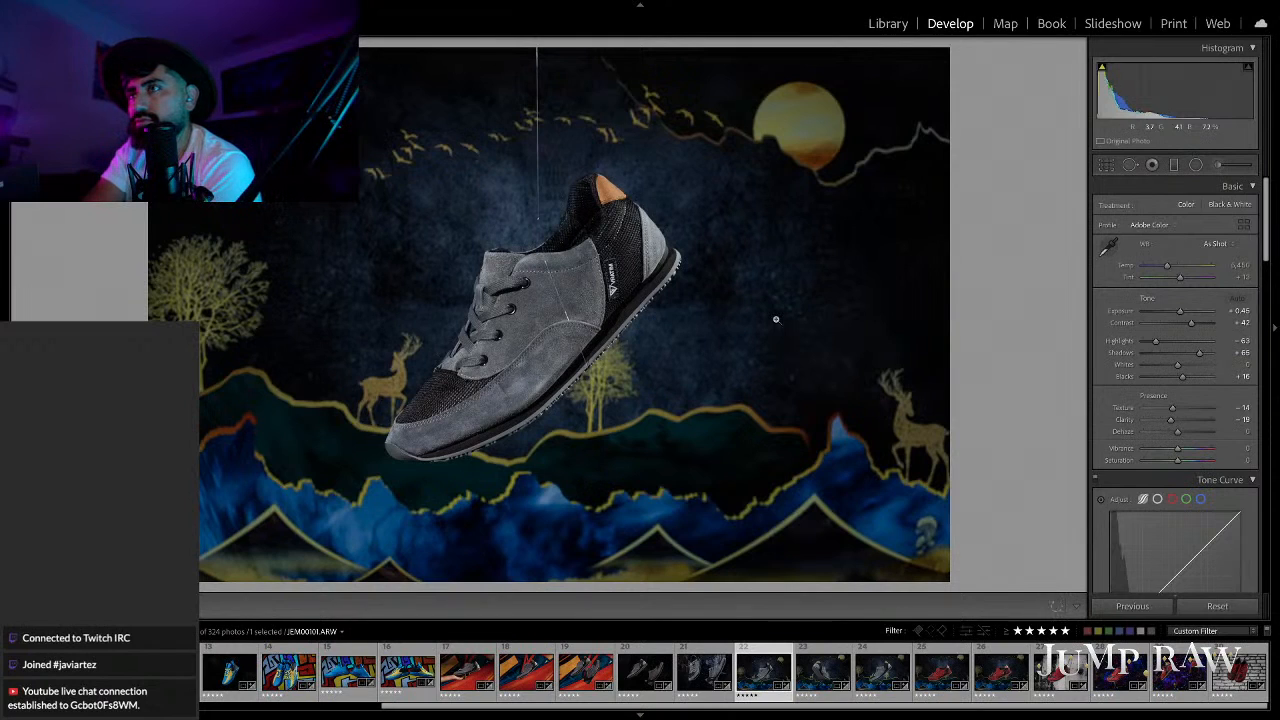
pyautogui.press('Right')
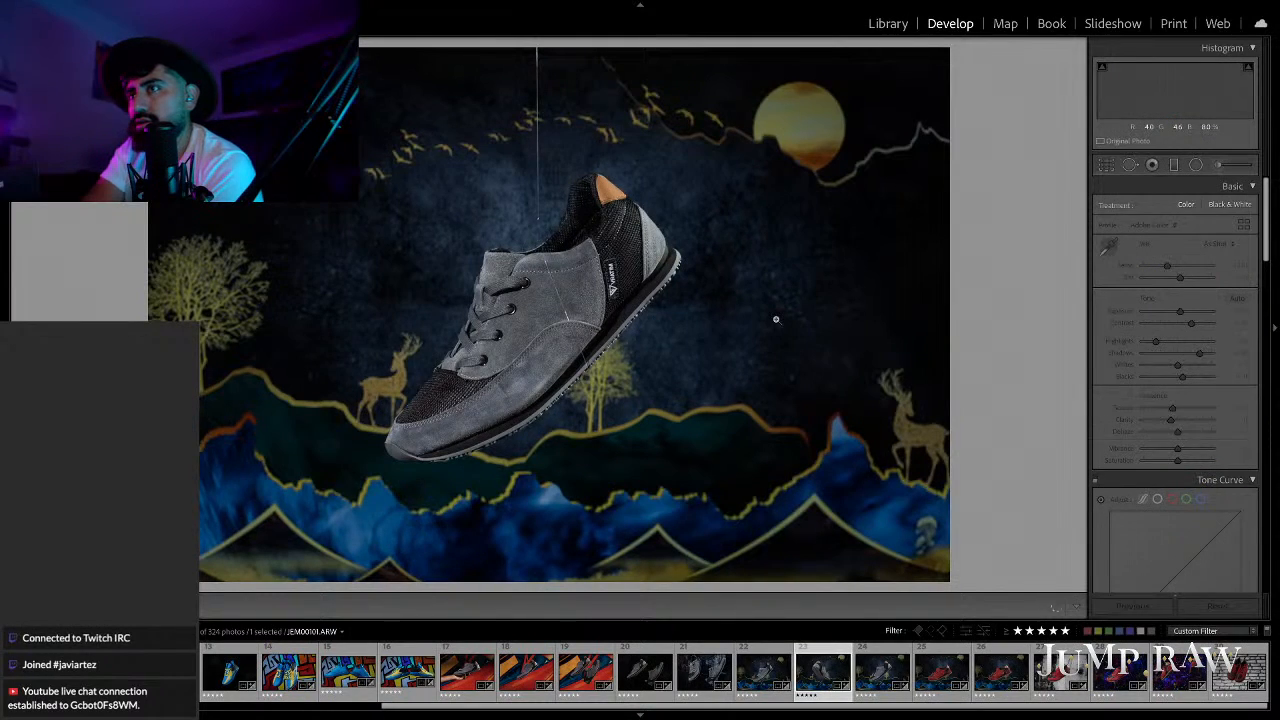
pyautogui.press('Right')
pyautogui.press('Right')
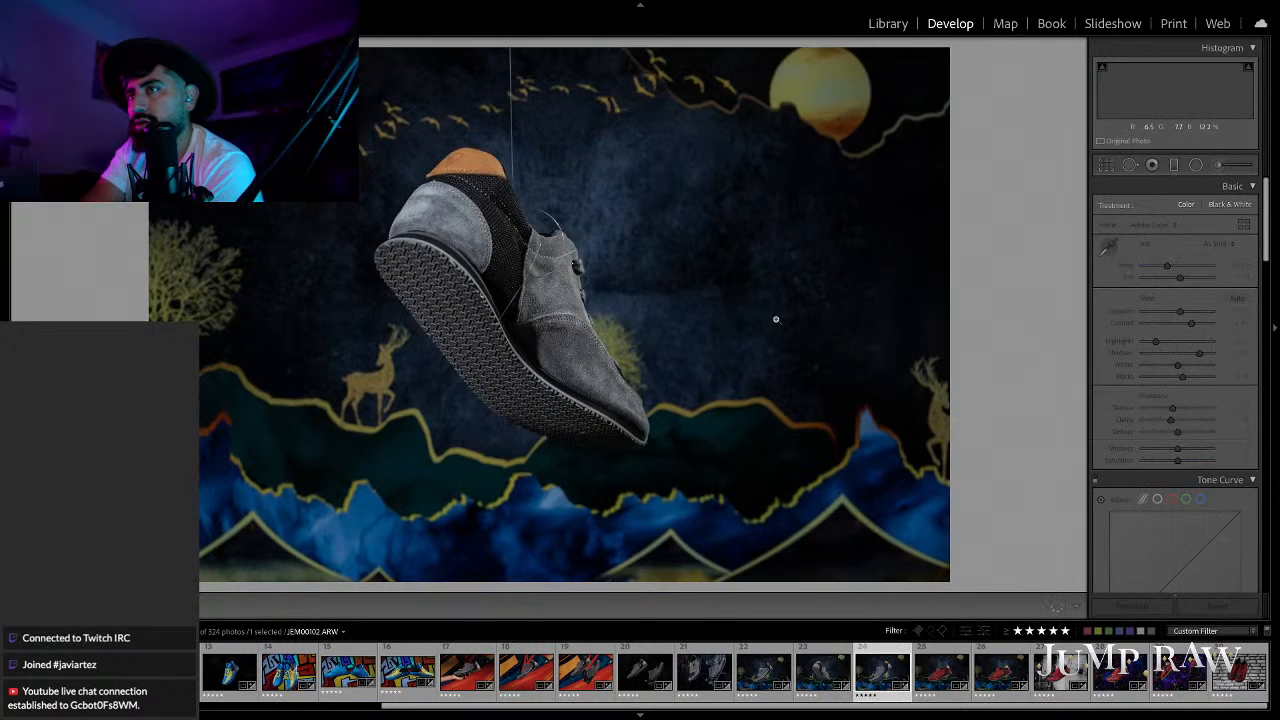
# Step: Review the suspended red shoe photos JEM00105.ARW to JEM00107.ARW and go on to the photo after them
pyautogui.press('Right')
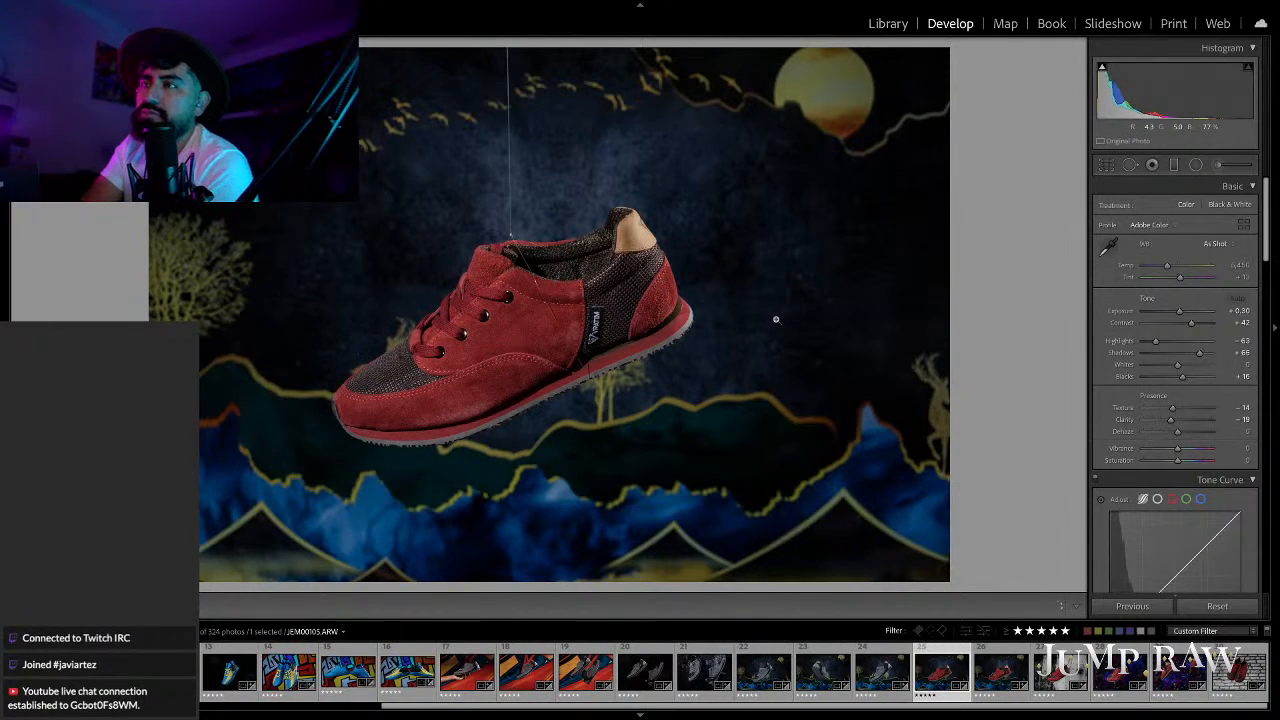
pyautogui.press('Right')
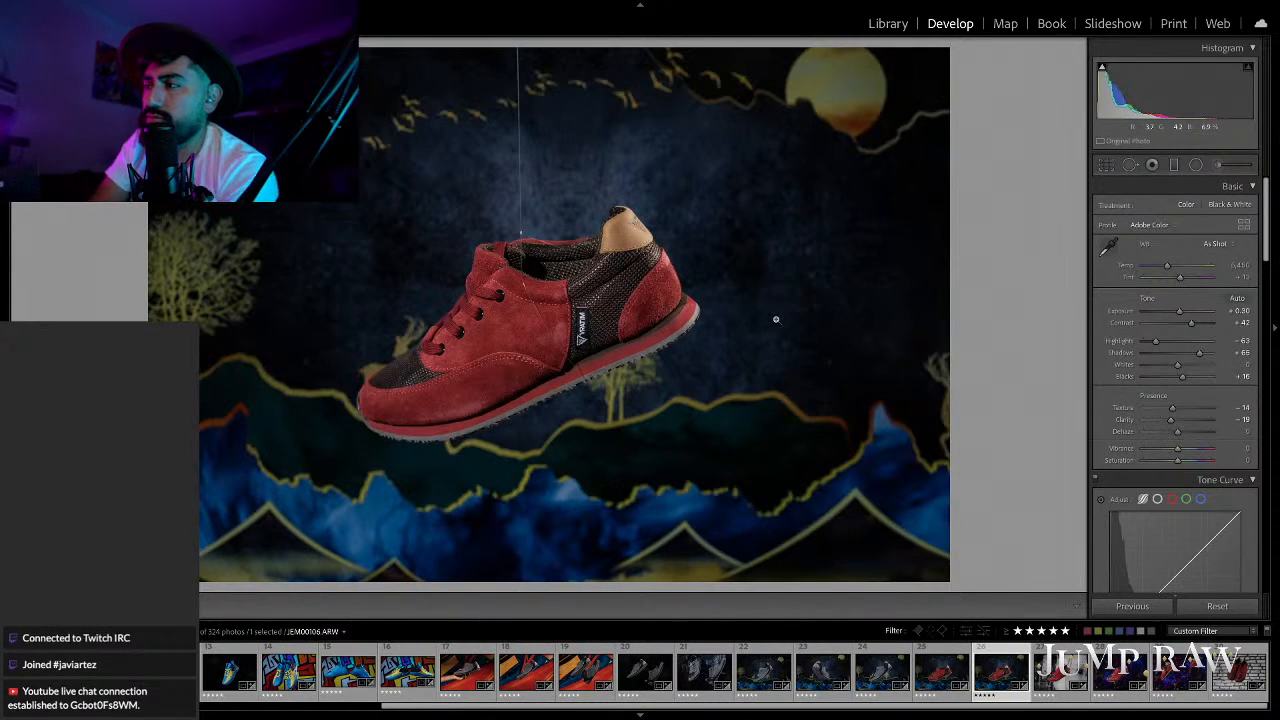
pyautogui.press('Right')
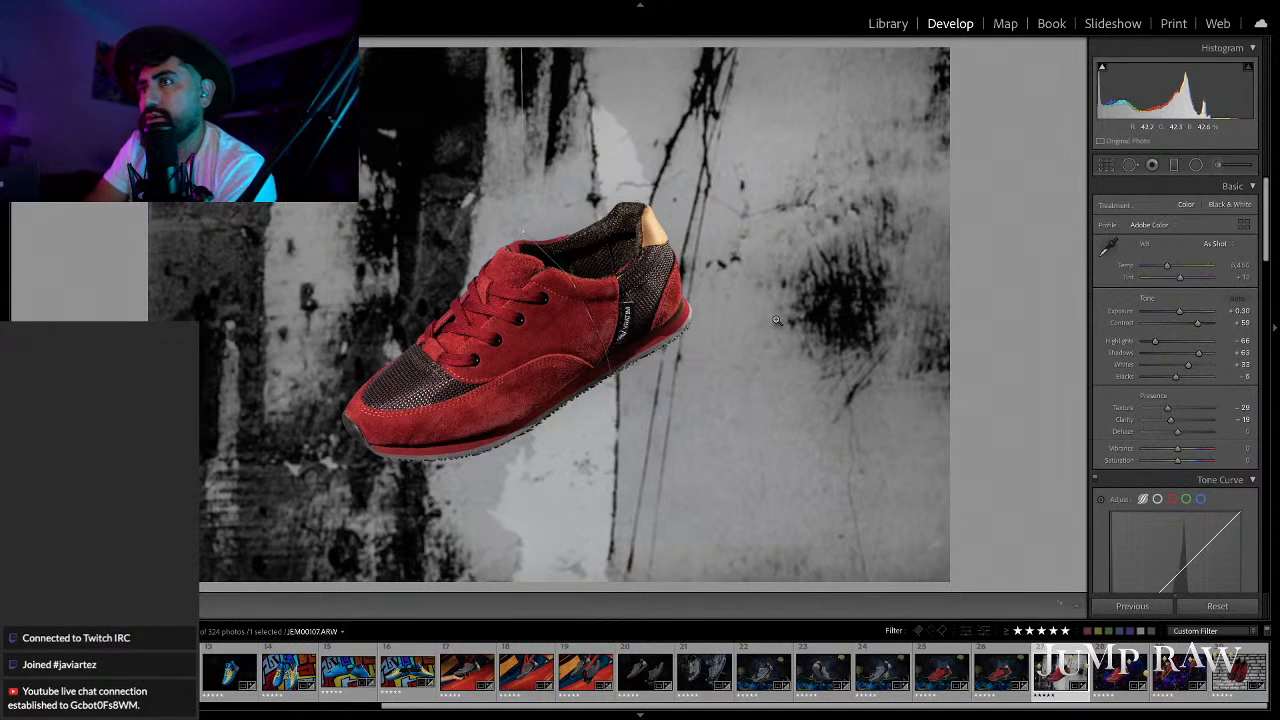
pyautogui.press('Right')
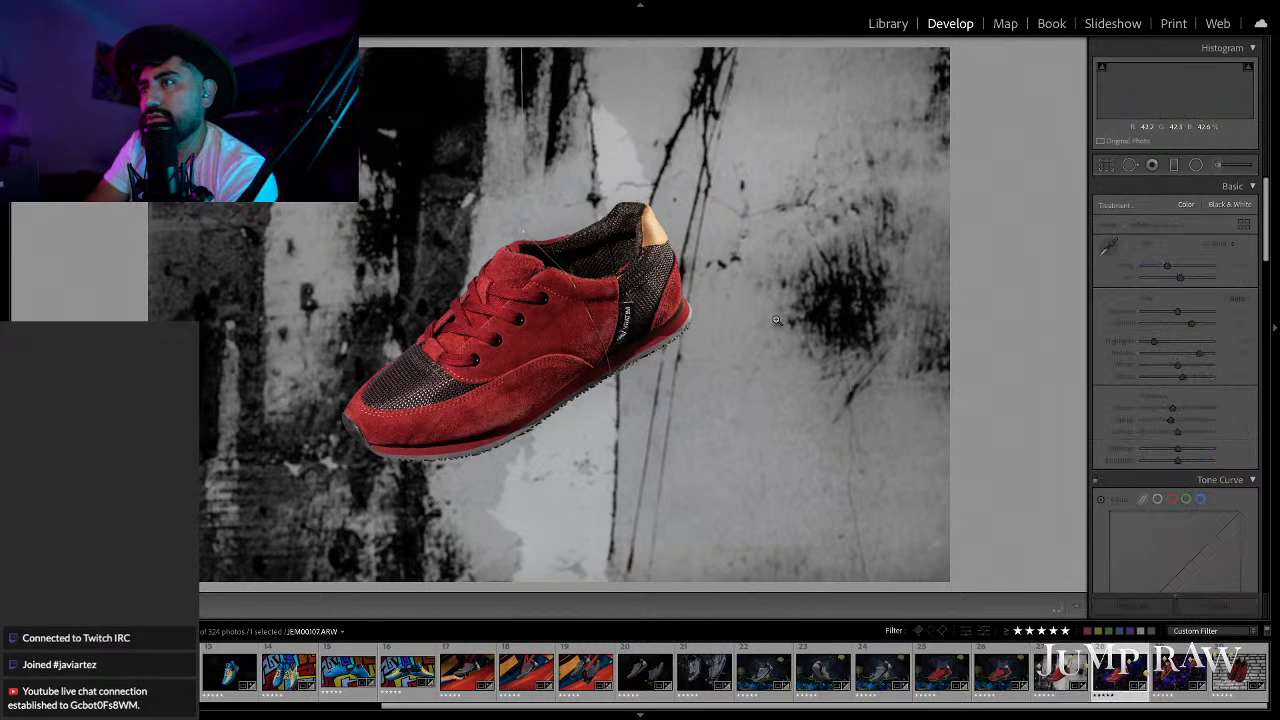